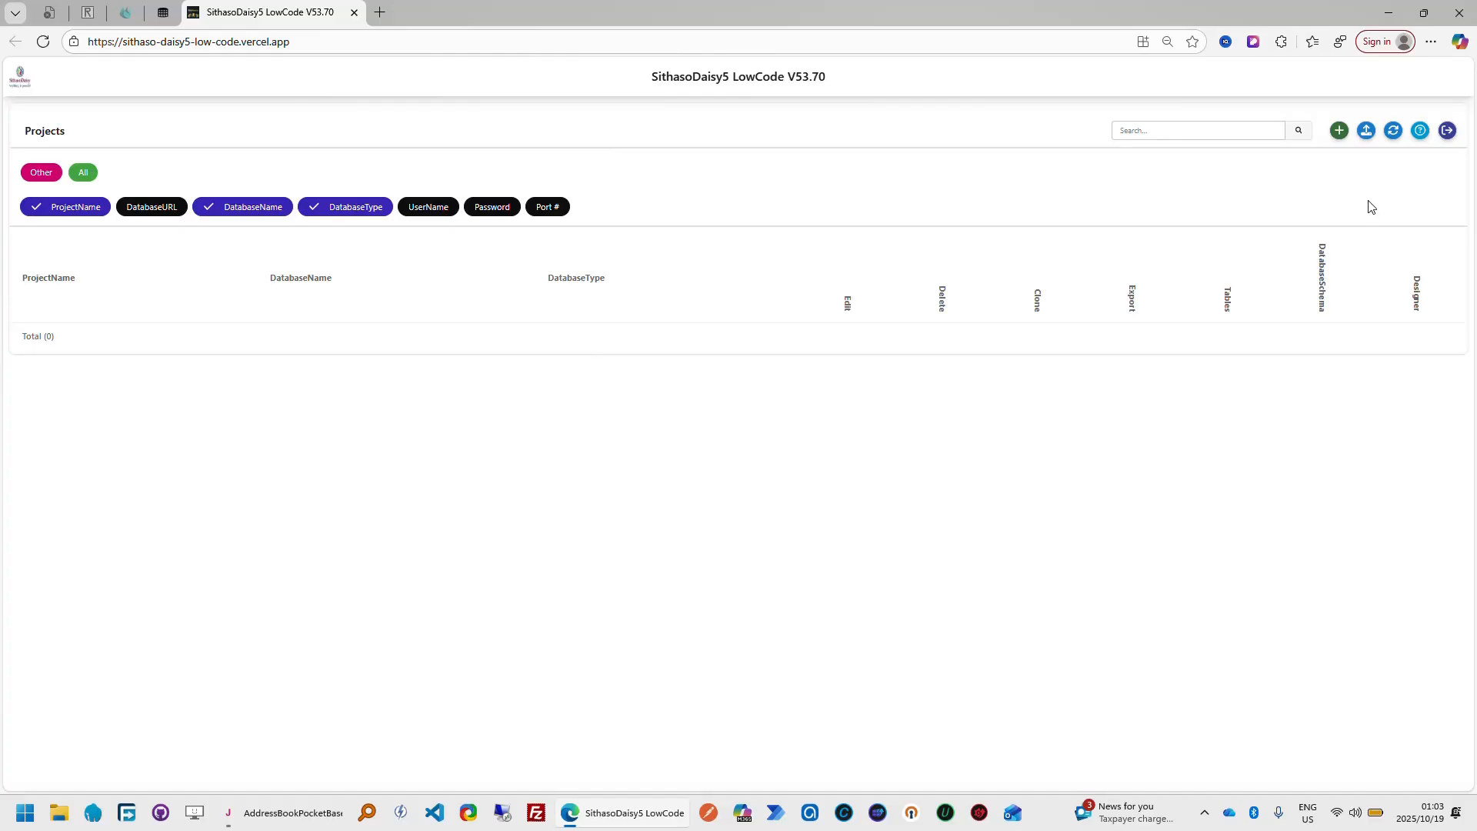
Import the addressbook.json project file from the Downloads folder into the projects list
click(1366, 131)
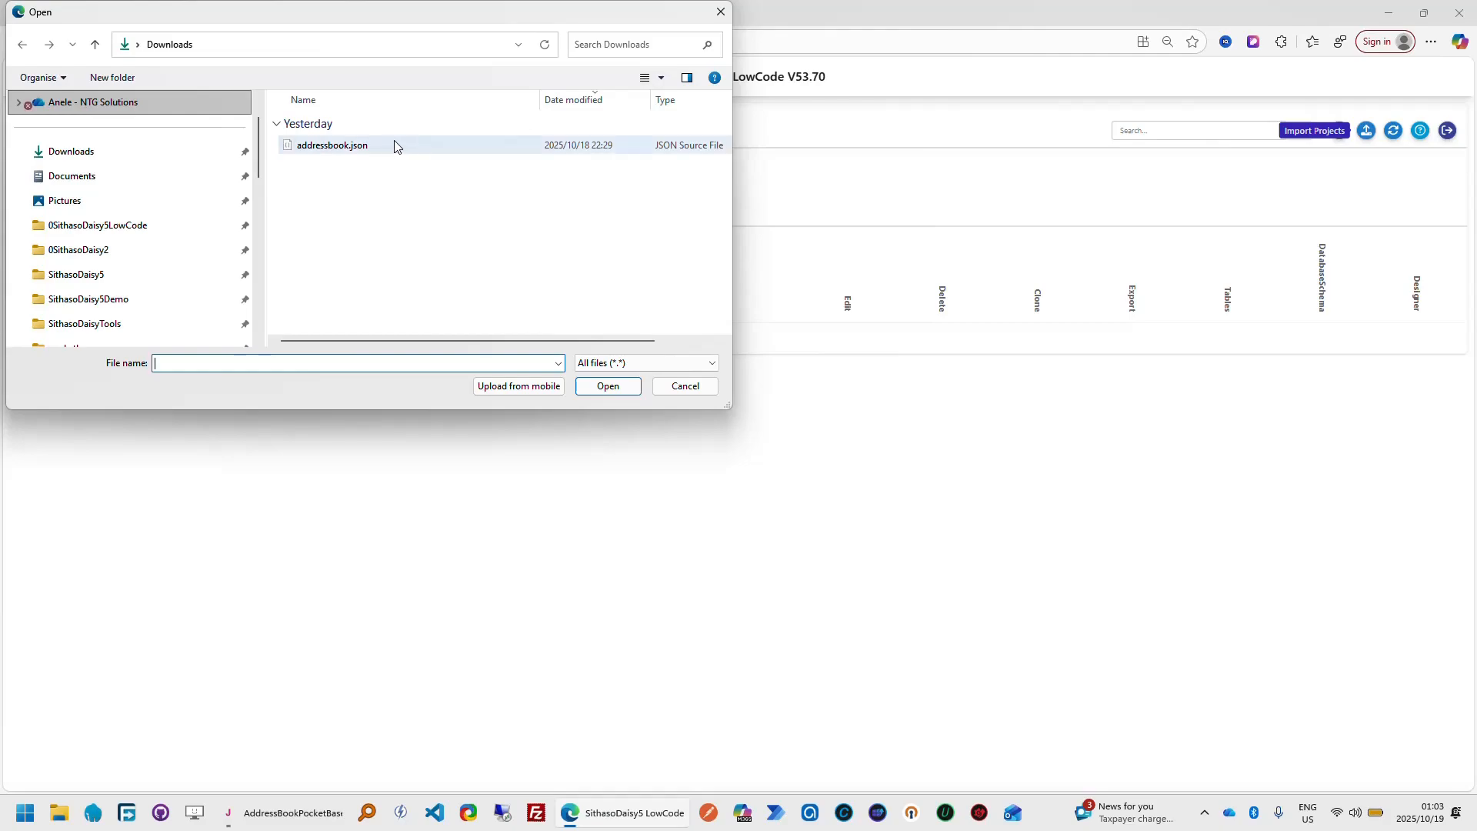
click(394, 145)
double_click(394, 145)
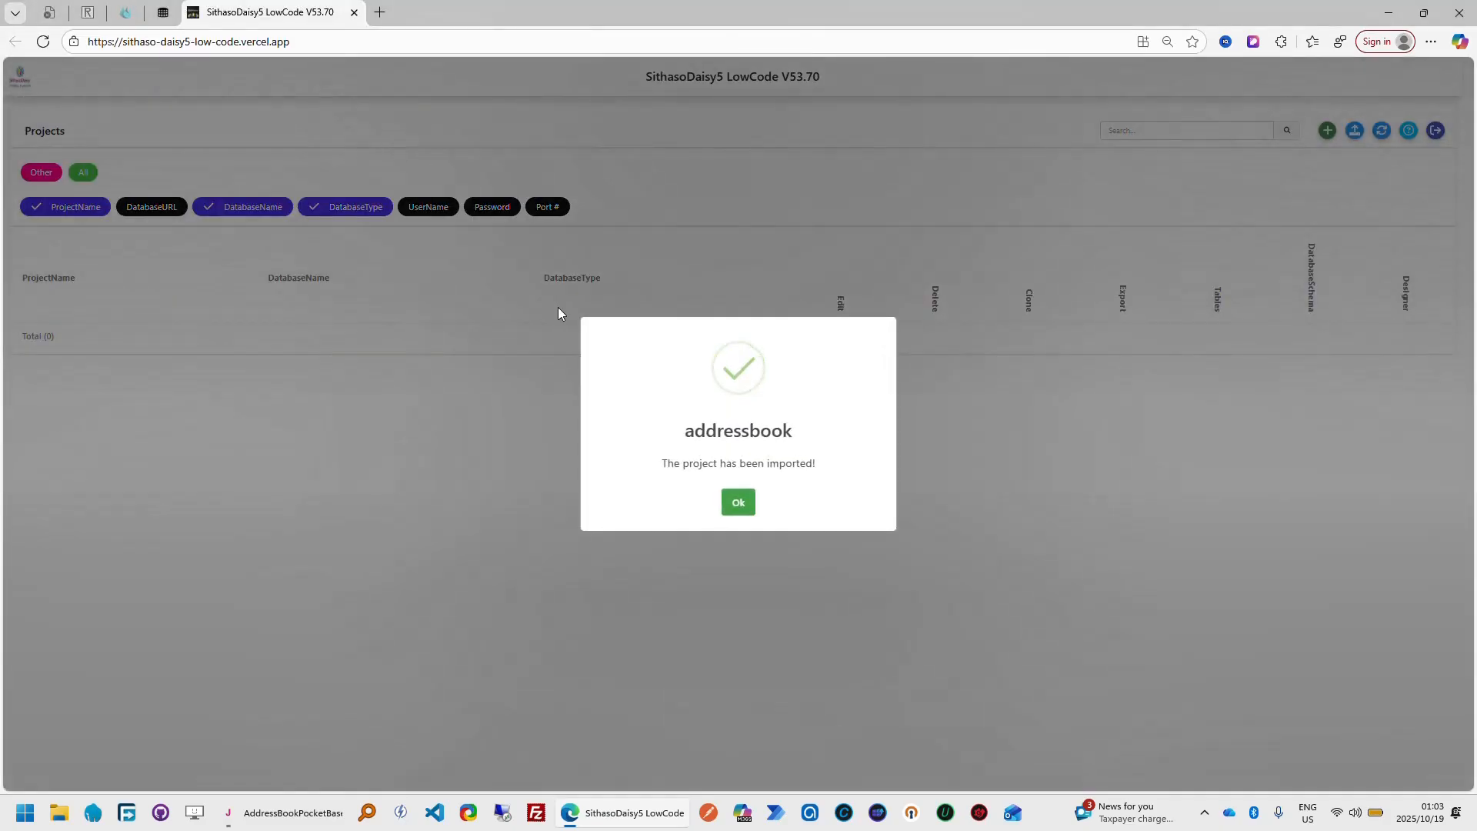
click(740, 503)
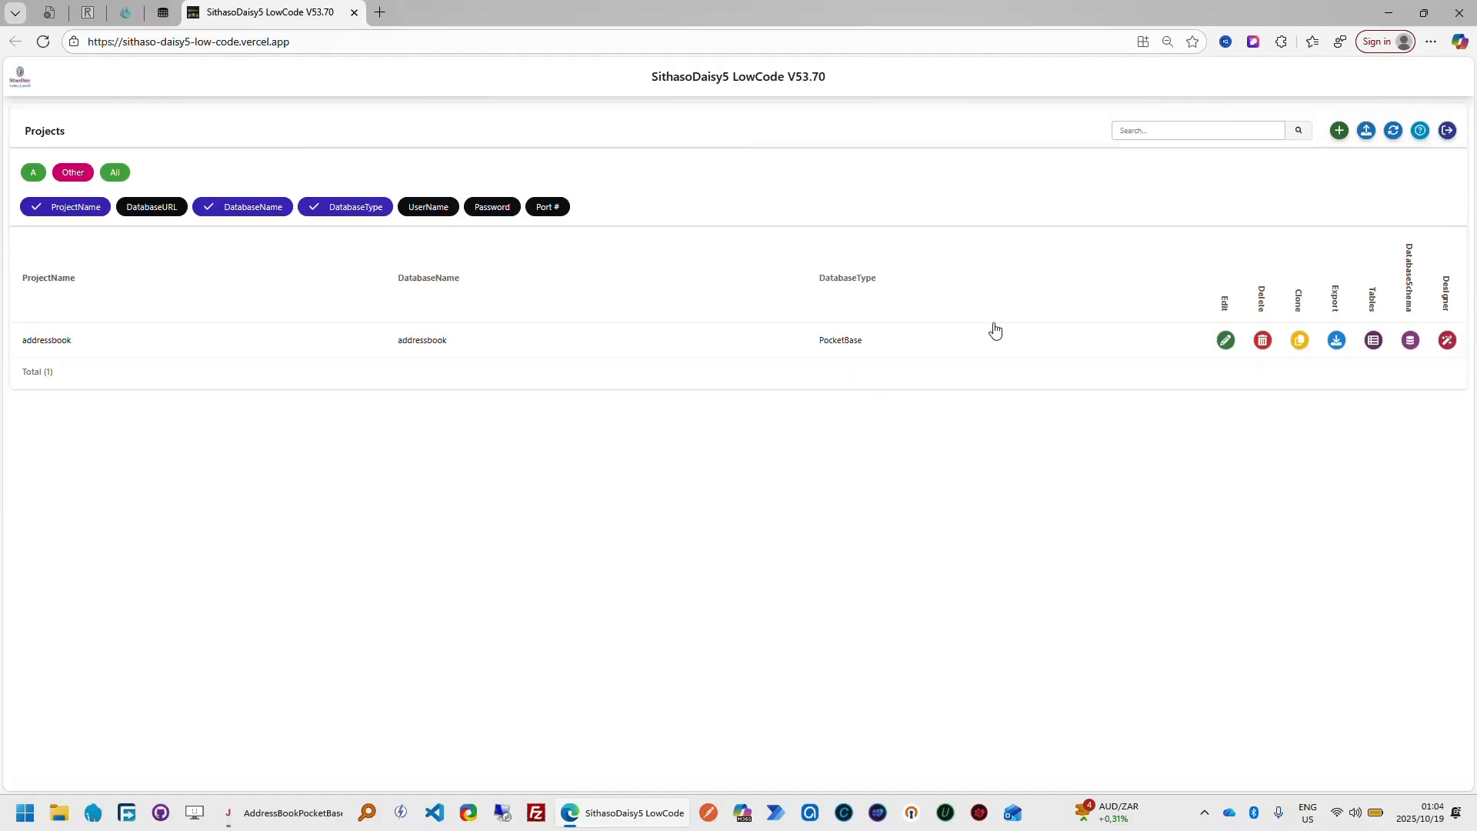
Review the addressbook project's details in its edit form and close it without saving
click(1227, 344)
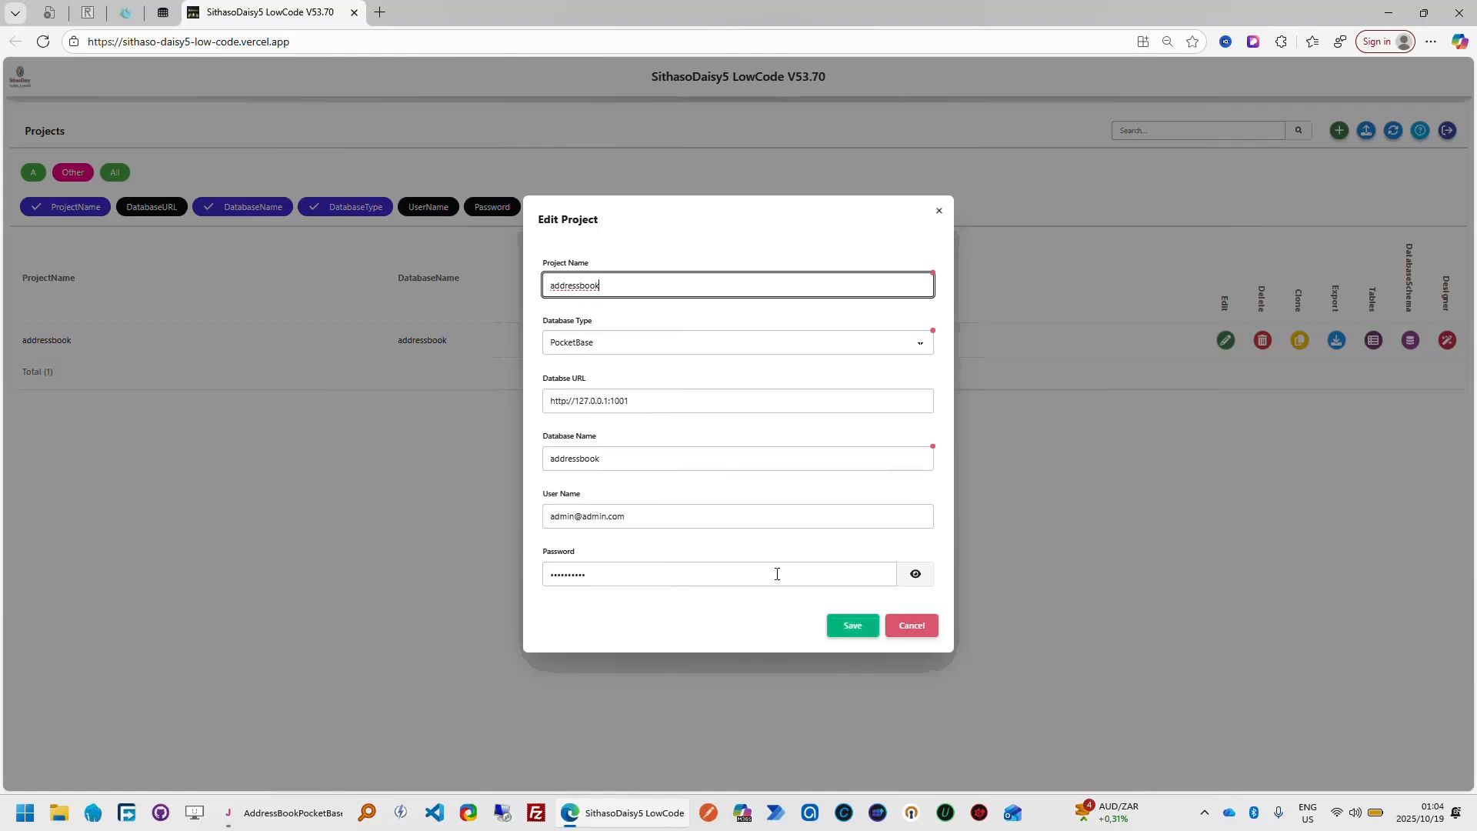
click(906, 631)
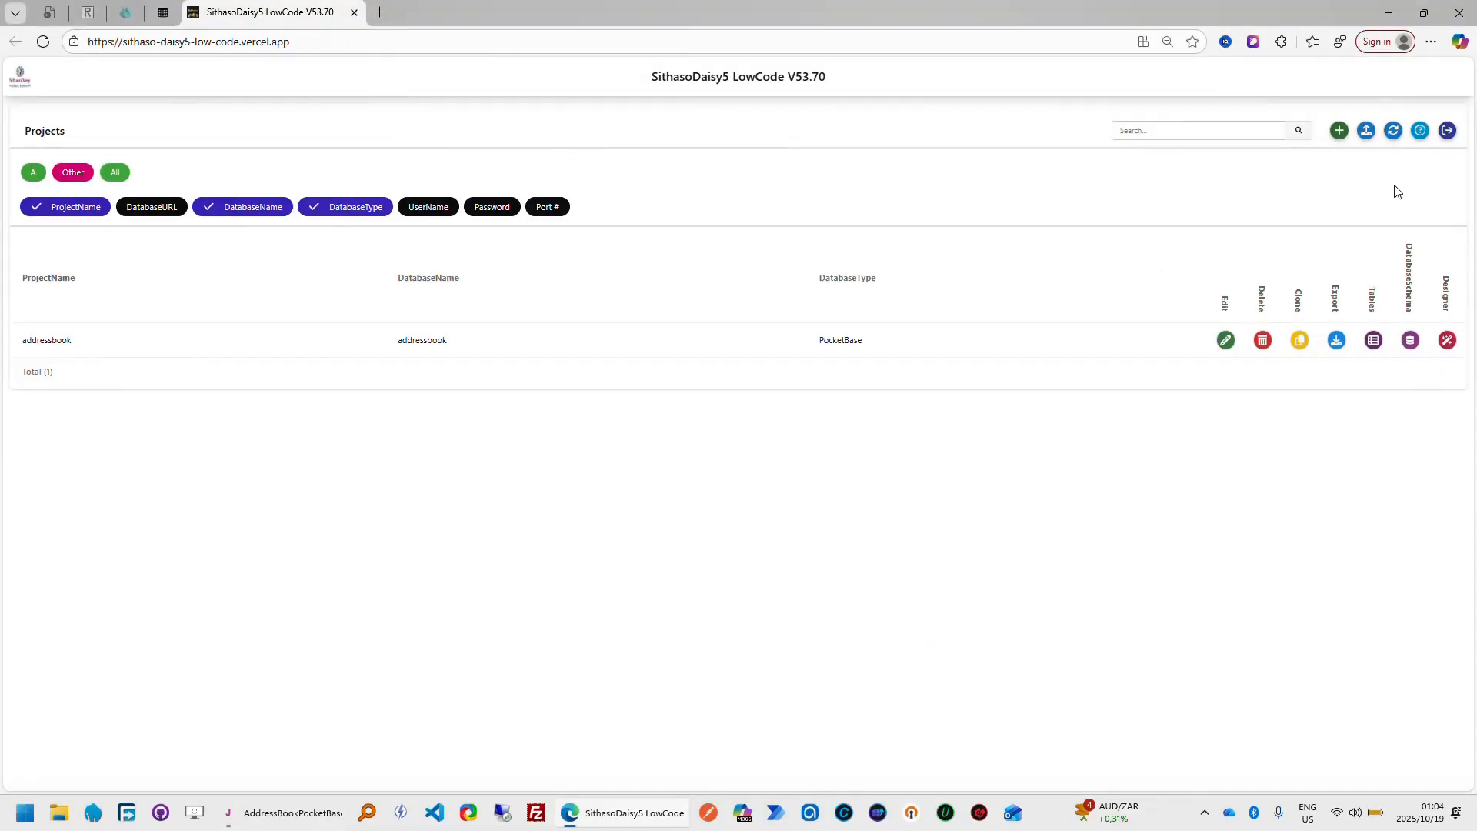
Start the guided tour of the Projects module and follow it to the form for adding a project
click(1420, 132)
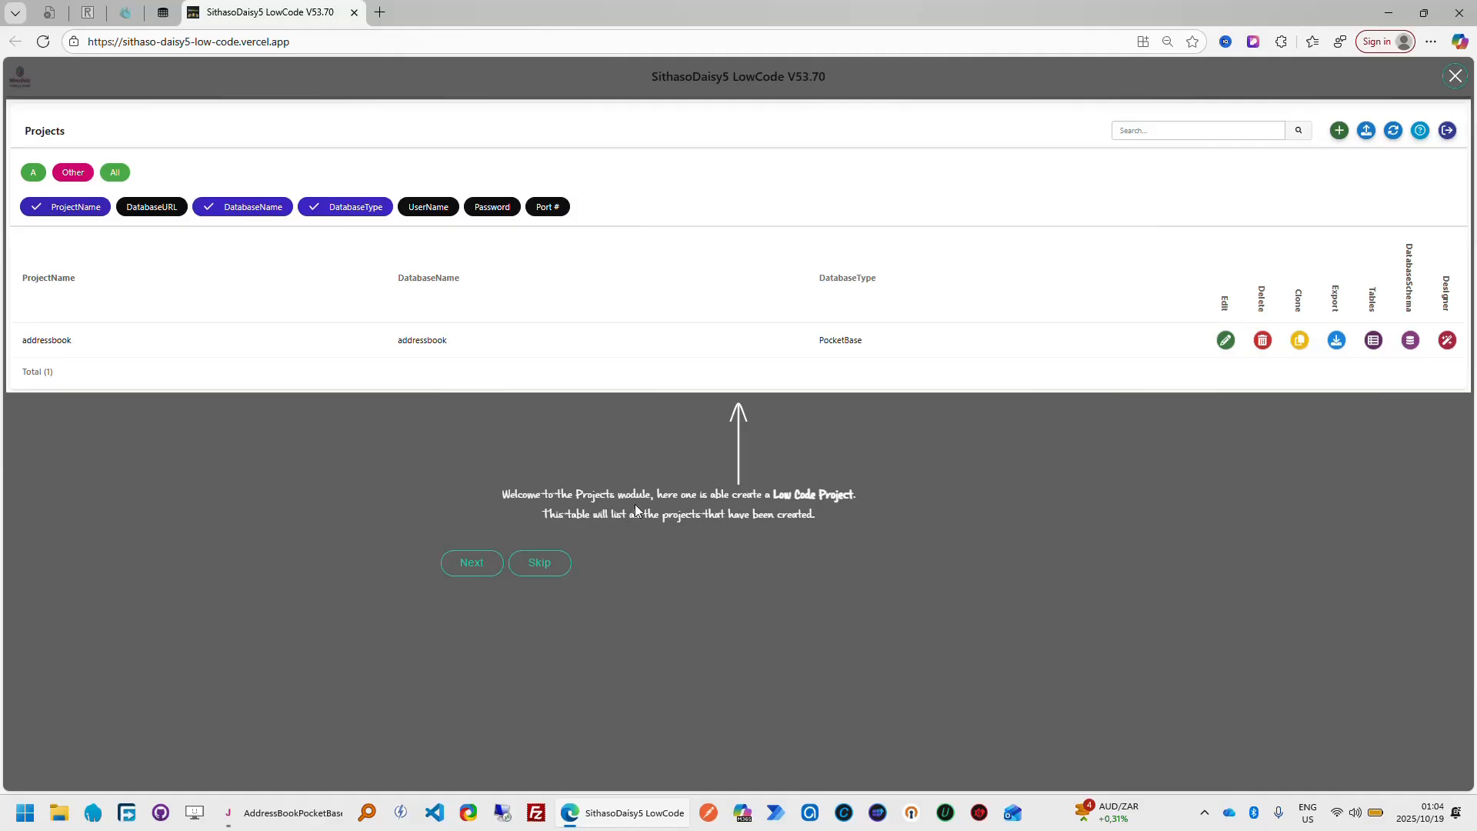
click(472, 562)
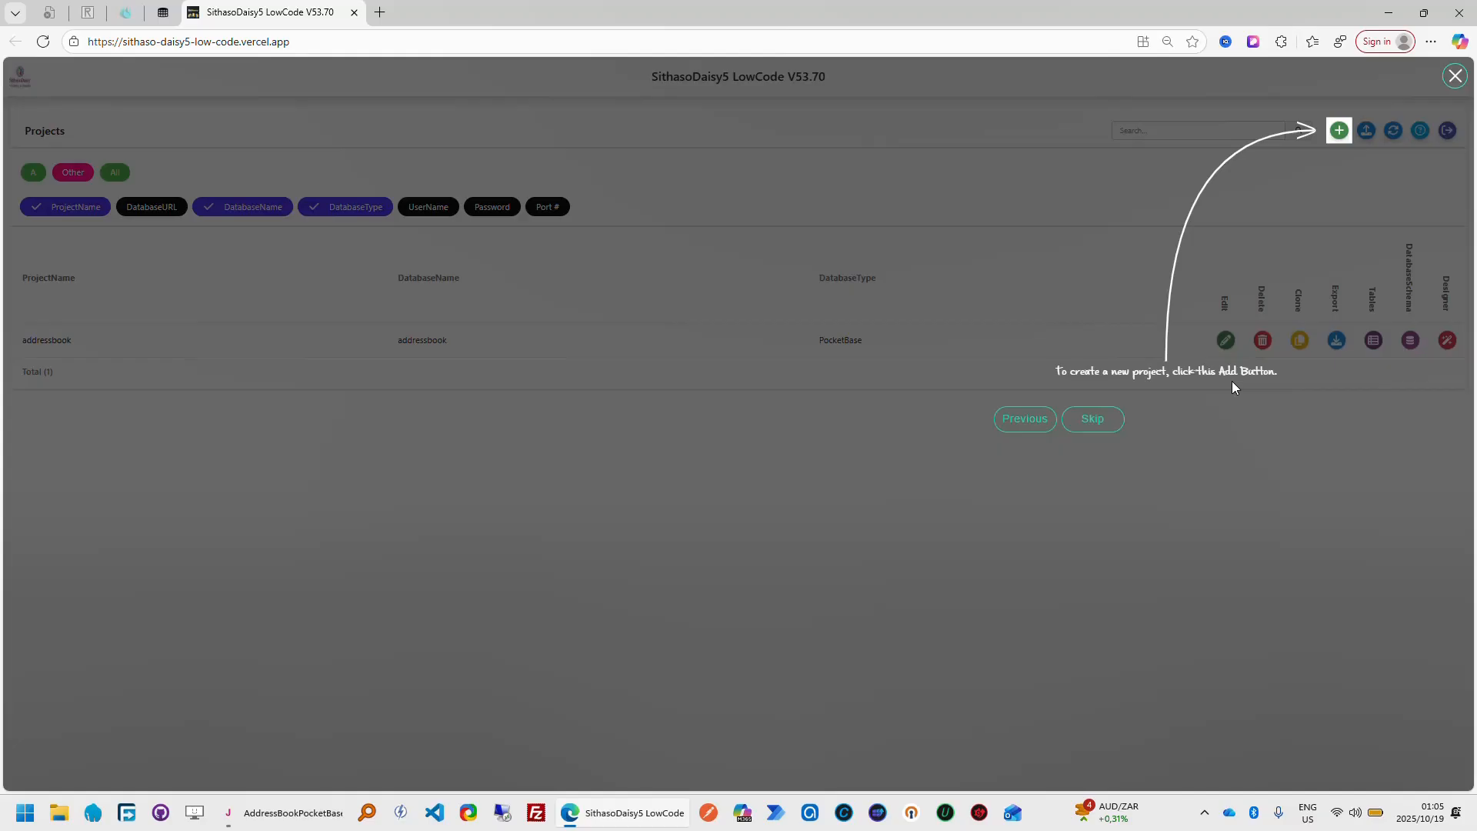
click(1340, 133)
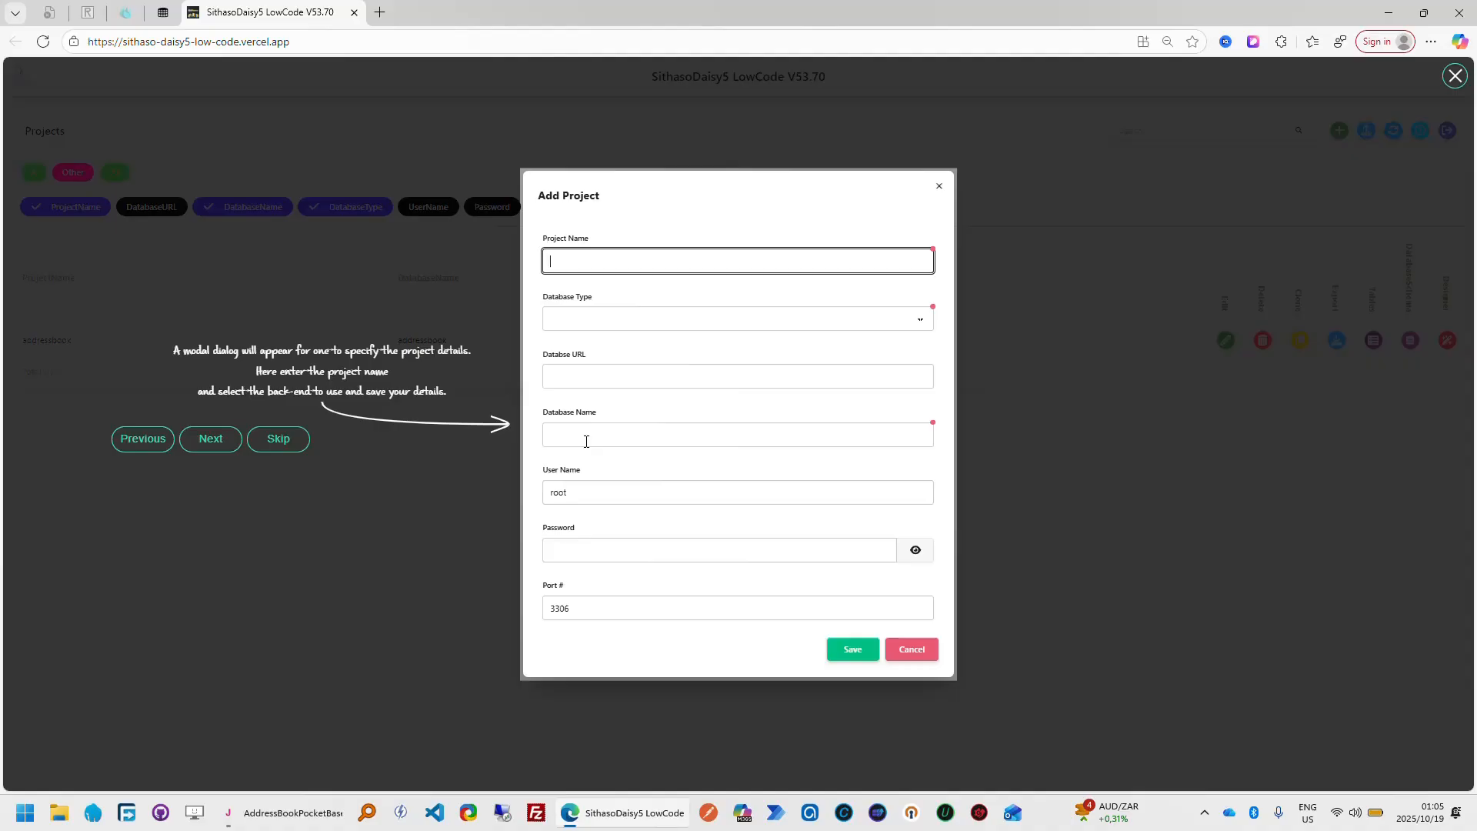
Follow the tour through the Add Project form, view the database type options, and cancel the form
click(220, 452)
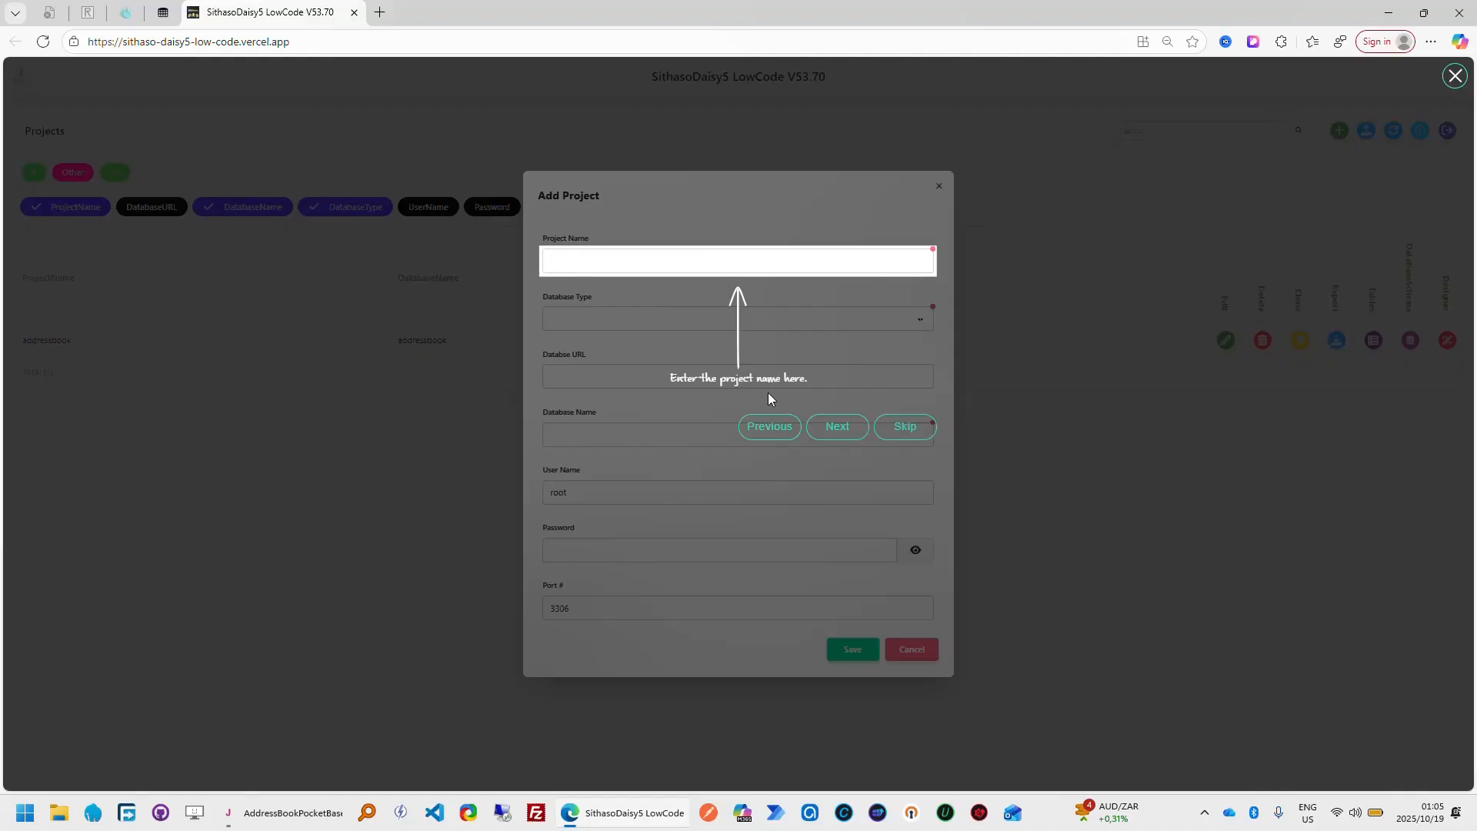
click(839, 431)
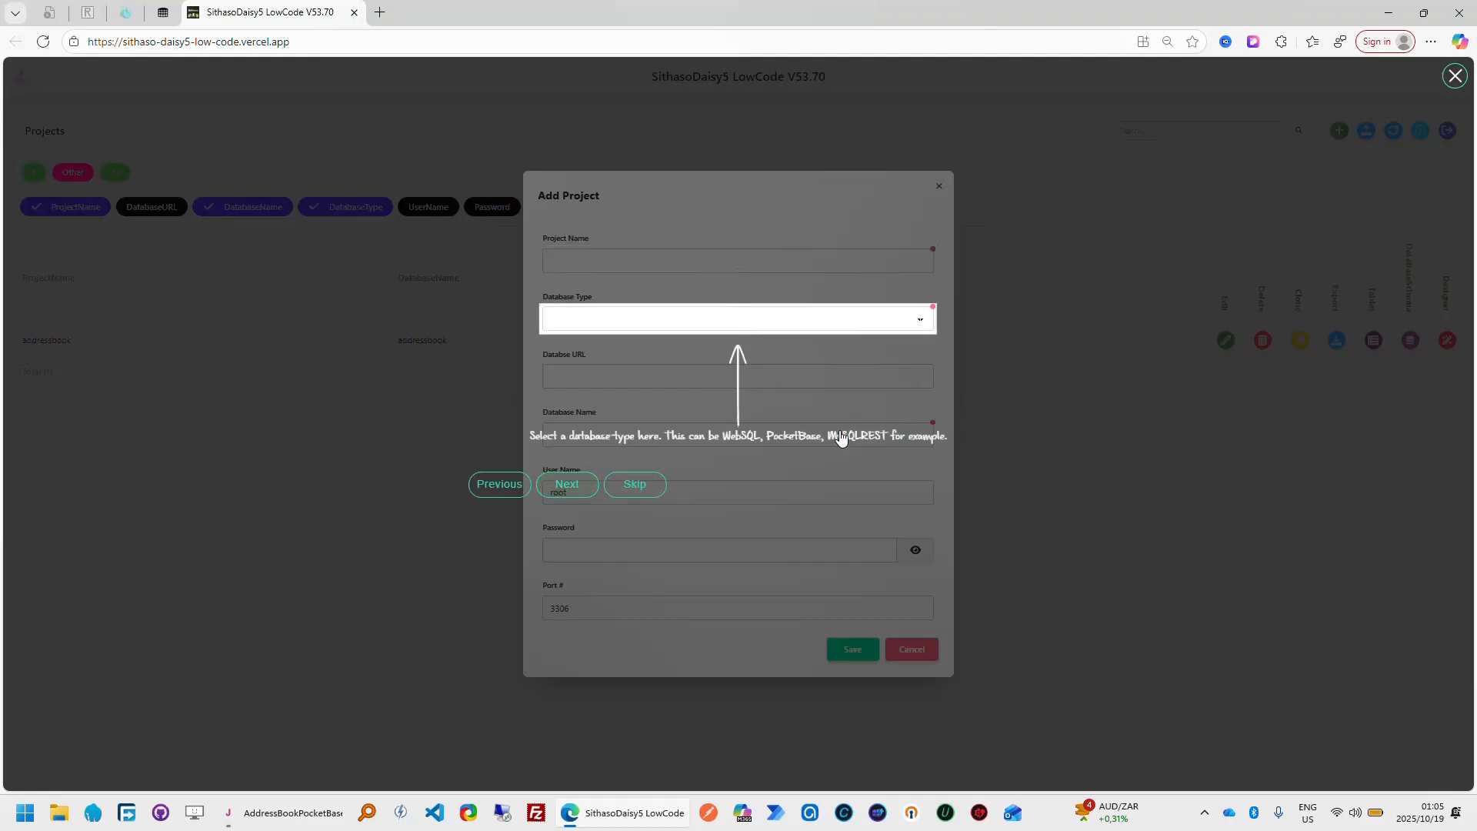
click(922, 326)
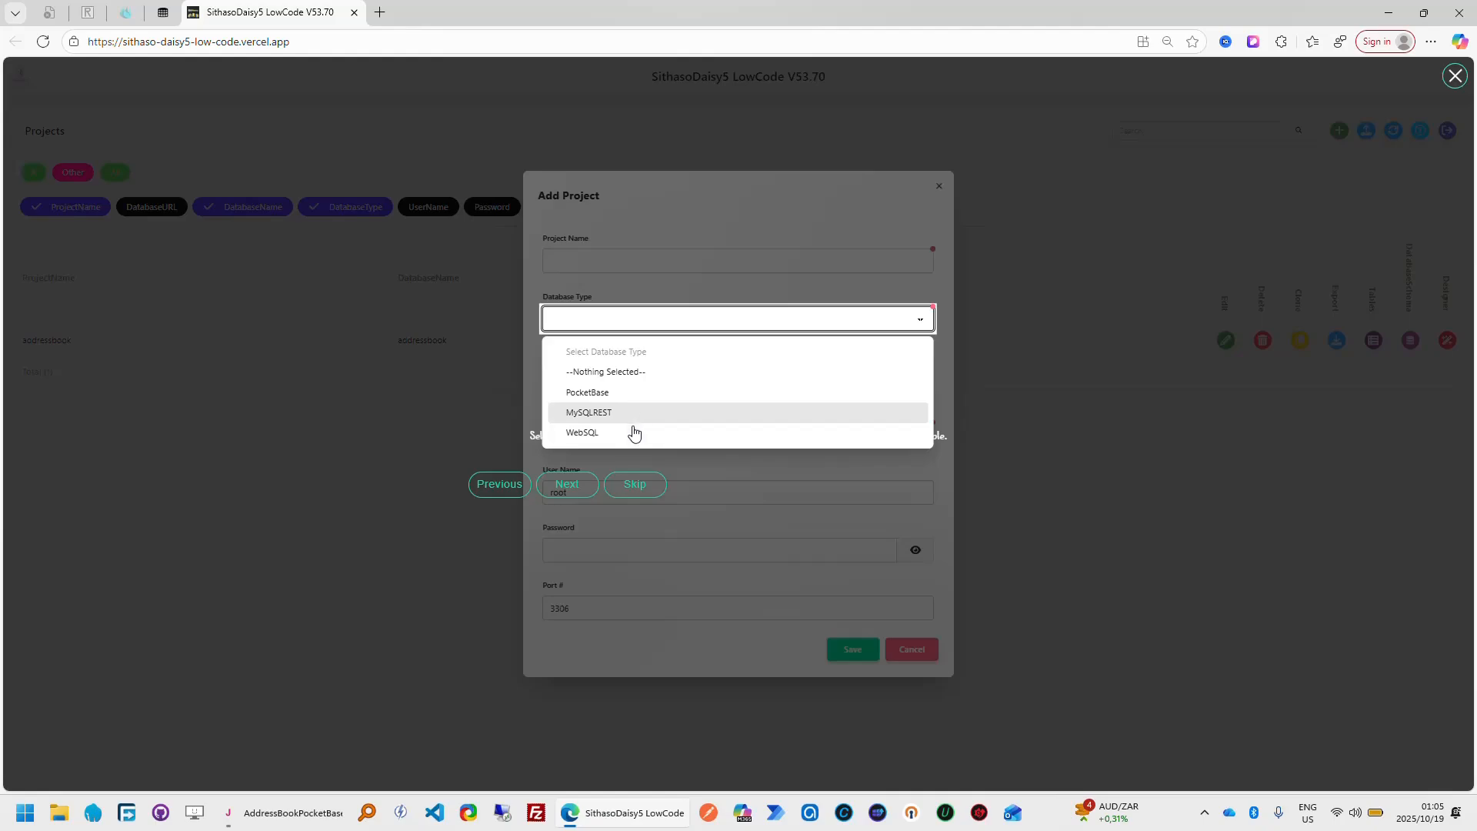
click(536, 415)
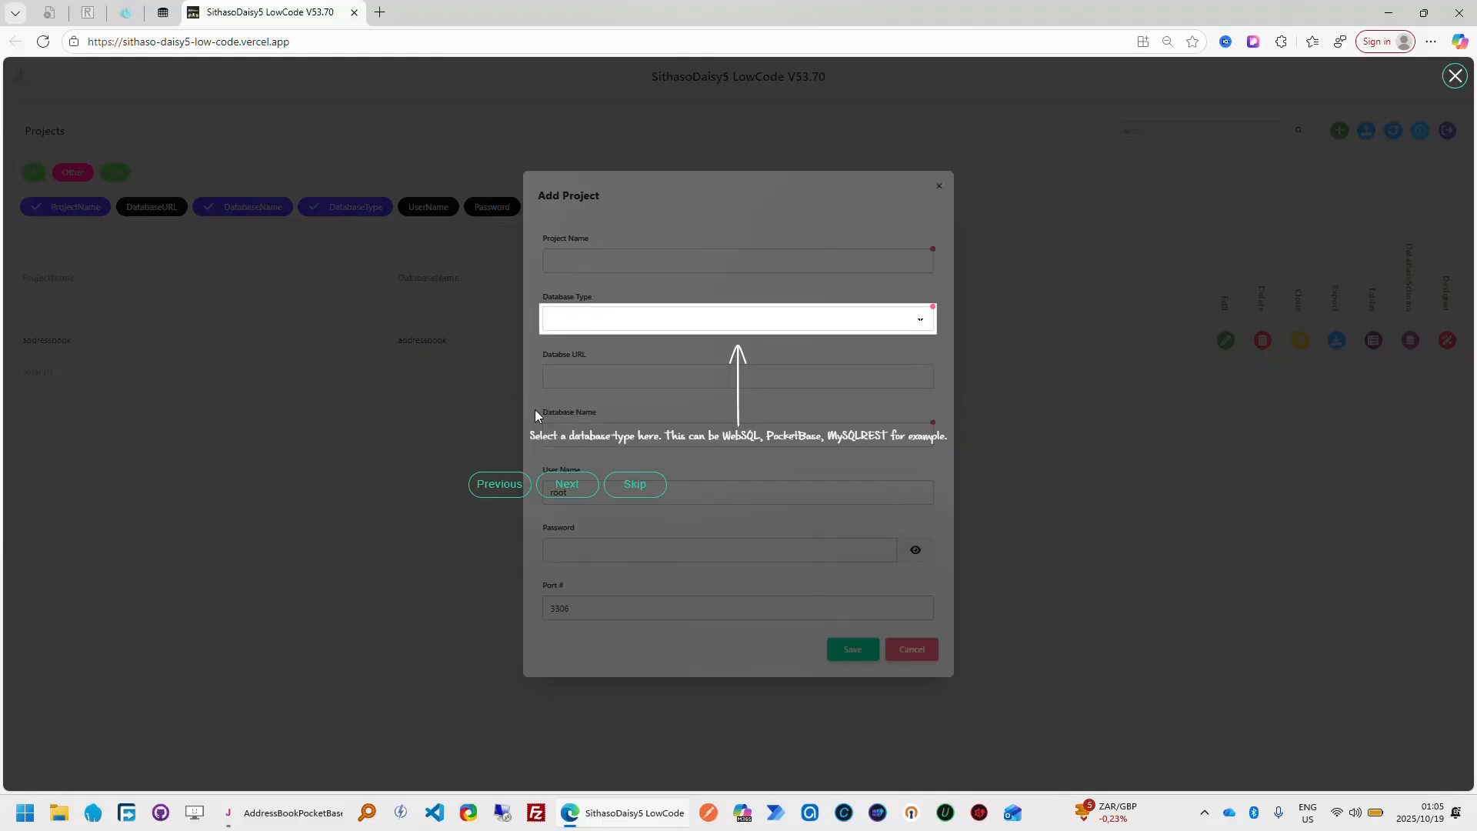
click(568, 485)
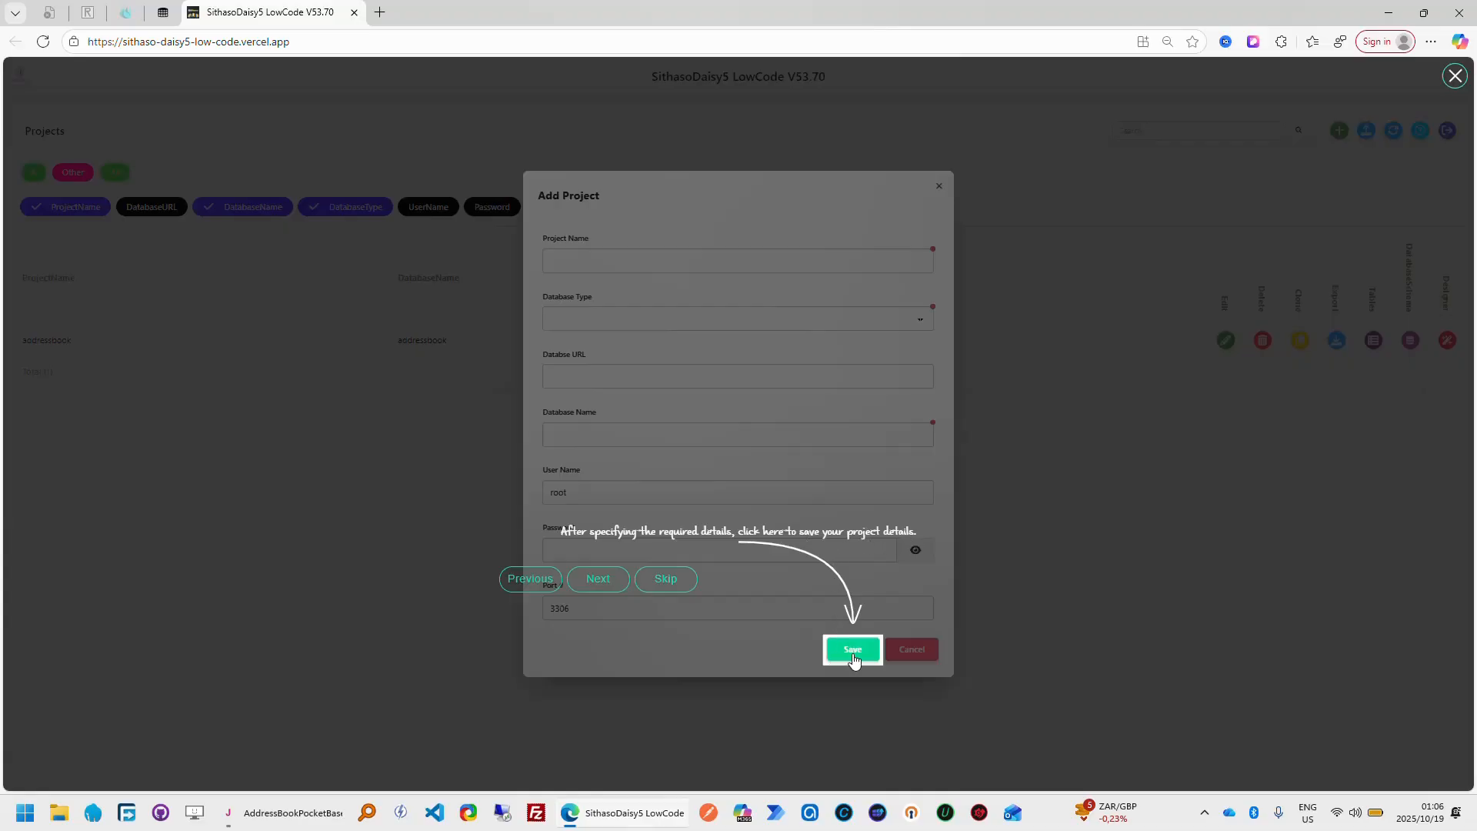
click(598, 578)
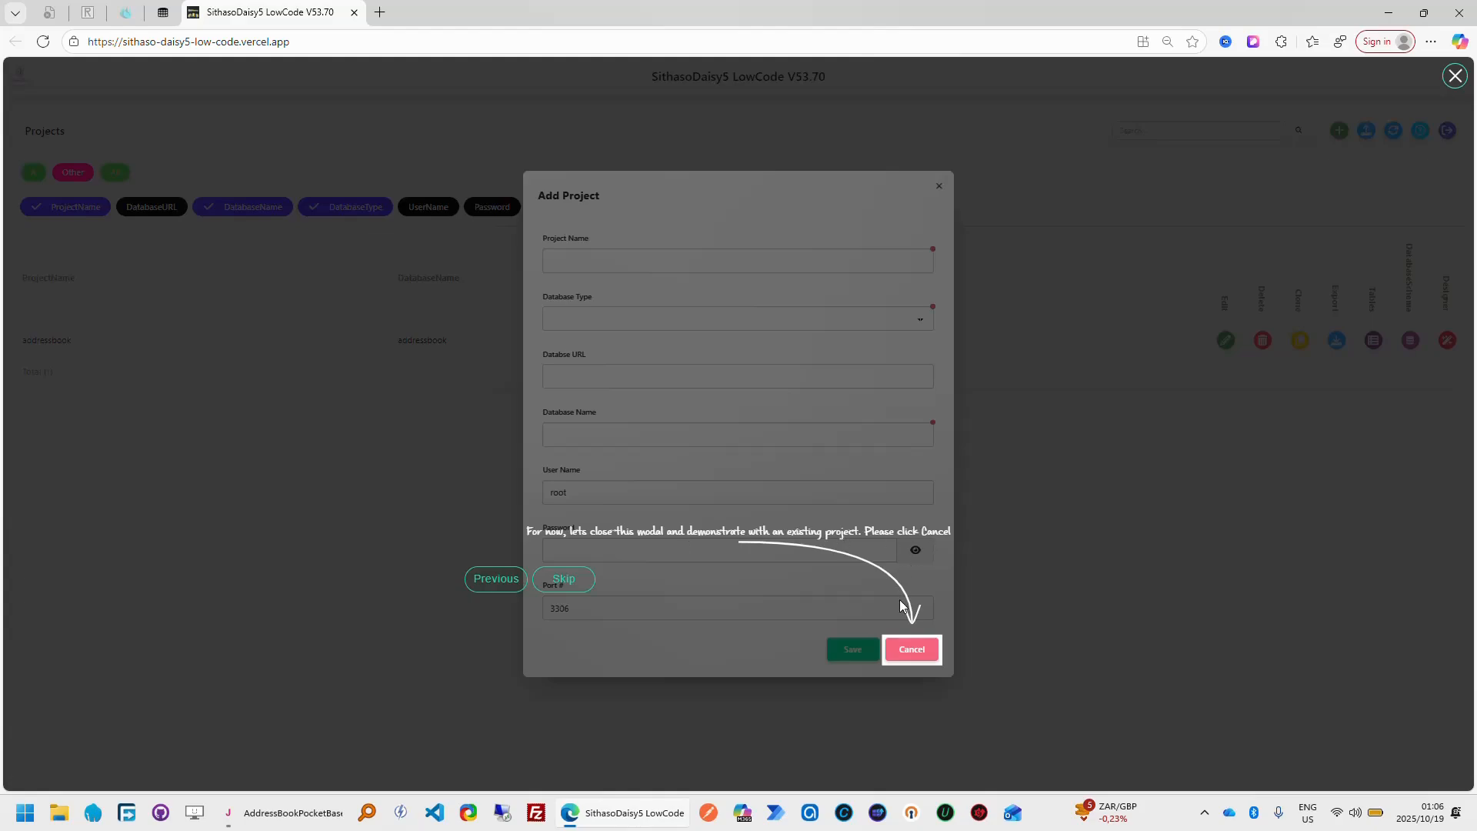
click(920, 655)
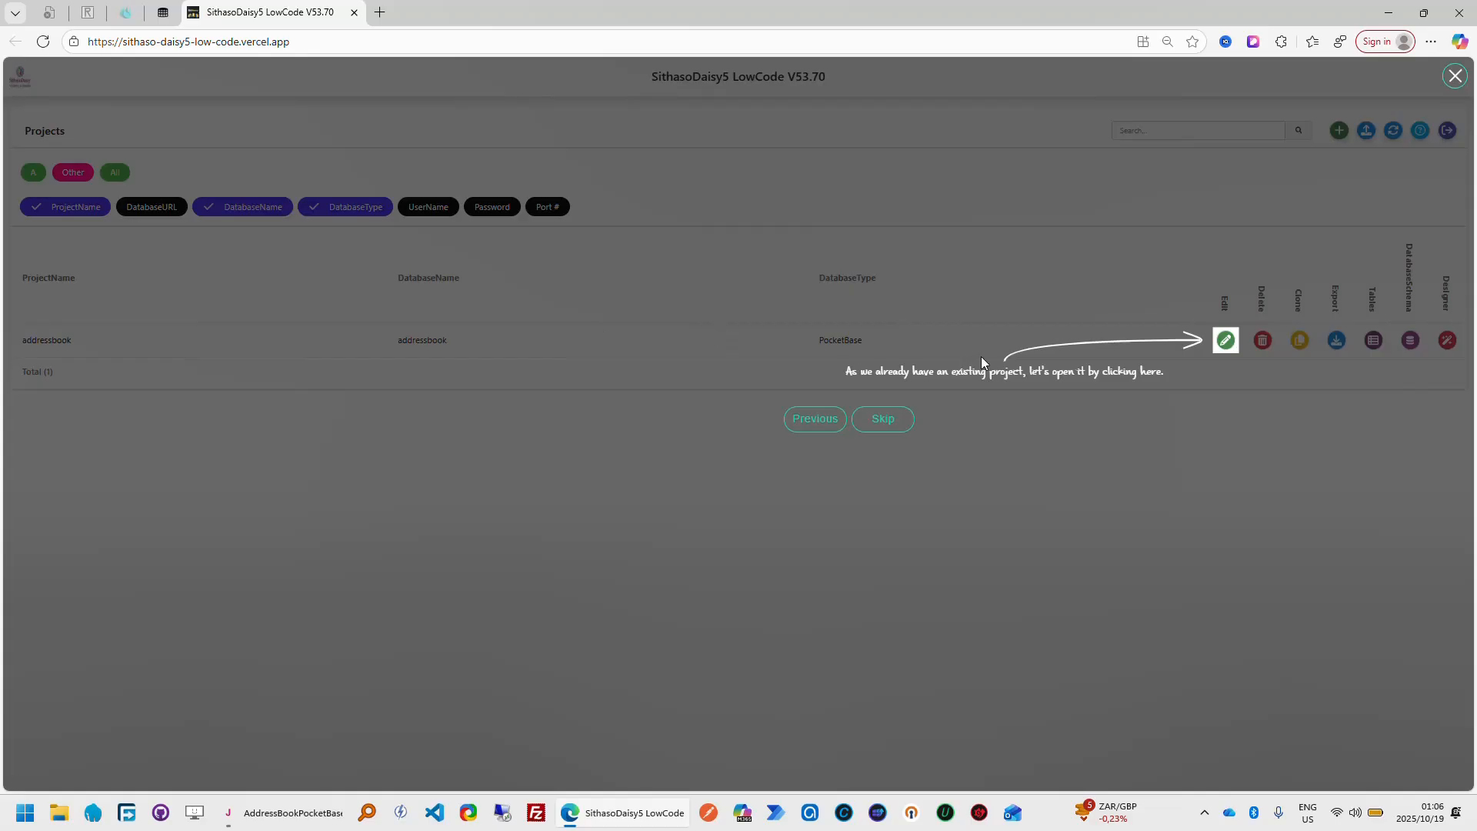
Open the addressbook project for editing and follow the tour through its project name, database type and database URL
click(1229, 348)
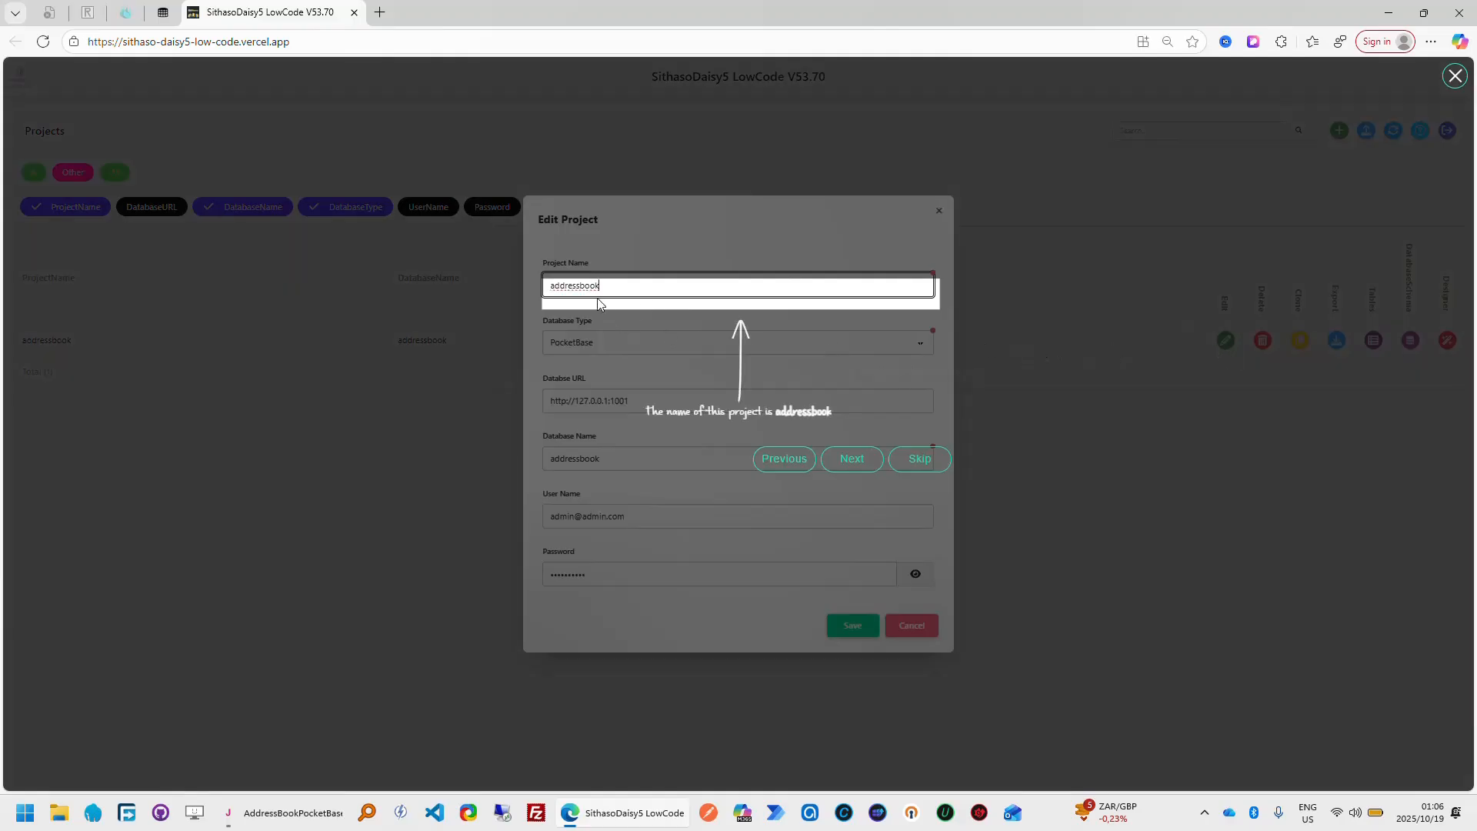
click(849, 464)
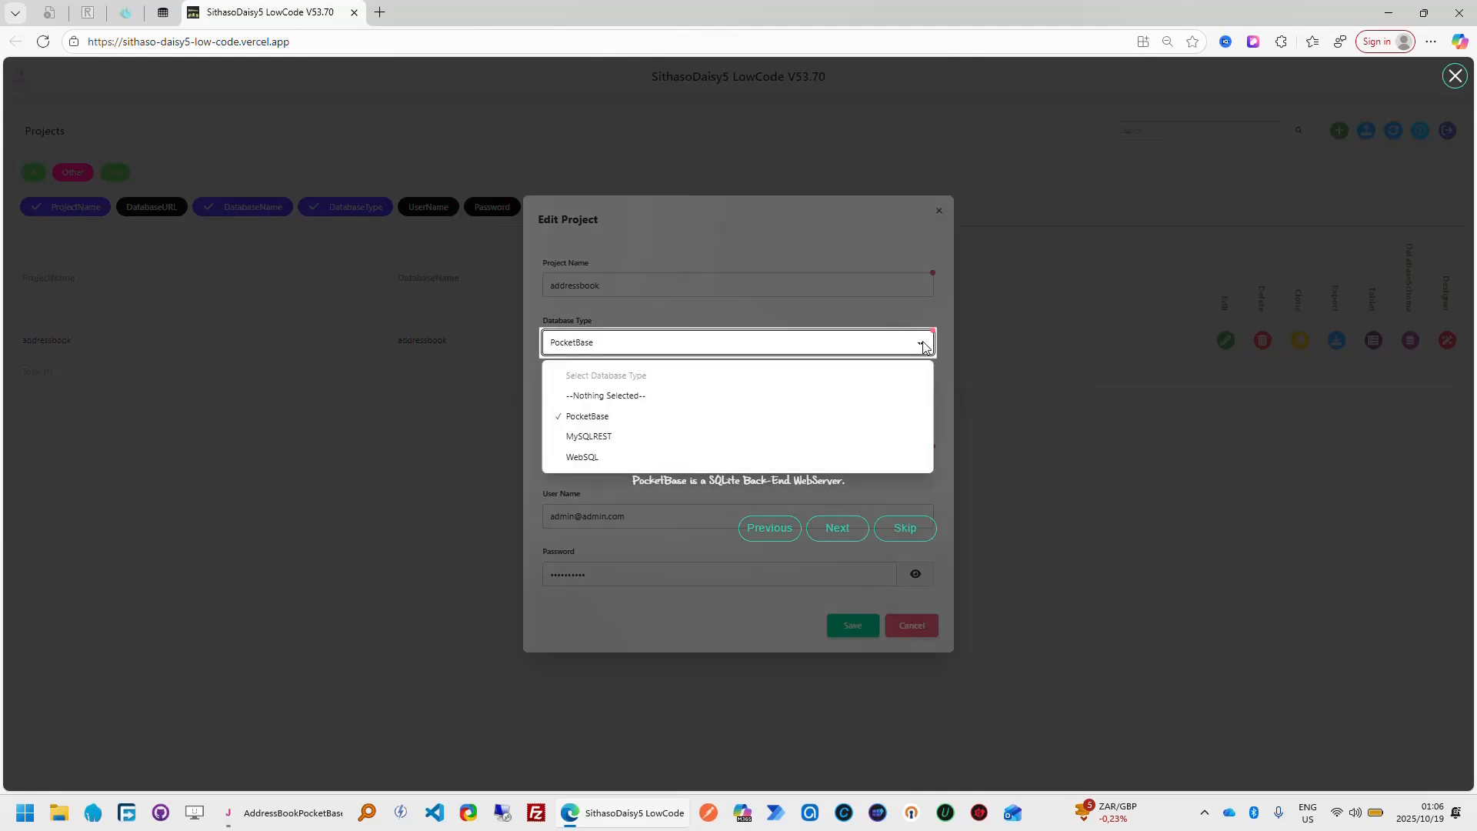
click(843, 303)
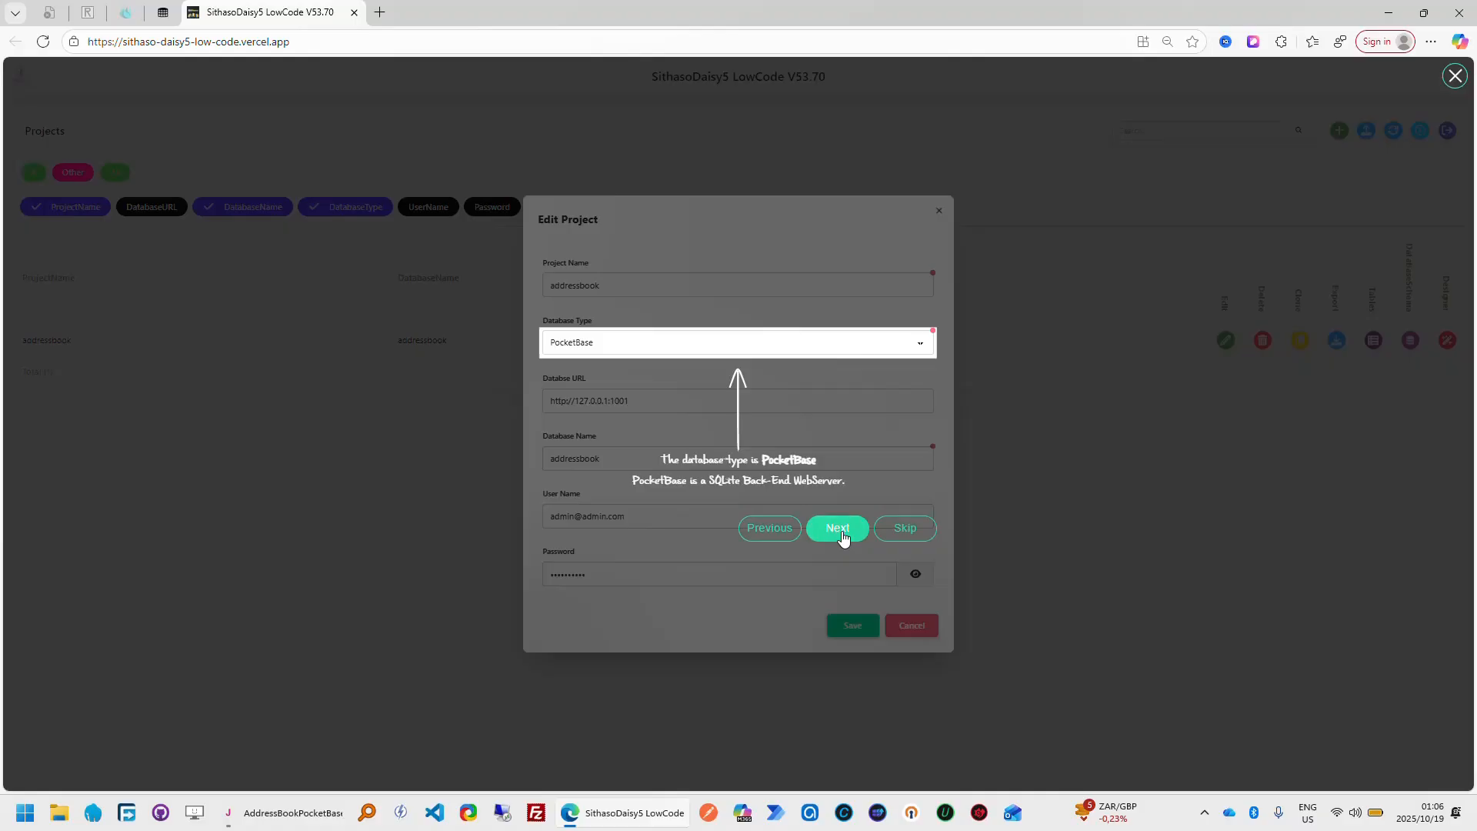
click(839, 528)
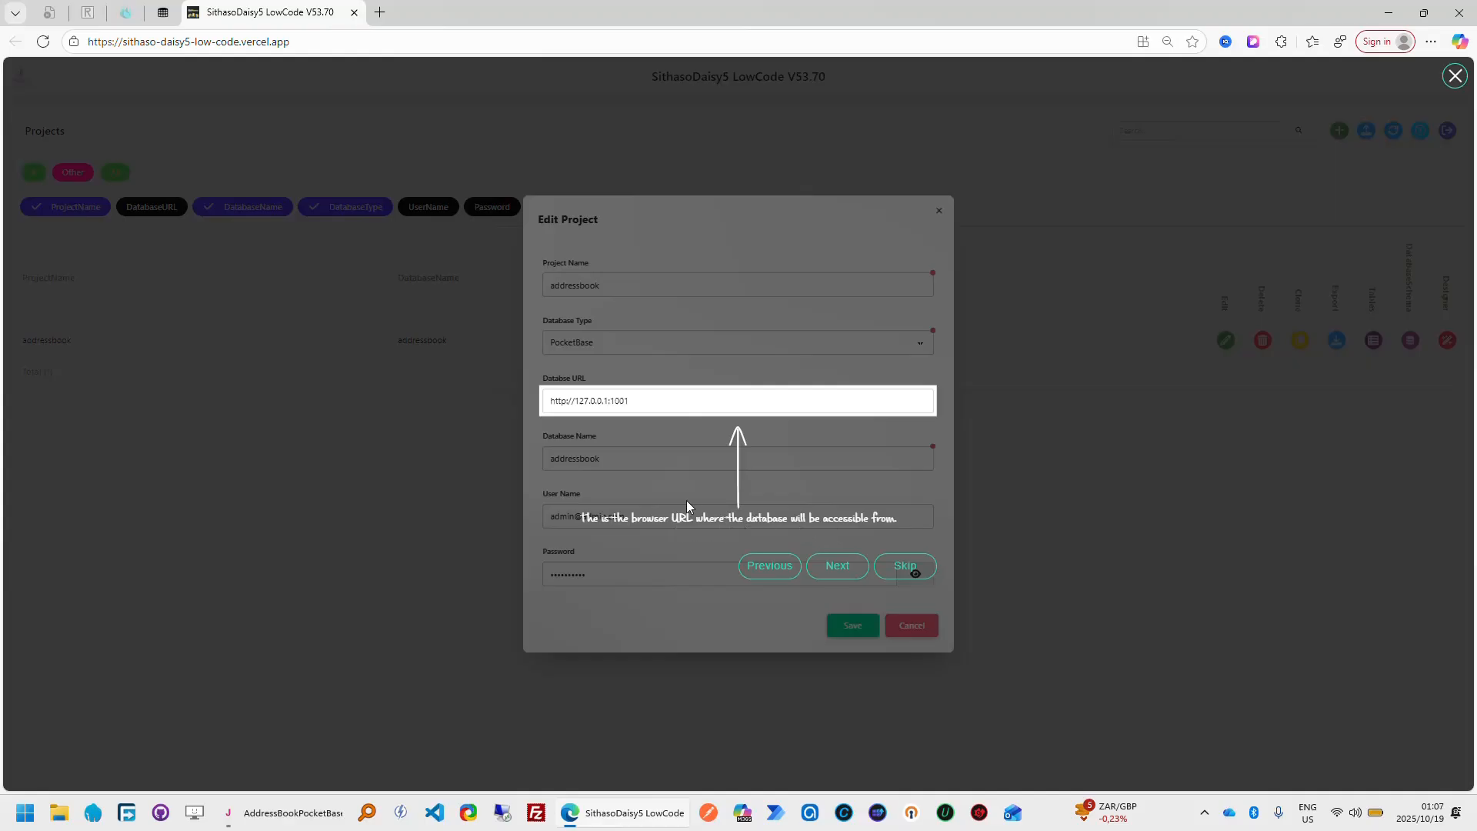
click(838, 568)
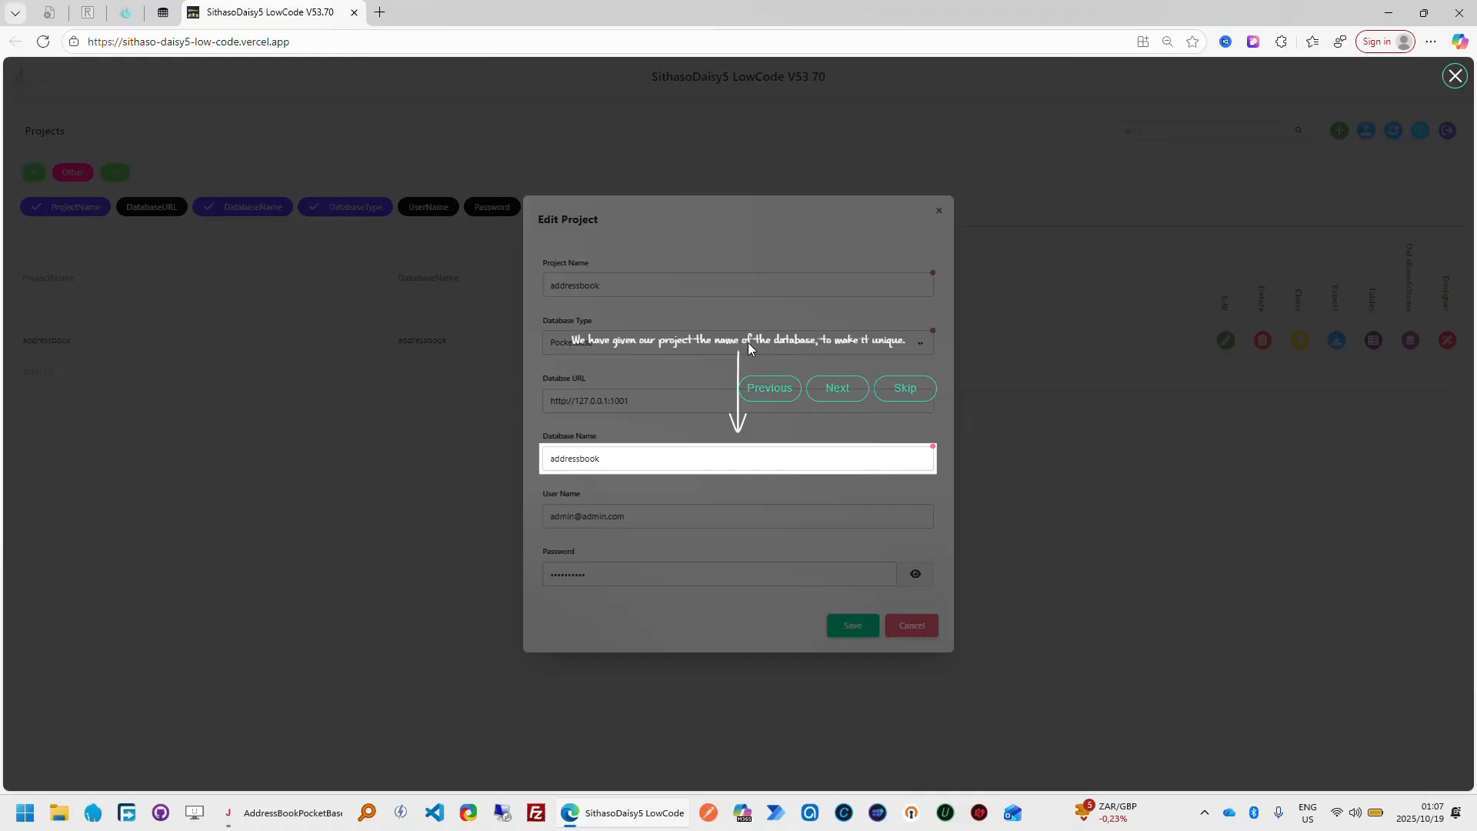
Follow the tour through the database name, administrator user name and password fields, then reveal the stored password and hide it again
click(838, 389)
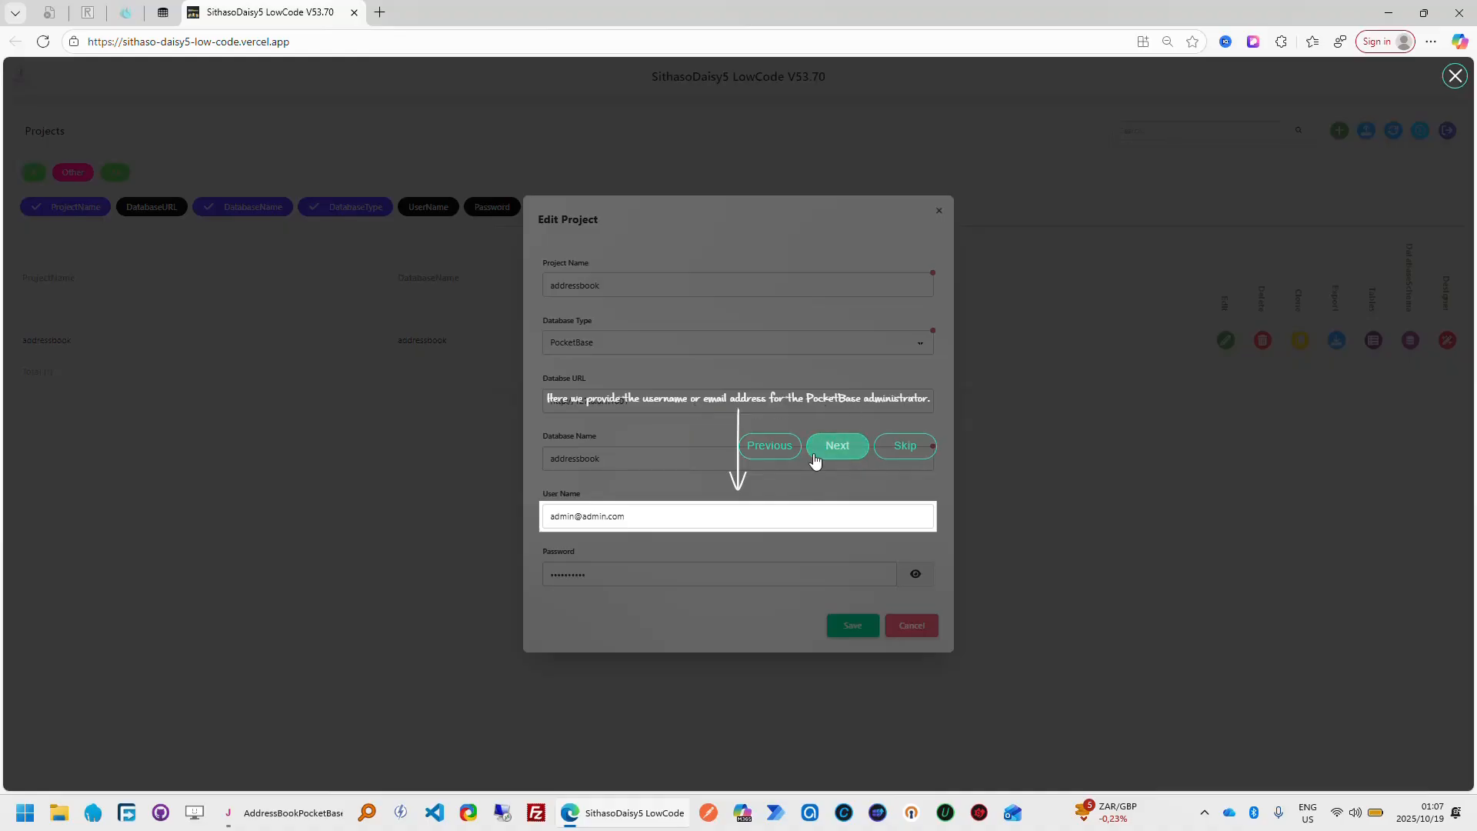
click(840, 450)
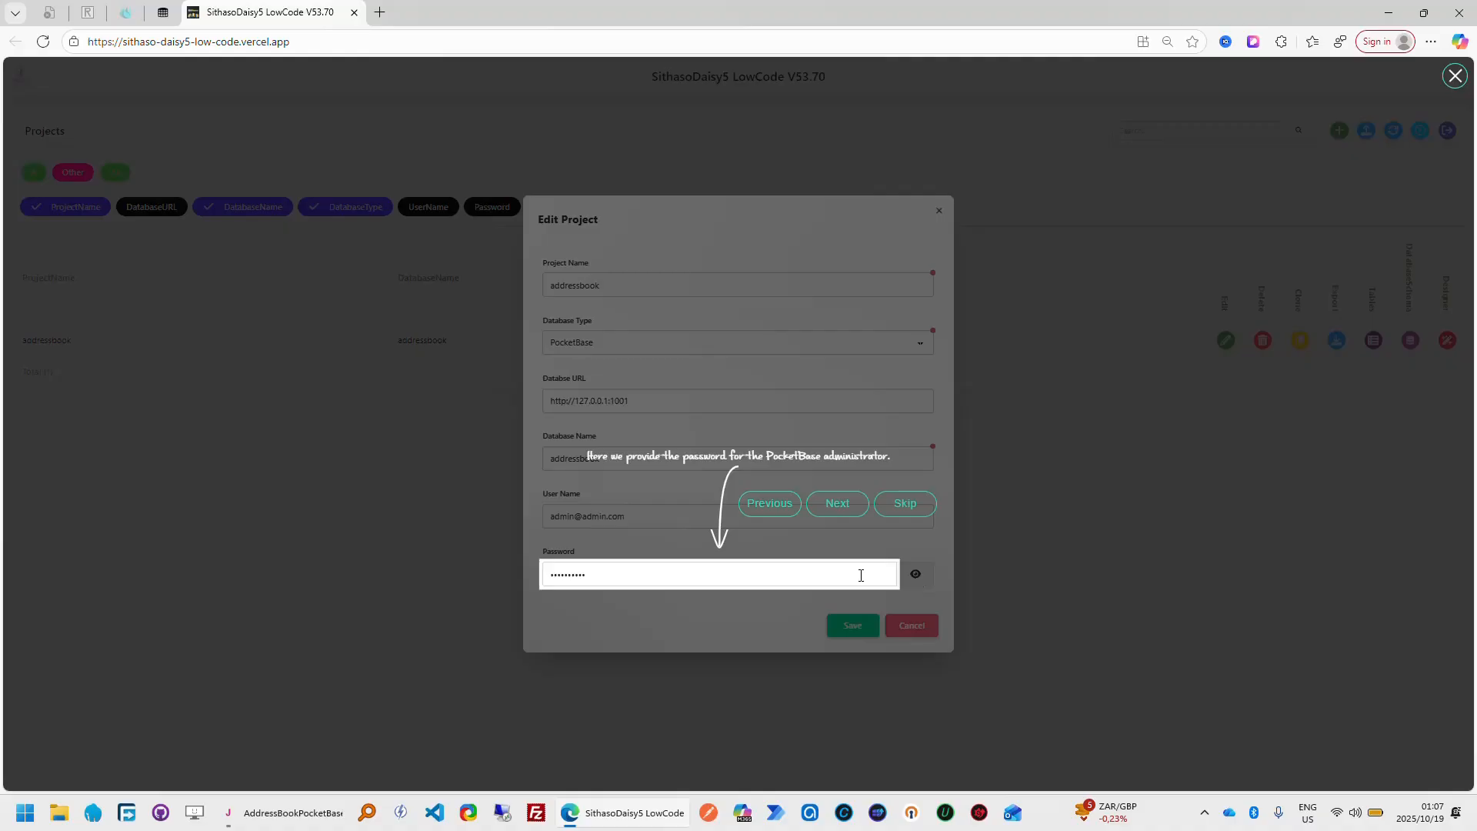
click(846, 513)
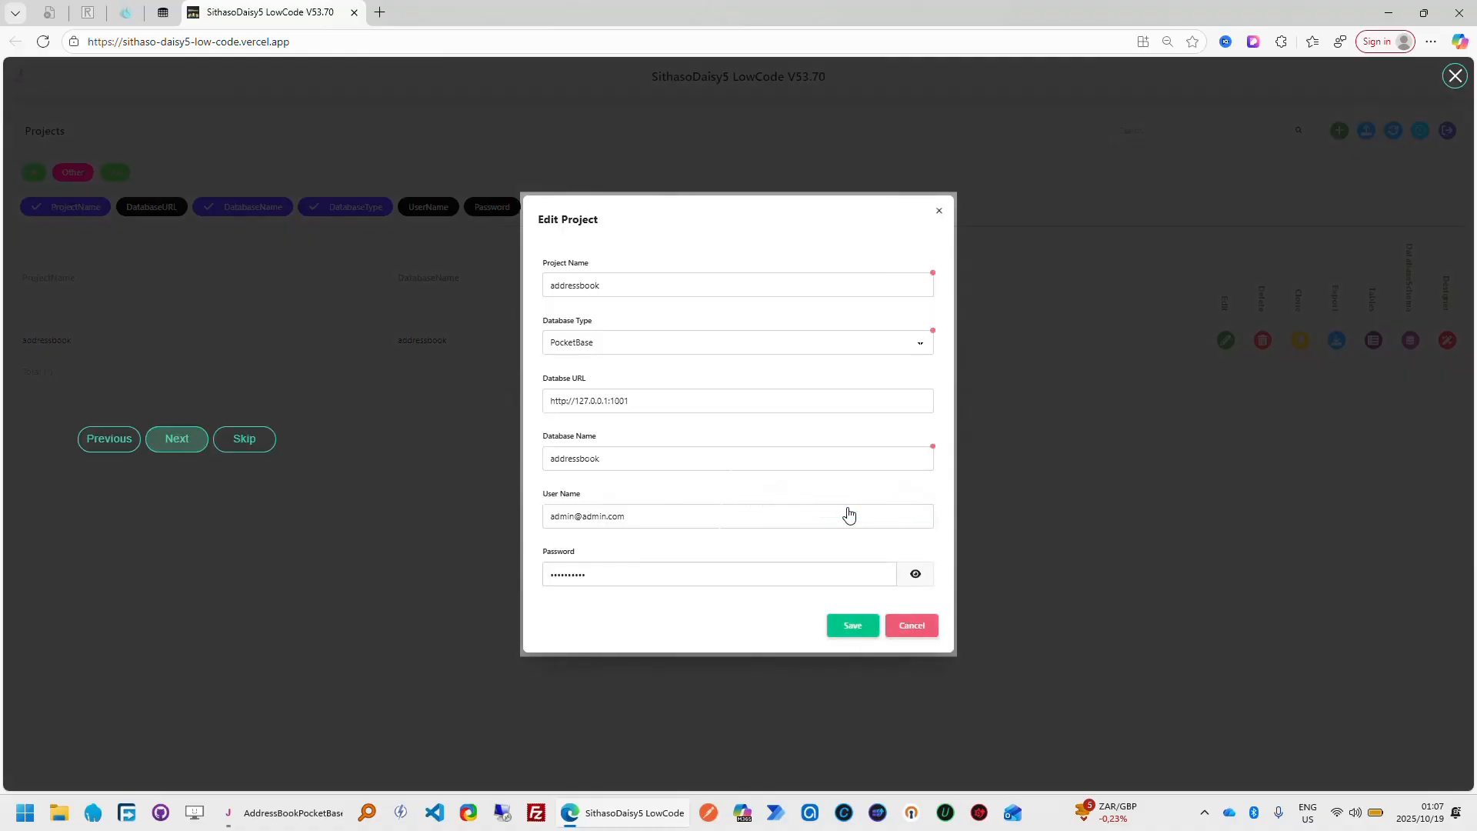
click(915, 574)
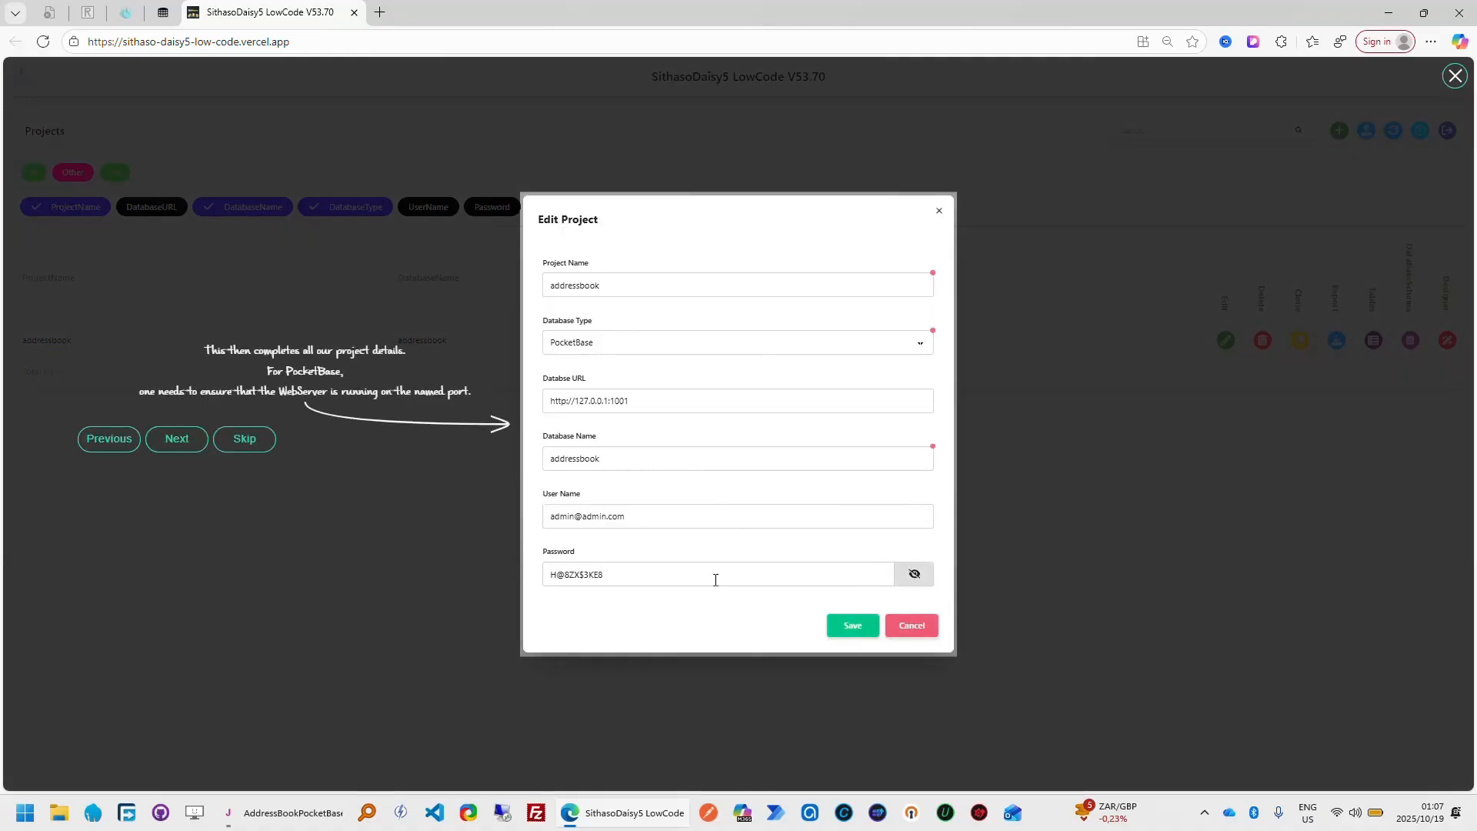
click(912, 574)
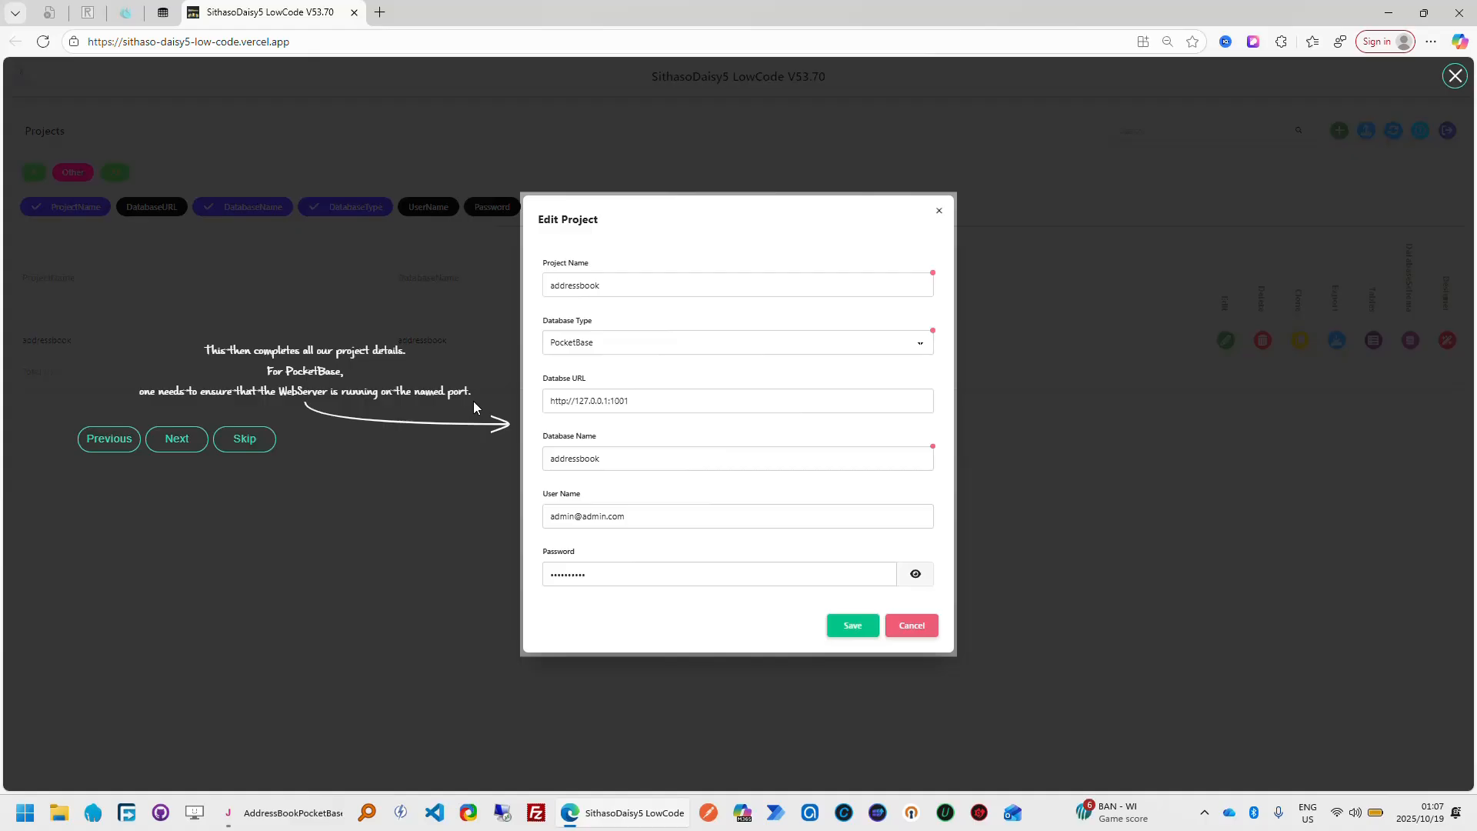
Switch to File Explorer and view the contents of the PocketBaseLowCode folder on drive C
click(59, 813)
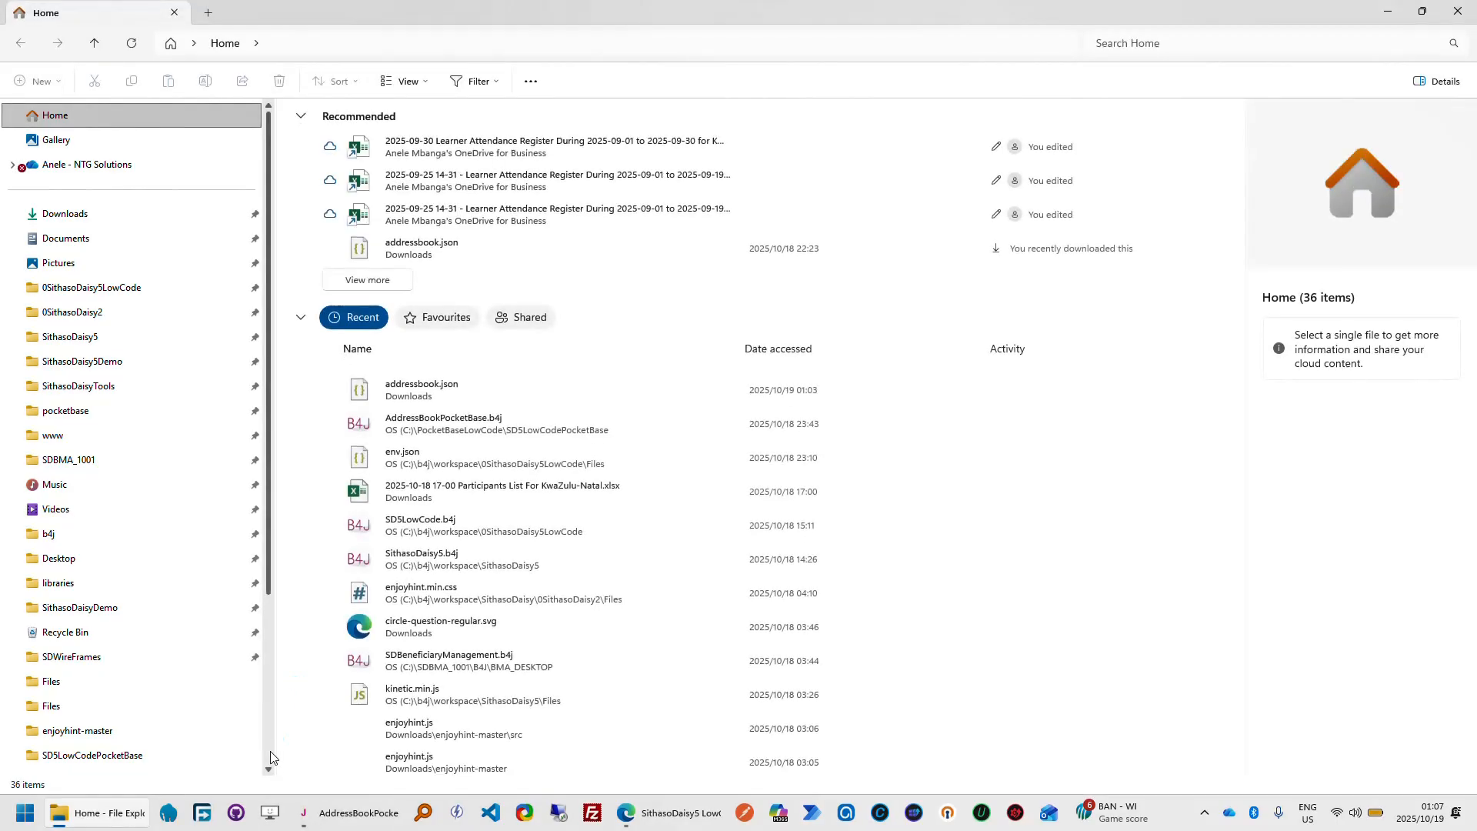
click(146, 754)
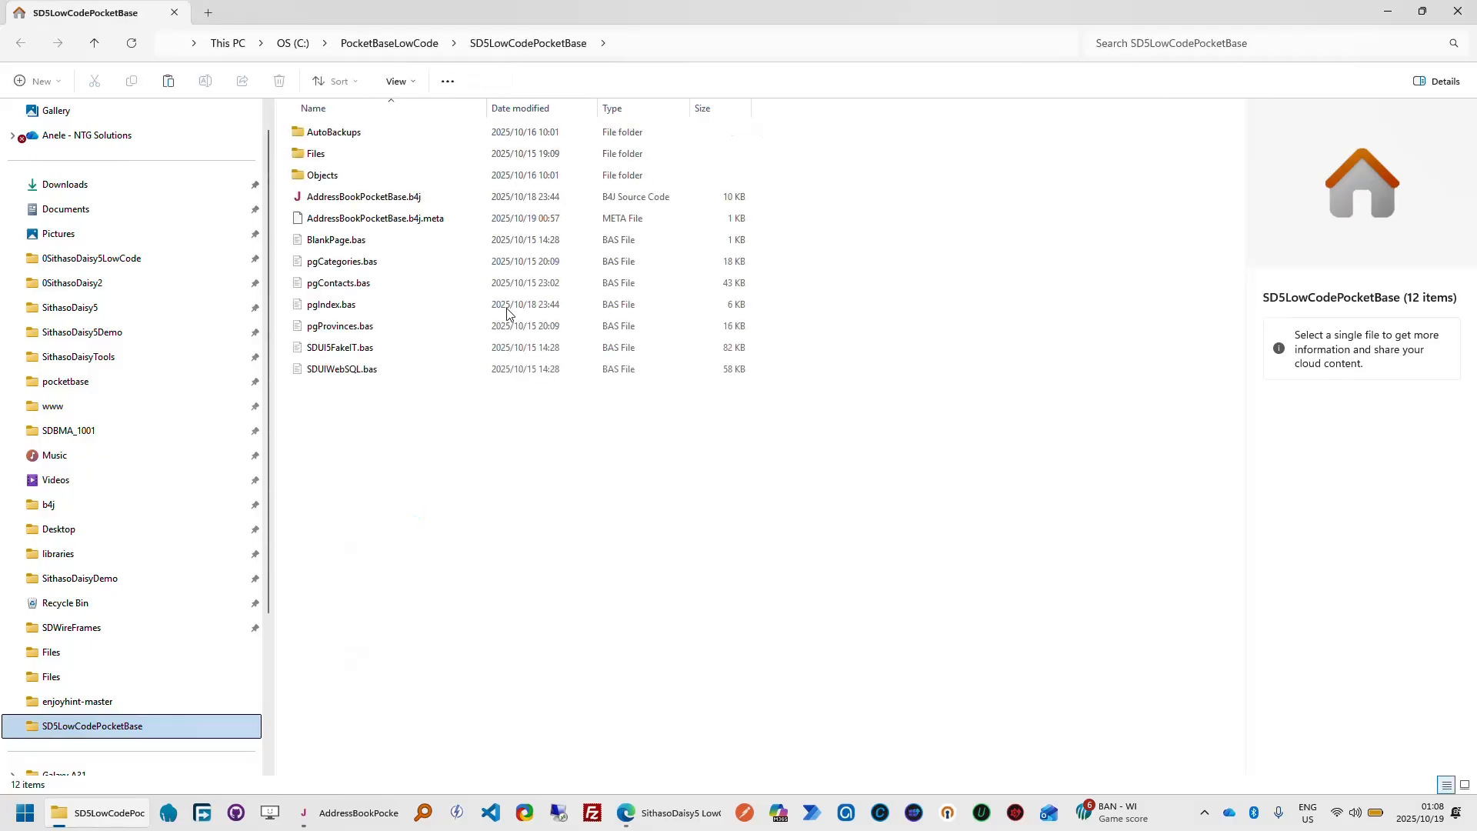
click(408, 48)
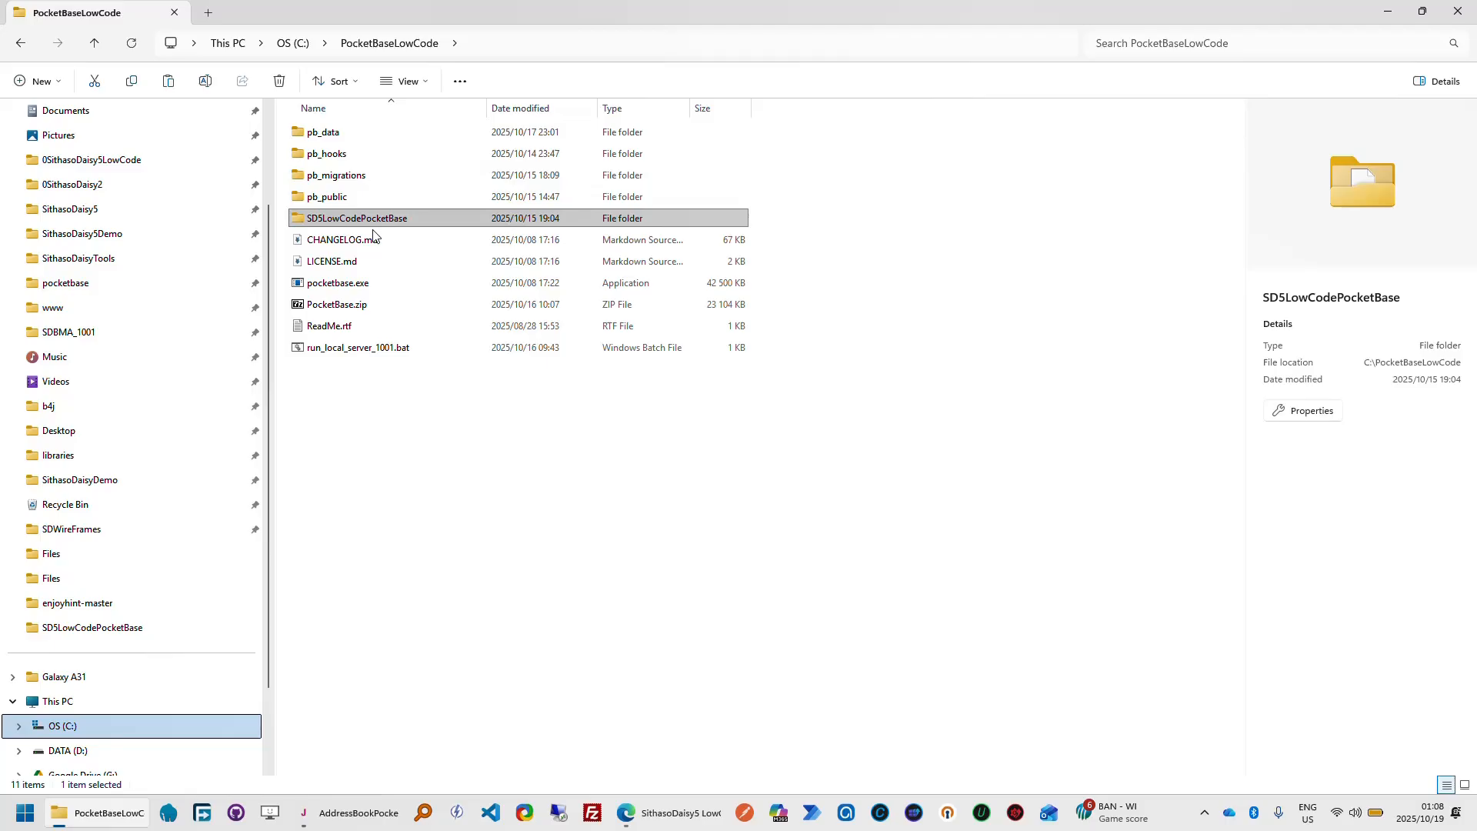
Open the SithasoDaisy5-Low-Code repository's web page from GitHub Desktop and list all of its owner's repositories
click(237, 813)
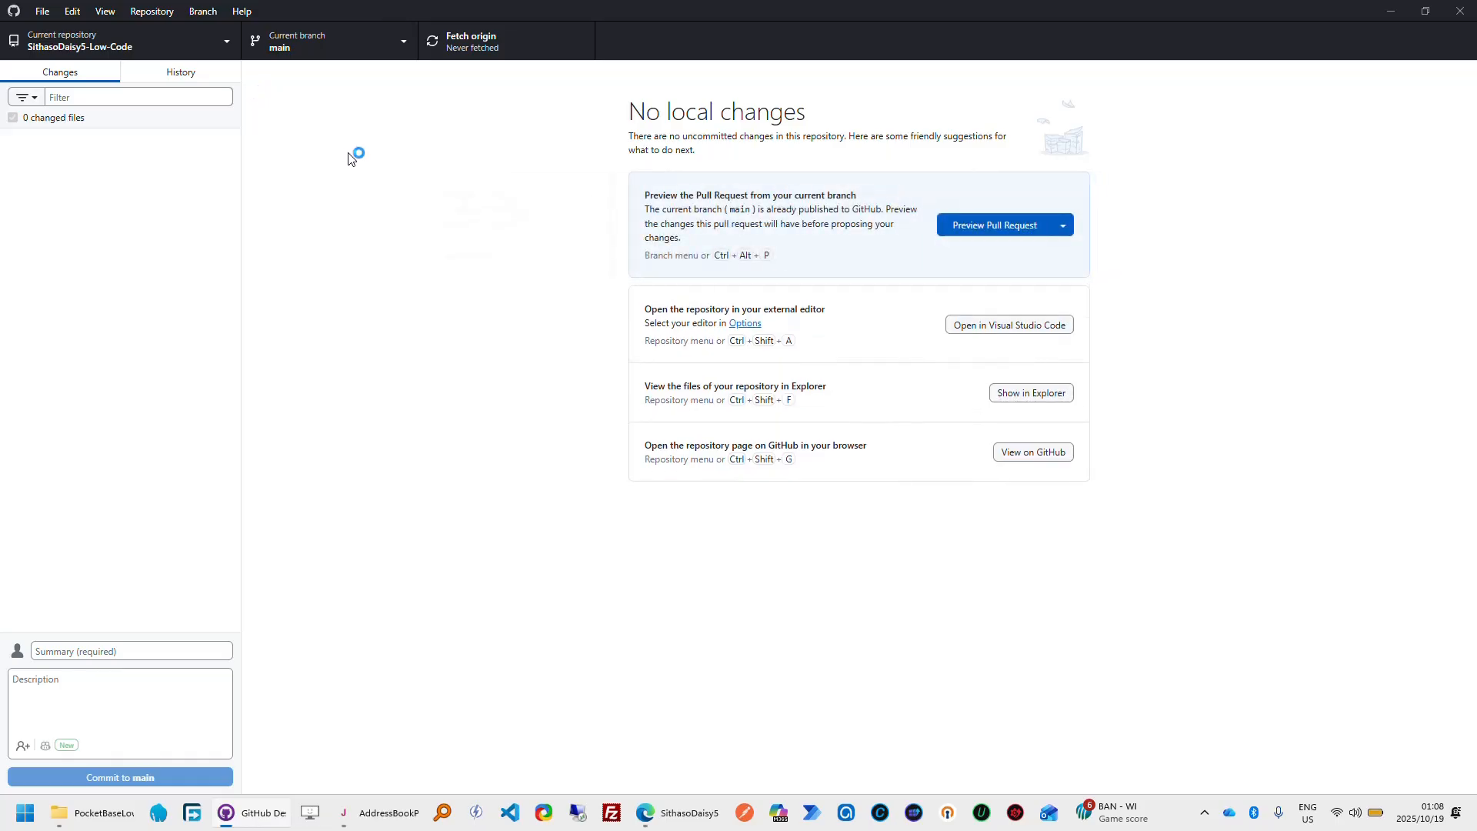
click(1023, 453)
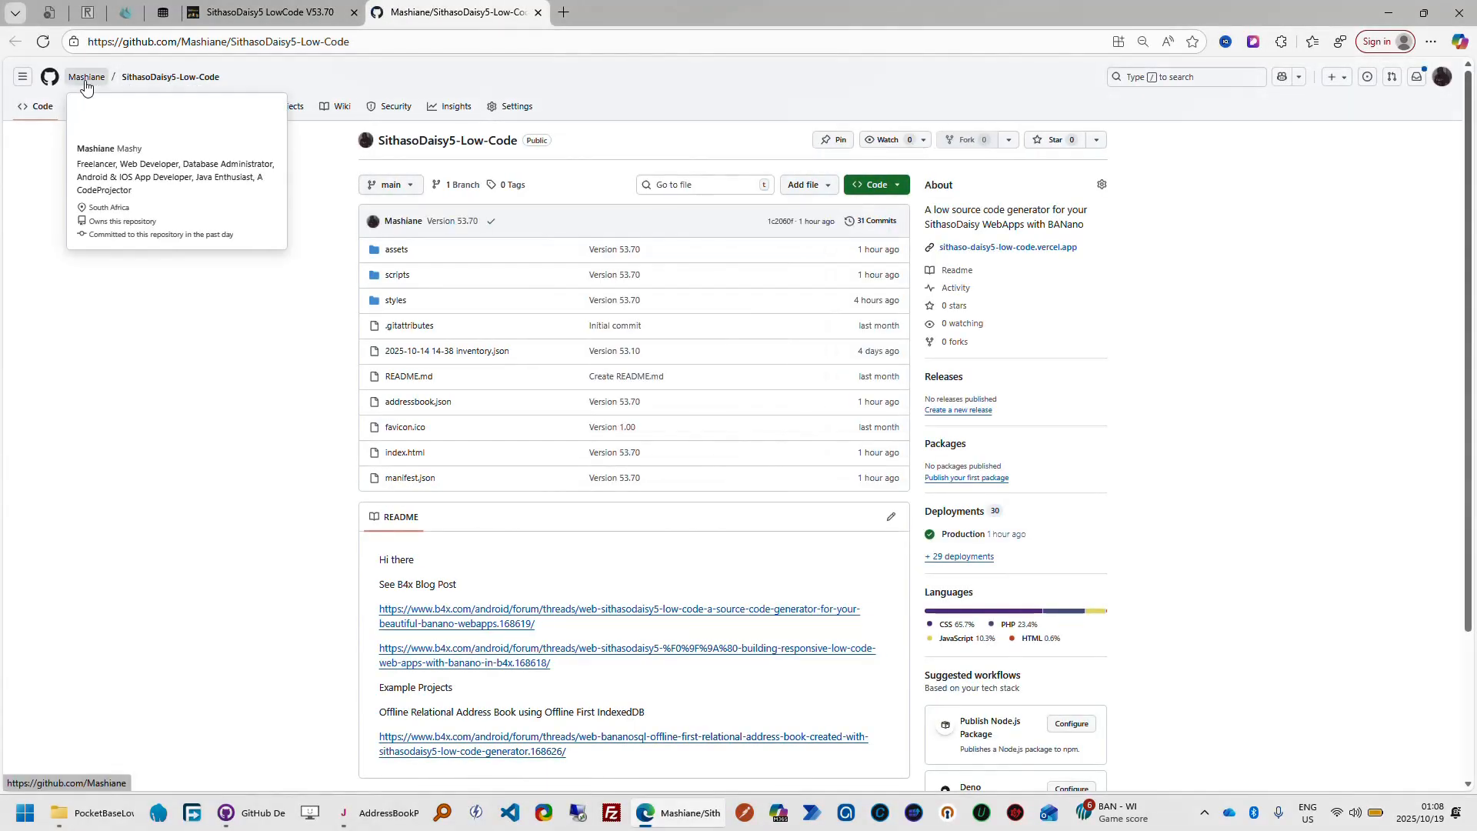
click(85, 80)
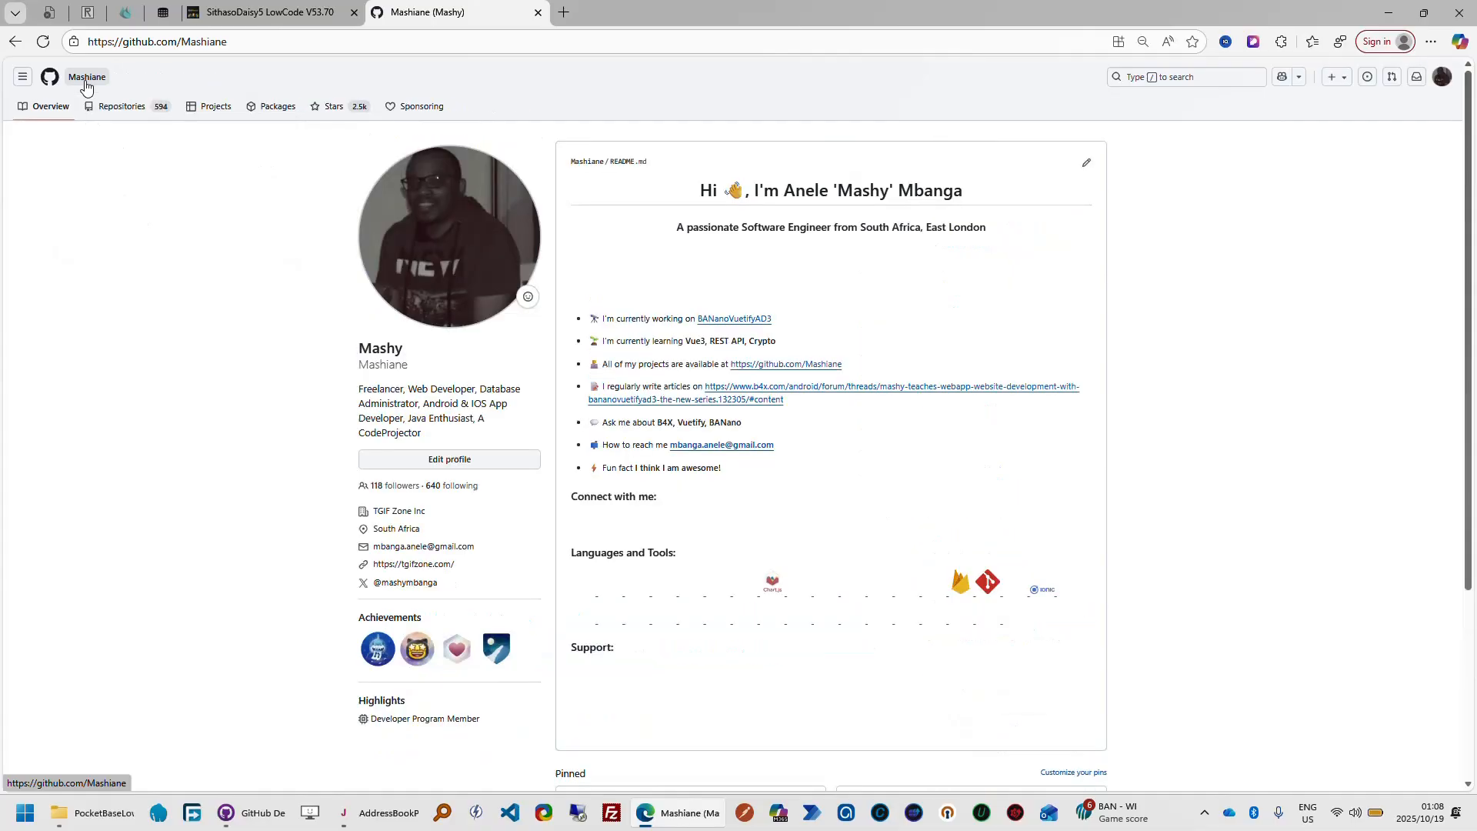
click(128, 116)
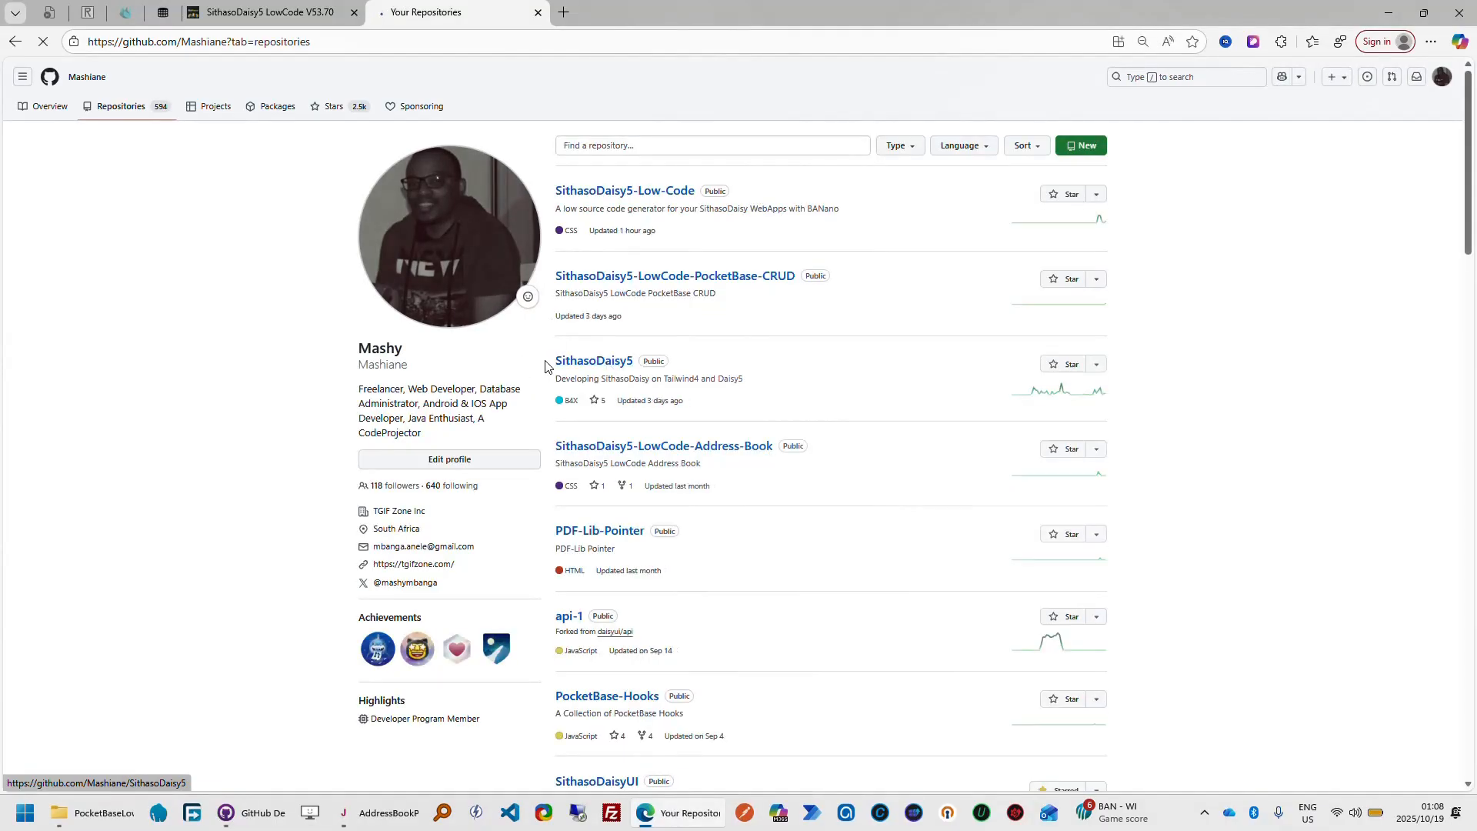
Browse the SithasoDaisy5 repository to the PocketBase folder inside 03. Source Code
click(586, 361)
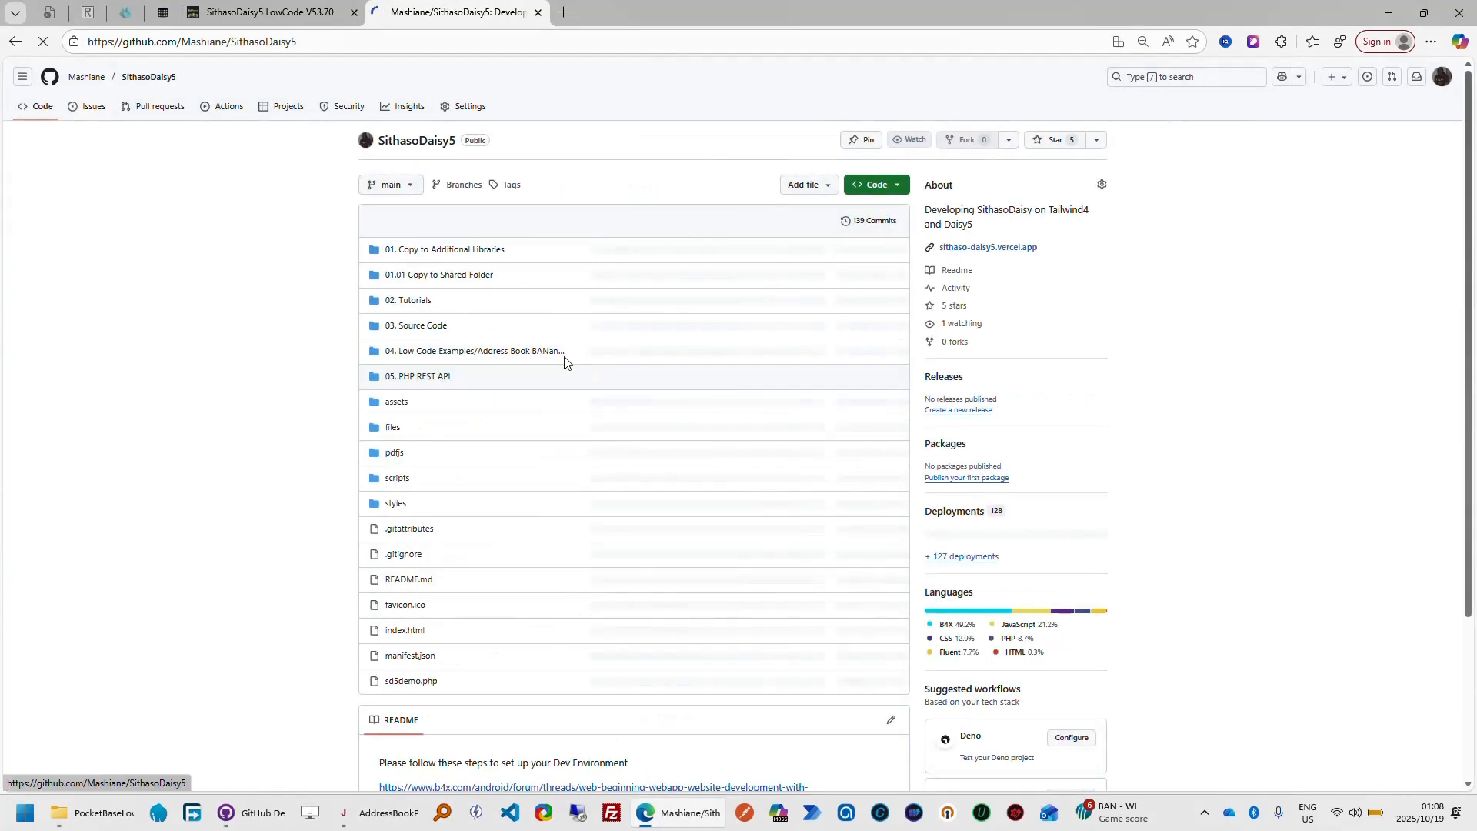
click(428, 326)
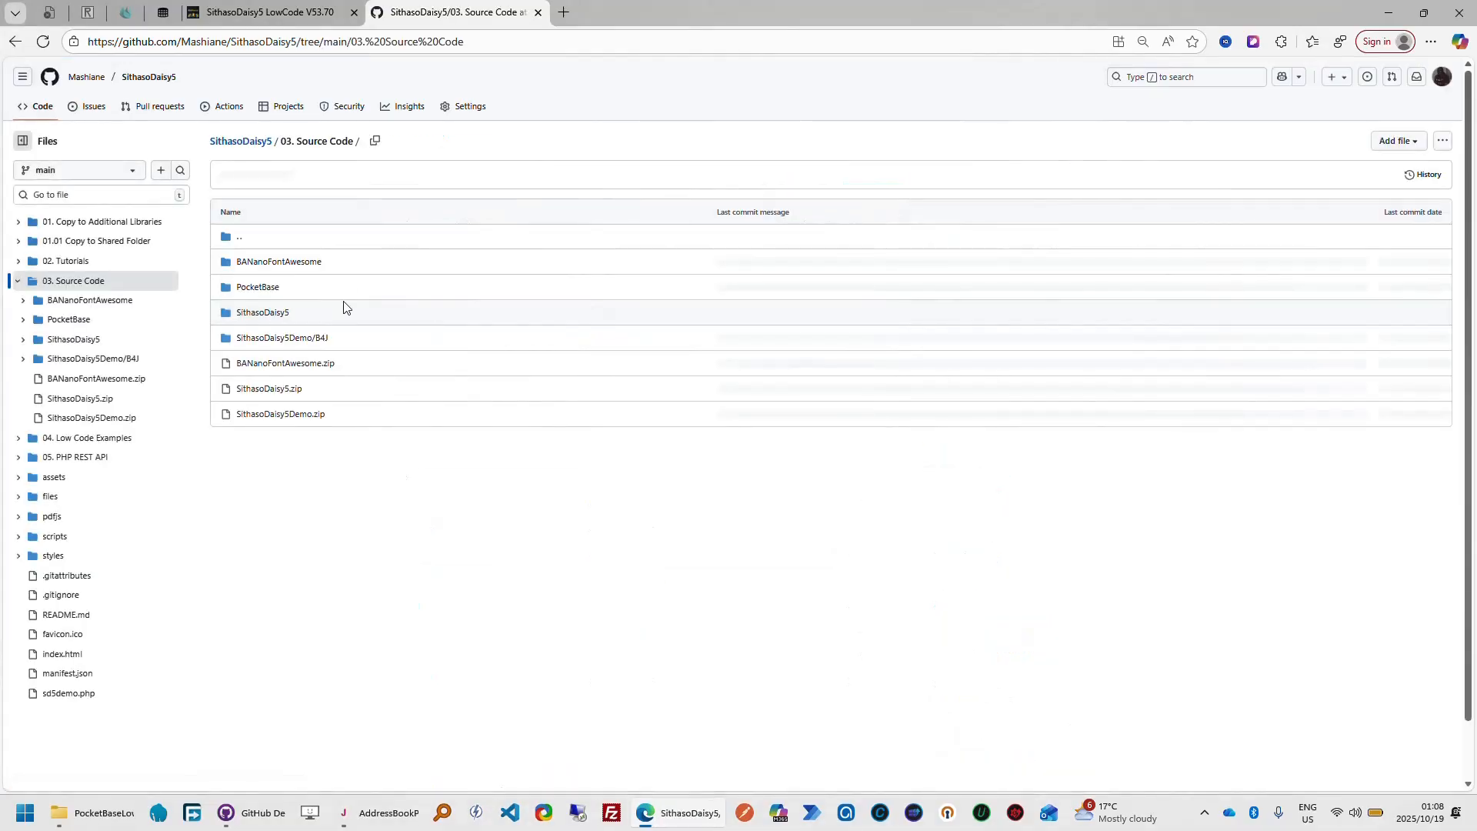
click(259, 288)
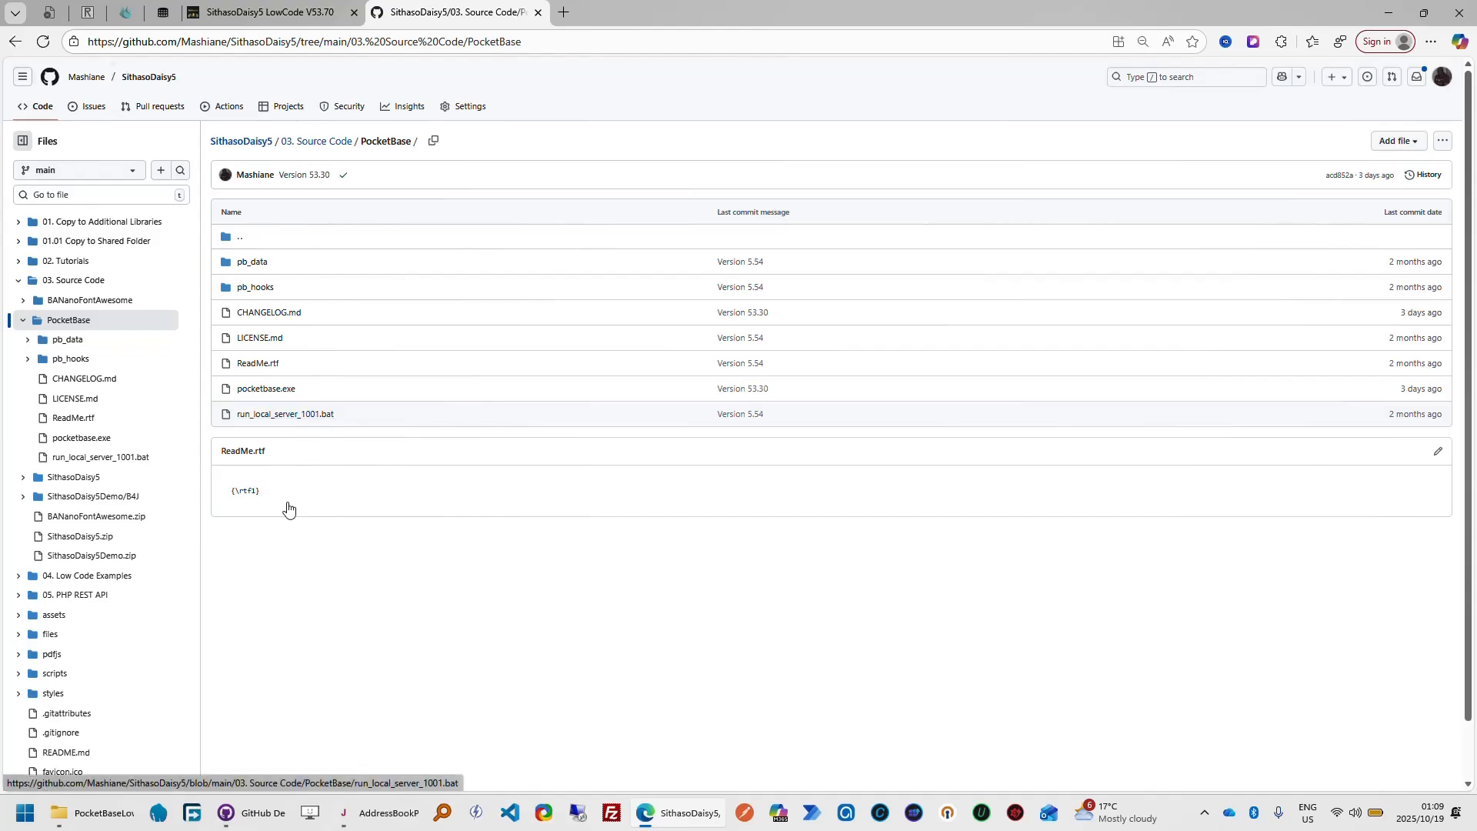
Switch to File Explorer and run run_local_server_1001.bat from the PocketBaseLowCode folder to start the local PocketBase server
click(110, 820)
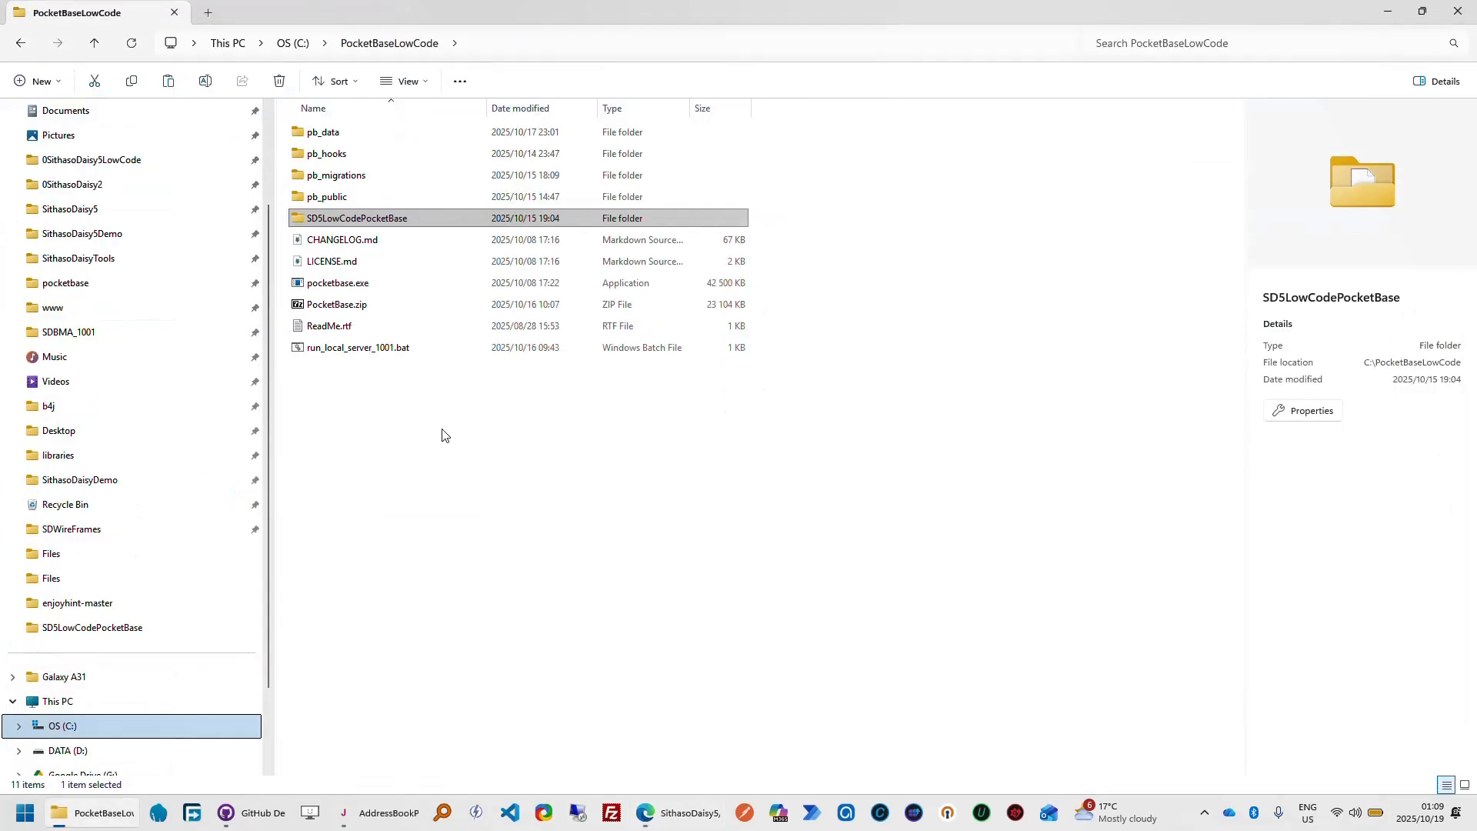
click(421, 355)
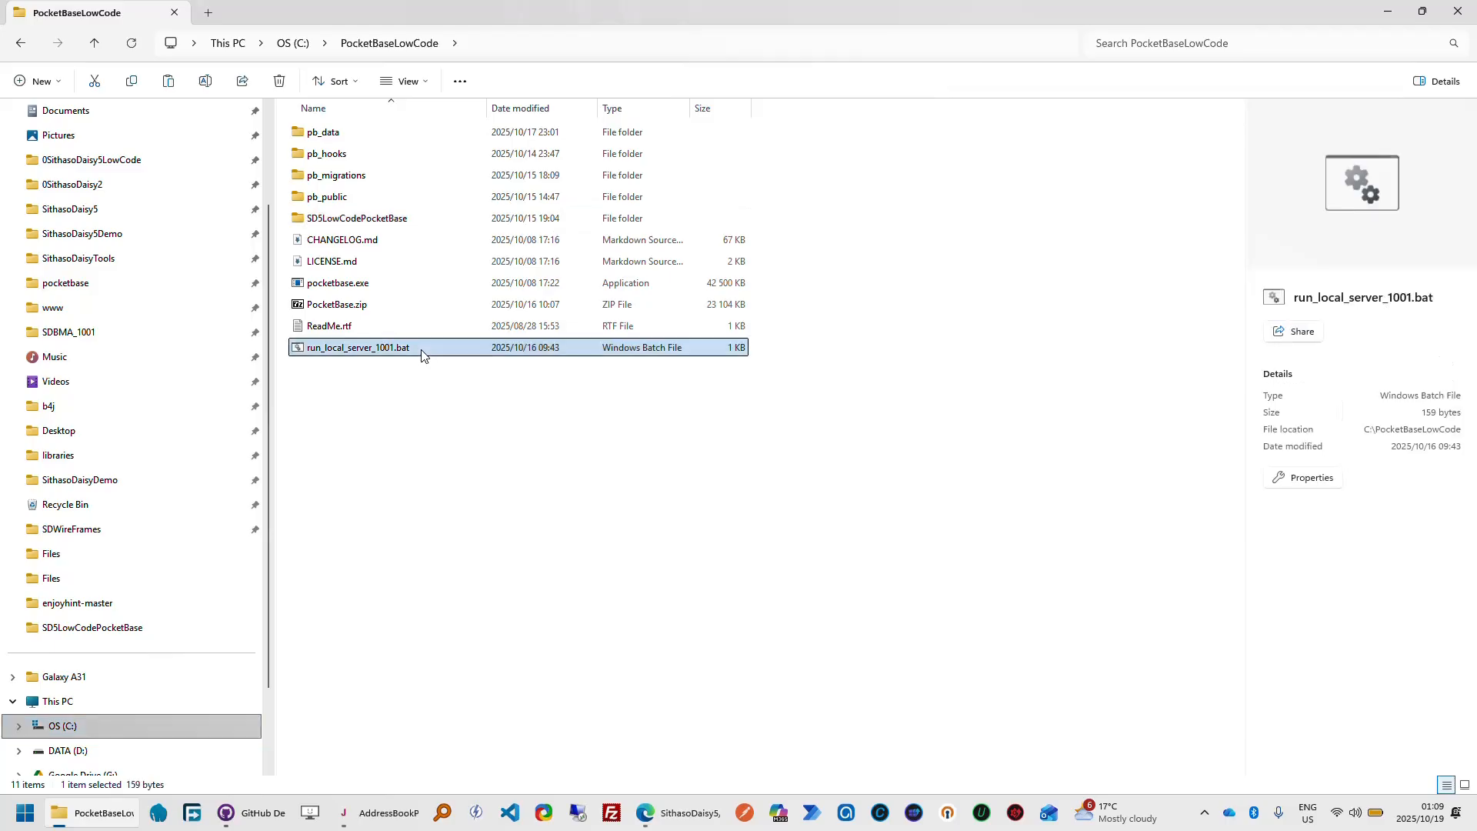
double_click(421, 355)
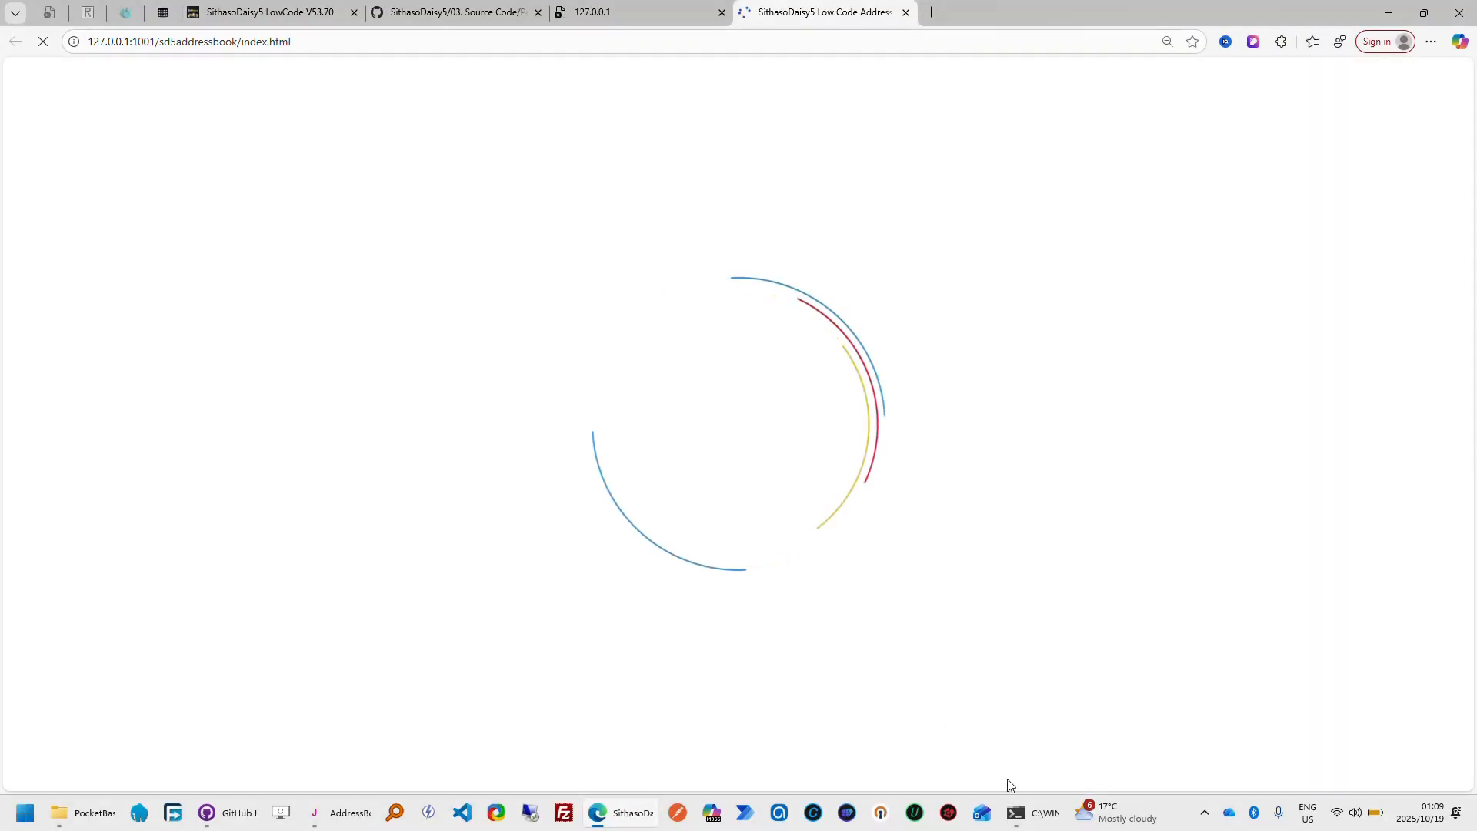
Review the server console's output back to its startup commands, then return to the address book app in the browser
mouse_move(1043, 820)
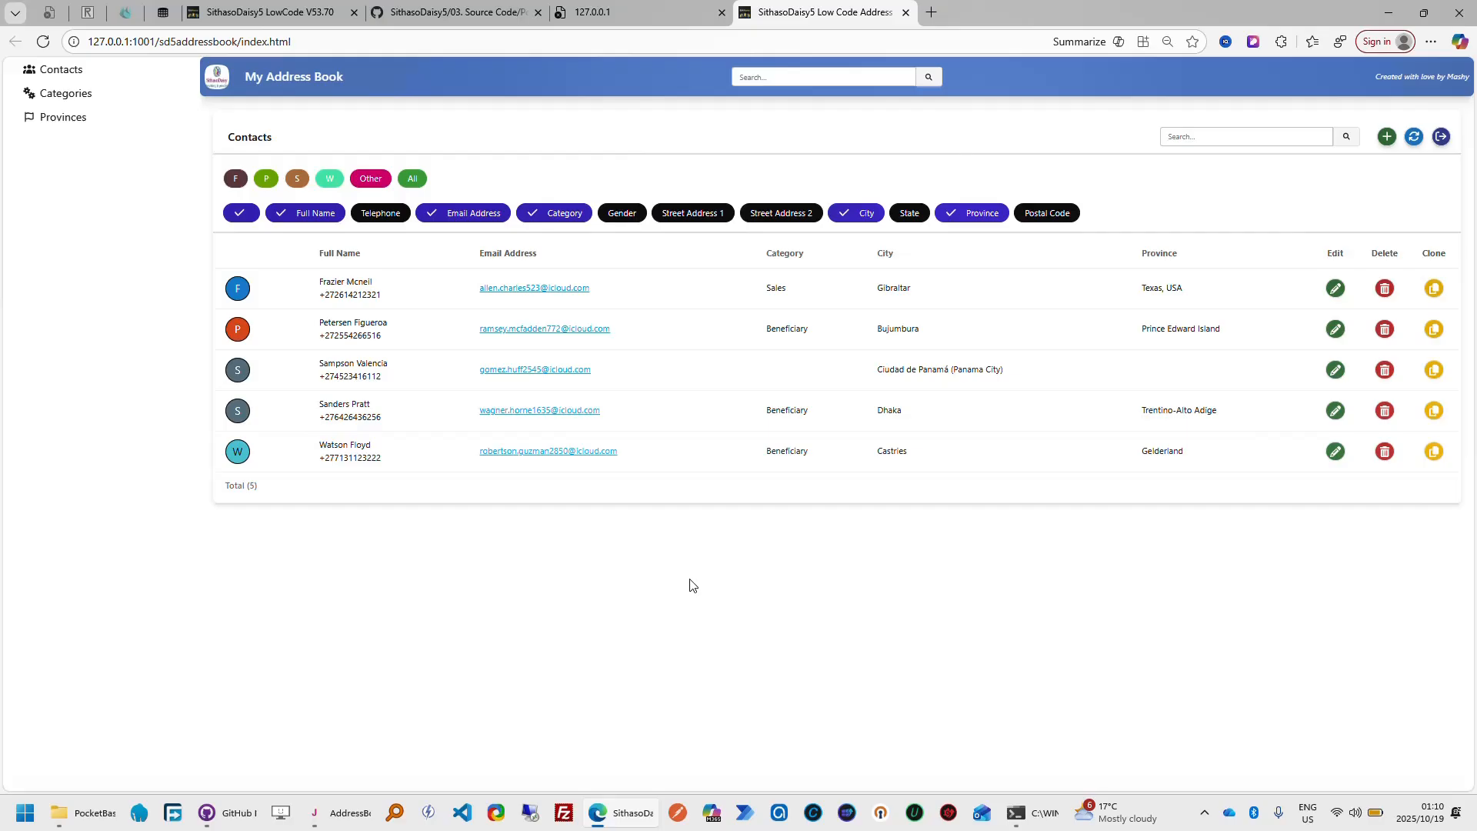
click(1025, 817)
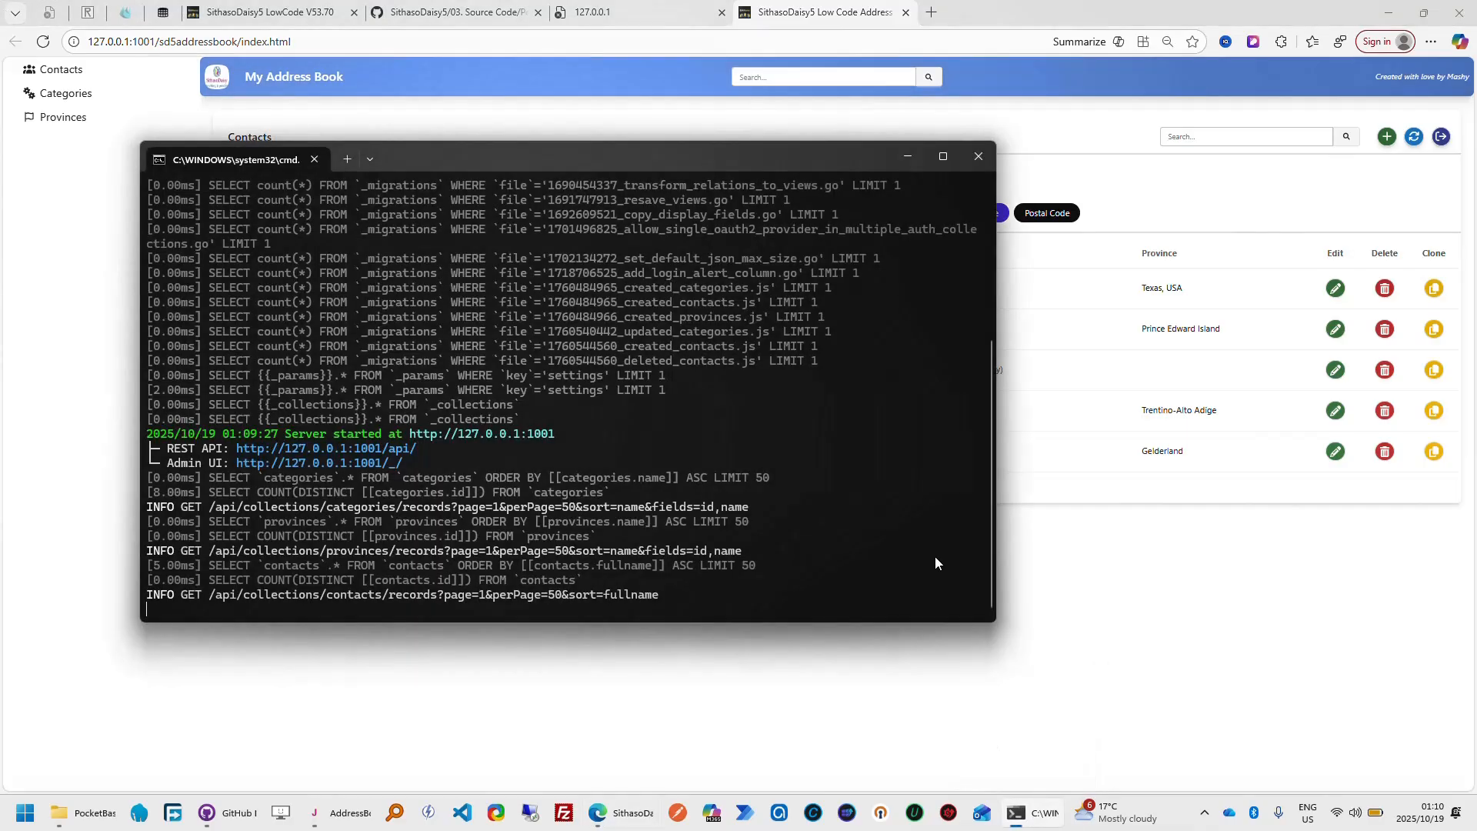
drag(990, 454, 986, 210)
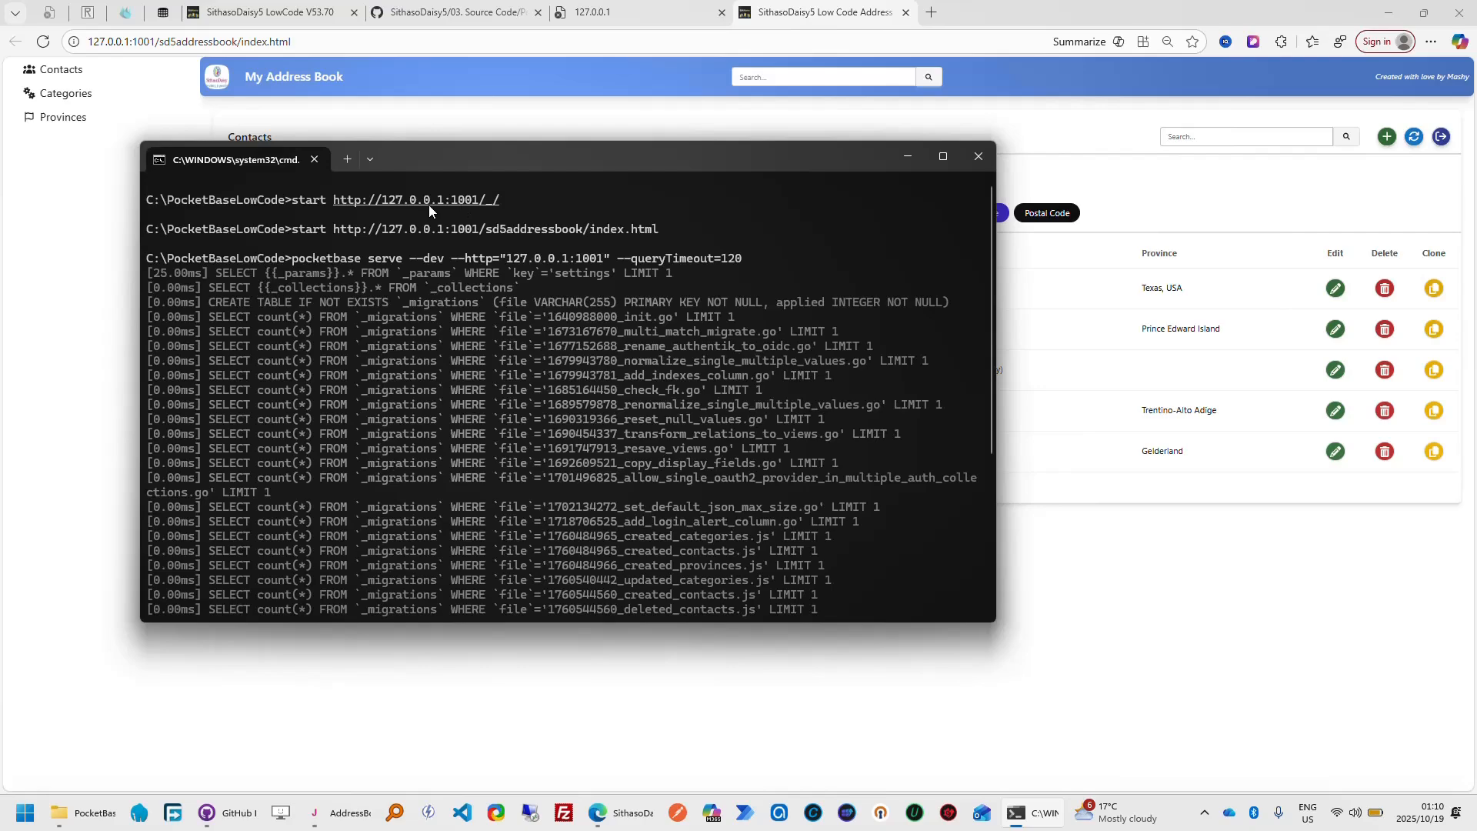
click(663, 72)
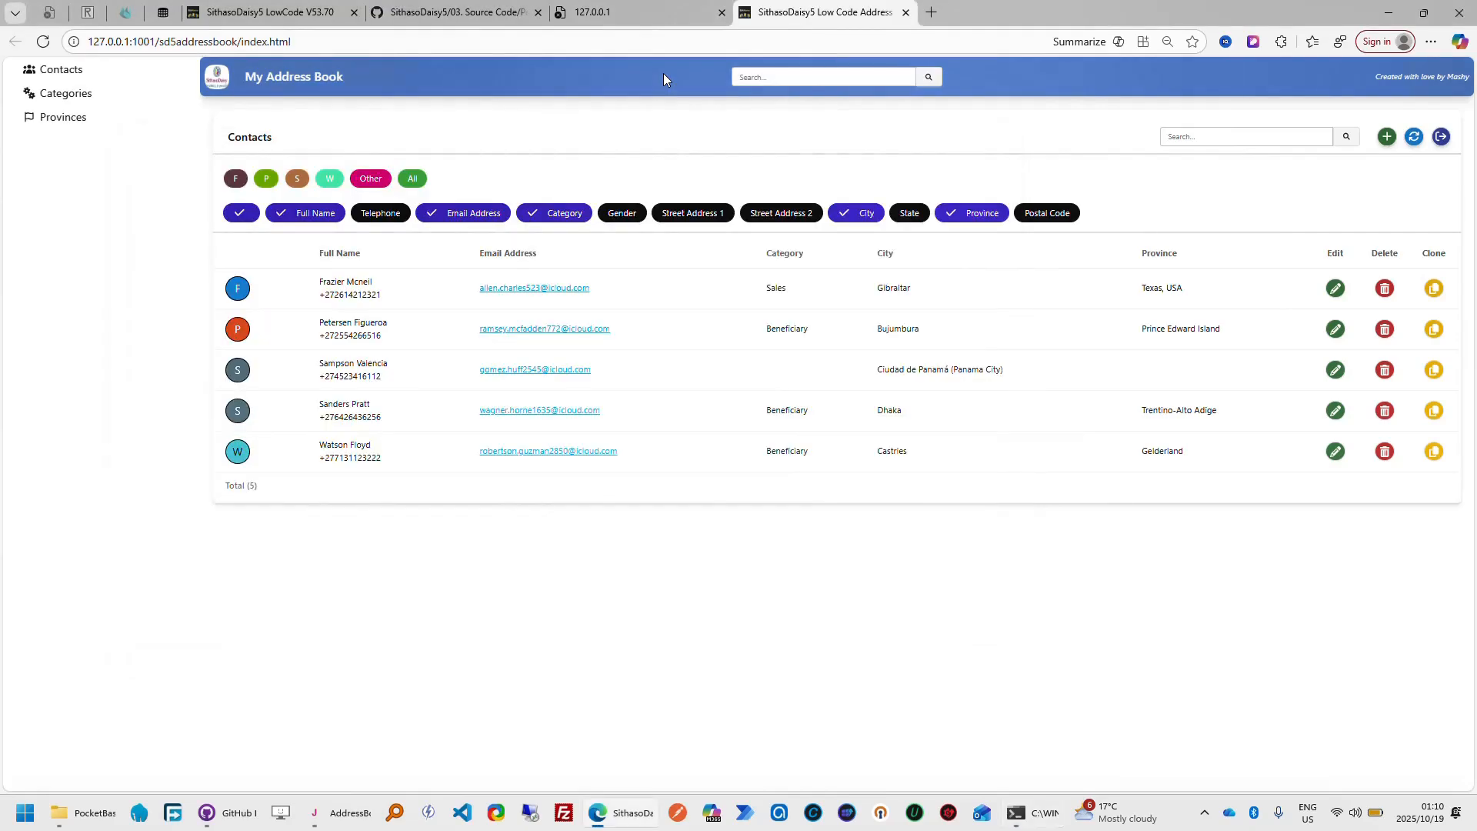
Look through the Contacts, Categories and Provinces pages of the My Address Book app
click(62, 70)
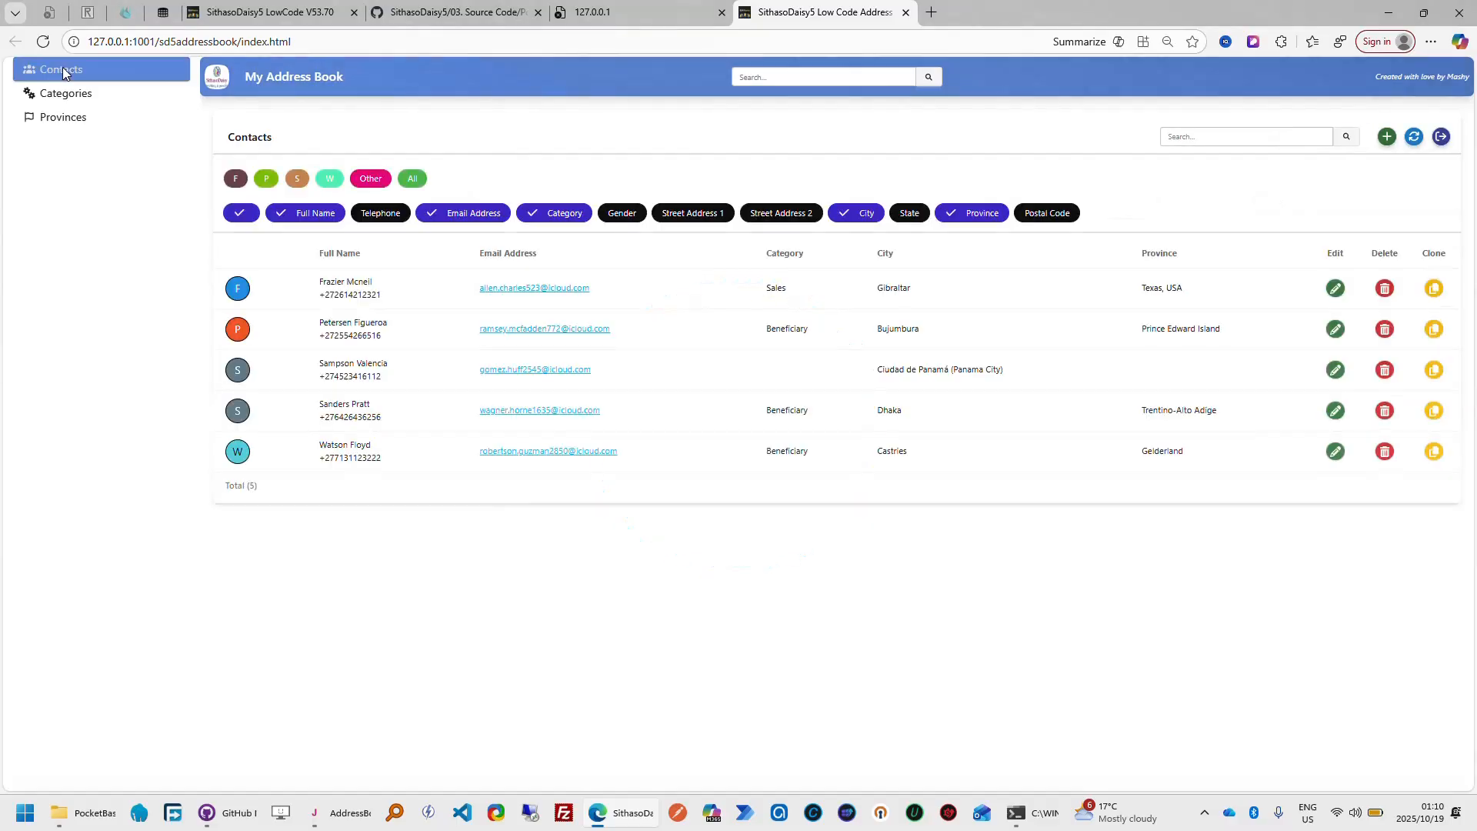
click(78, 93)
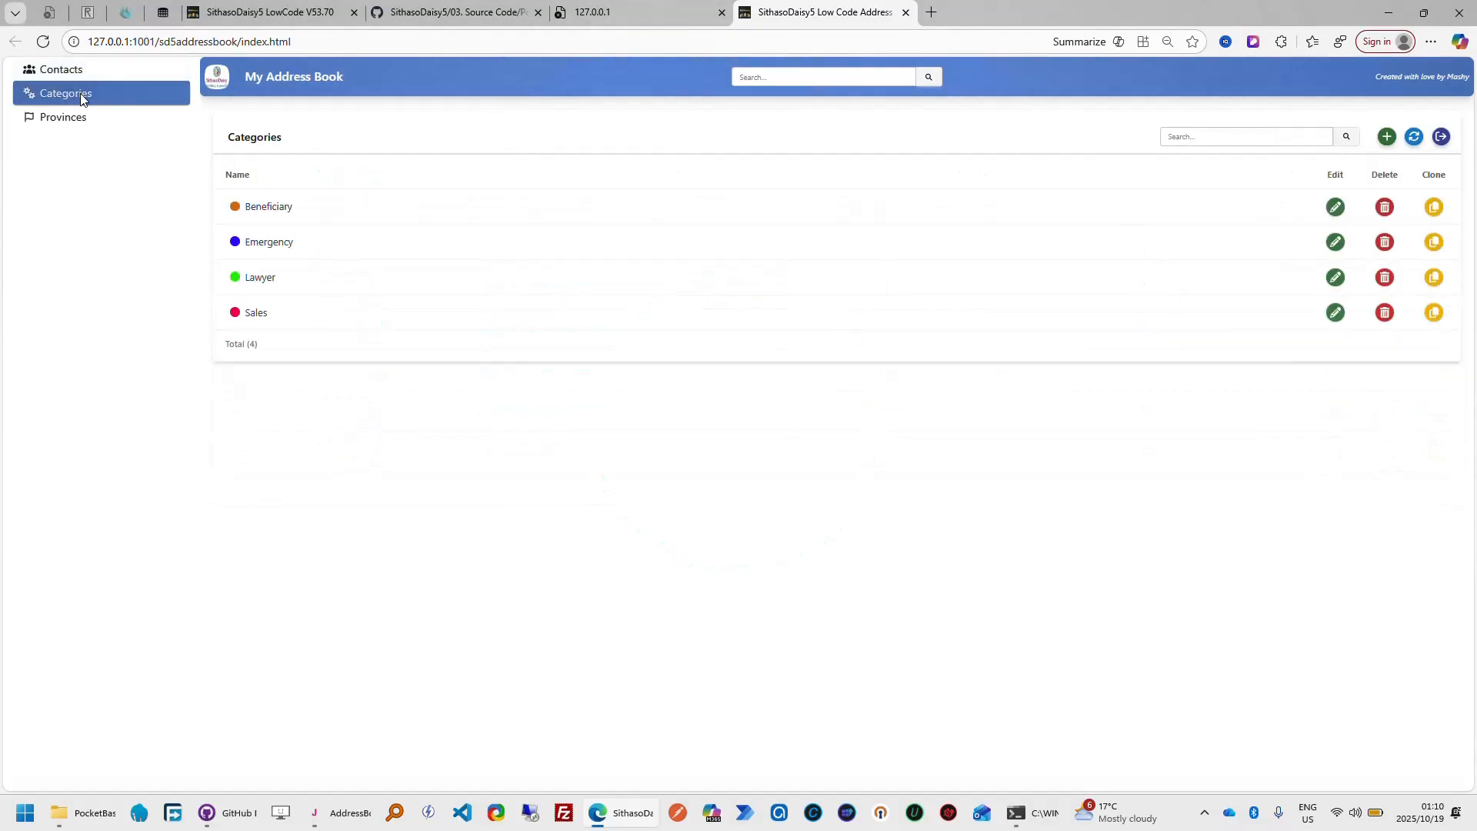
click(79, 118)
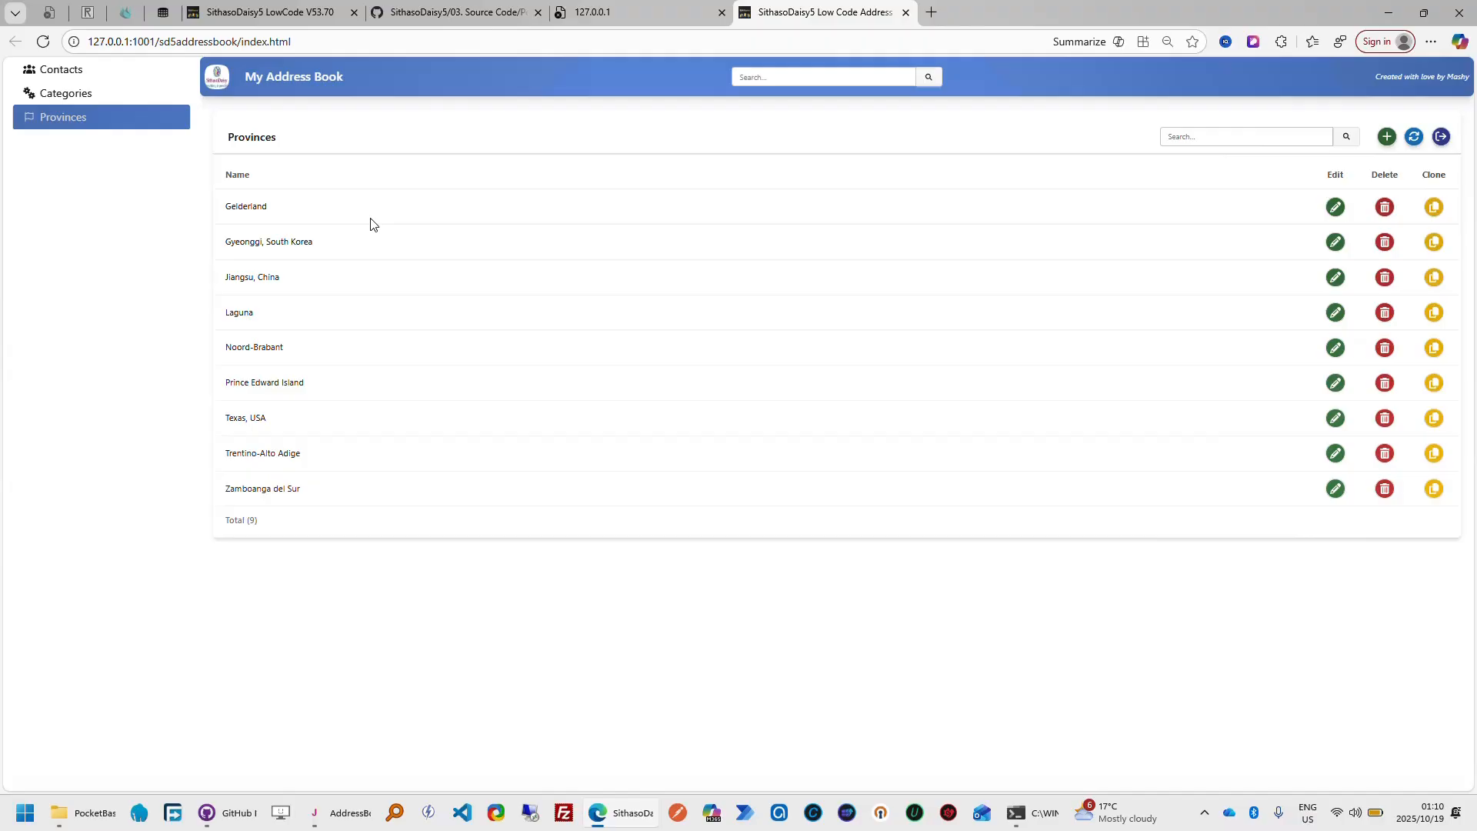
click(80, 72)
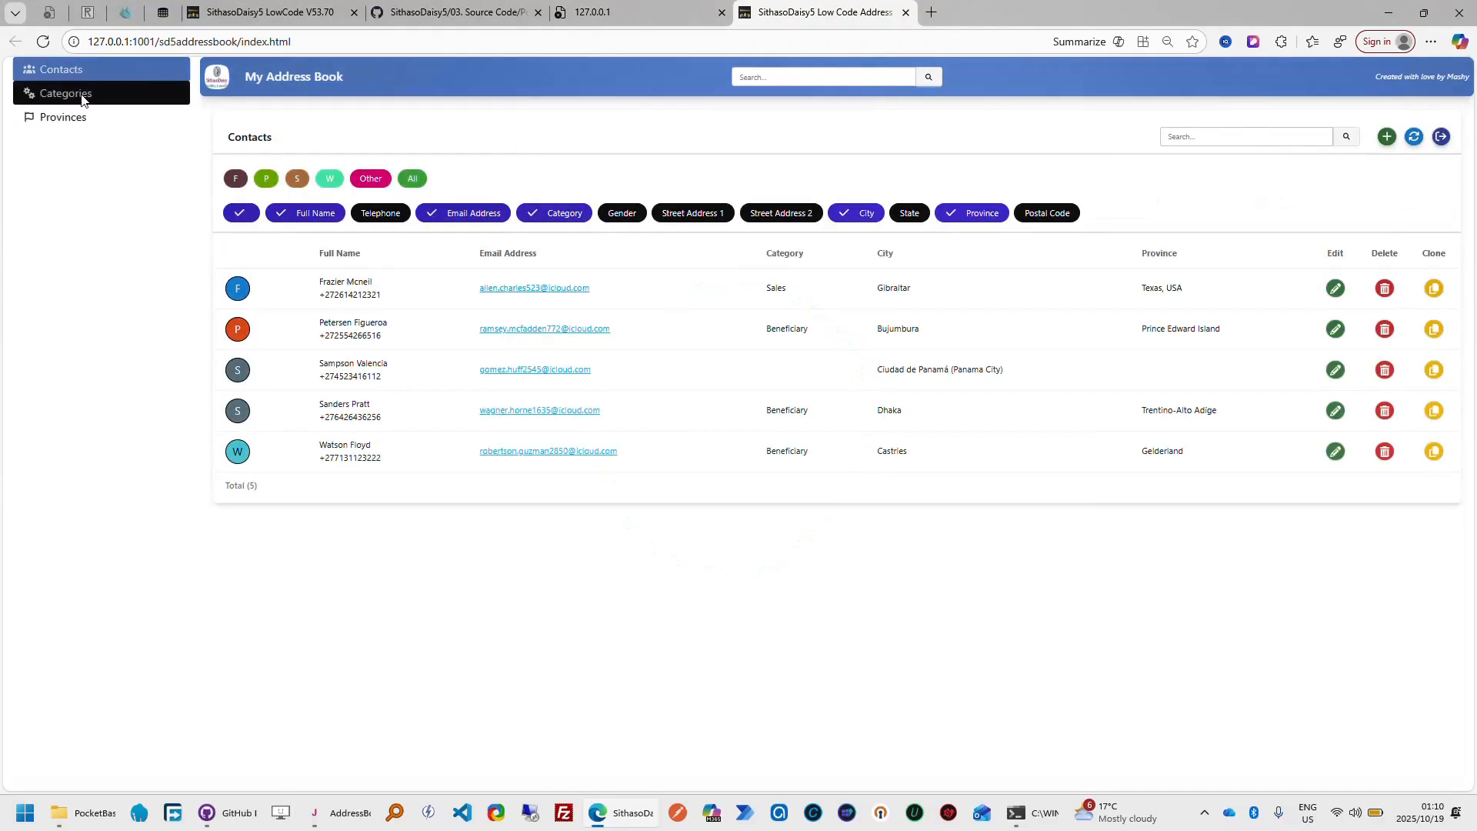
click(82, 96)
click(79, 119)
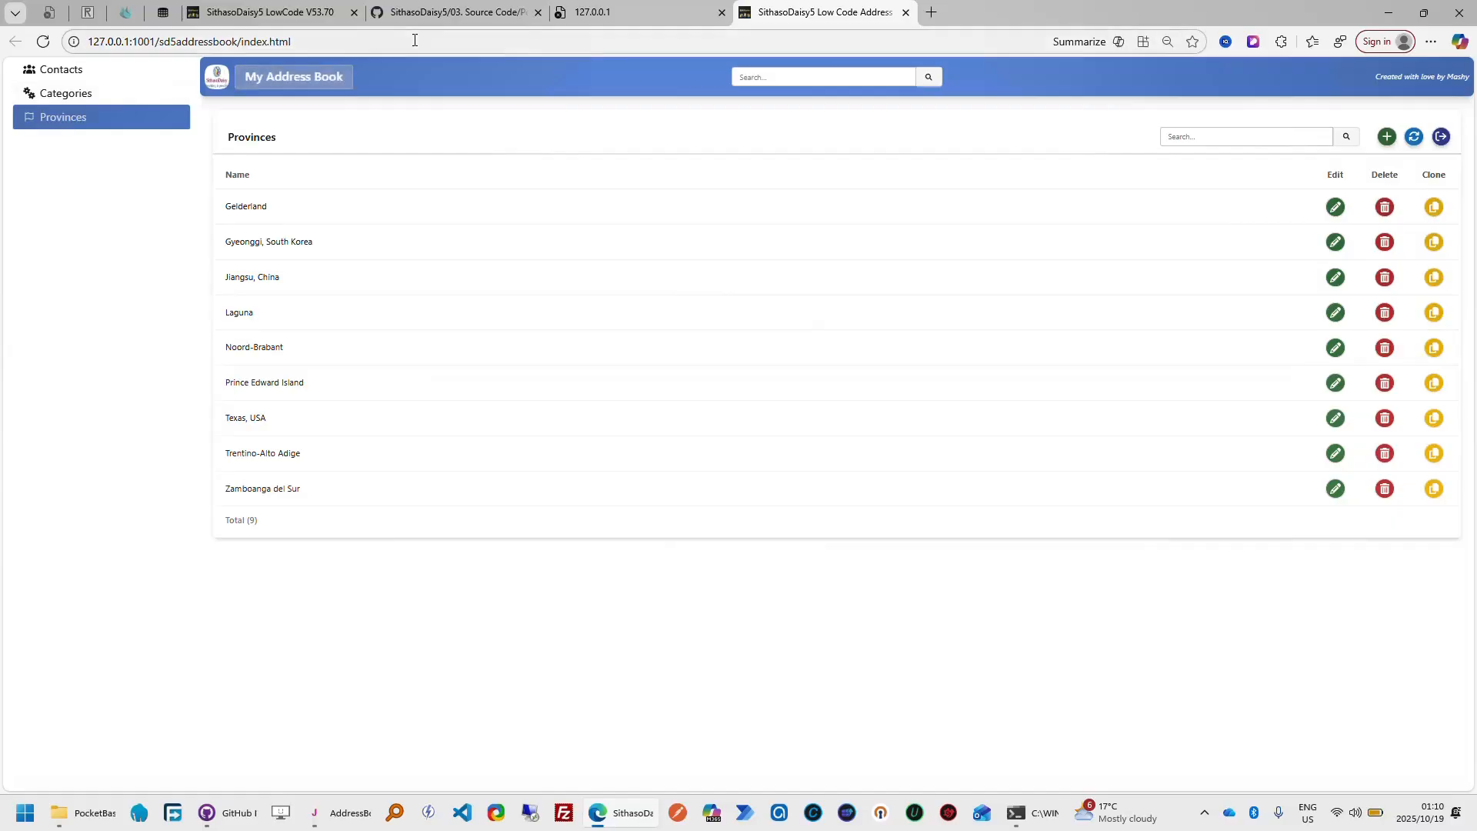
Return to SithasoDaisy5 LowCode, finish the project details tour, close the project without saving and open the addressbook project's tables
click(320, 17)
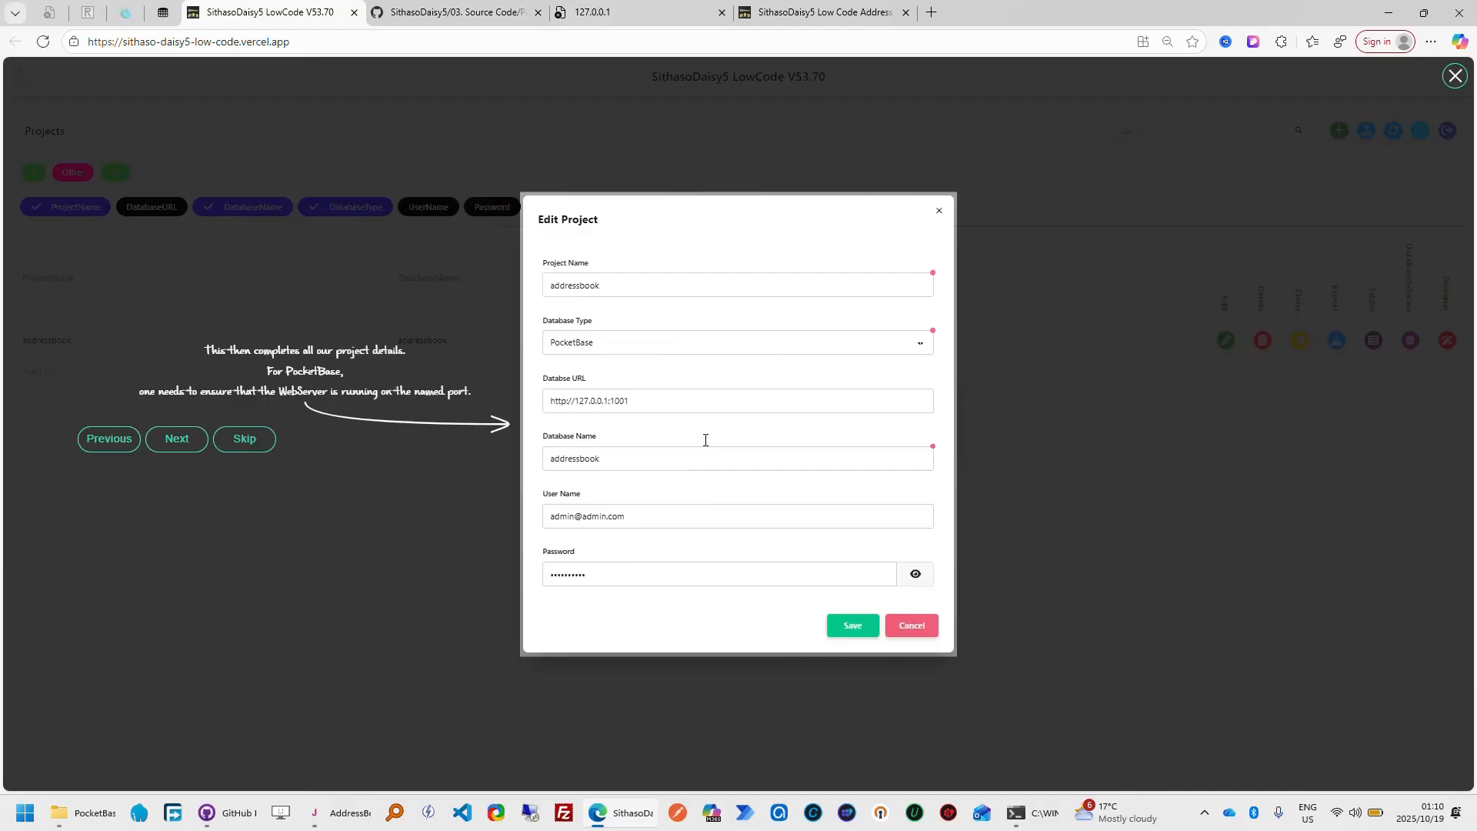
click(180, 446)
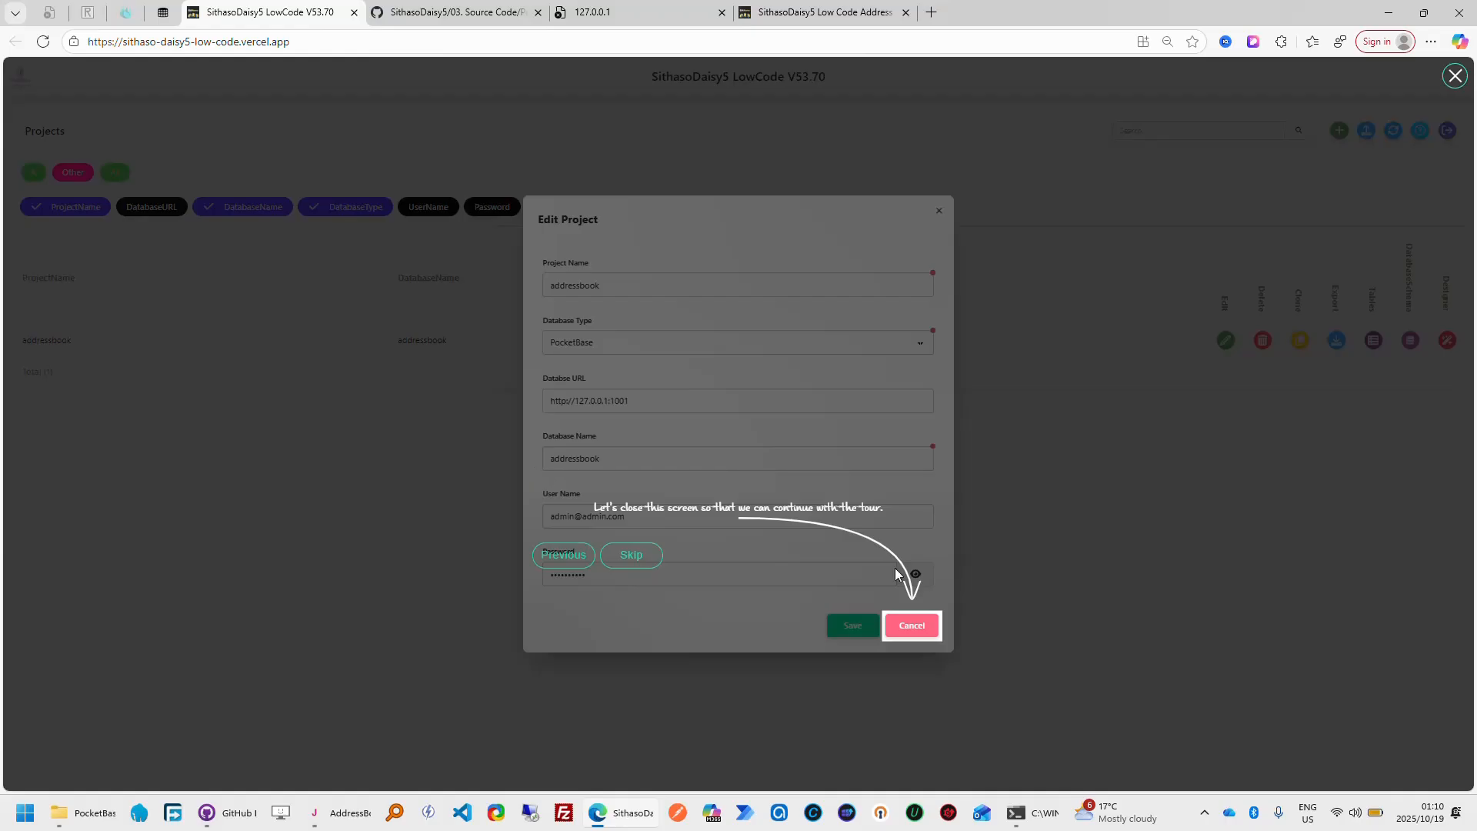
click(913, 630)
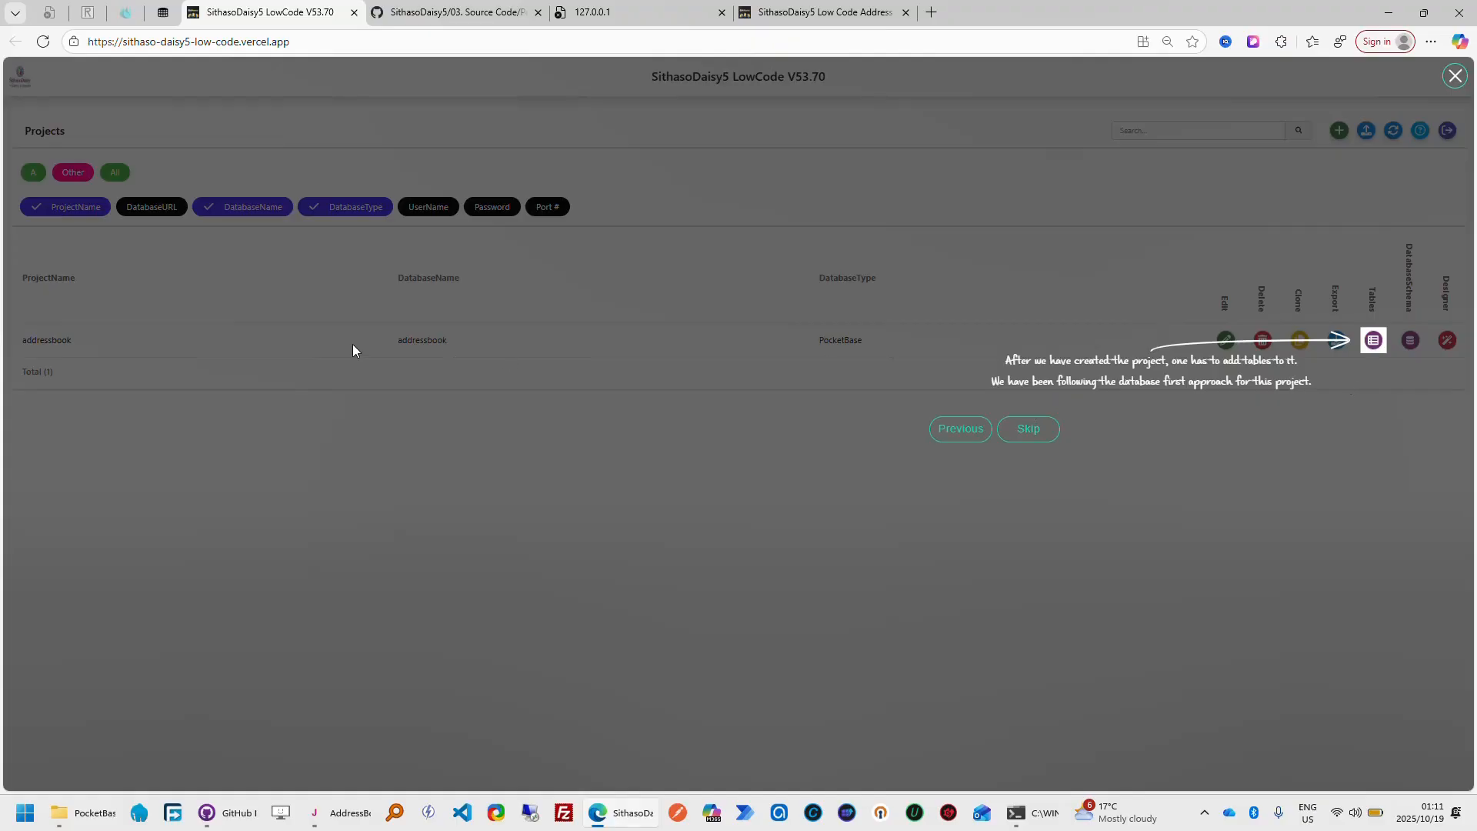
click(1373, 342)
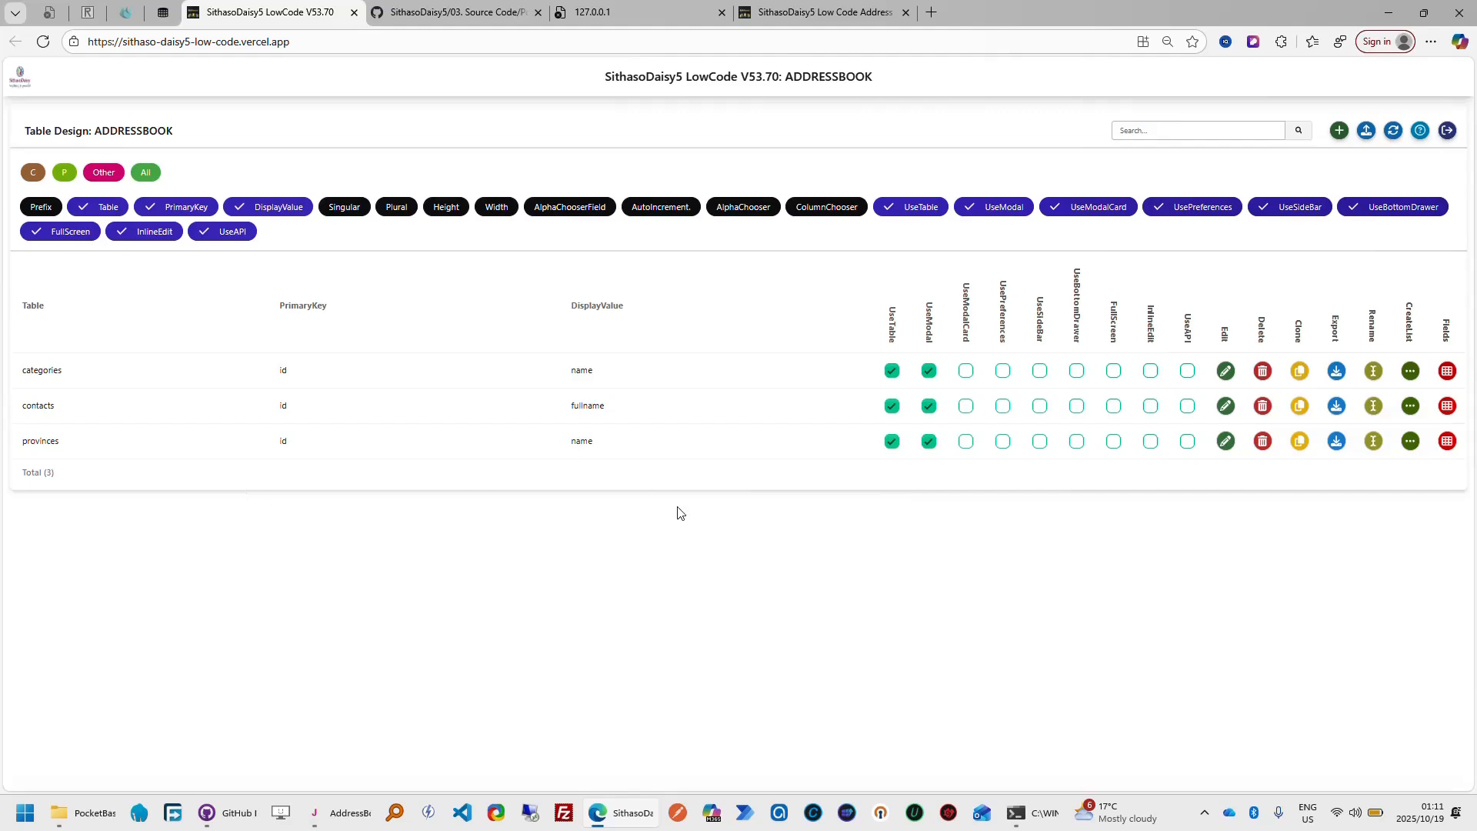
Start the Tables module's guided tour, open the form for adding a table and advance to its Table Name explanation
click(1420, 131)
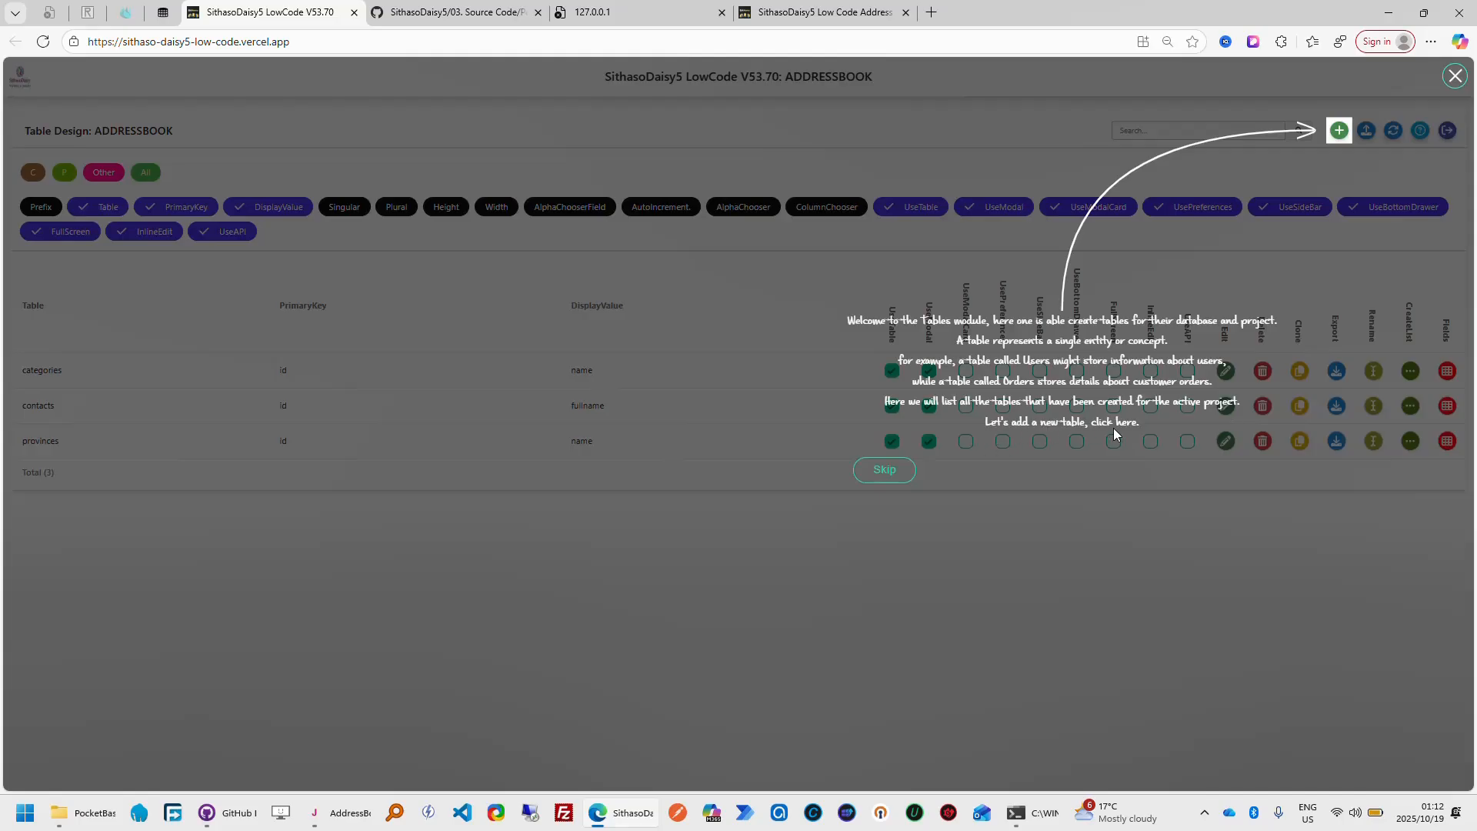
click(1340, 132)
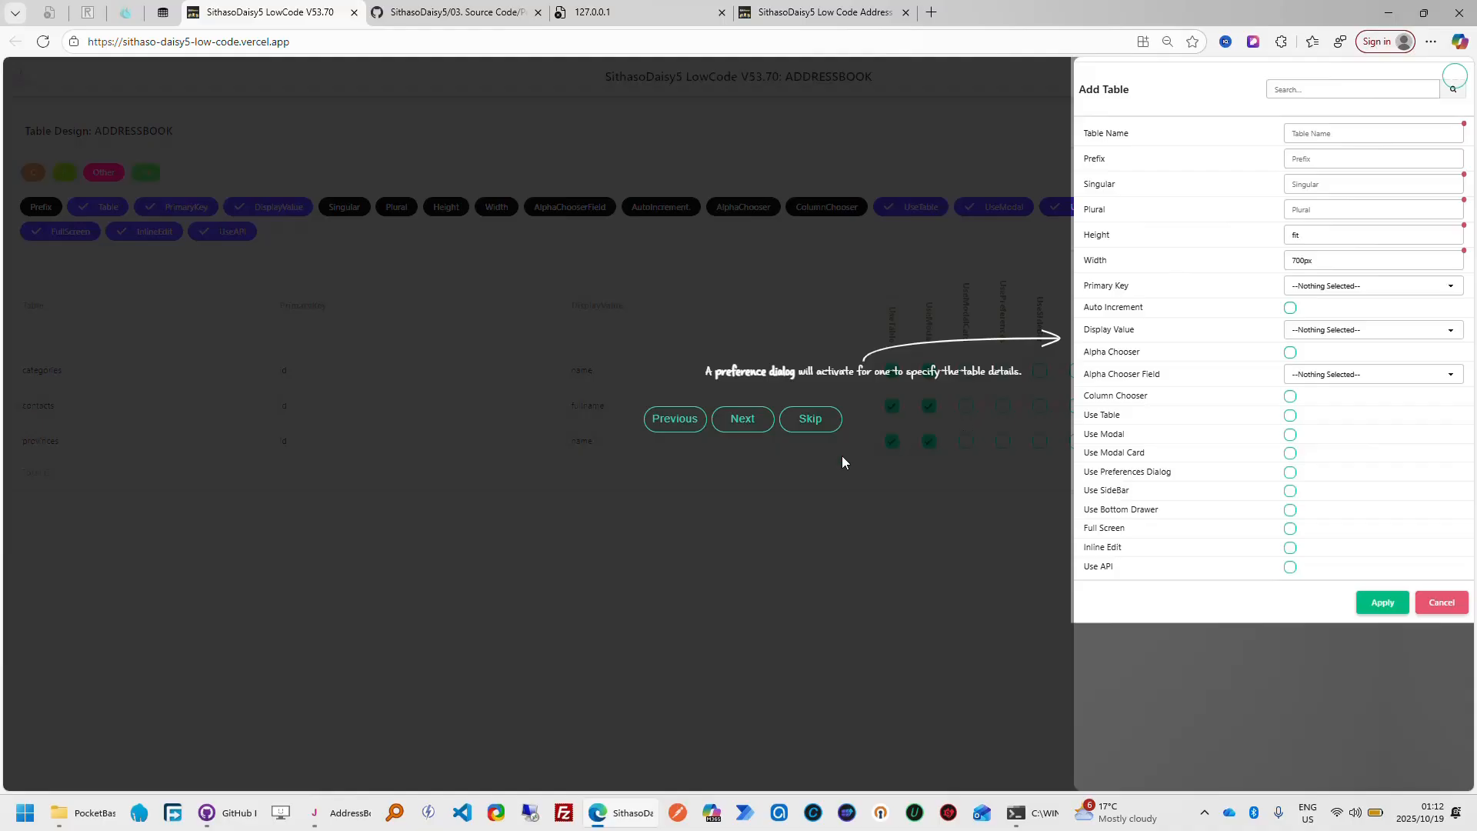
click(743, 434)
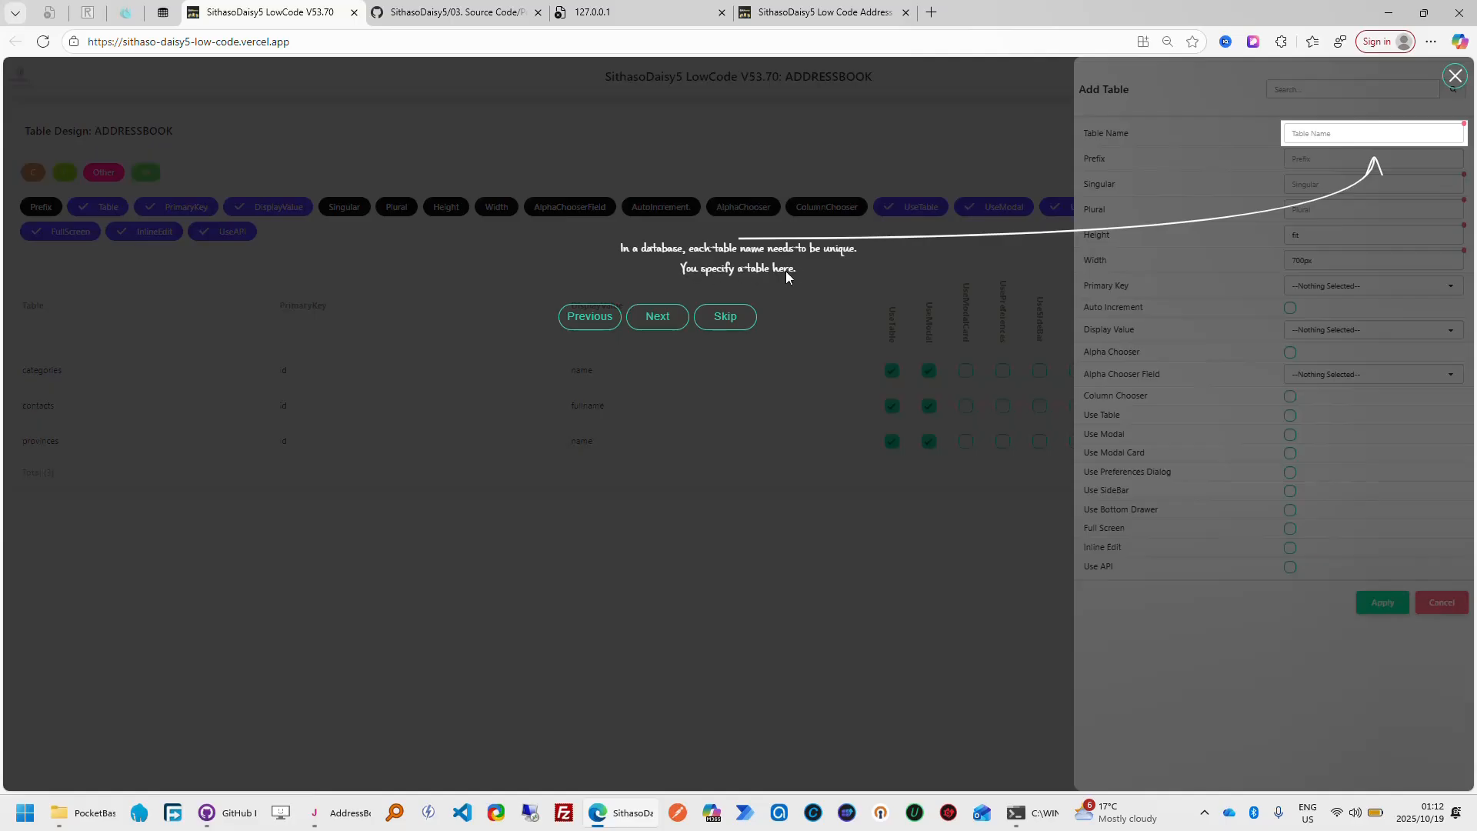
Follow the tour through the new table's Singular, Plural, Height and Width settings
click(672, 320)
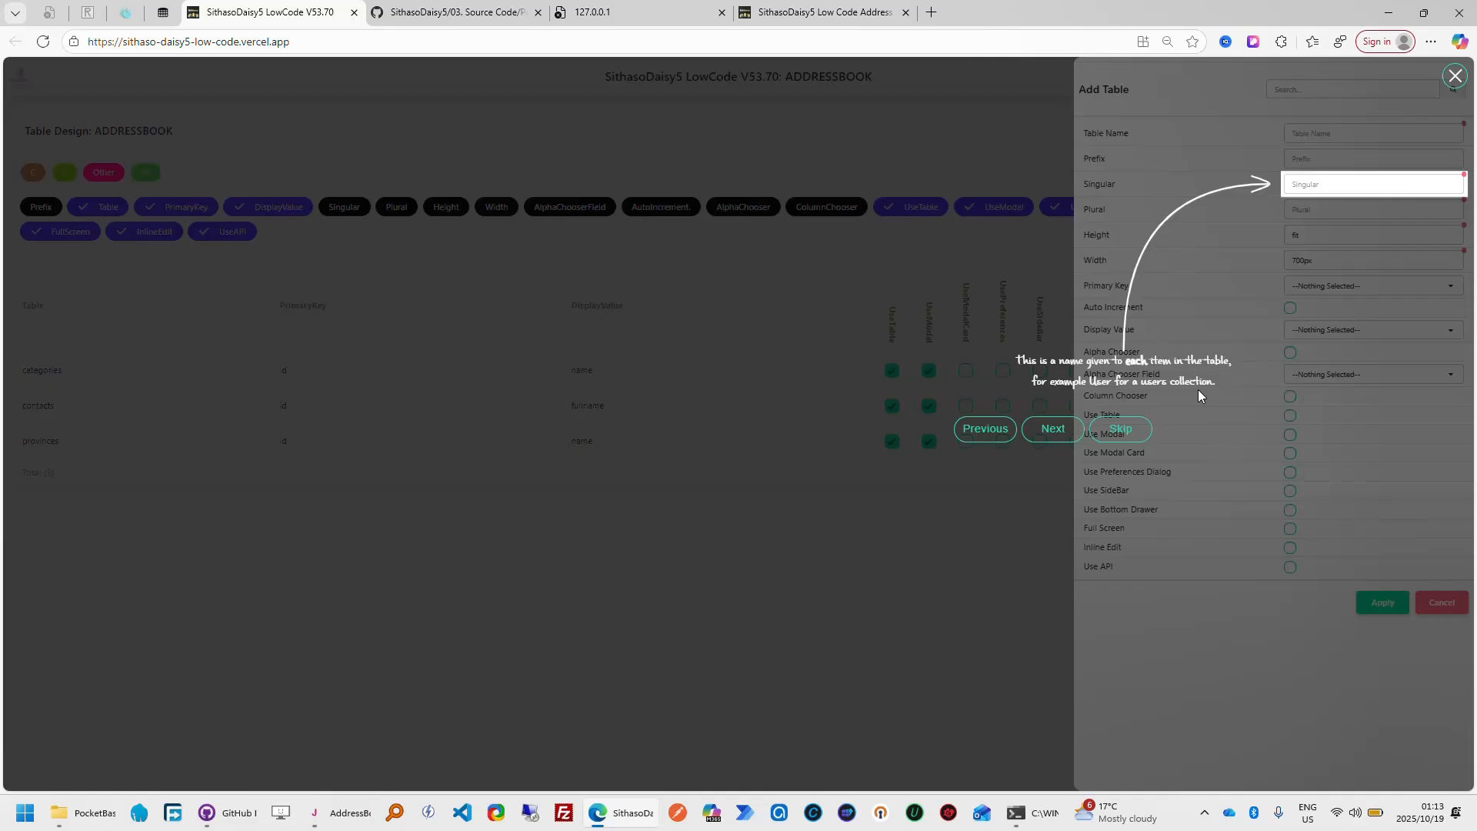
click(1053, 431)
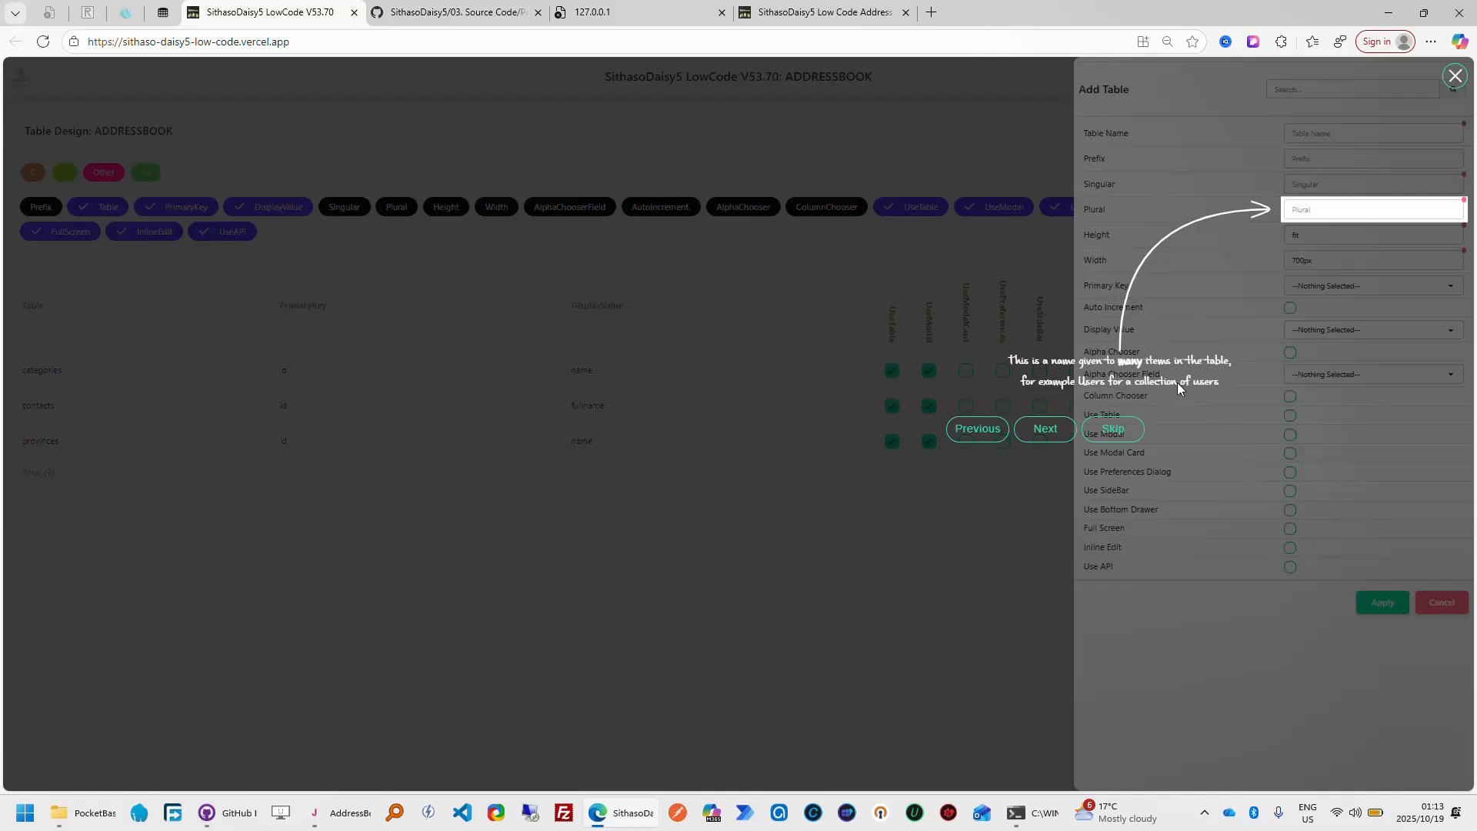
click(1066, 433)
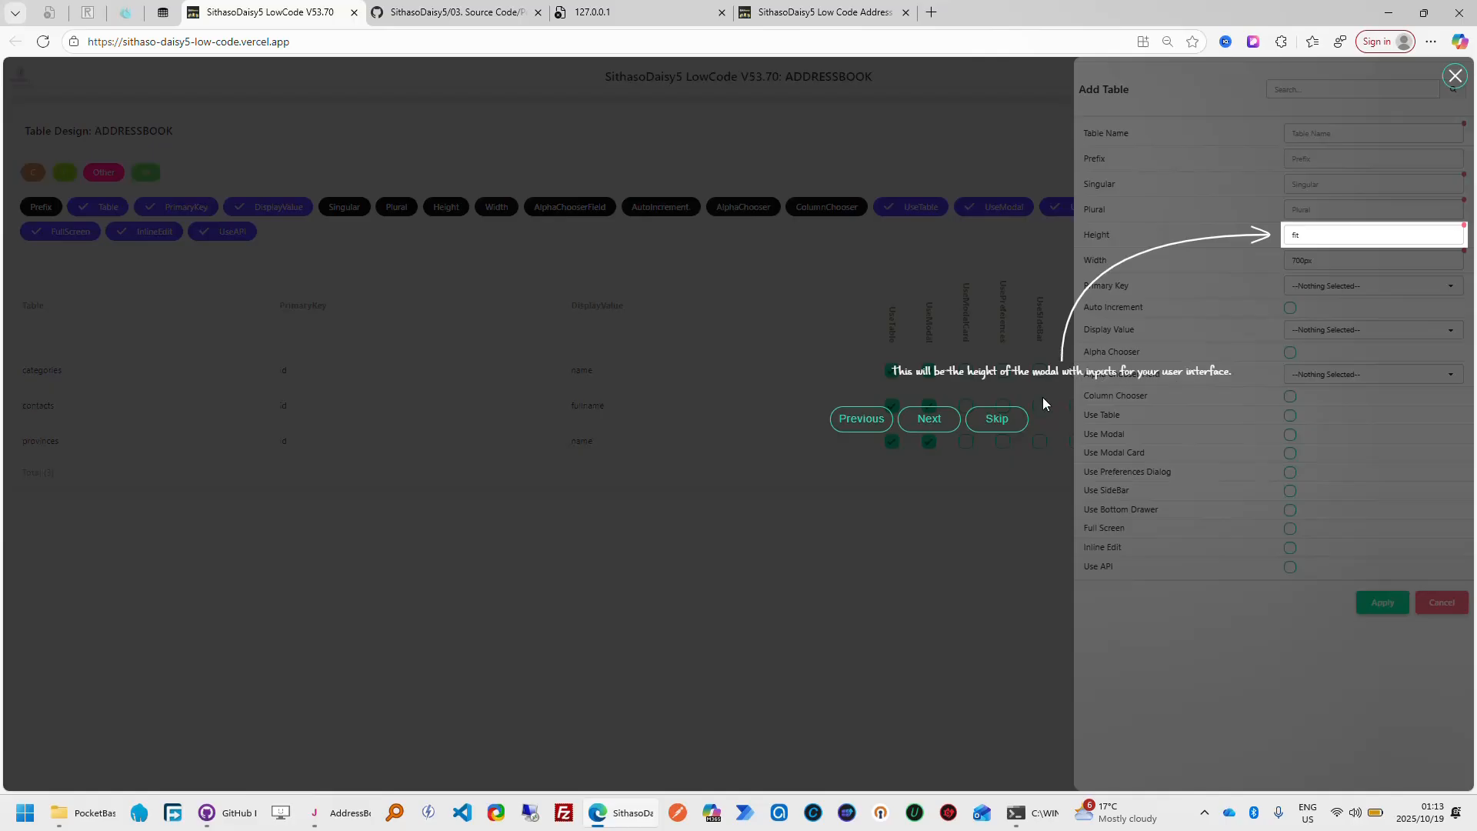
click(944, 428)
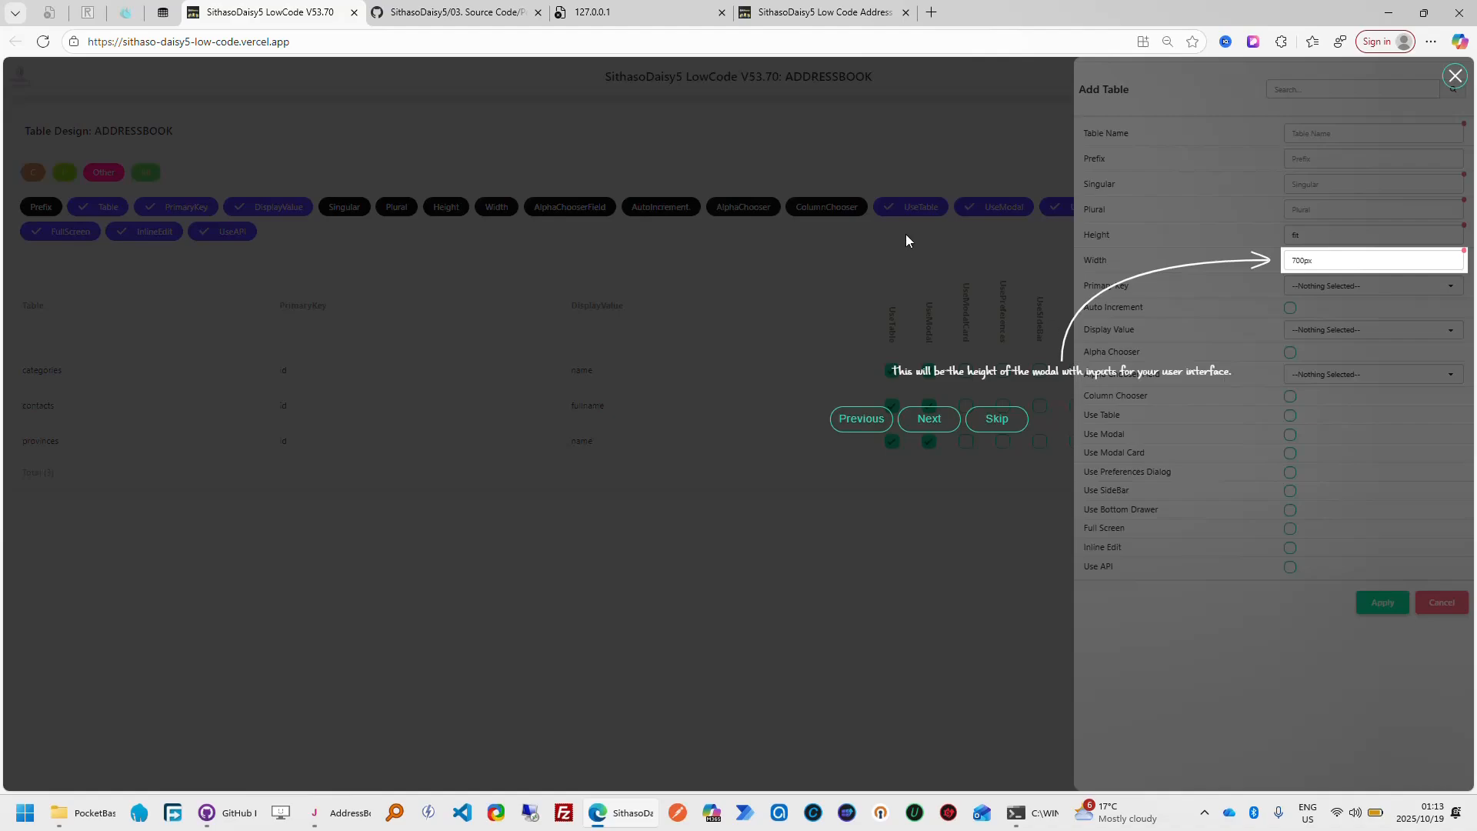
In the My Address Book app, view the Add Contact form and dismiss it, then open the Add Category form
click(849, 17)
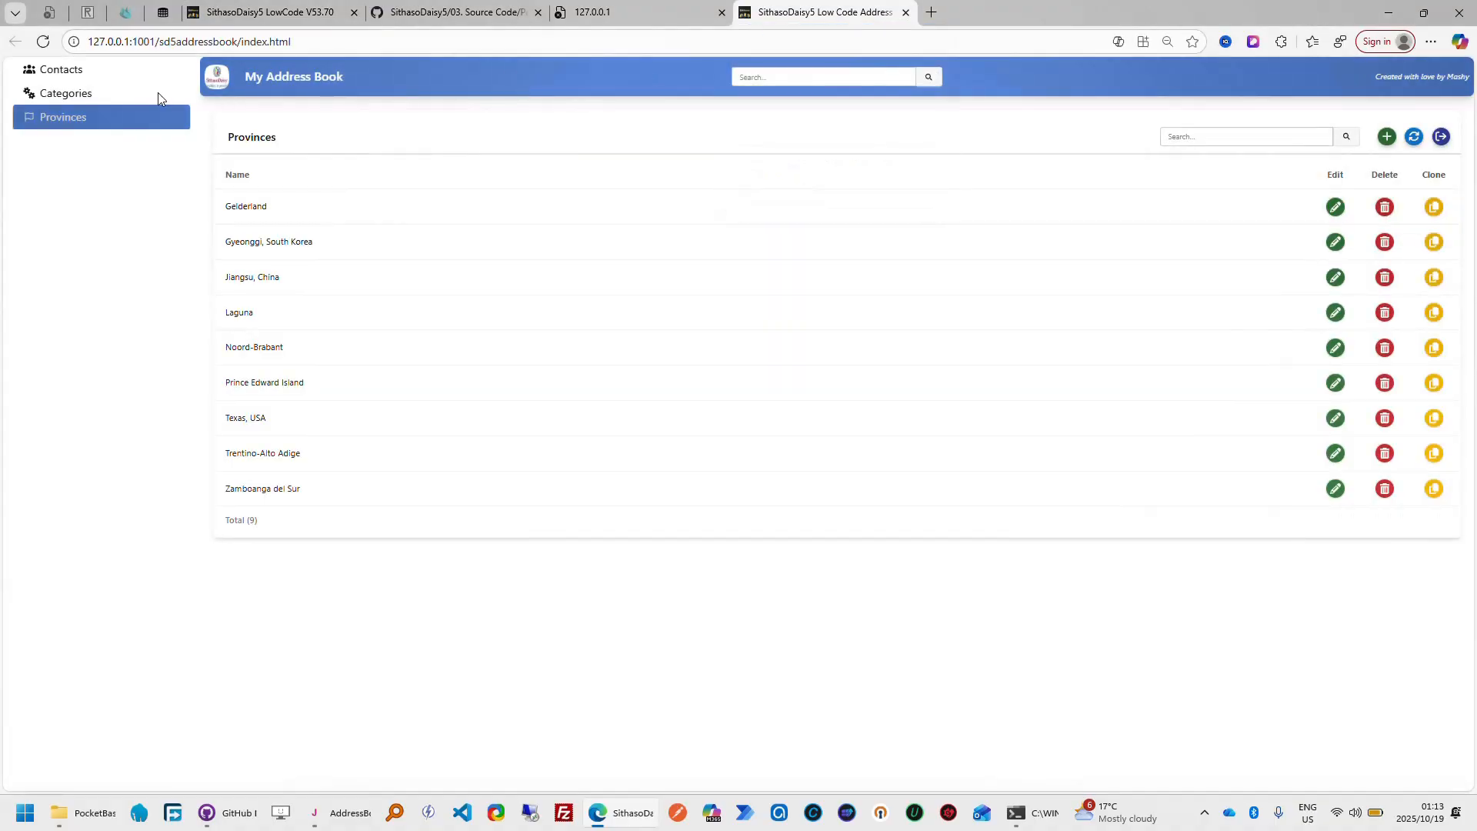
click(67, 94)
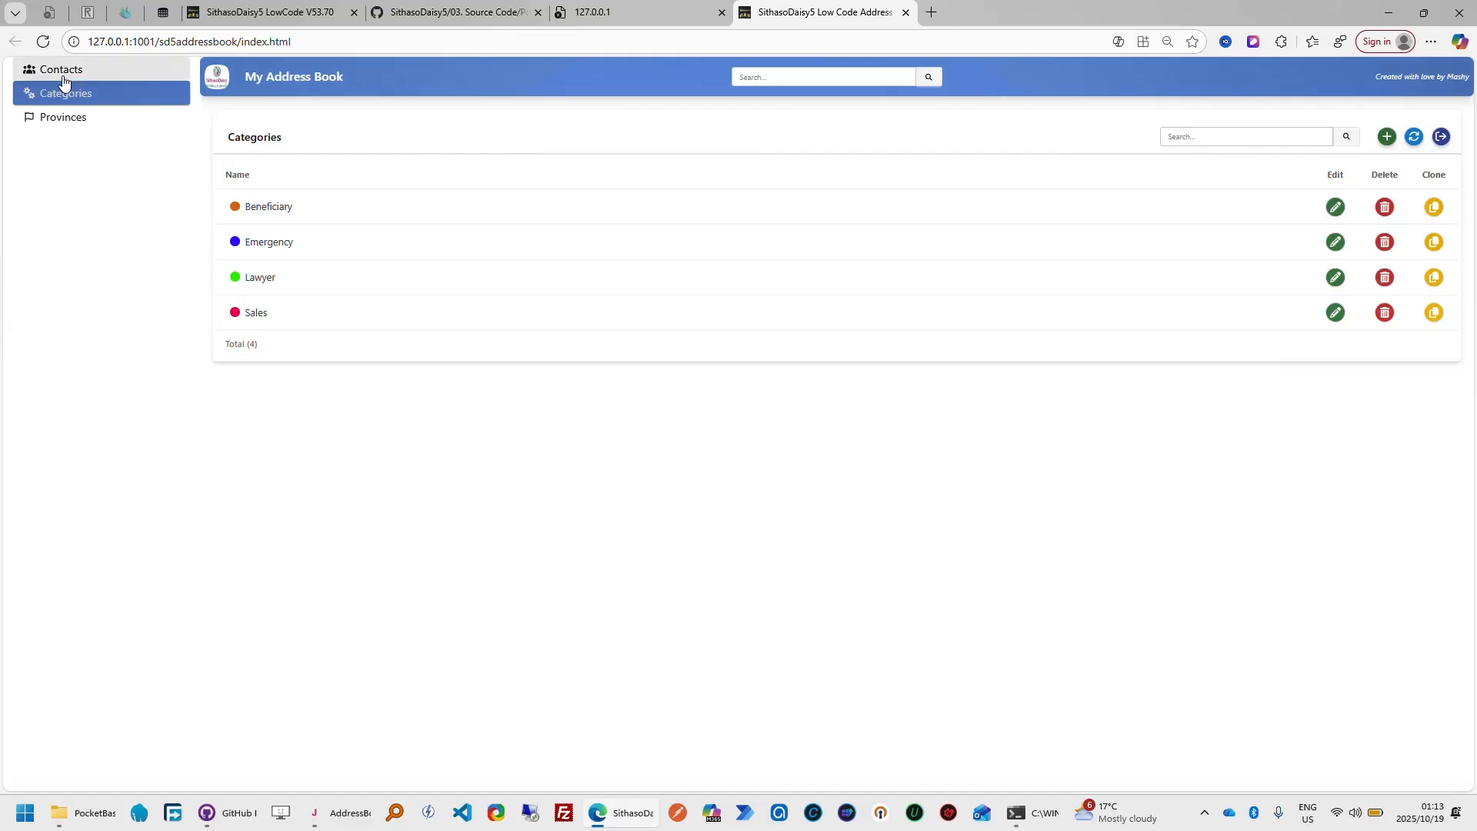
click(63, 75)
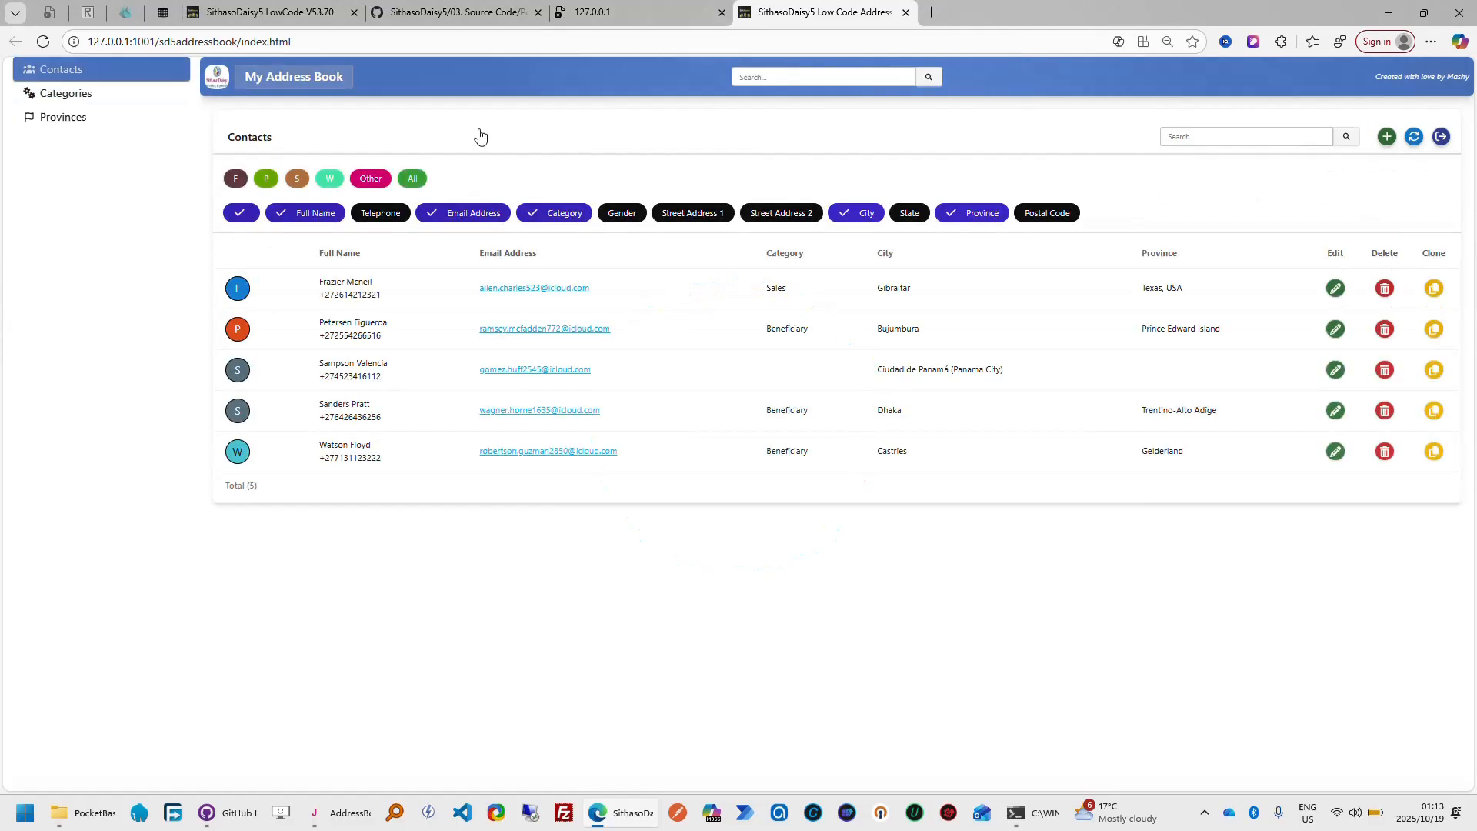
click(1389, 140)
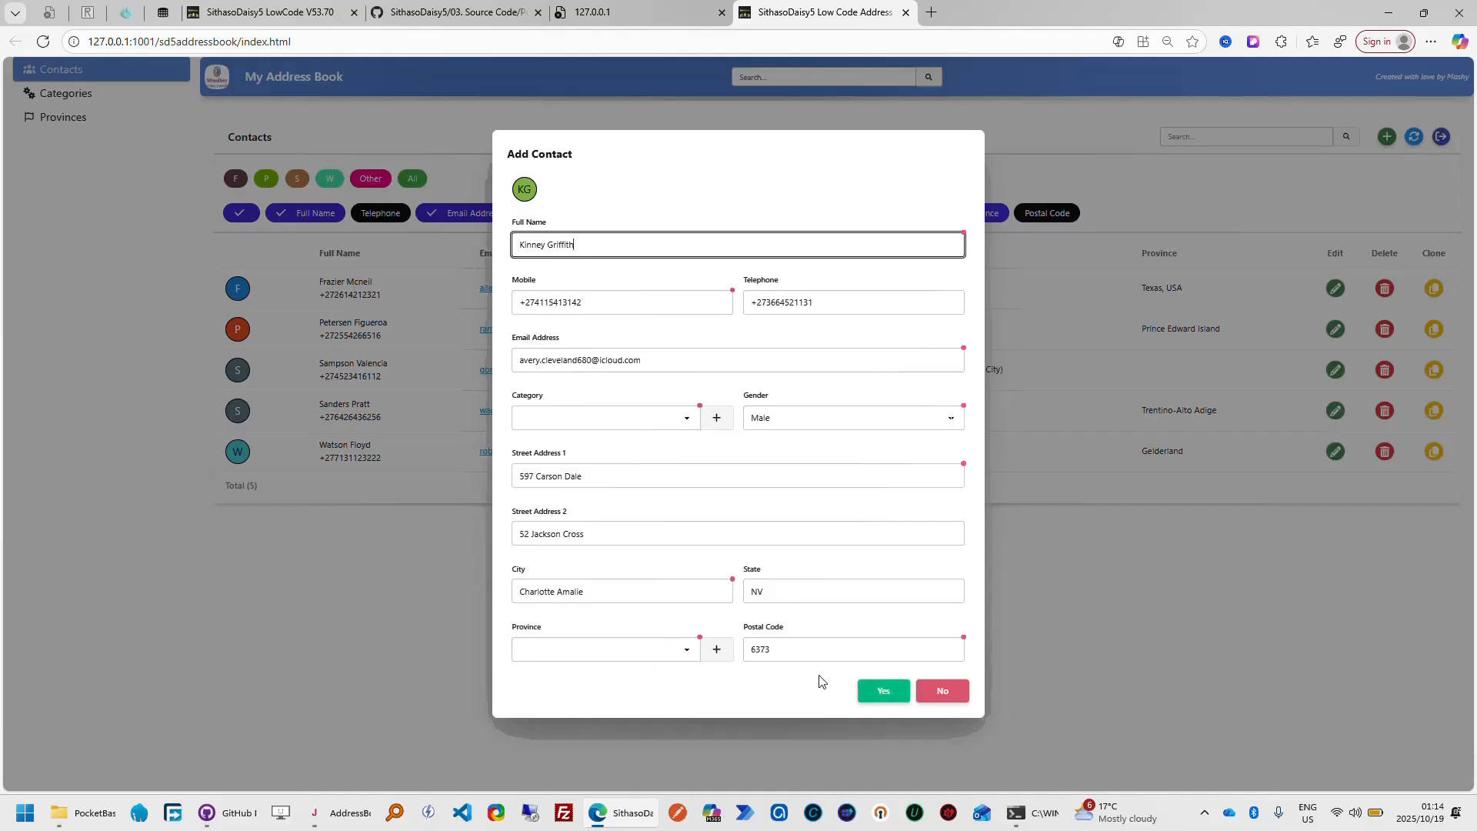
click(943, 690)
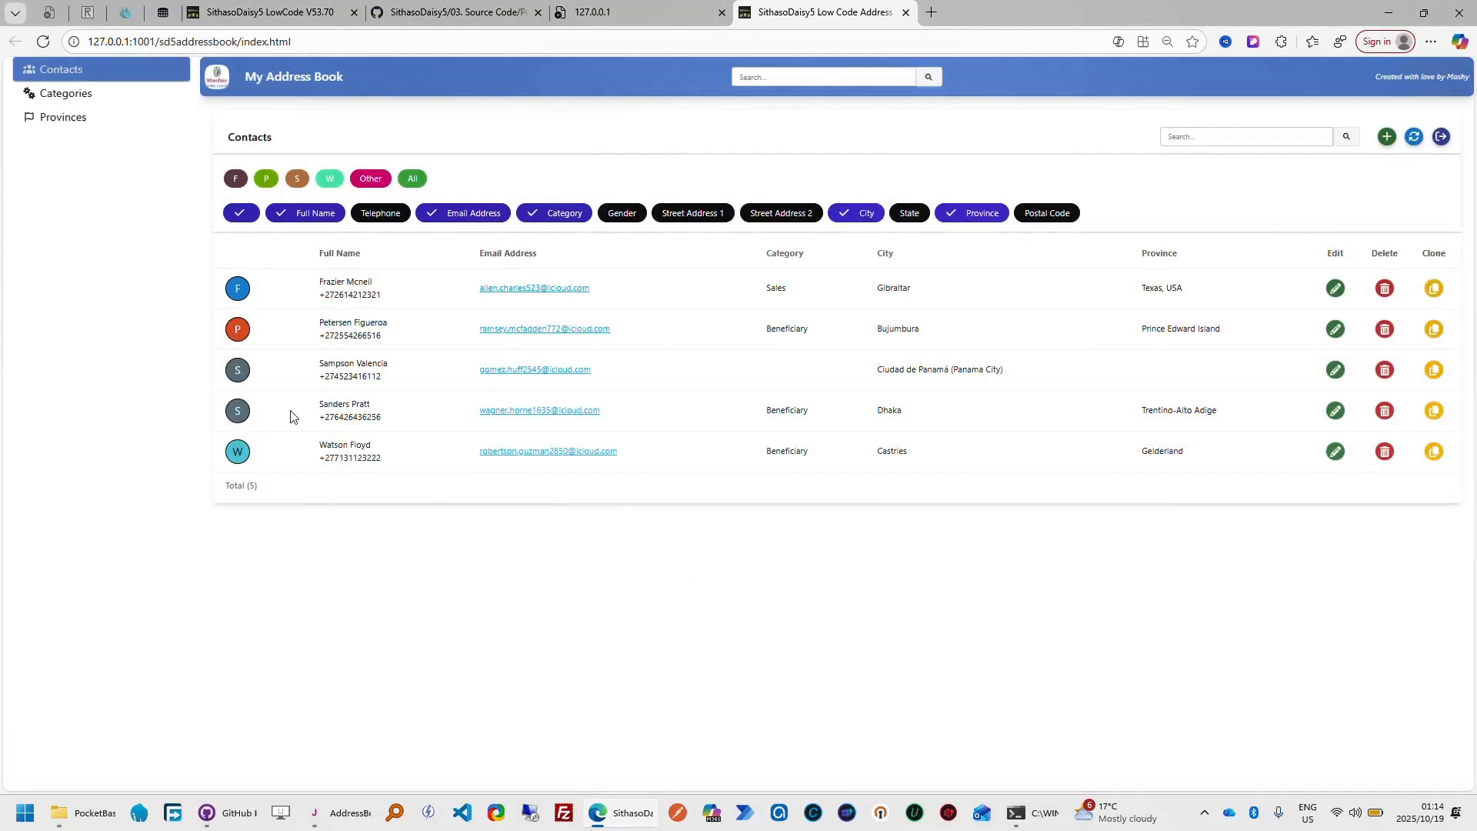
click(75, 101)
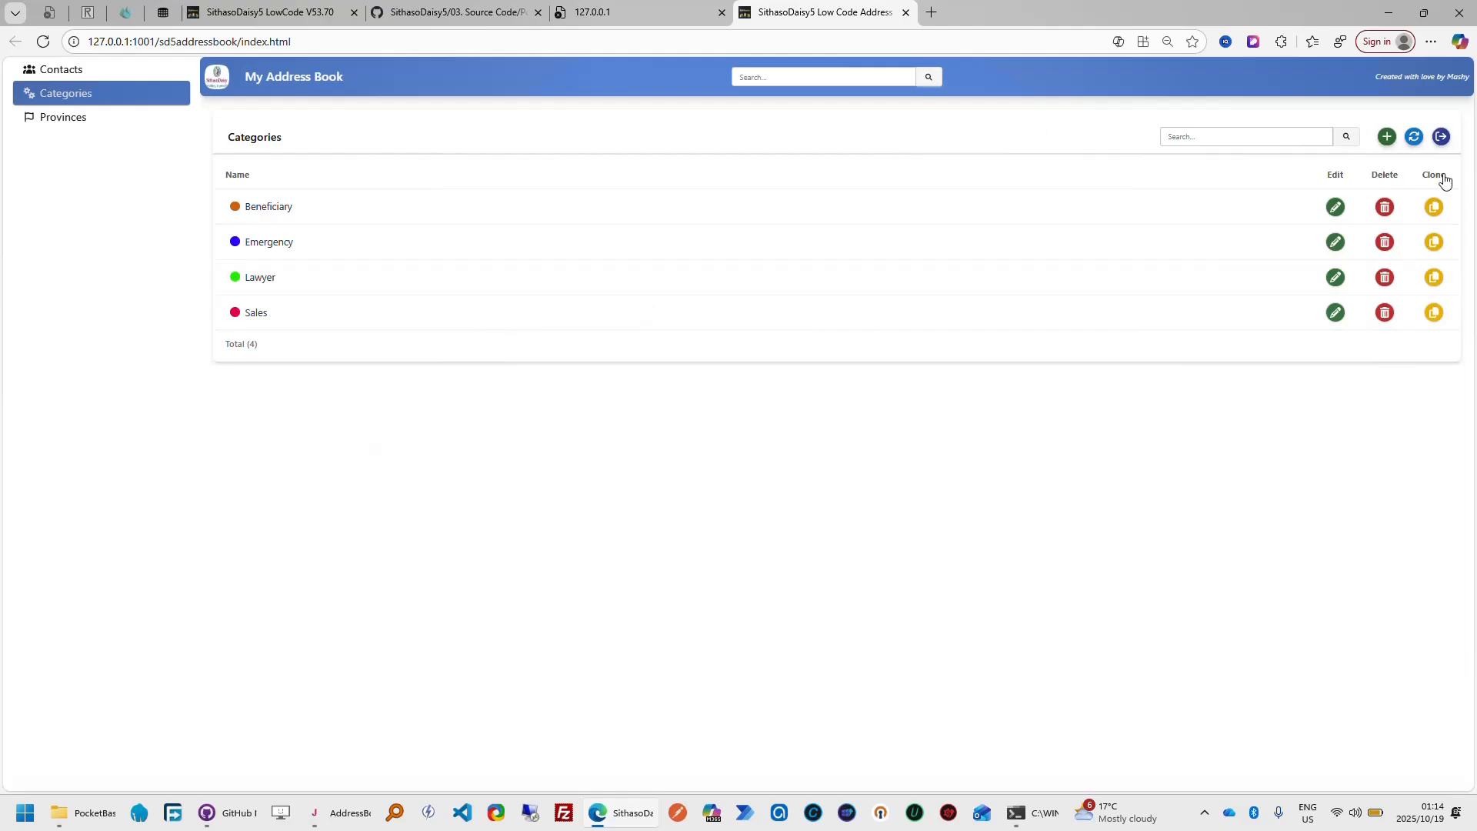
click(1388, 138)
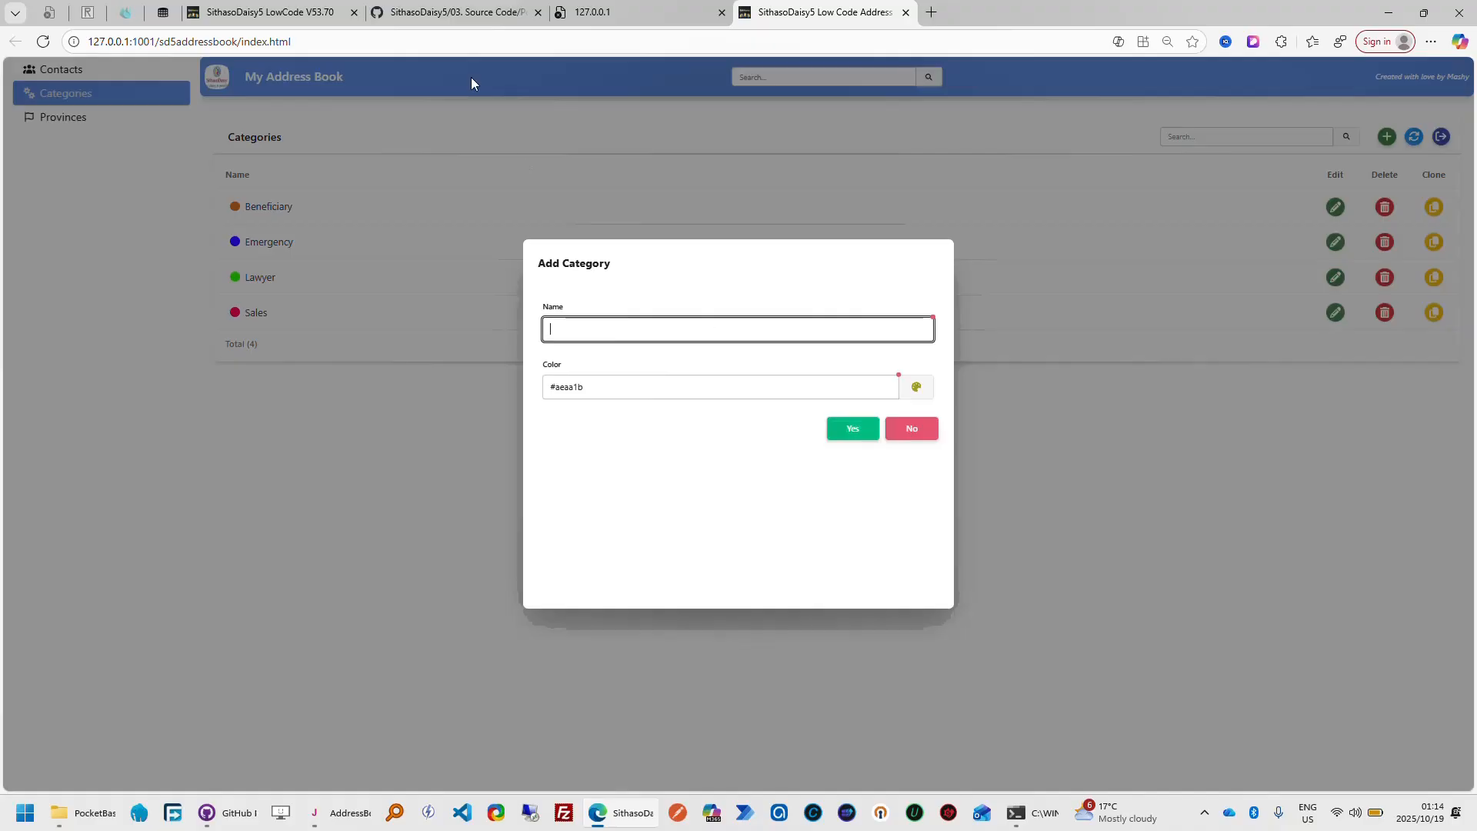
Return to the SithasoDaisy5 LowCode tour and follow it through the Primary Key, Auto Increment and Display Value settings
click(325, 13)
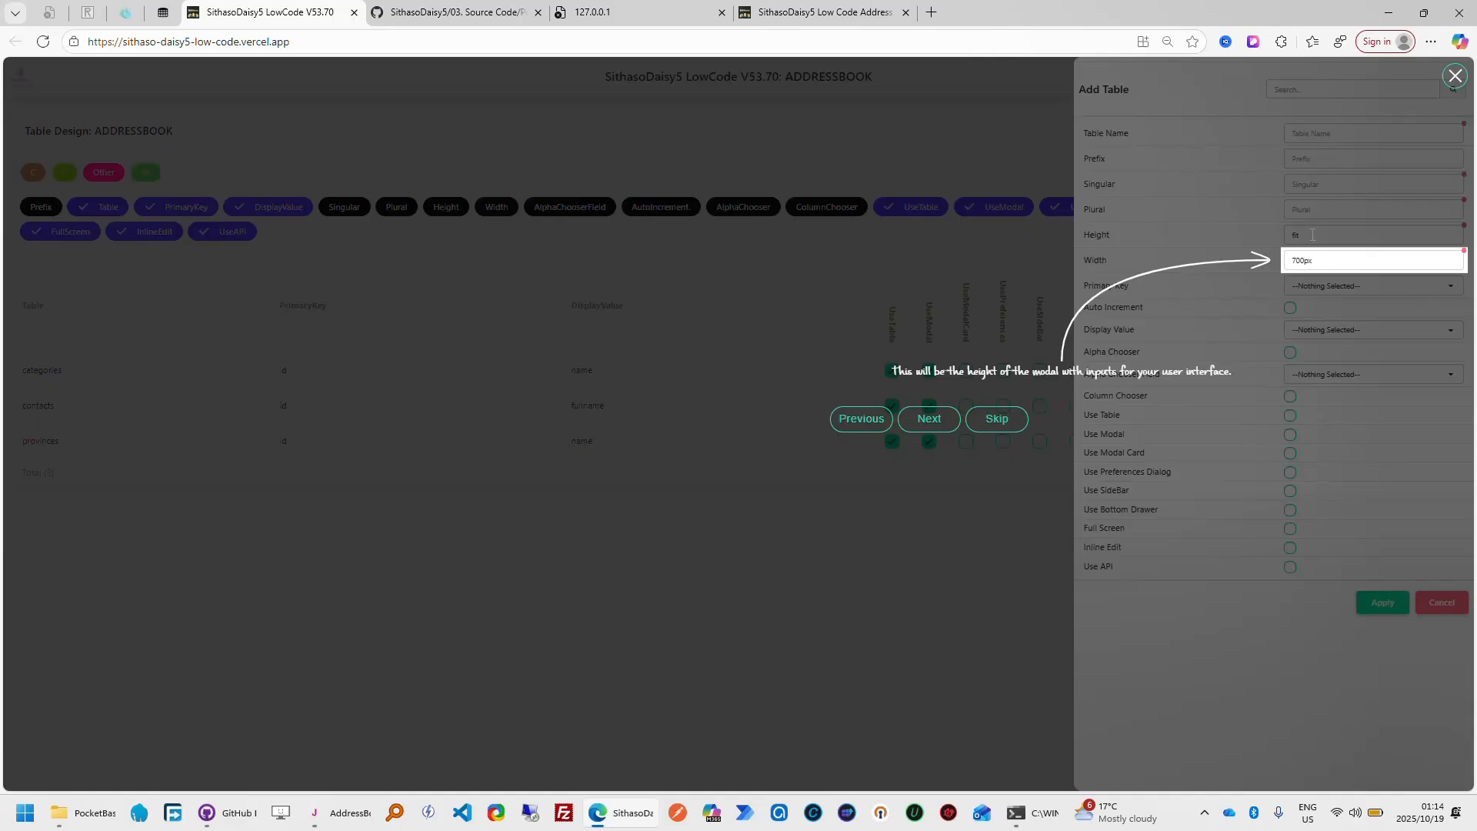
click(930, 420)
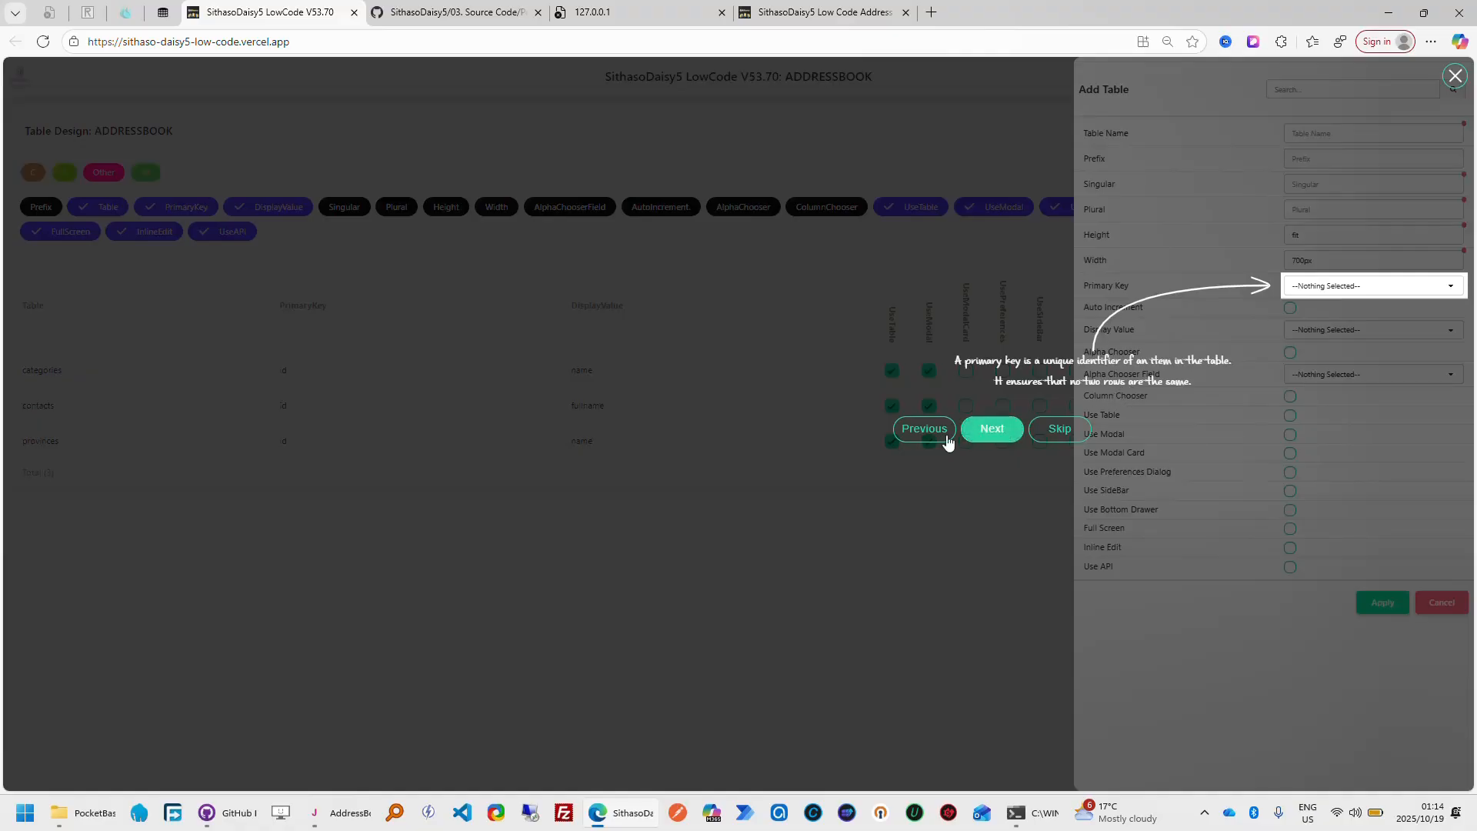
click(992, 430)
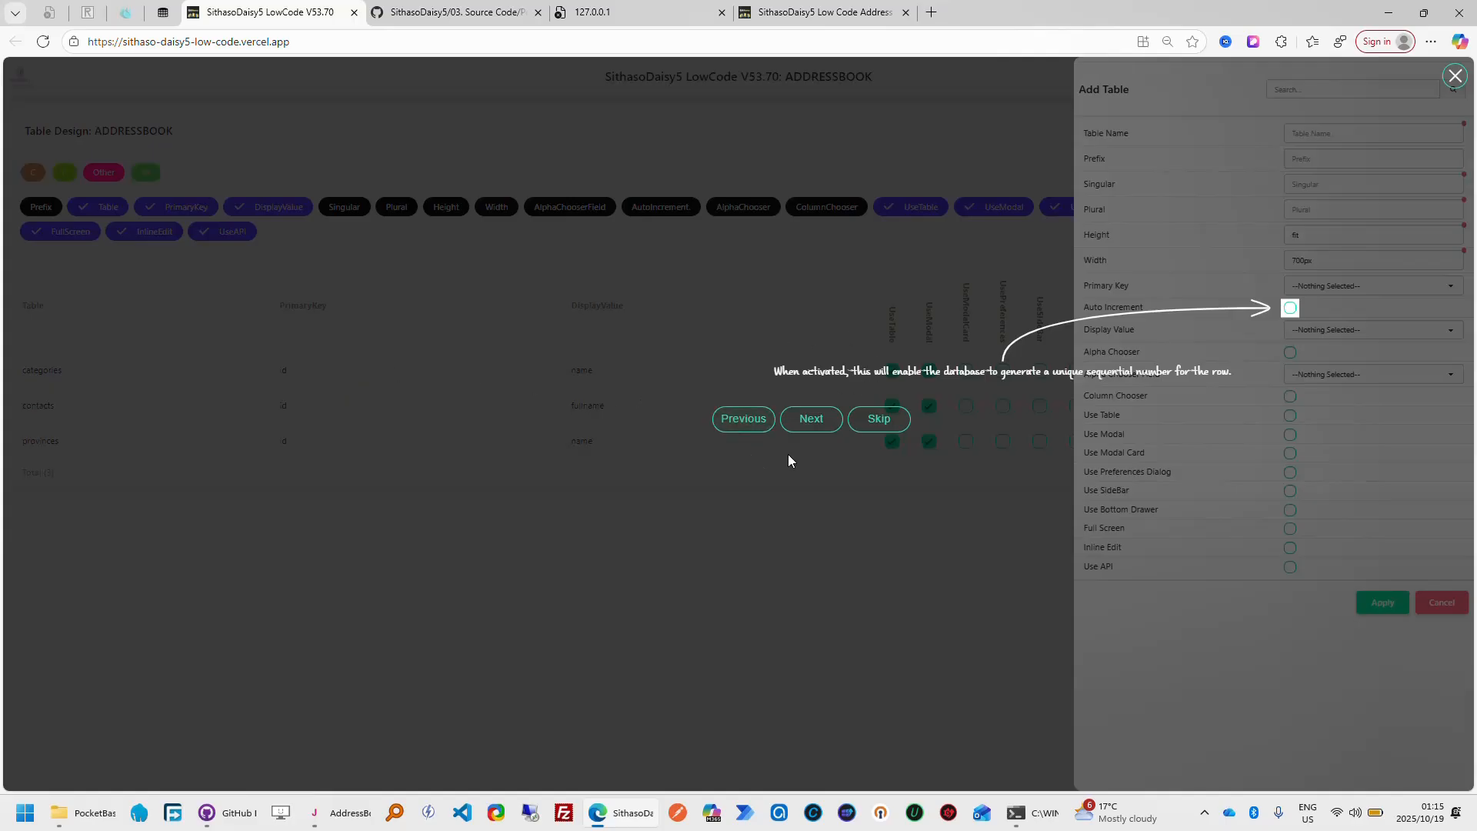
click(819, 424)
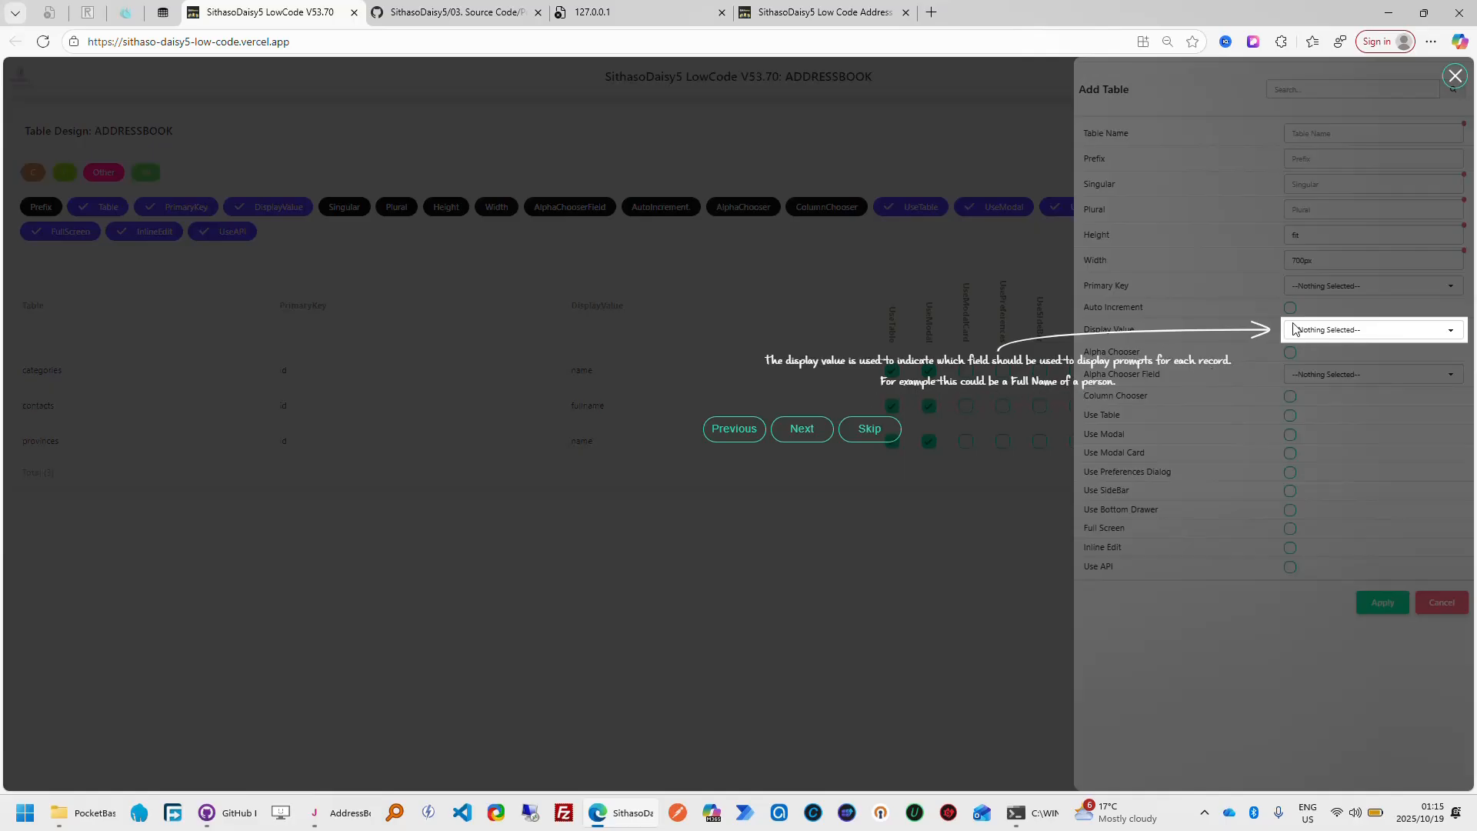
In the My Address Book app, dismiss the Add Category form, then view the delete confirmation for the Beneficiary category and decline it
click(833, 18)
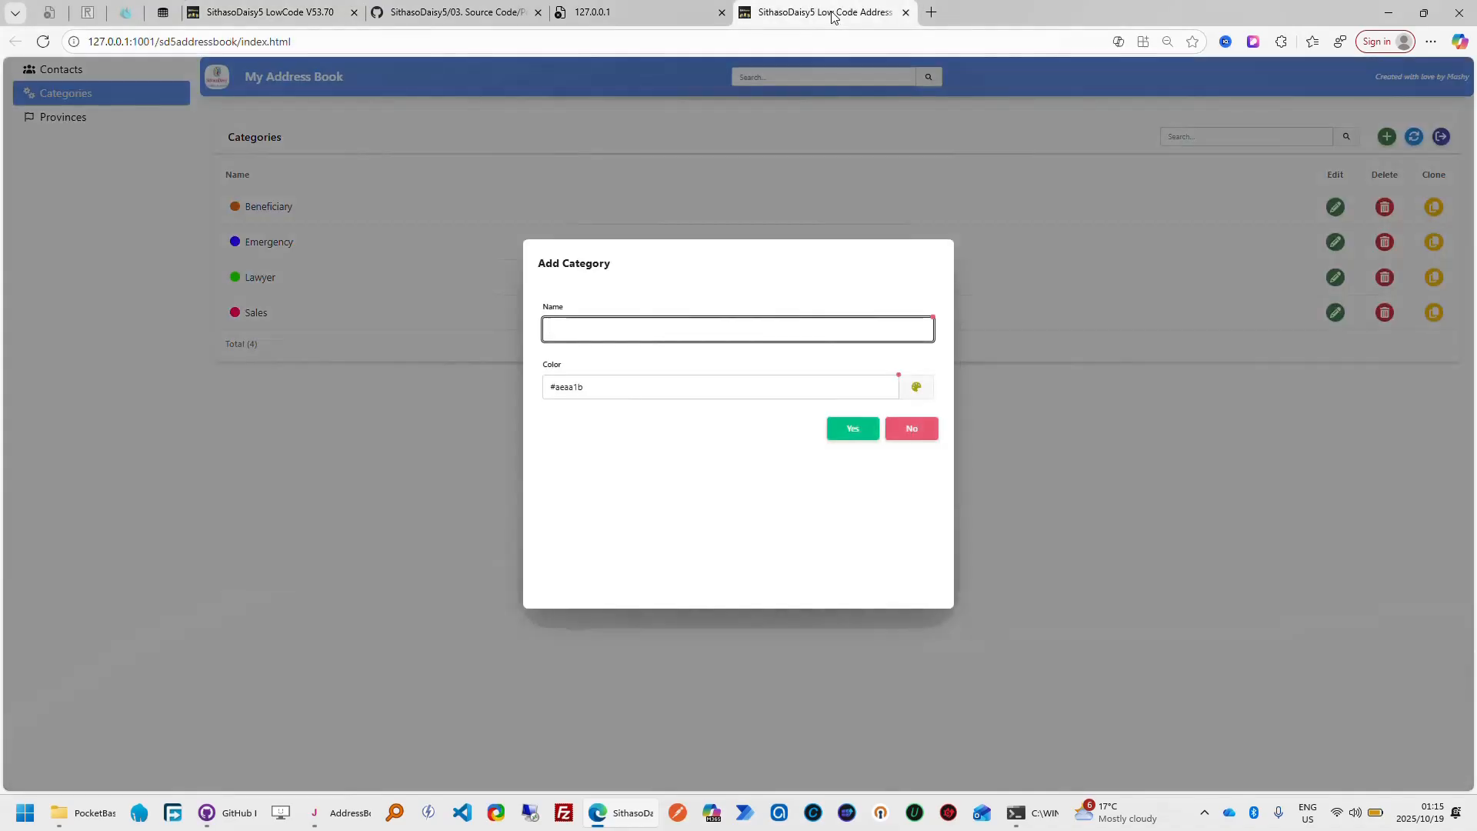
click(912, 429)
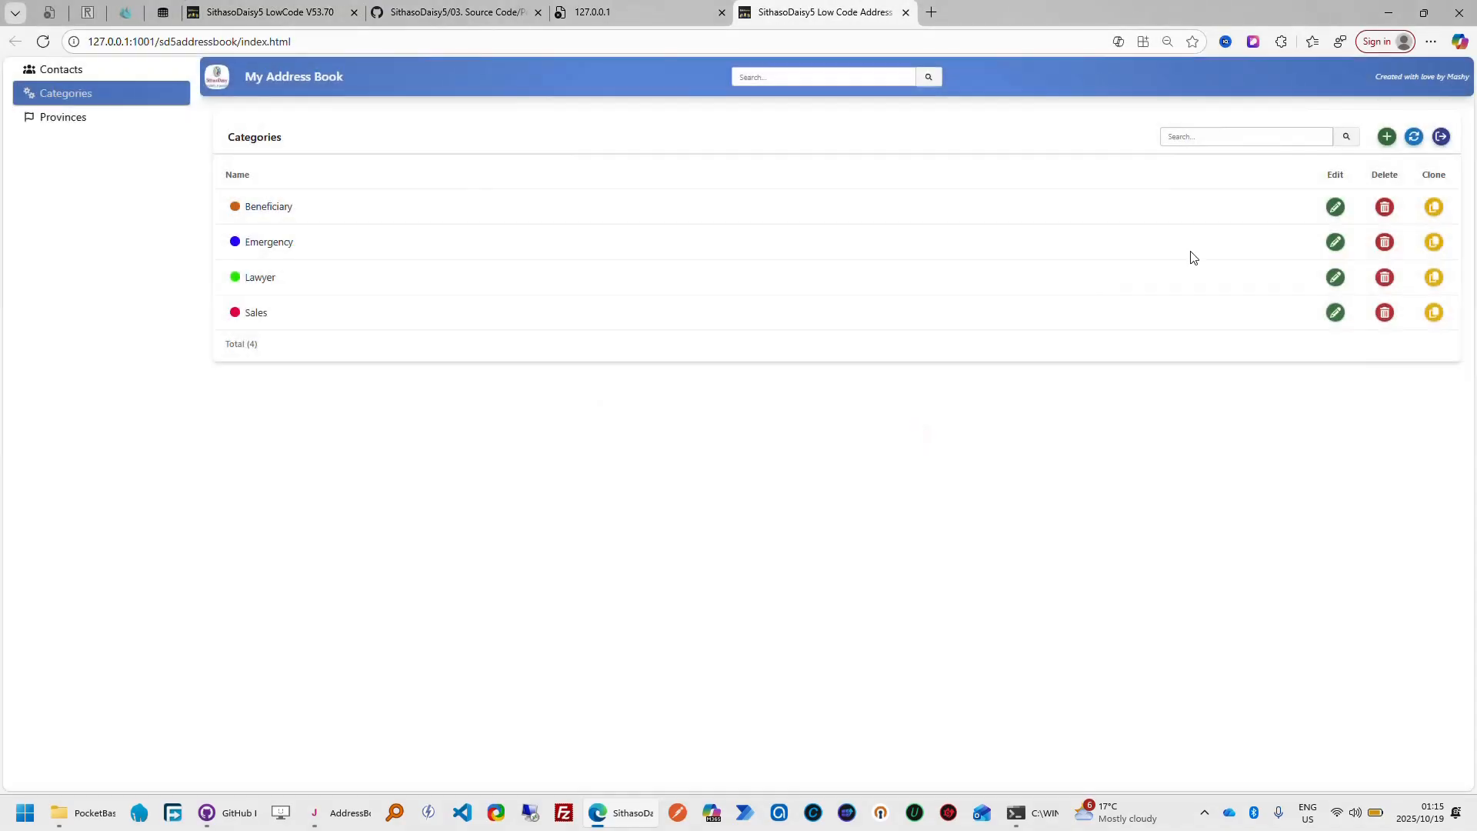
click(1384, 211)
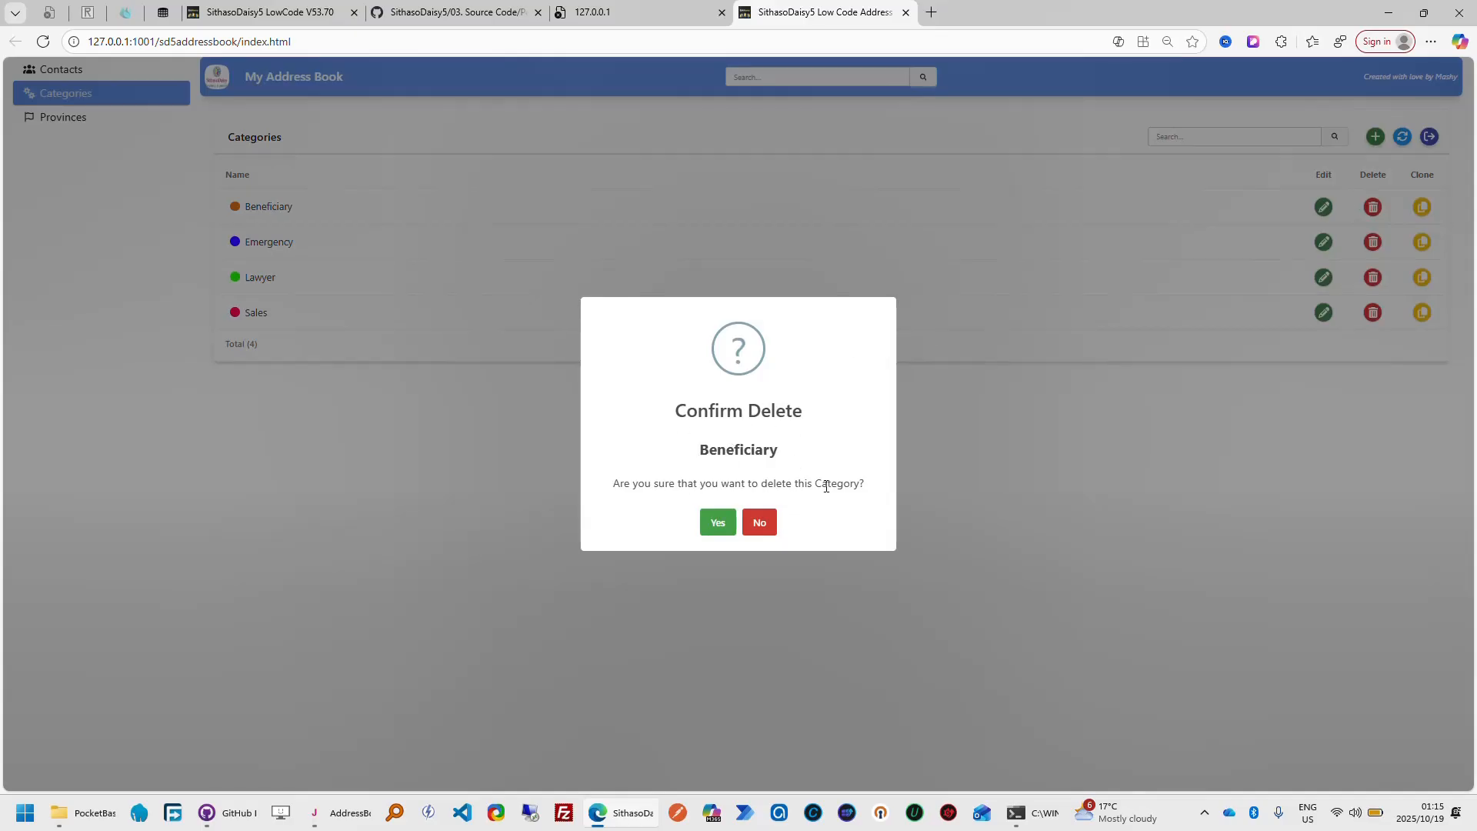
click(758, 522)
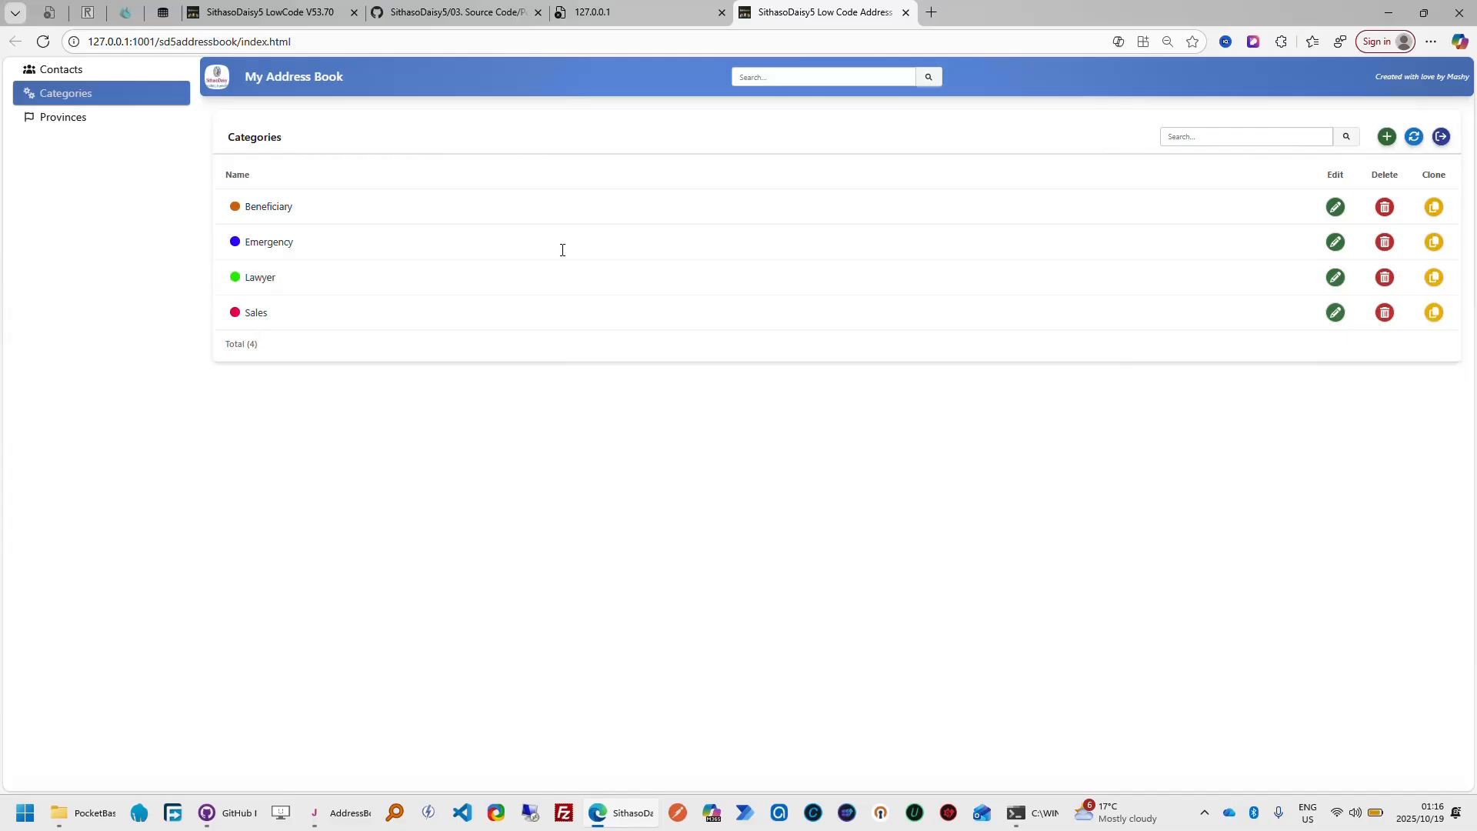
View and dismiss the Add Category form again, then view the Sales category's delete confirmation and decline it
click(1387, 139)
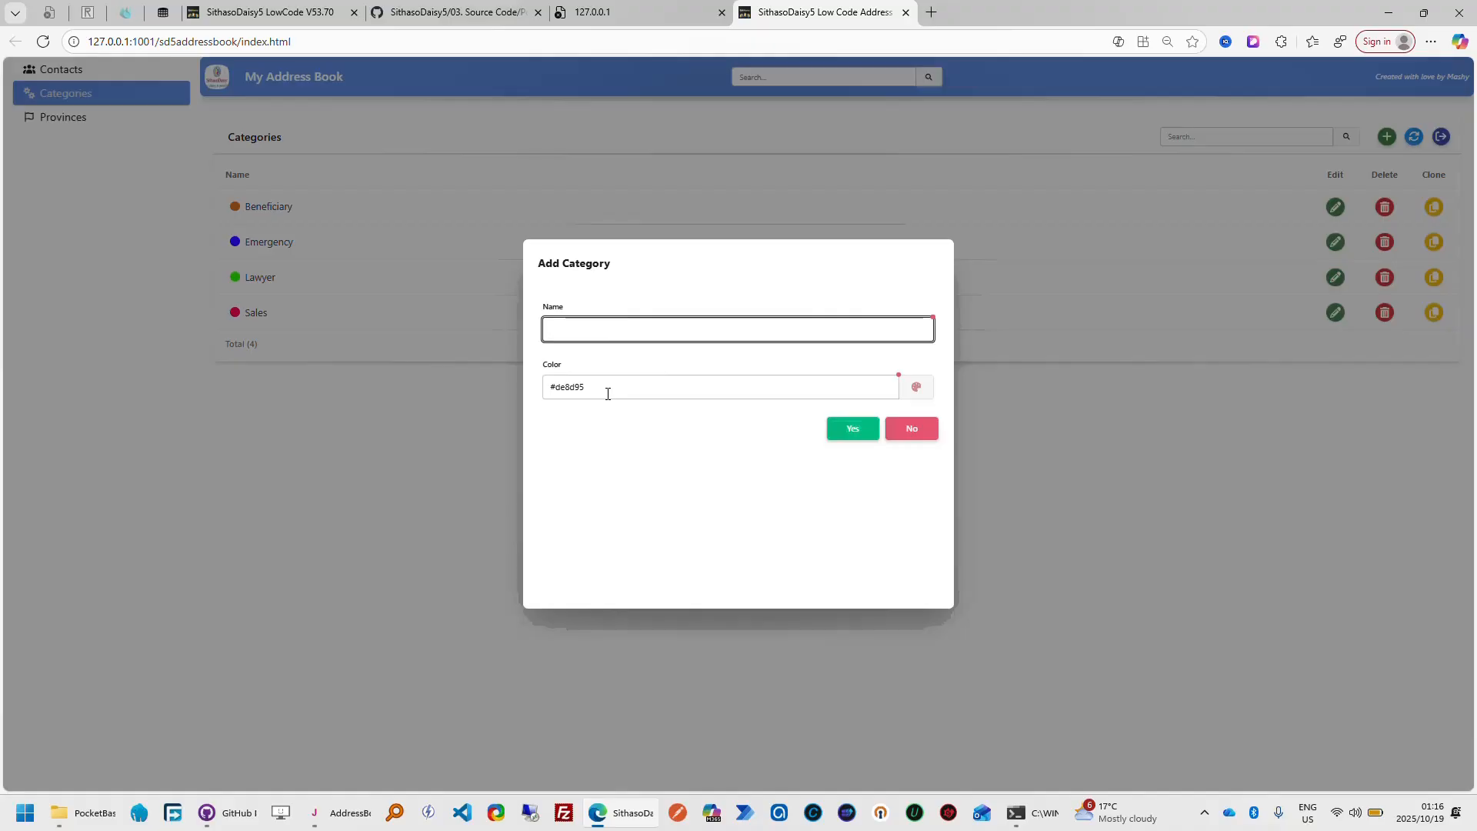
click(907, 432)
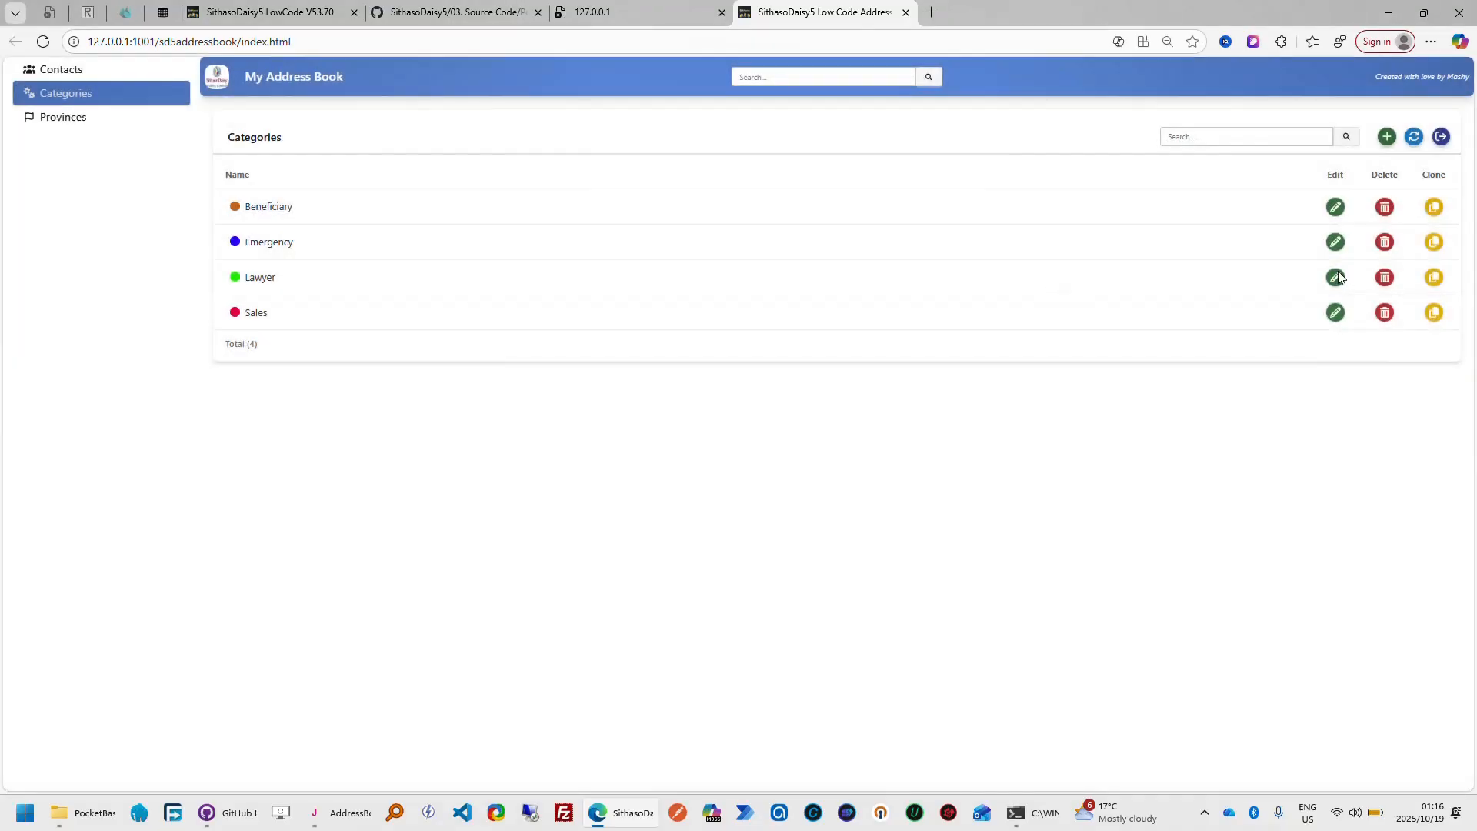
click(1386, 315)
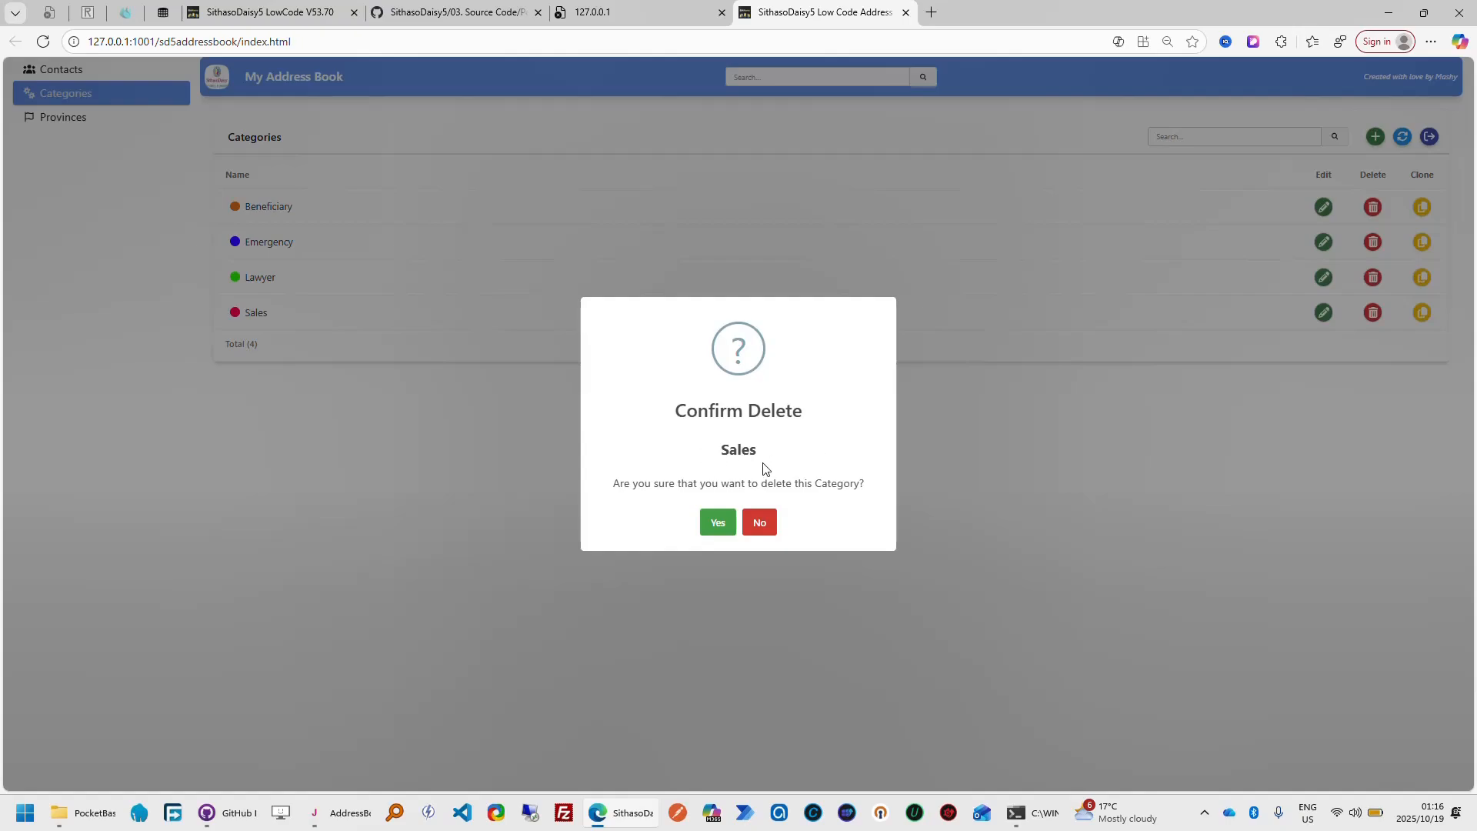
click(757, 523)
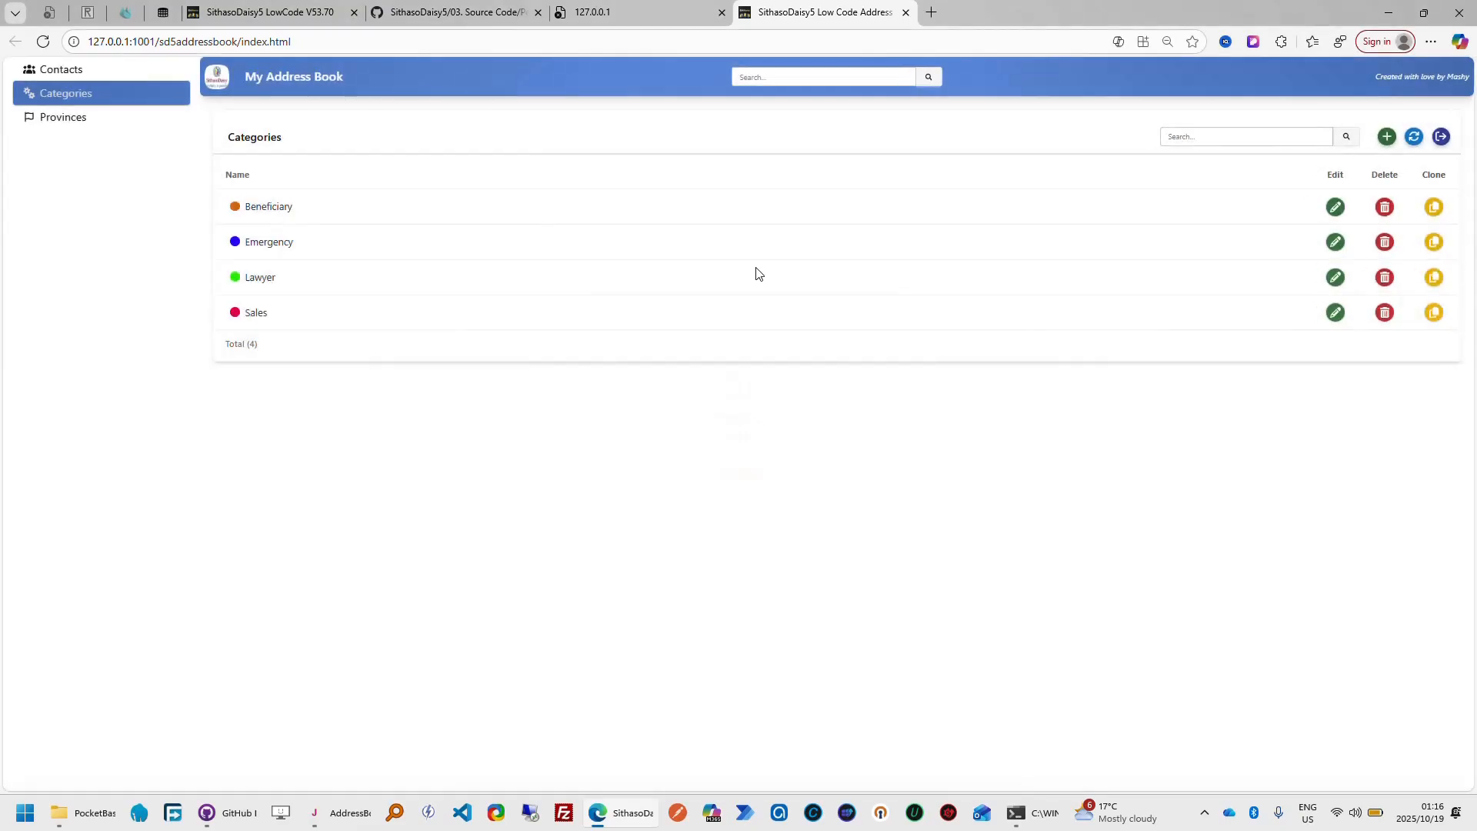
Advance the SithasoDaisy5 LowCode tour to Alpha Chooser, then filter My Address Book's contacts by F, All and S
click(319, 14)
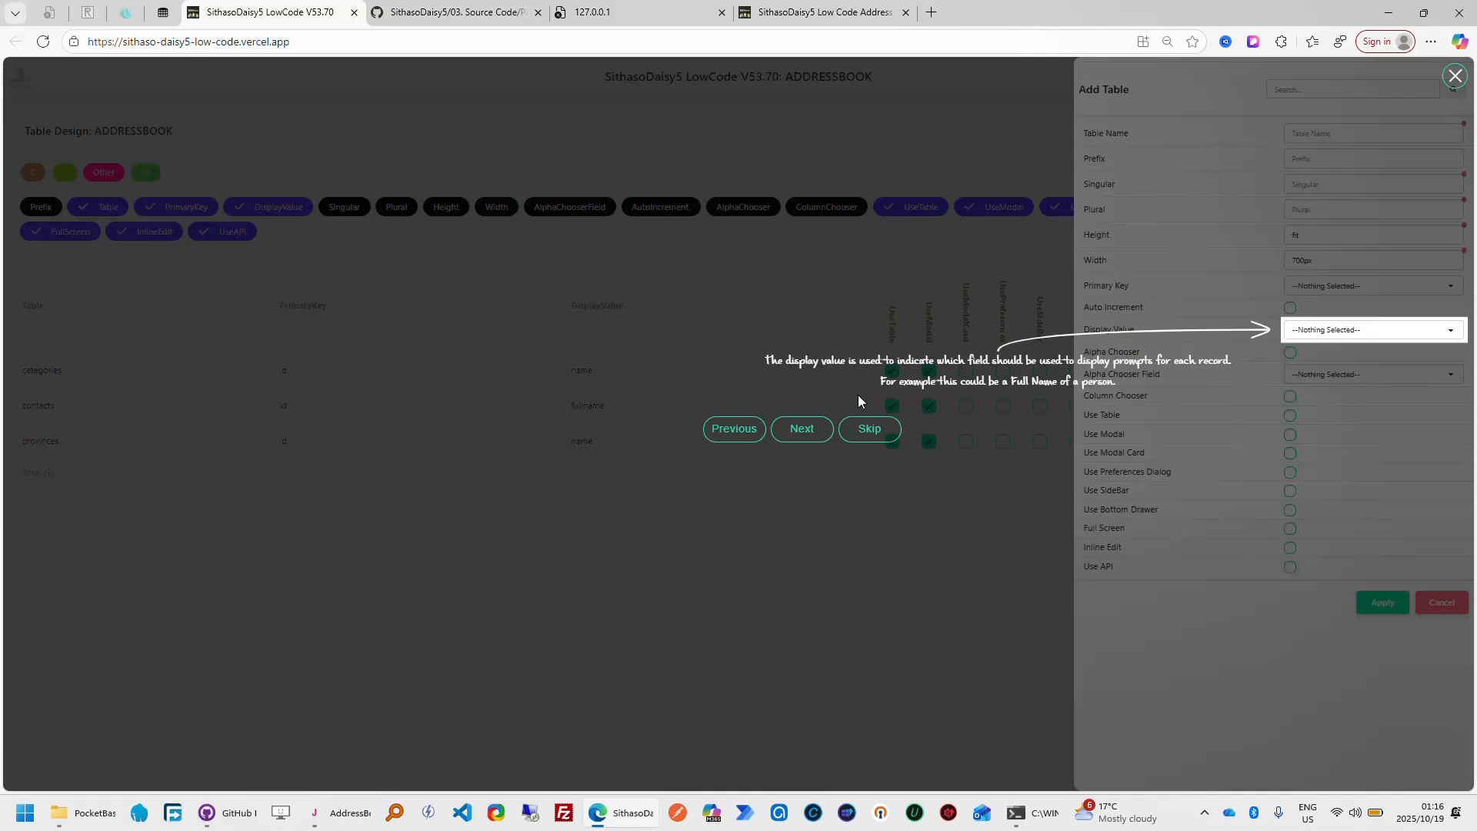
click(805, 435)
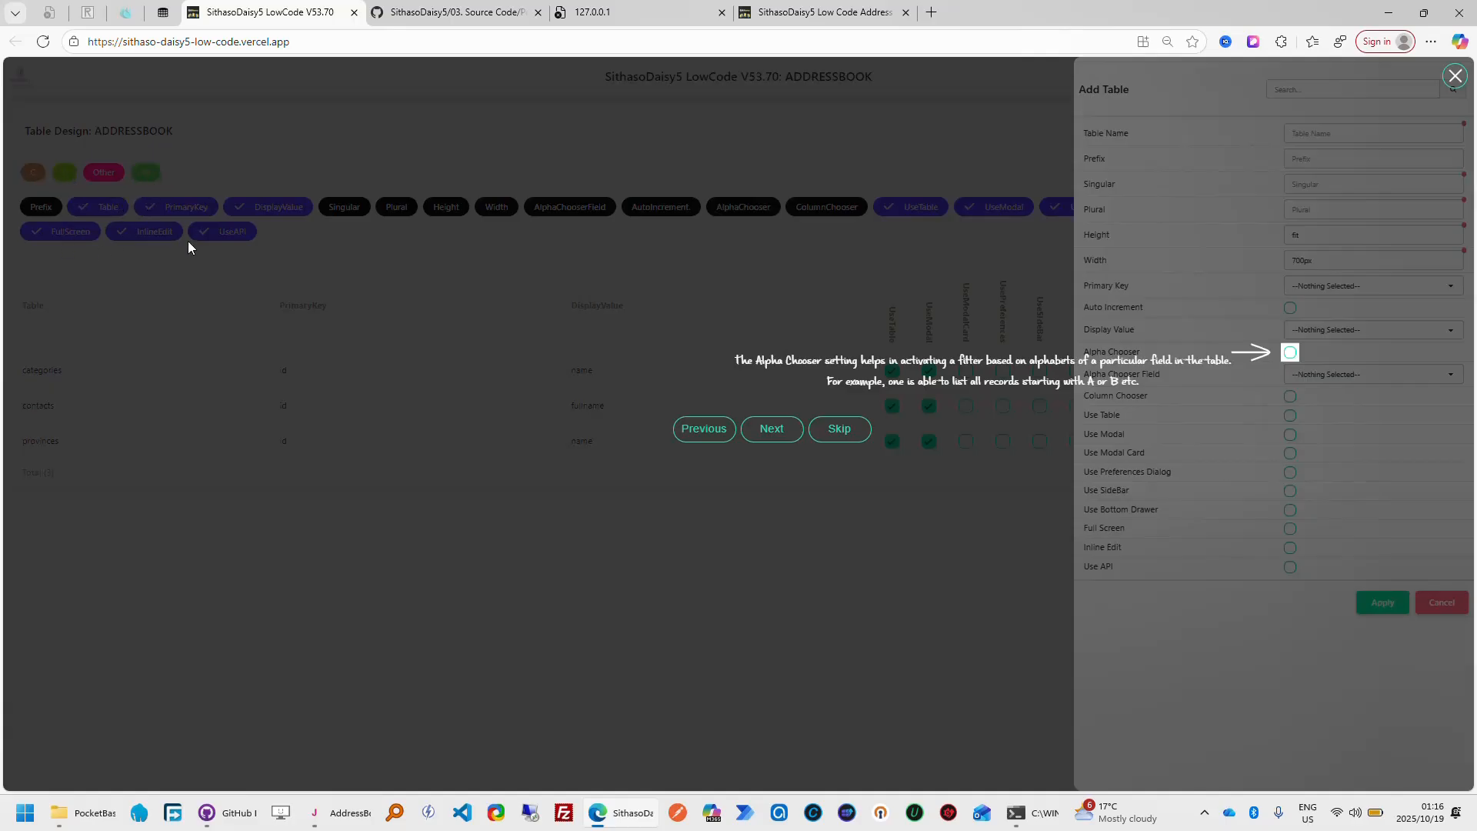
click(826, 14)
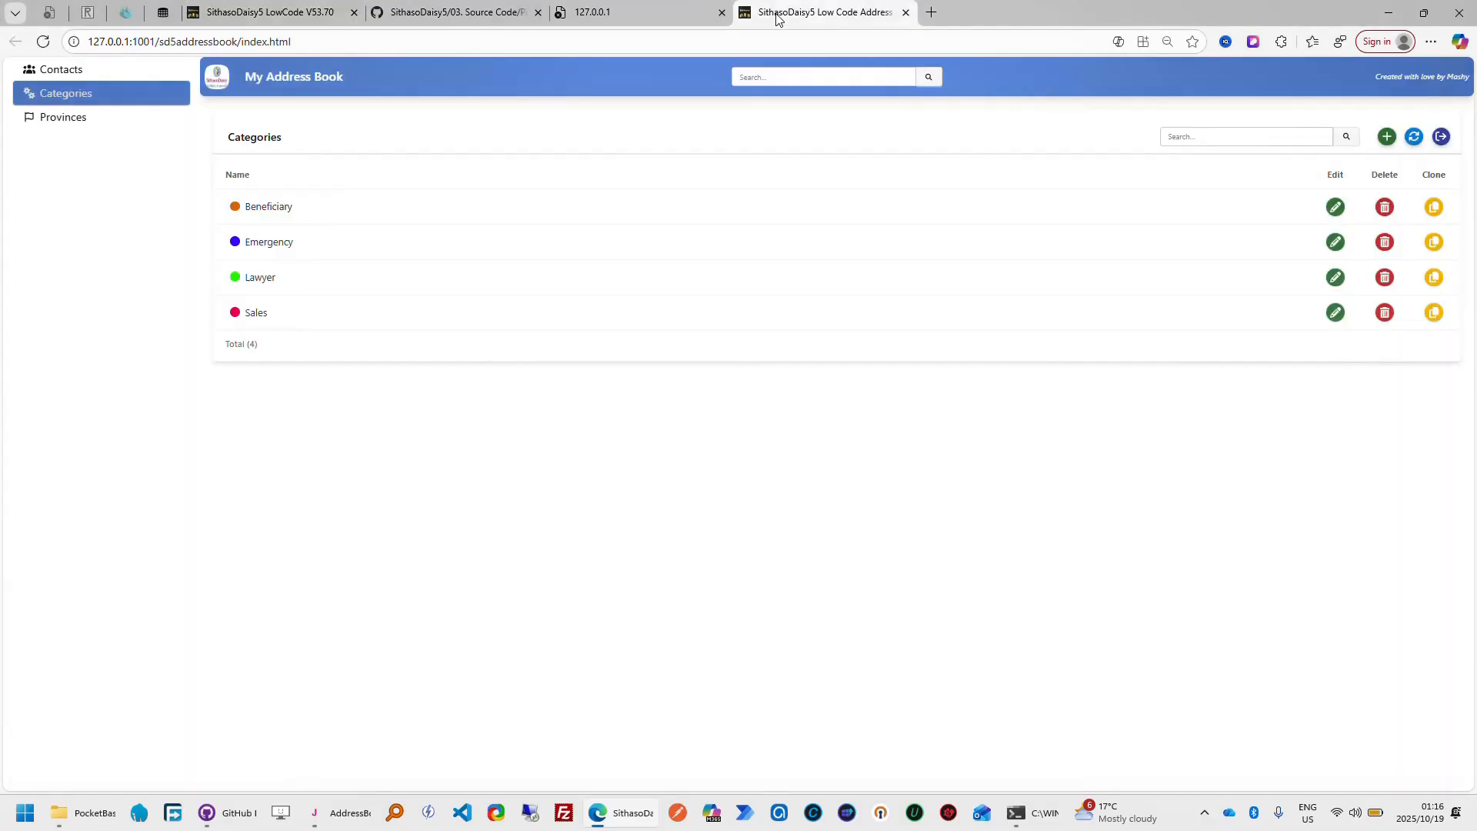
click(63, 71)
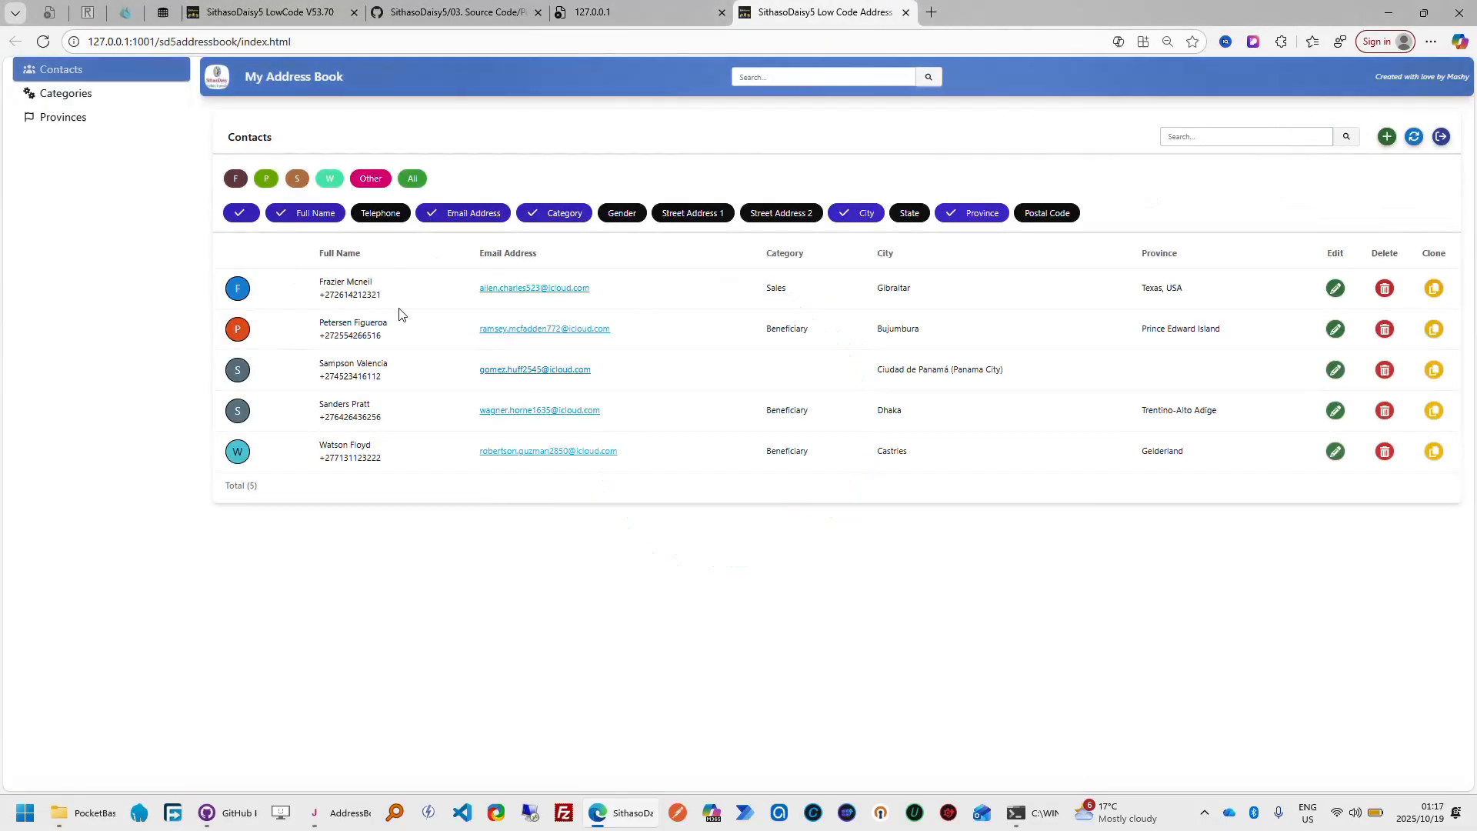
click(237, 180)
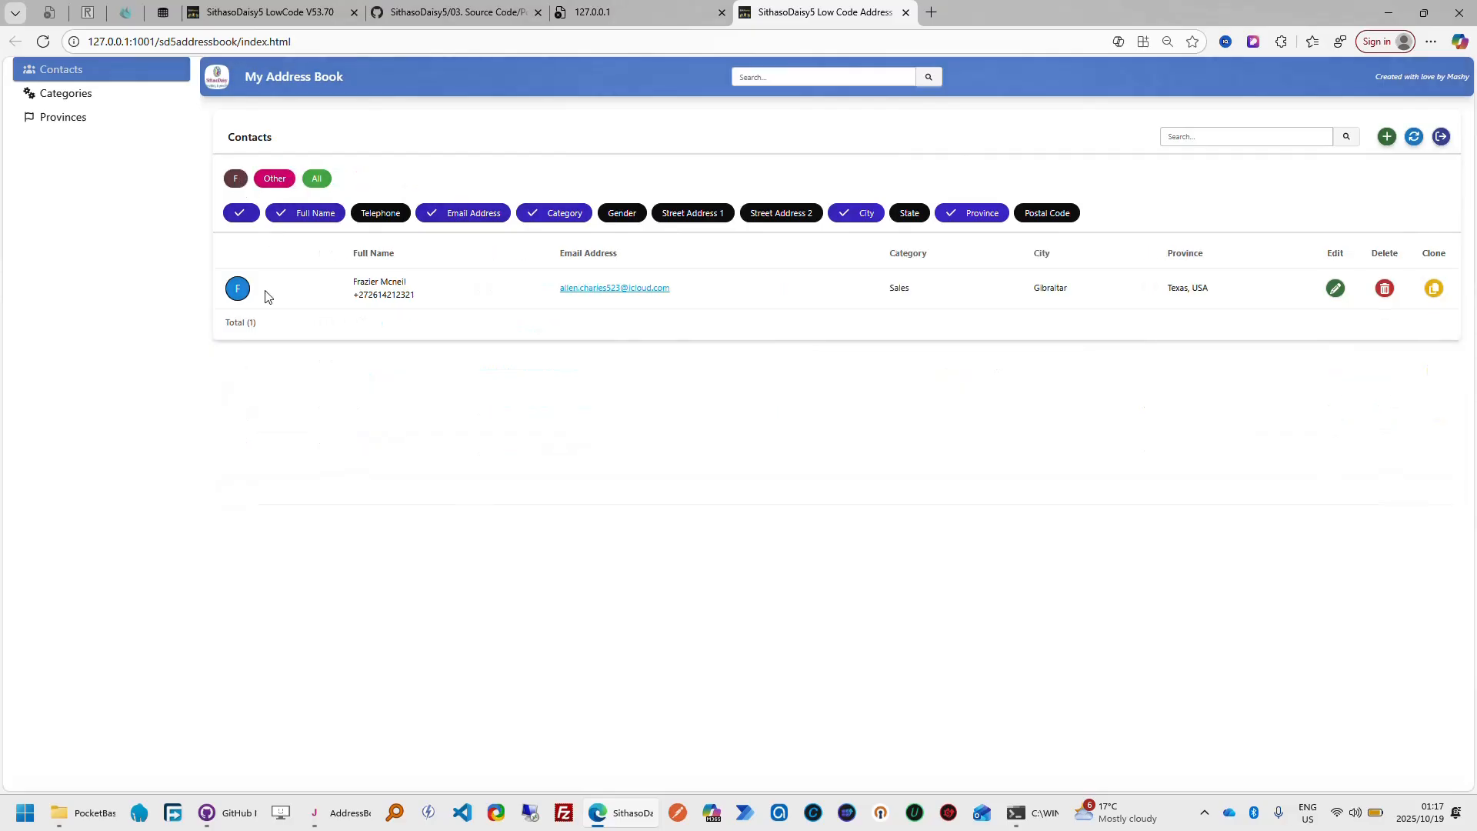
click(321, 182)
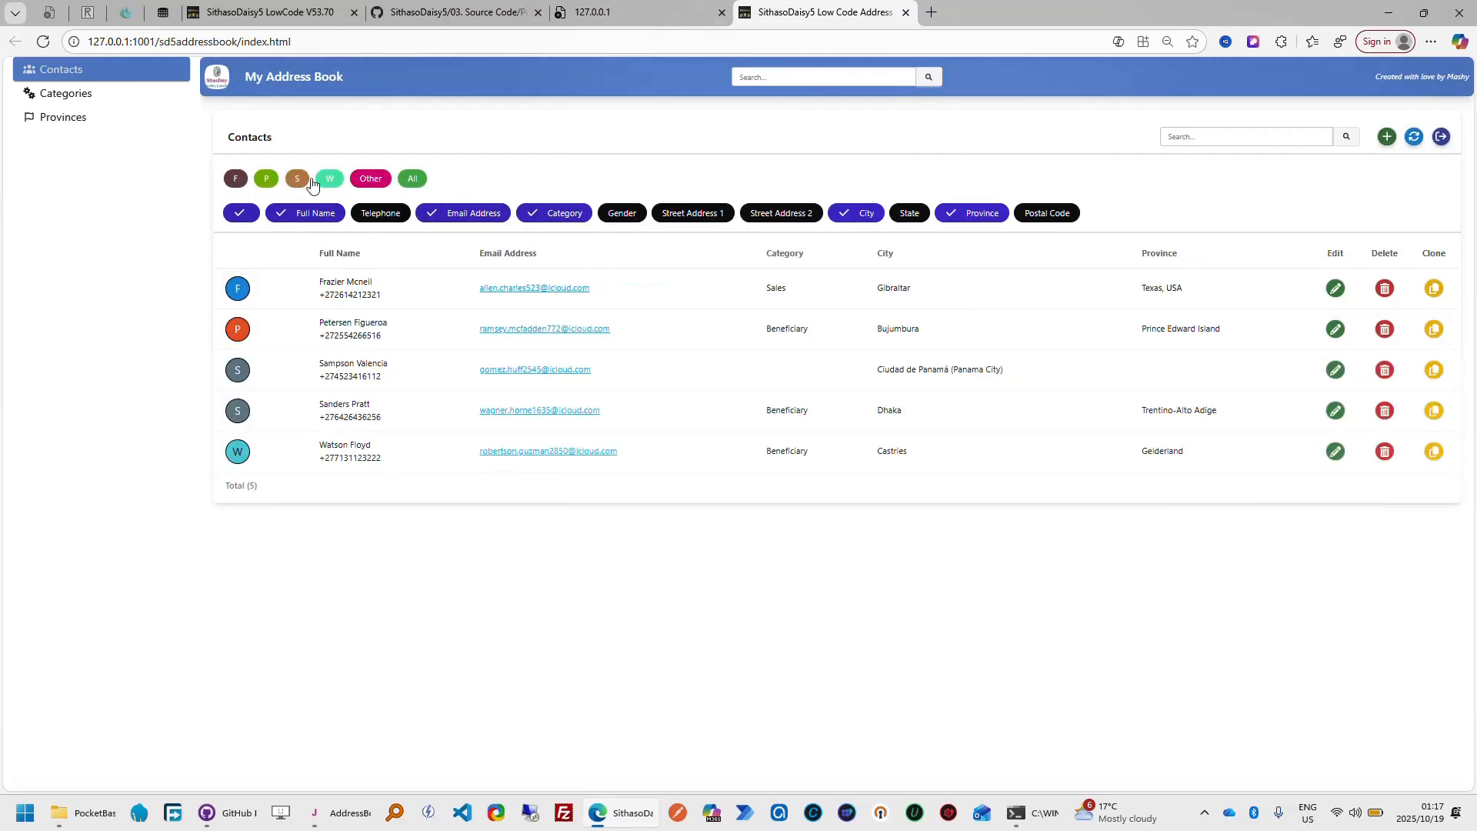
click(295, 179)
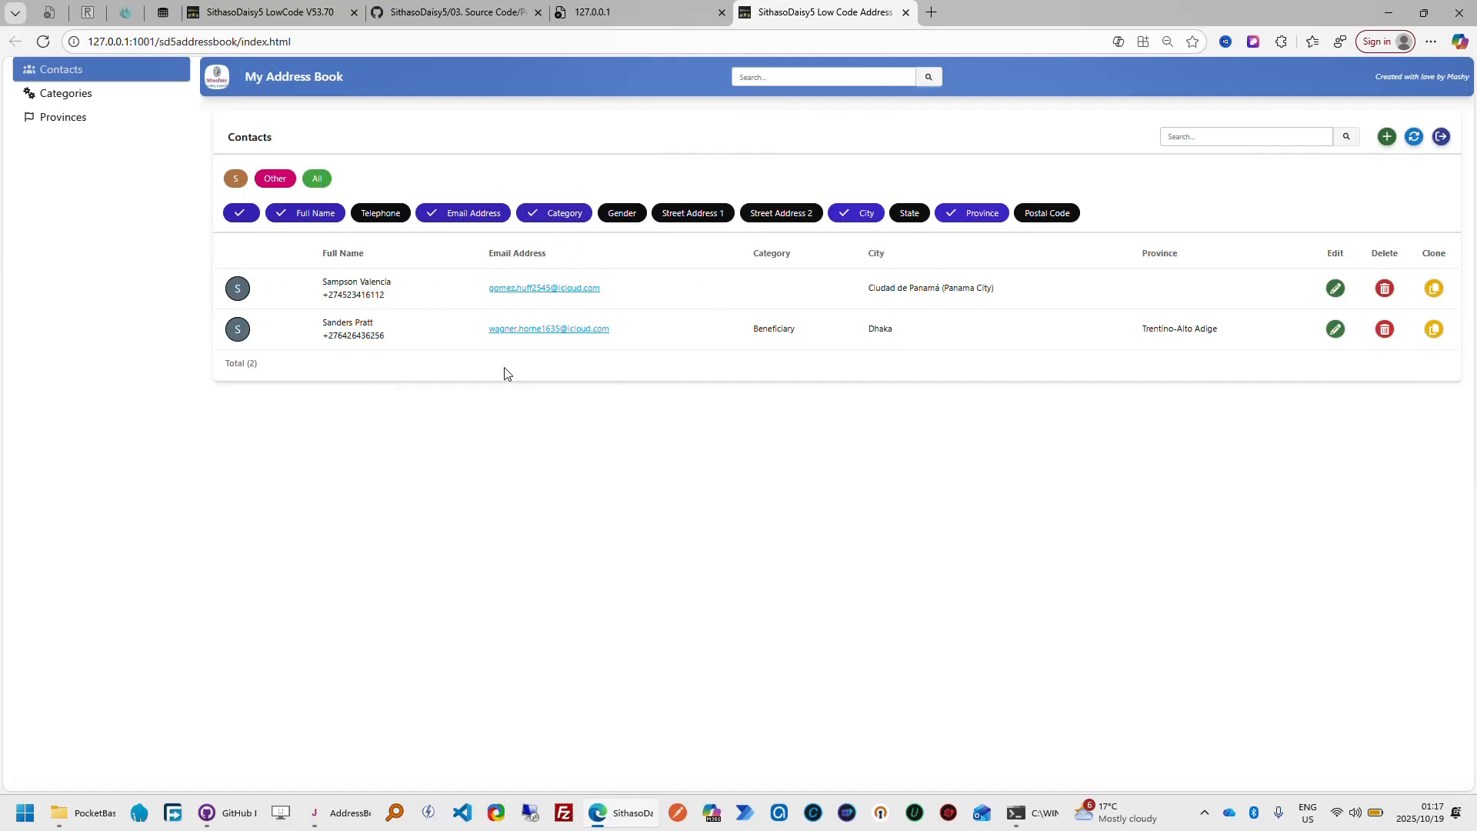
Return to the SithasoDaisy5 LowCode tour and follow it through the Alpha Chooser Field, Column Chooser and Use Table settings
click(307, 19)
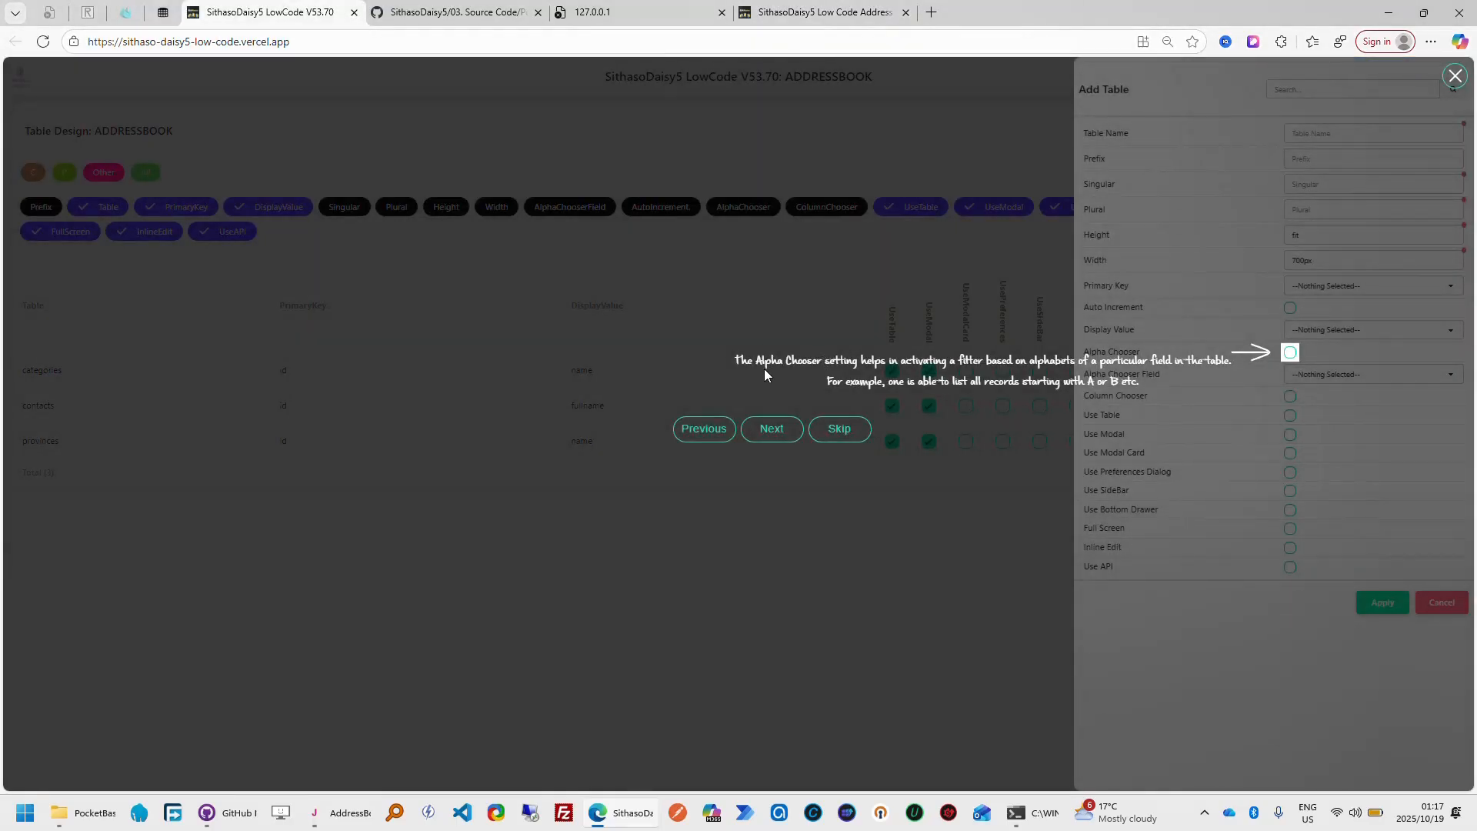
click(773, 432)
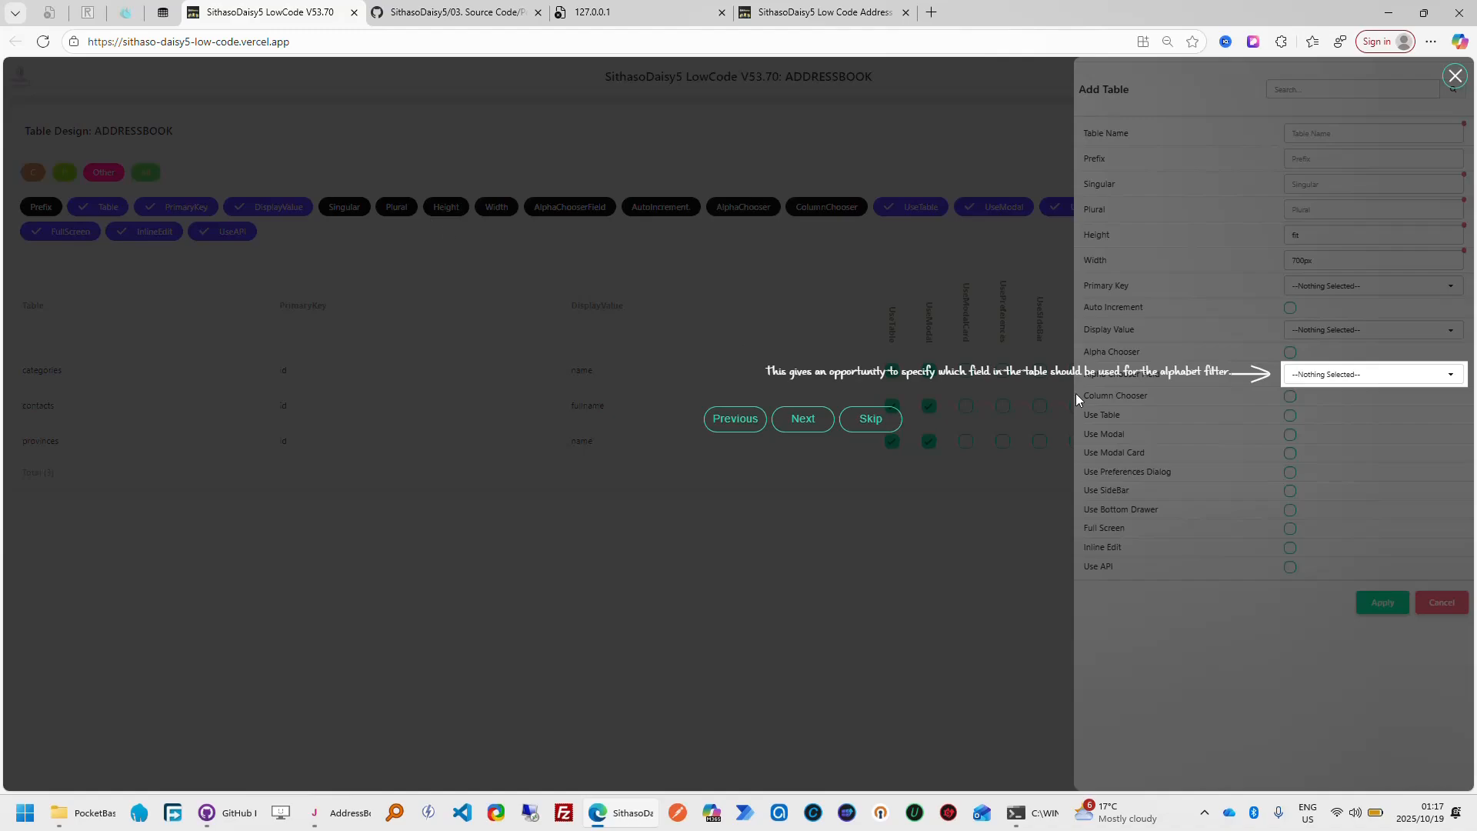
click(800, 422)
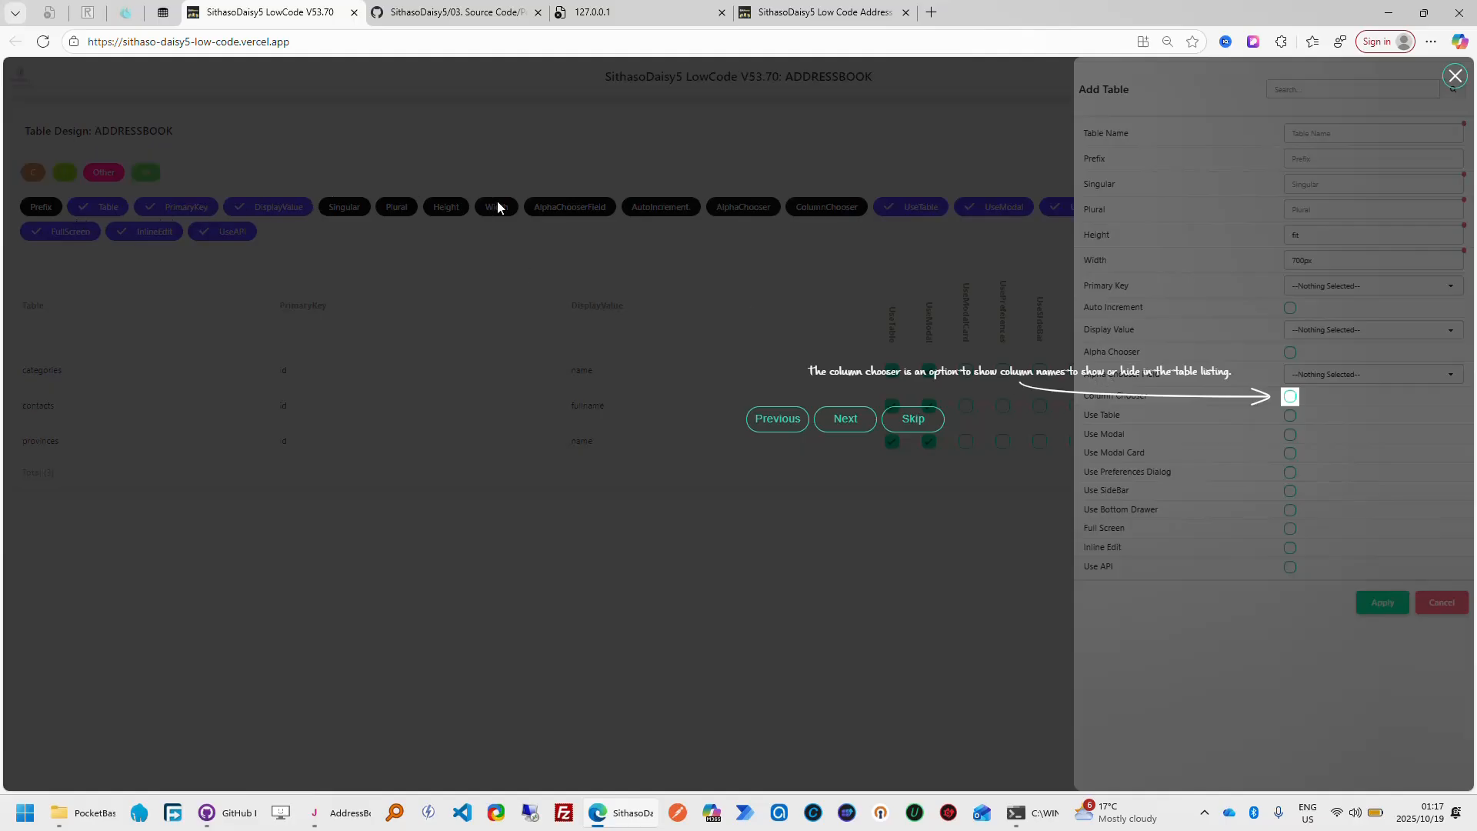
click(849, 424)
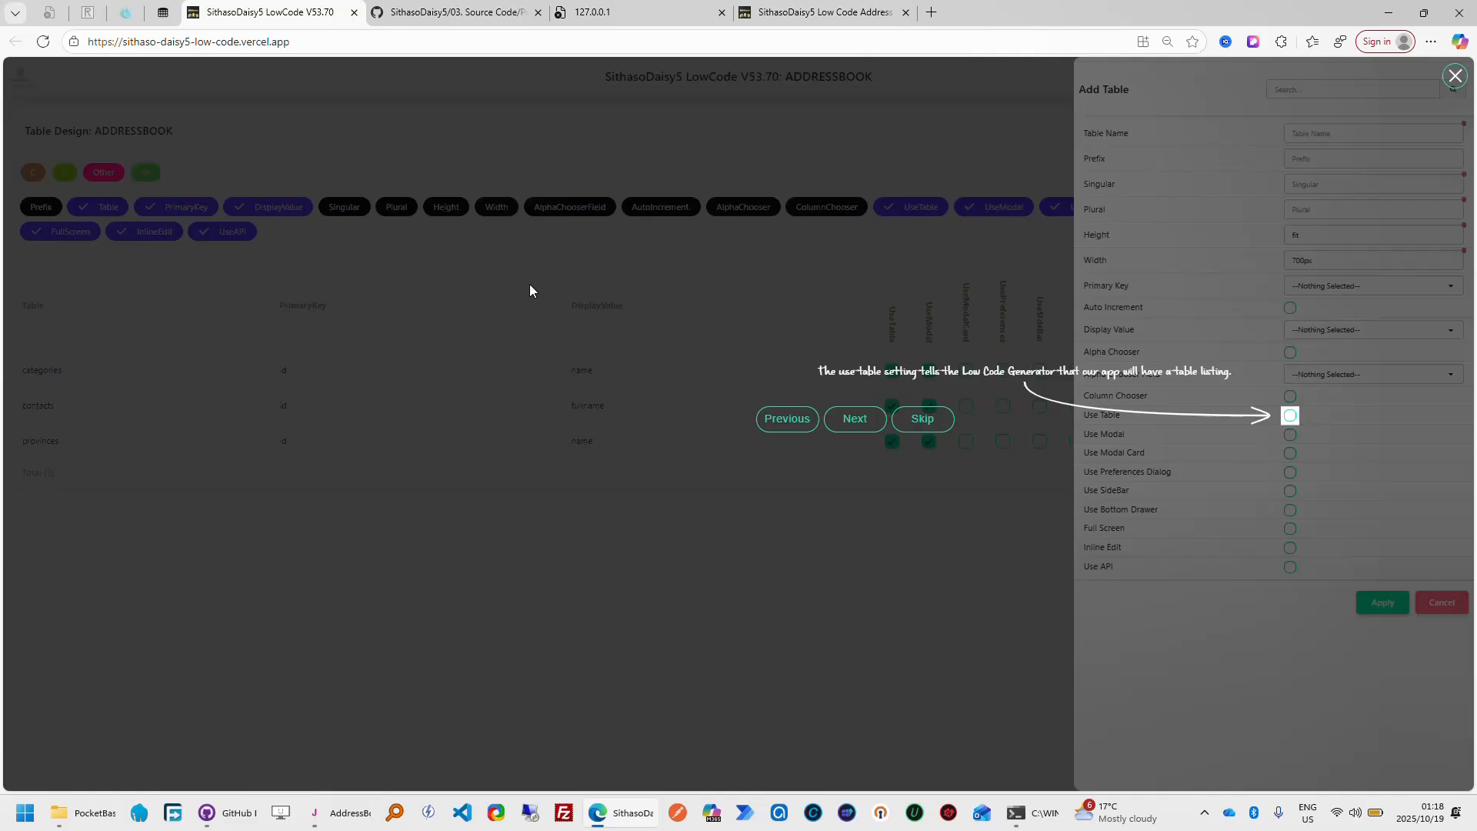
View the Categories listing in My Address Book, then return to the SithasoDaisy5 LowCode tour and advance to Use Modal
click(823, 12)
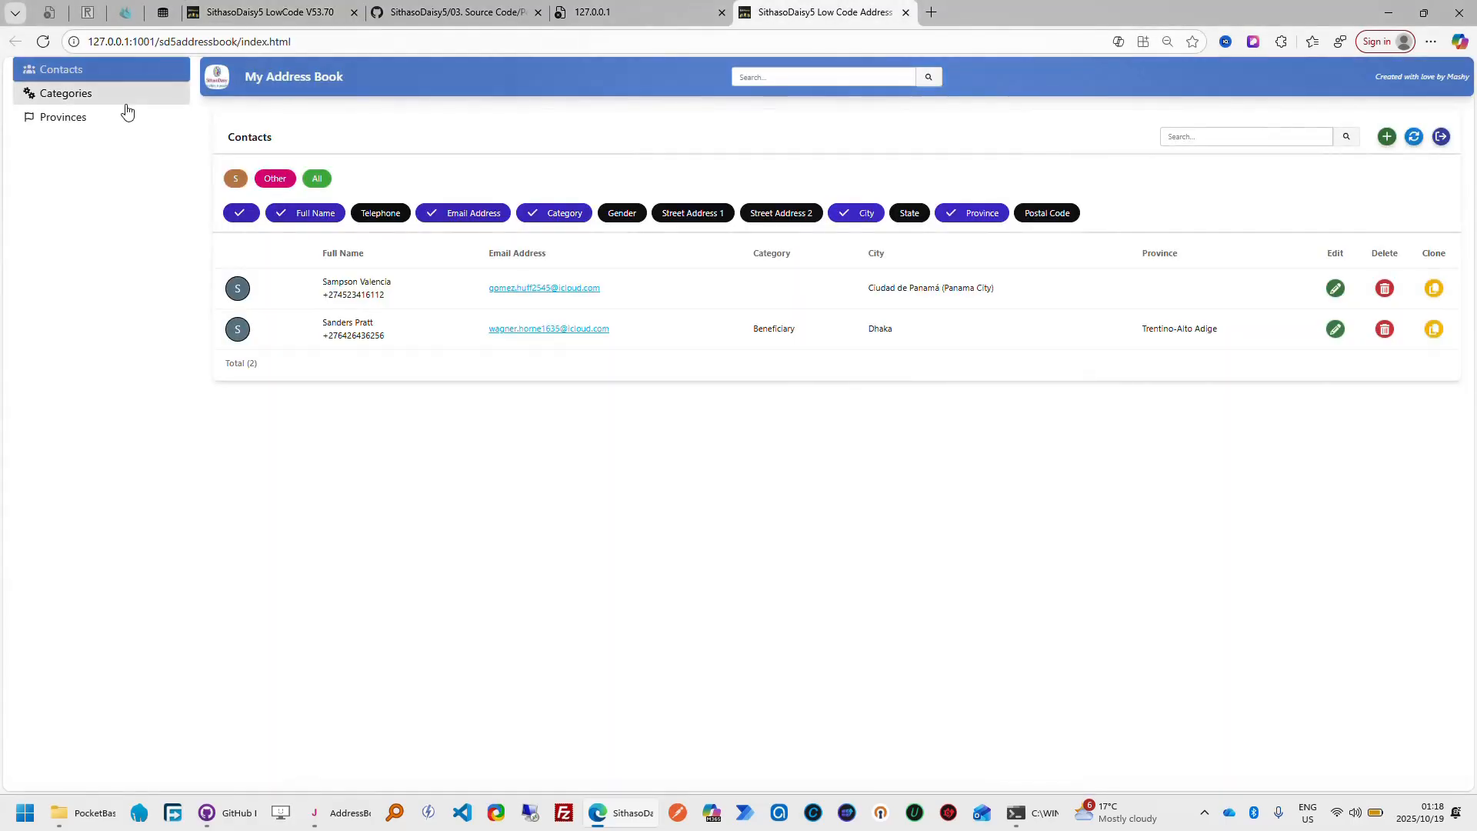
click(65, 104)
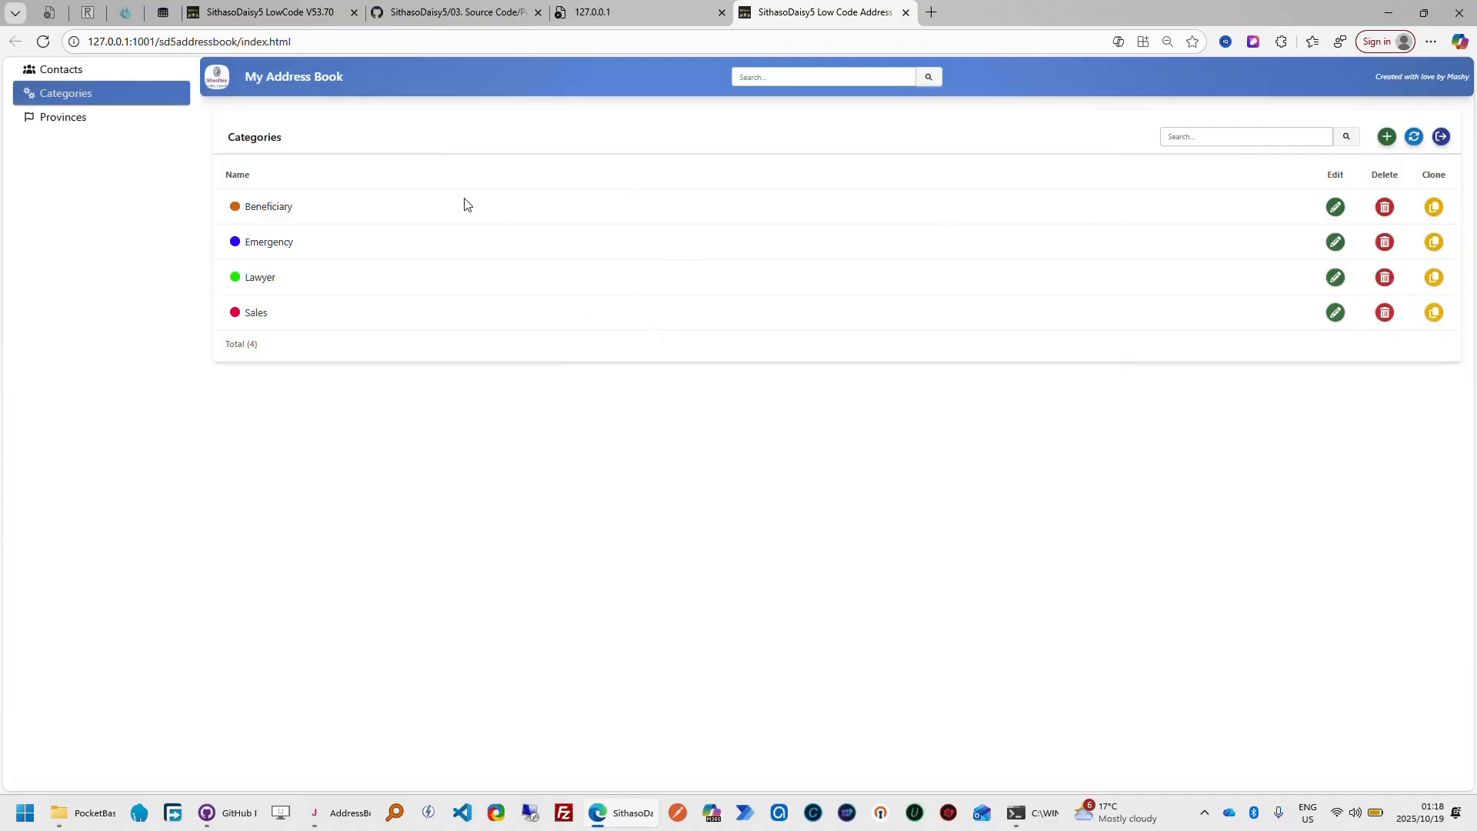
click(300, 14)
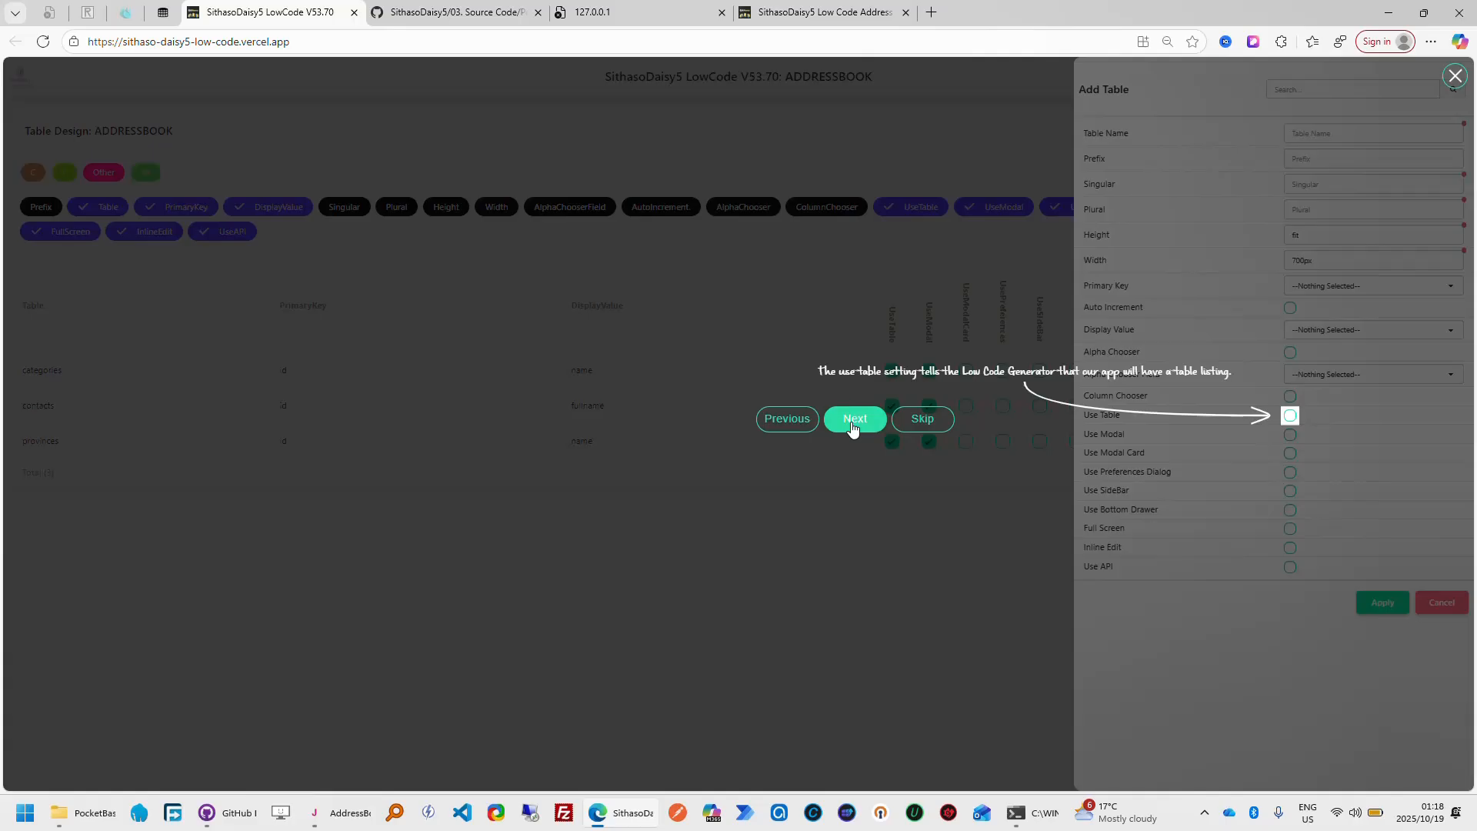
click(852, 423)
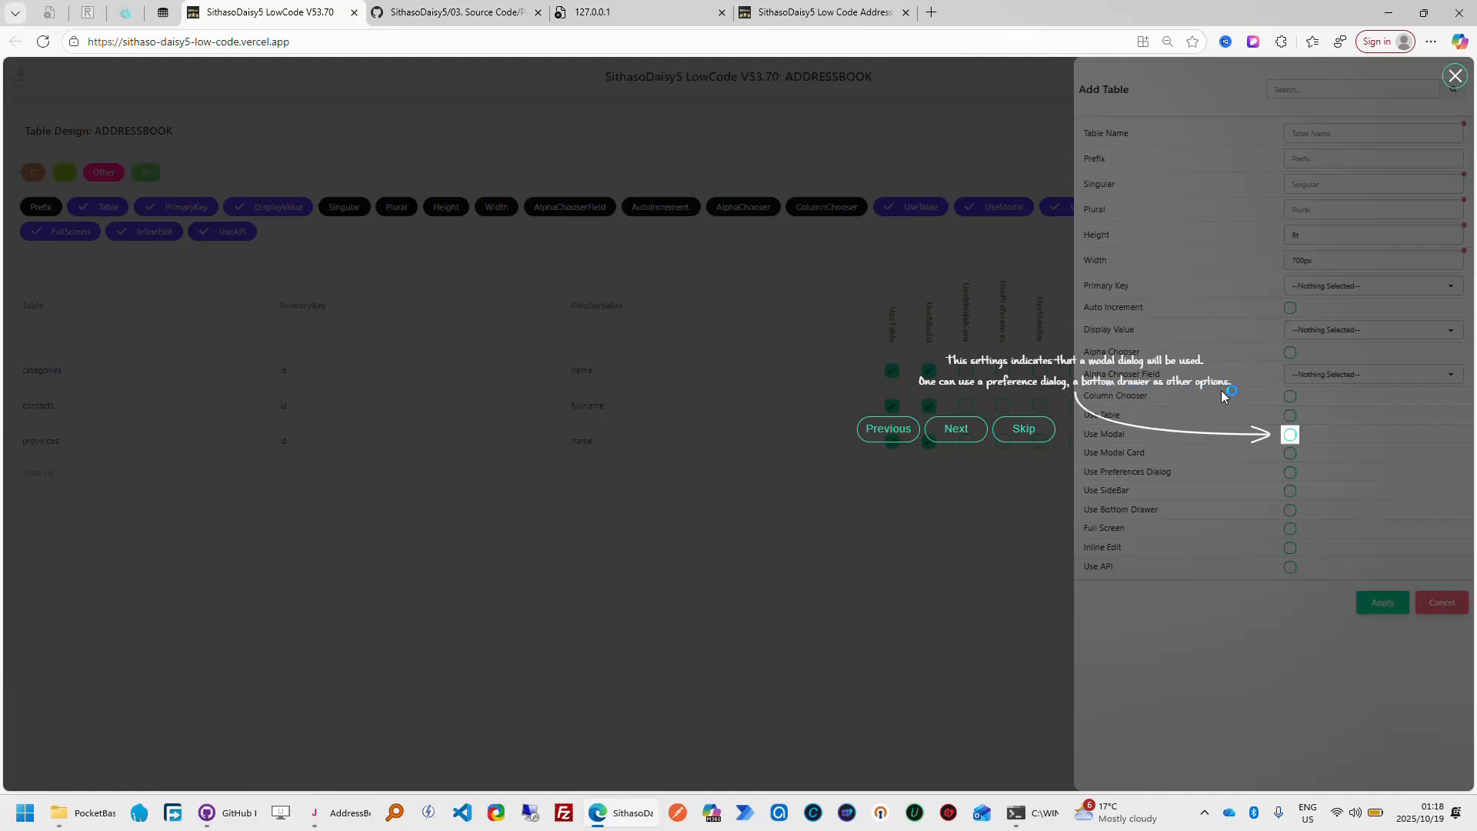
In My Address Book, open the Add Category form as an example of a modal dialog and dismiss it
click(845, 17)
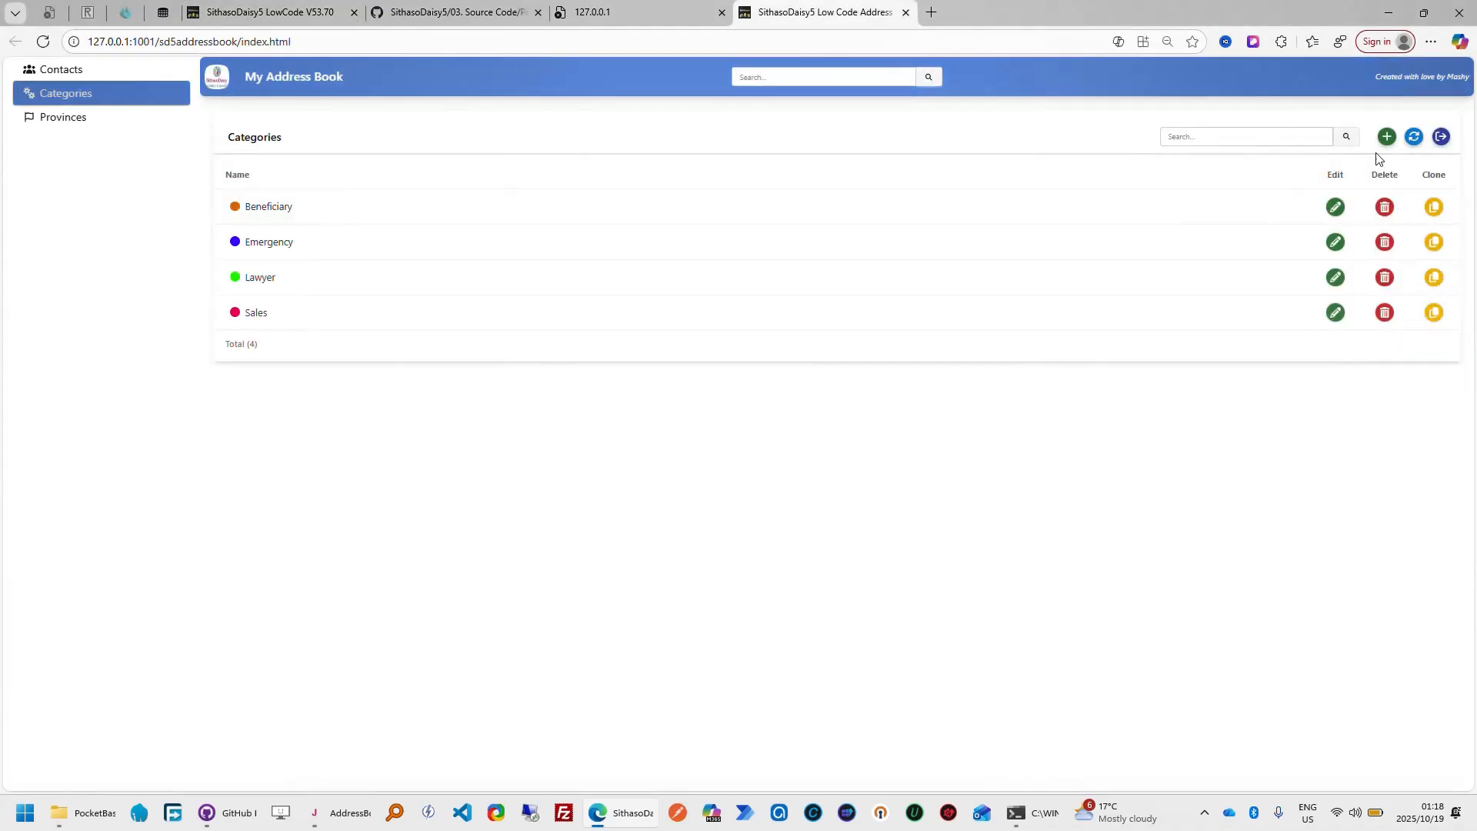
click(1387, 138)
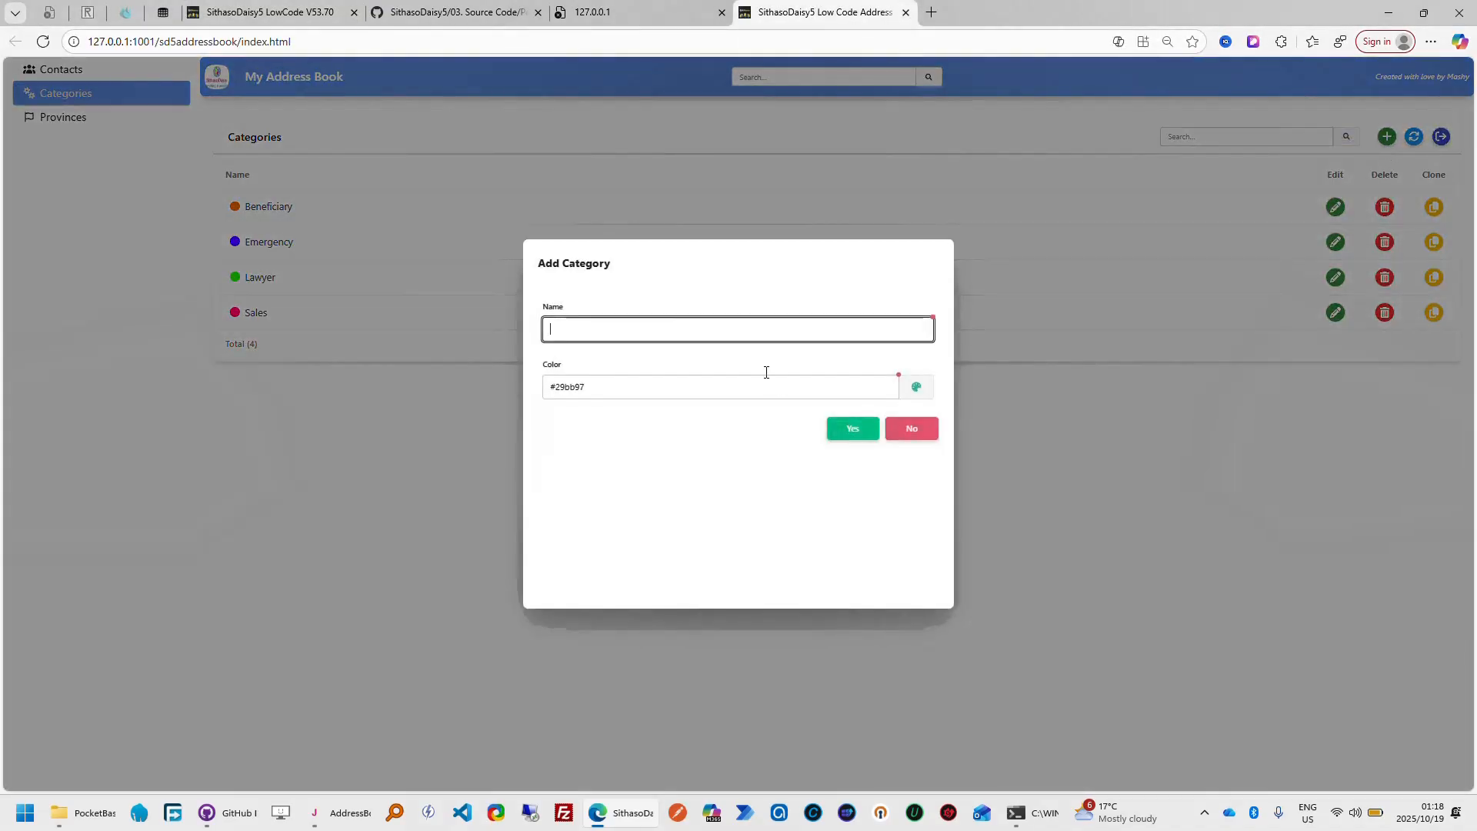
click(914, 430)
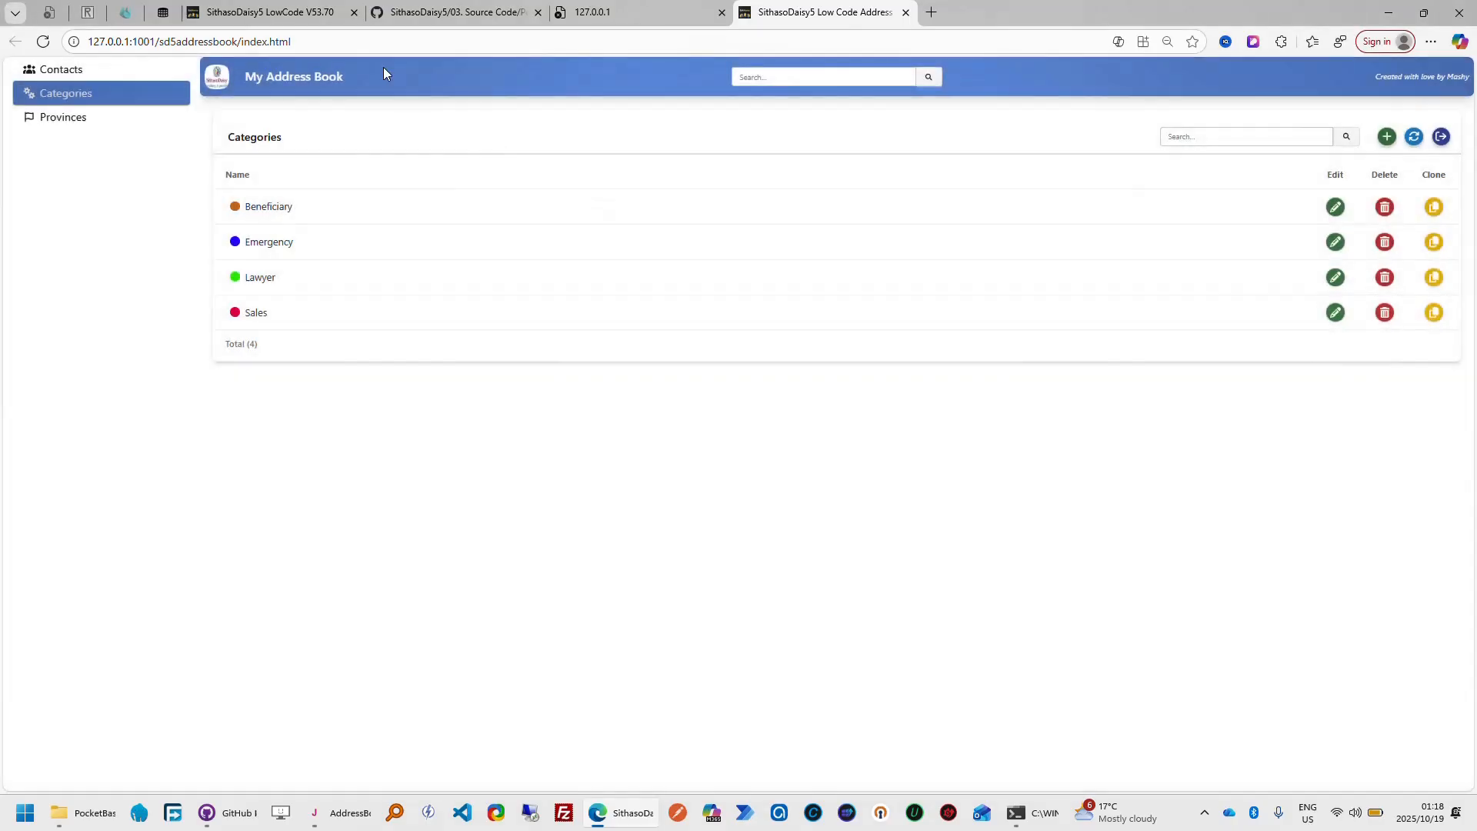
Return to the SithasoDaisy5 LowCode tour and follow it through Use Modal Card, Use Preferences Dialog, Use SideBar and Use Bottom Drawer
click(300, 11)
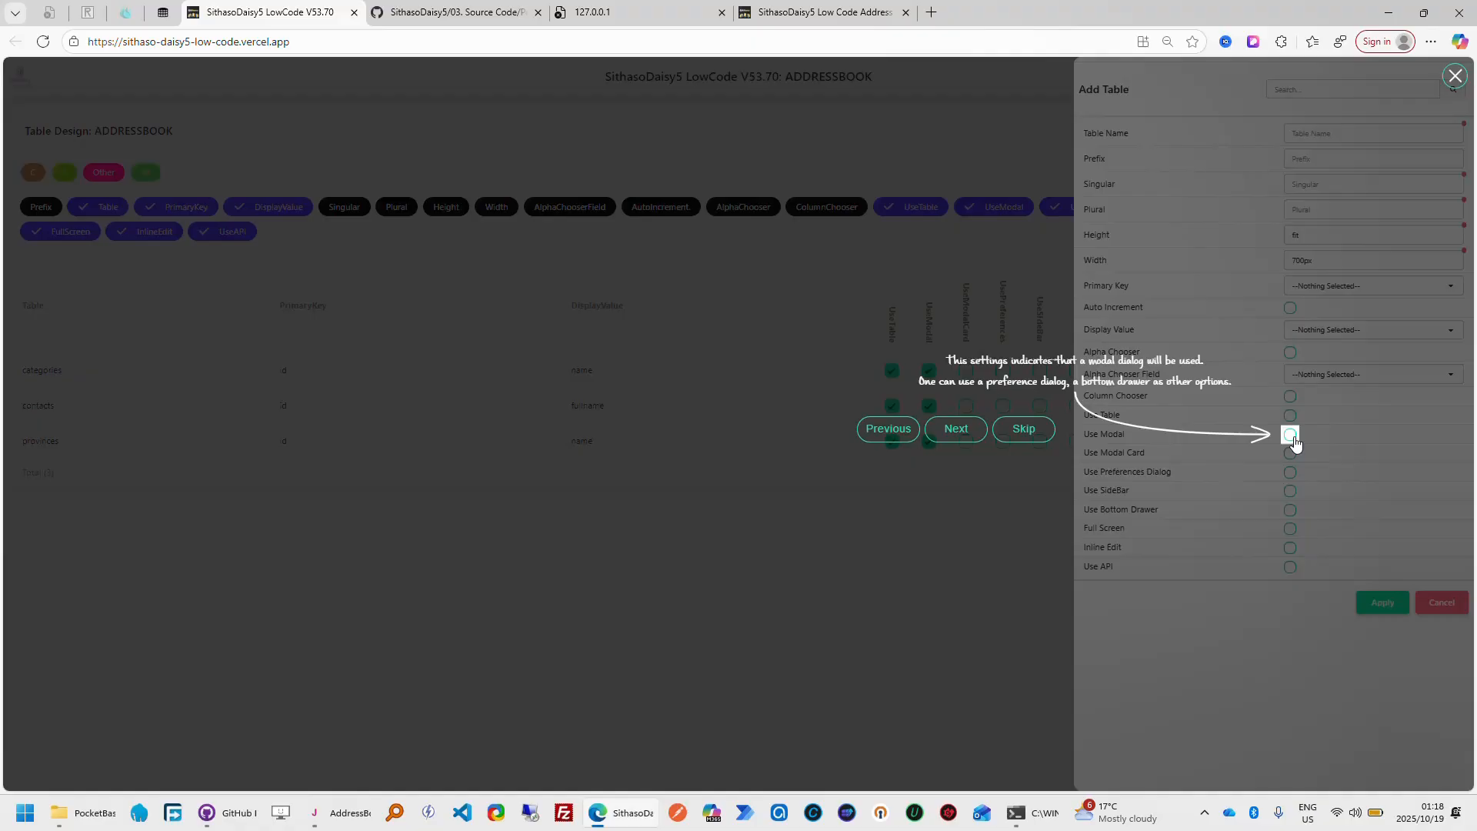
click(952, 431)
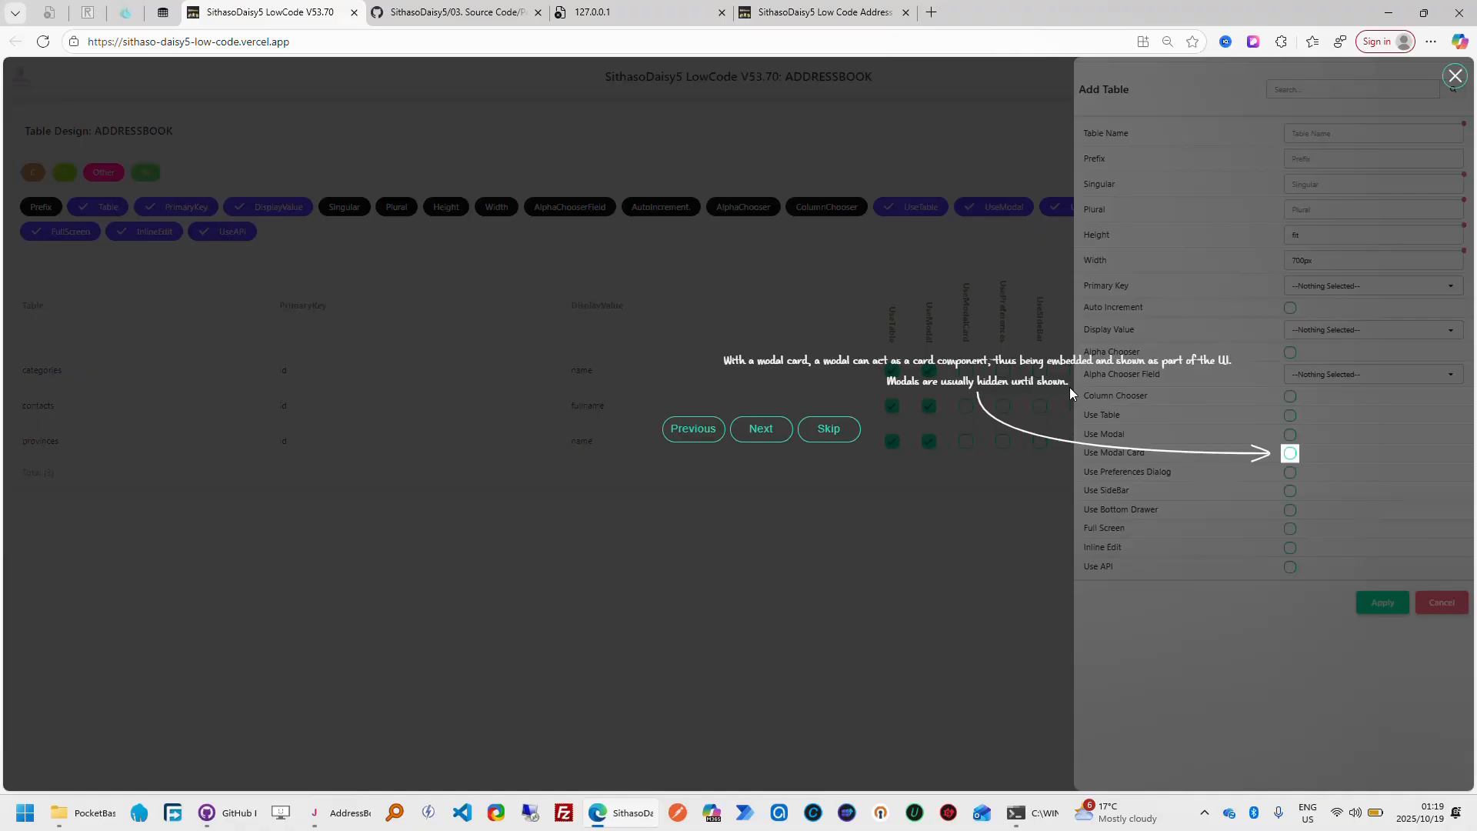
click(761, 429)
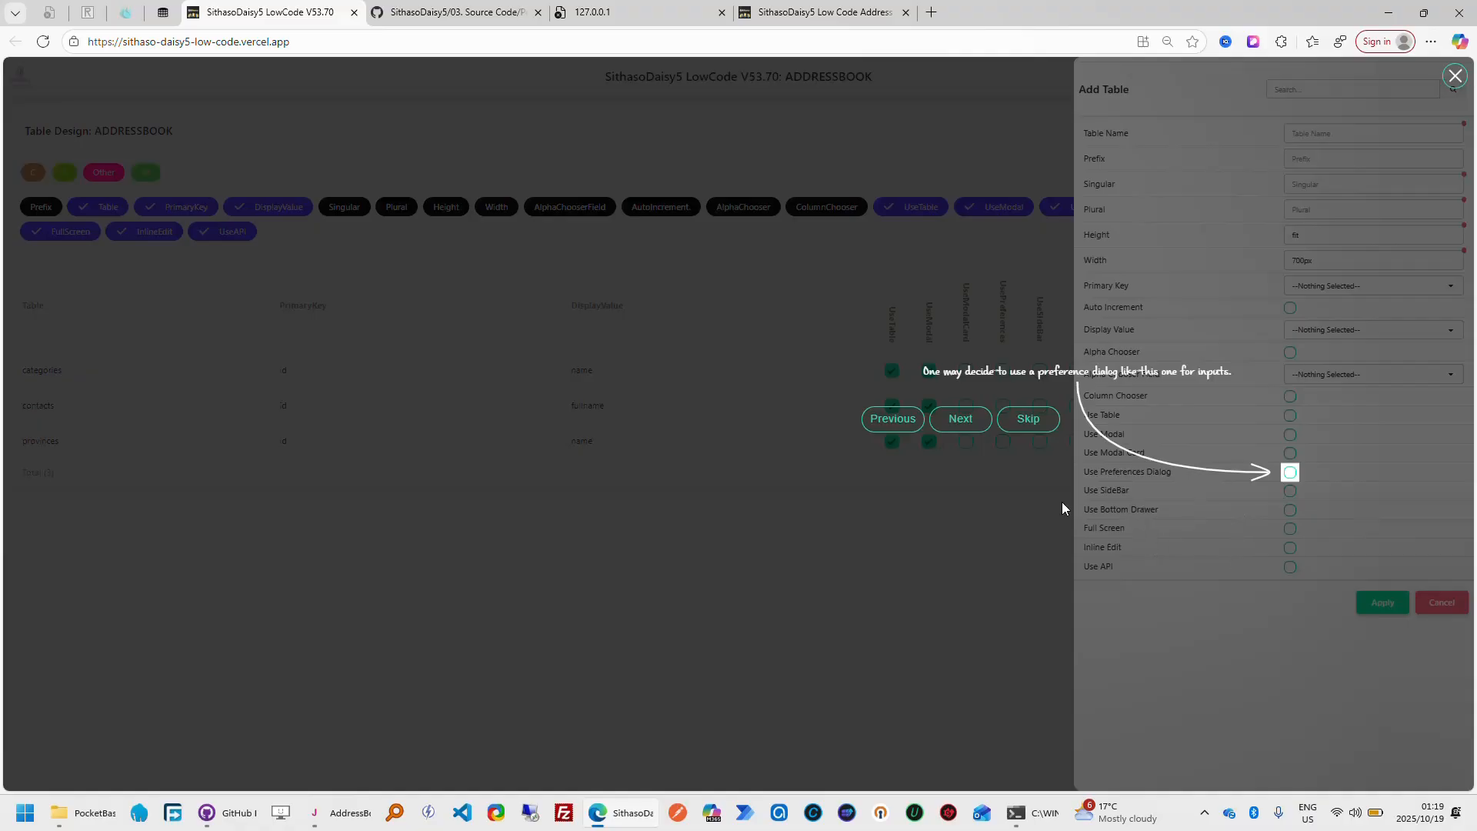
click(967, 423)
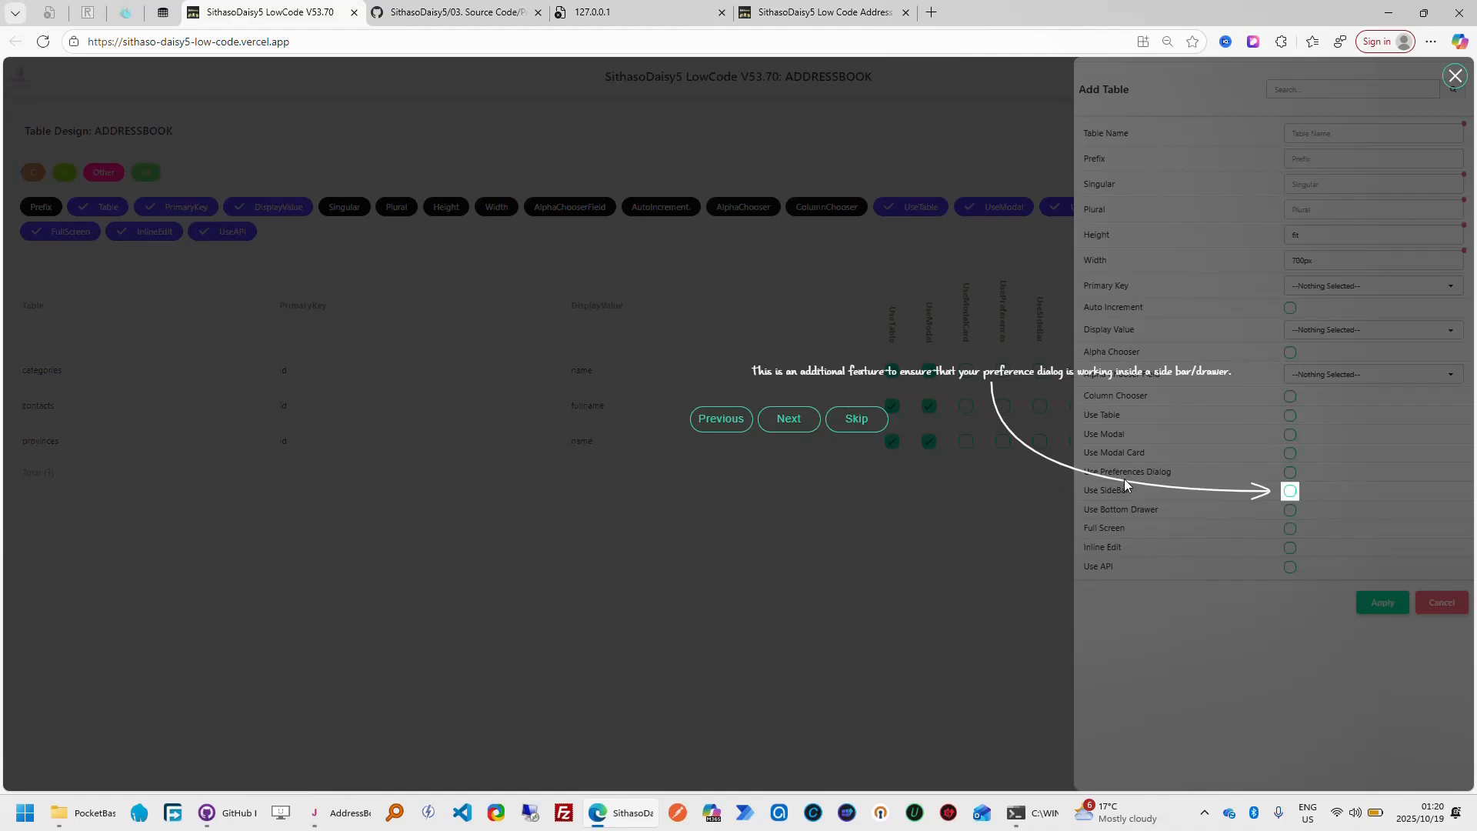
click(792, 422)
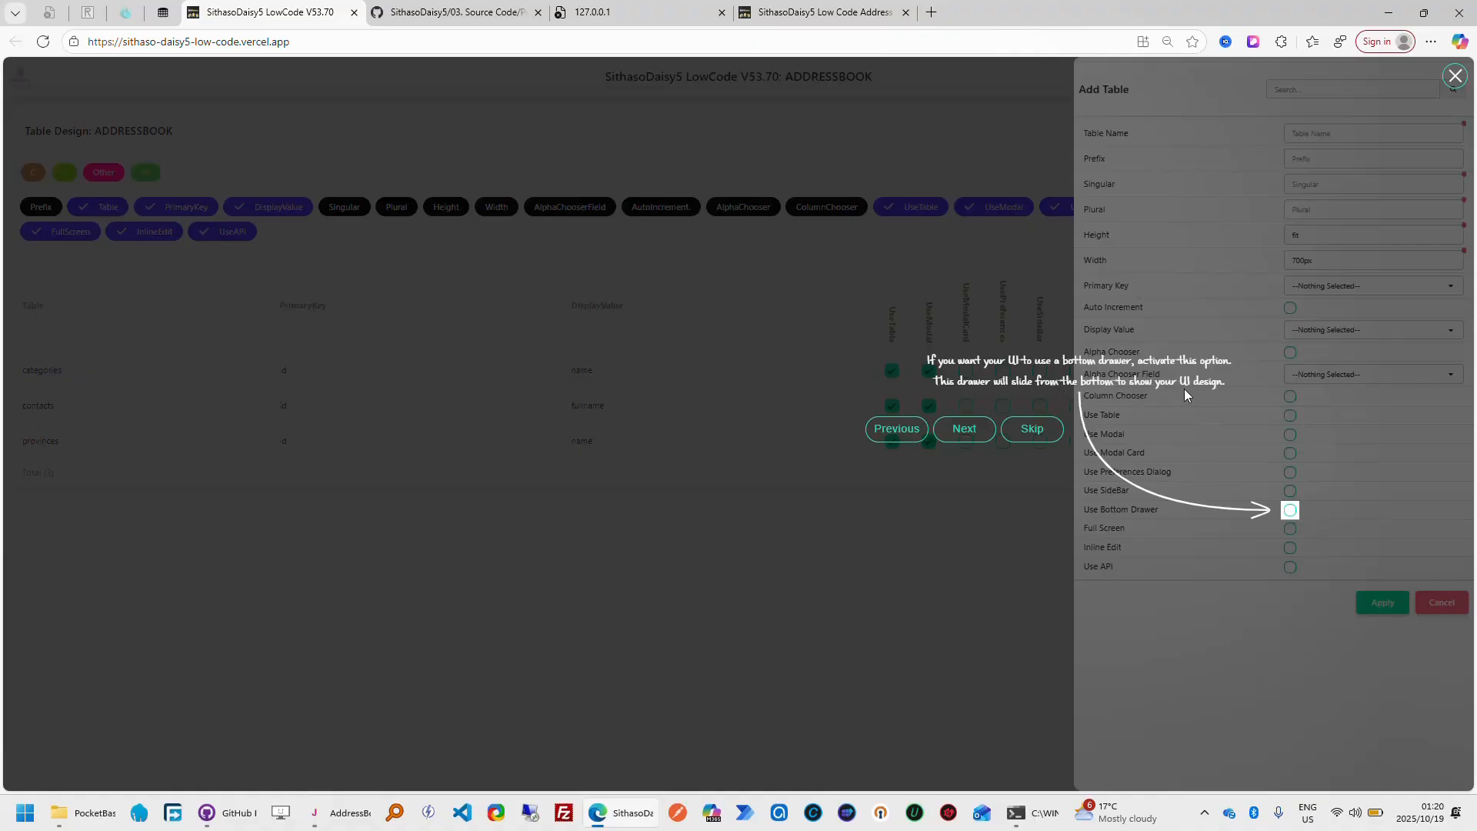
Follow the tour through the Full Screen, Inline Edit and Use API settings to the explanation of saving the table details
click(973, 437)
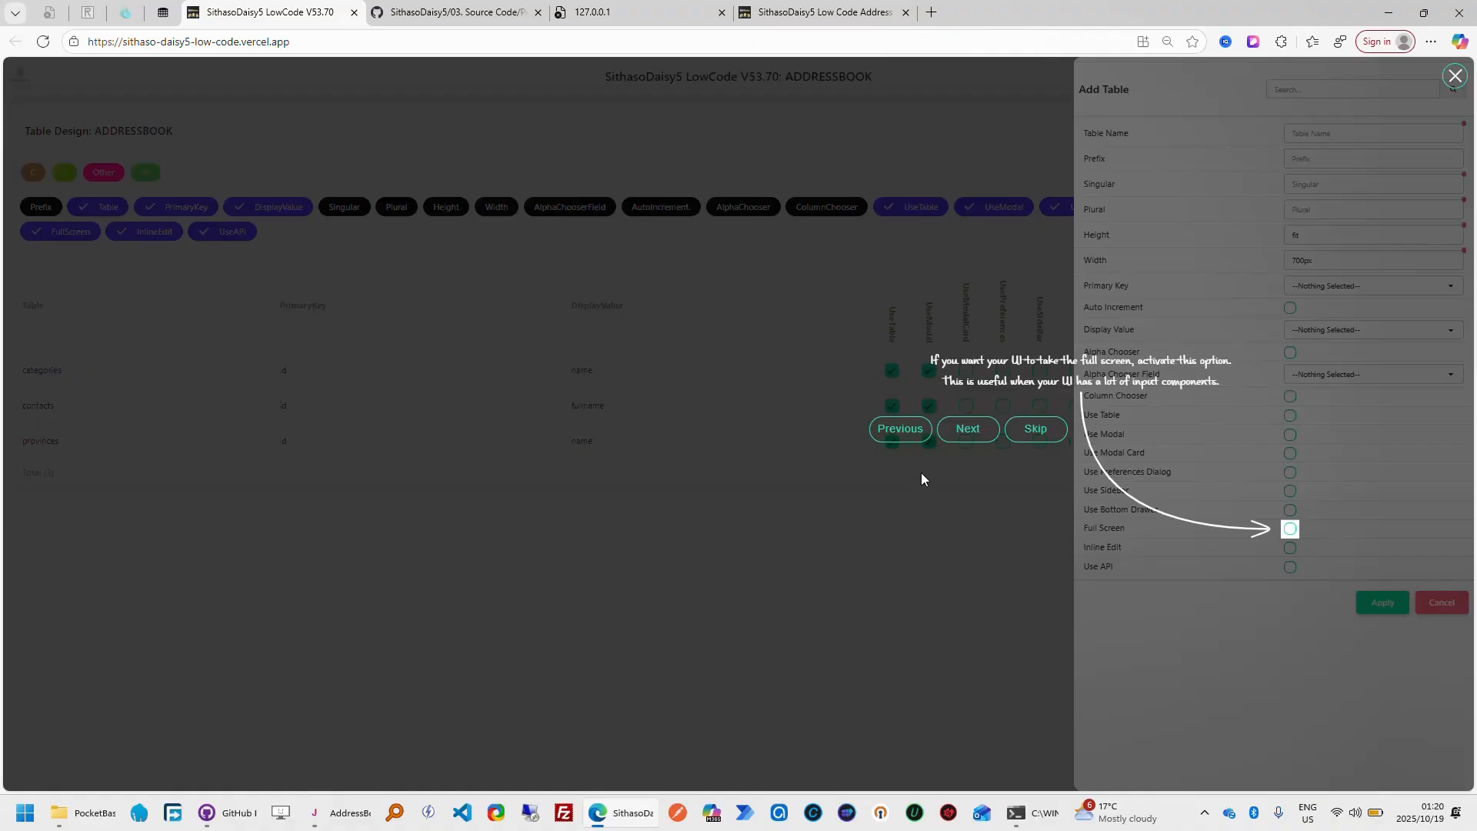
click(970, 435)
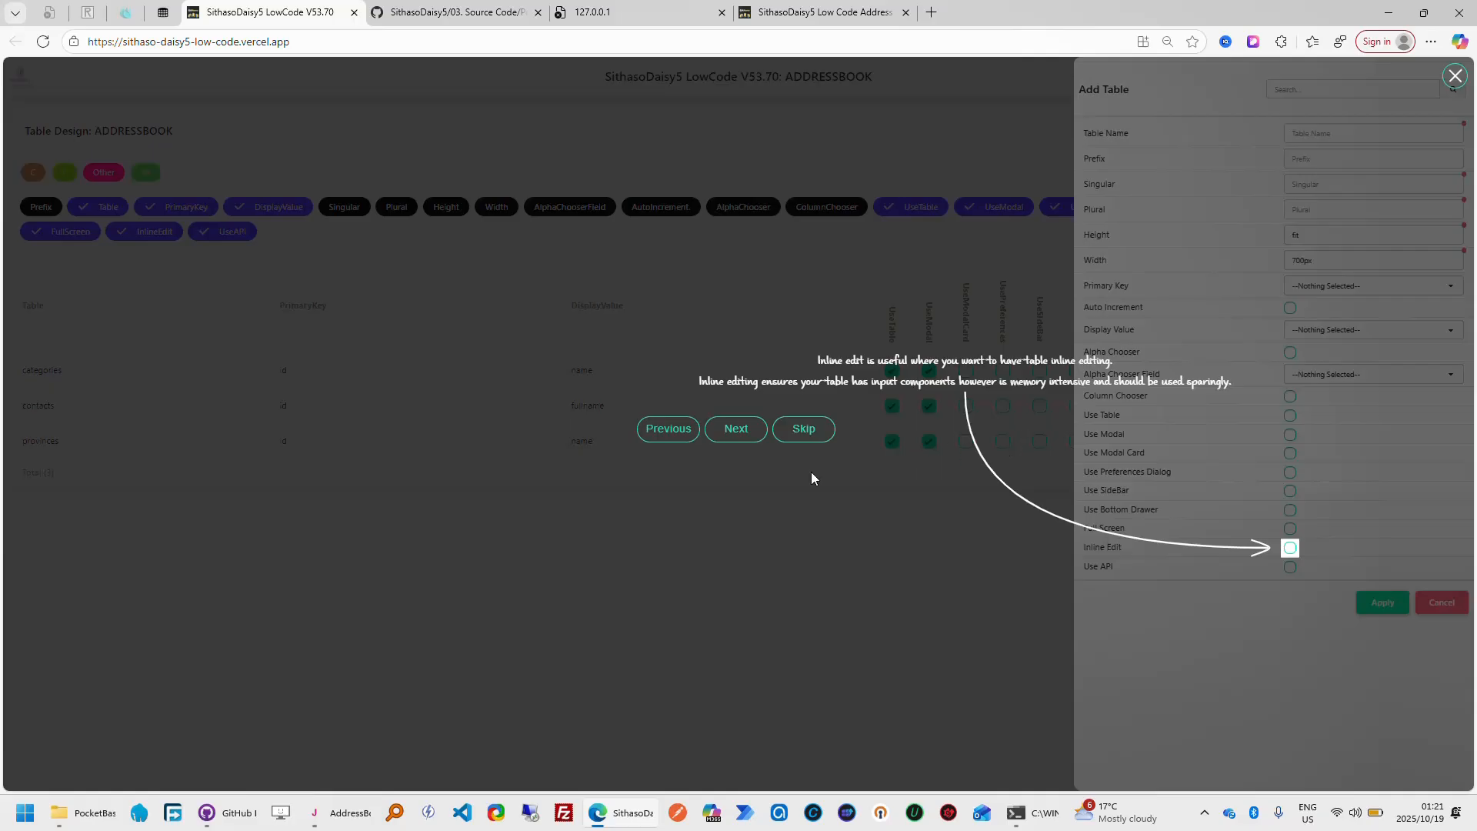
click(736, 430)
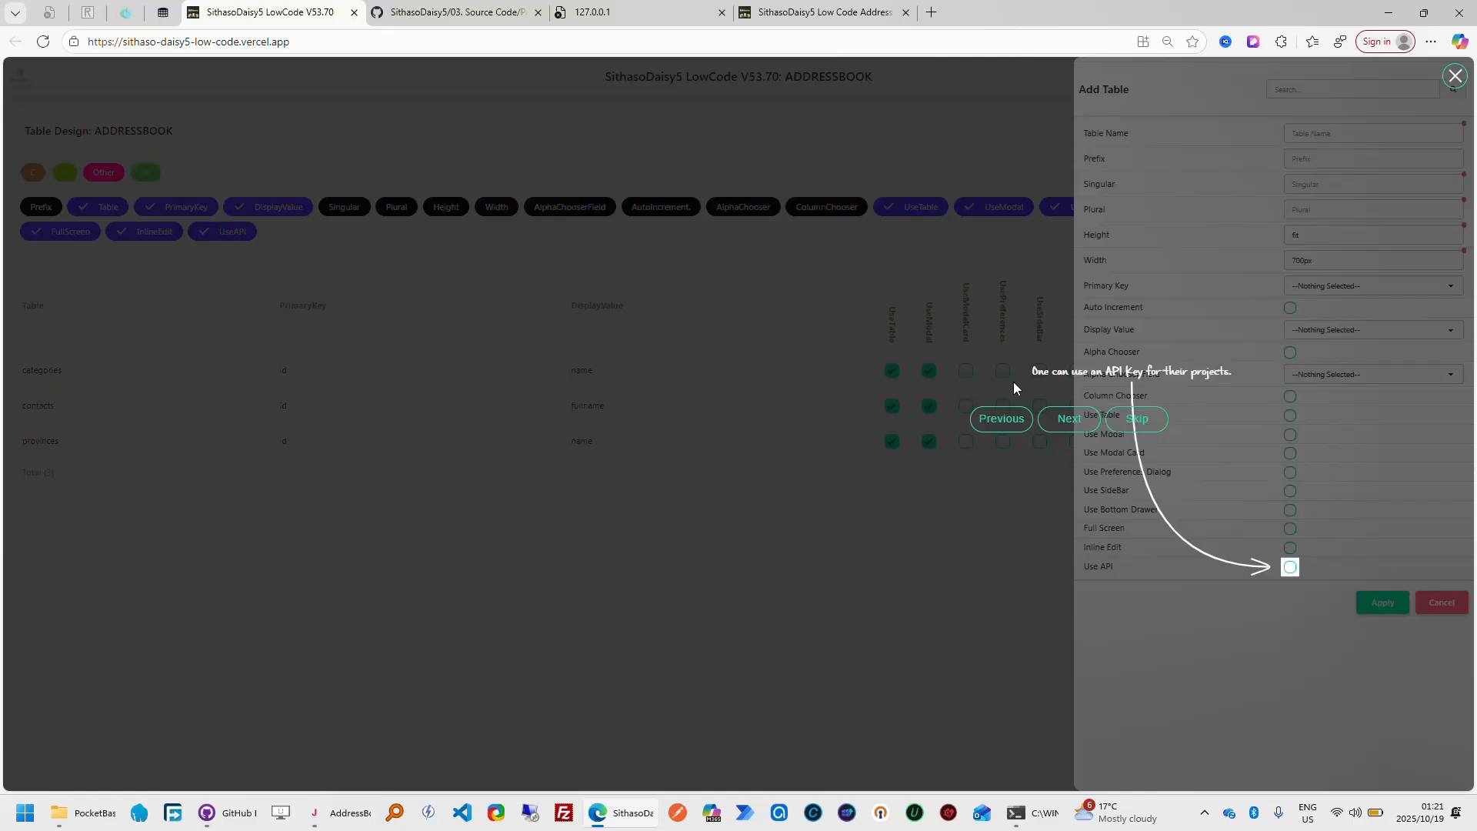
click(1069, 425)
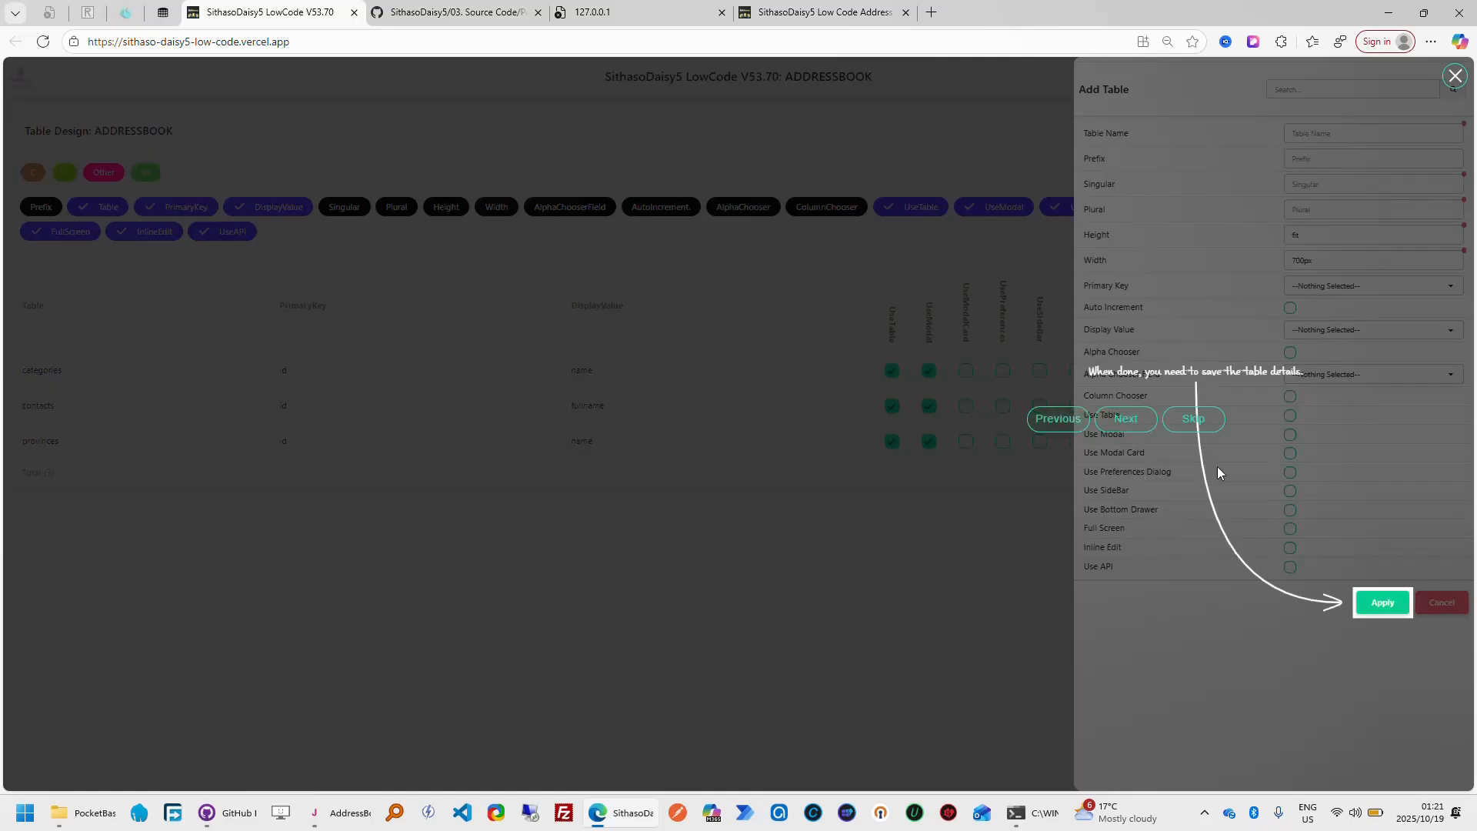
Follow the tour to cancel the Add Table form, and show the Singular and Plural columns in the ADDRESSBOOK tables listing
click(1136, 426)
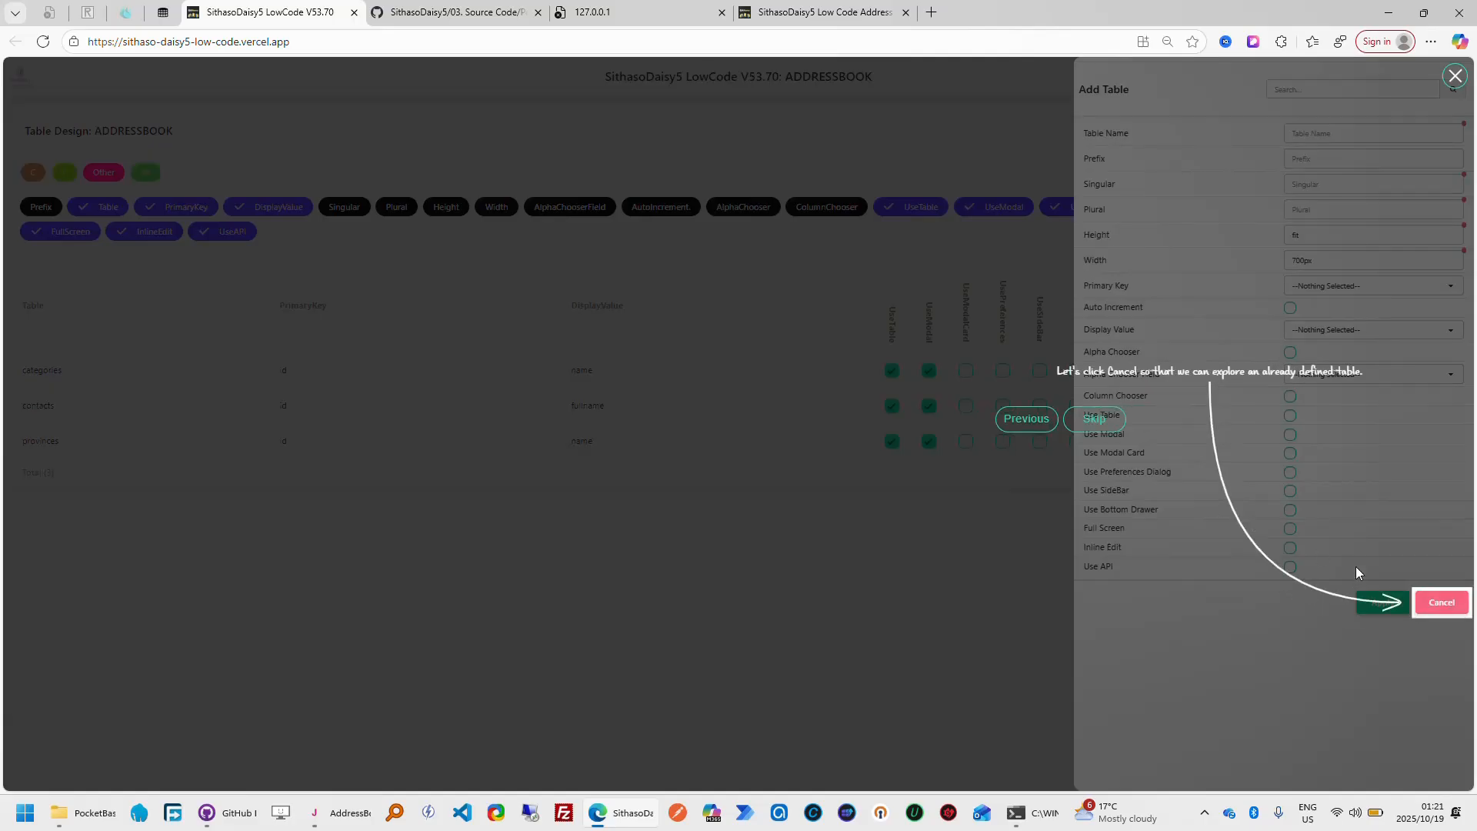
click(1442, 602)
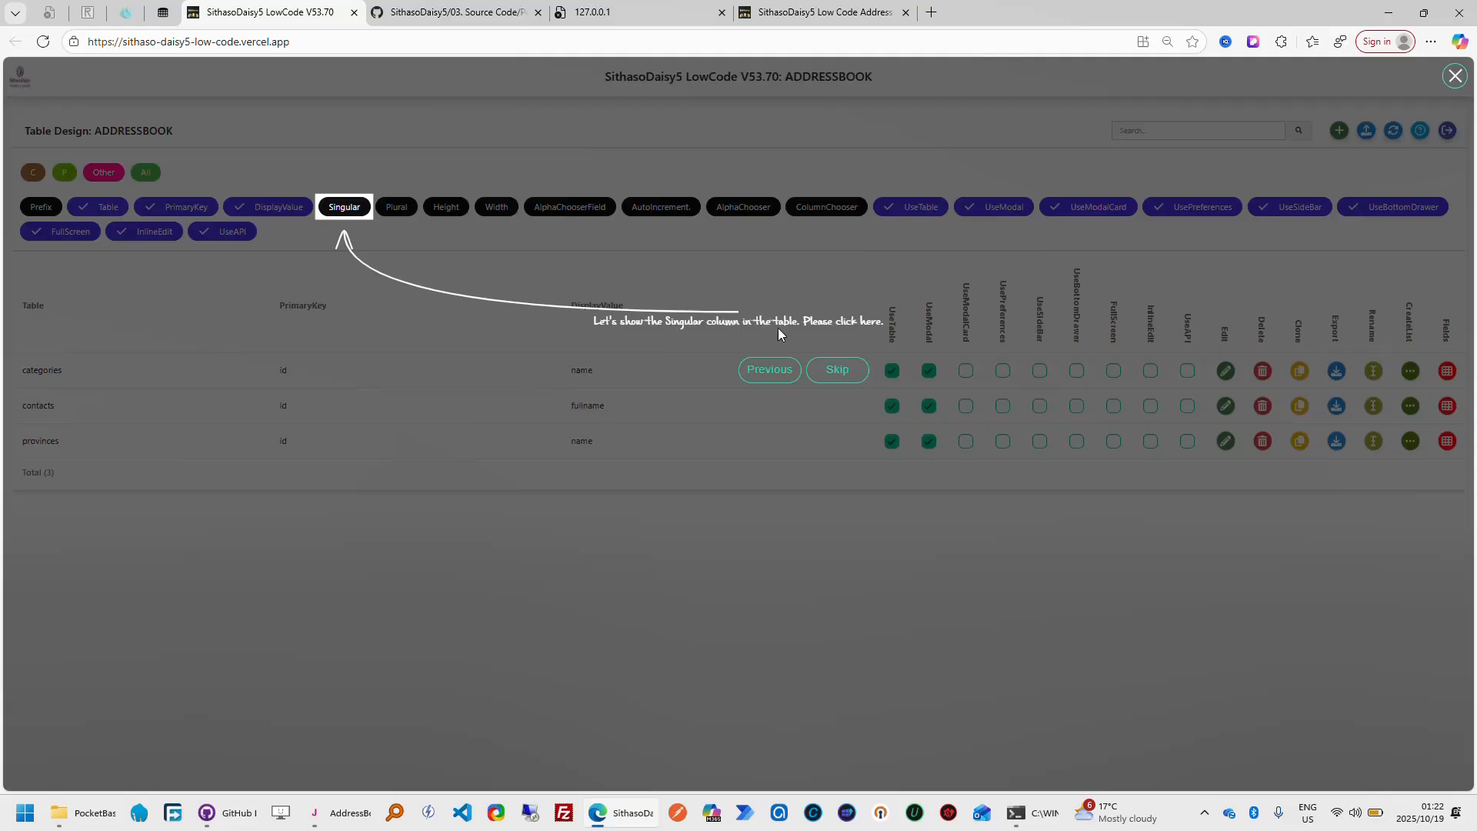
click(352, 212)
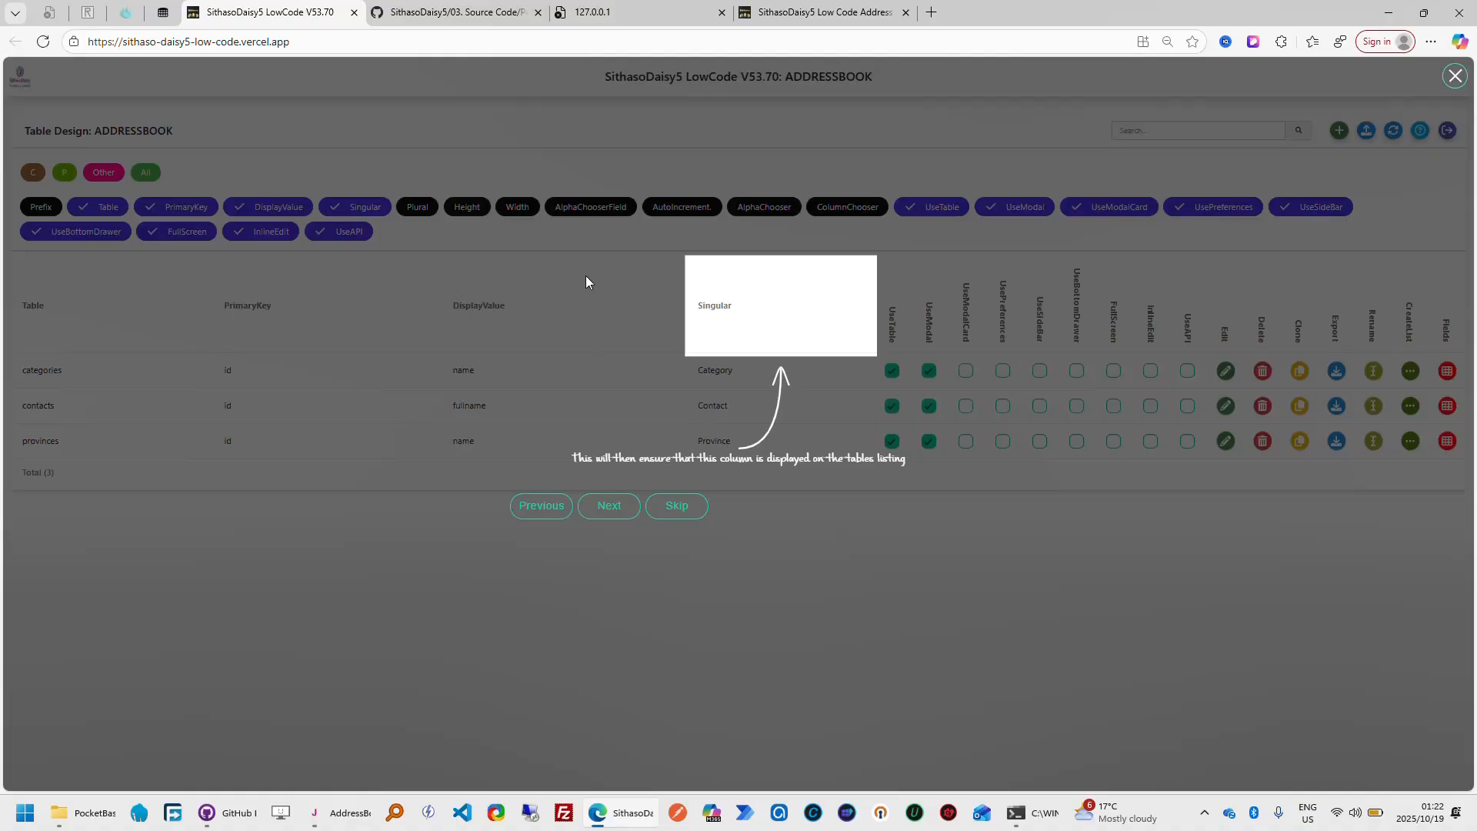
click(610, 509)
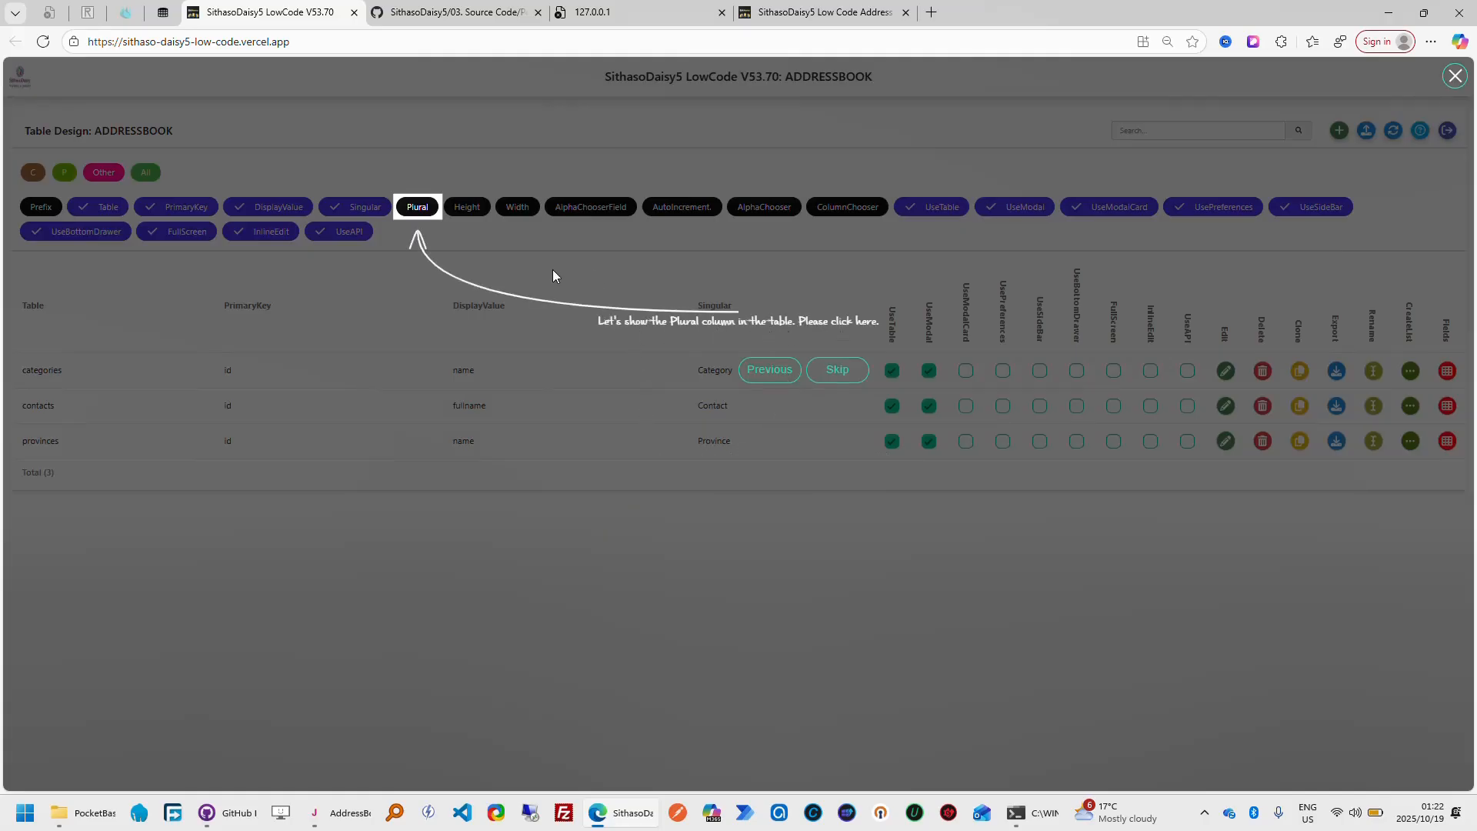
click(419, 208)
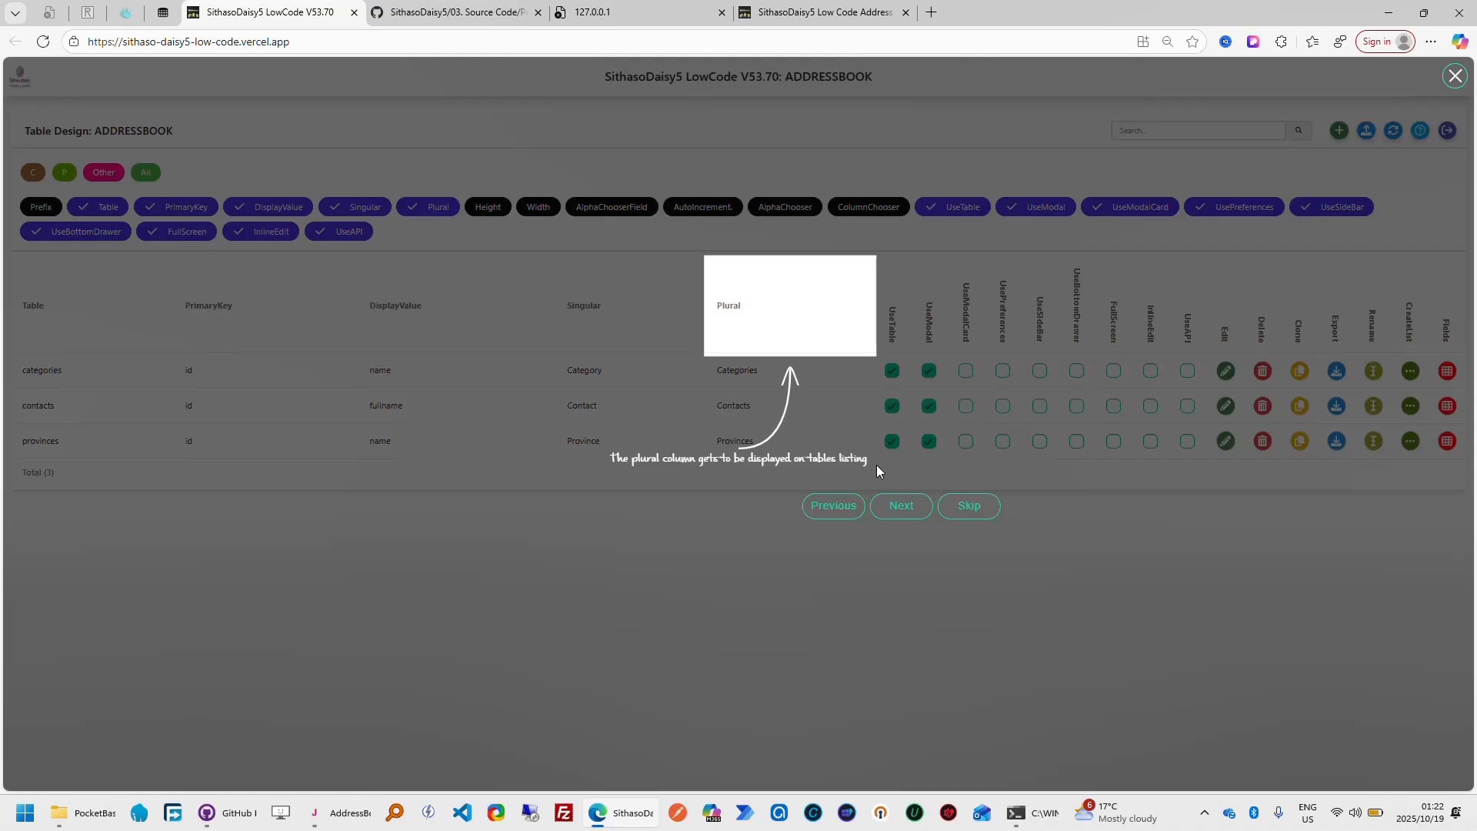
click(901, 506)
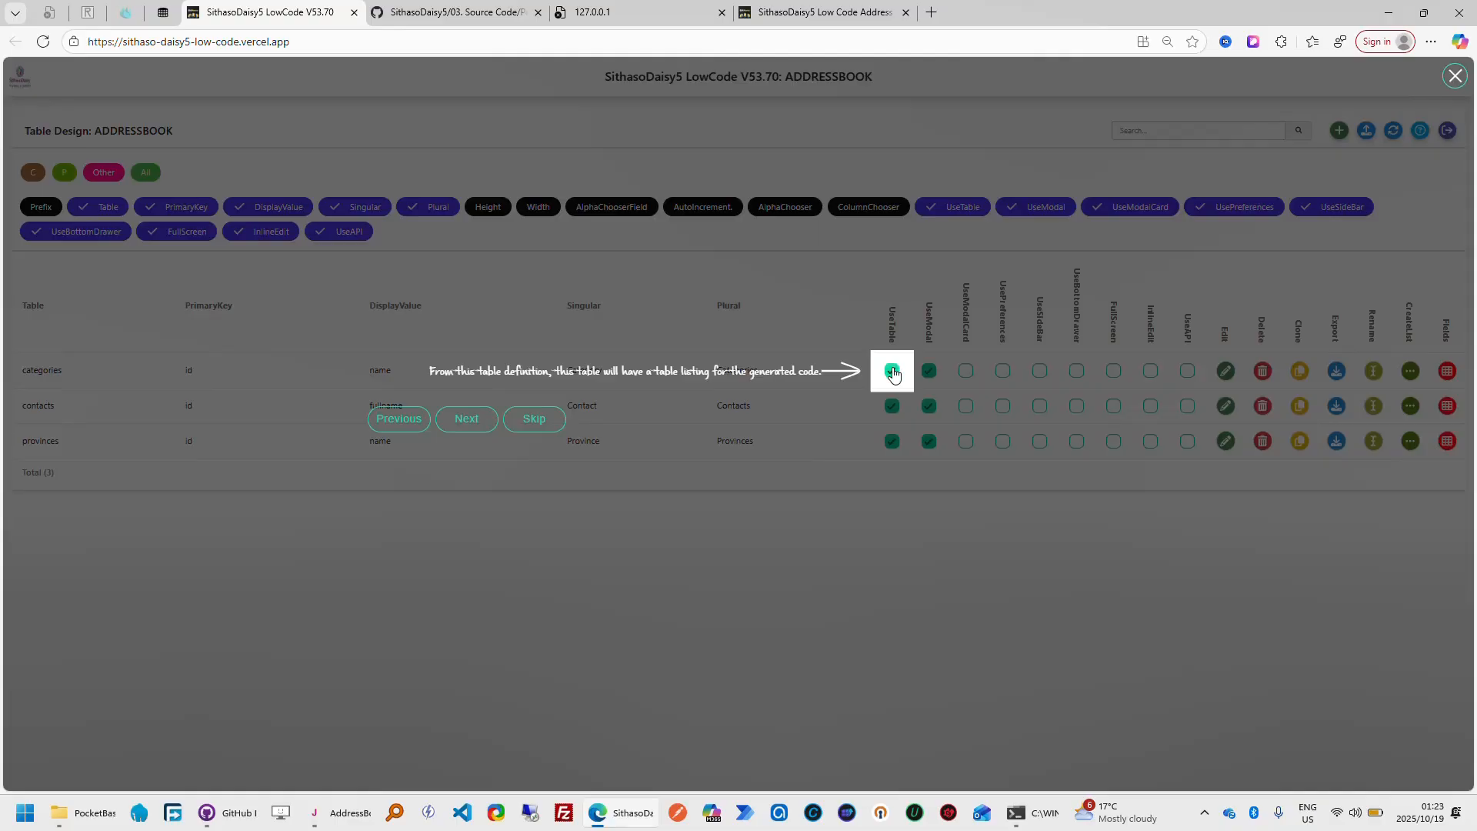
Advance the tour to the categories table's UseModal setting, and view the Add and Edit Category modals in My Address Book without saving
click(467, 421)
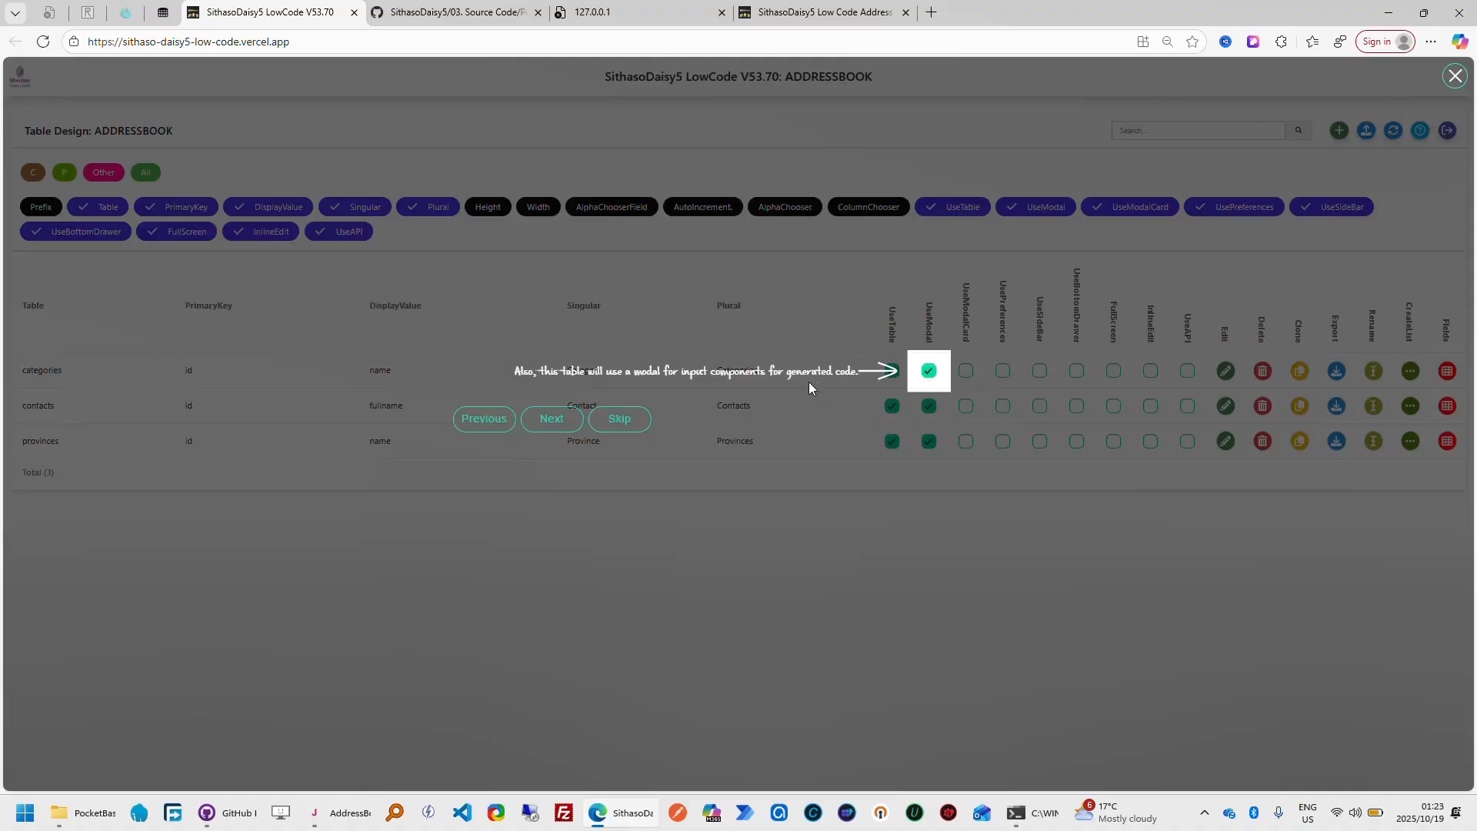
click(847, 17)
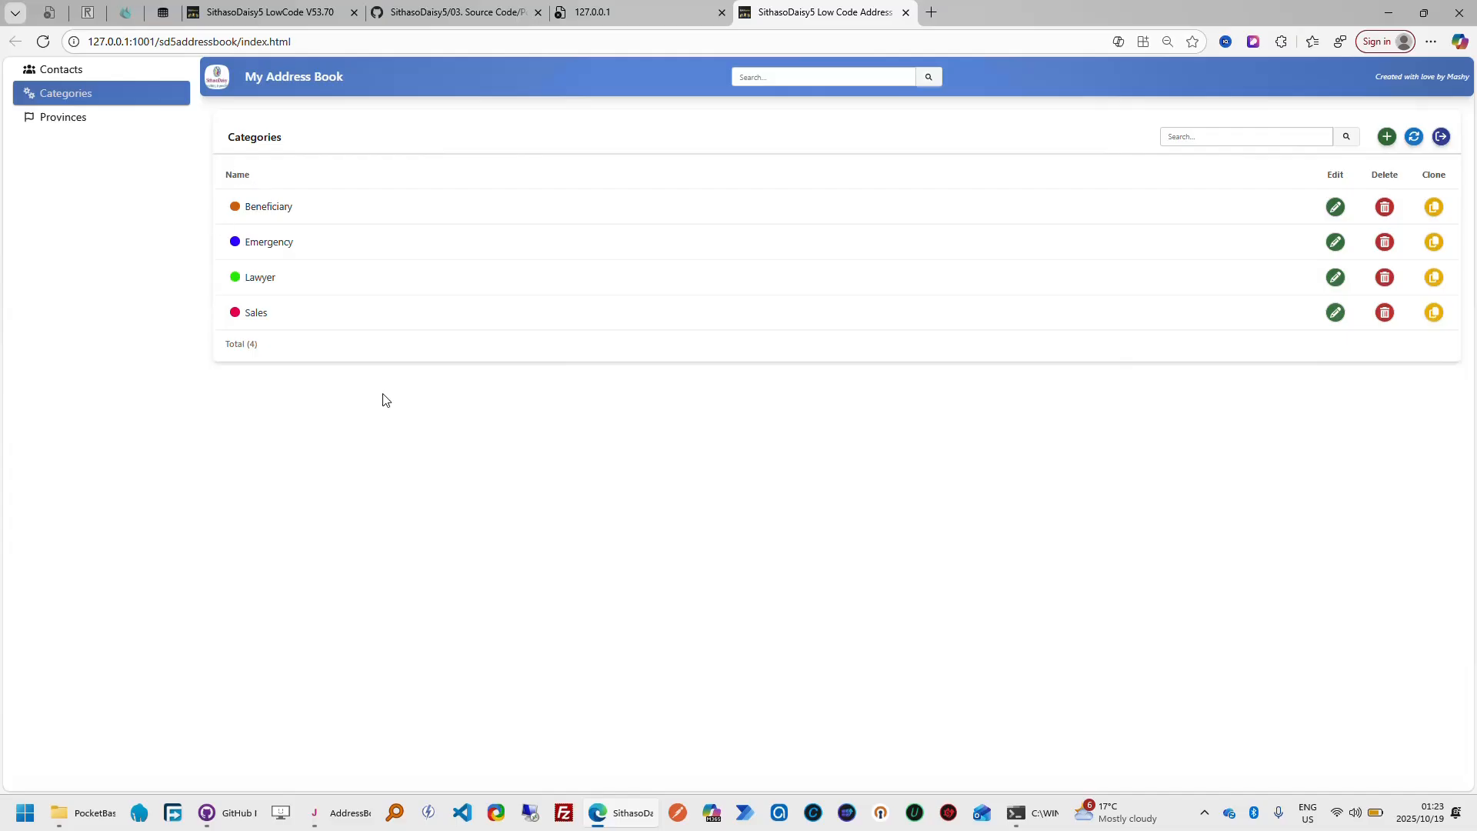
click(1386, 139)
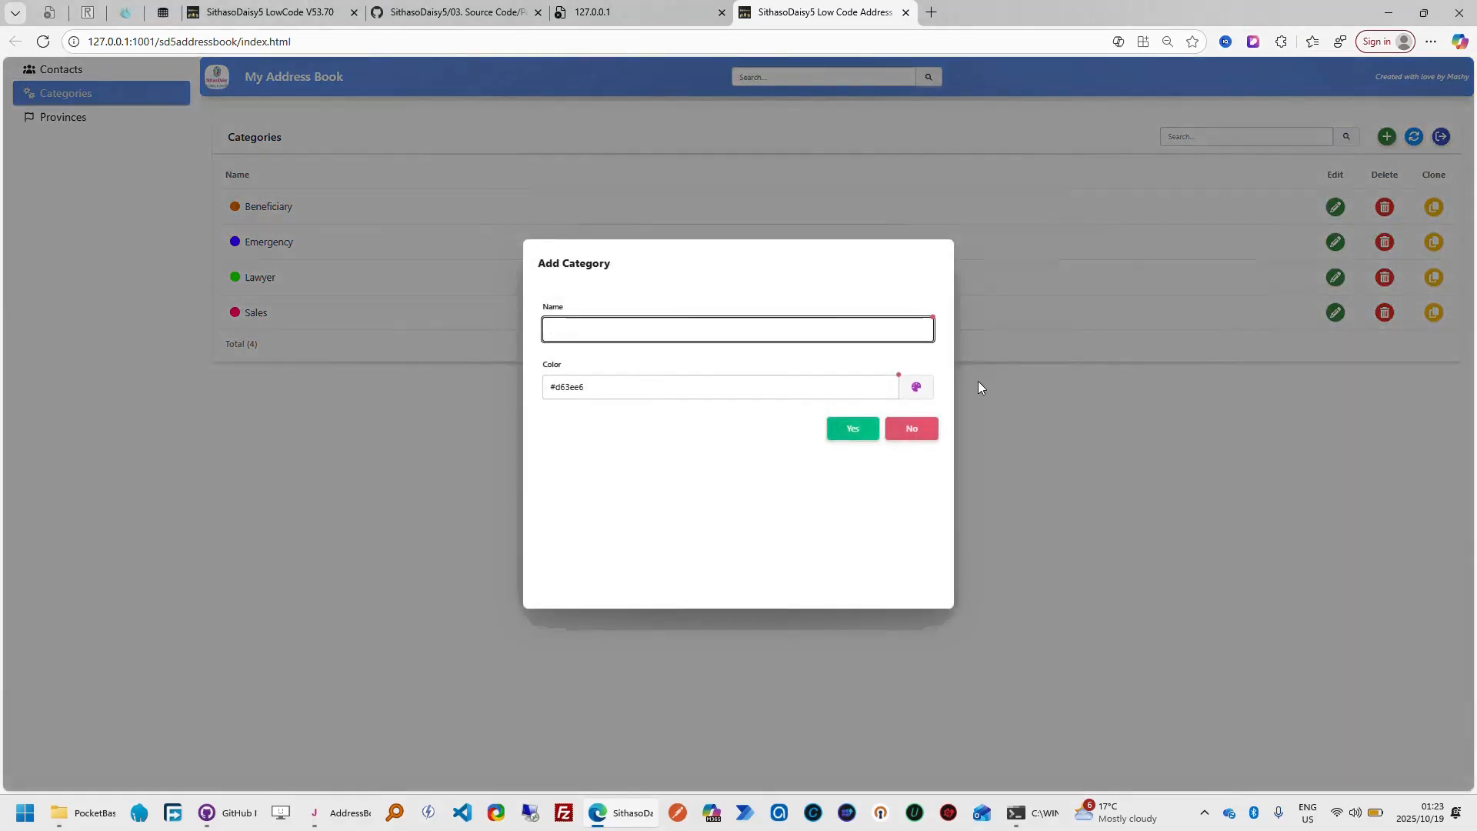
click(913, 428)
click(1335, 207)
click(919, 442)
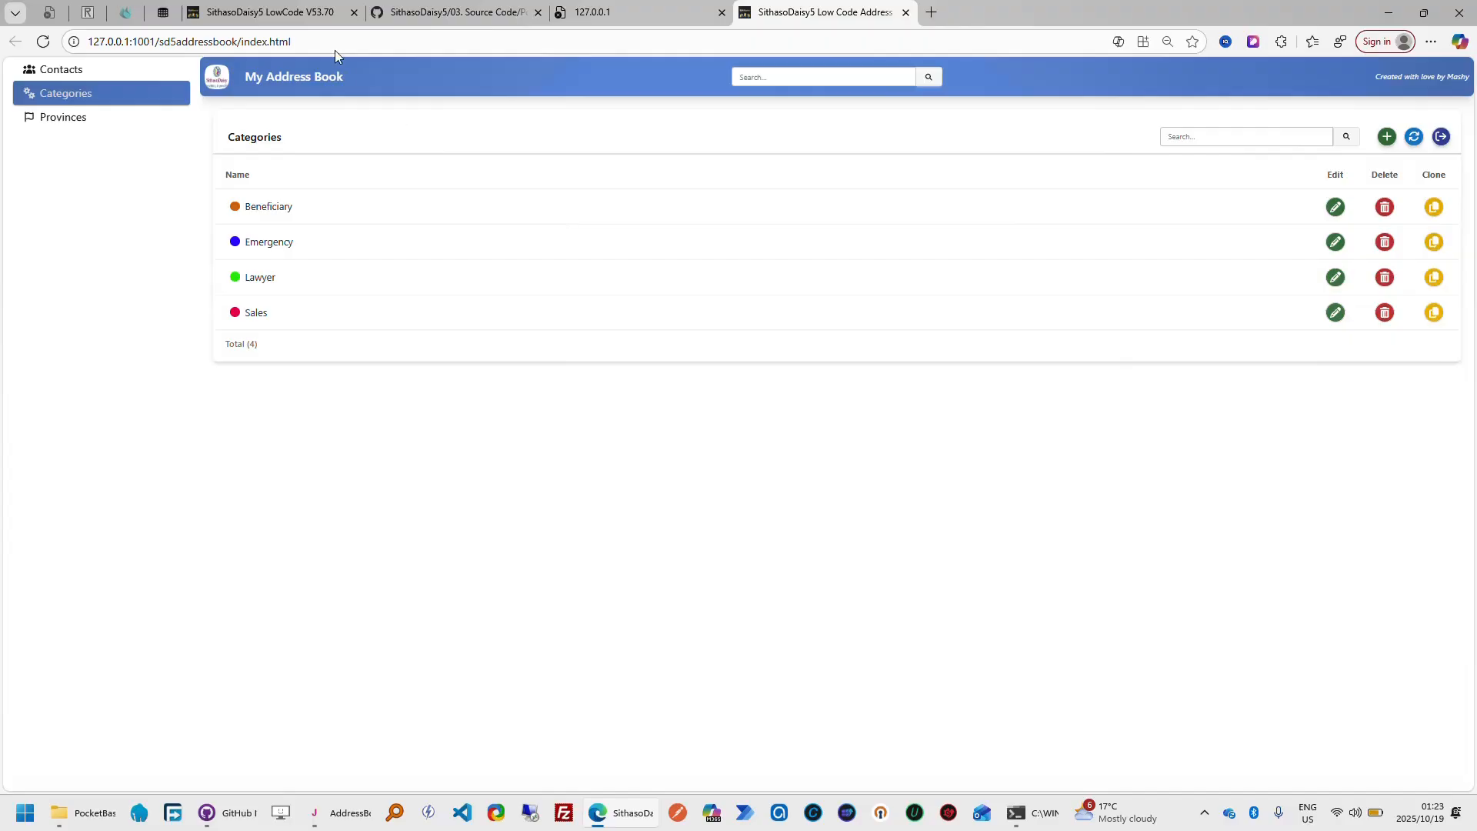
Return to the SithasoDaisy5 LowCode tour, open the categories table definition for editing and advance to its Table Name
click(308, 17)
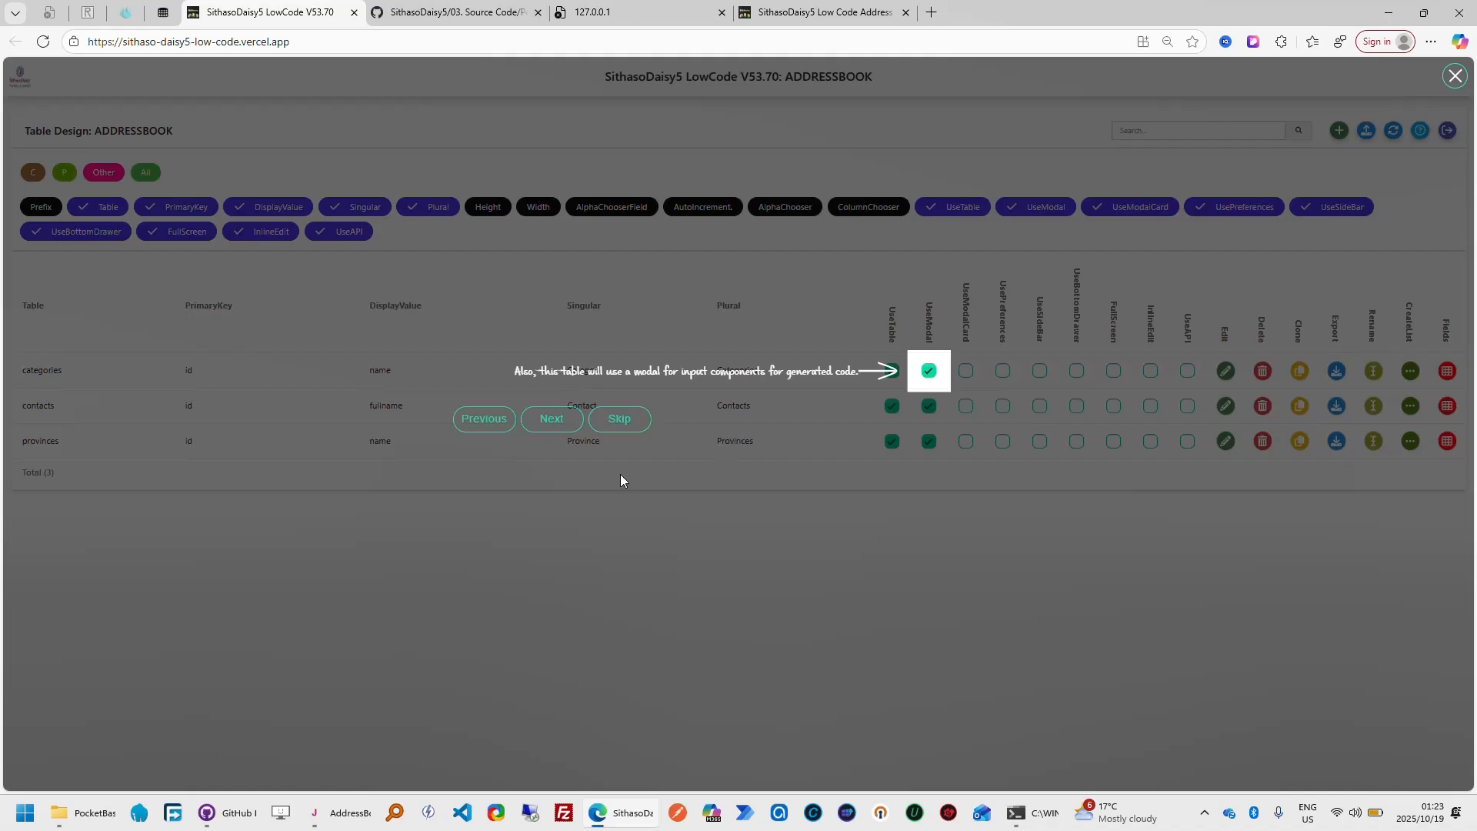
click(552, 421)
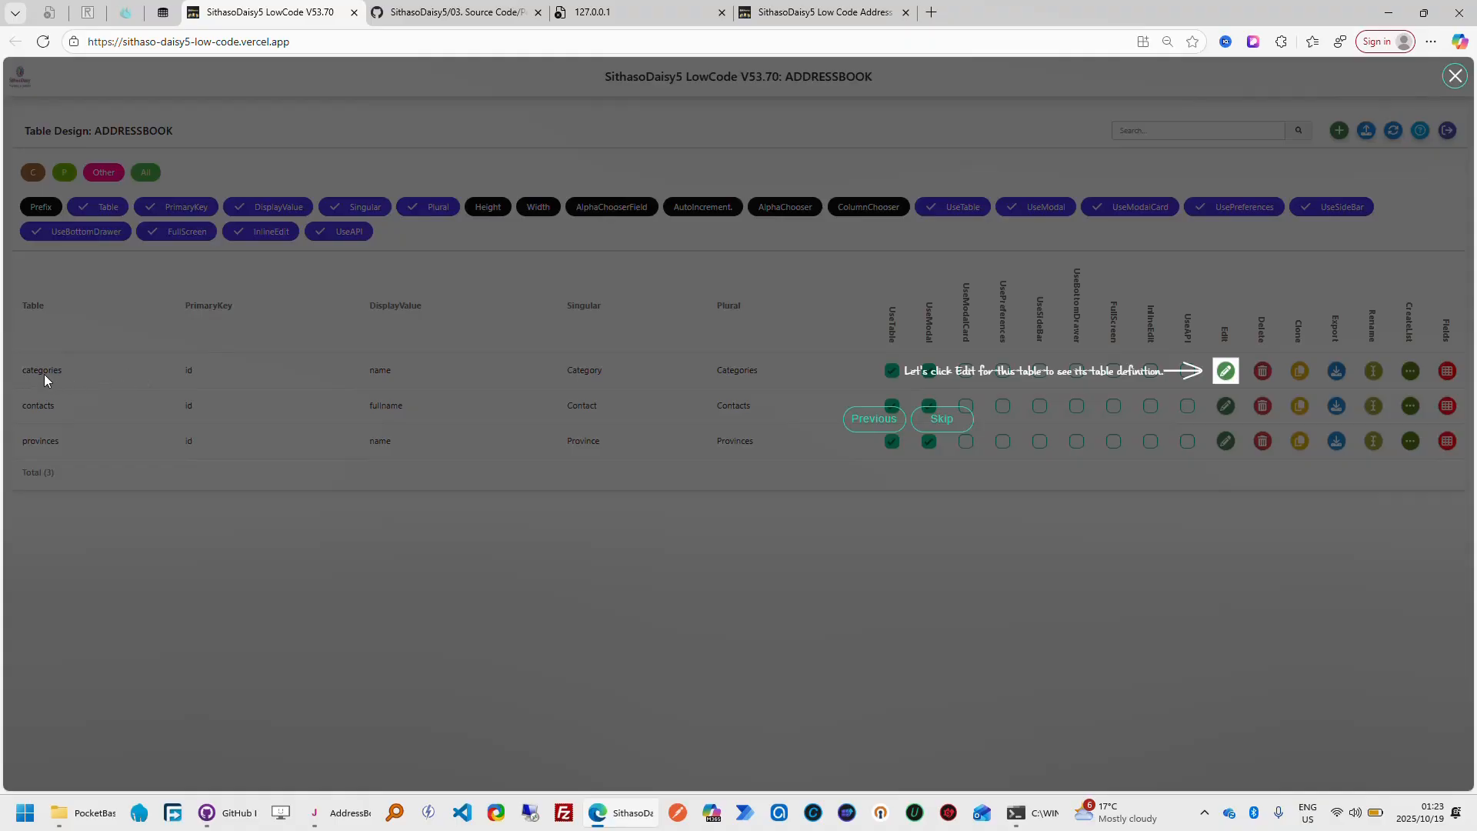
click(1227, 373)
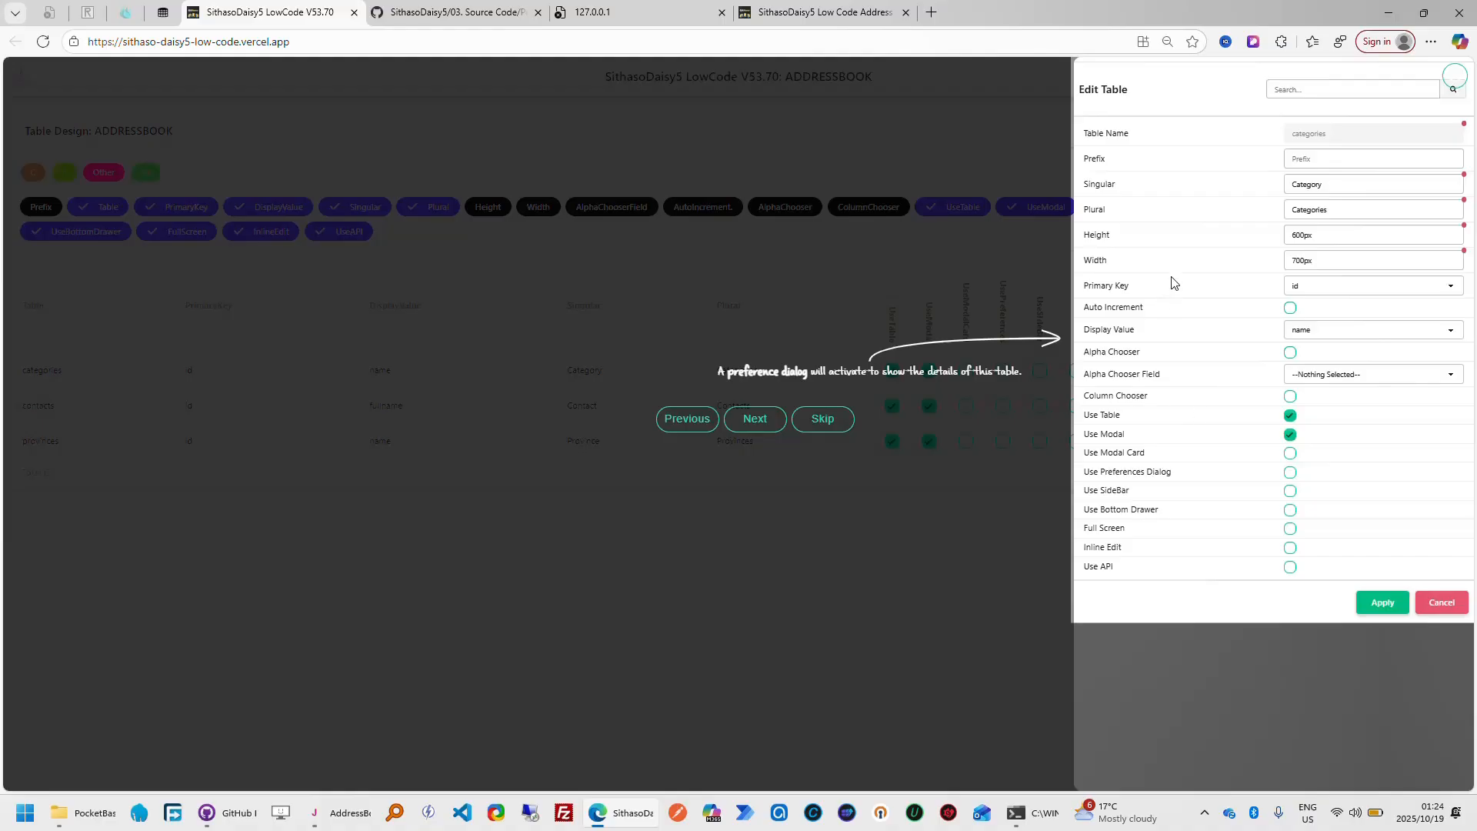
click(775, 427)
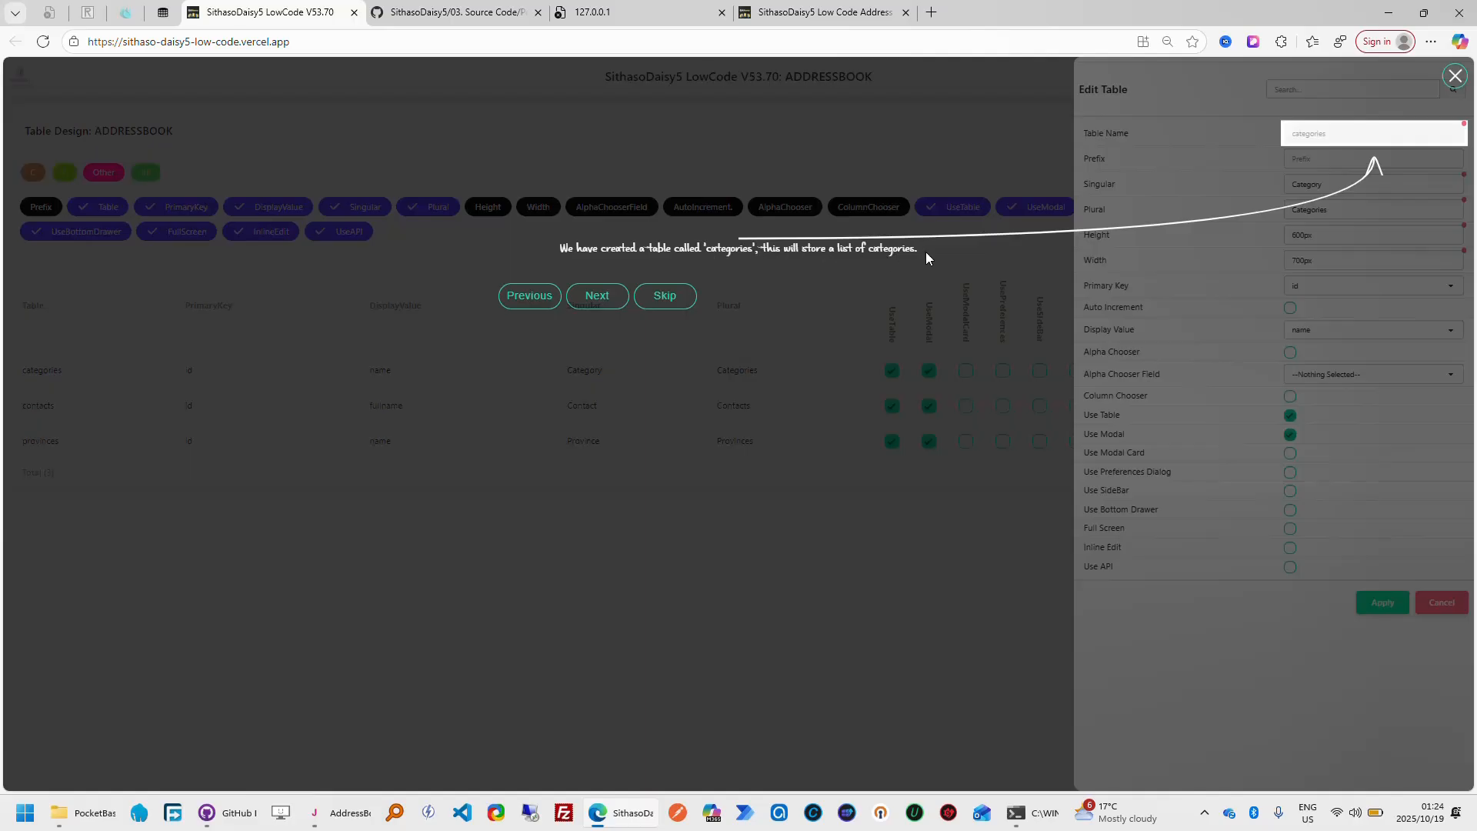
View the Categories listing in My Address Book, and follow the LowCode tour through the table's Singular and Plural names
click(858, 17)
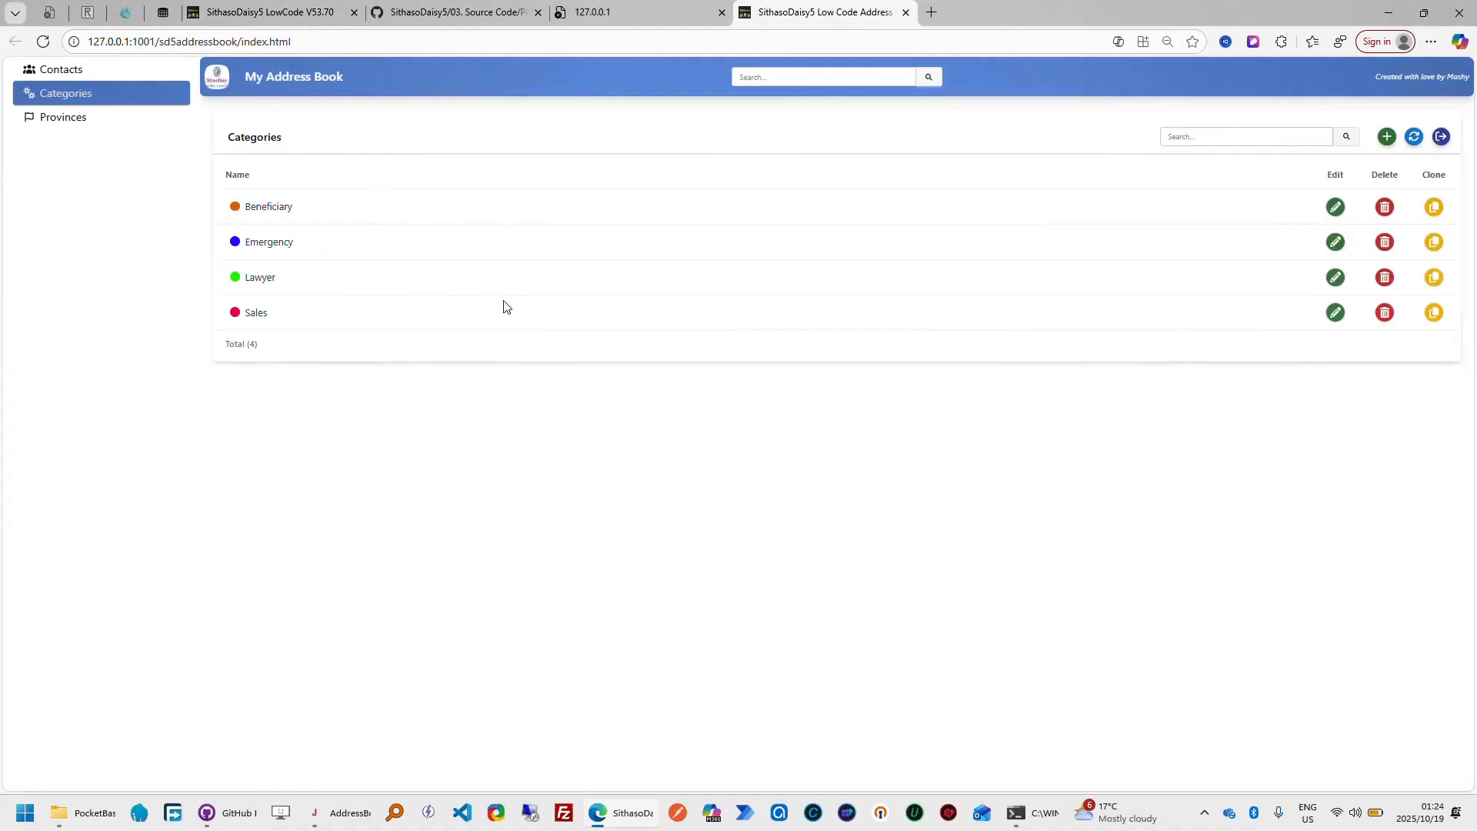
click(300, 11)
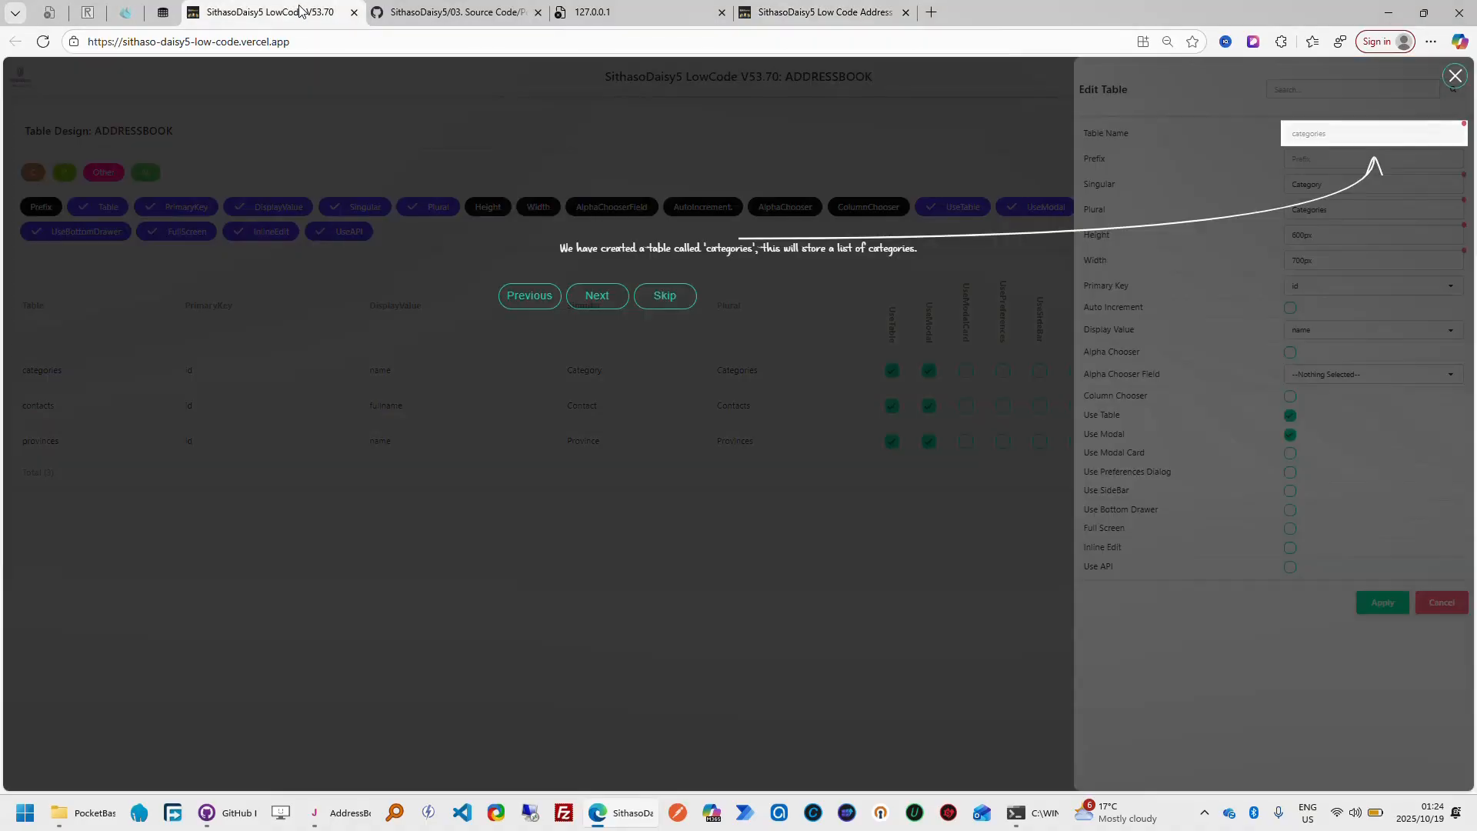
click(612, 305)
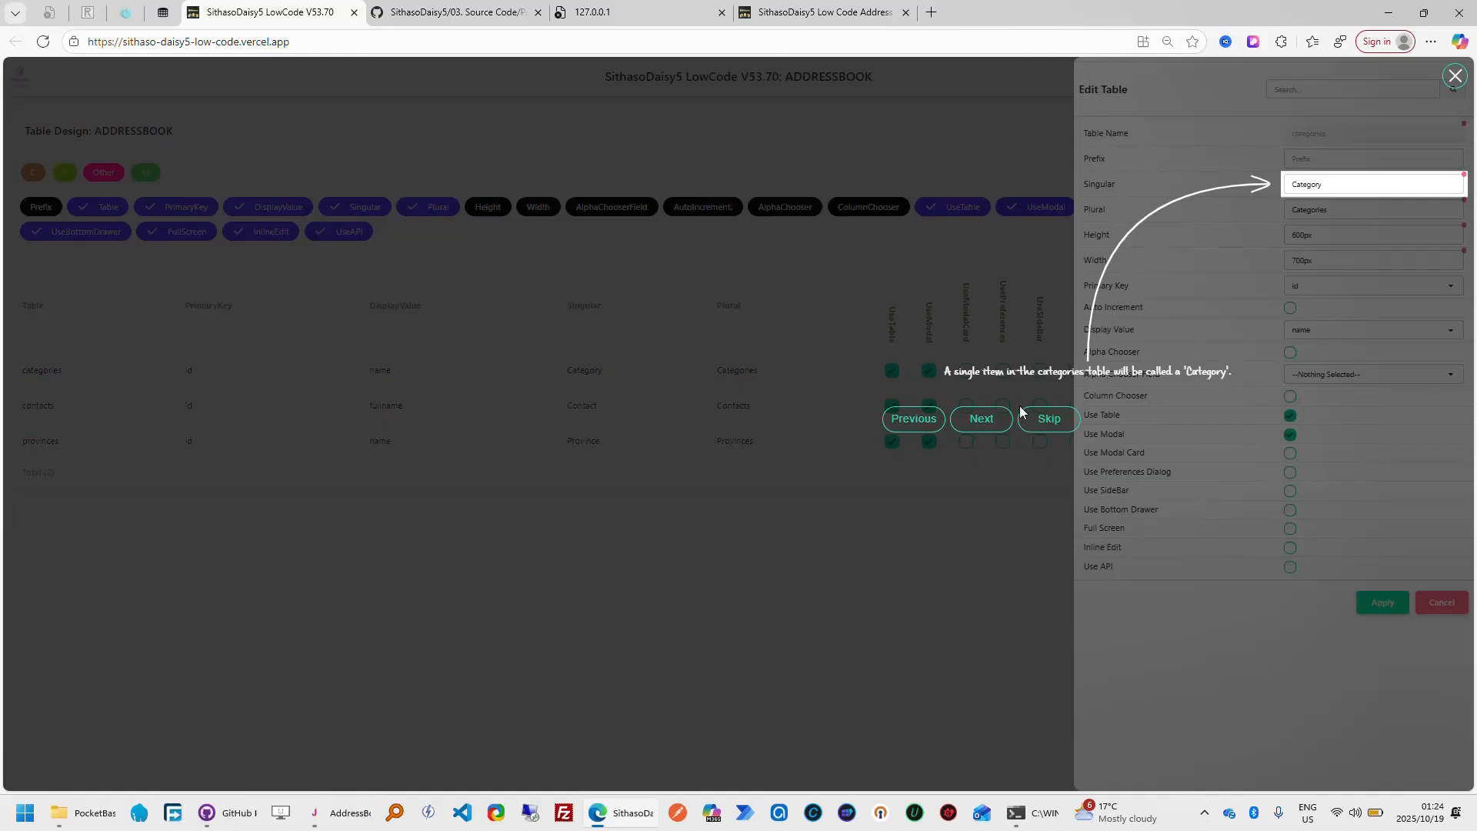
click(977, 431)
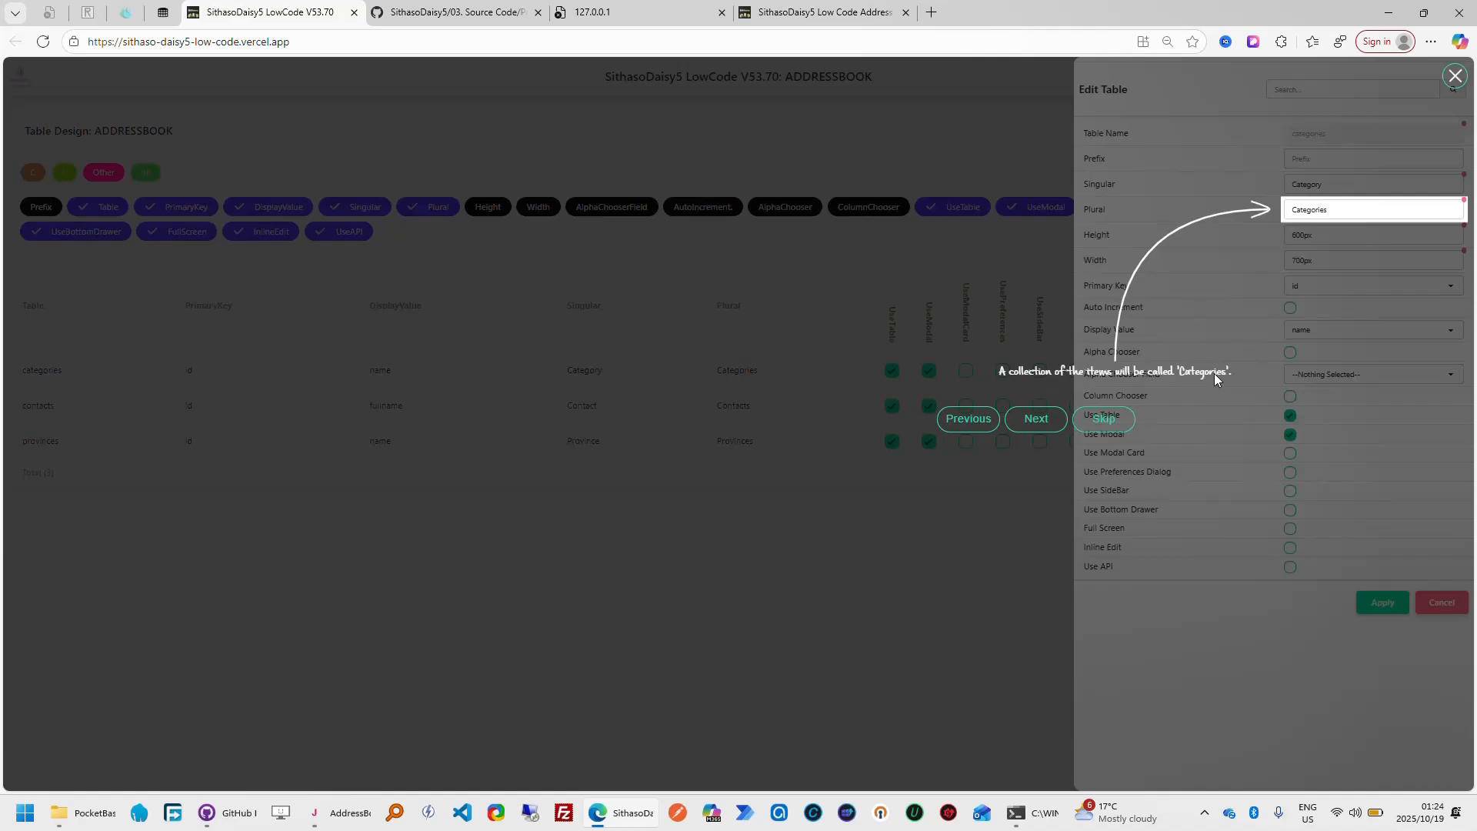
In My Address Book, examine the titles of the Add Category form and Beneficiary's Edit Category form, and dismiss both
click(833, 17)
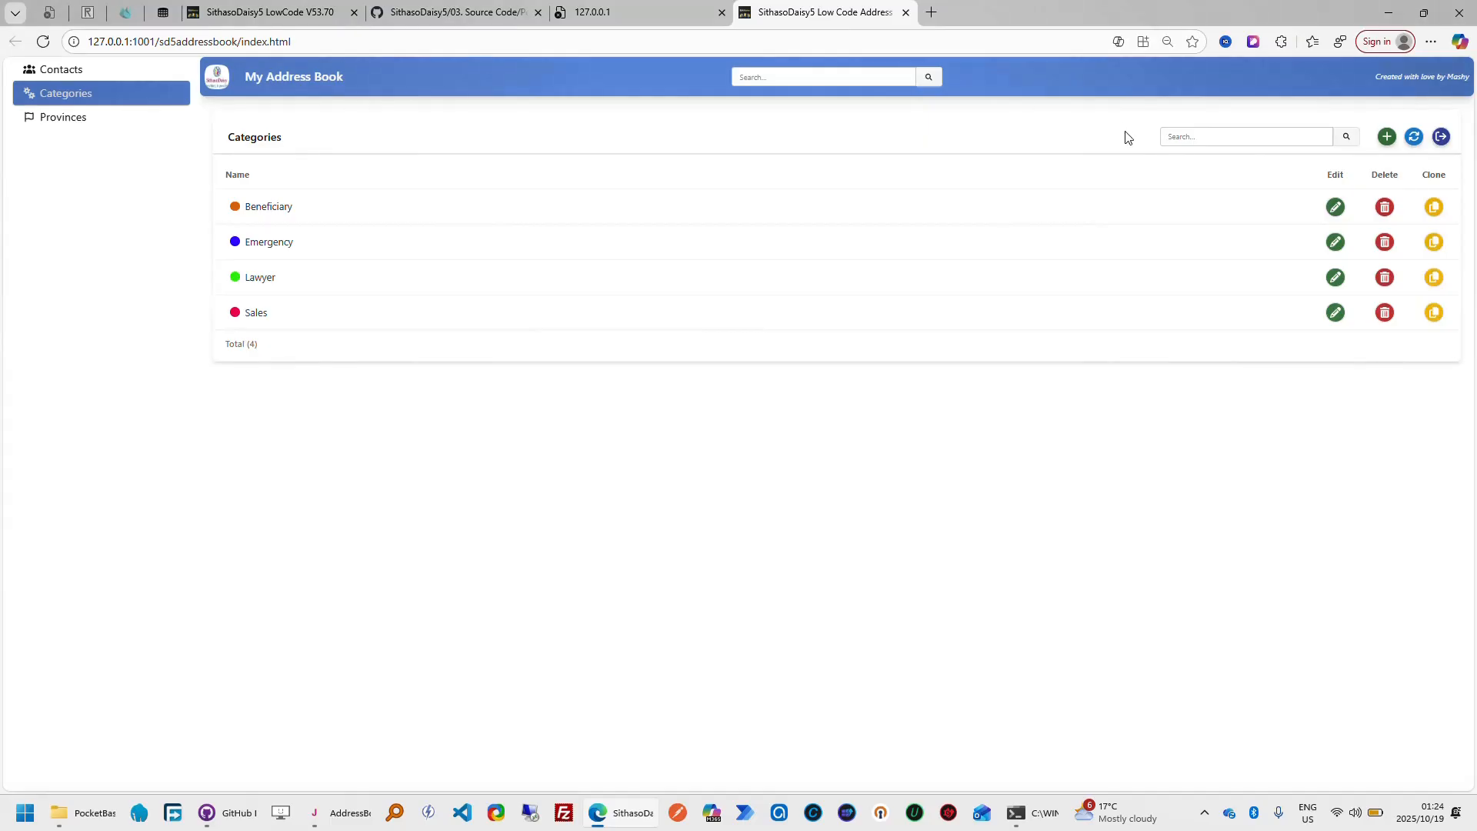
click(1394, 140)
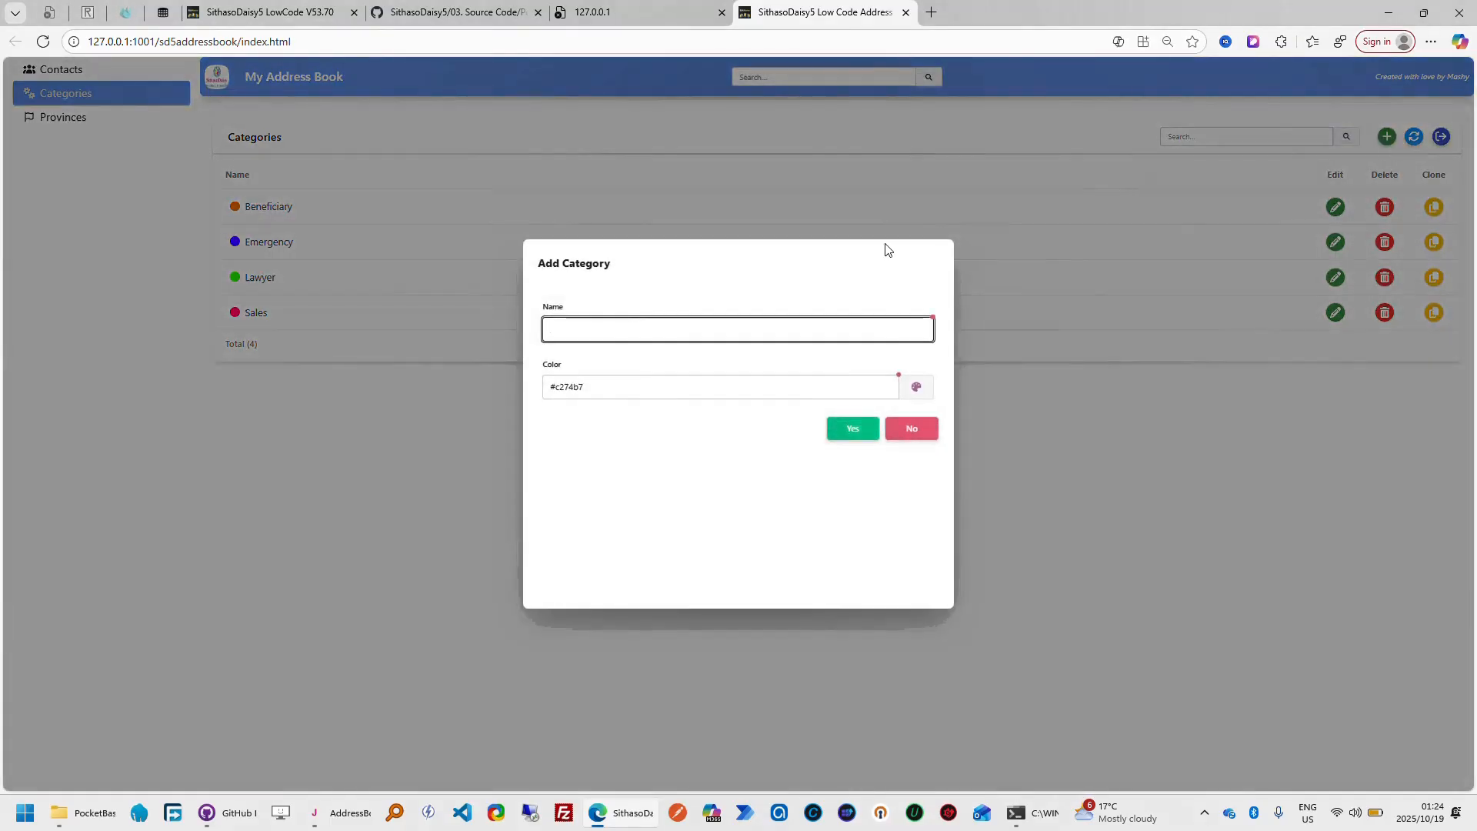
click(915, 430)
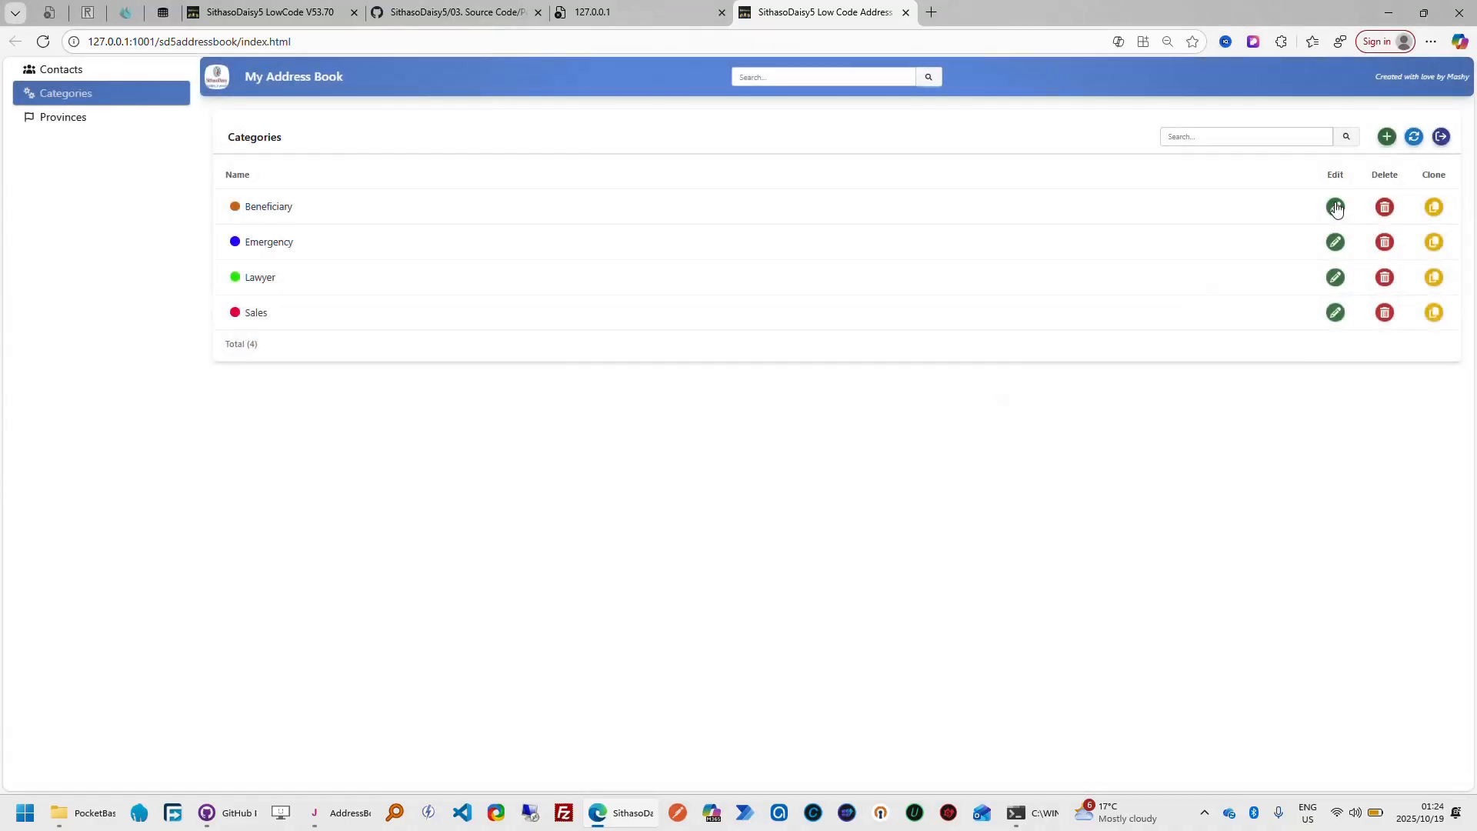
click(1335, 207)
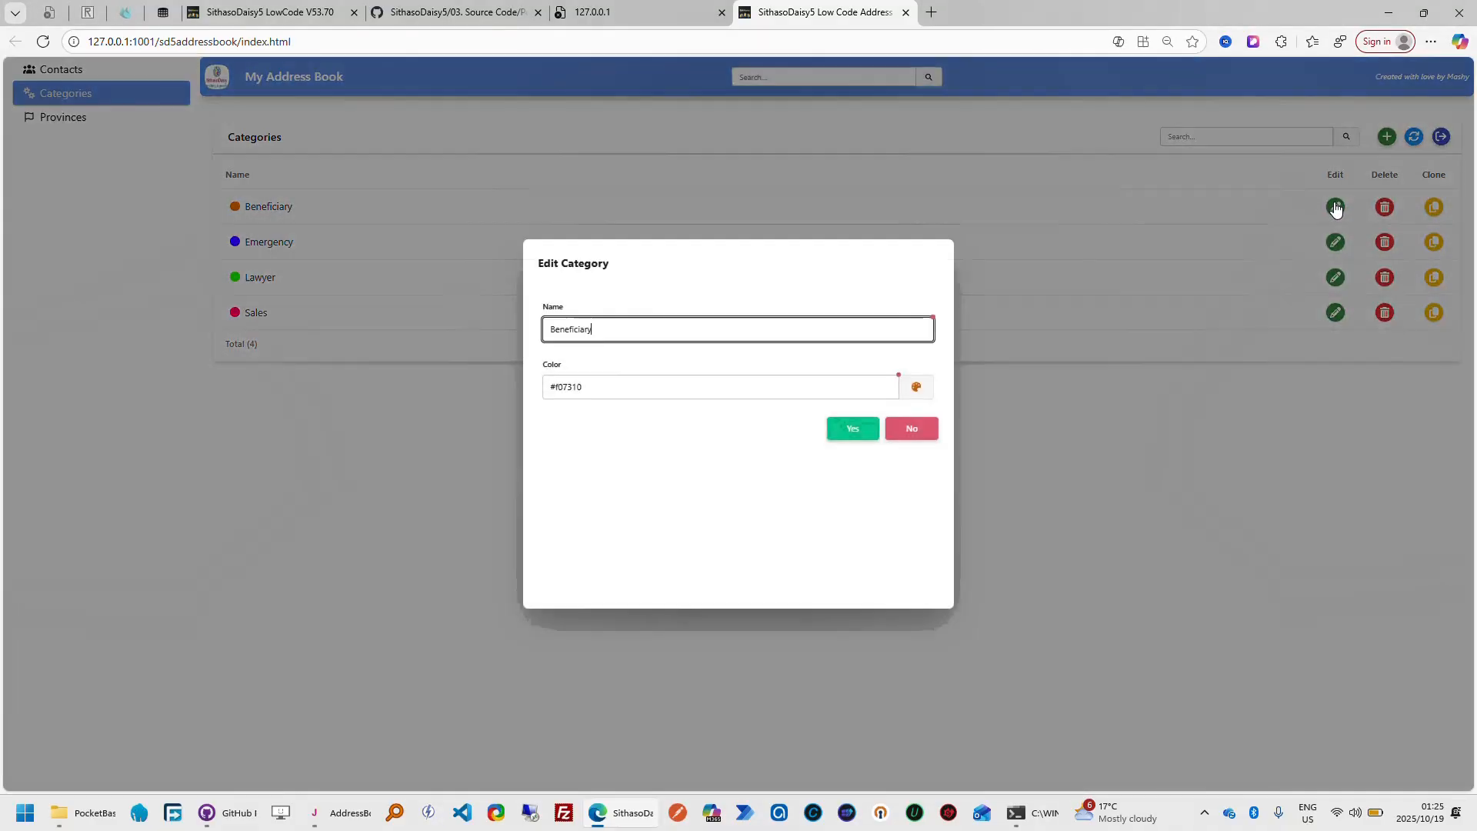
click(582, 266)
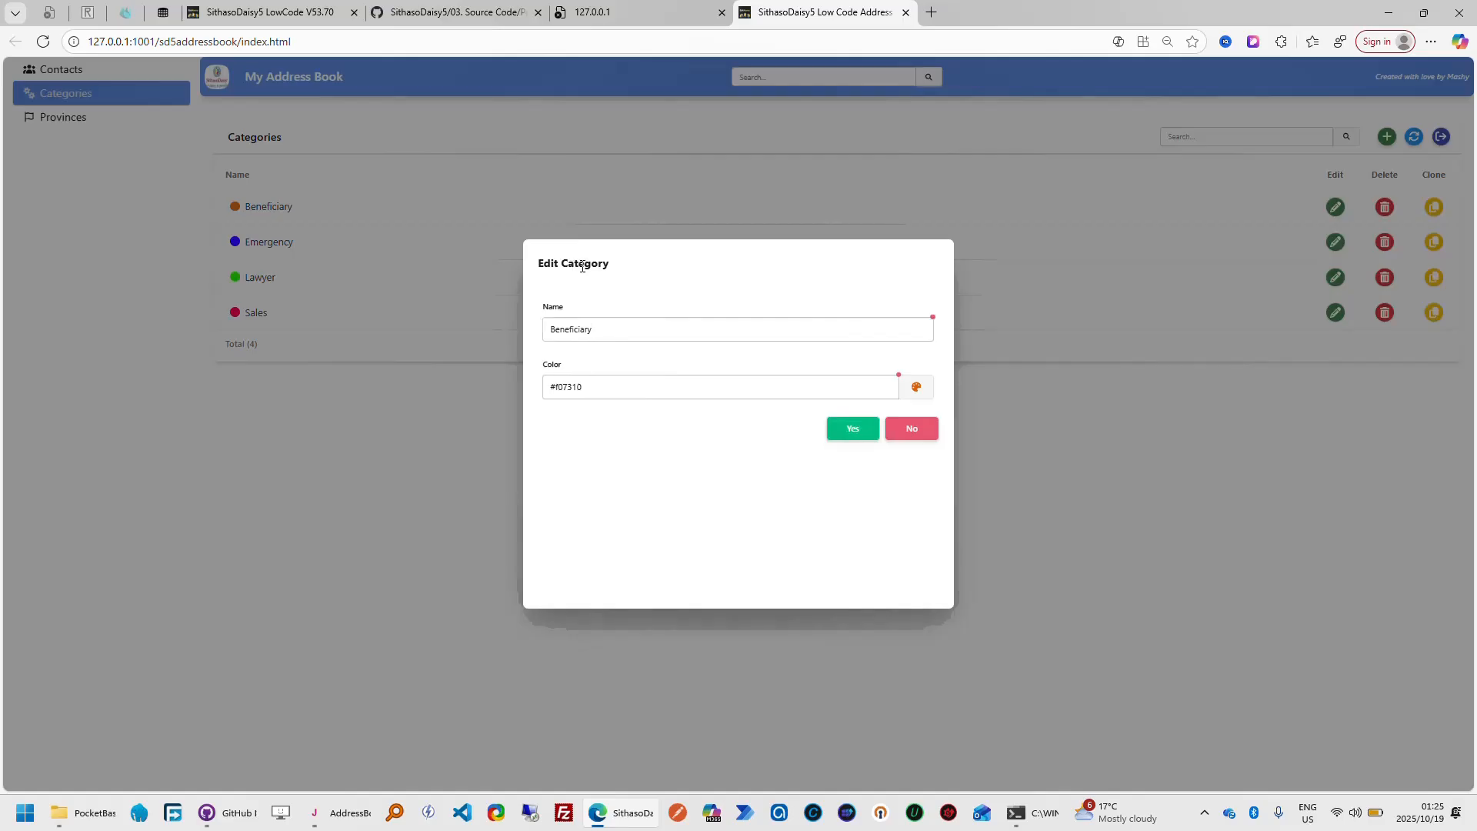
double_click(573, 267)
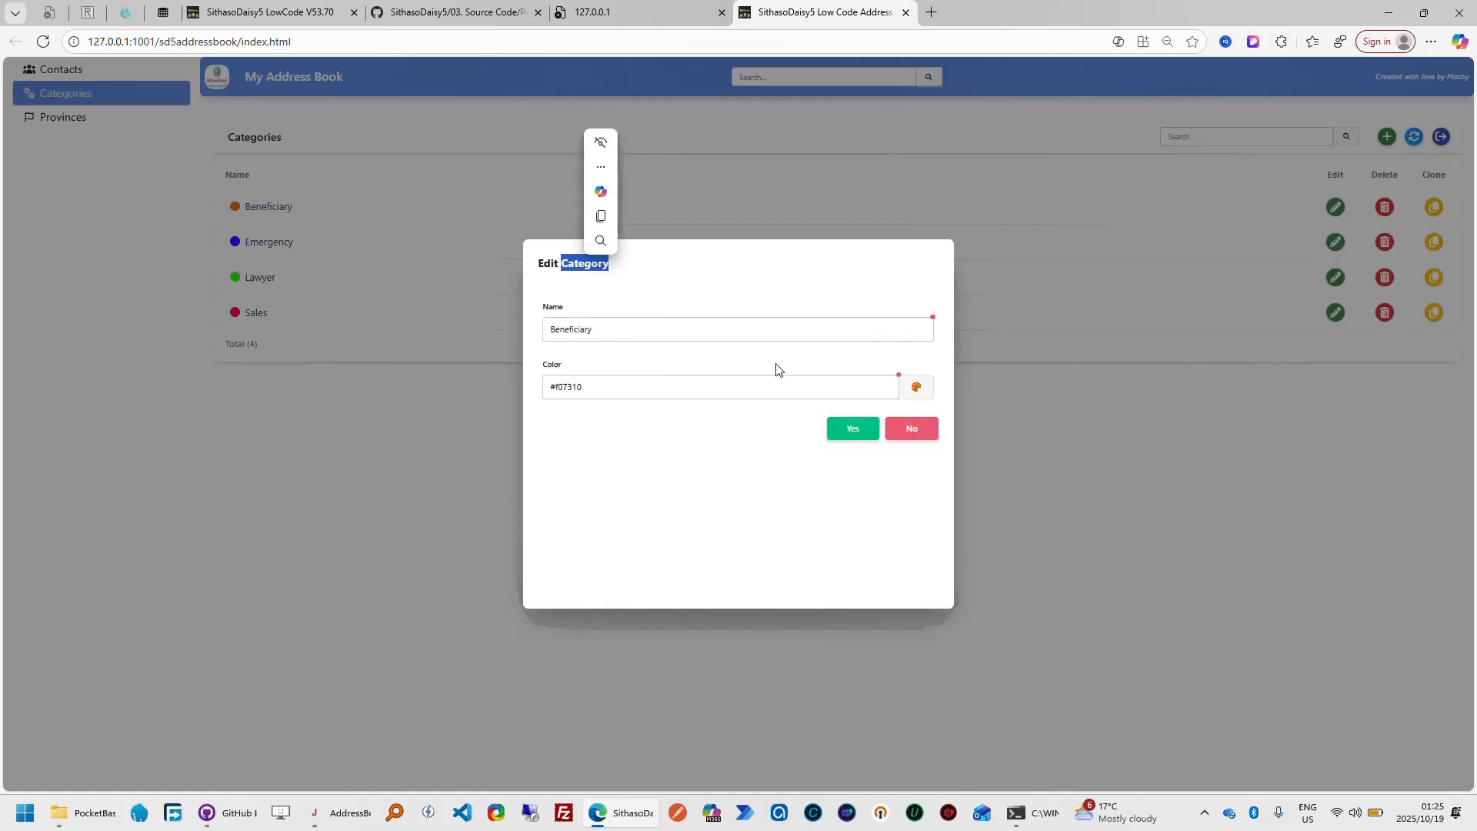
click(927, 431)
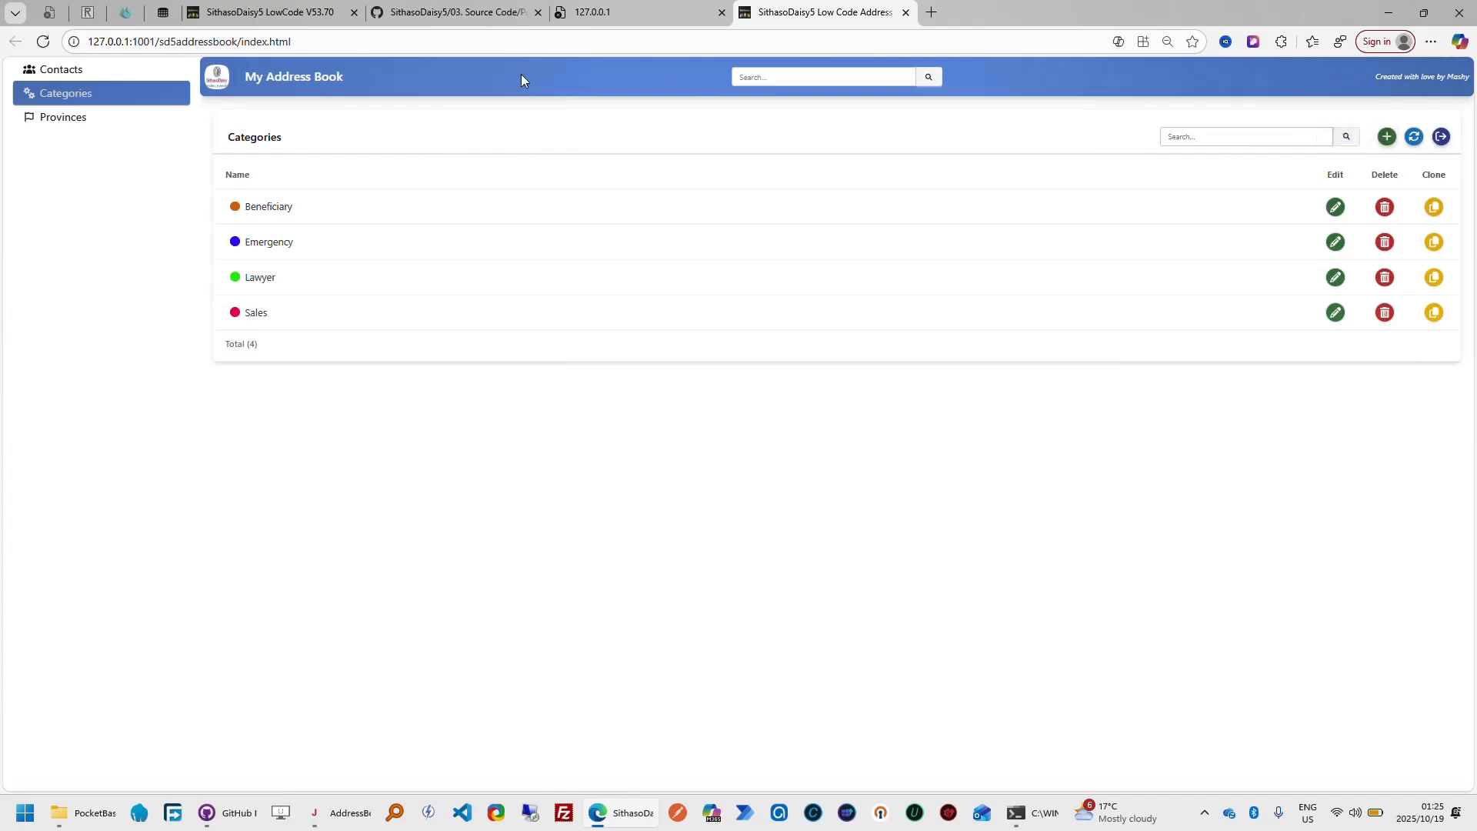
Return to the SithasoDaisy5 LowCode tour and follow it through the categories table's modal Height and Width settings
click(300, 17)
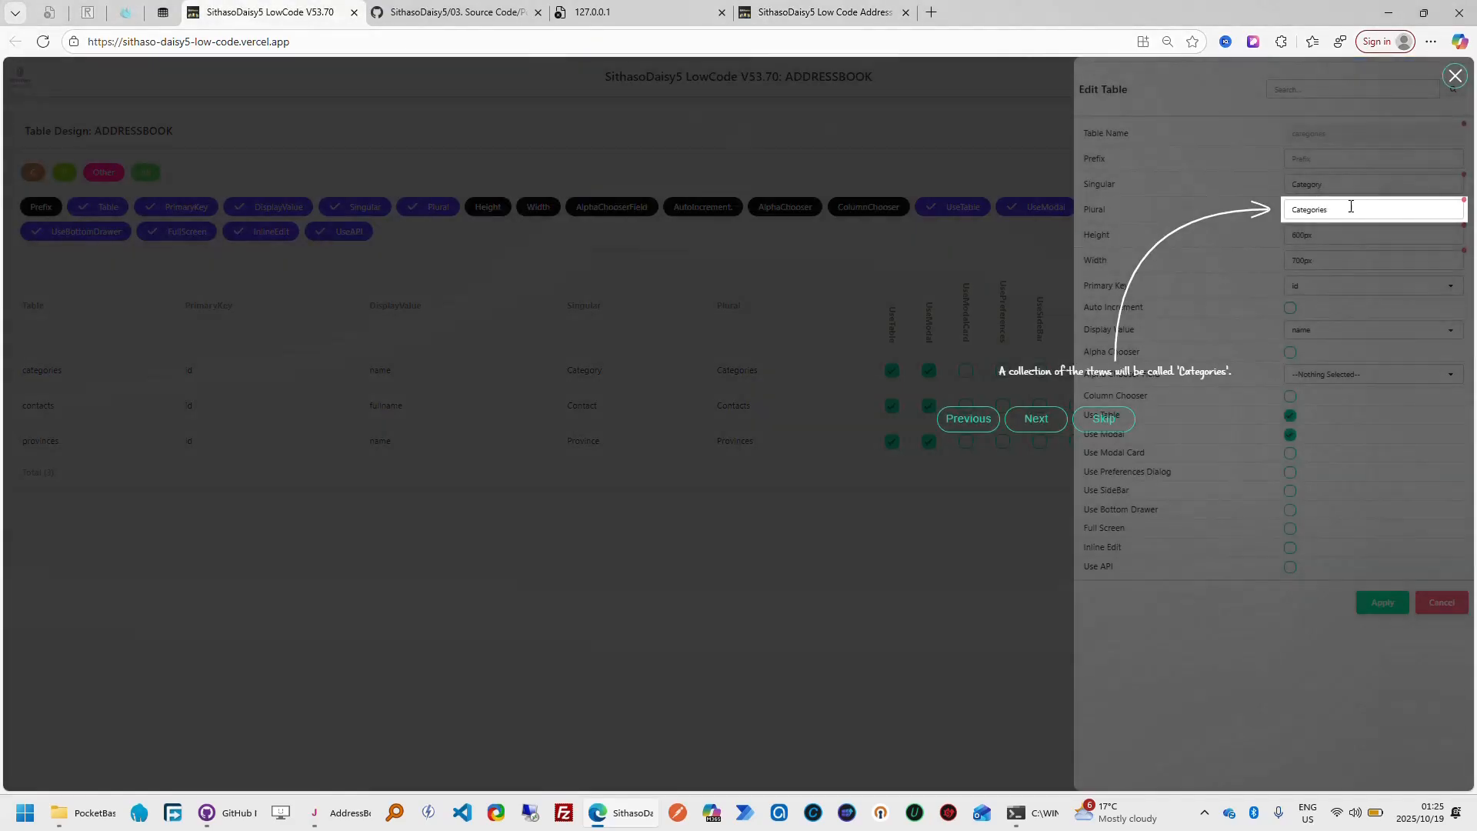
click(1044, 423)
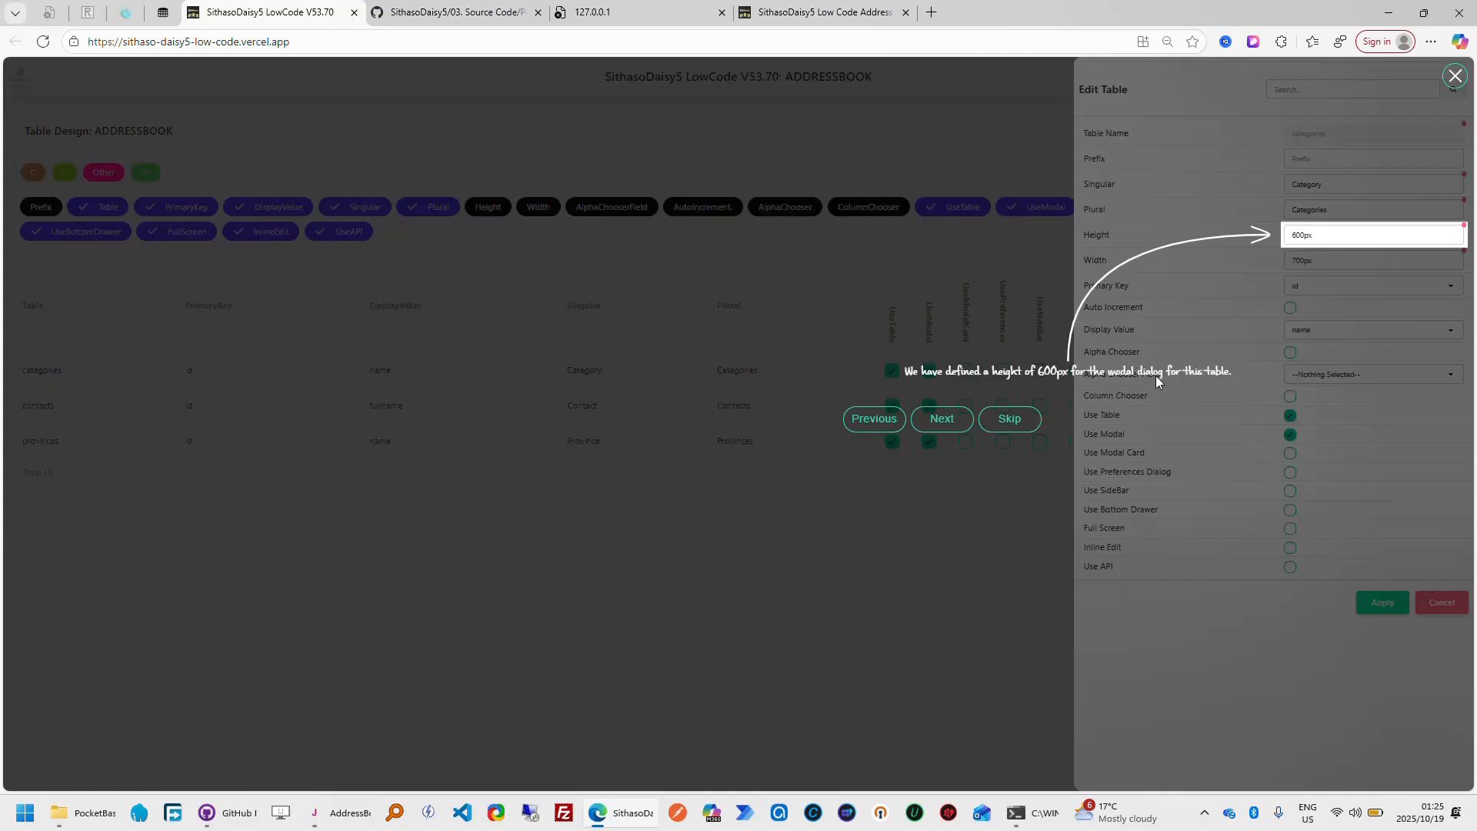
click(960, 420)
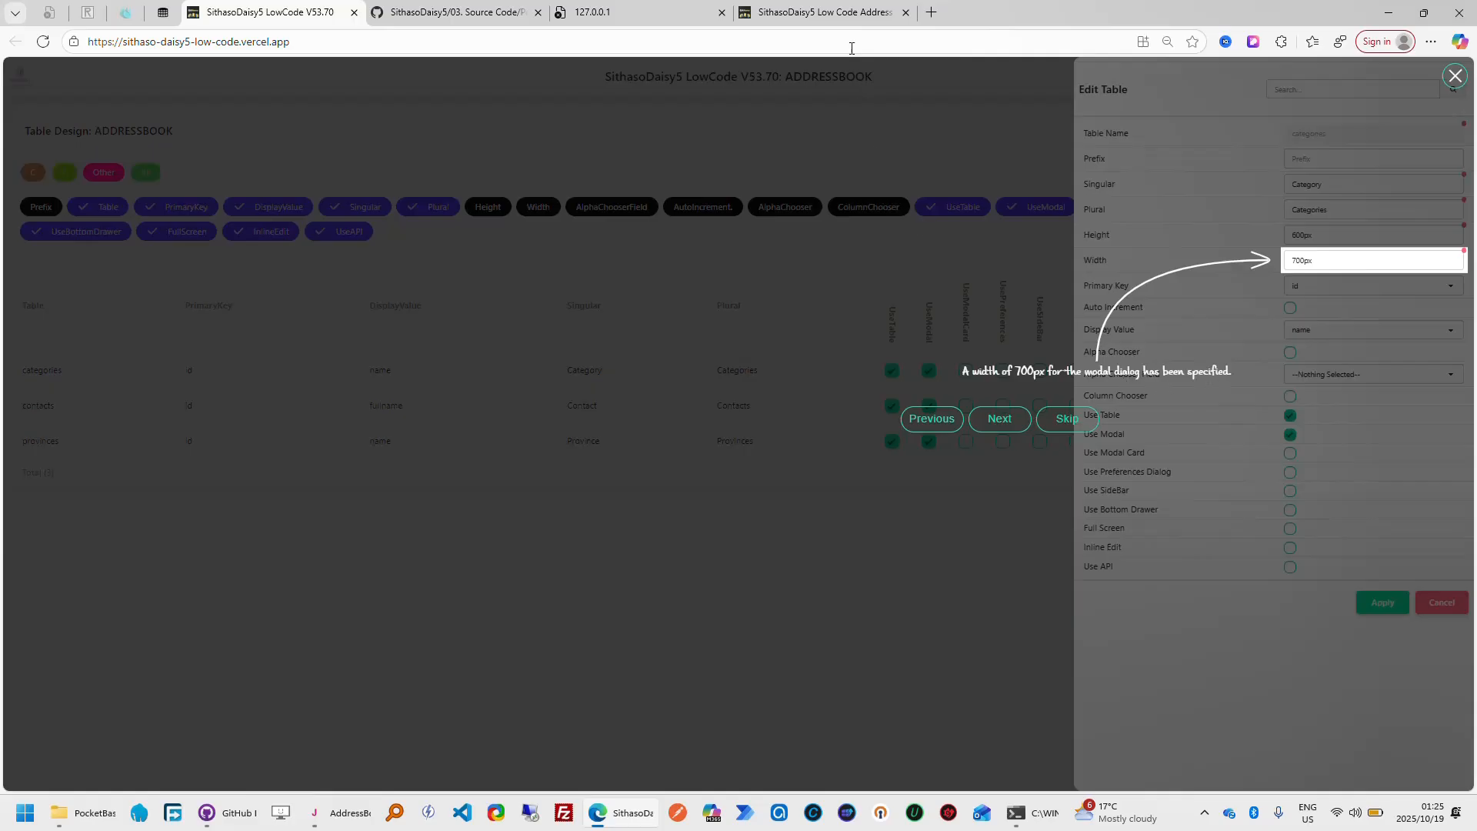
In My Address Book, open the Add Category form, view its color picker and dismiss the form without saving
click(852, 17)
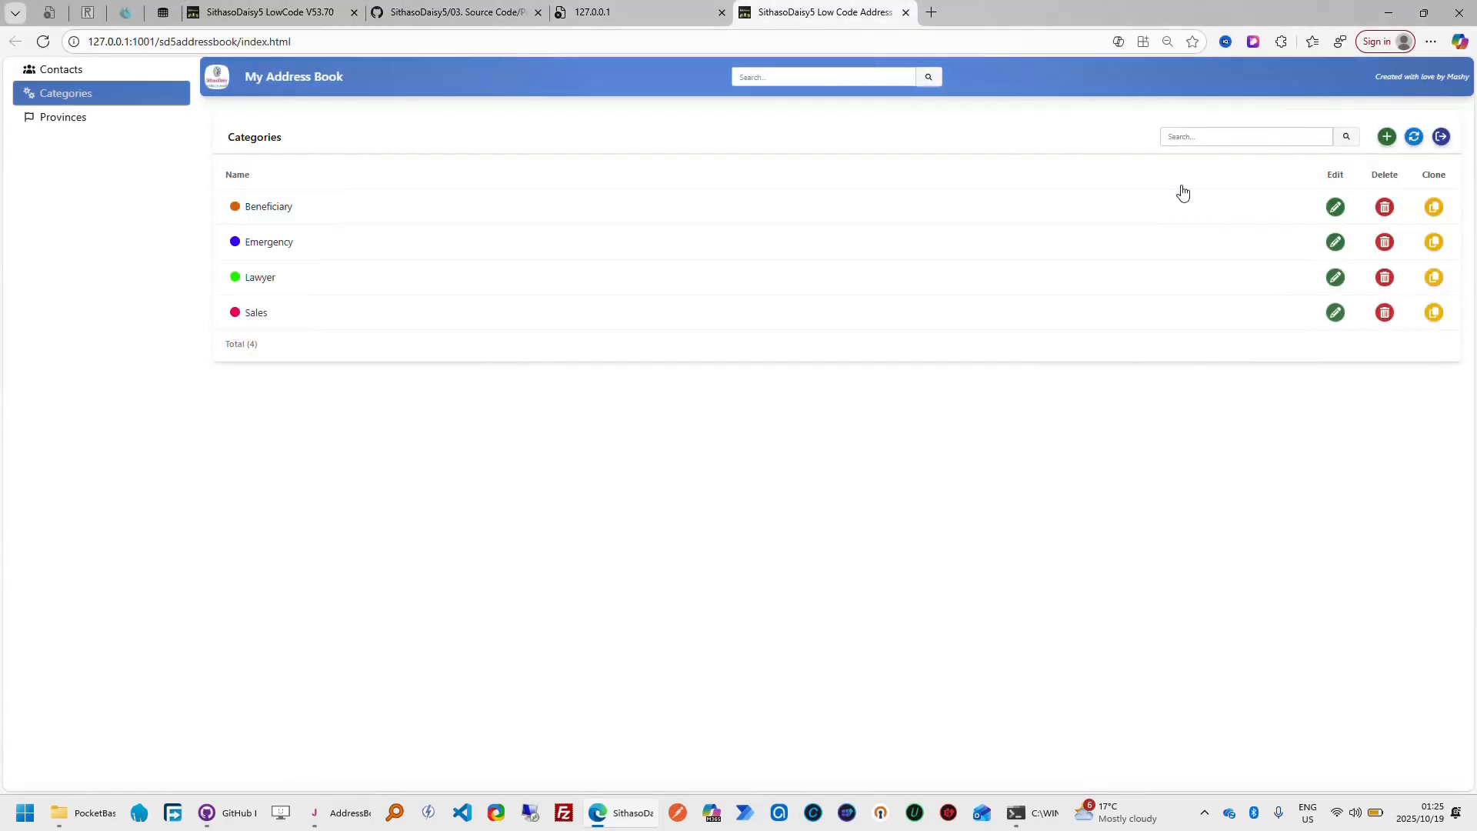
click(1389, 143)
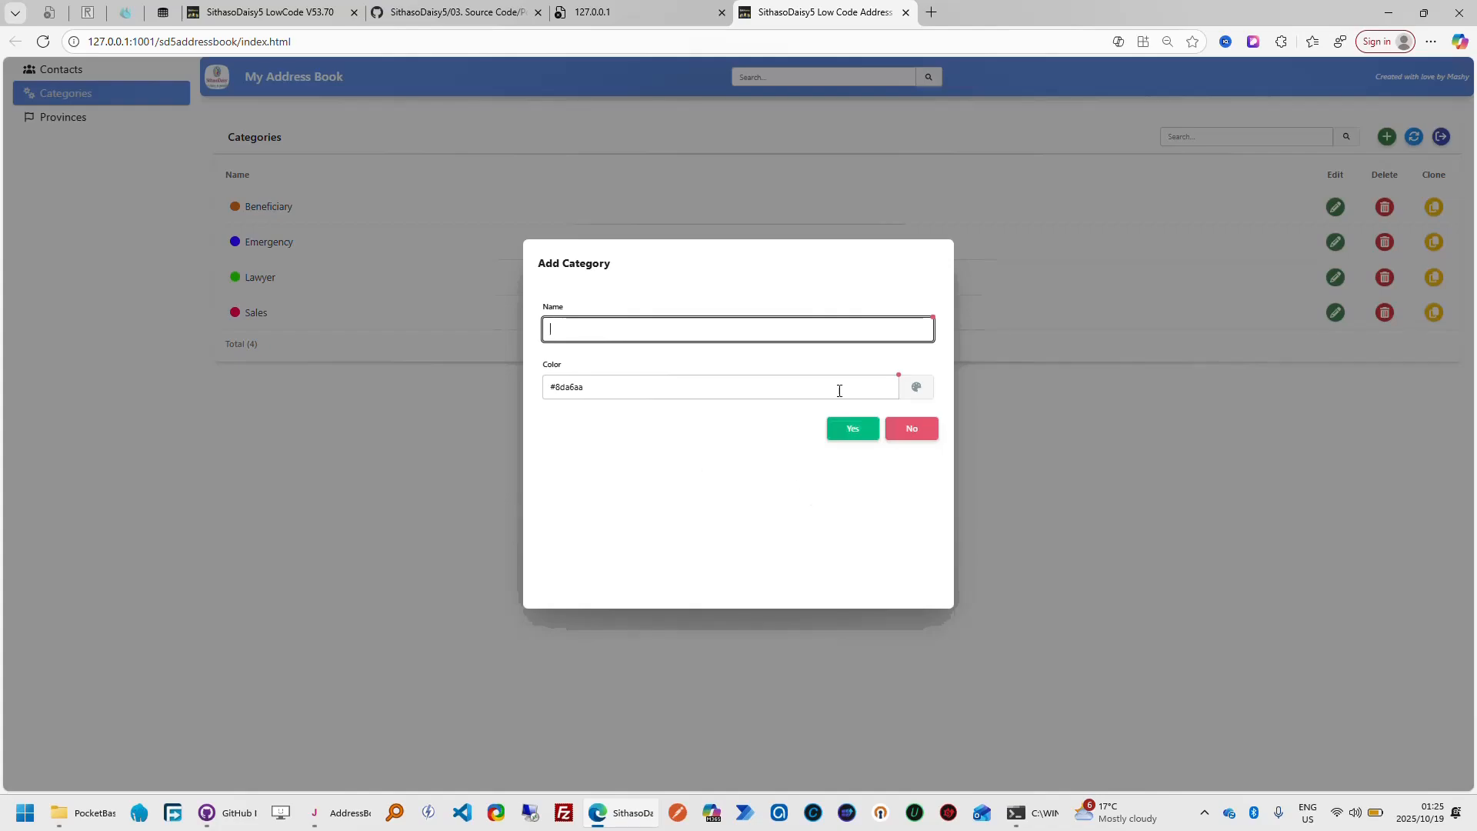
click(915, 387)
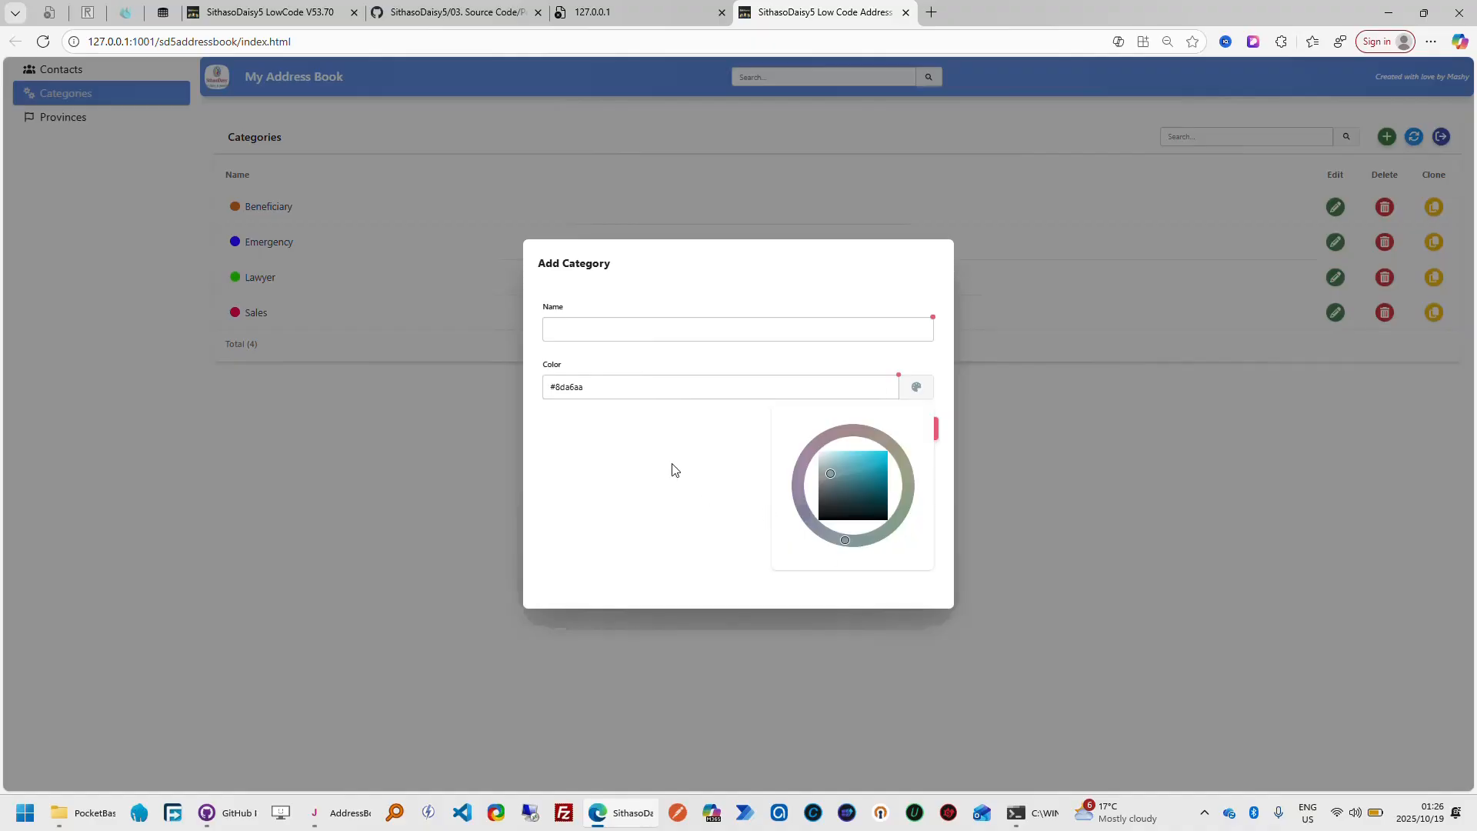
click(920, 392)
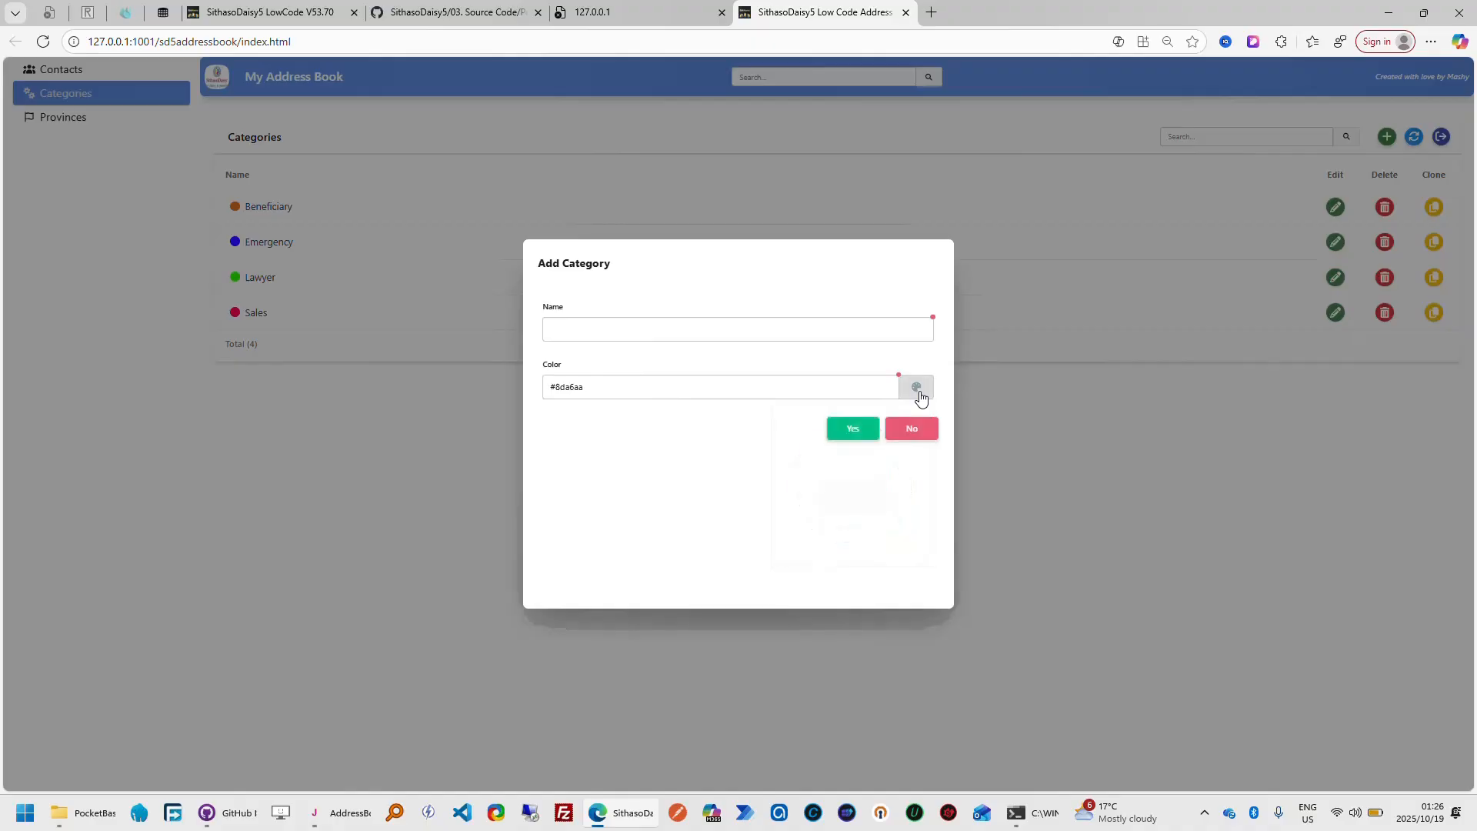
click(927, 430)
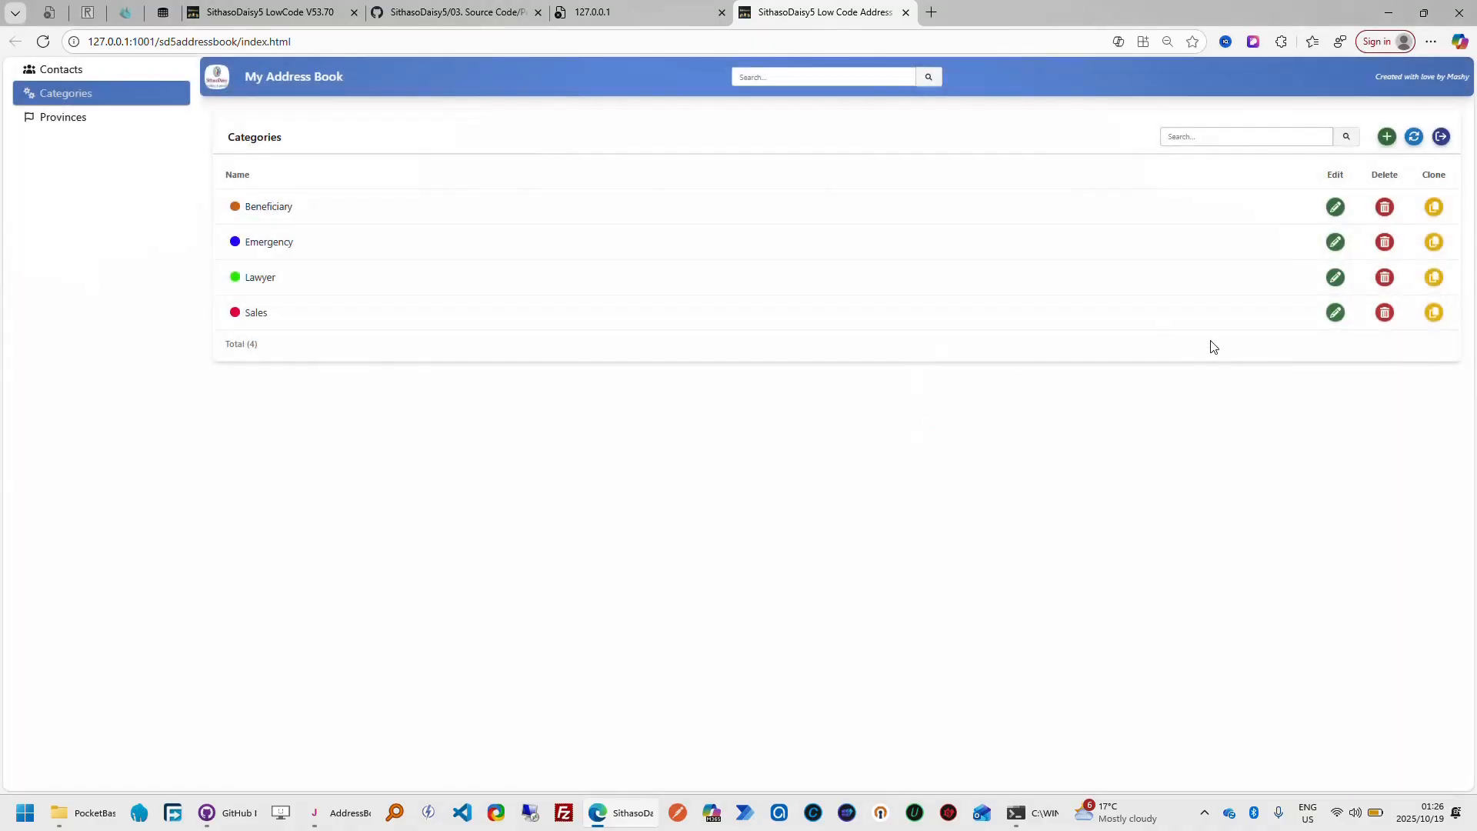
Change the Sales category's color to the darker crimson #af1049 with the color picker and save the category
click(1336, 314)
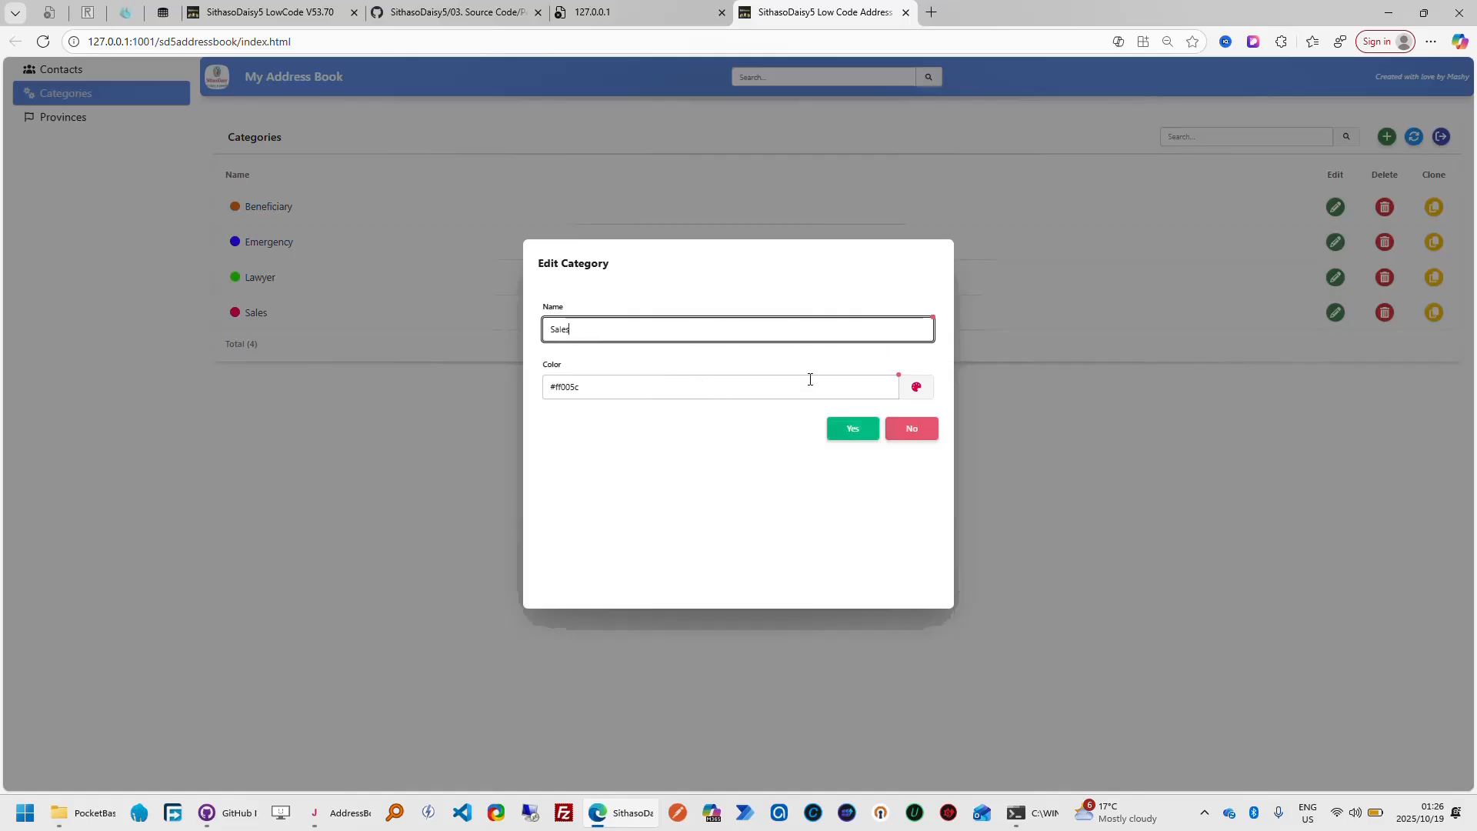
click(918, 394)
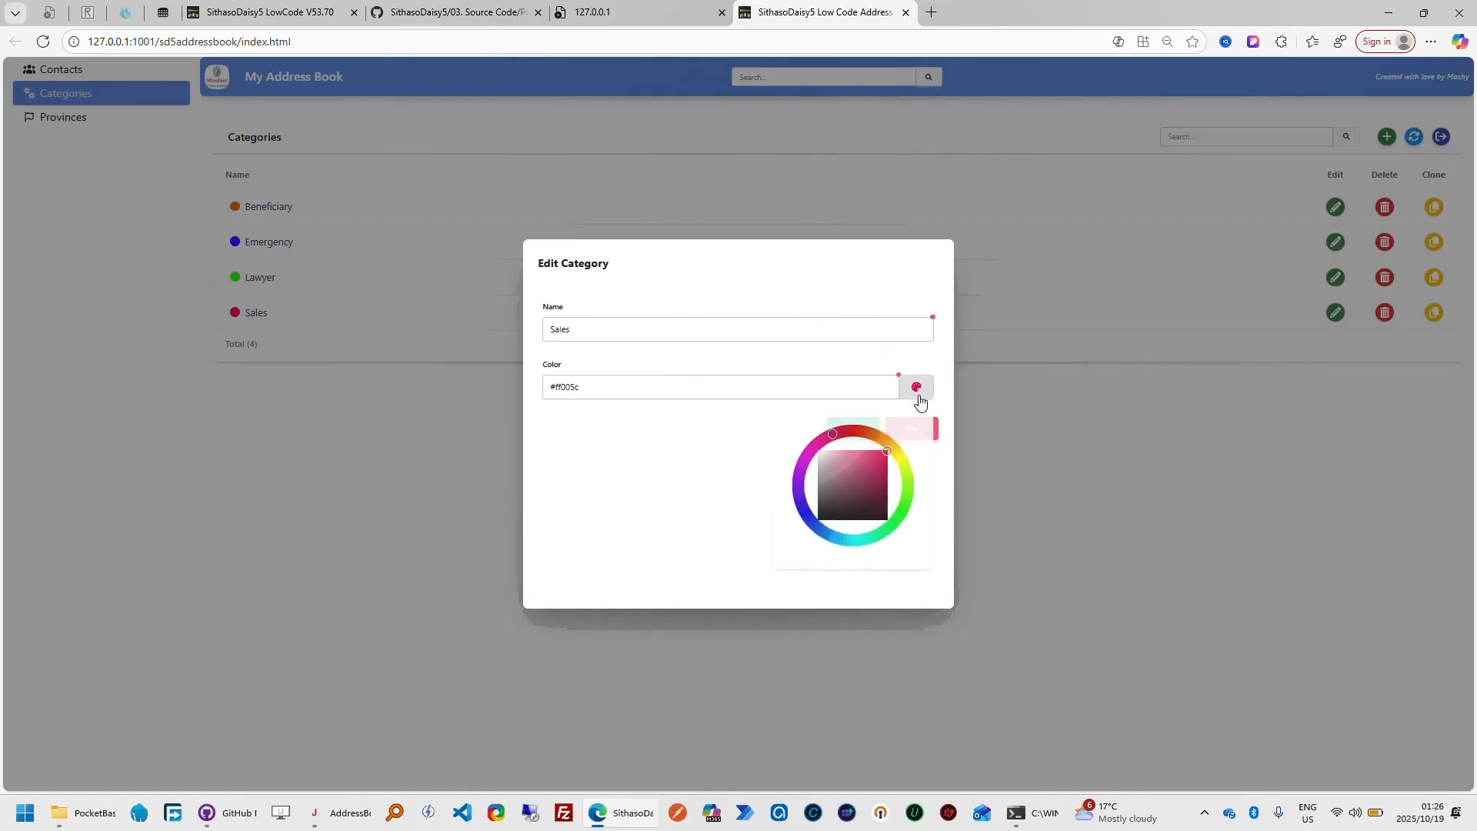
click(882, 475)
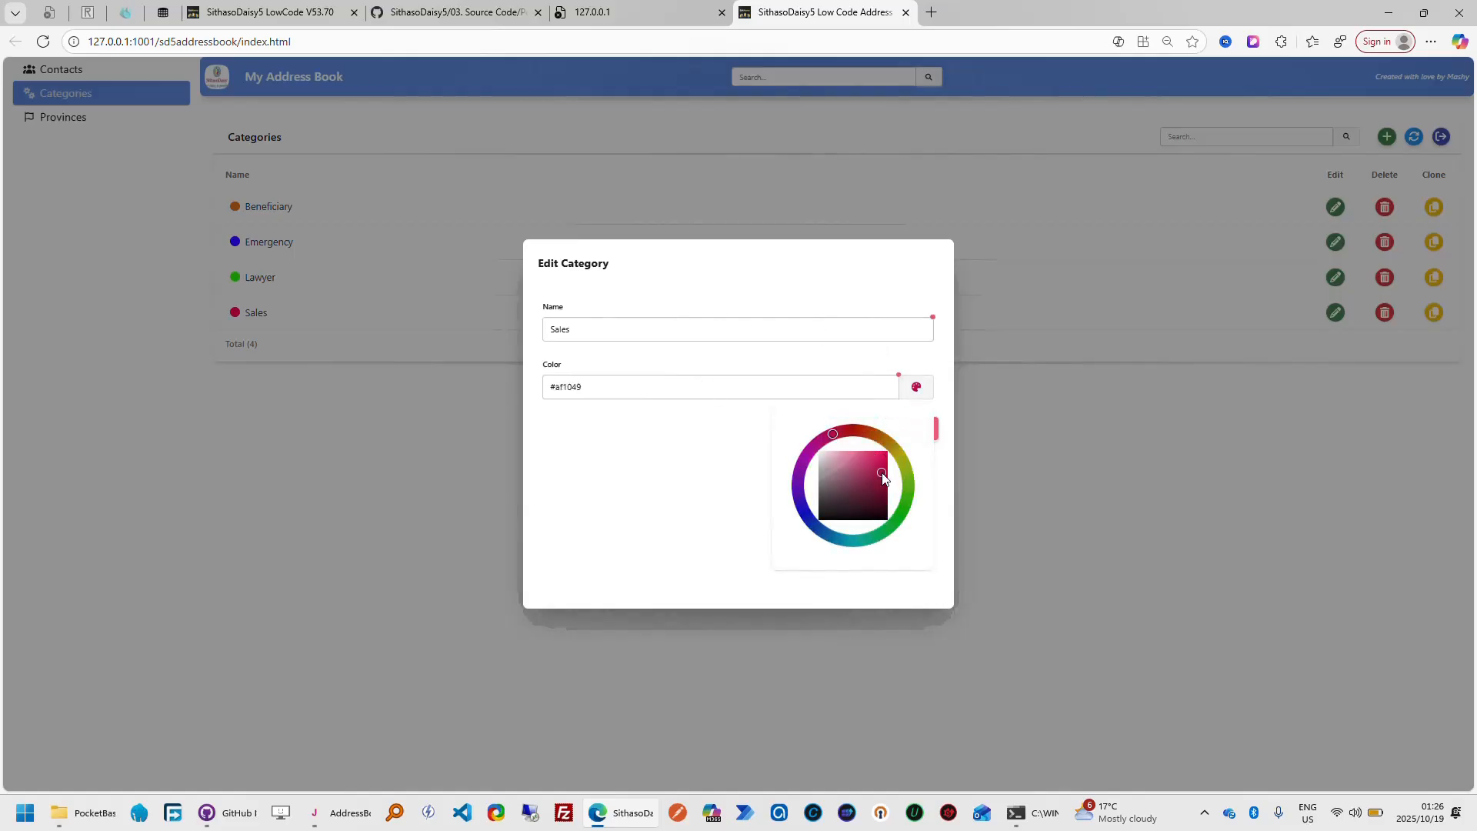
click(916, 387)
click(840, 443)
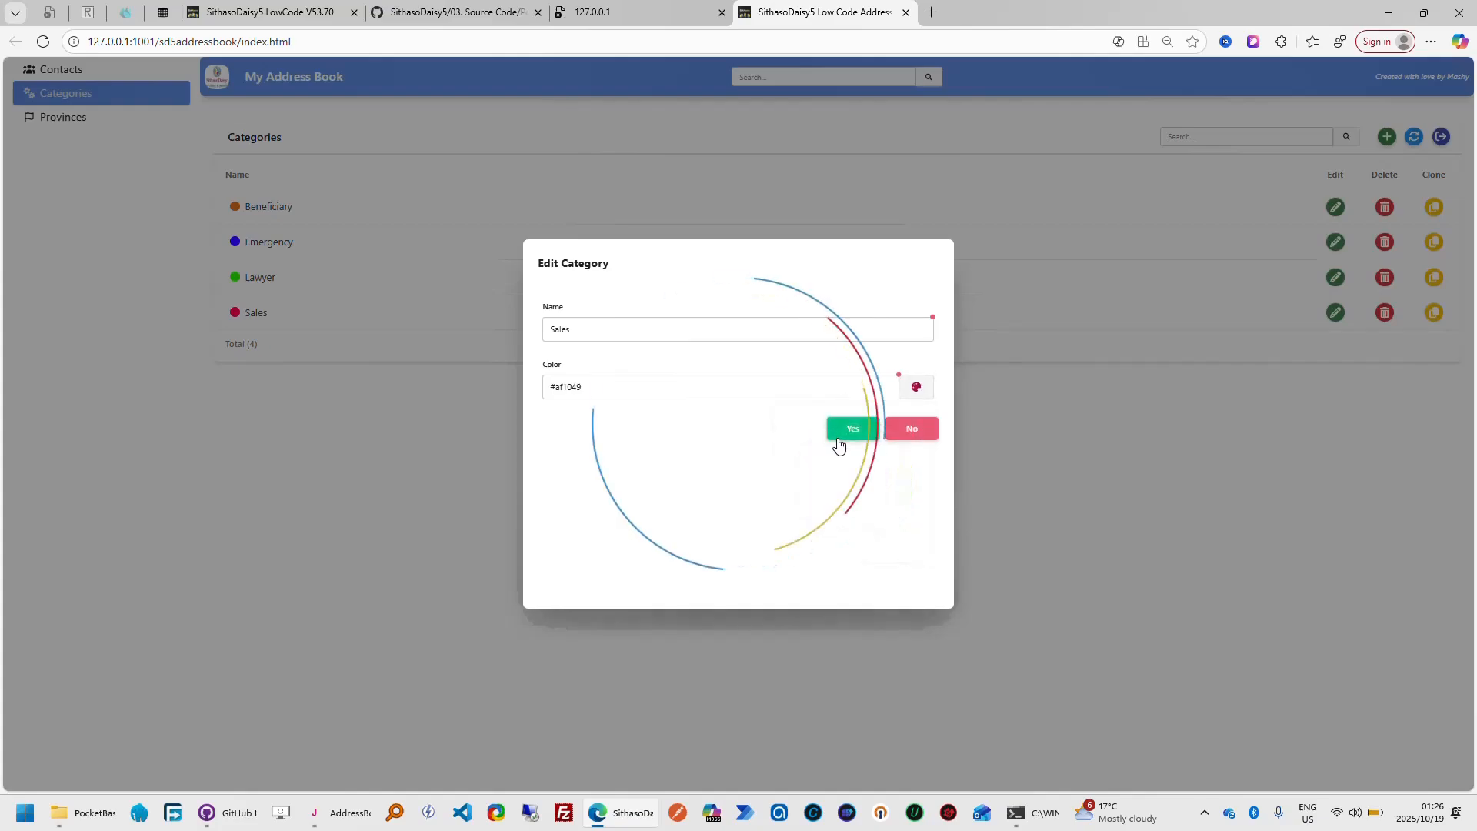
click(742, 502)
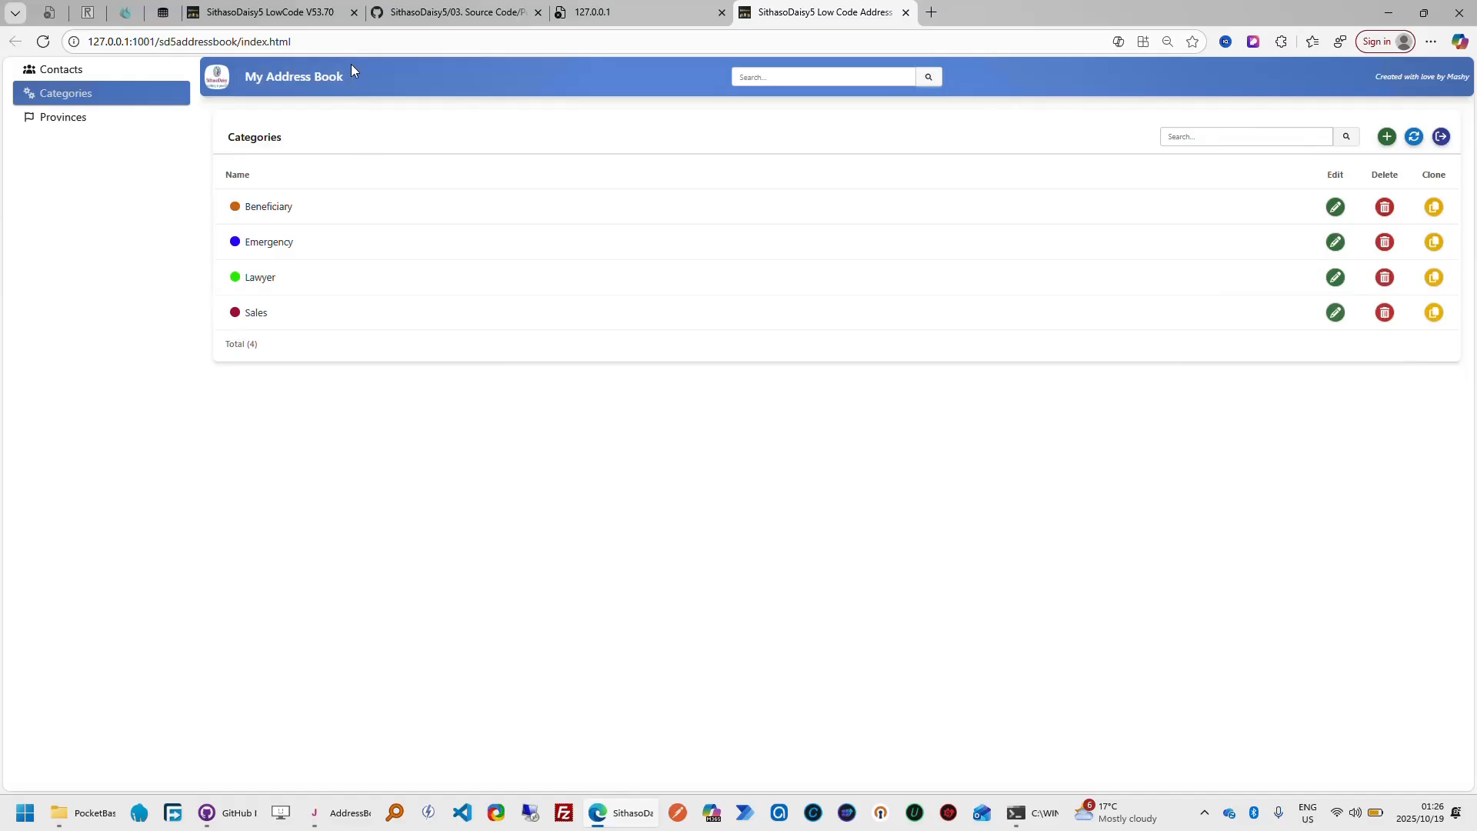
Return to the SithasoDaisy5 LowCode tour, follow it through the categories table's Primary Key and Display Value settings, and cancel the table editing
click(310, 13)
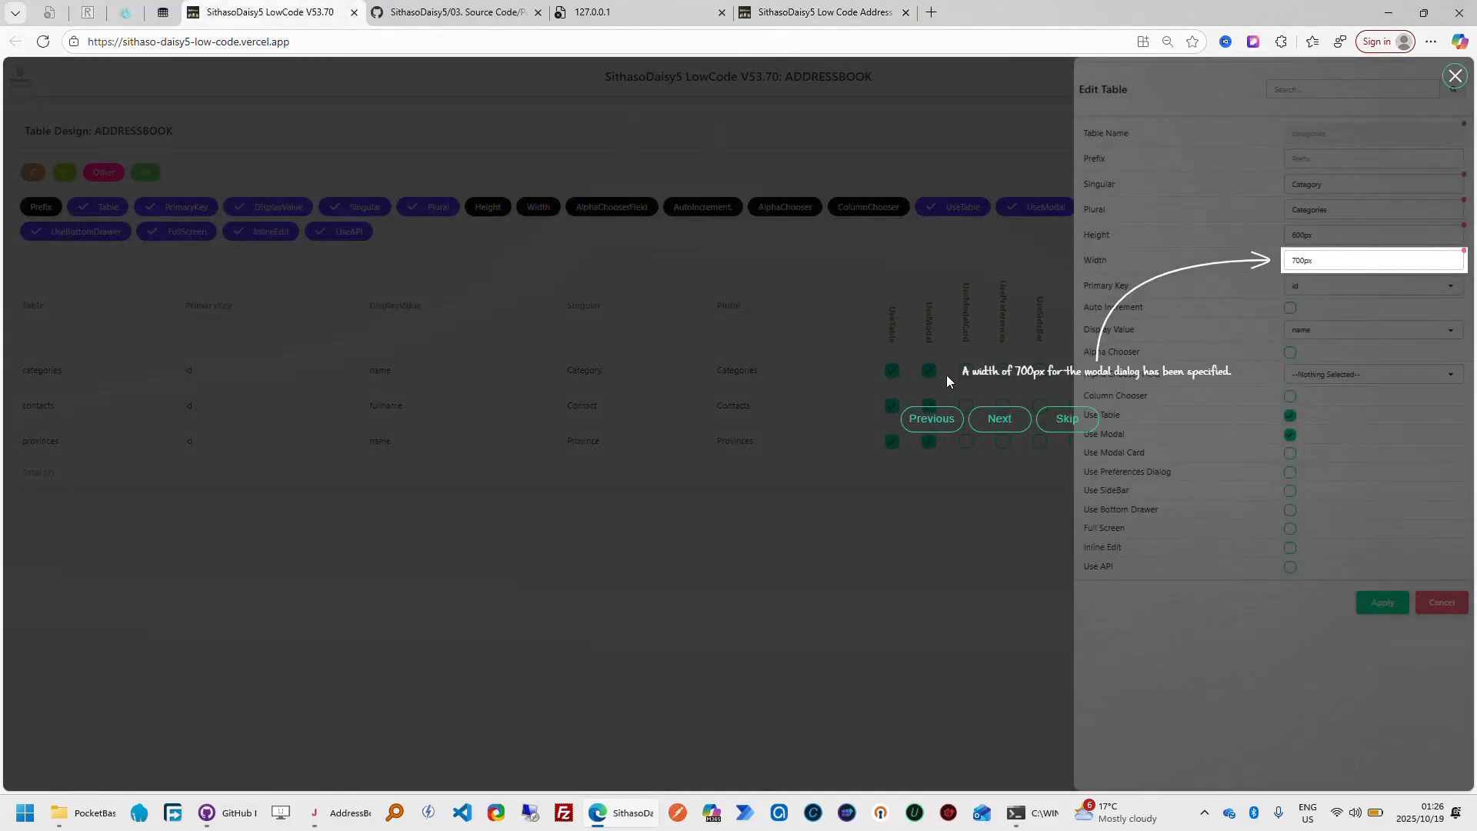
click(1000, 419)
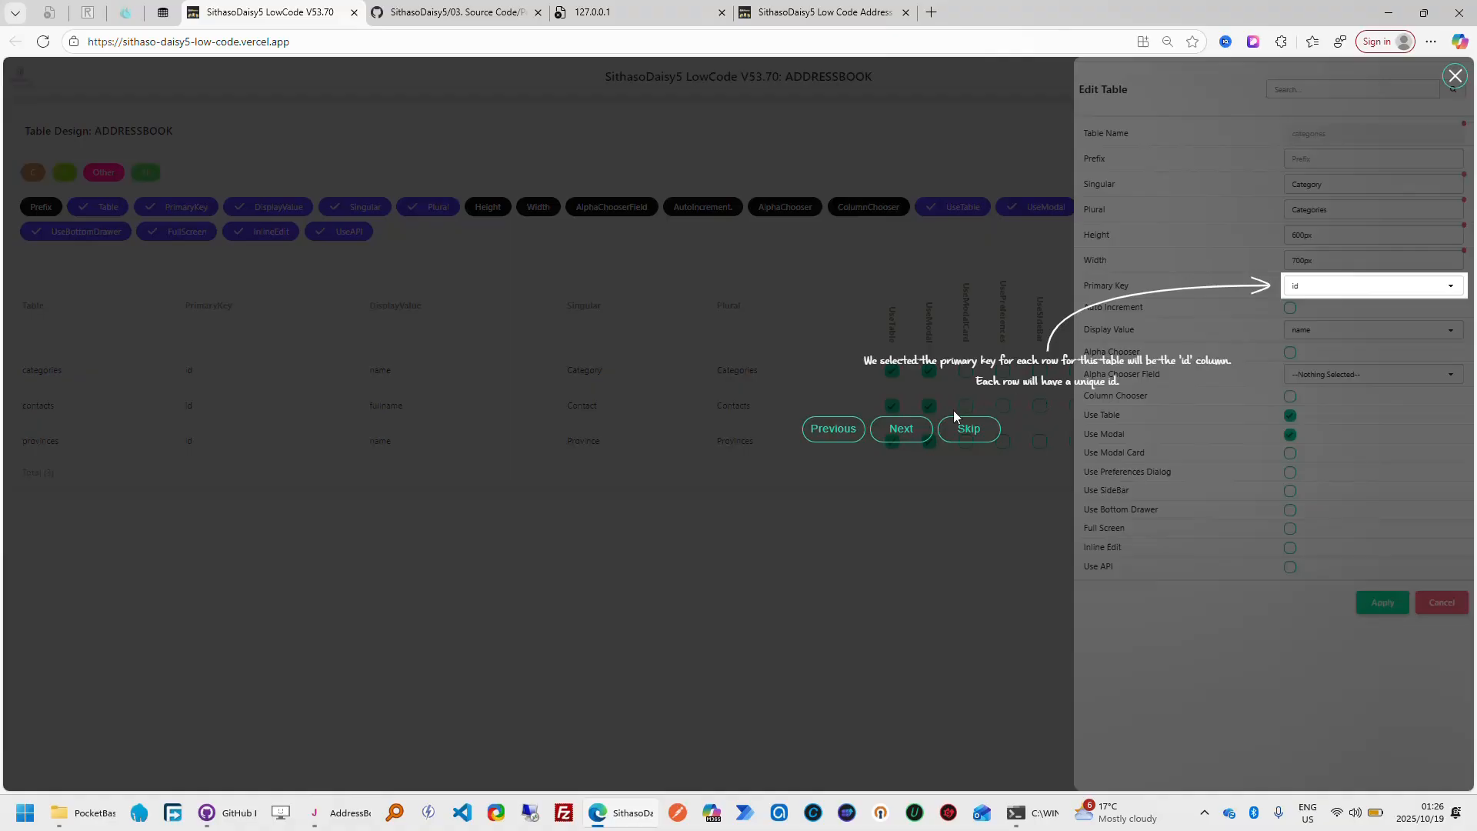
click(904, 429)
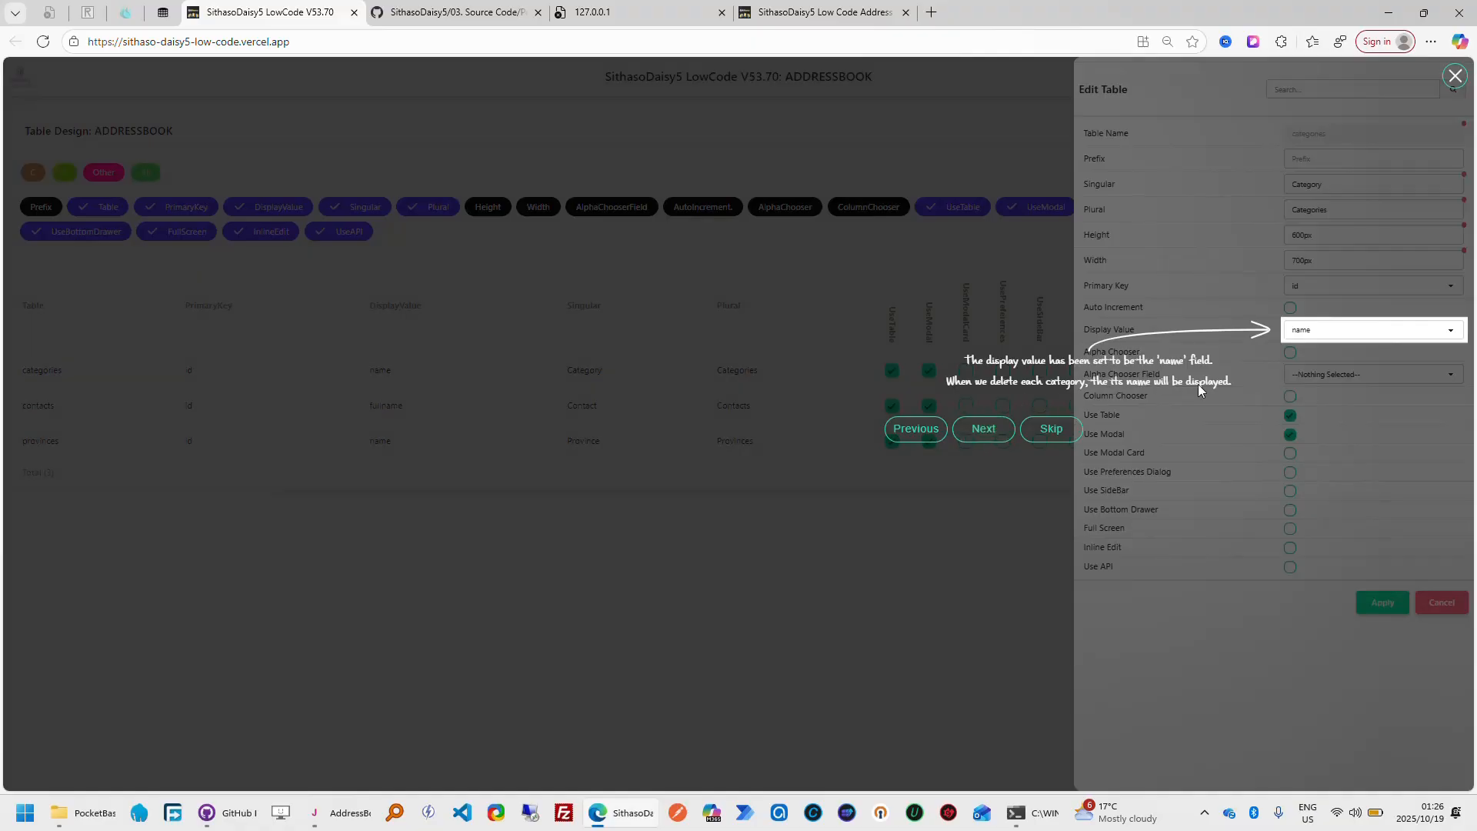
click(984, 431)
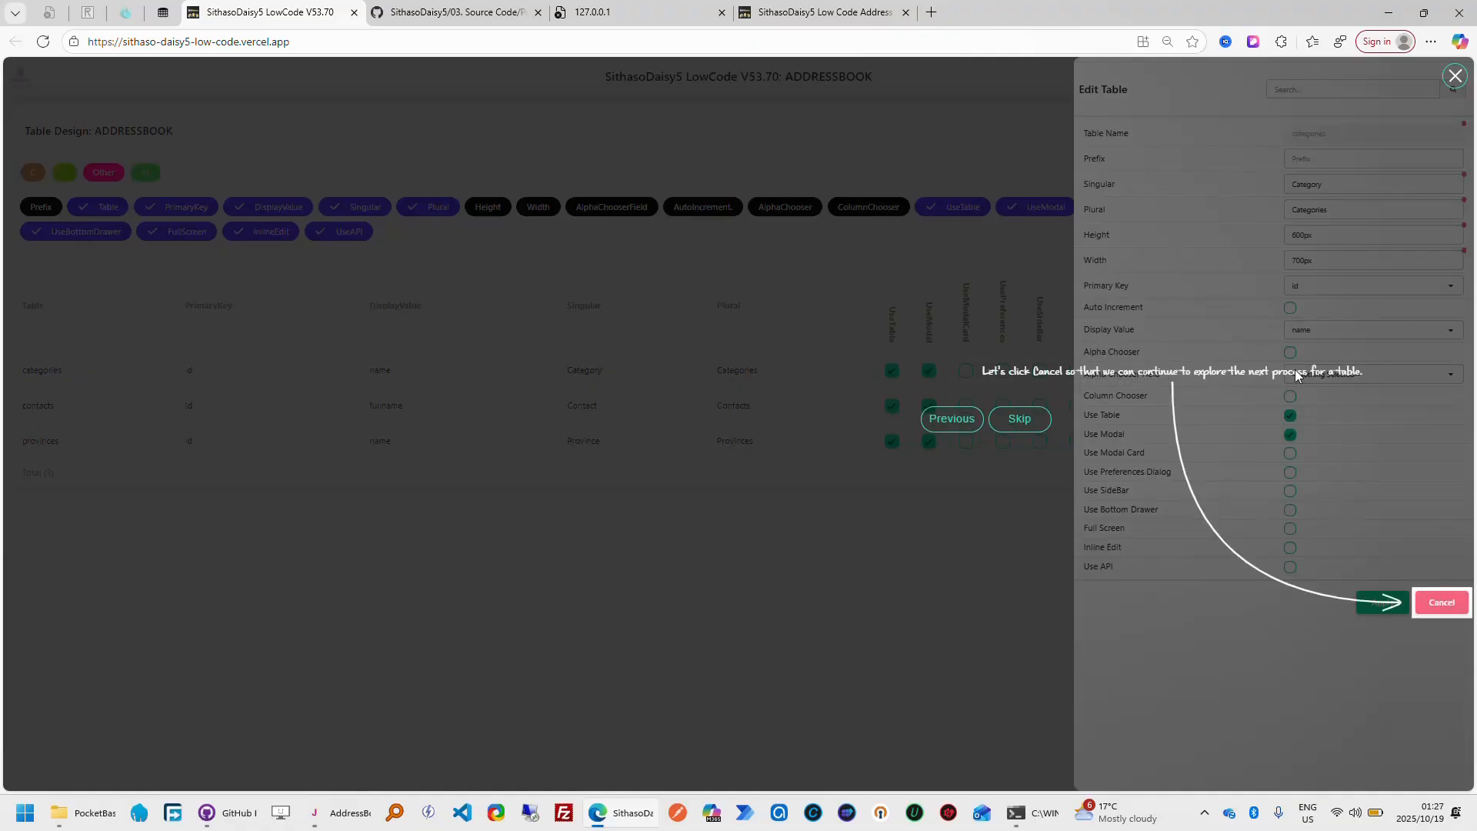
click(1424, 593)
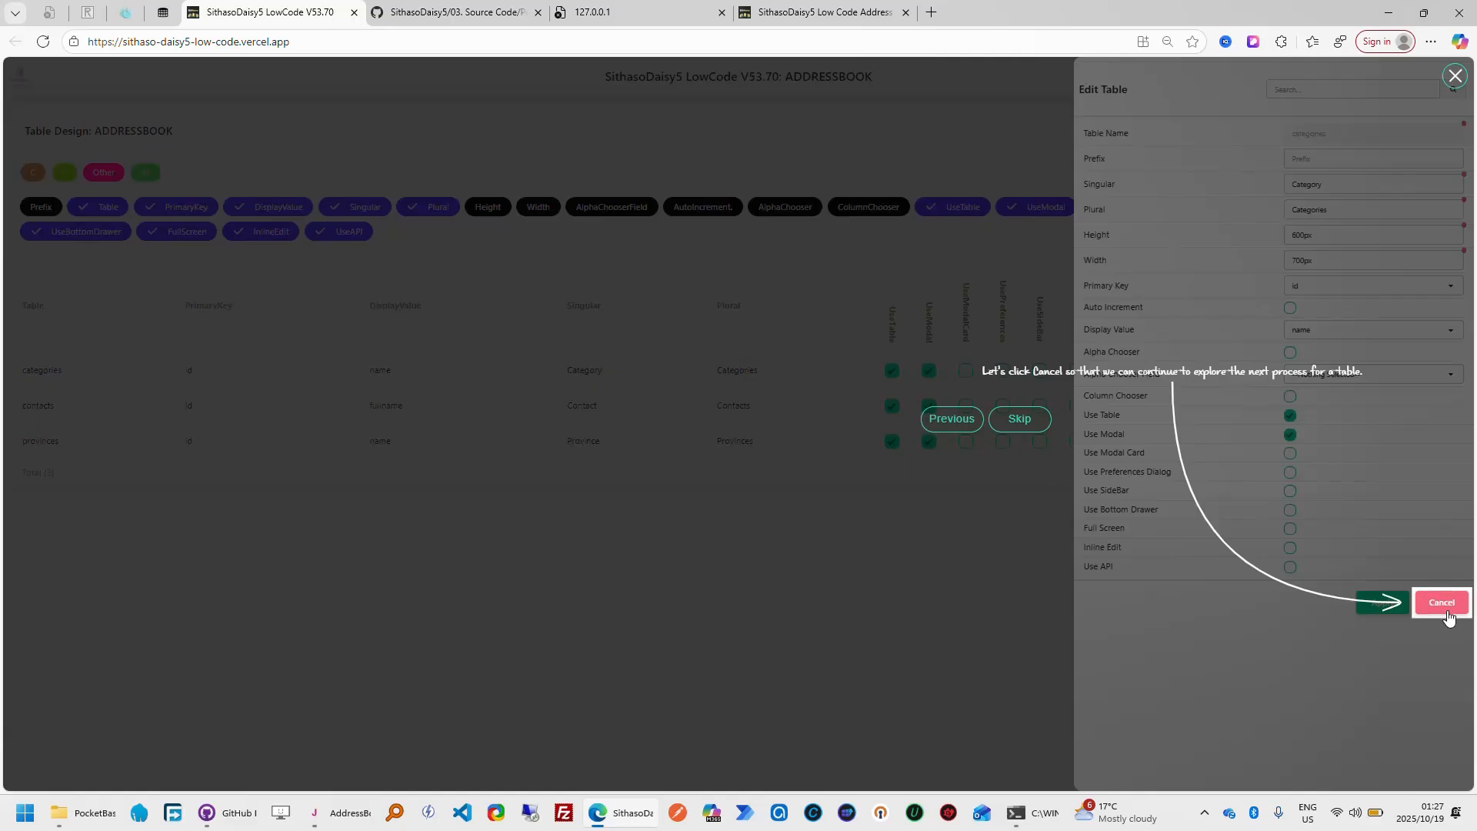
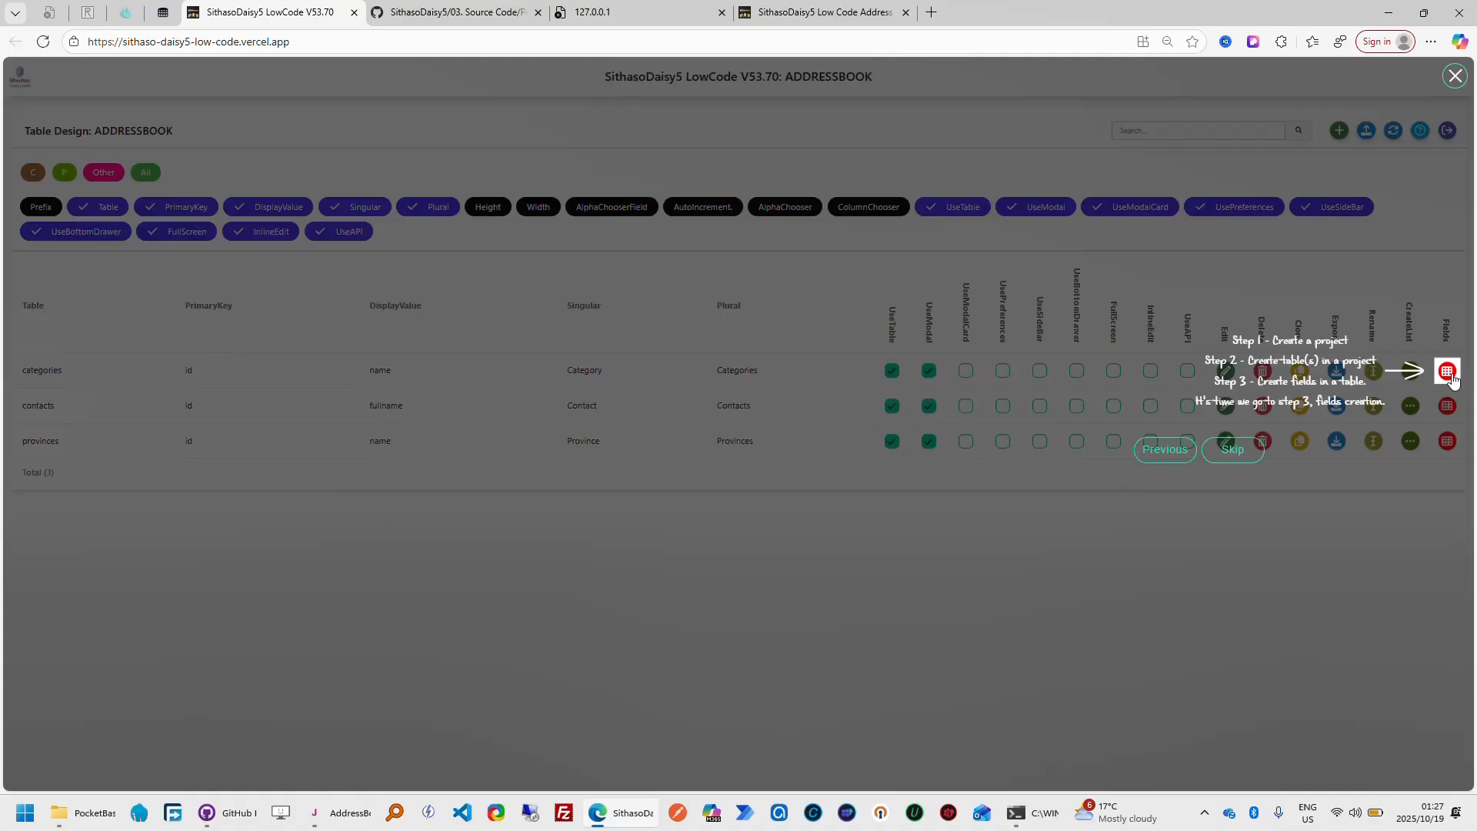
Open the categories table's field design, compare it with My Address Book's Add Category form, and dismiss the form without saving
click(1447, 373)
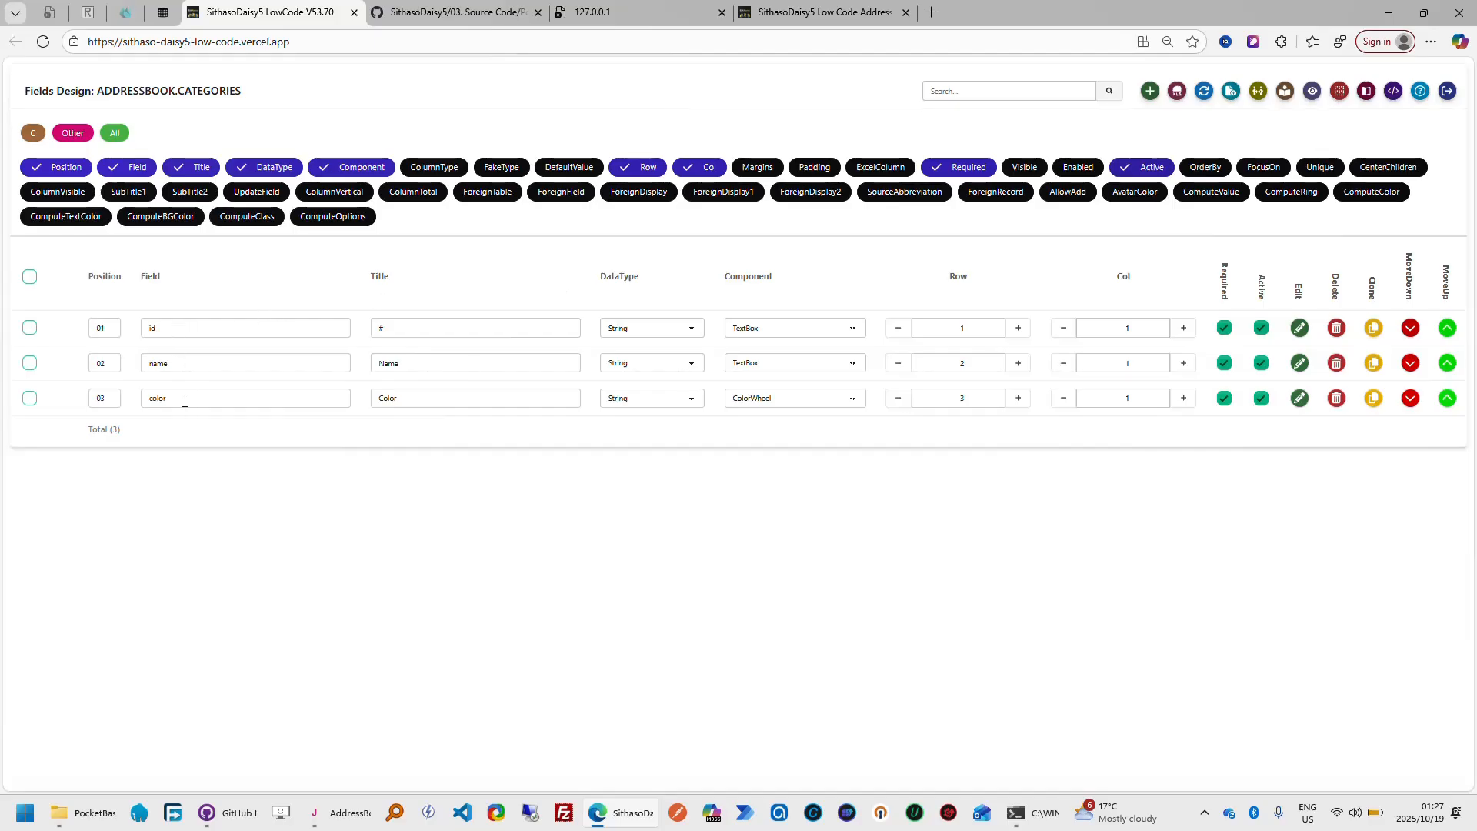
click(807, 14)
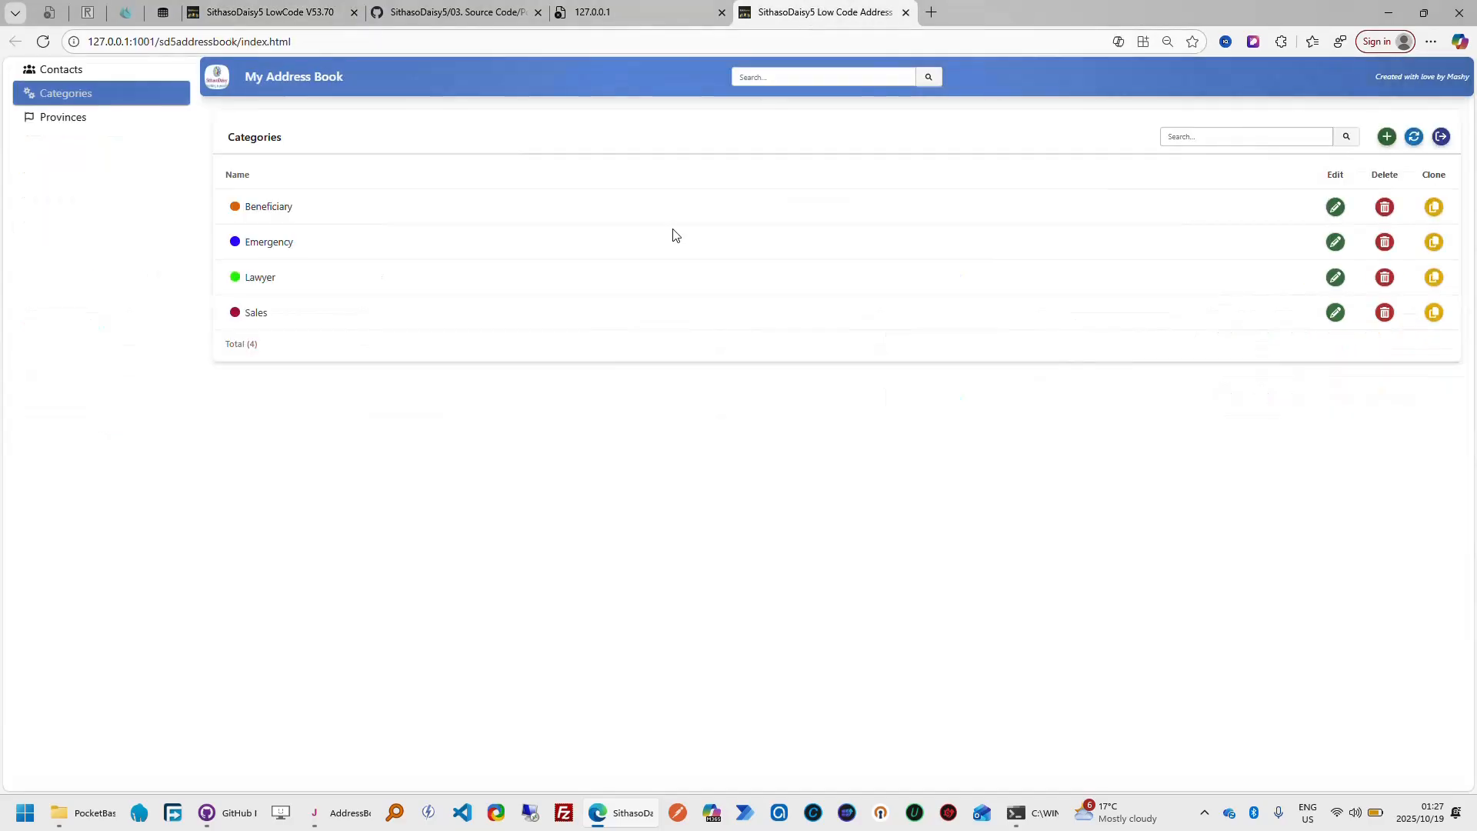
click(1387, 138)
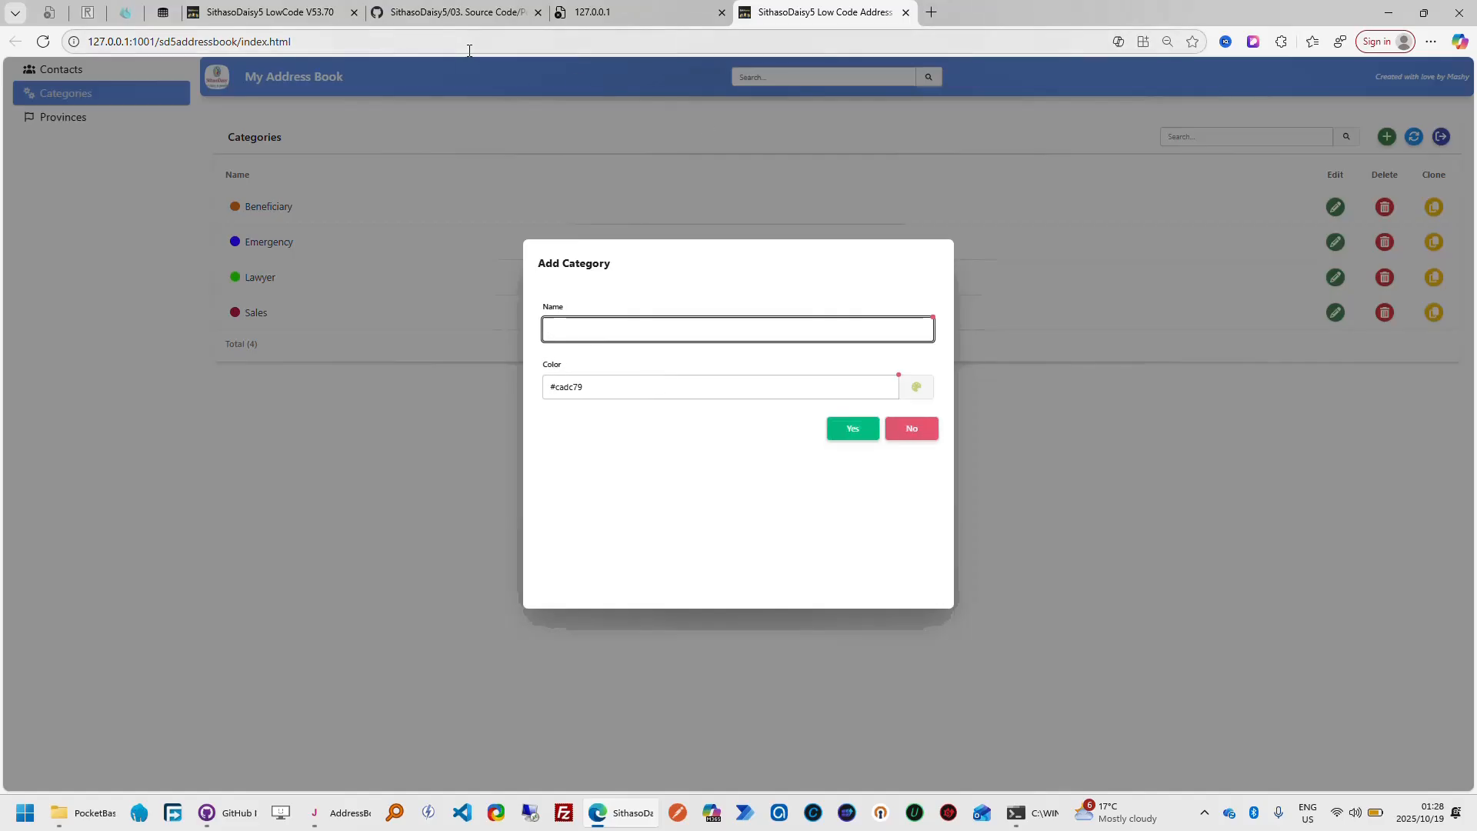
click(261, 12)
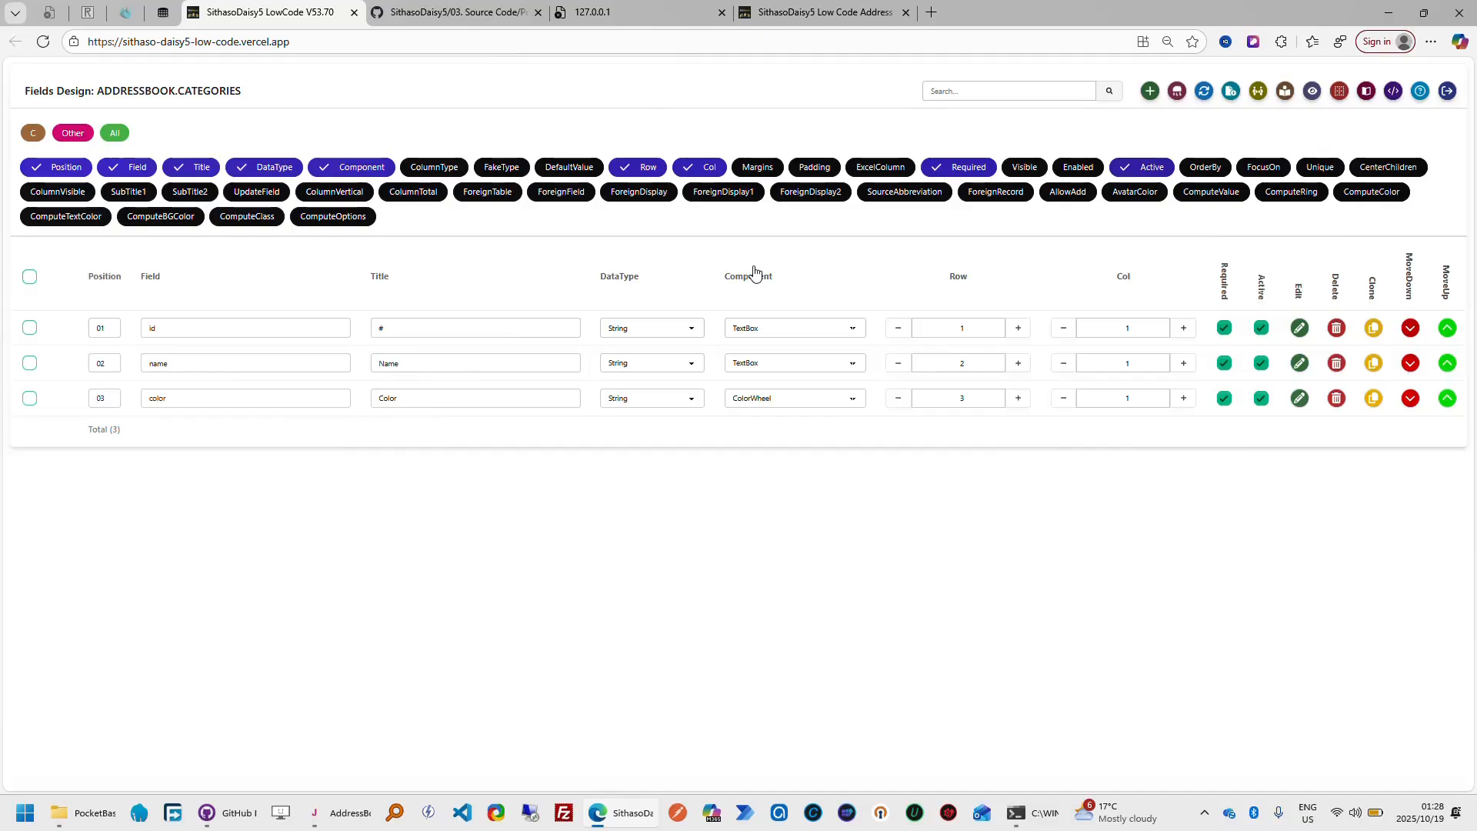
click(854, 18)
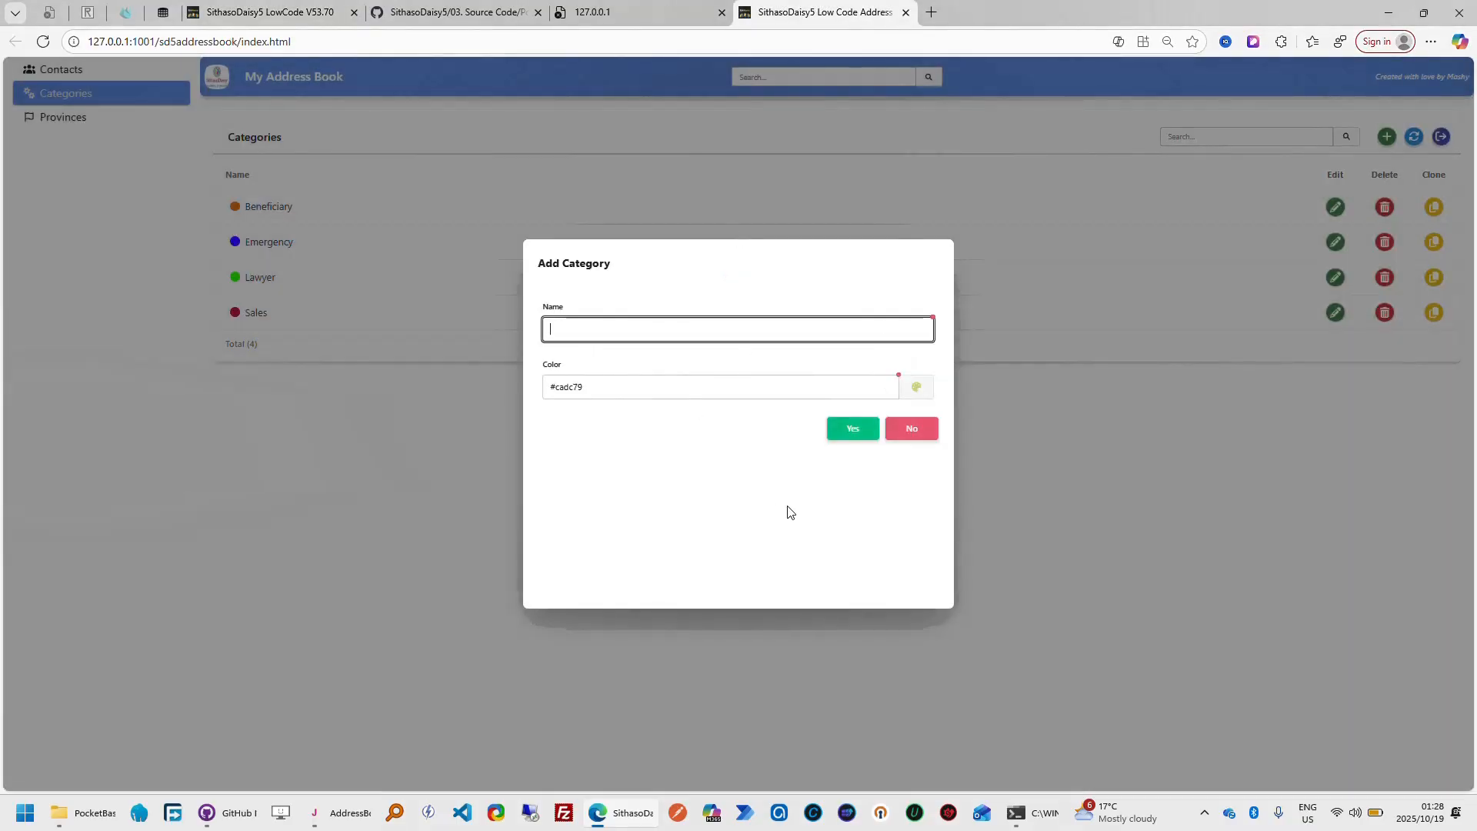
click(926, 428)
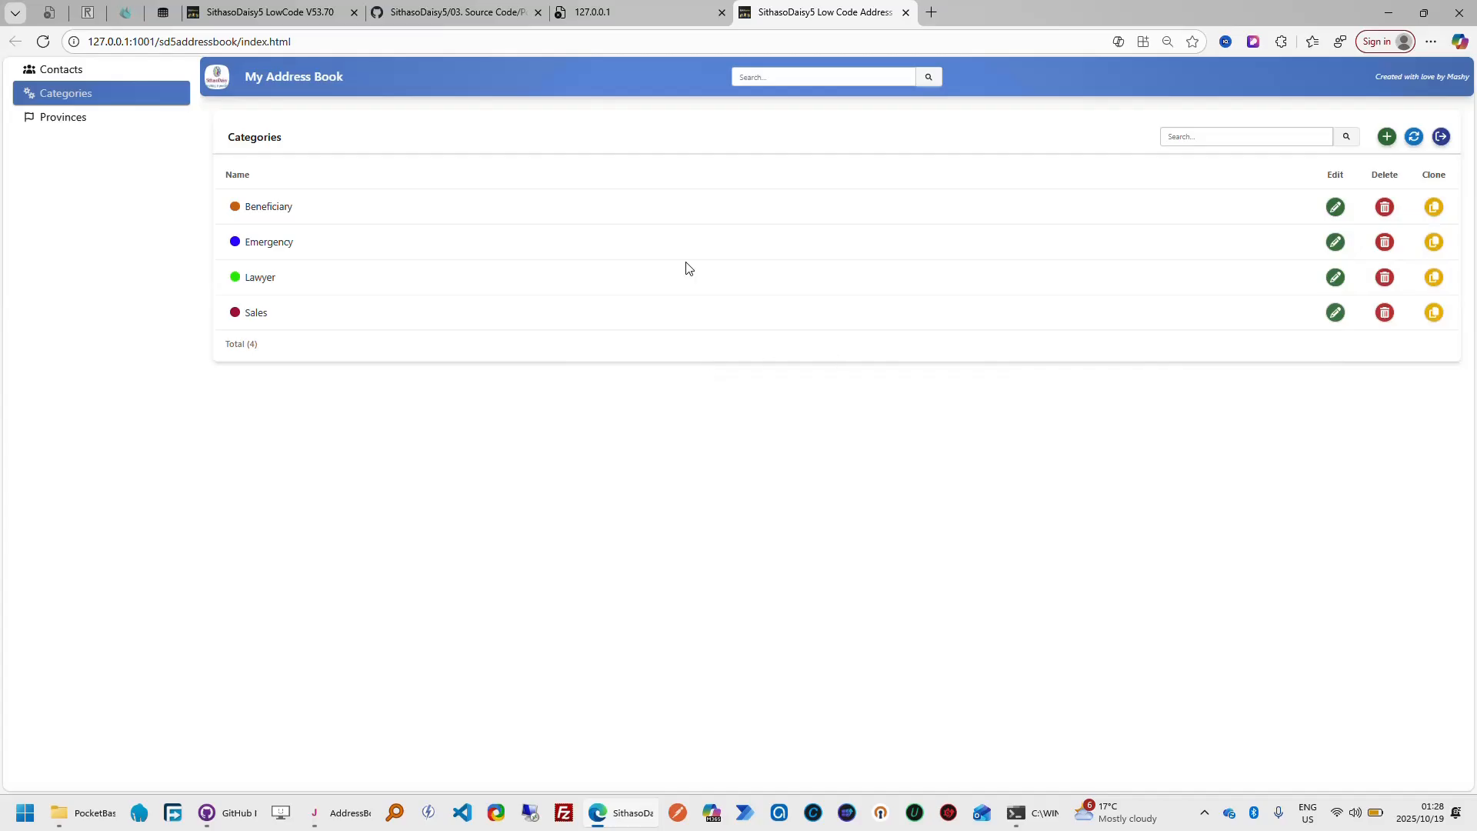
Return to SithasoDaisy5 LowCode, start the fields design tour and follow it through opening the Add Field form to the Position setting
click(269, 12)
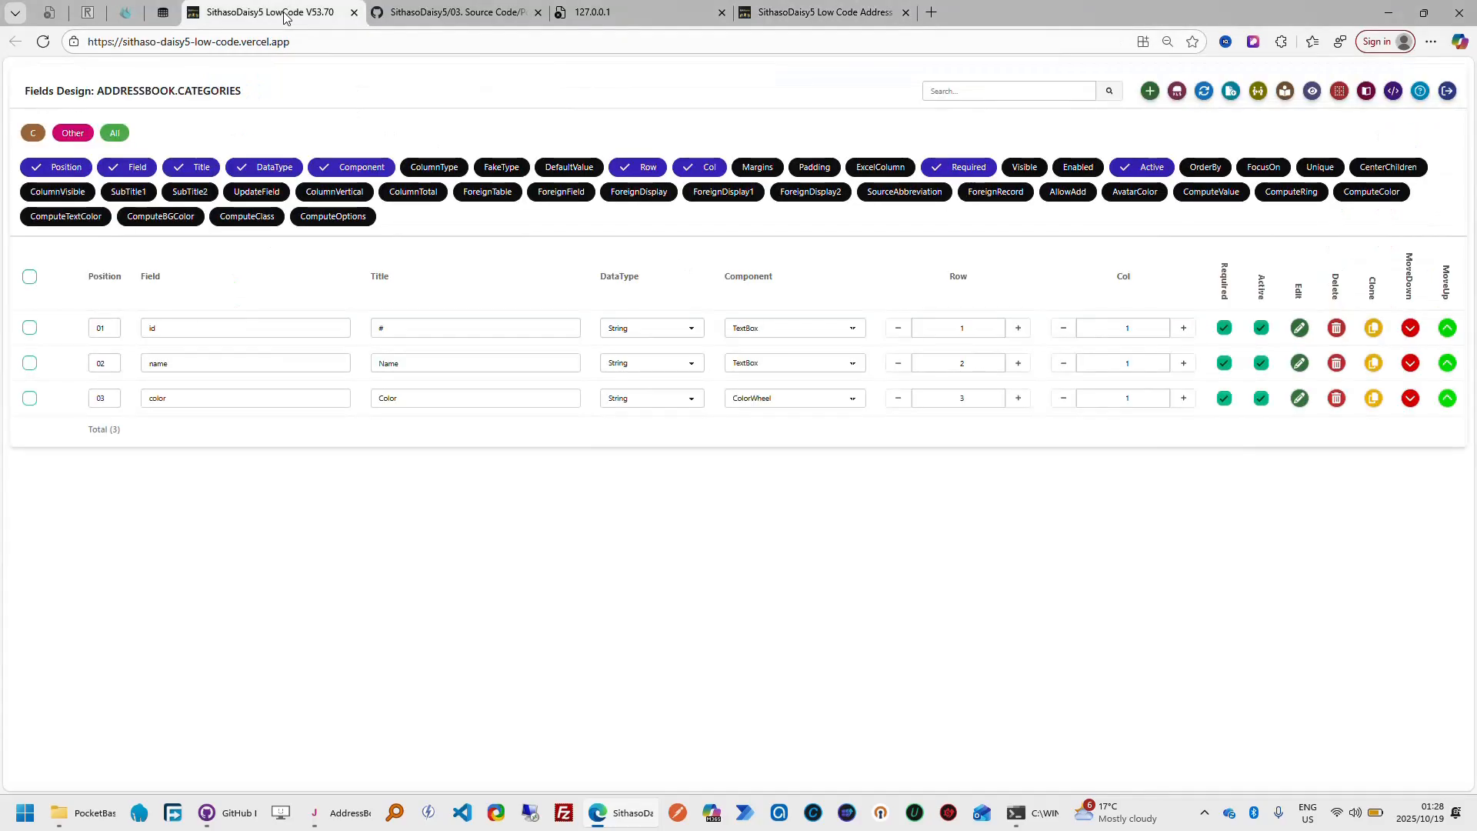
click(1420, 92)
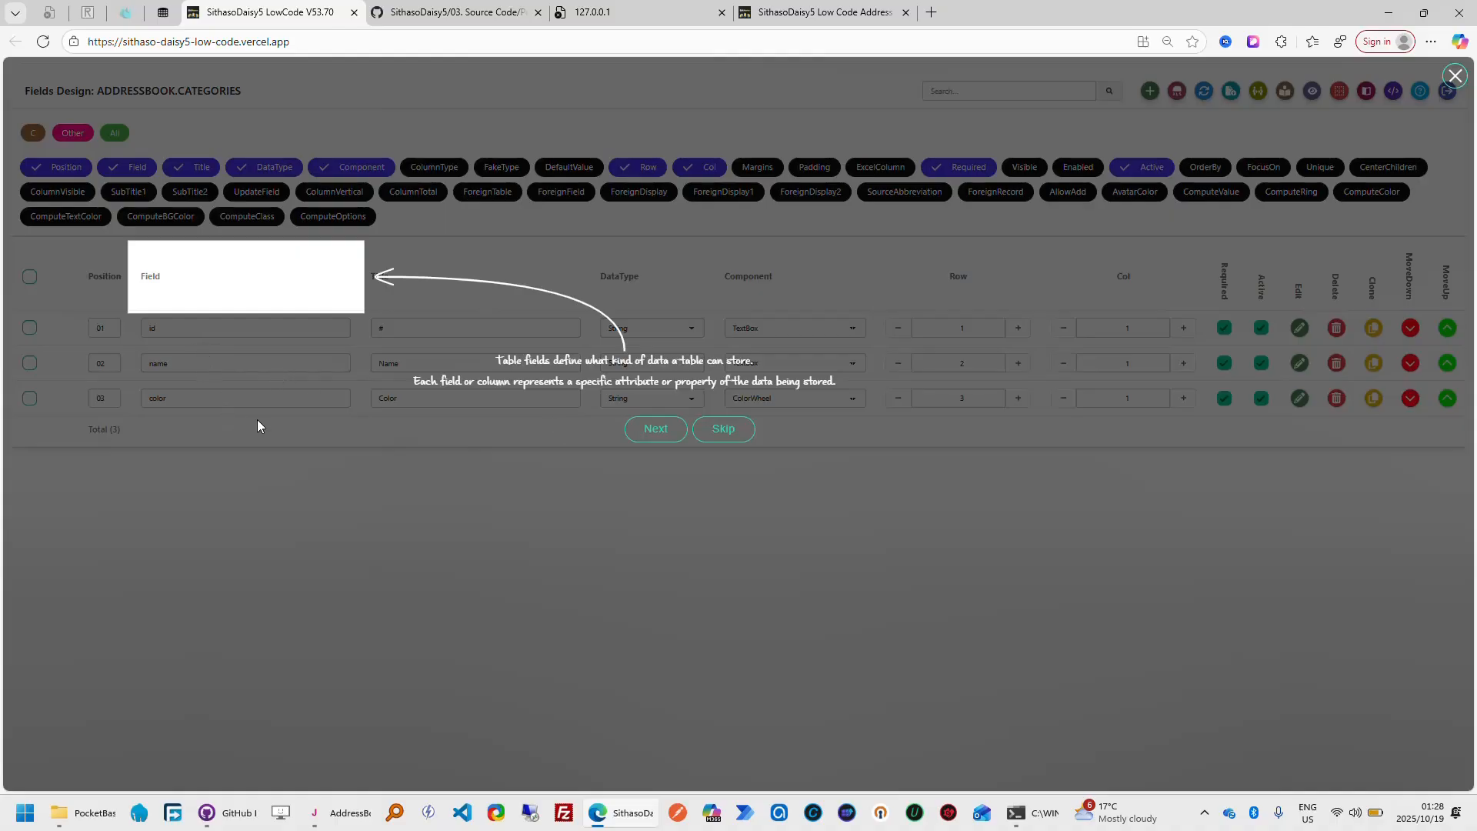
click(646, 435)
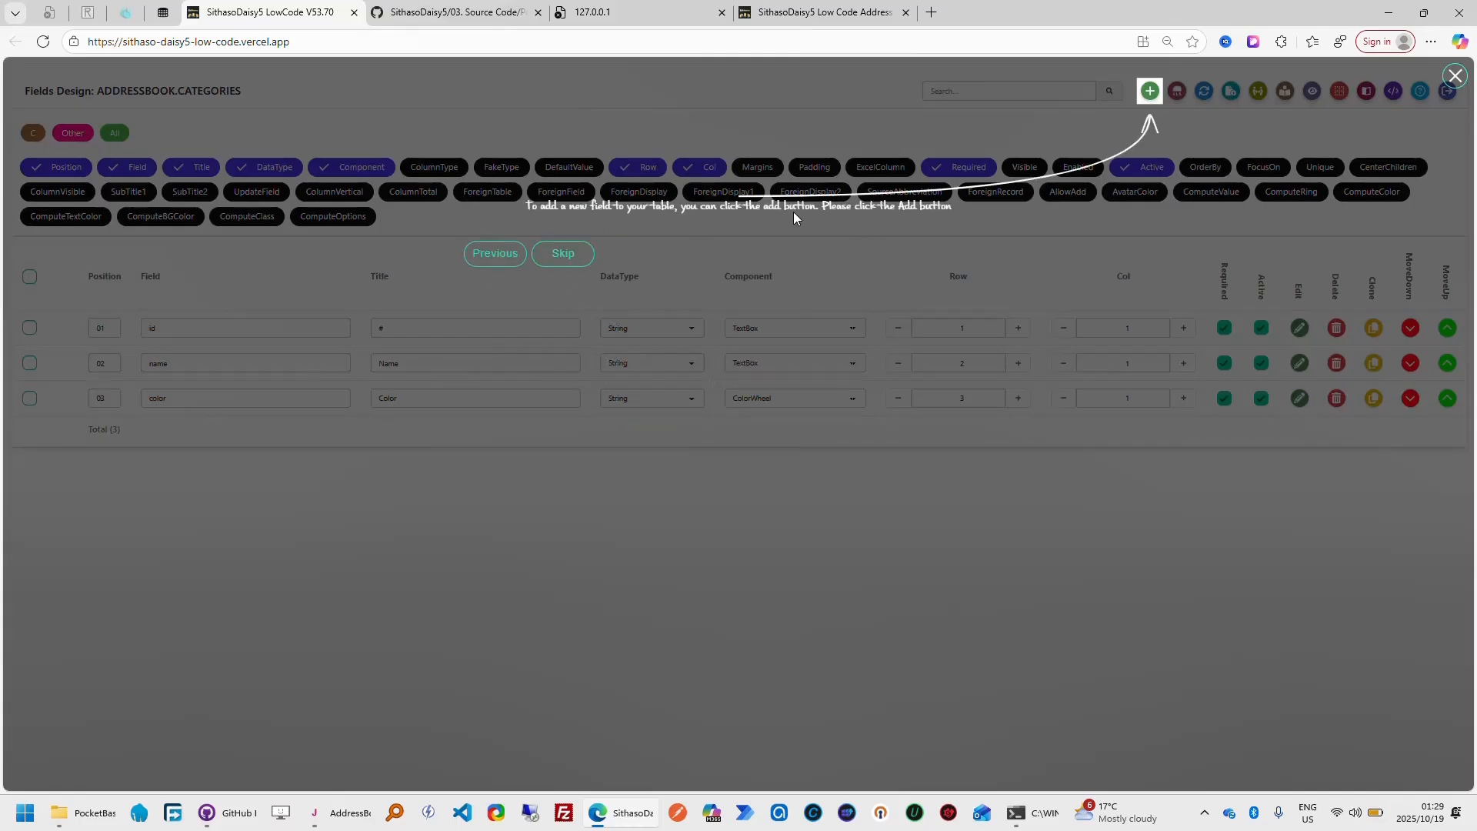
click(1151, 97)
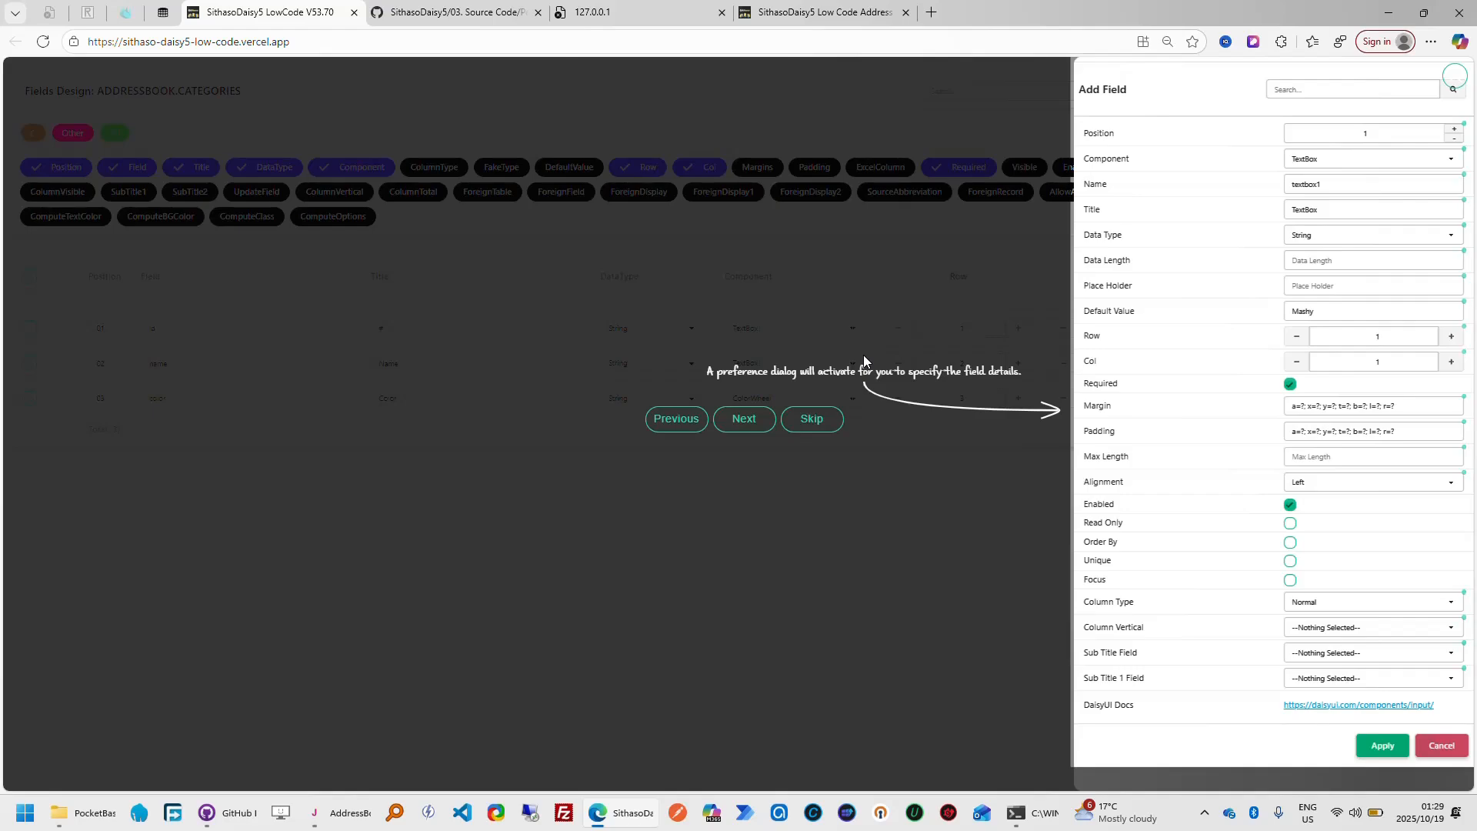
click(744, 420)
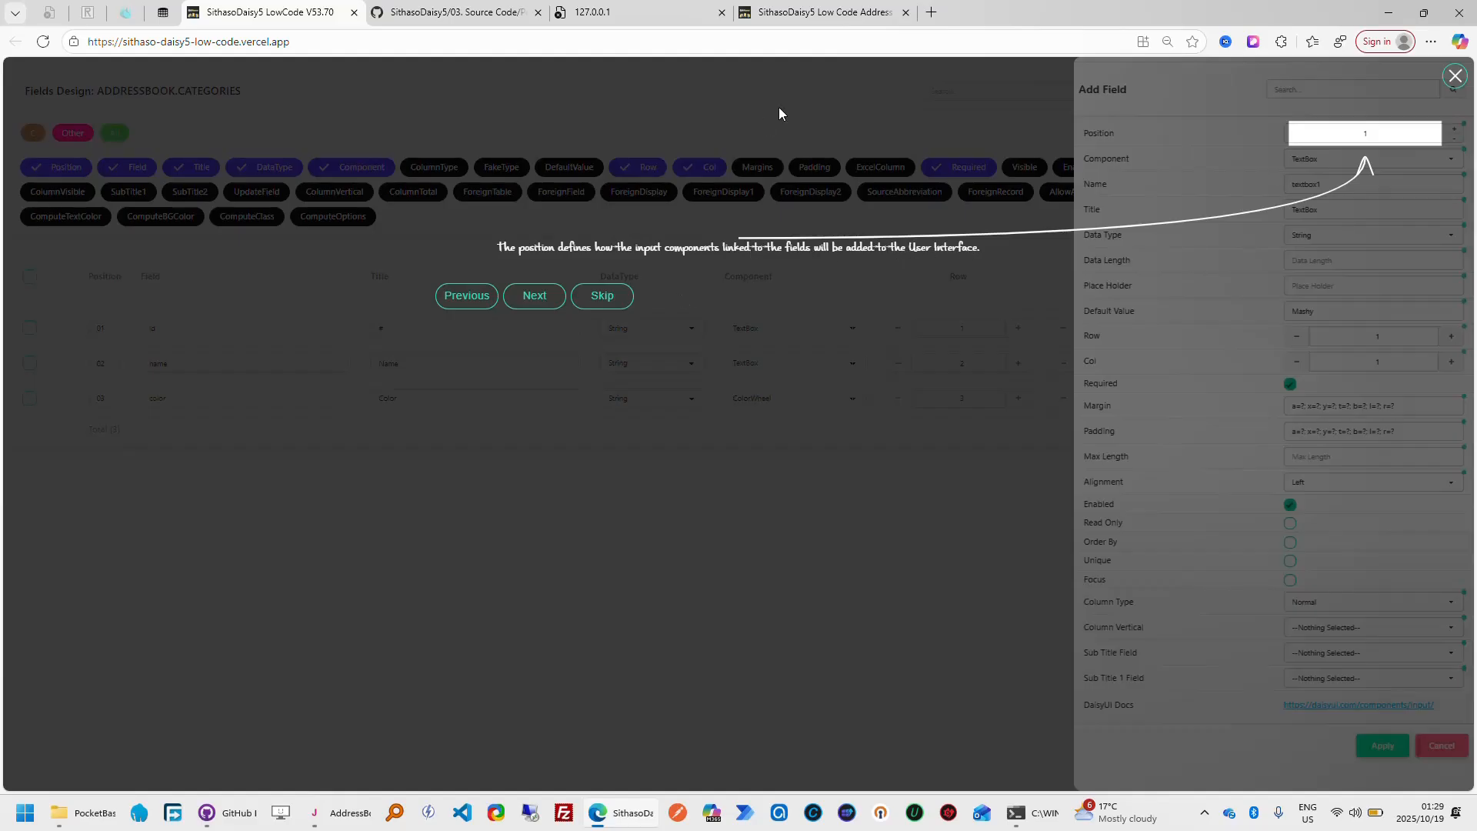
In My Address Book, open the Add Category form and examine the order of its Name and Color inputs
click(861, 14)
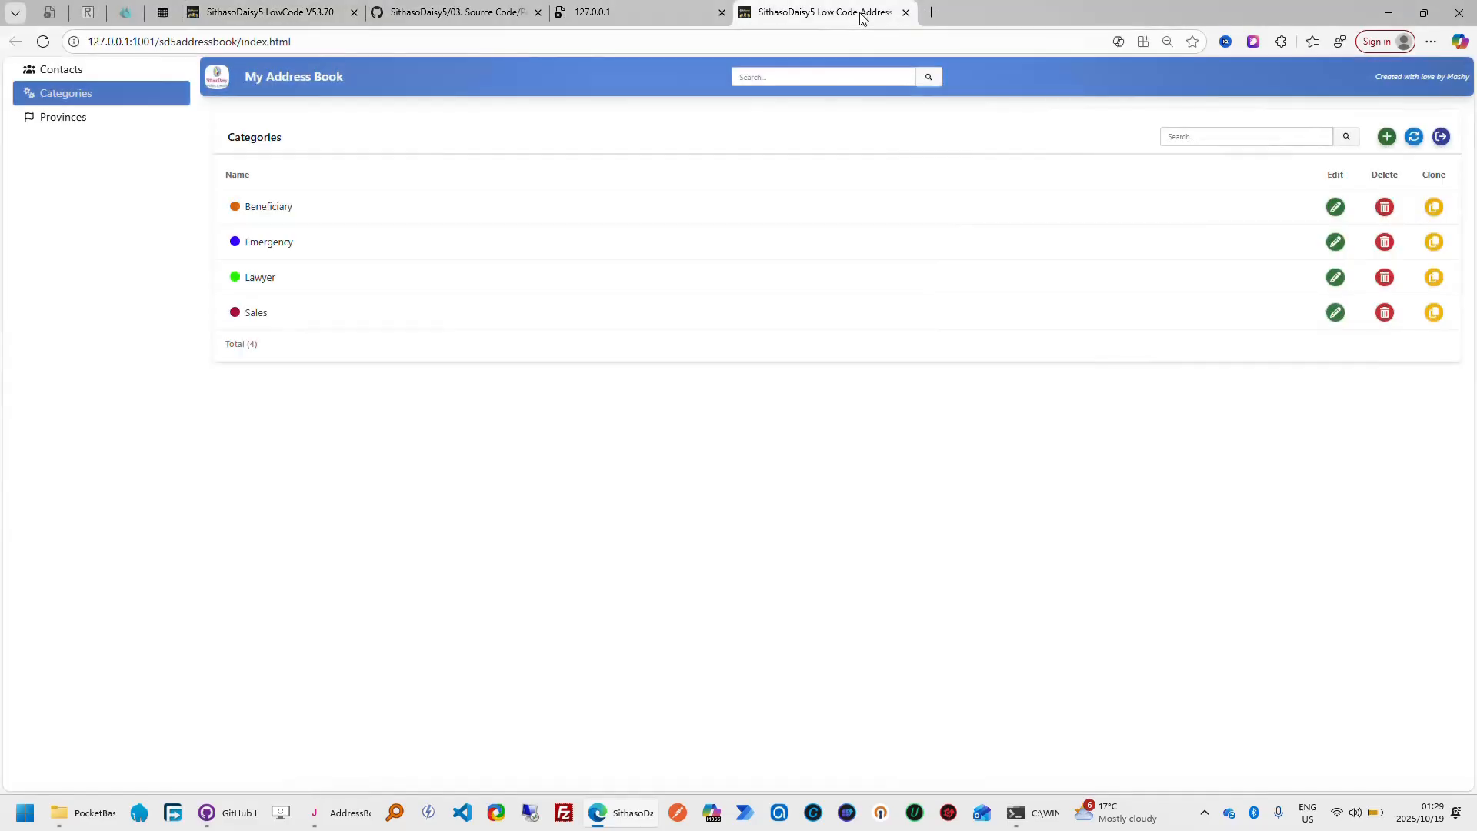
click(1387, 137)
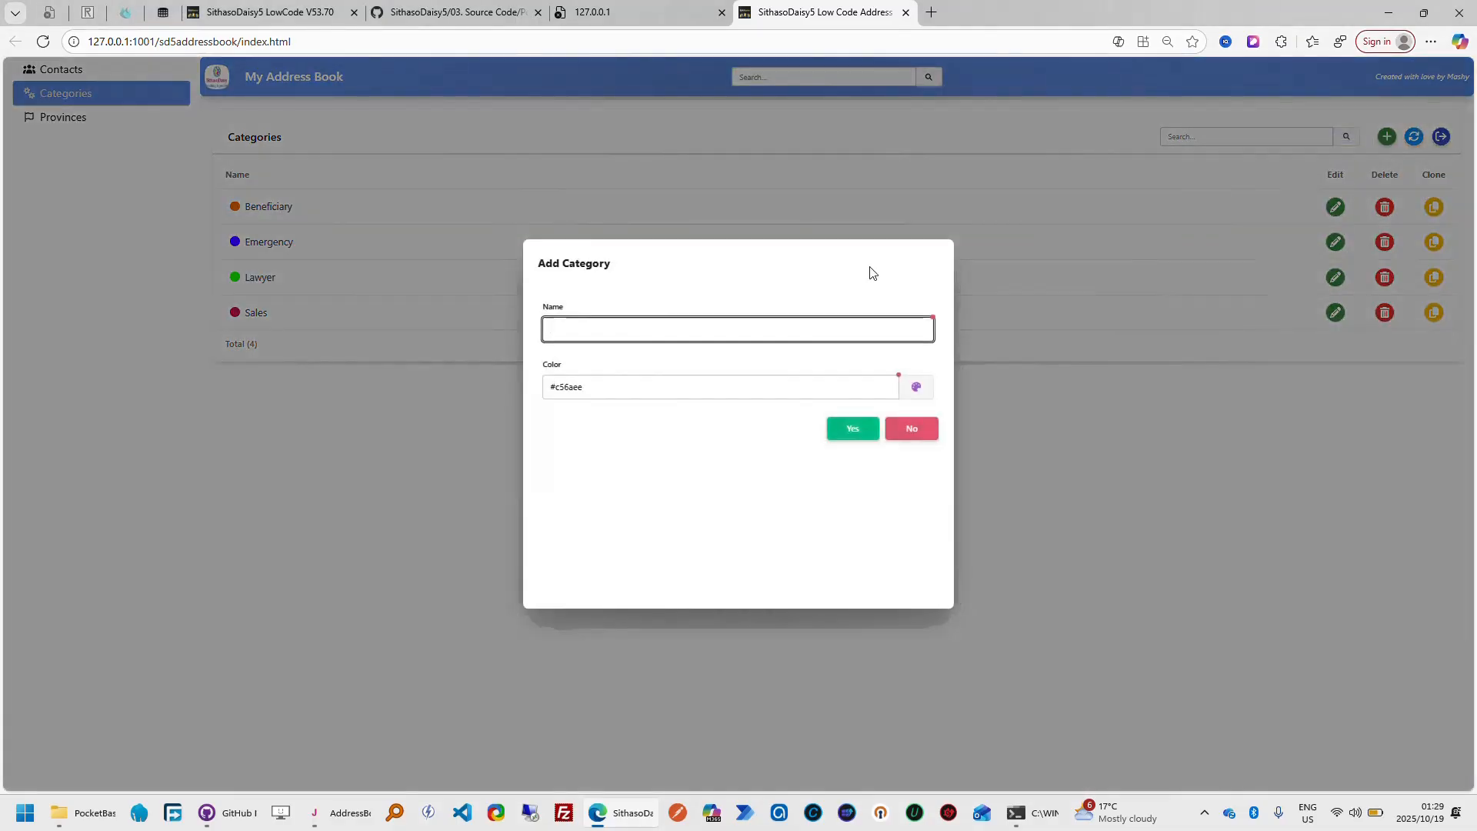
click(584, 327)
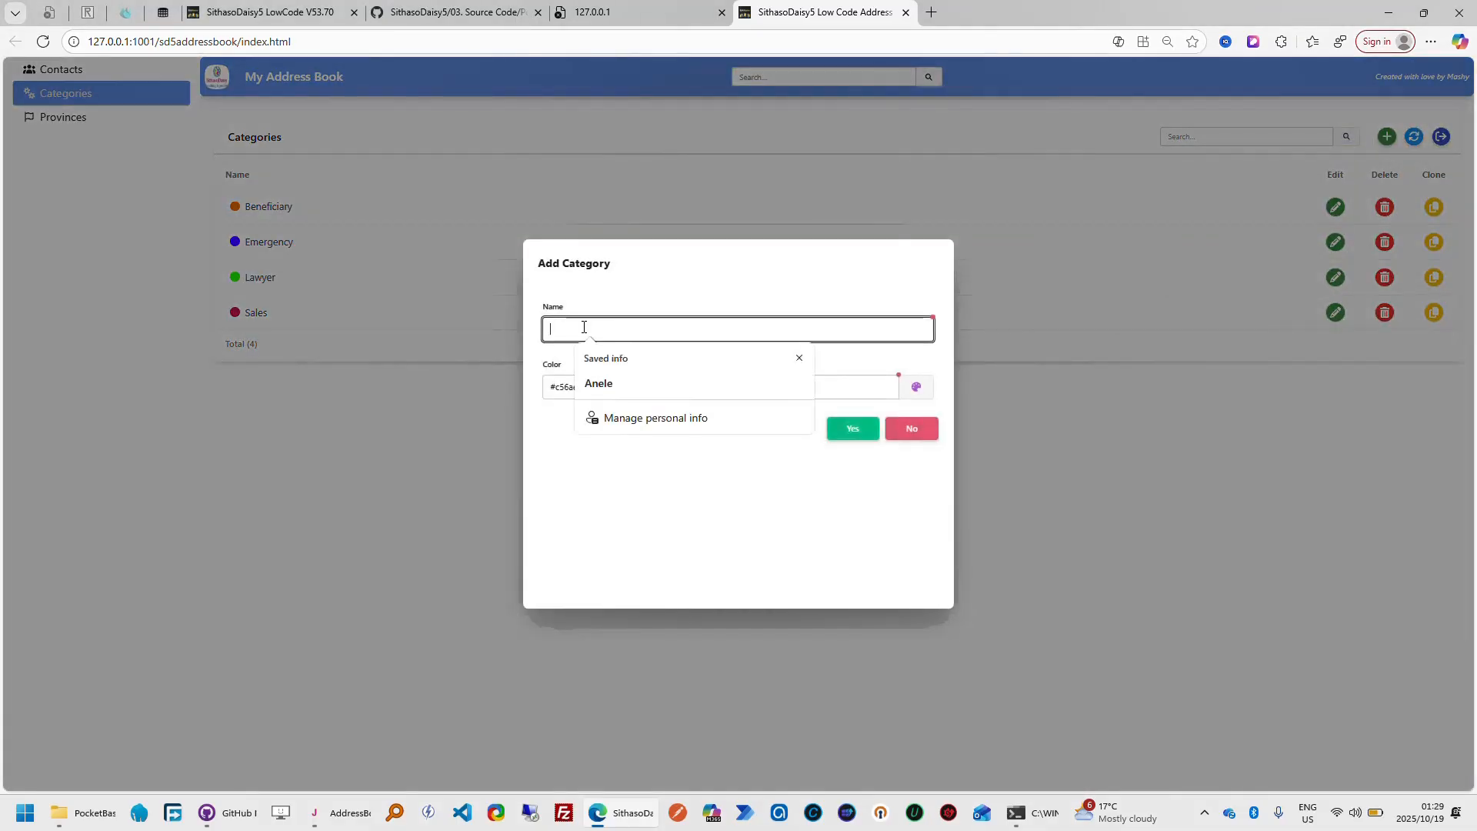
click(557, 439)
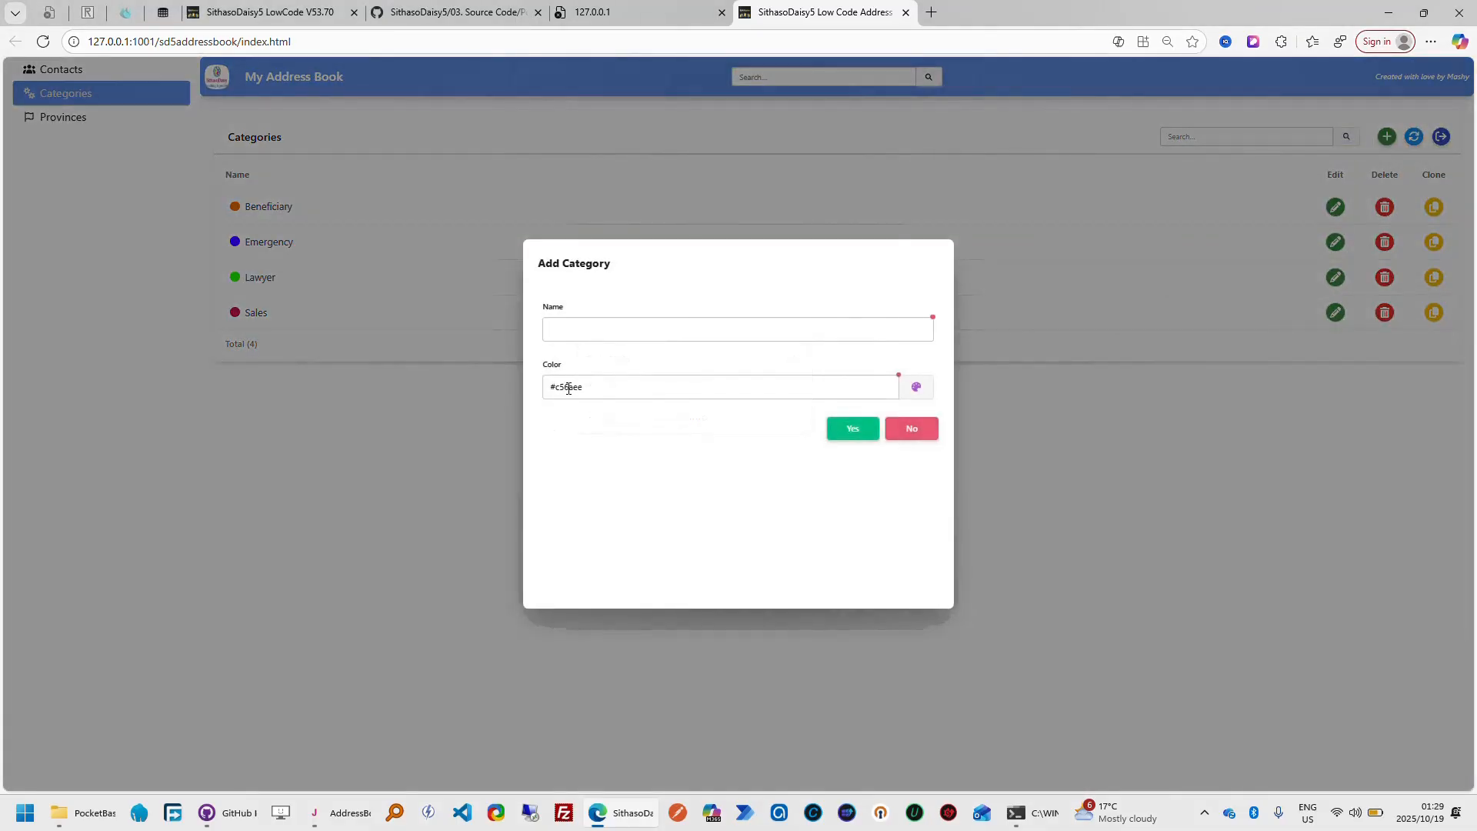
Return to the SithasoDaisy5 LowCode tour, advance it to the Component setting and browse the available component types
click(306, 17)
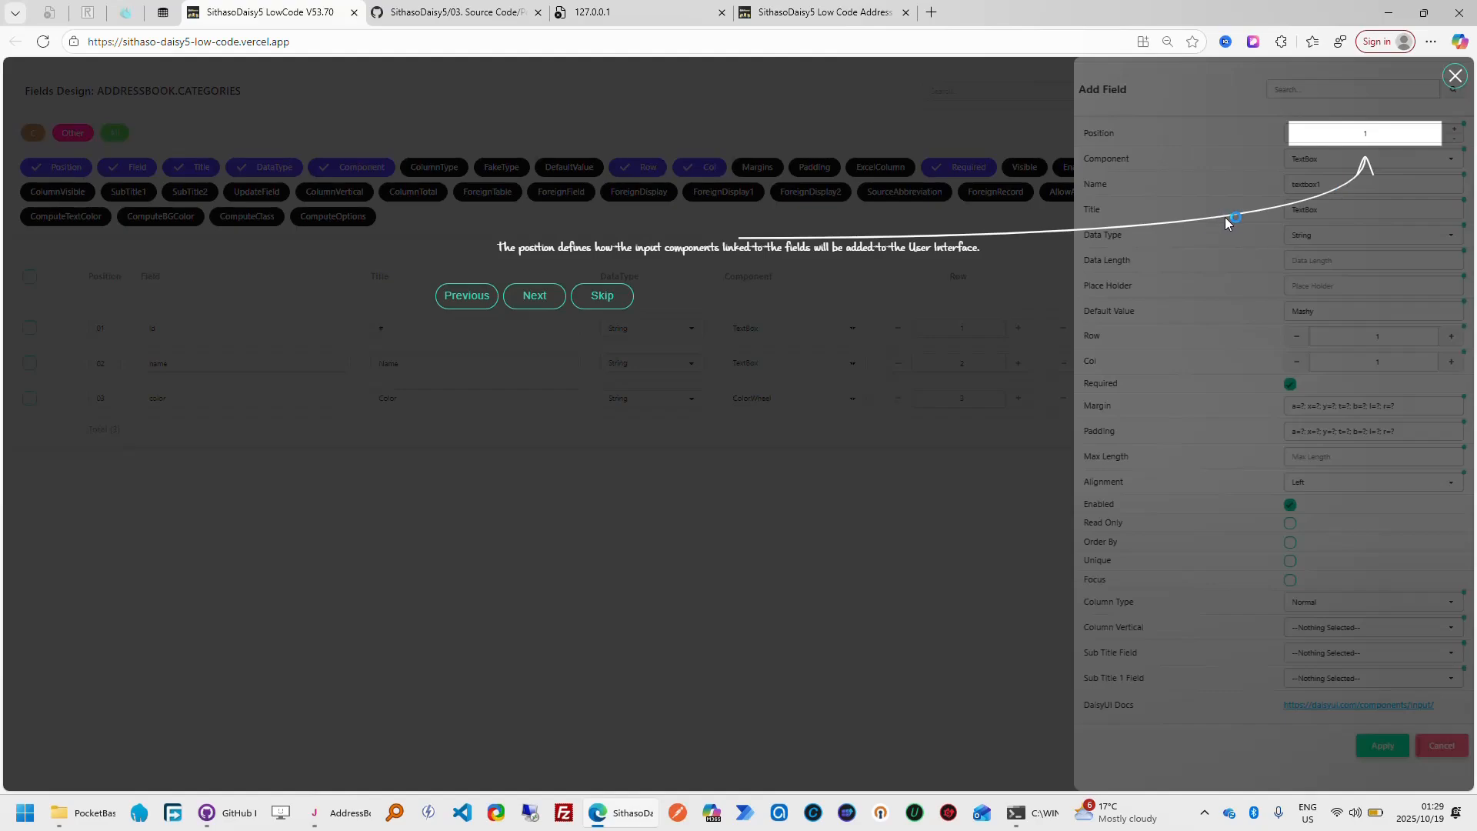
click(535, 296)
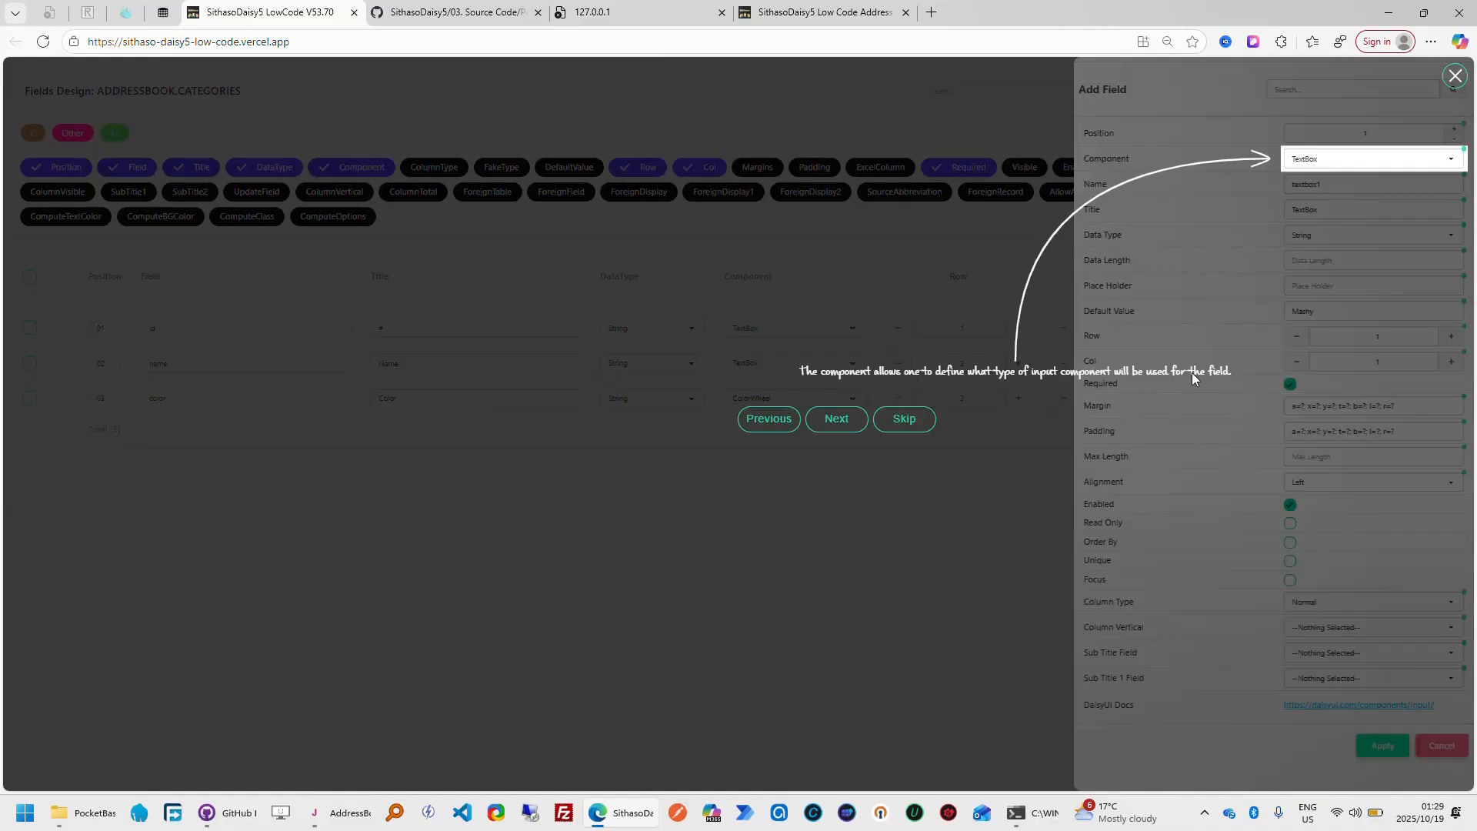
click(1456, 168)
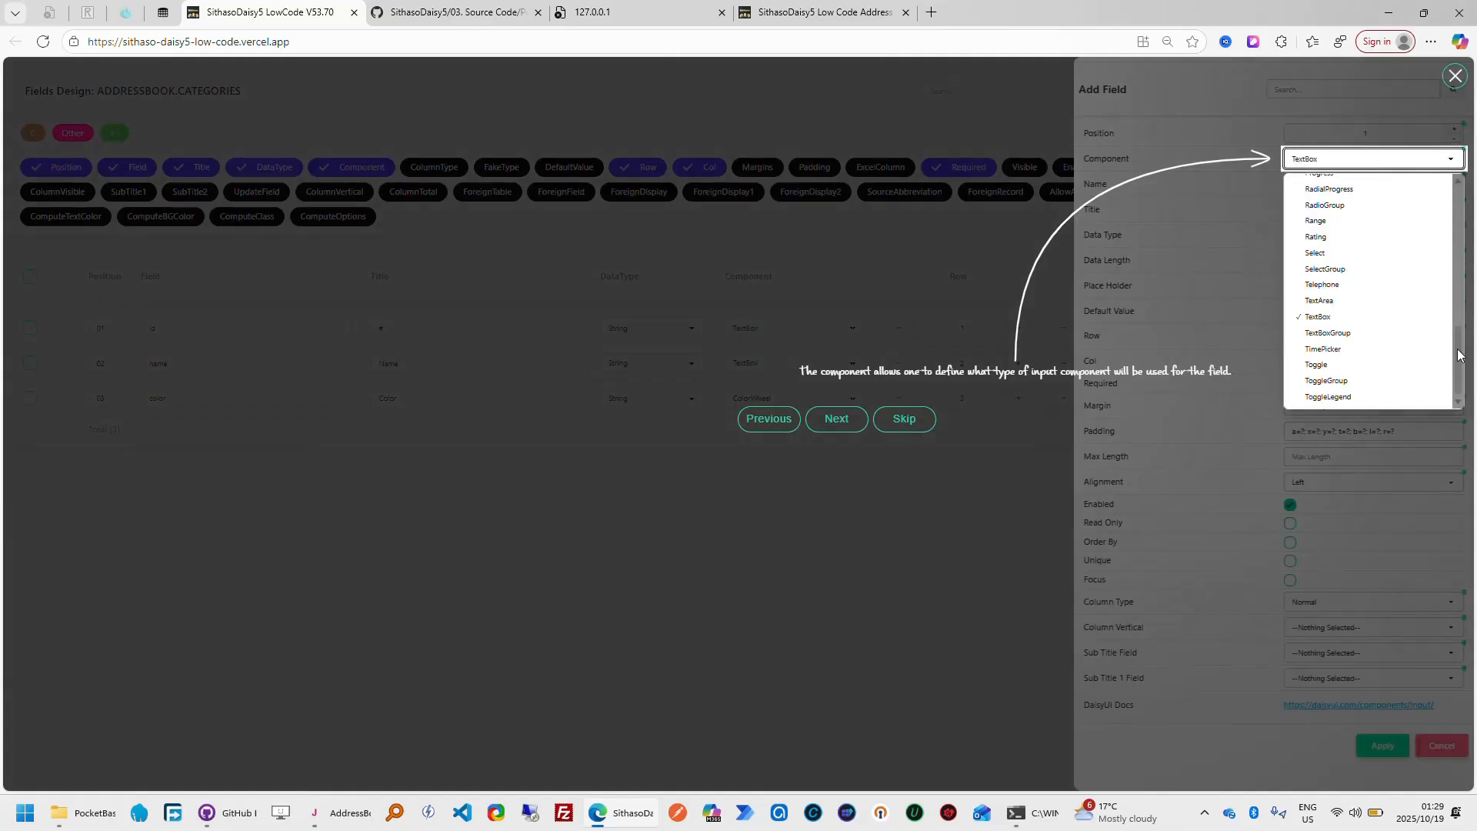
drag(1459, 355, 1454, 170)
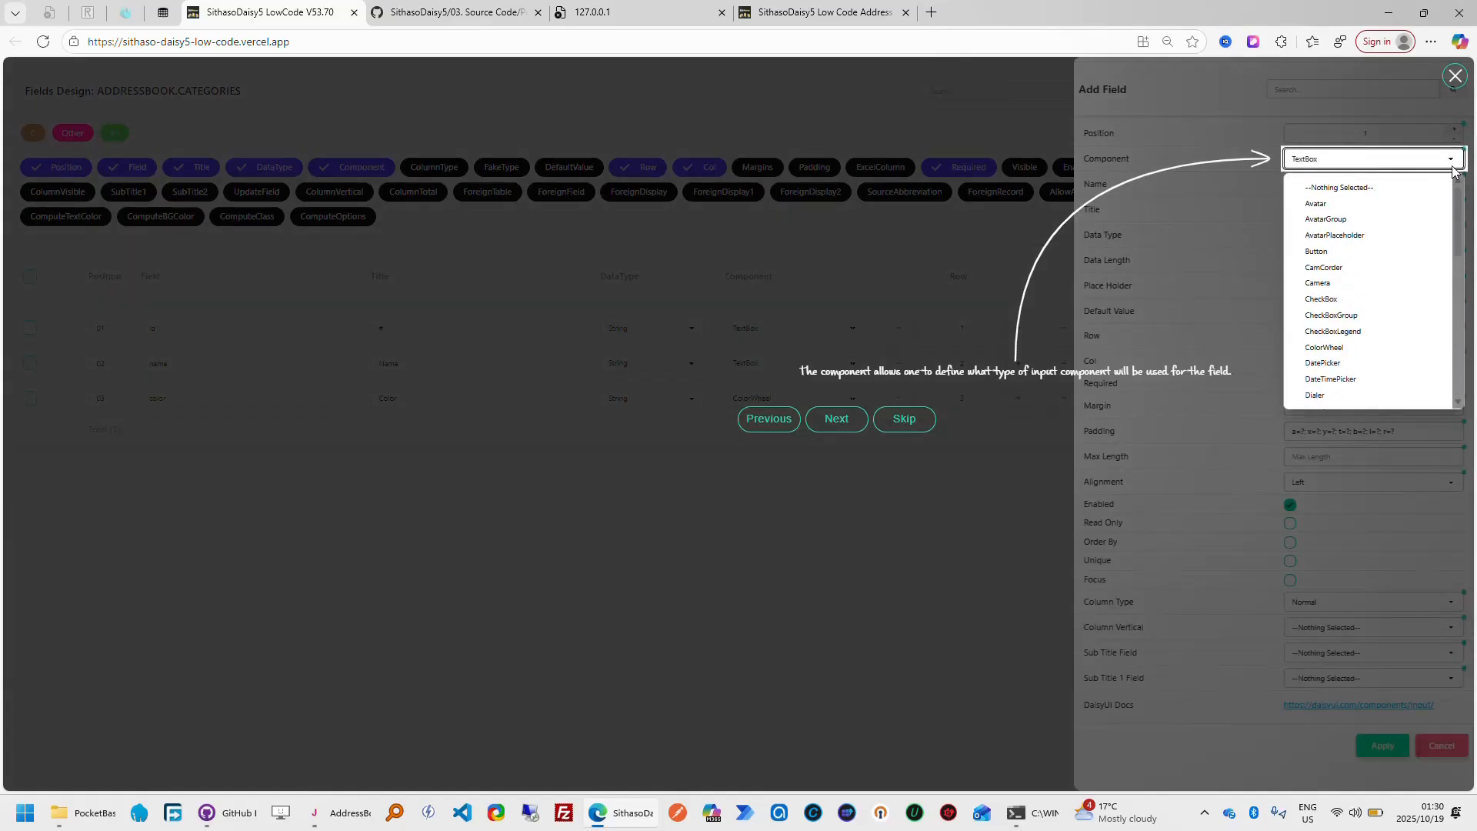
scroll(1423, 280, down, 10)
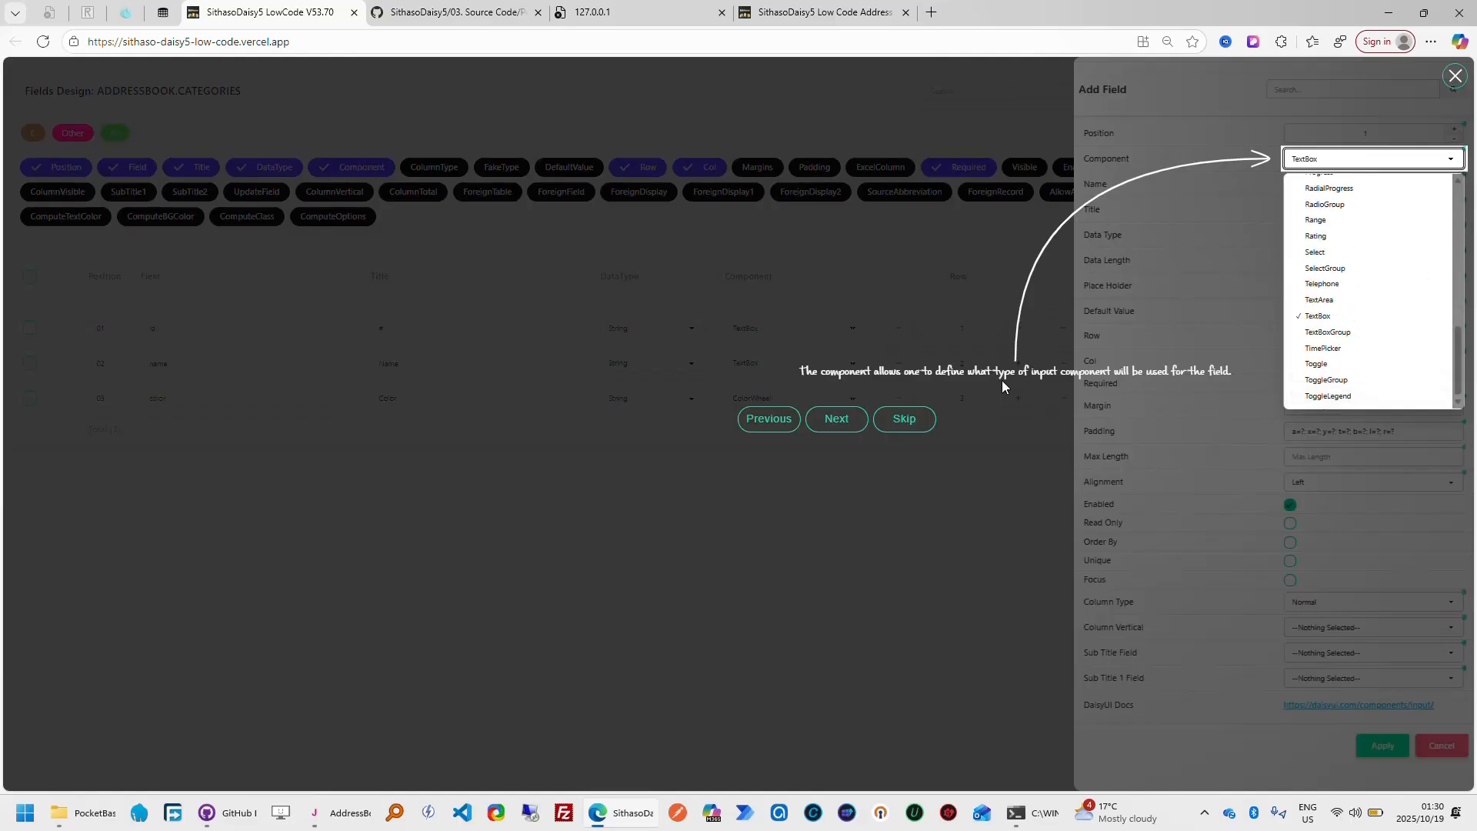
In My Address Book, examine the Name text box on the open Add Category form
click(819, 13)
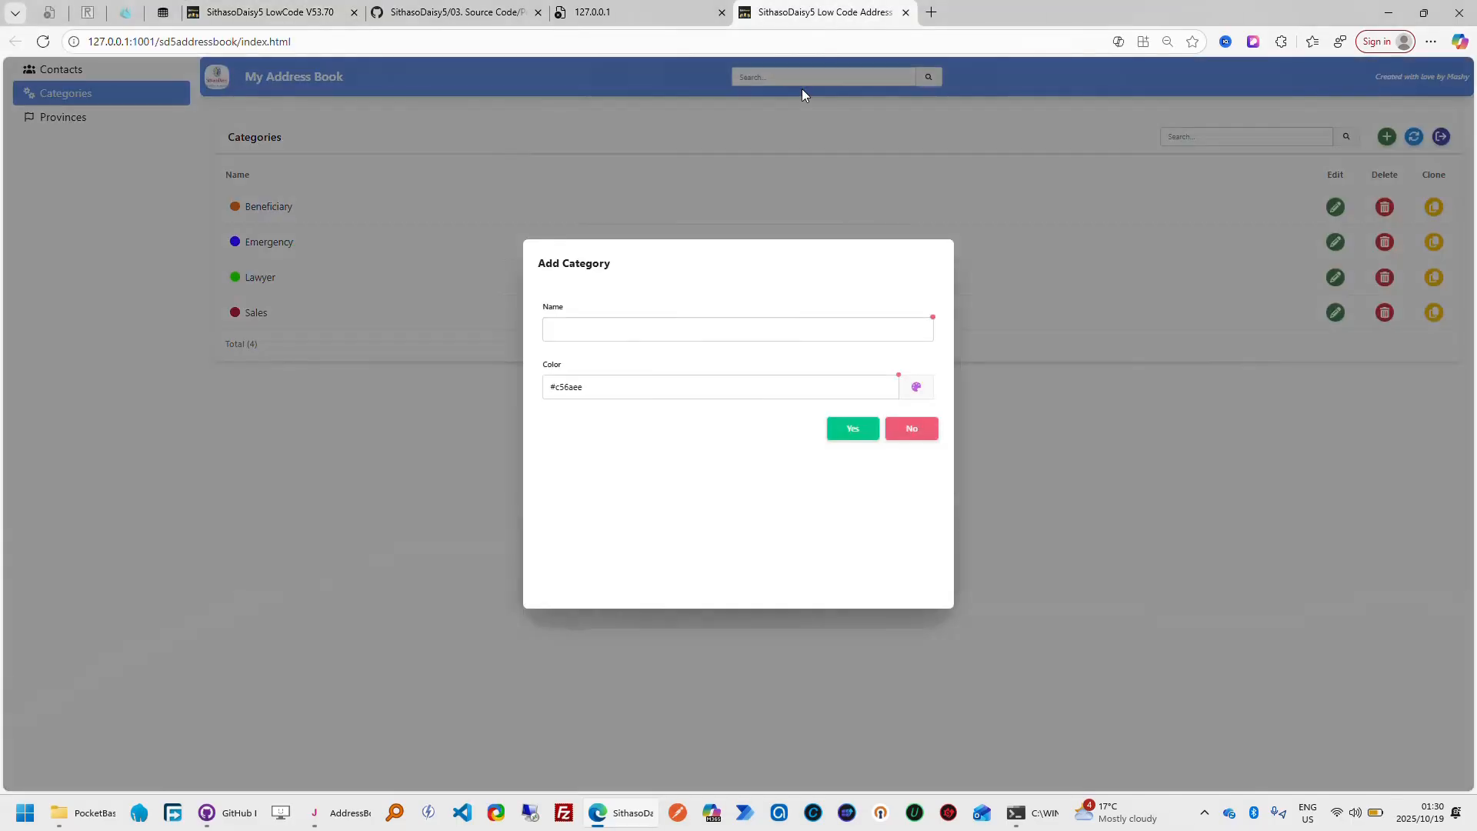
click(668, 319)
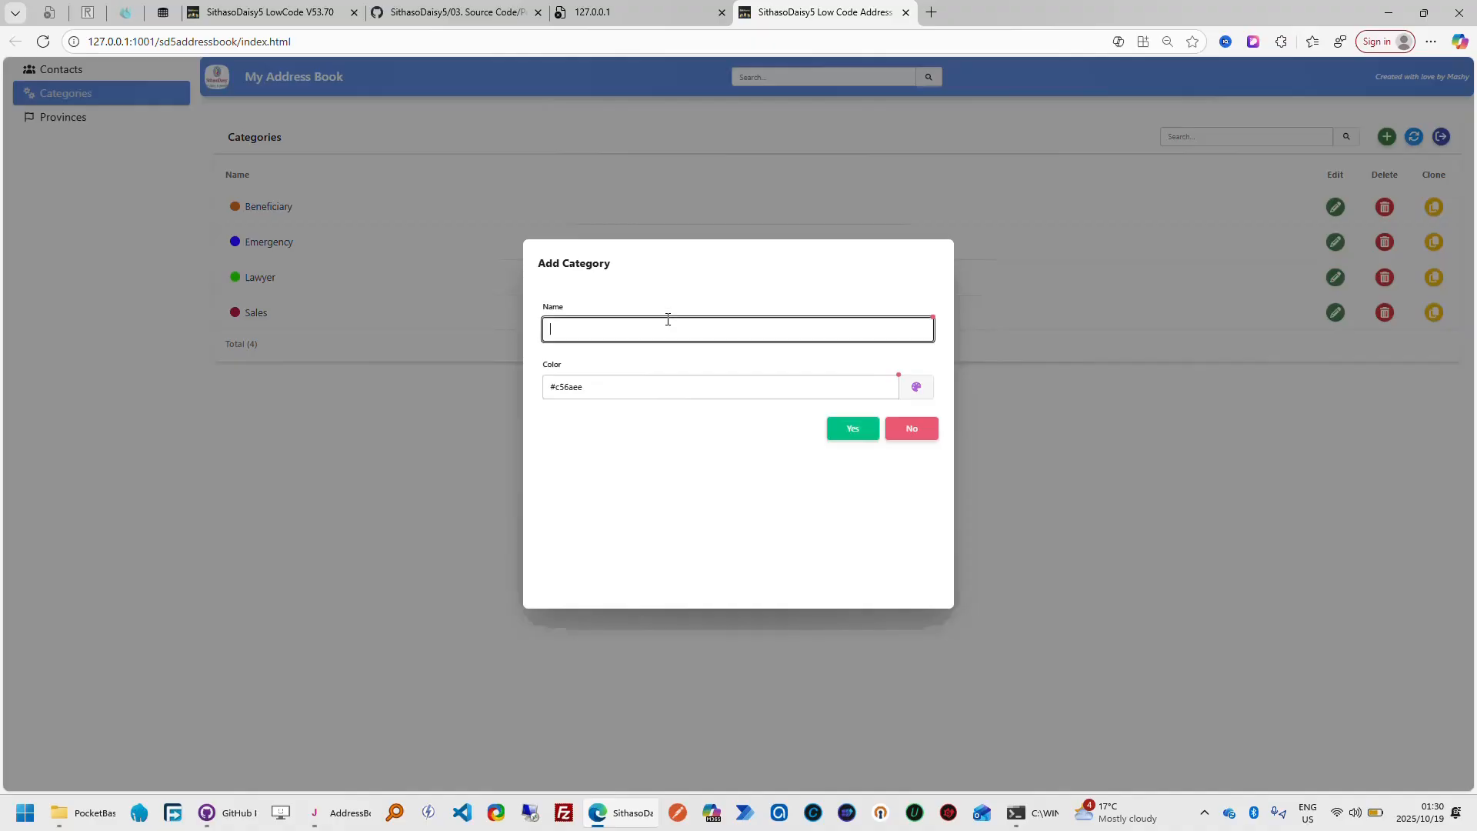
click(637, 477)
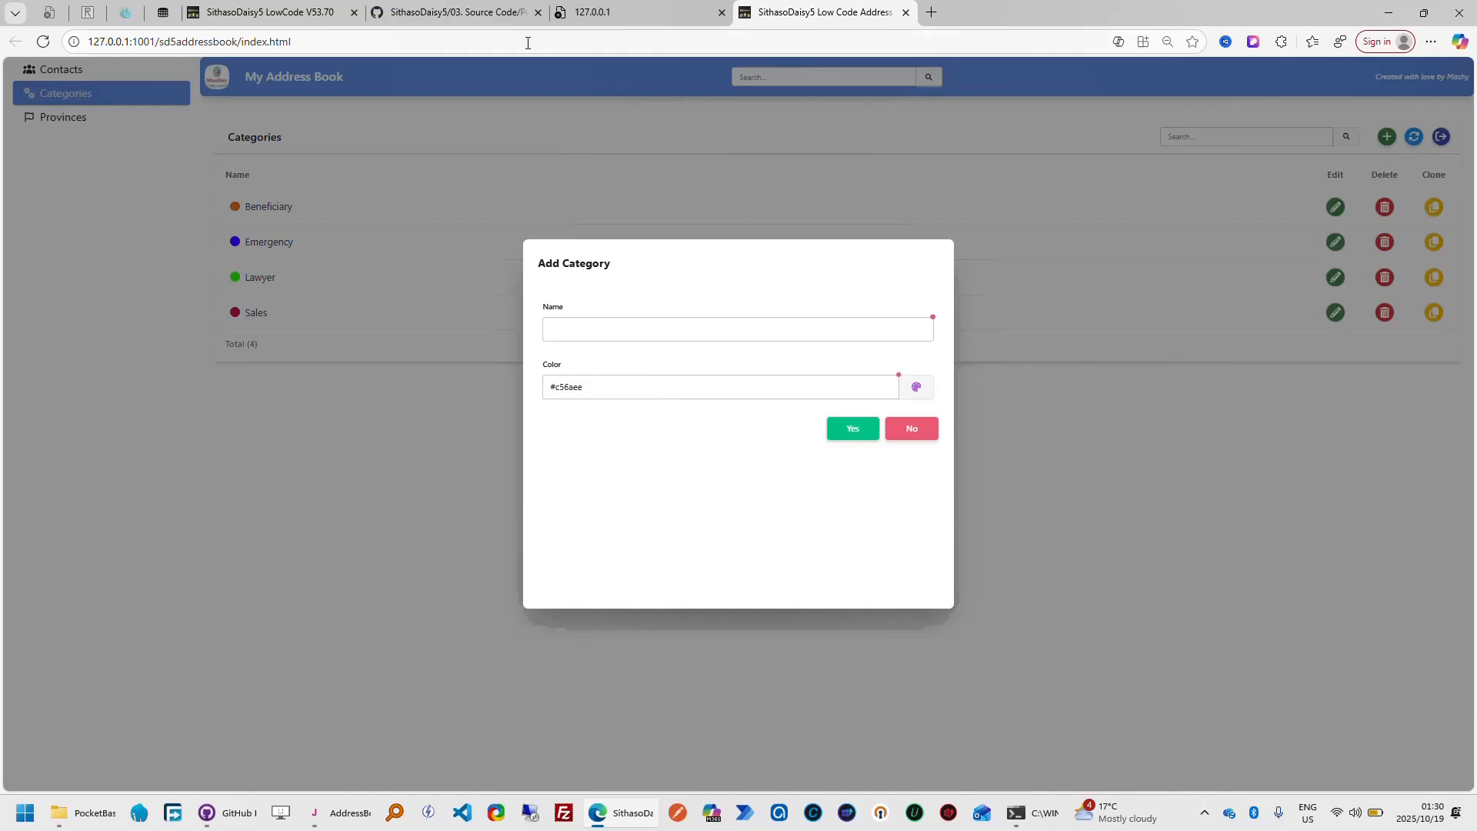
Follow the SithasoDaisy5 LowCode tour through the Name and Title settings, then compare the labels in My Address Book and dismiss the Add Category form
click(311, 16)
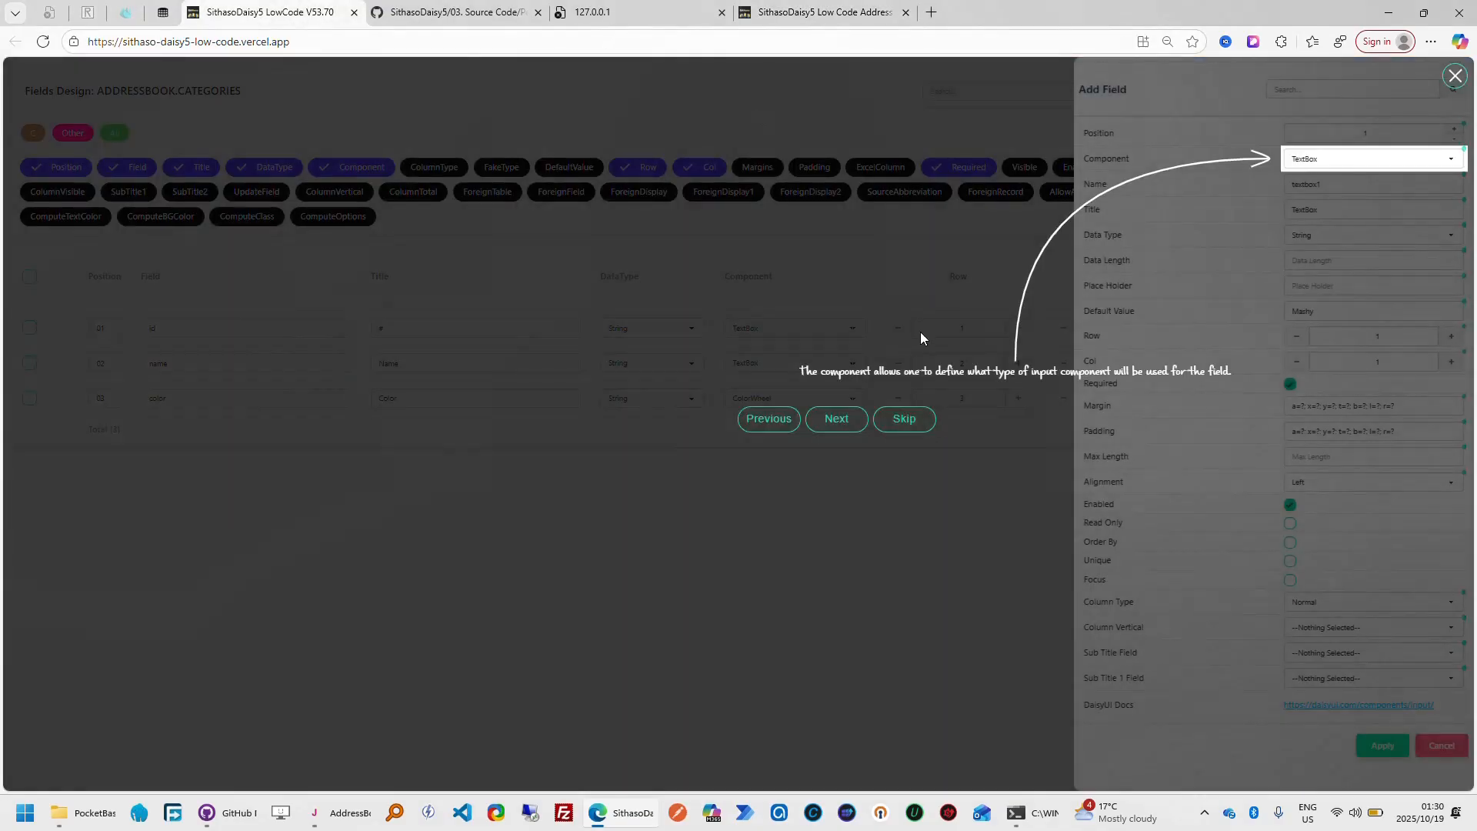
click(837, 419)
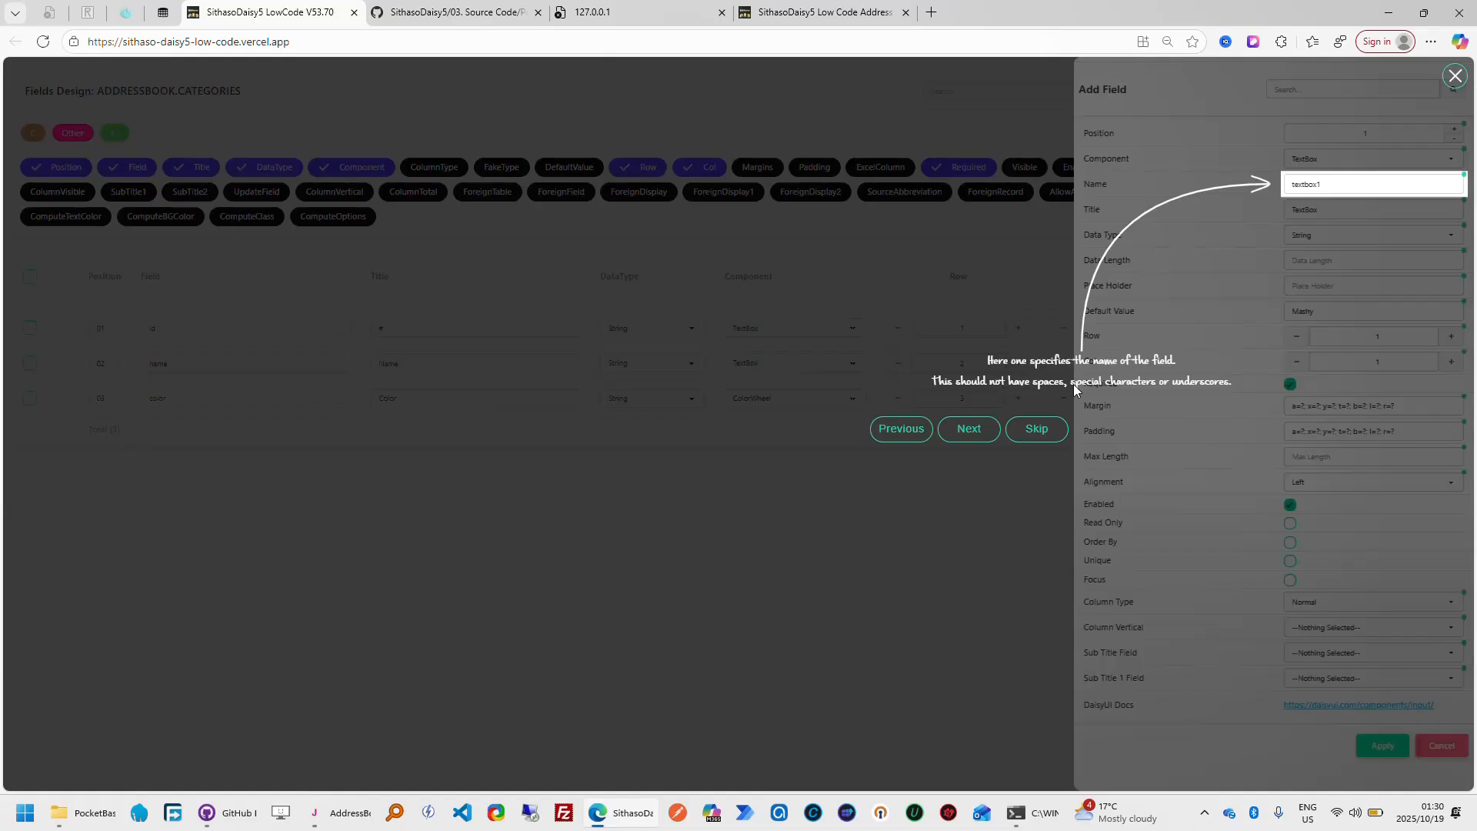
click(971, 432)
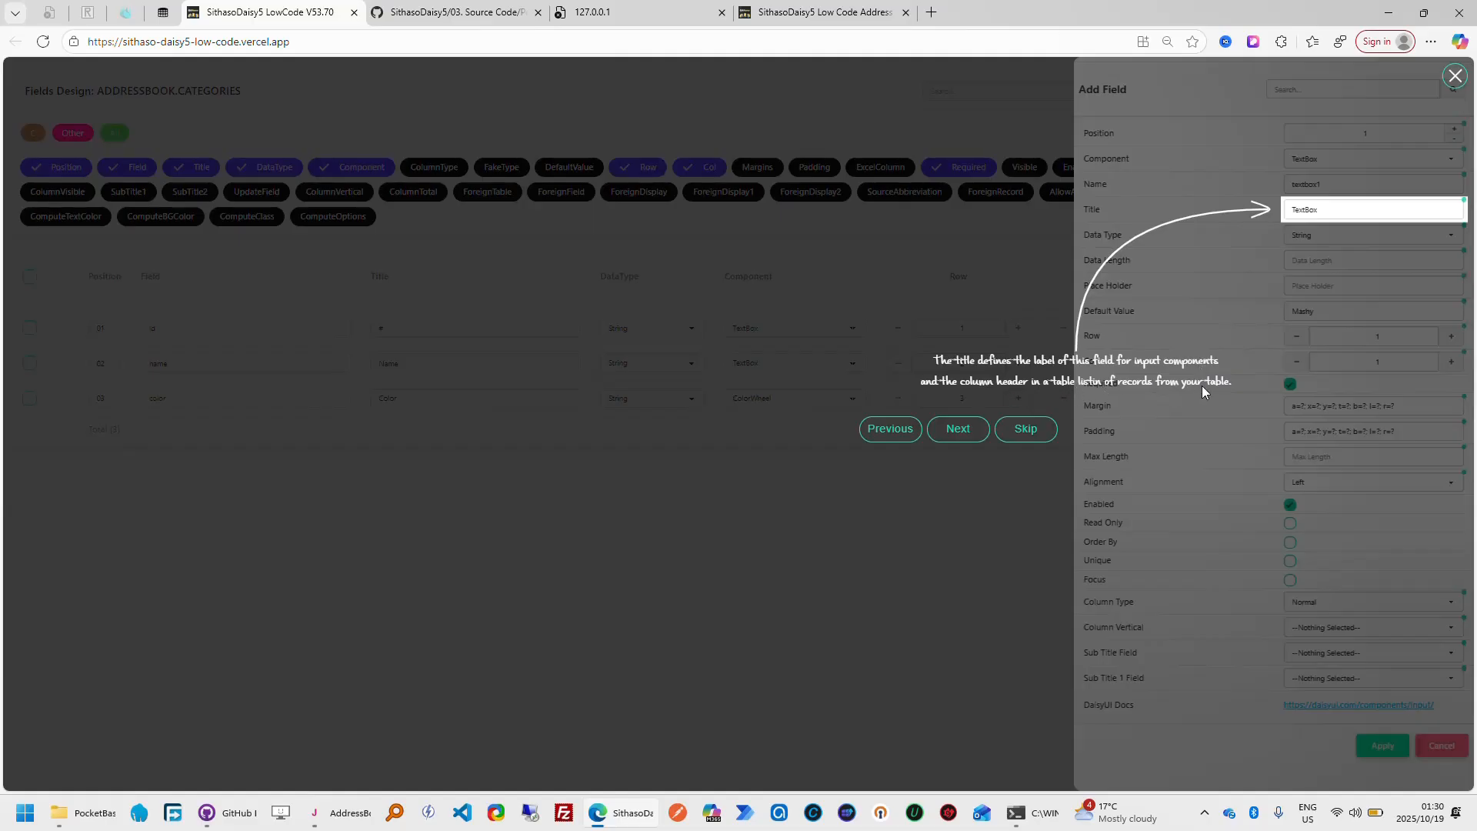
click(846, 13)
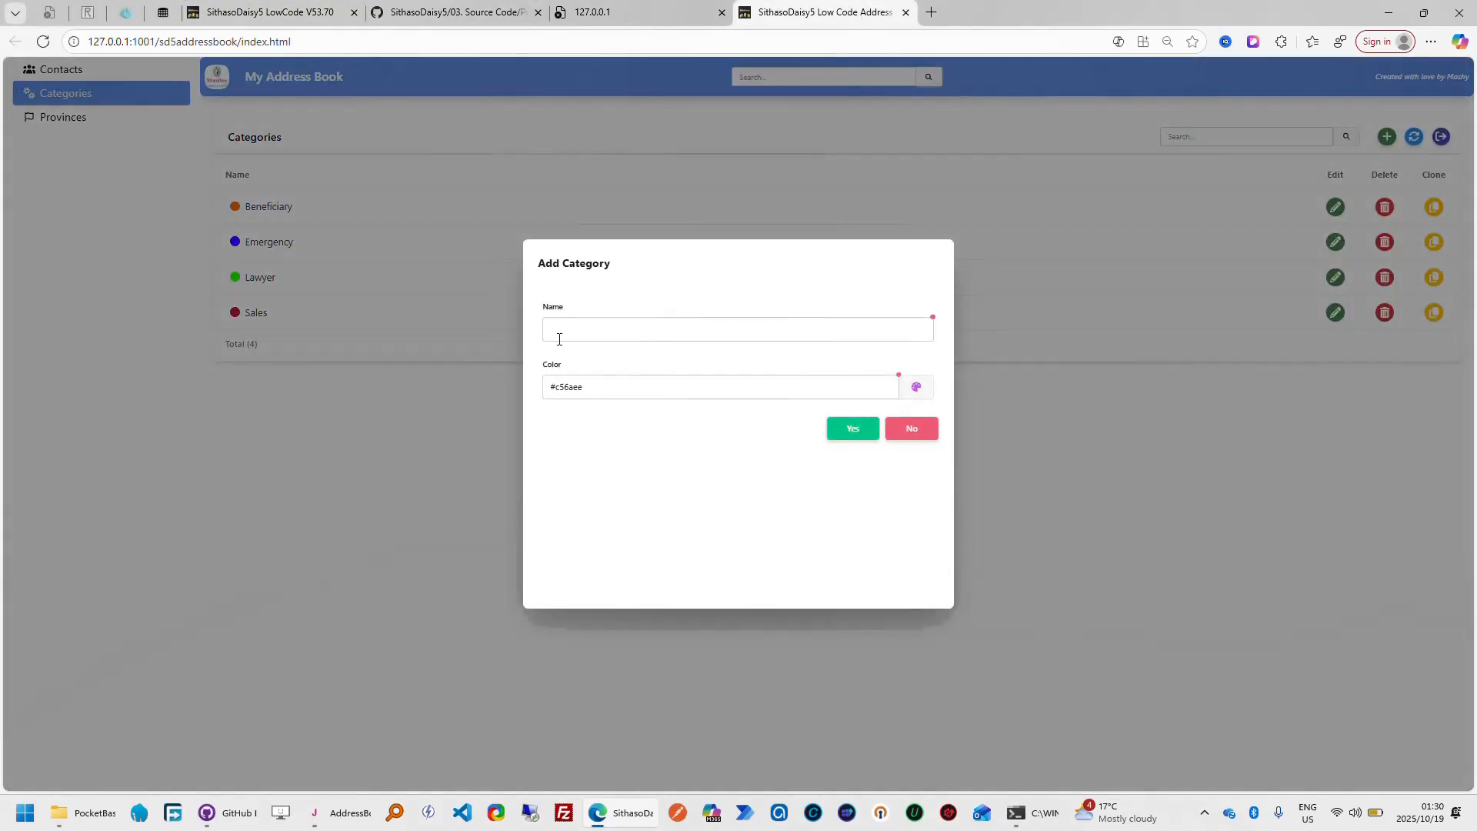
click(912, 431)
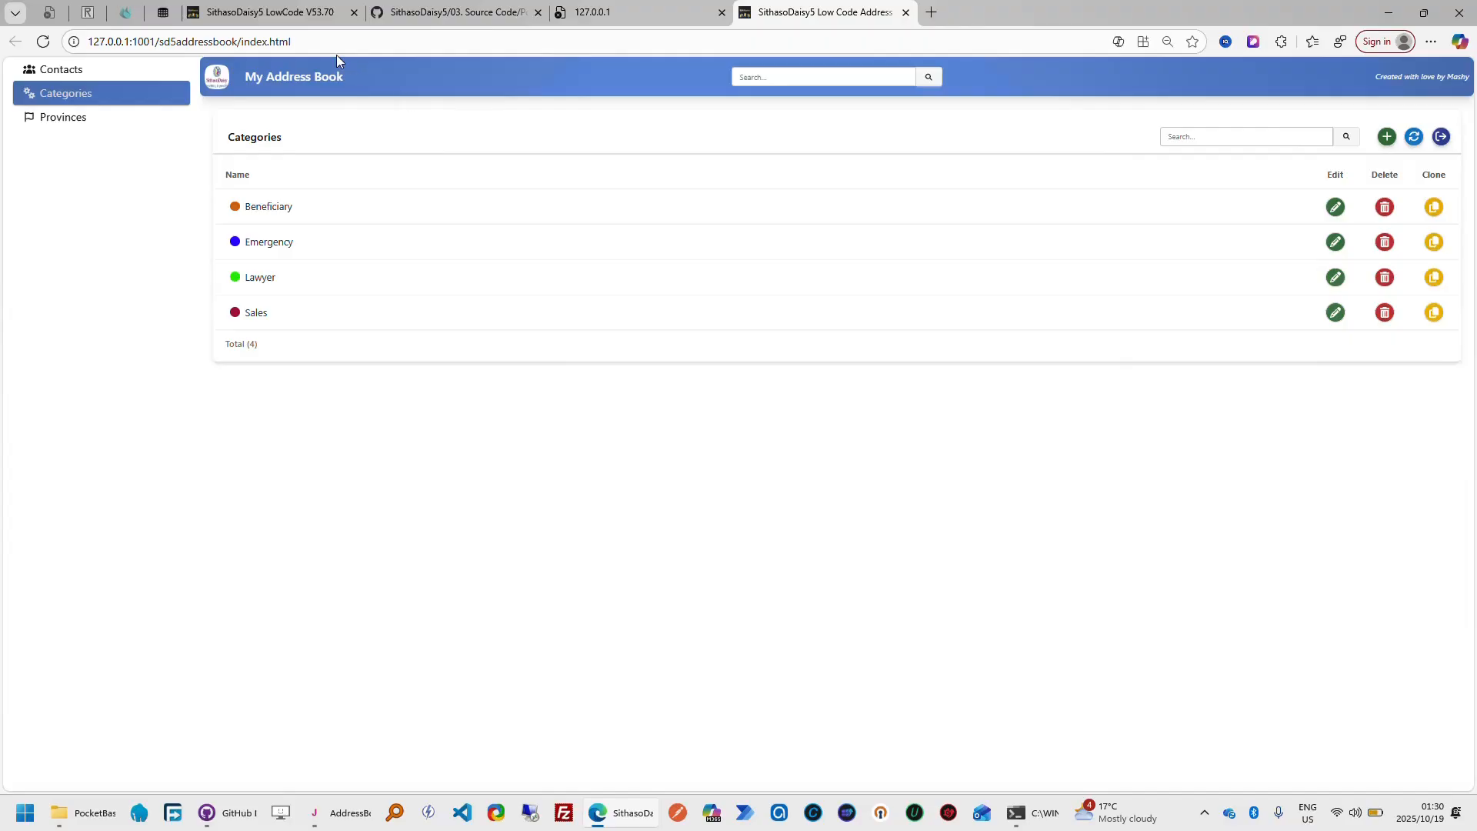
Return to the SithasoDaisy5 LowCode tour and follow it through the Data Type options, Data Length and Place Holder to Default Value
click(302, 20)
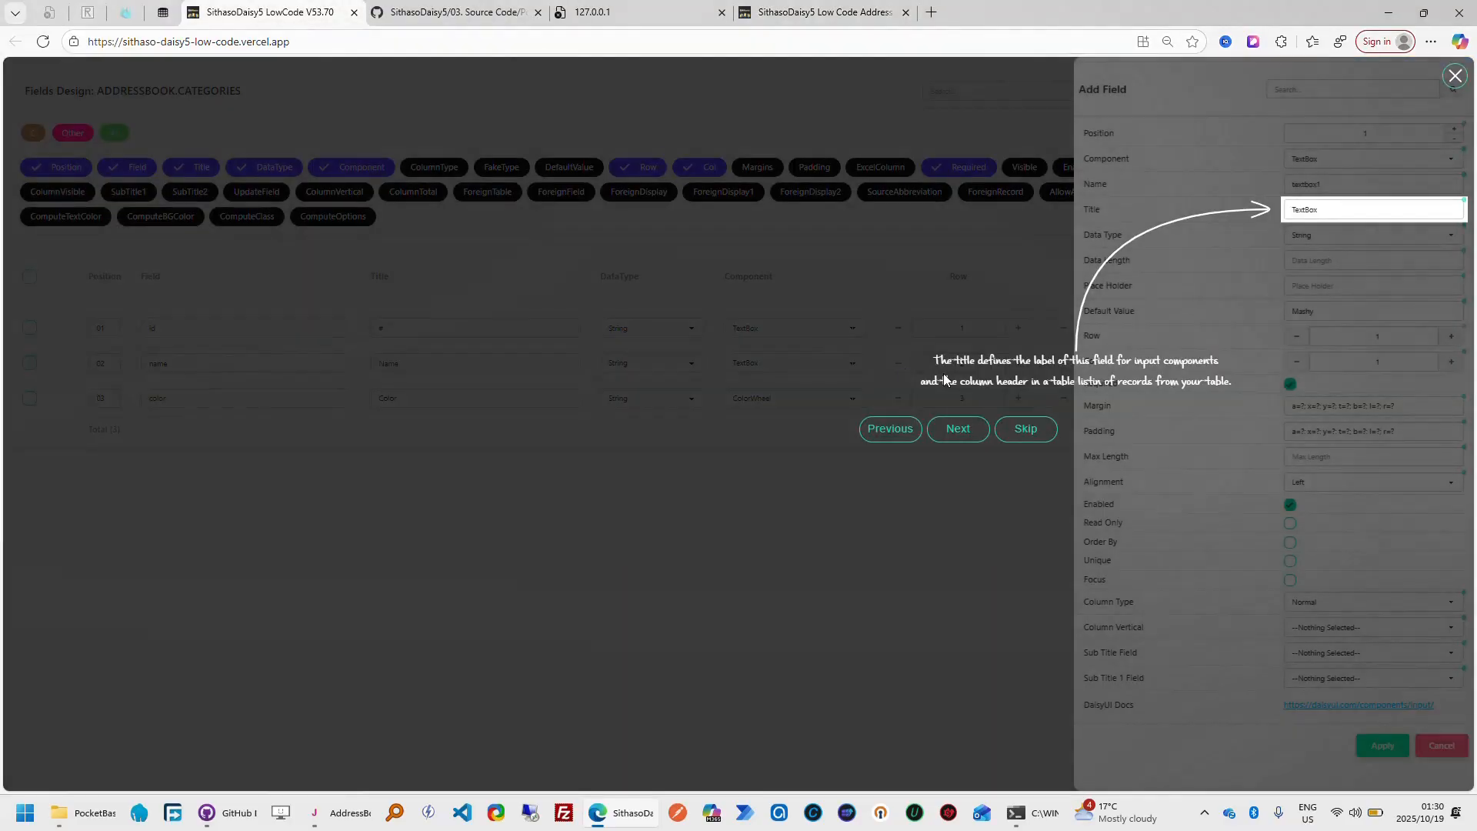
click(958, 429)
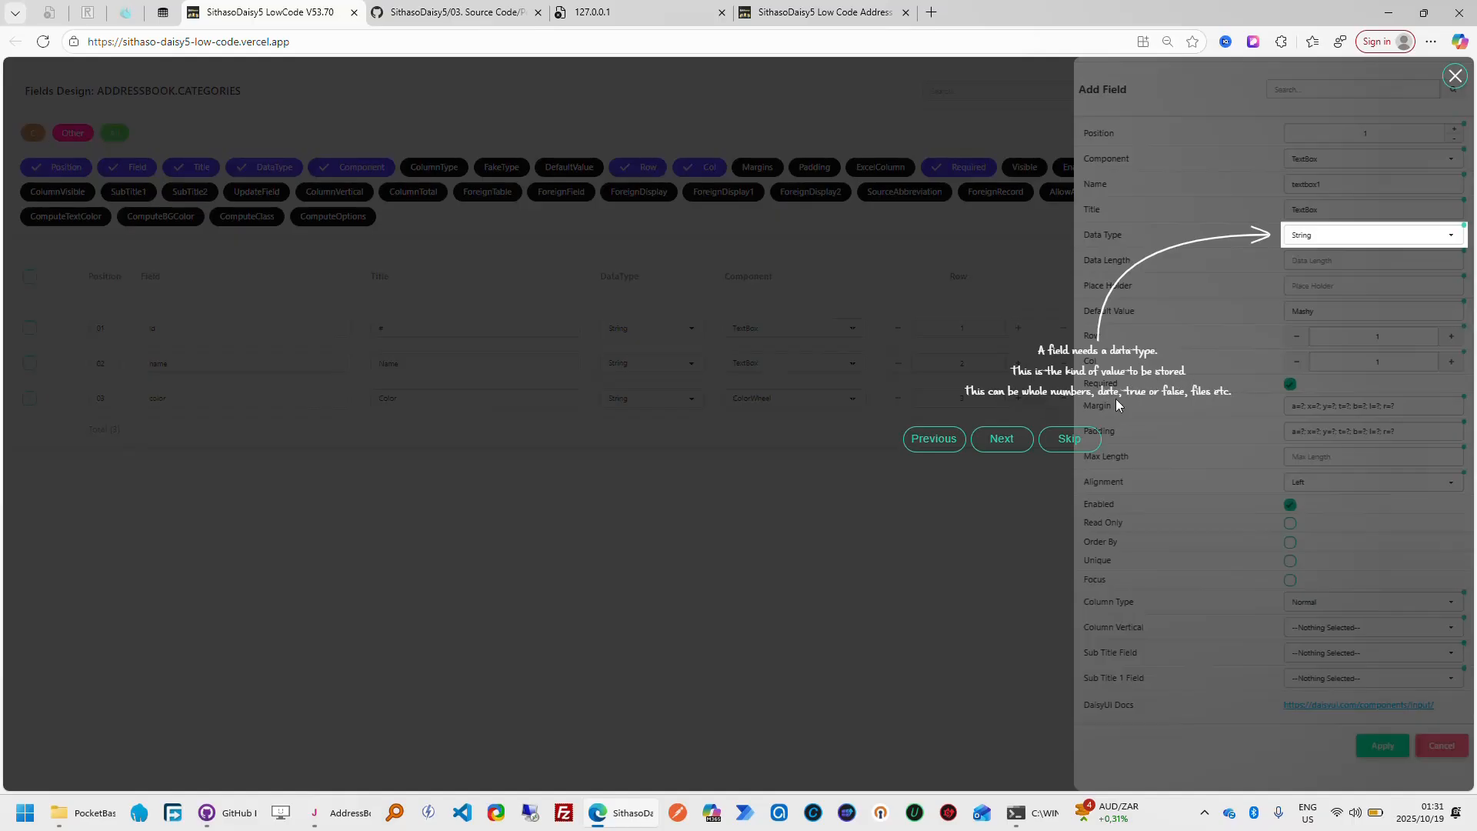
click(1456, 241)
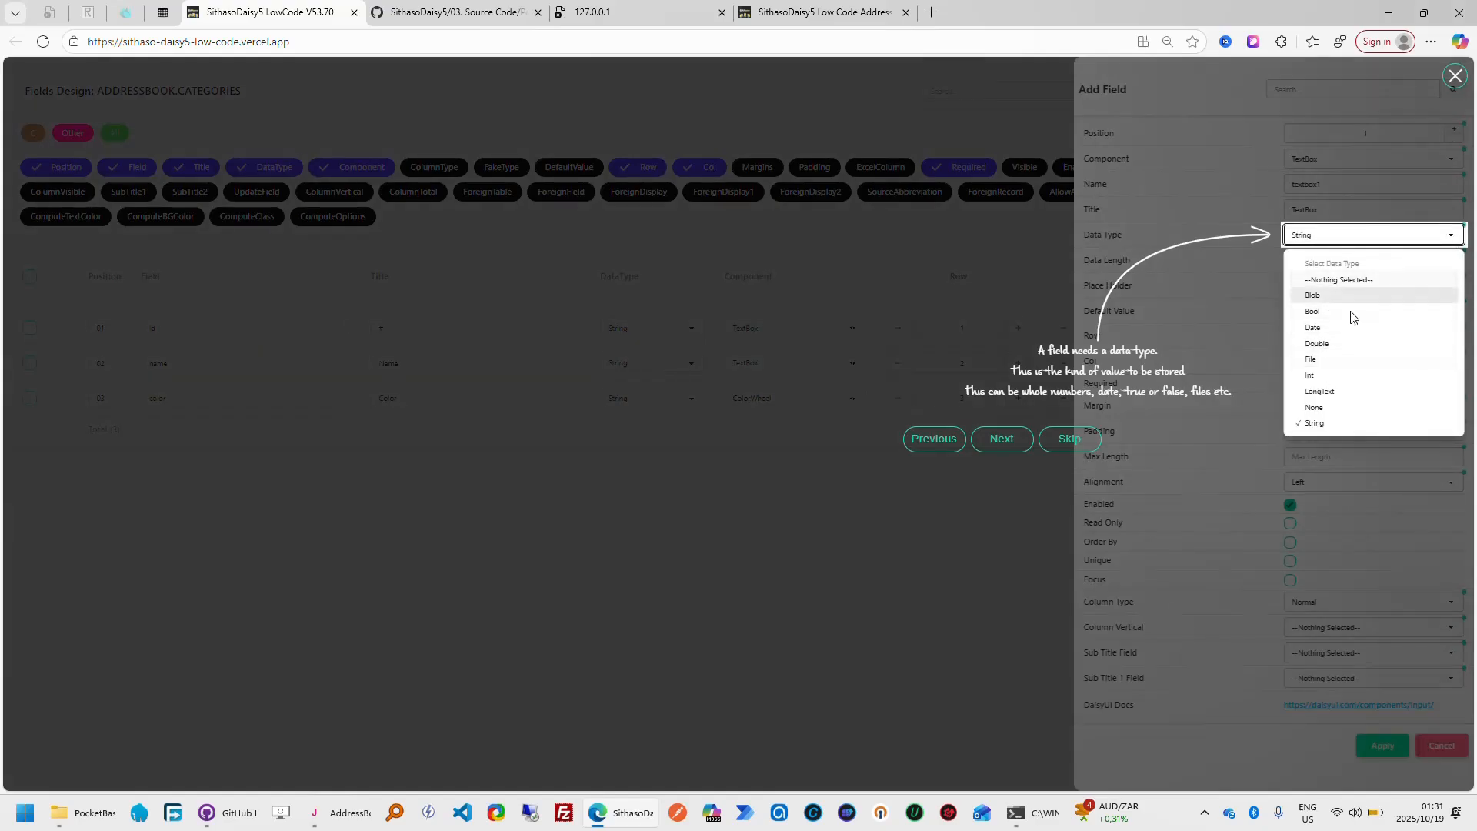
click(974, 481)
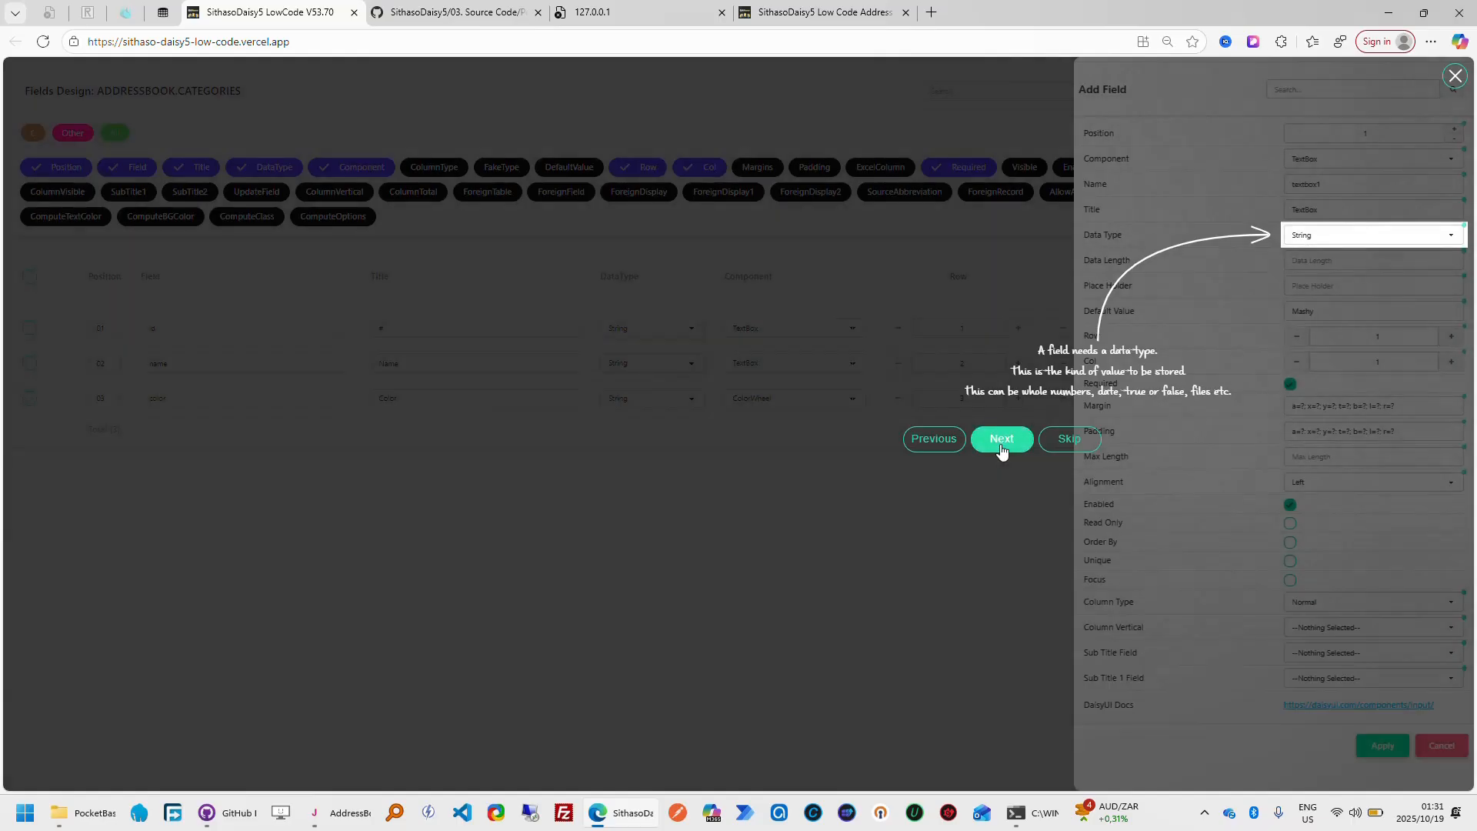
click(1000, 444)
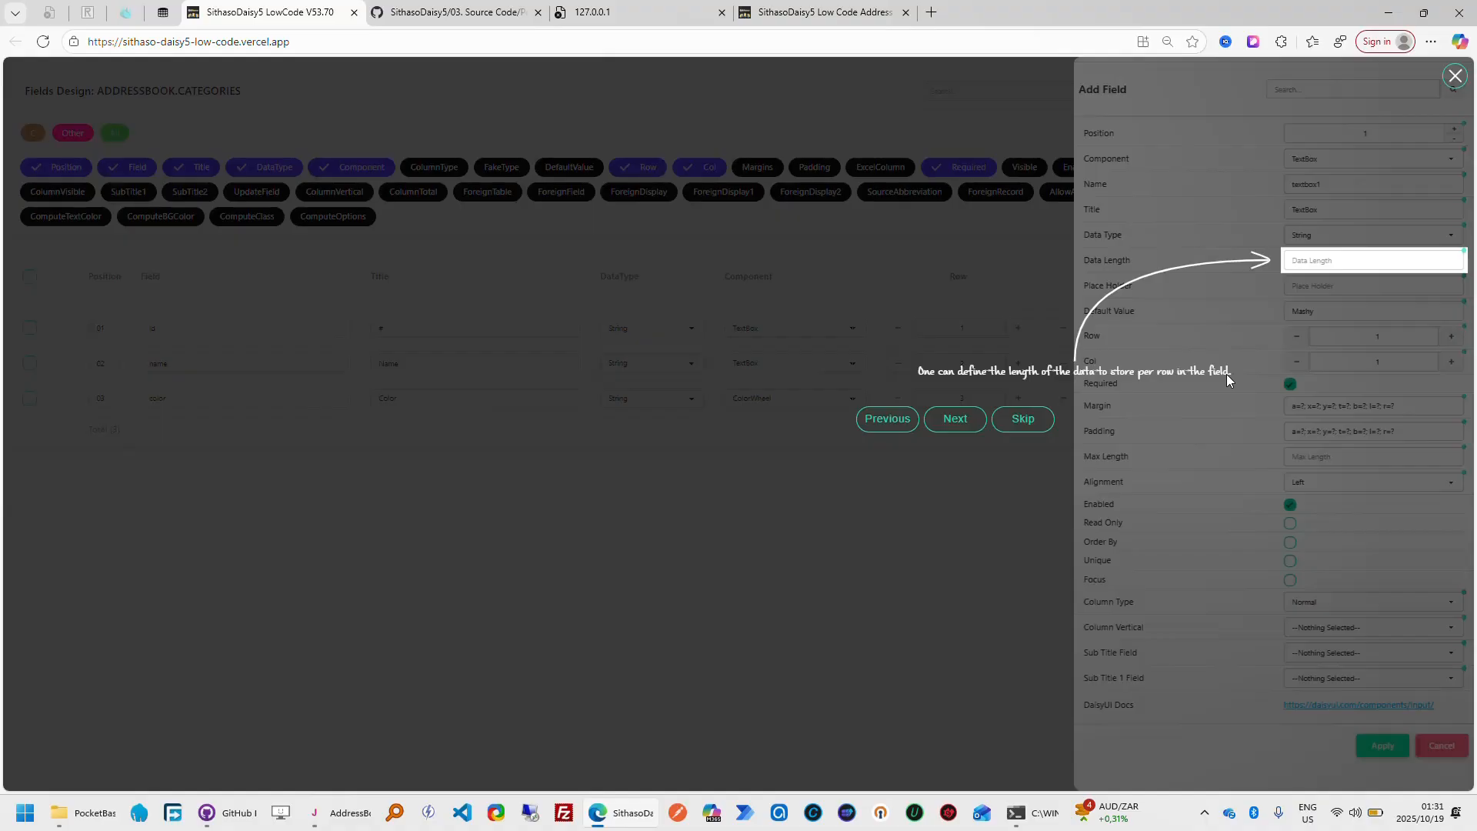
click(959, 428)
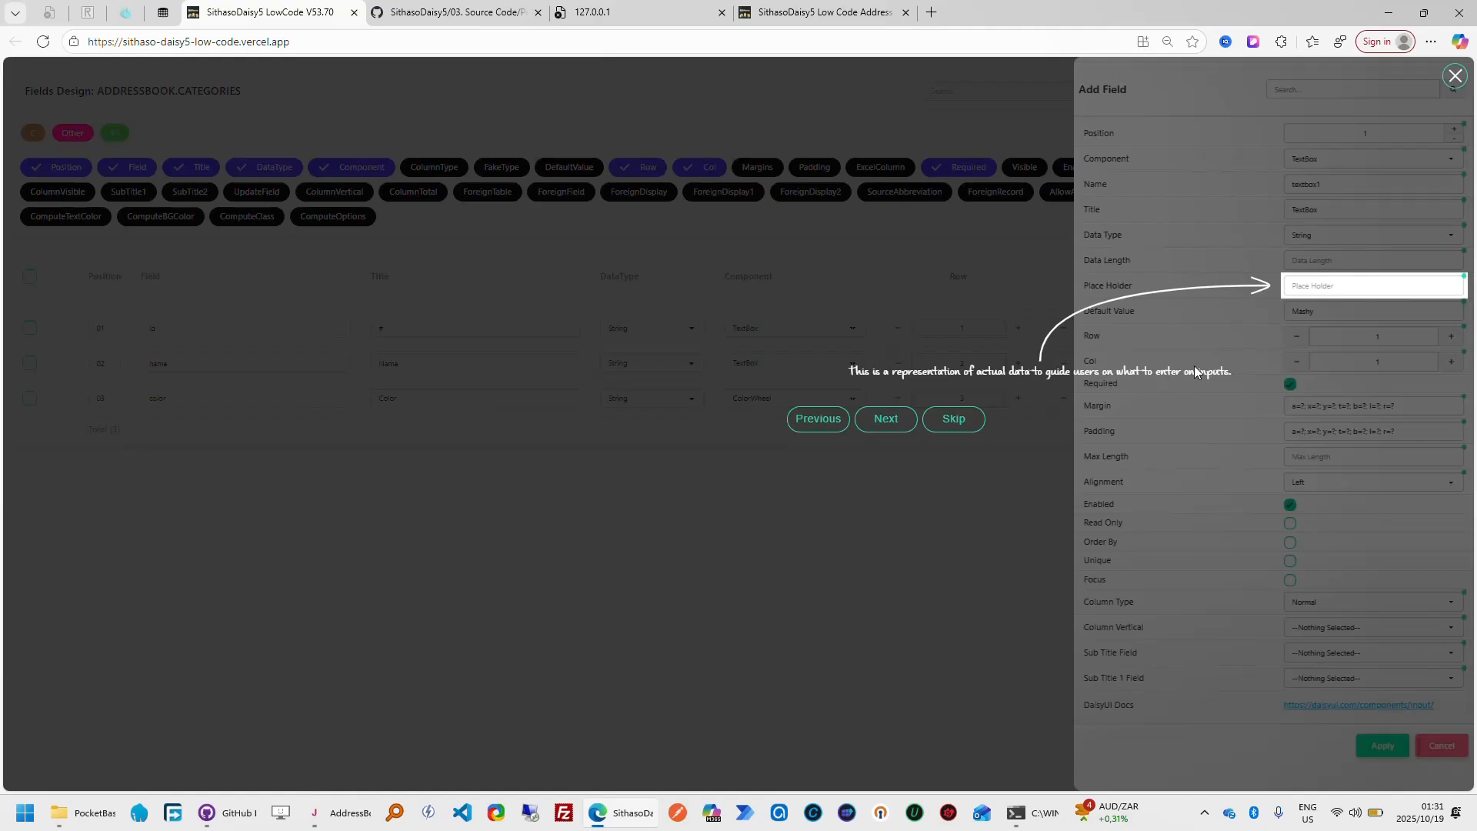
click(887, 424)
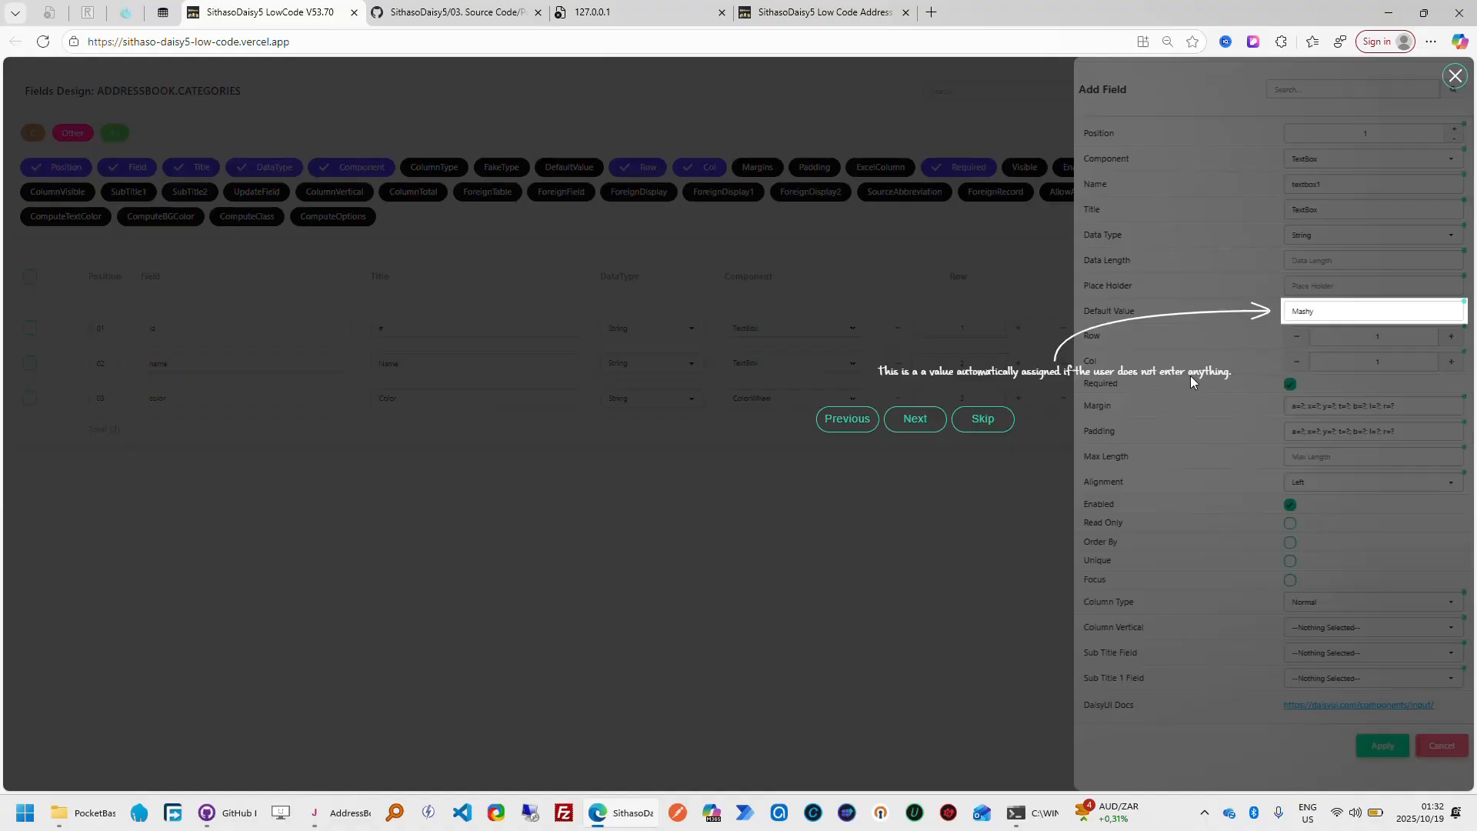
Advance the tour to the Row setting, compare the row layout of My Address Book's Add Category form, and dismiss the form
click(927, 425)
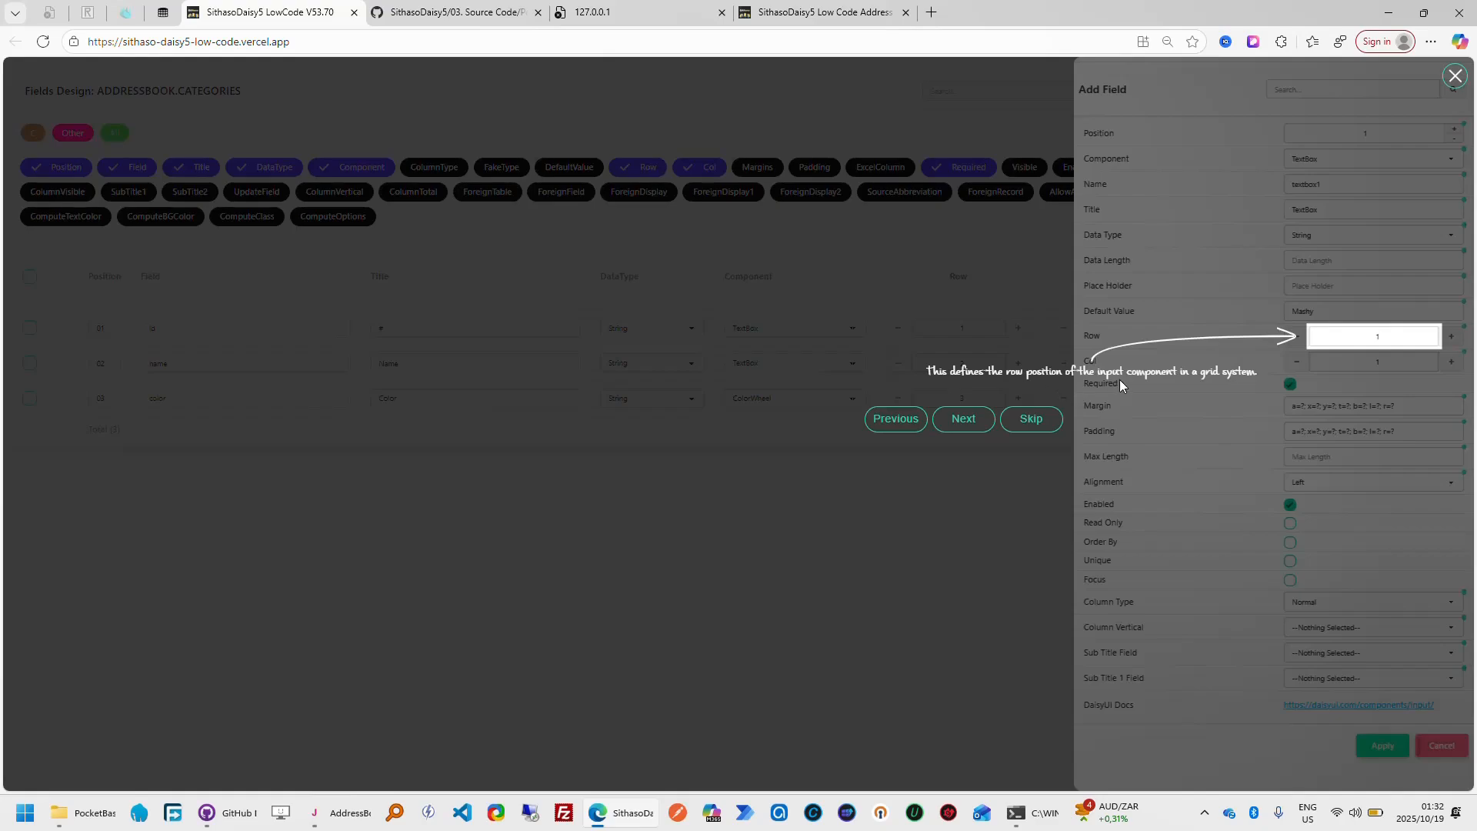
click(850, 21)
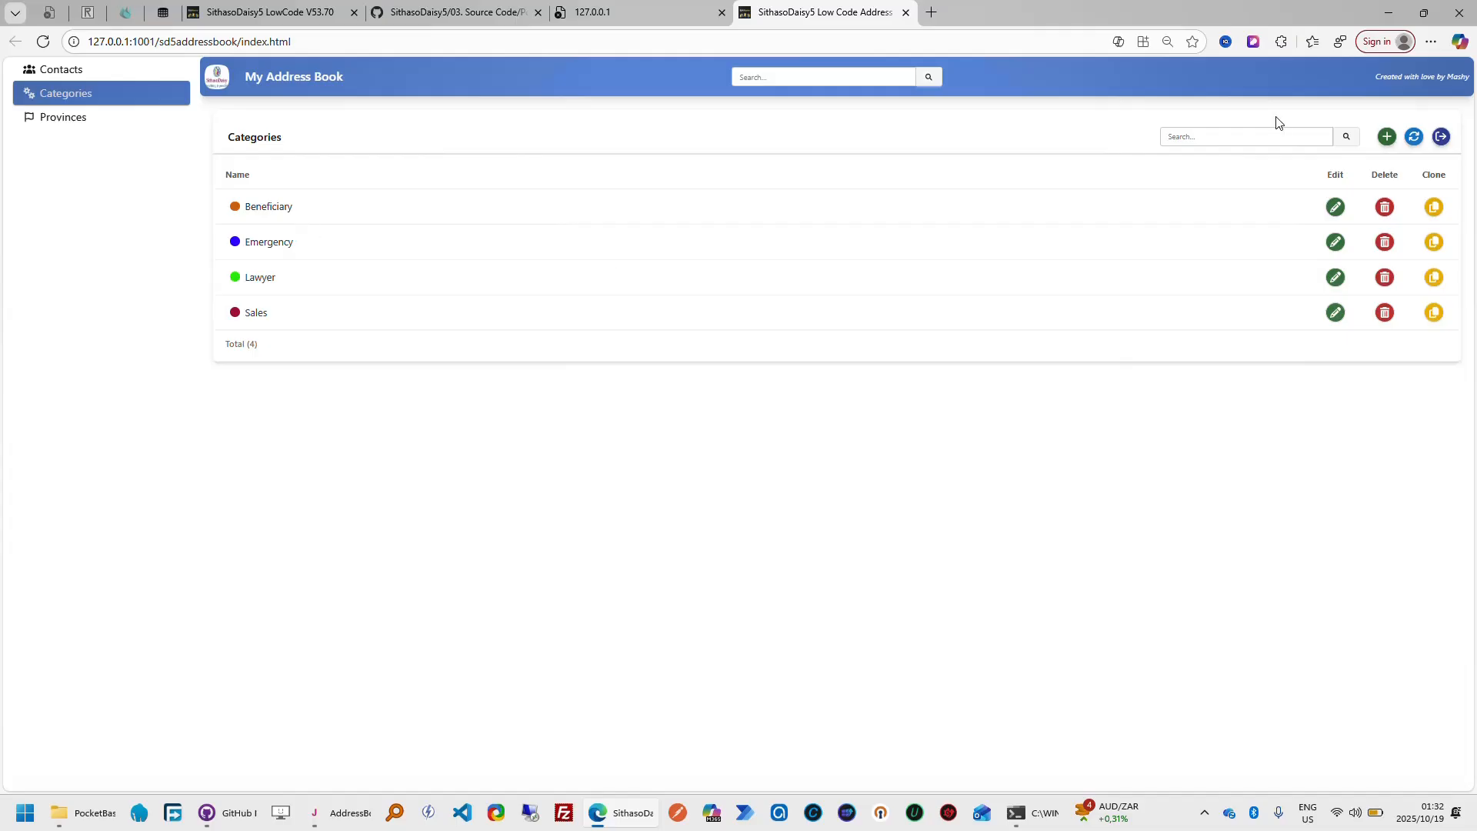
click(1387, 136)
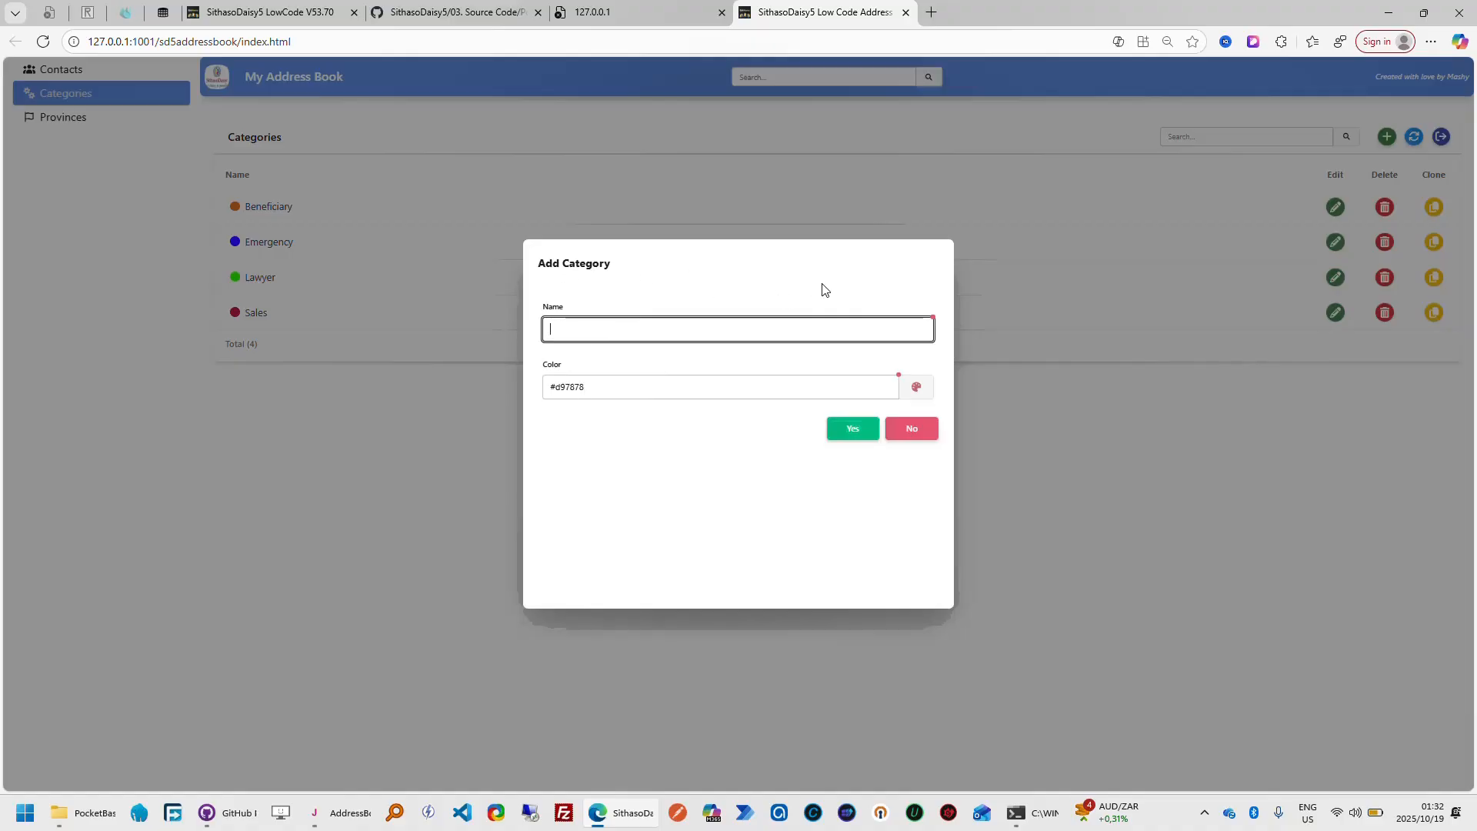
click(912, 428)
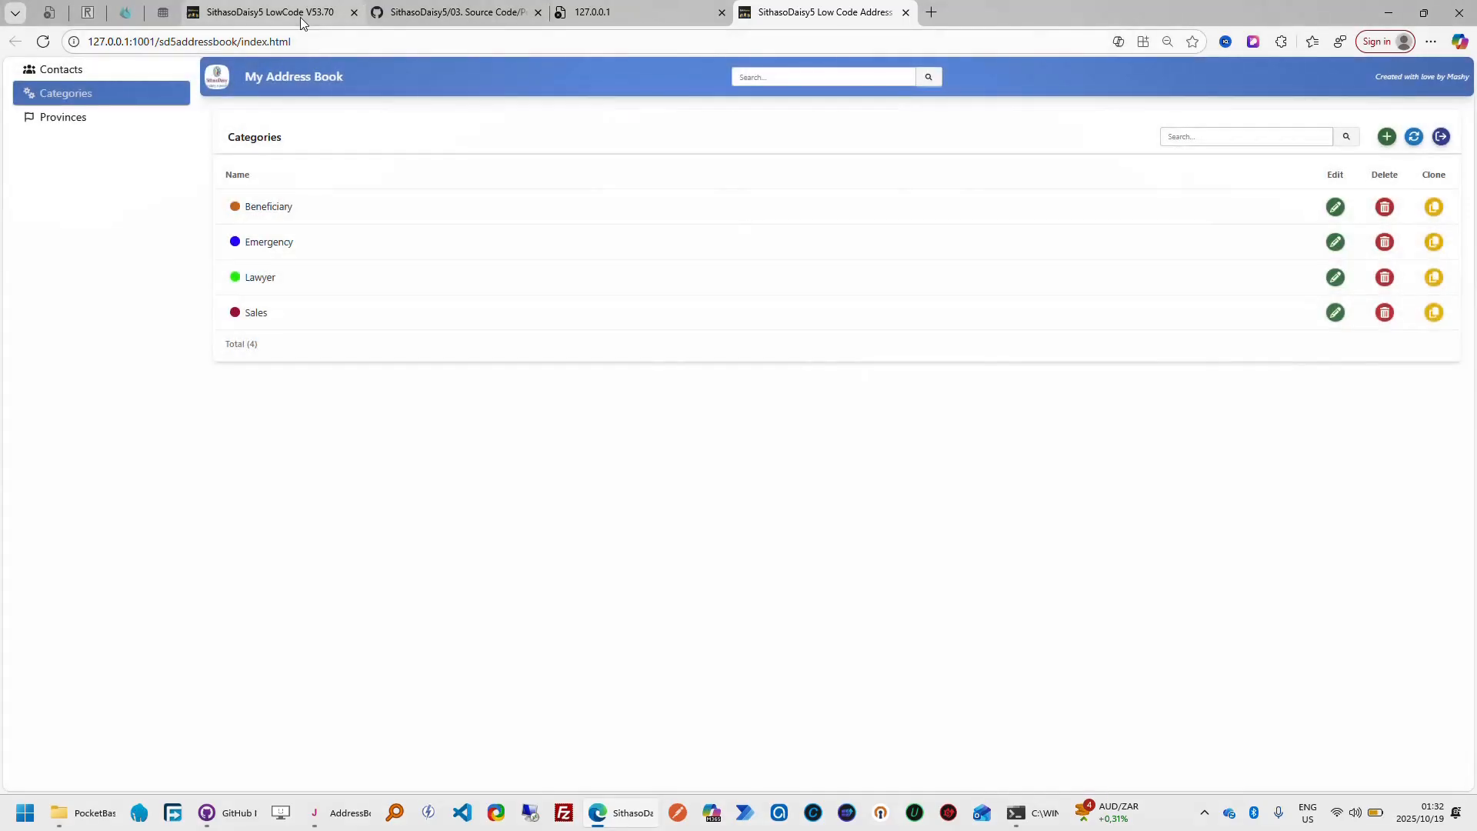
Return to the SithasoDaisy5 LowCode tour and follow it through Col, Required, Margin and Padding to Max Length
click(300, 21)
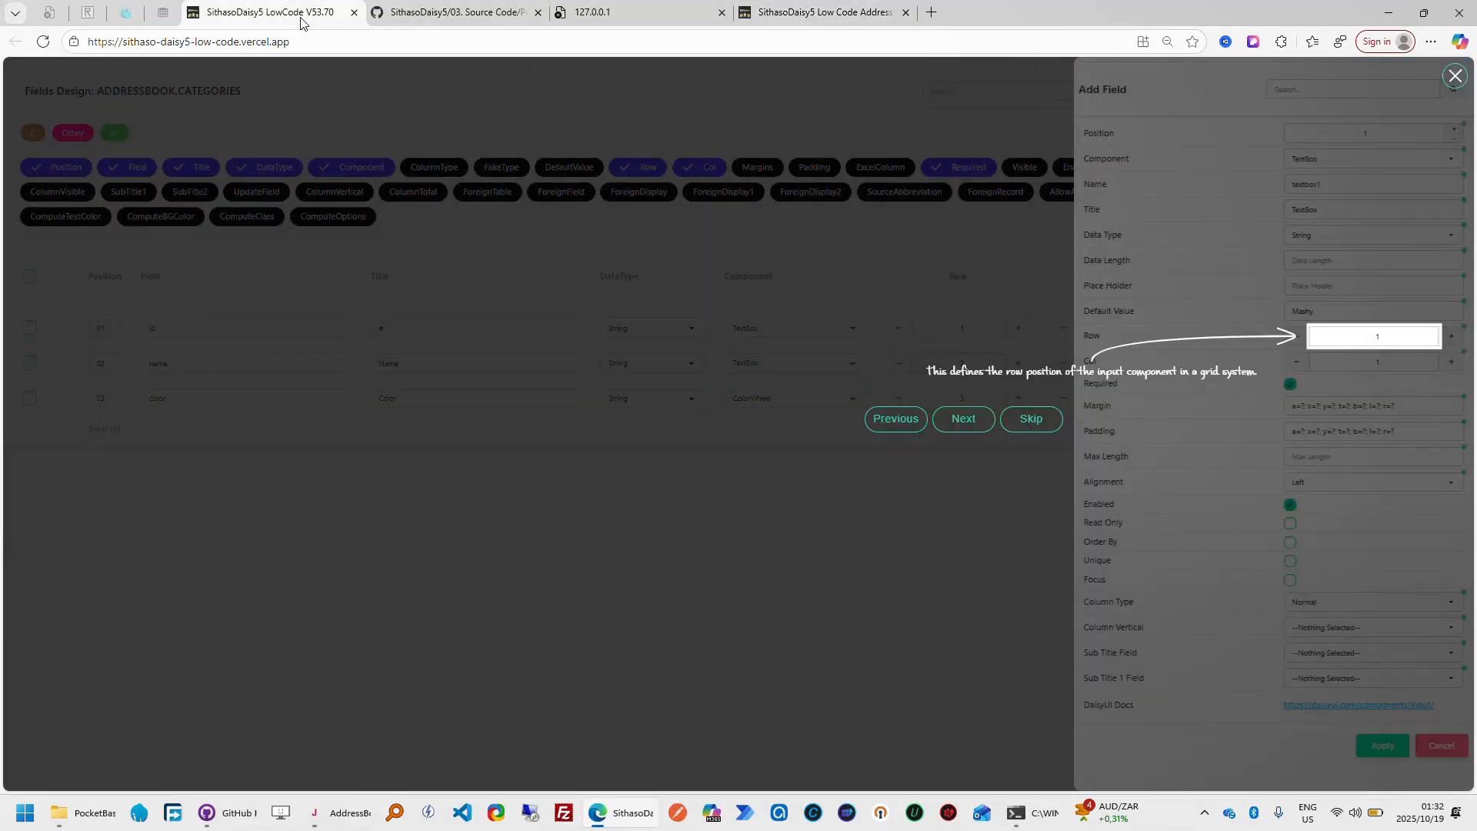
click(969, 422)
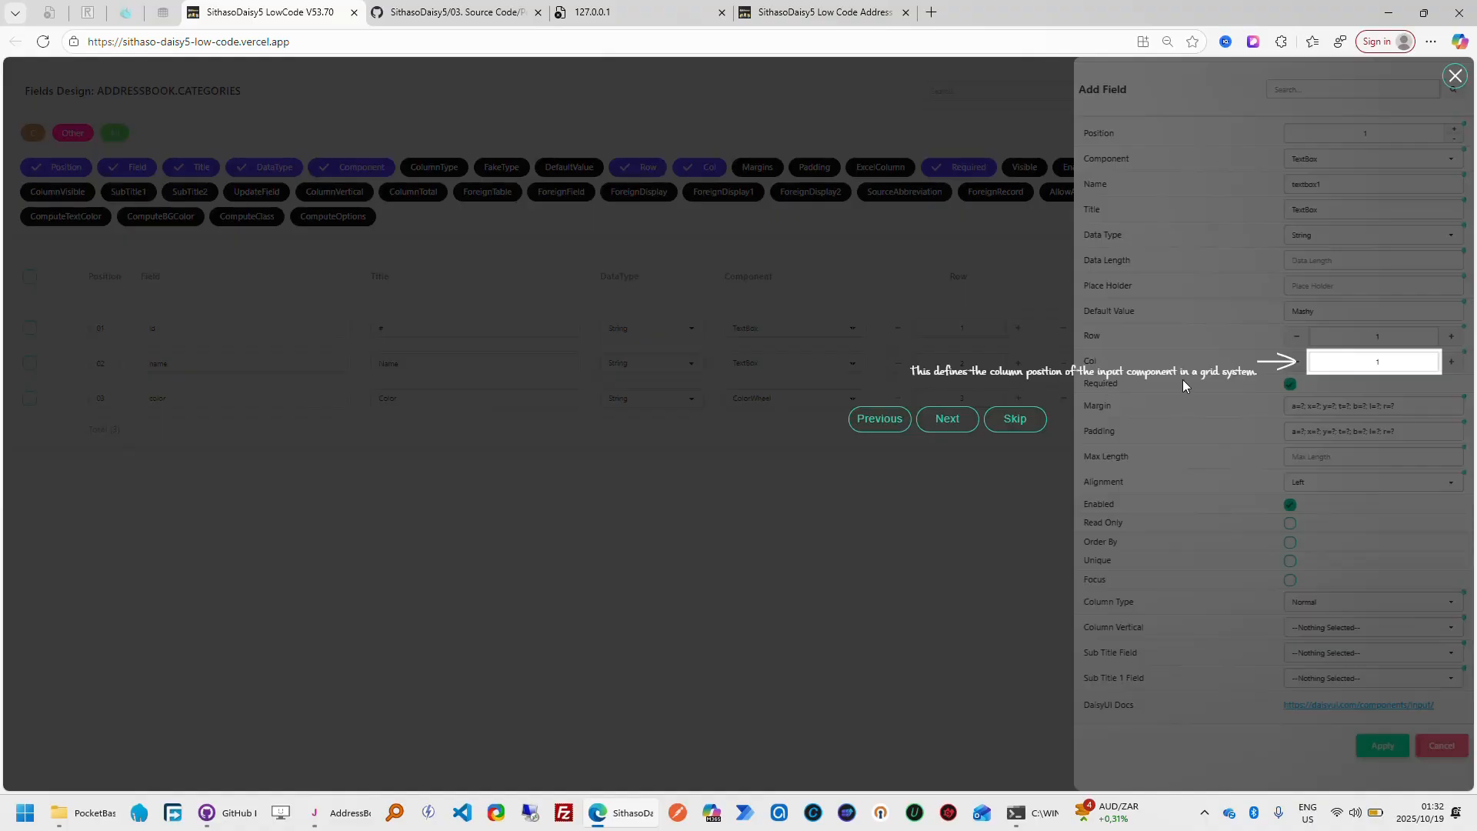
click(947, 423)
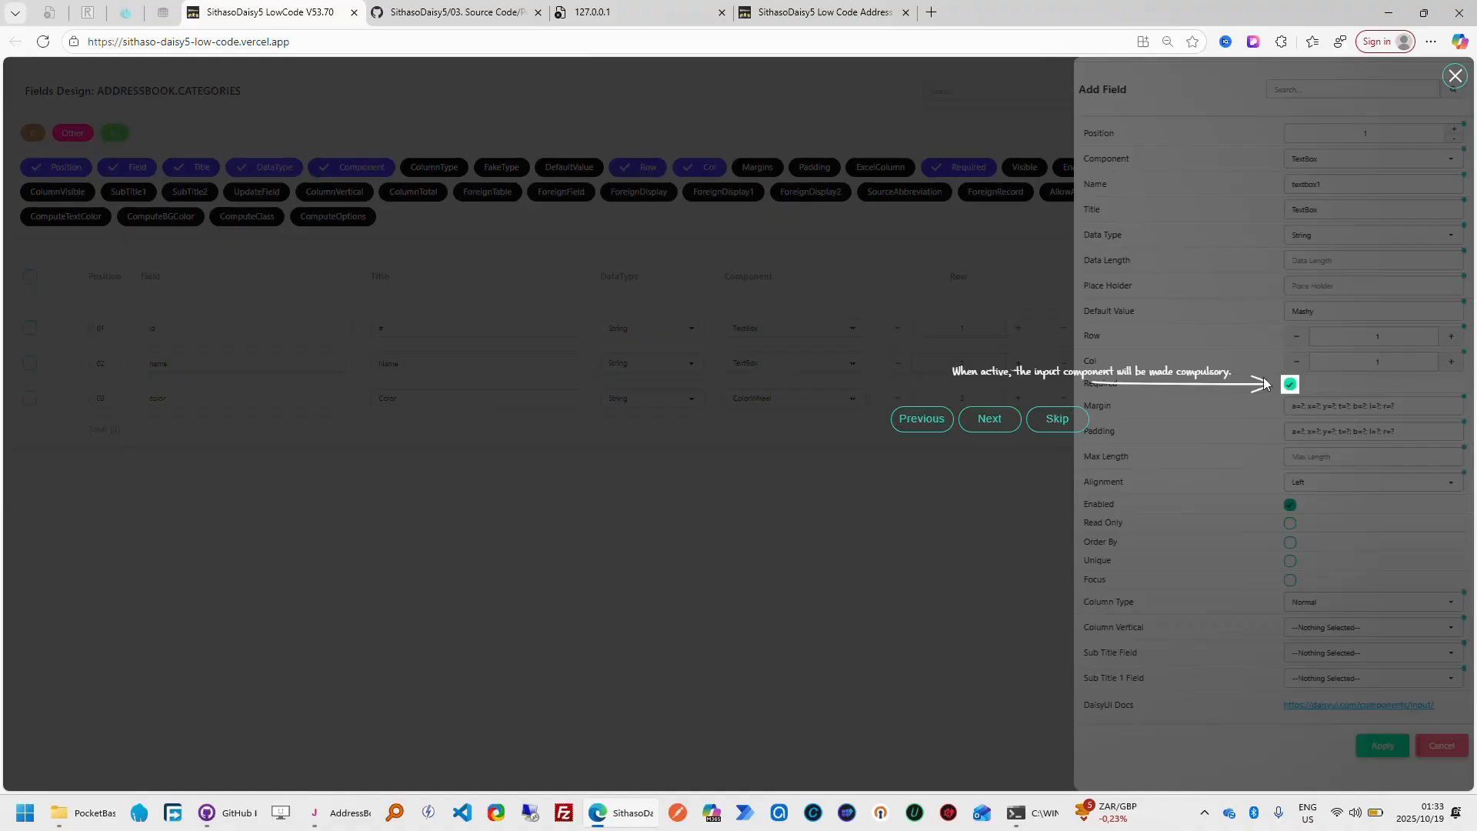
click(990, 429)
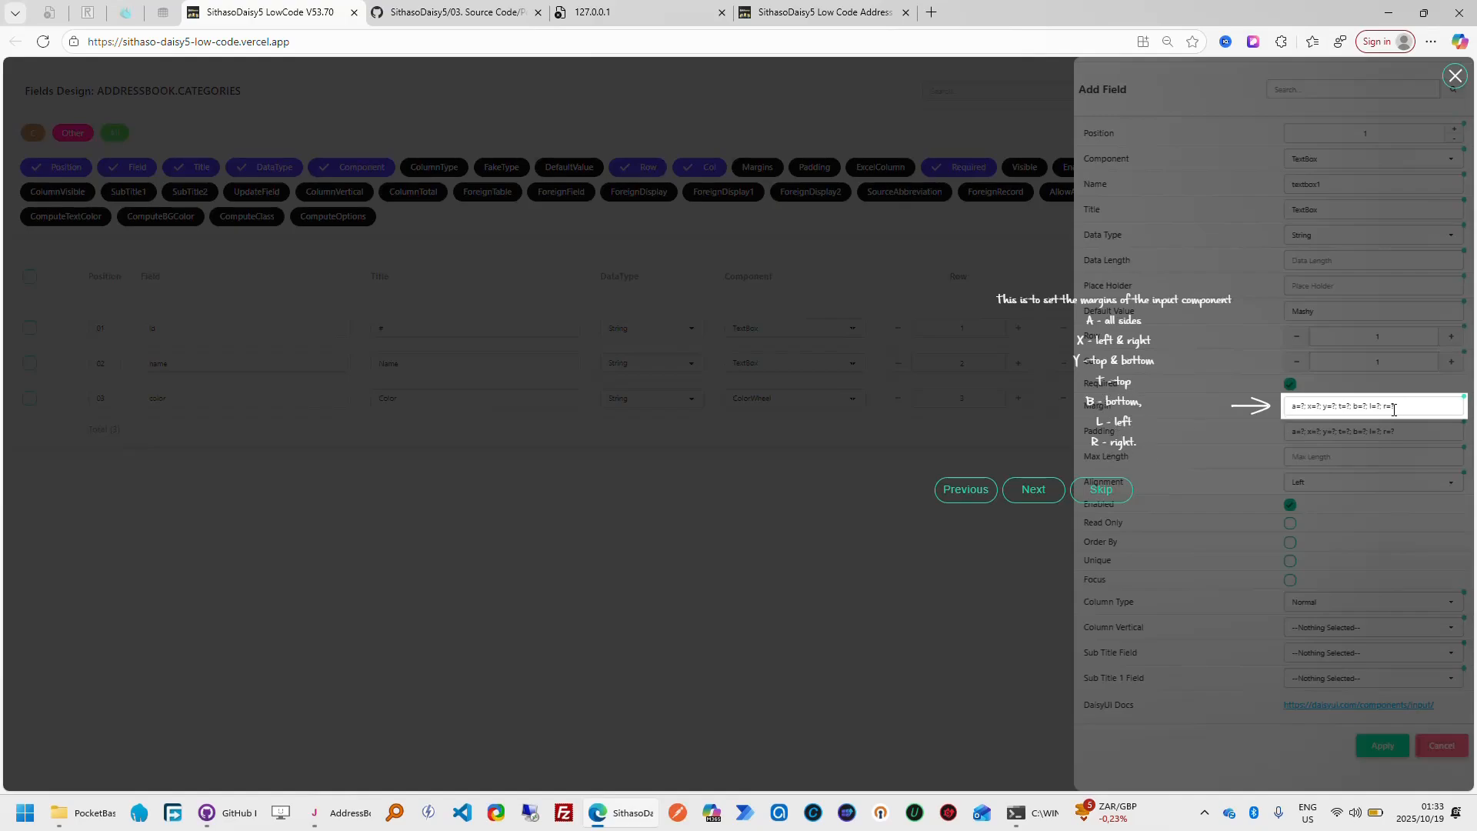
click(1036, 496)
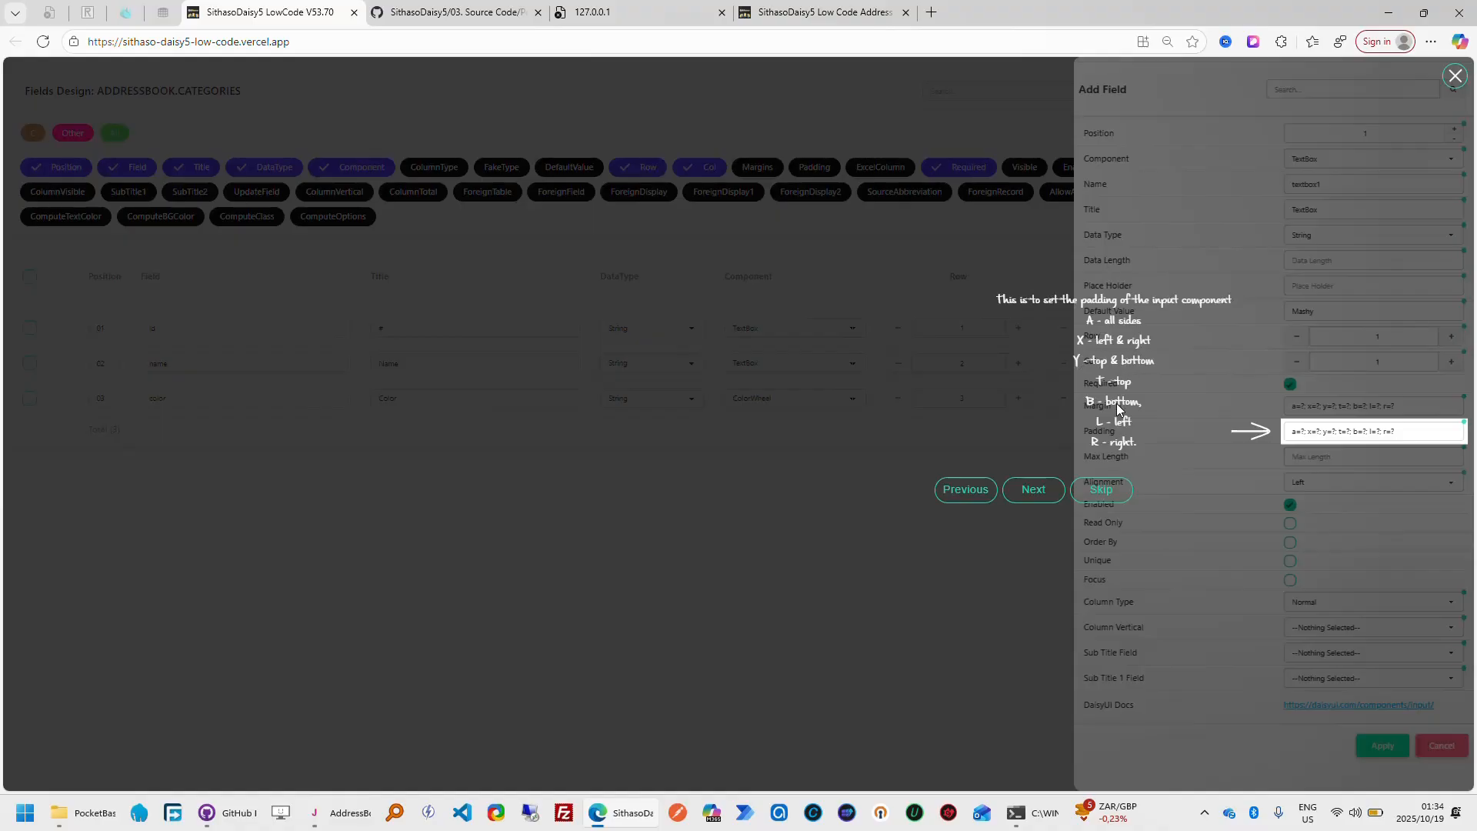
click(1029, 490)
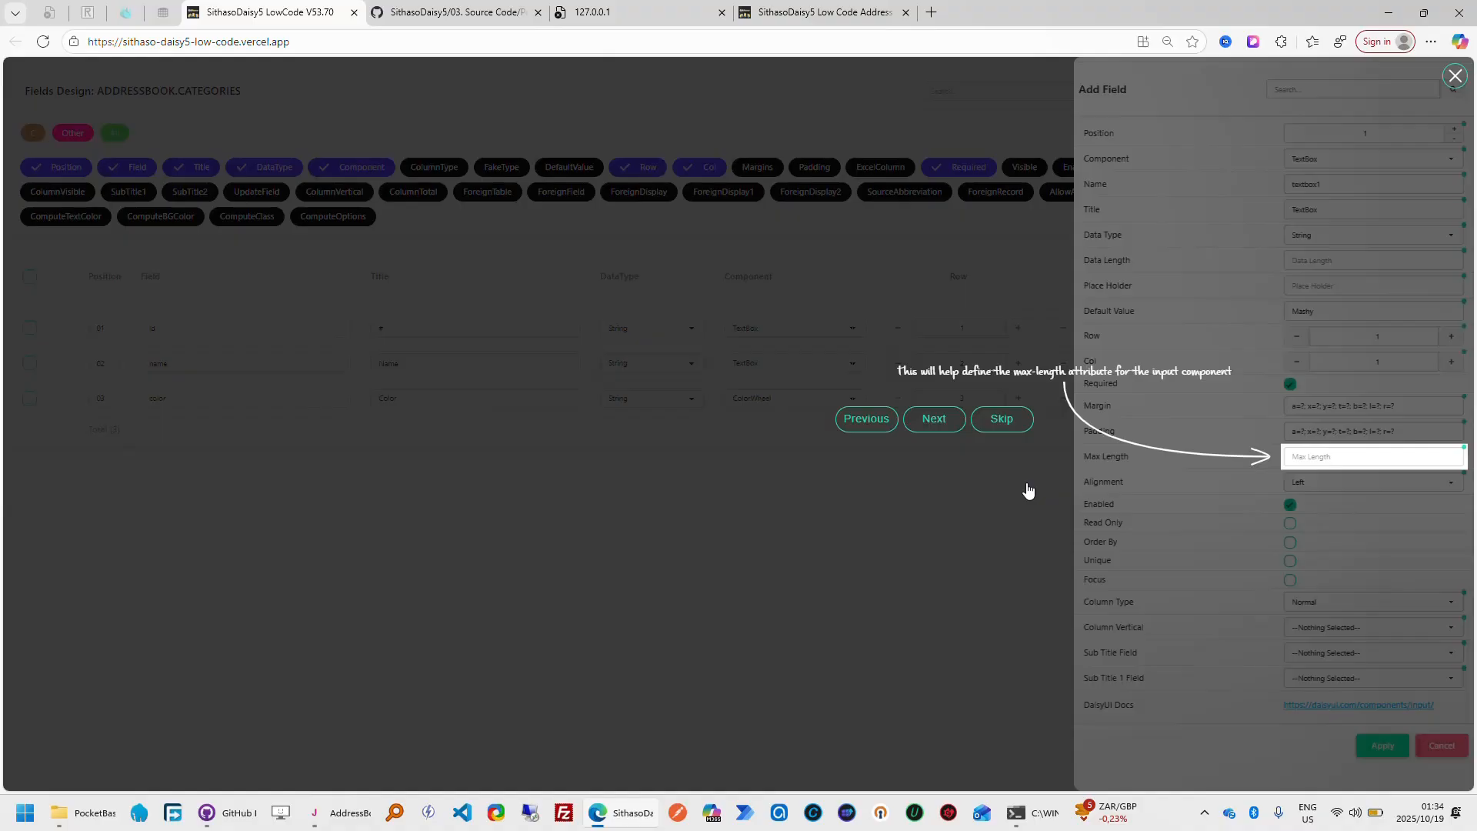
Follow the tour to Alignment, view the alignment options, and continue through Enabled to Read Only
click(934, 419)
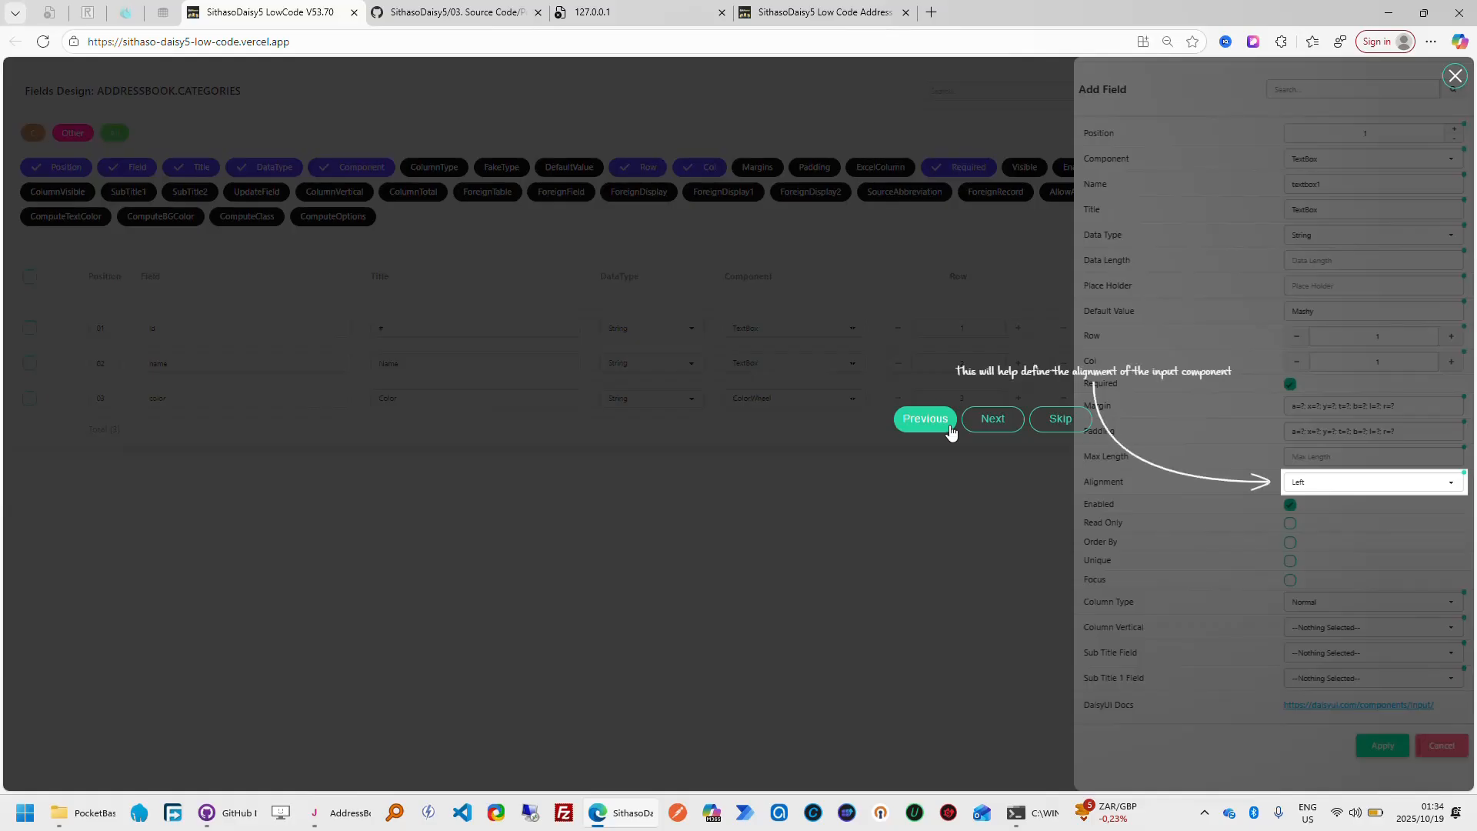
click(1363, 486)
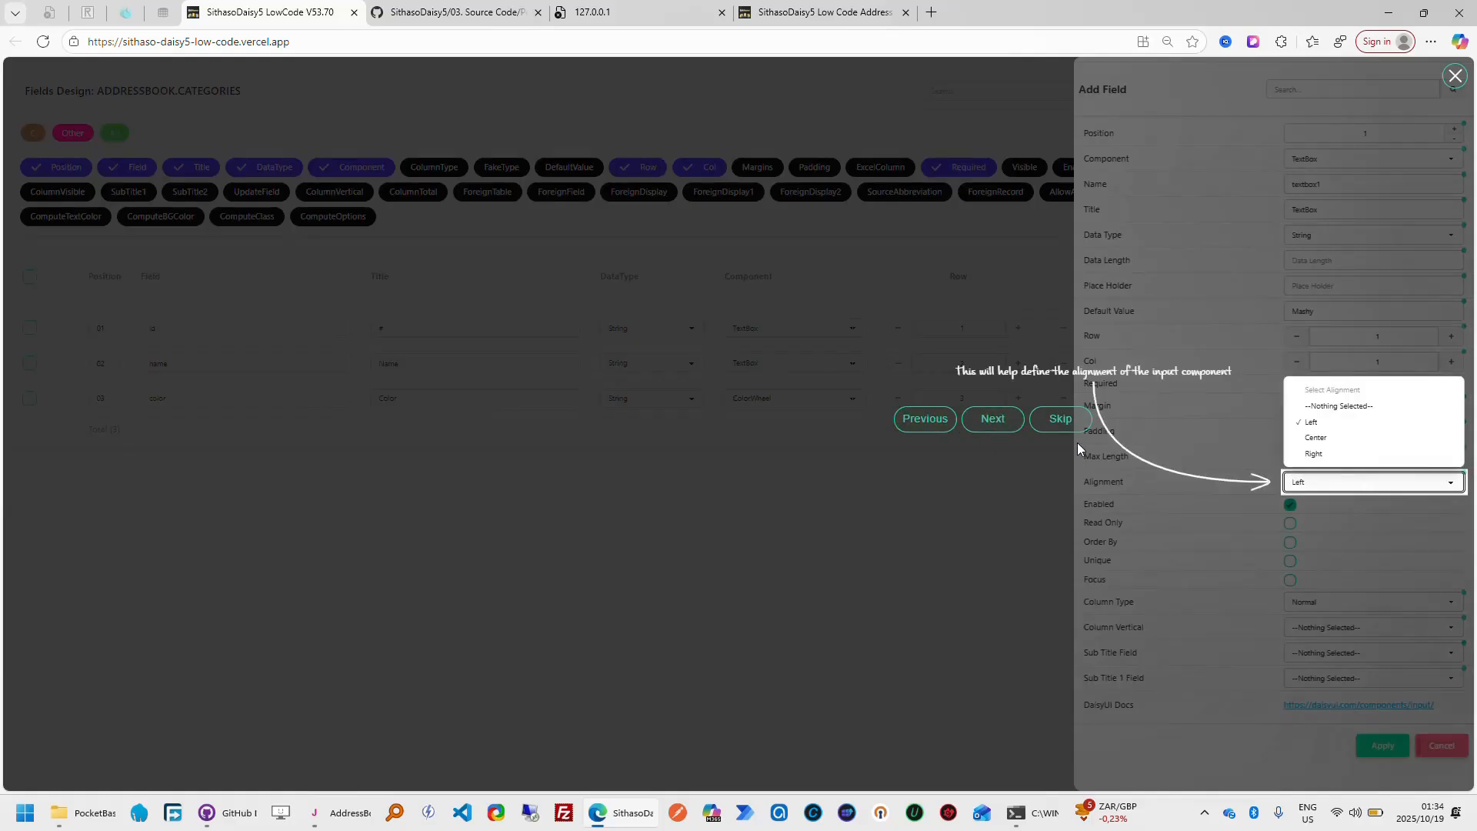
click(995, 429)
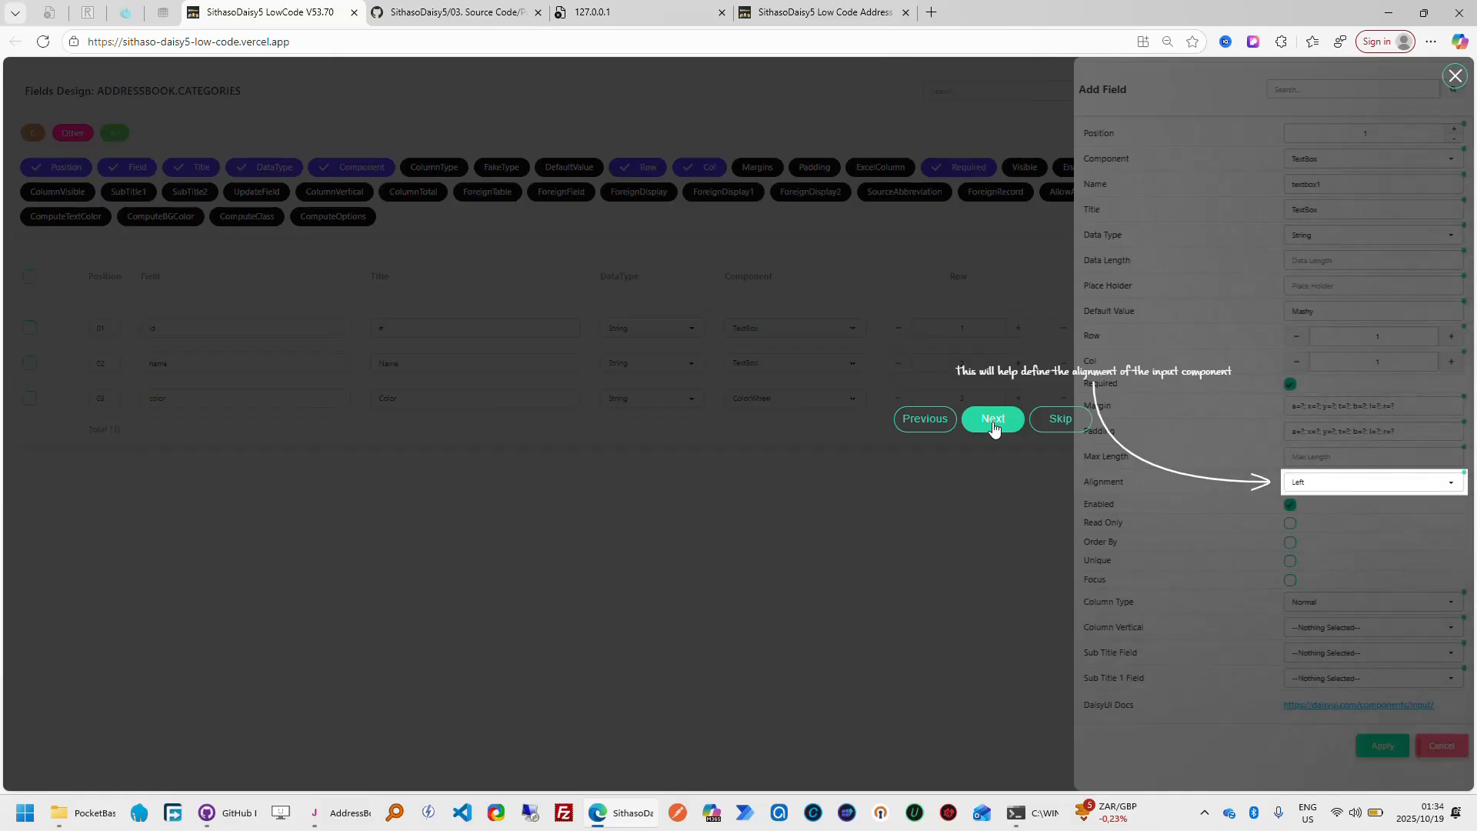
click(993, 424)
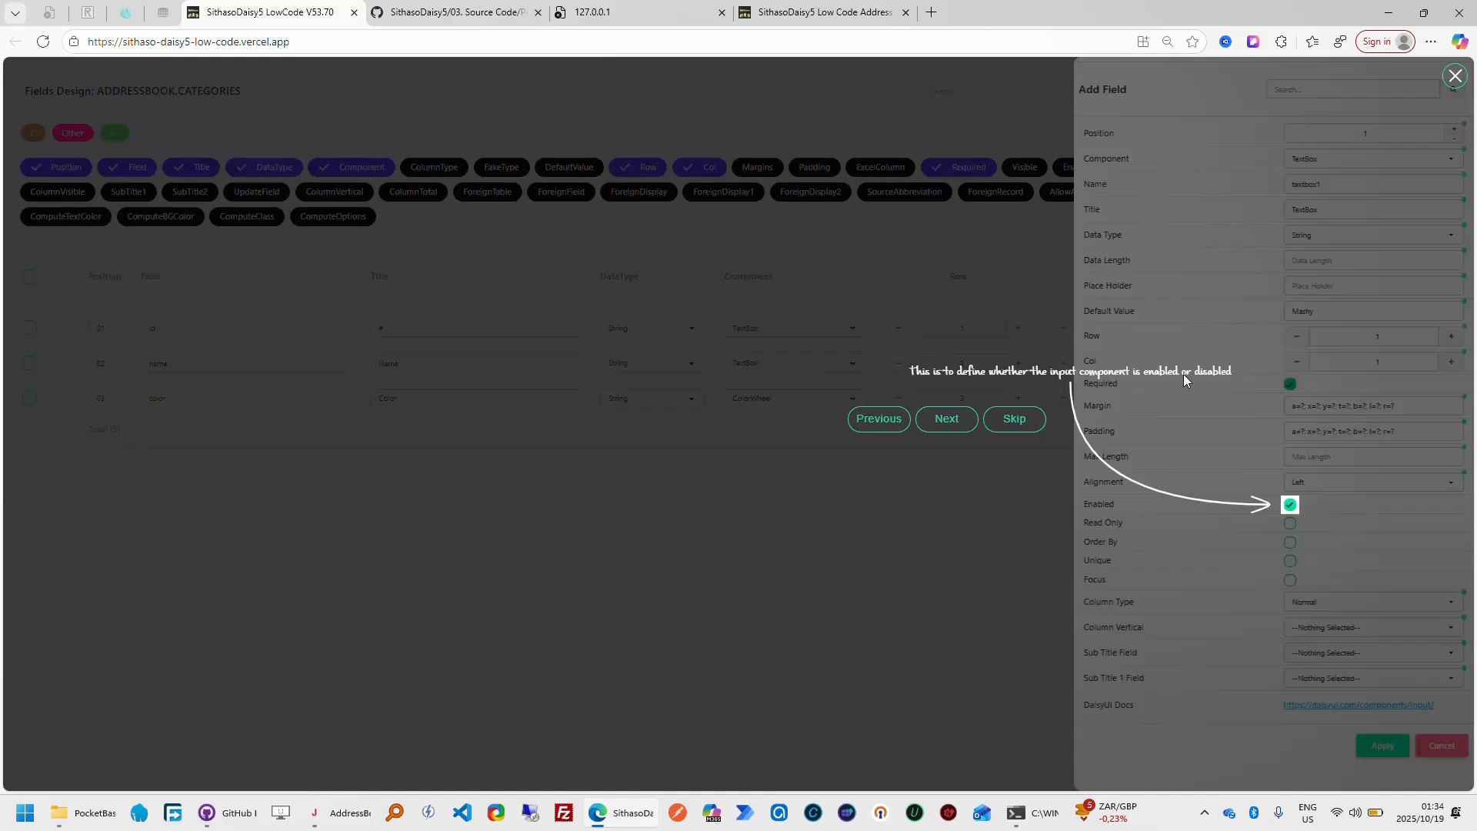
click(940, 422)
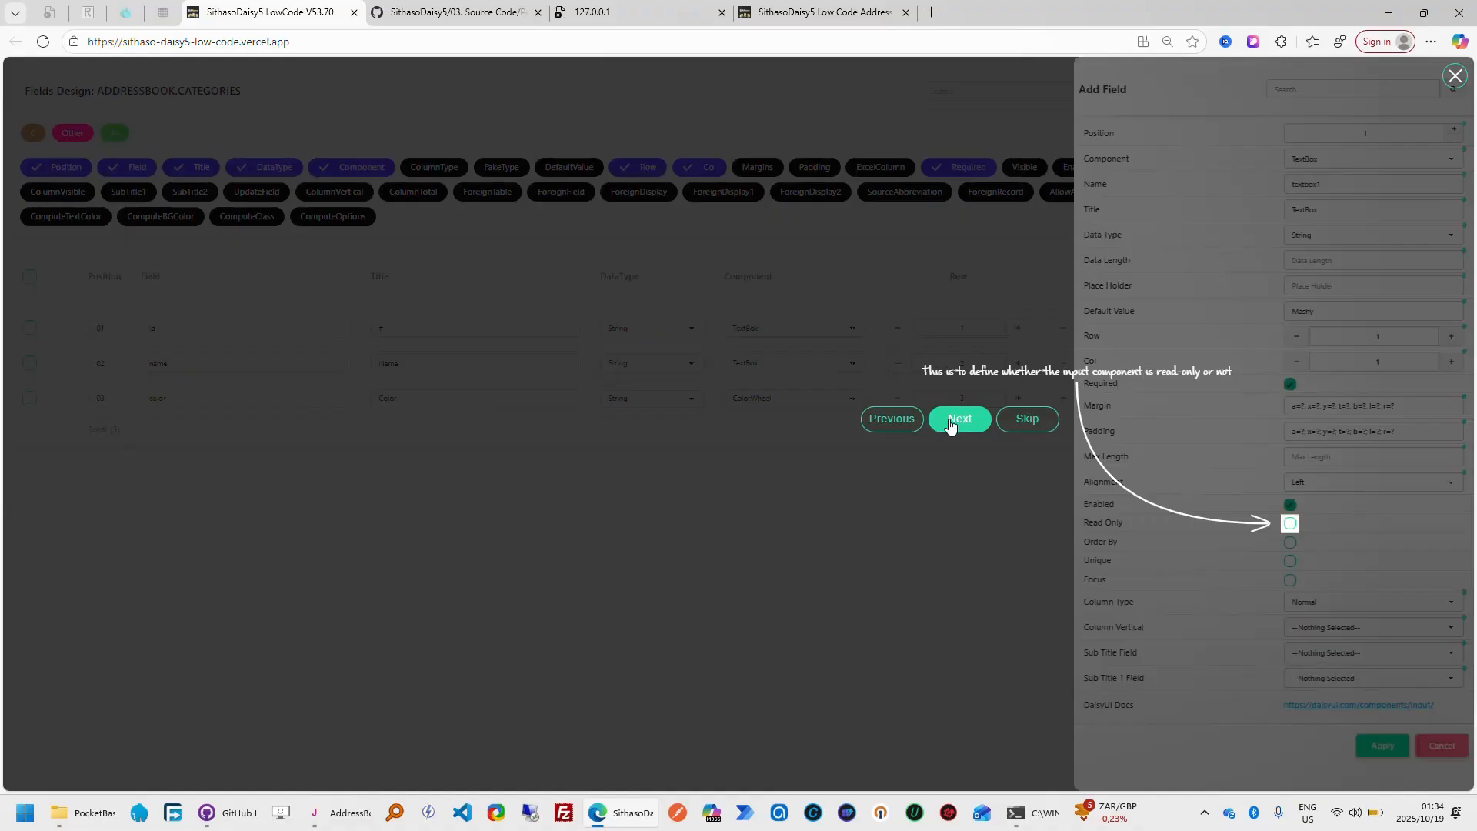
Advance the tour to Order By, compare the category listing order in My Address Book, and return to SithasoDaisy5 LowCode
click(952, 422)
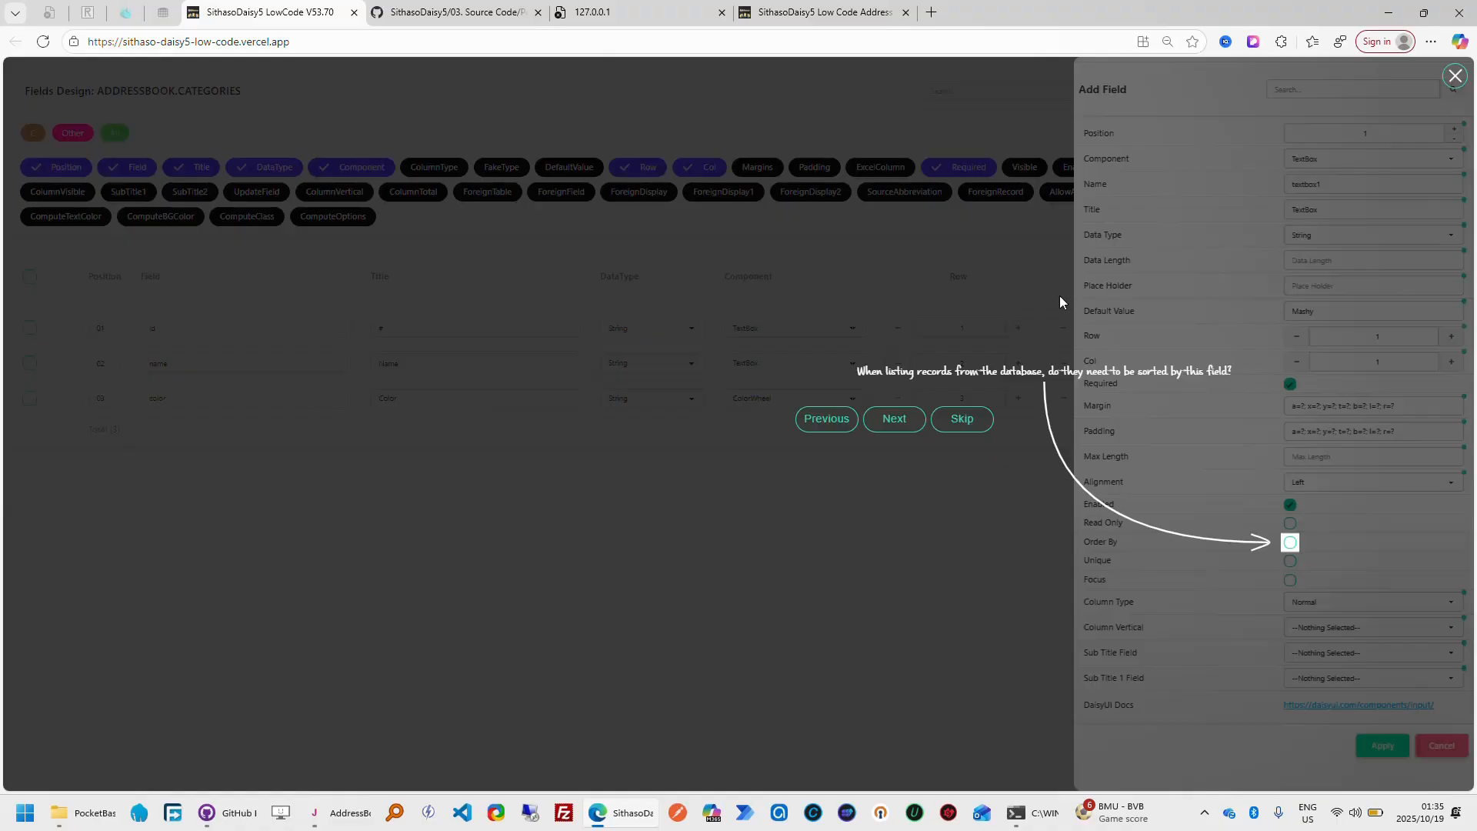
click(861, 20)
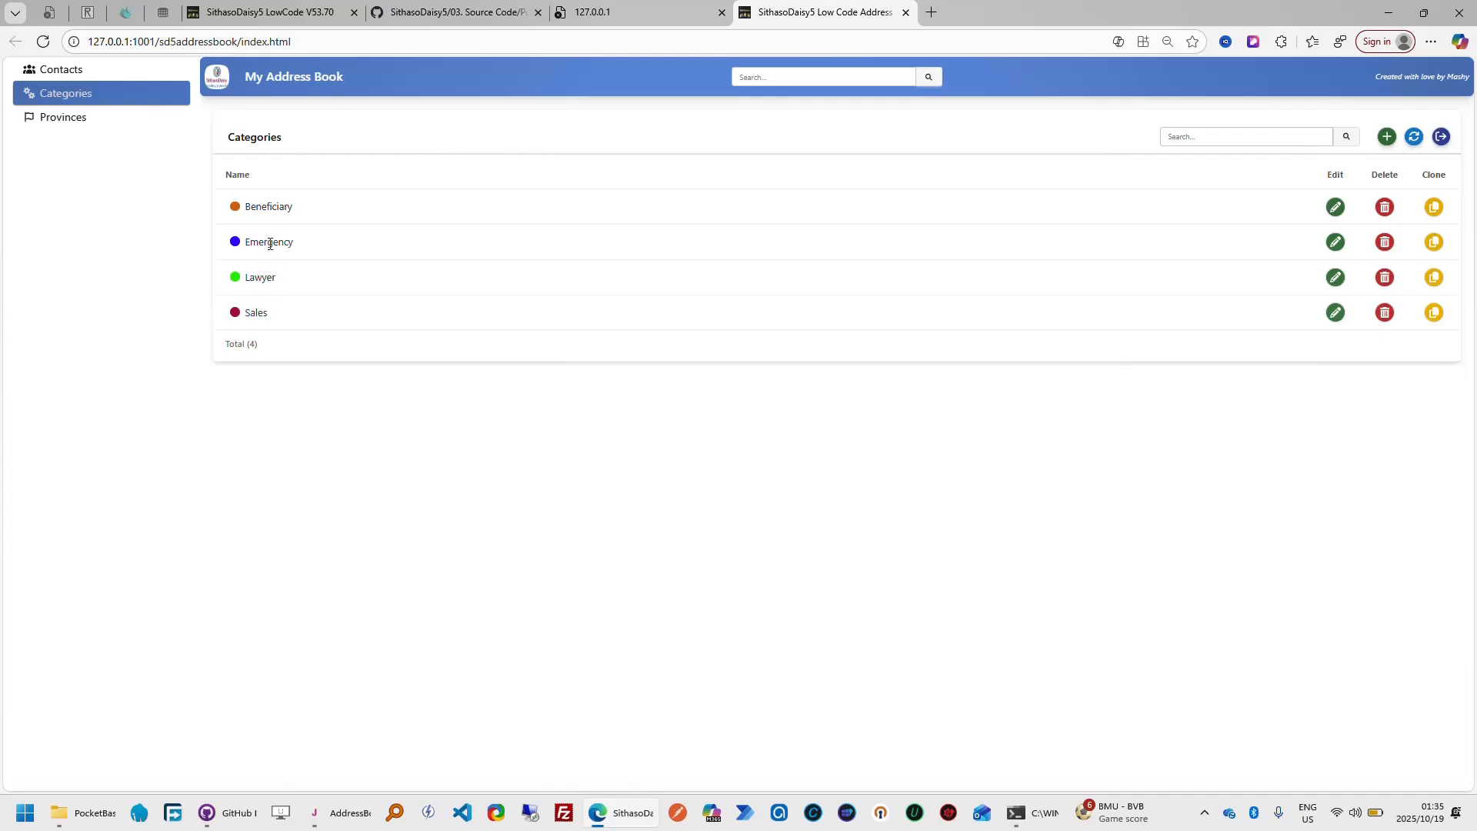
click(322, 14)
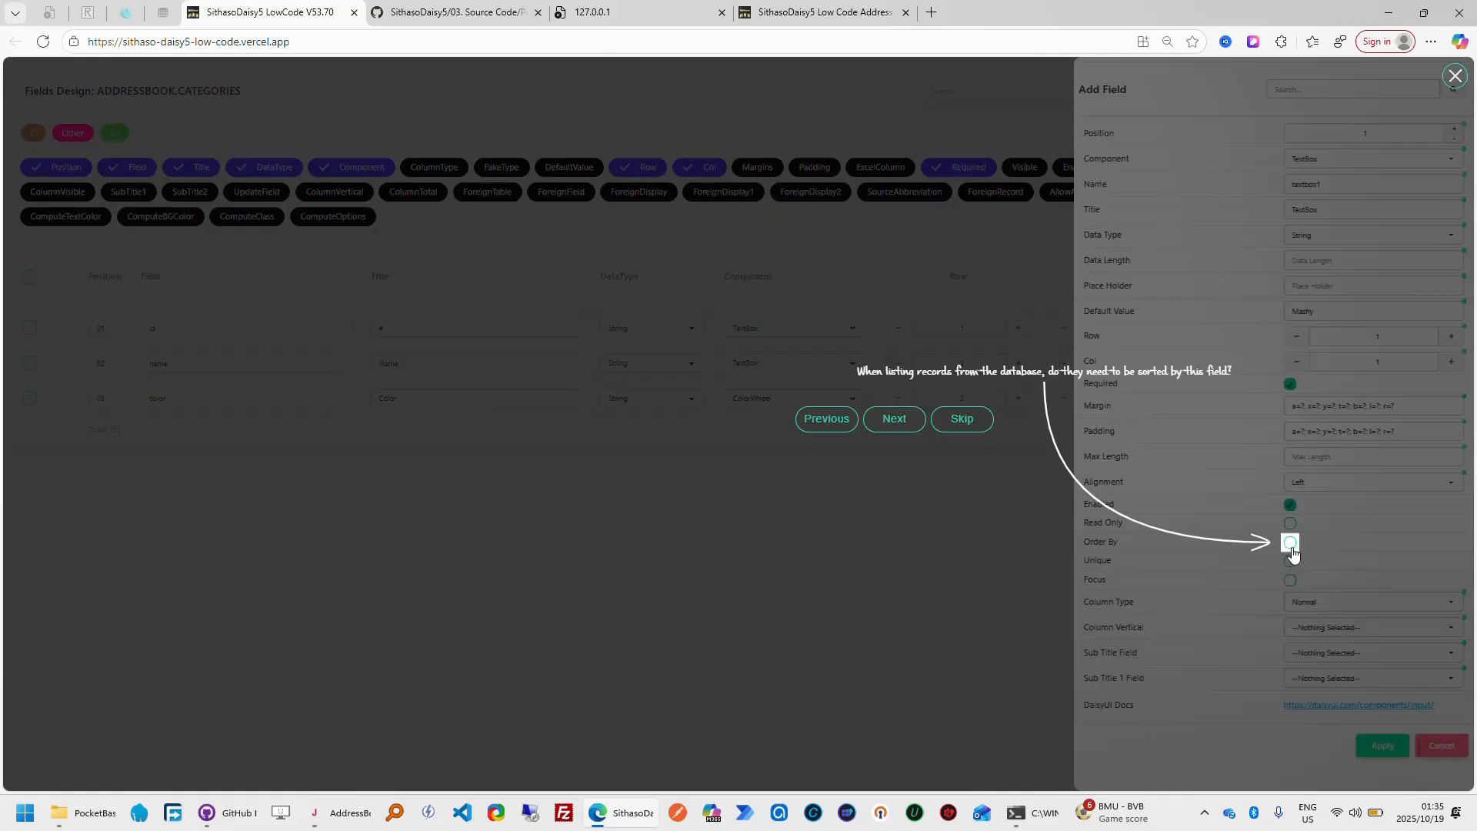
Follow the tour through the Unique and Focus settings to Column Type
click(896, 425)
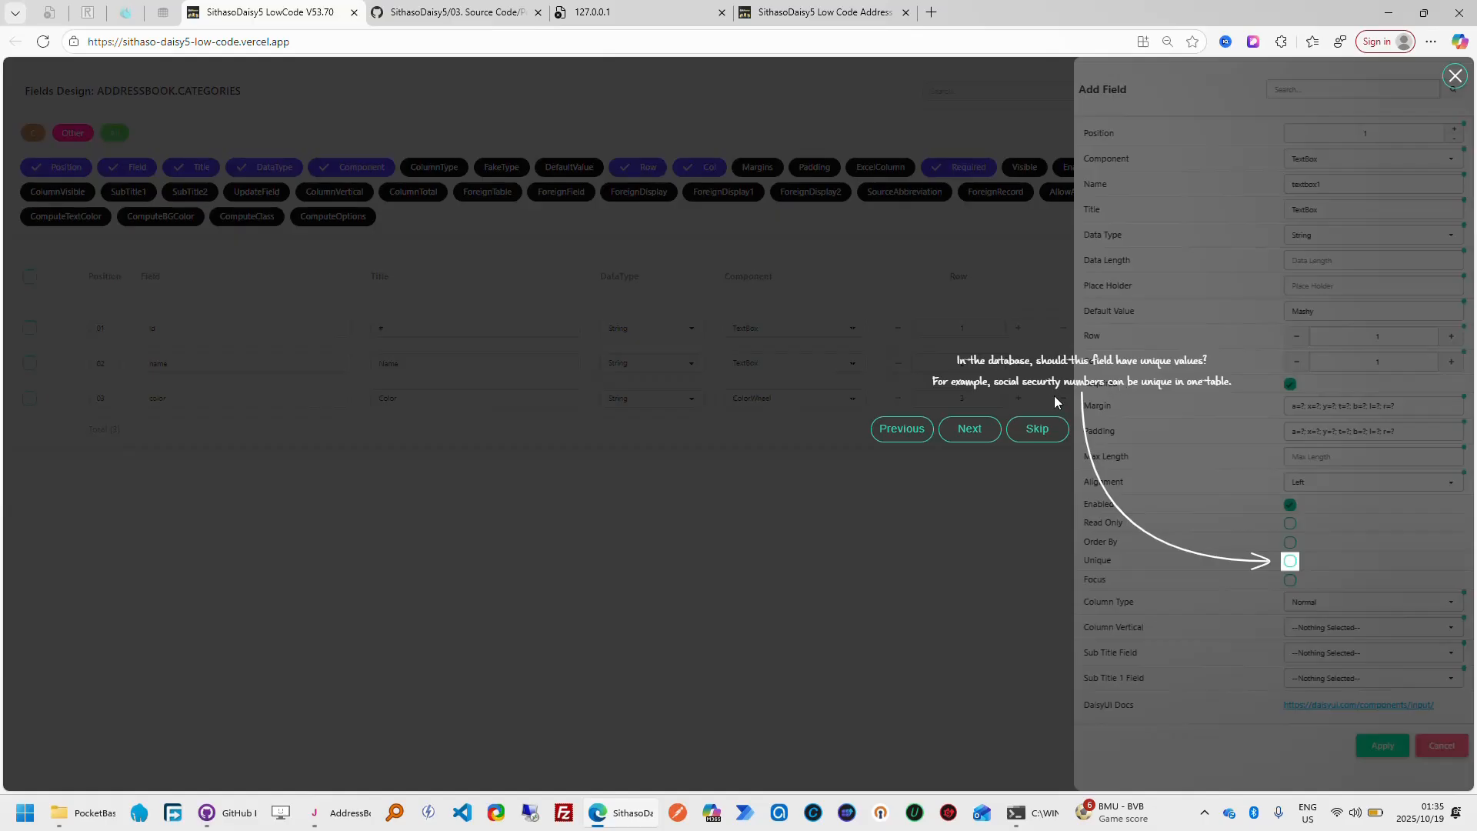
click(977, 434)
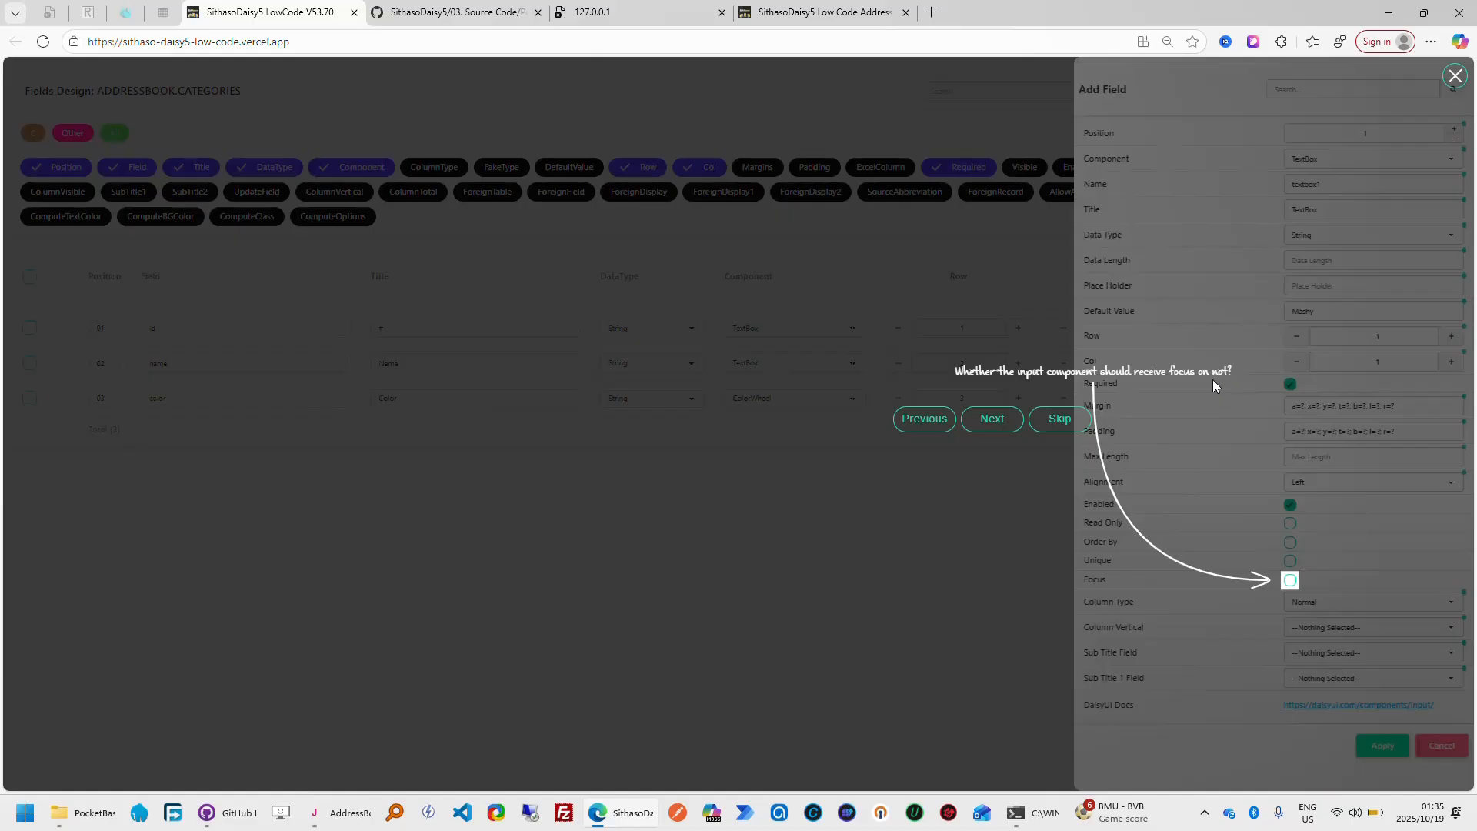
click(992, 422)
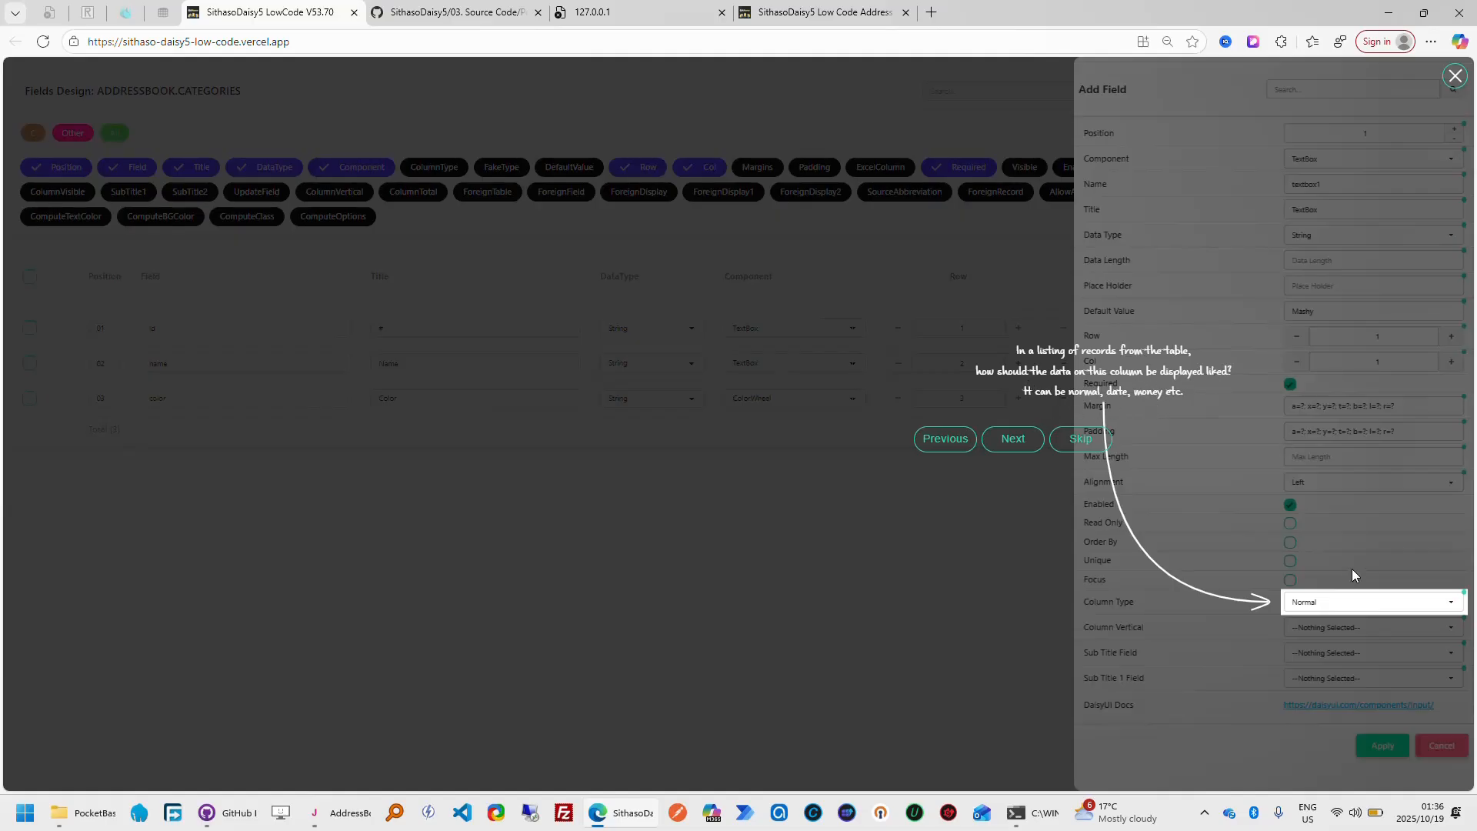
Browse the full list of available Column Type options, leaving Normal selected
click(1390, 612)
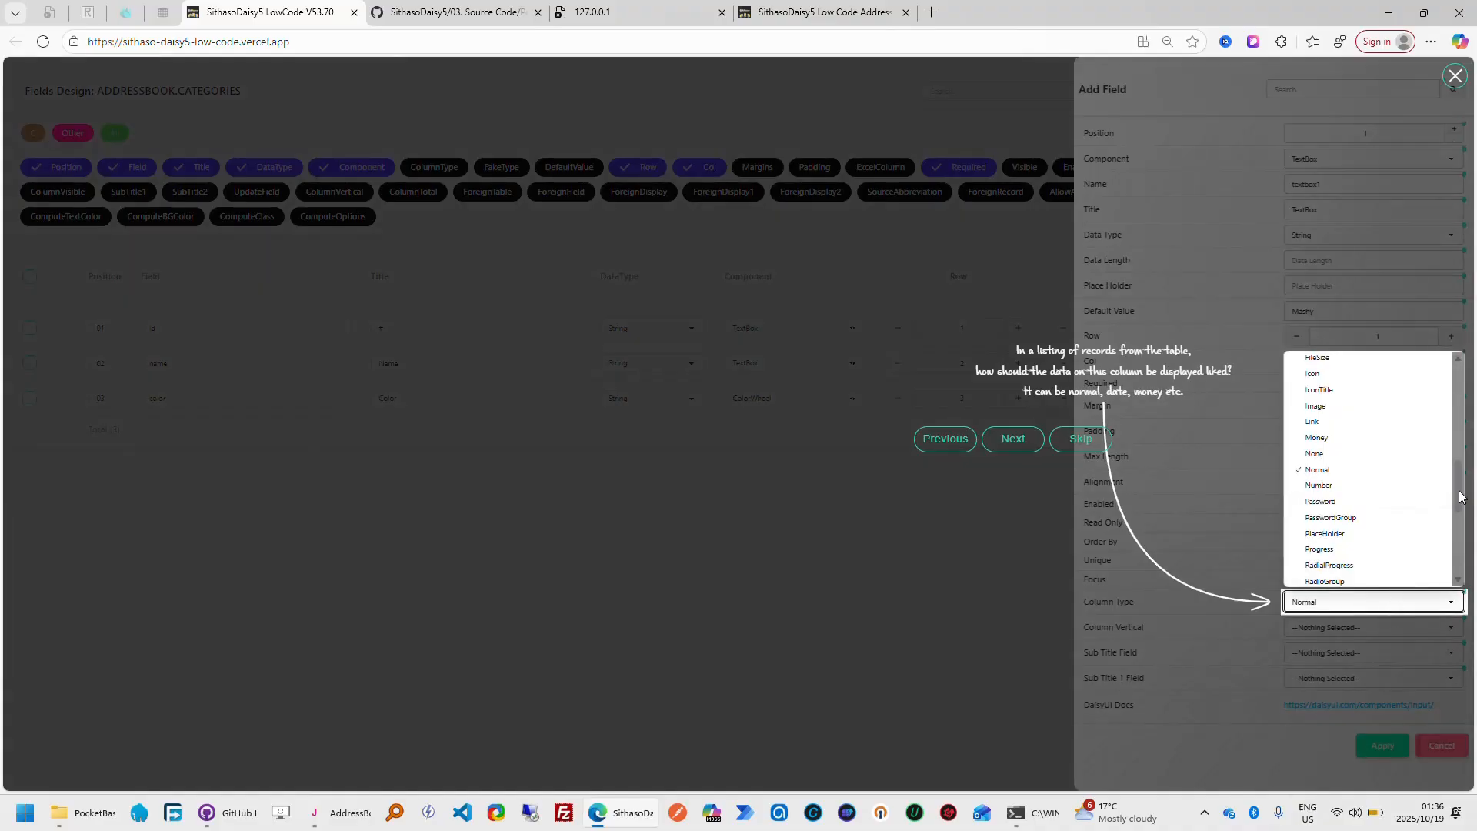
drag(1459, 496, 1459, 379)
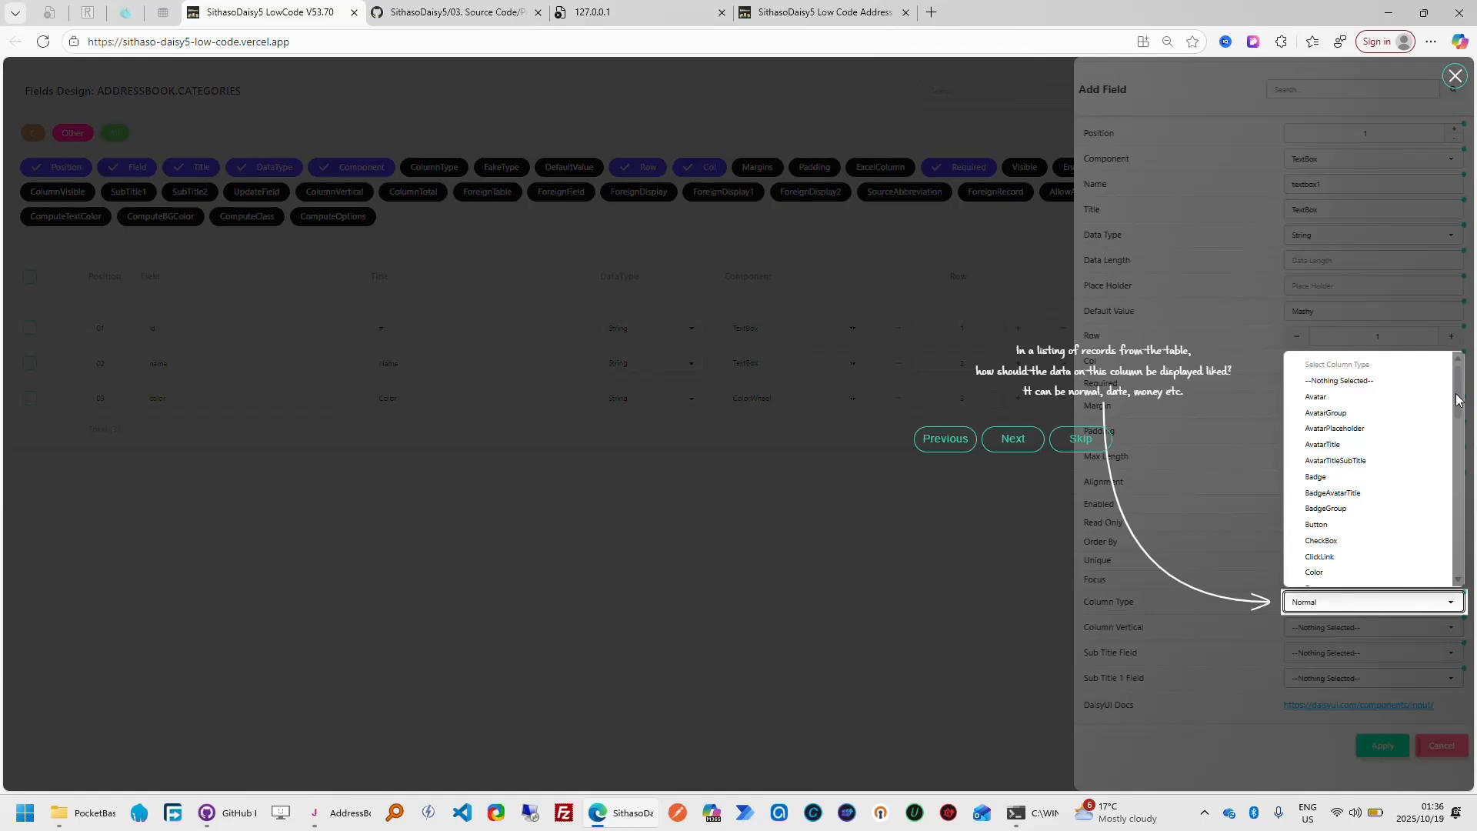
scroll(1456, 400, down, 1)
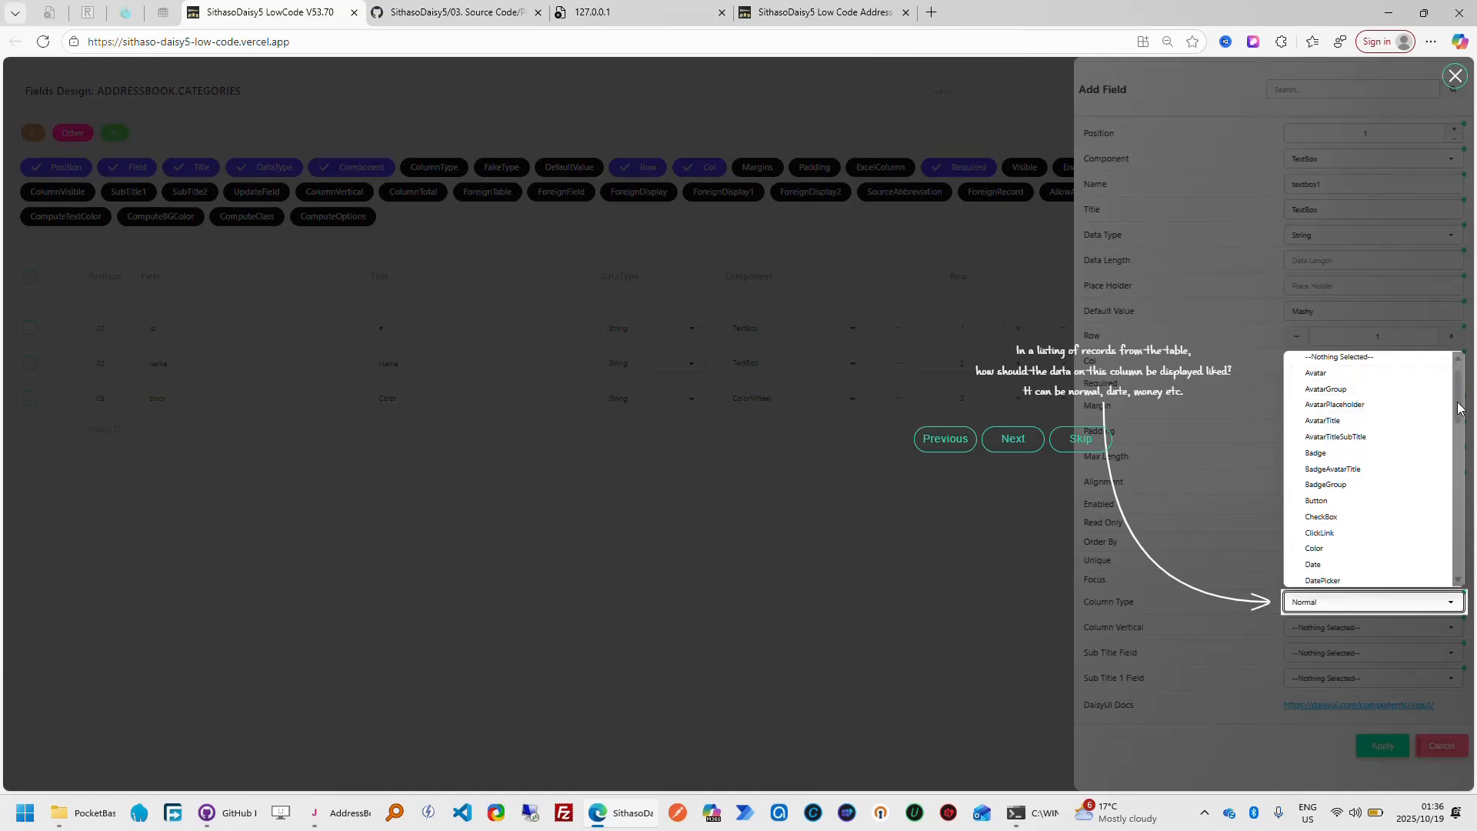
scroll(1457, 411, down, 4)
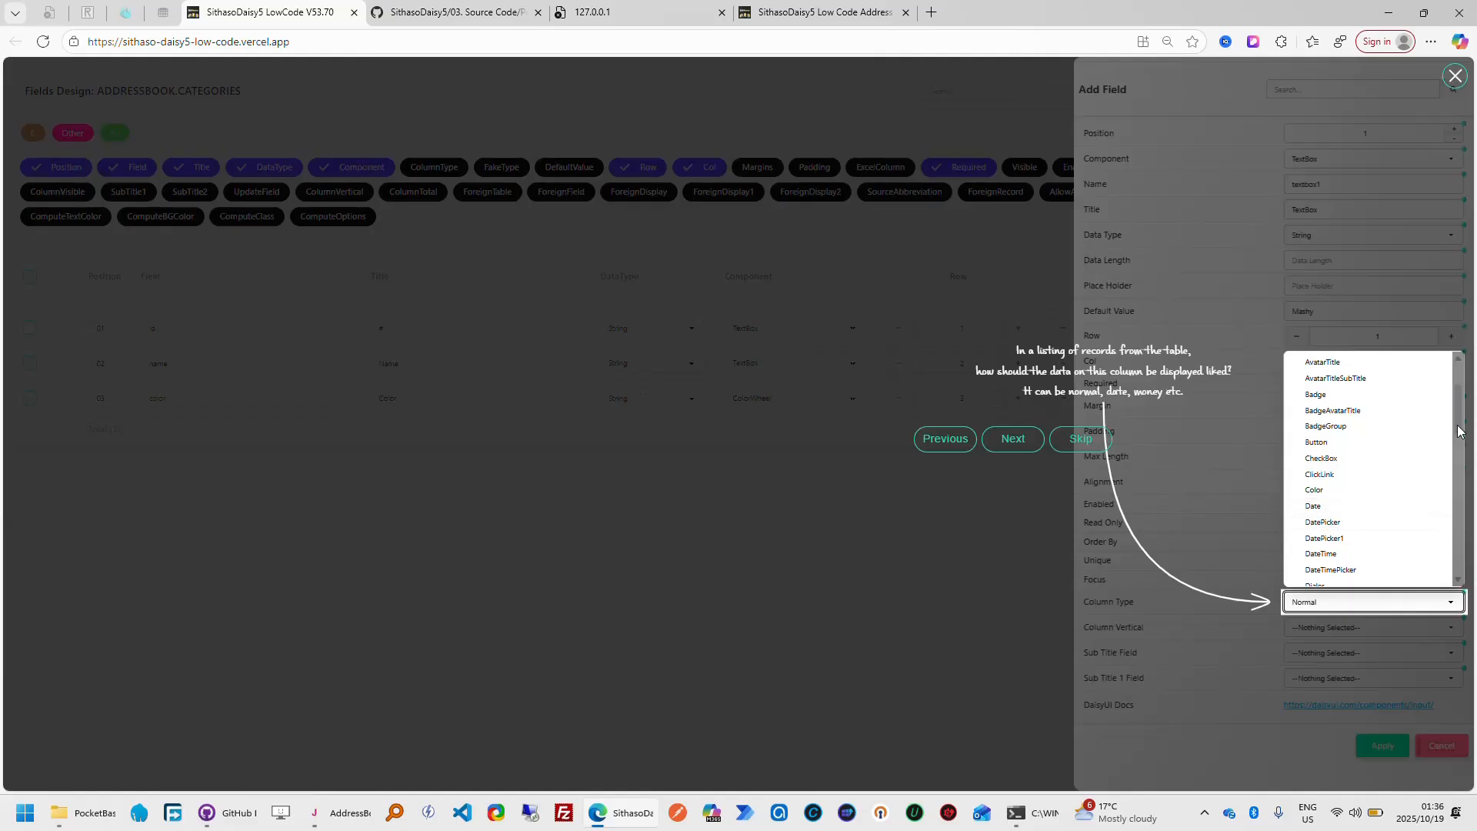
drag(1459, 431, 1462, 557)
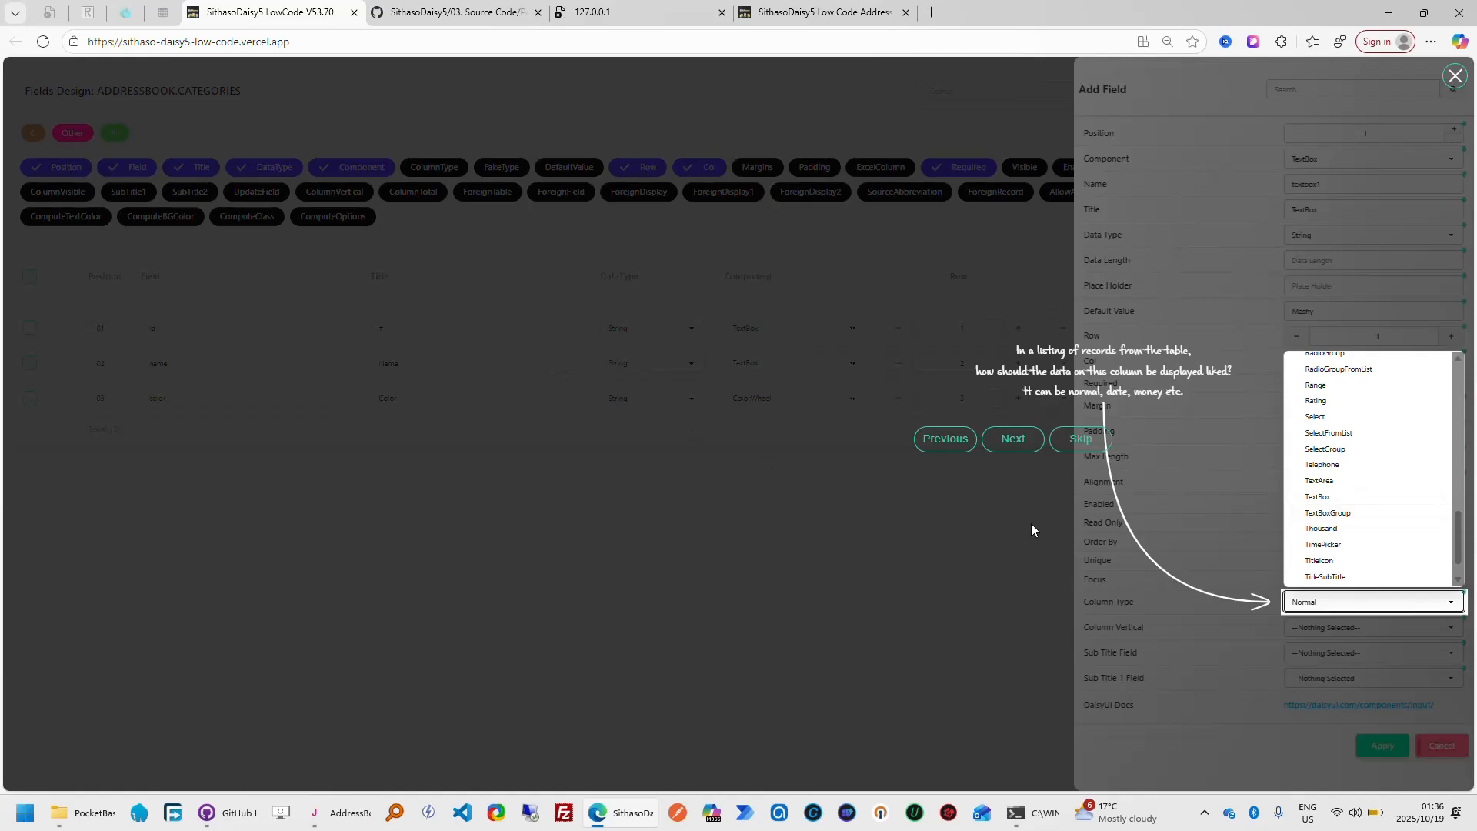
click(1018, 448)
Advance the tour to Column Vertical, view its options, and continue through both Sub Title settings to the Apply explanation
click(1015, 442)
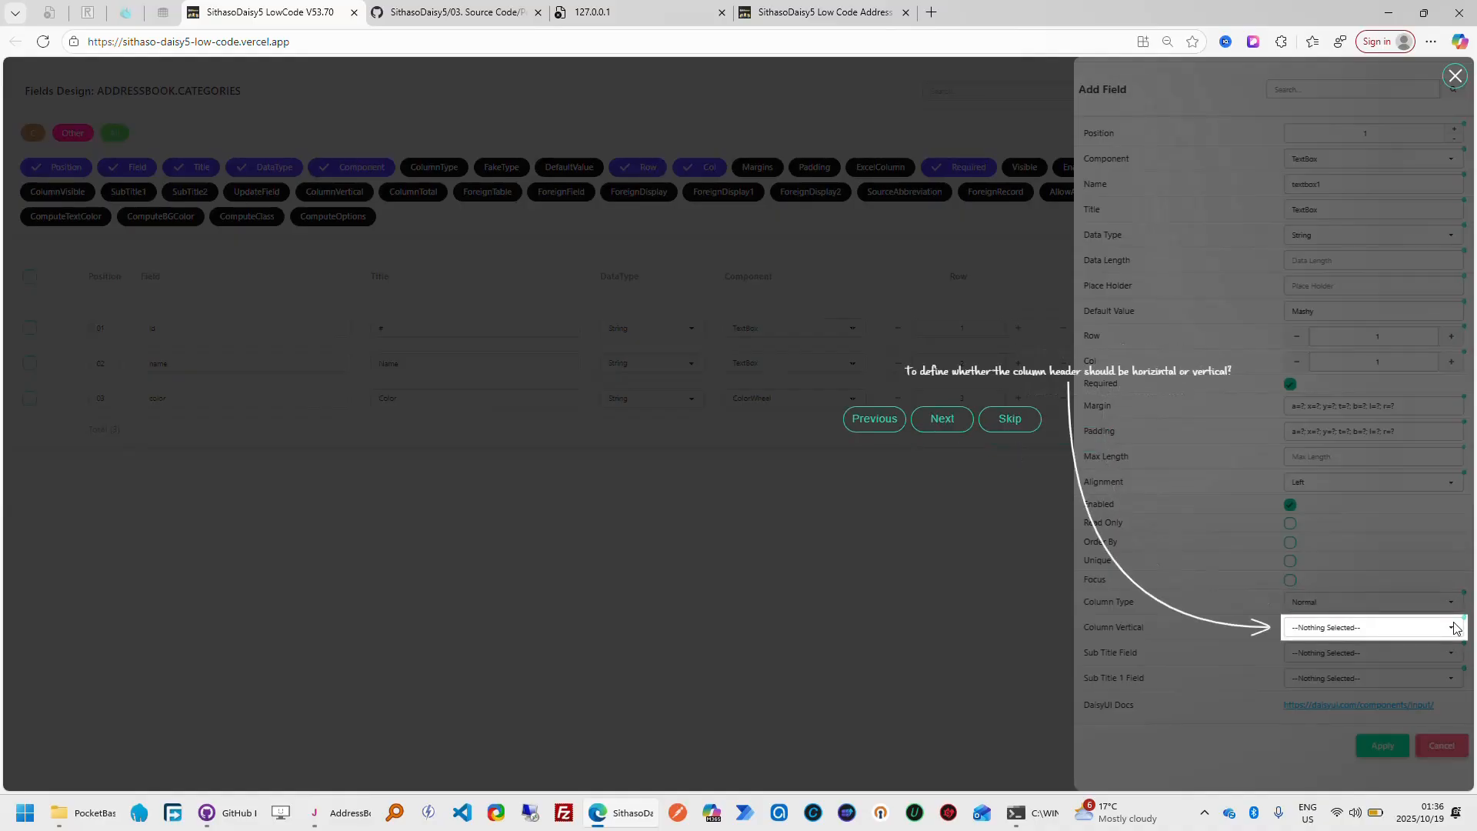
click(1454, 628)
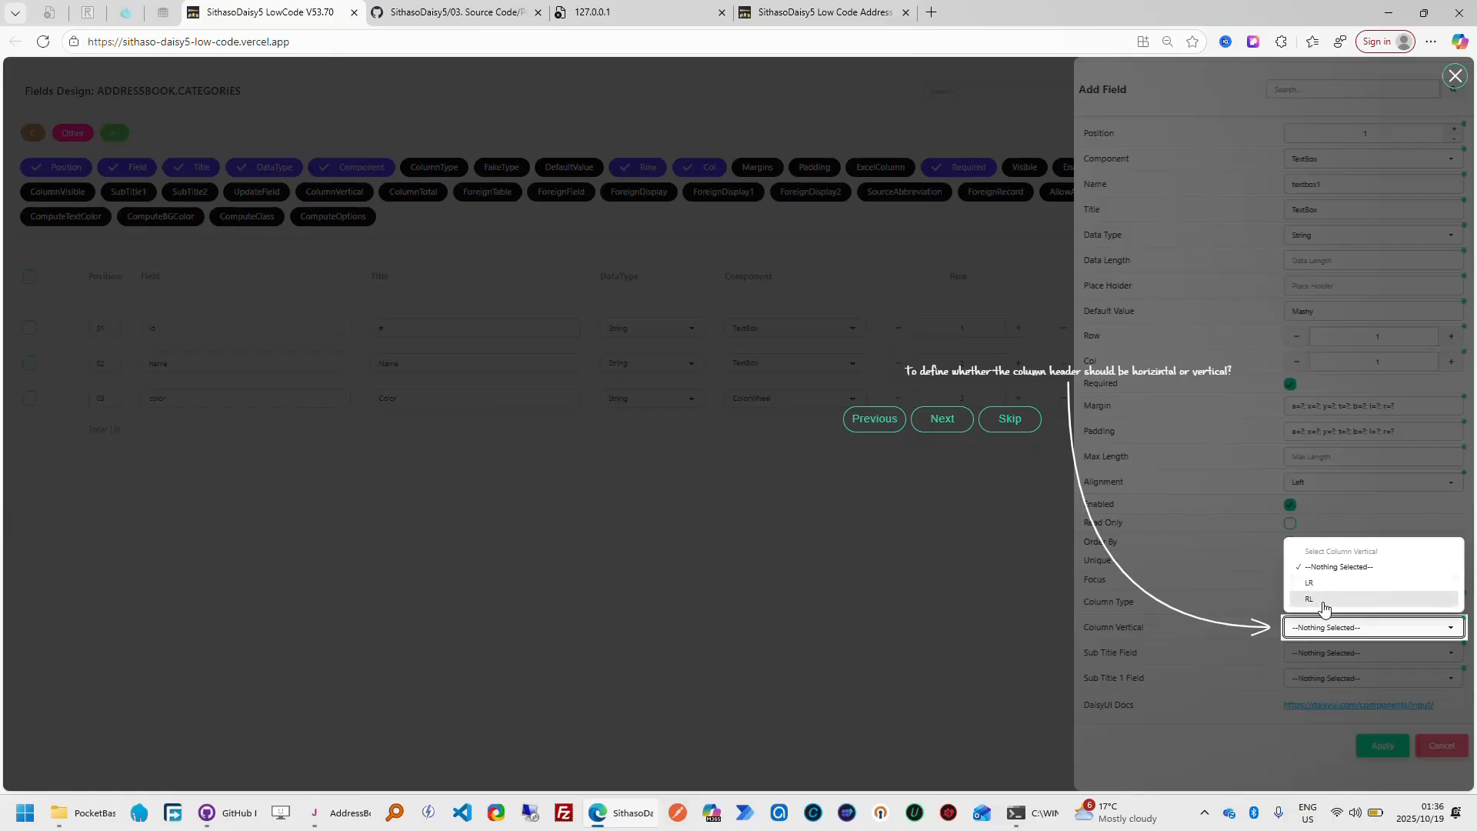
click(953, 429)
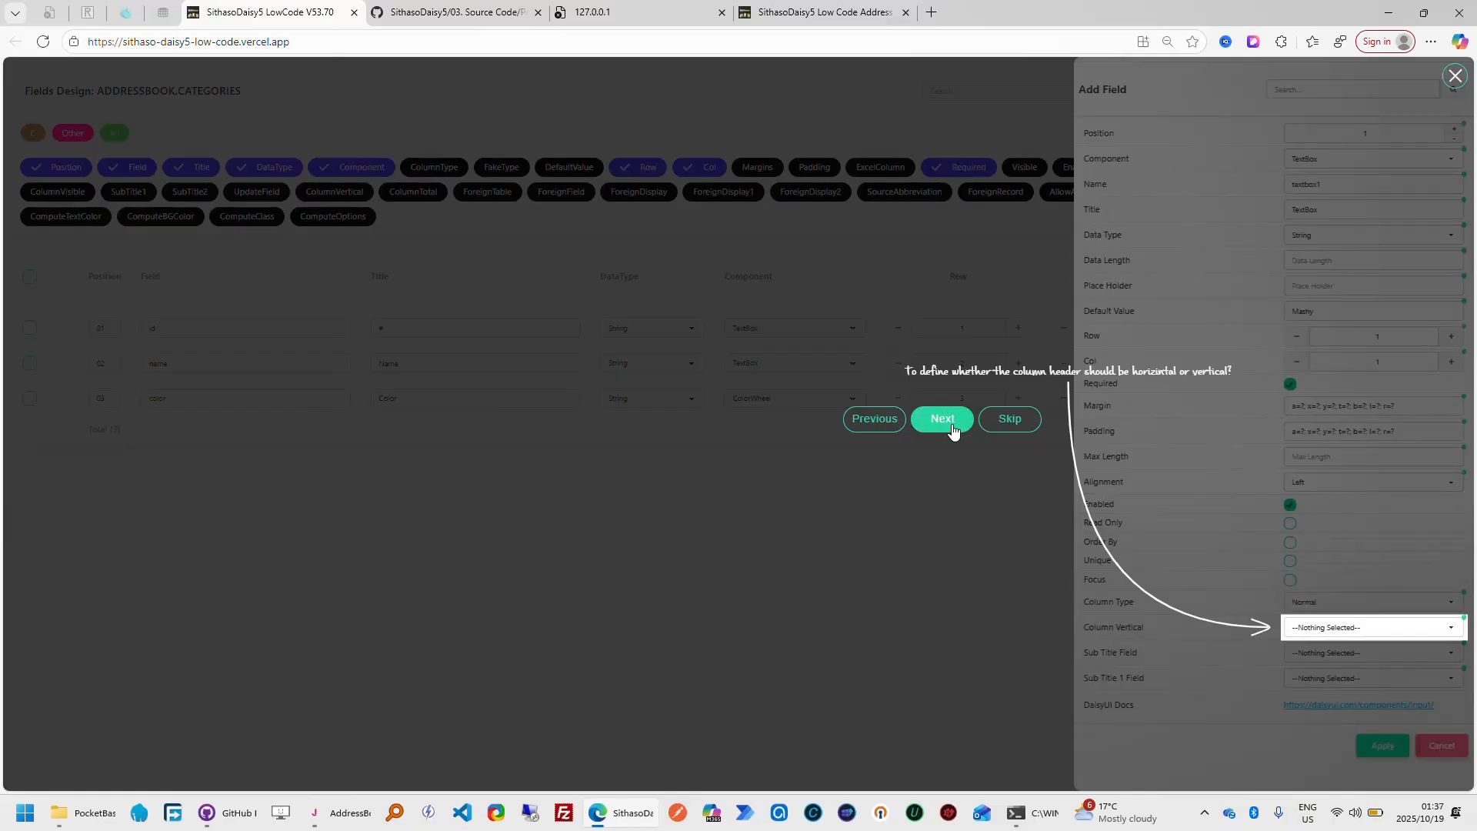
click(952, 428)
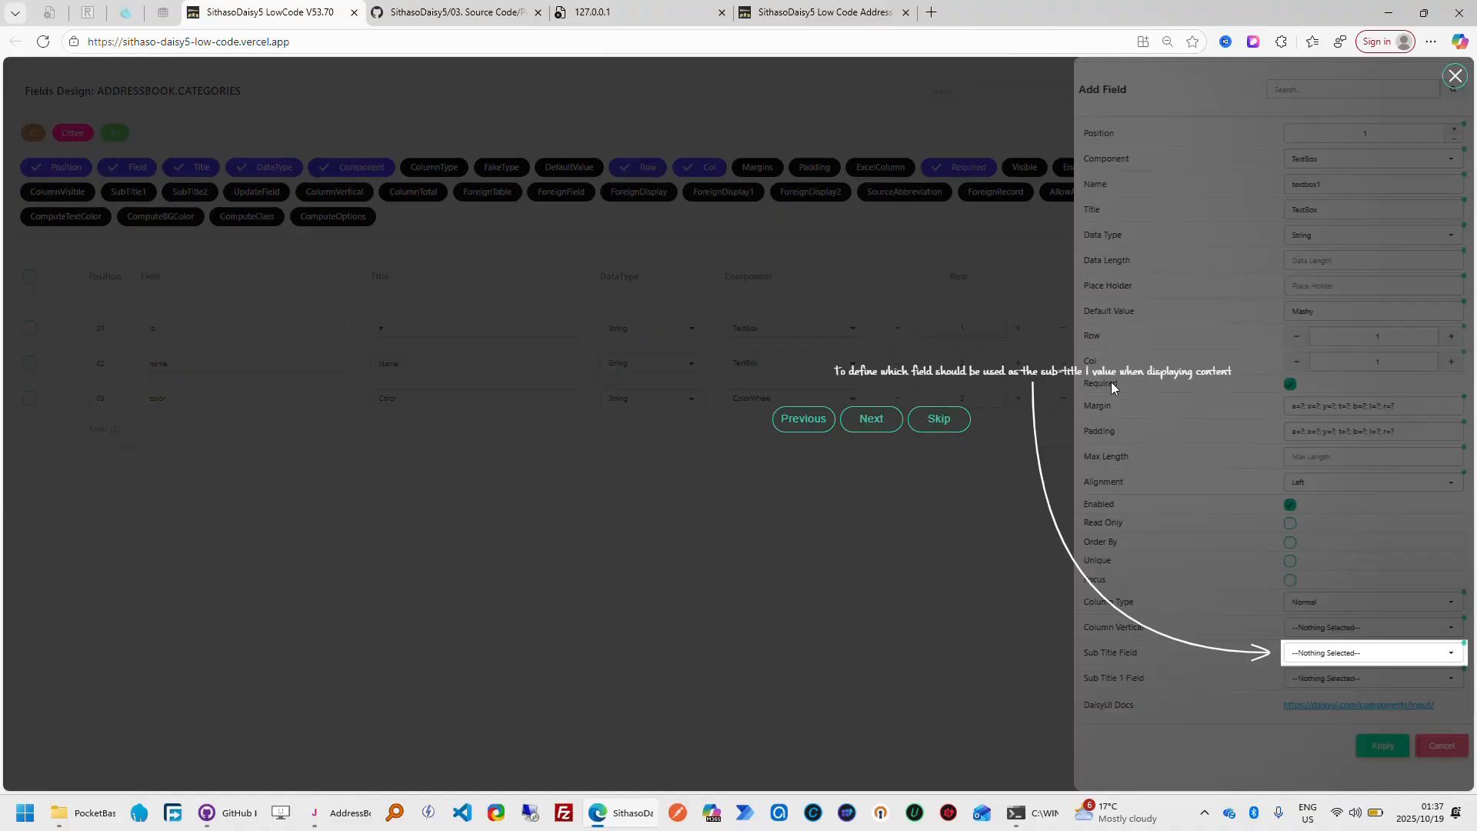
click(868, 426)
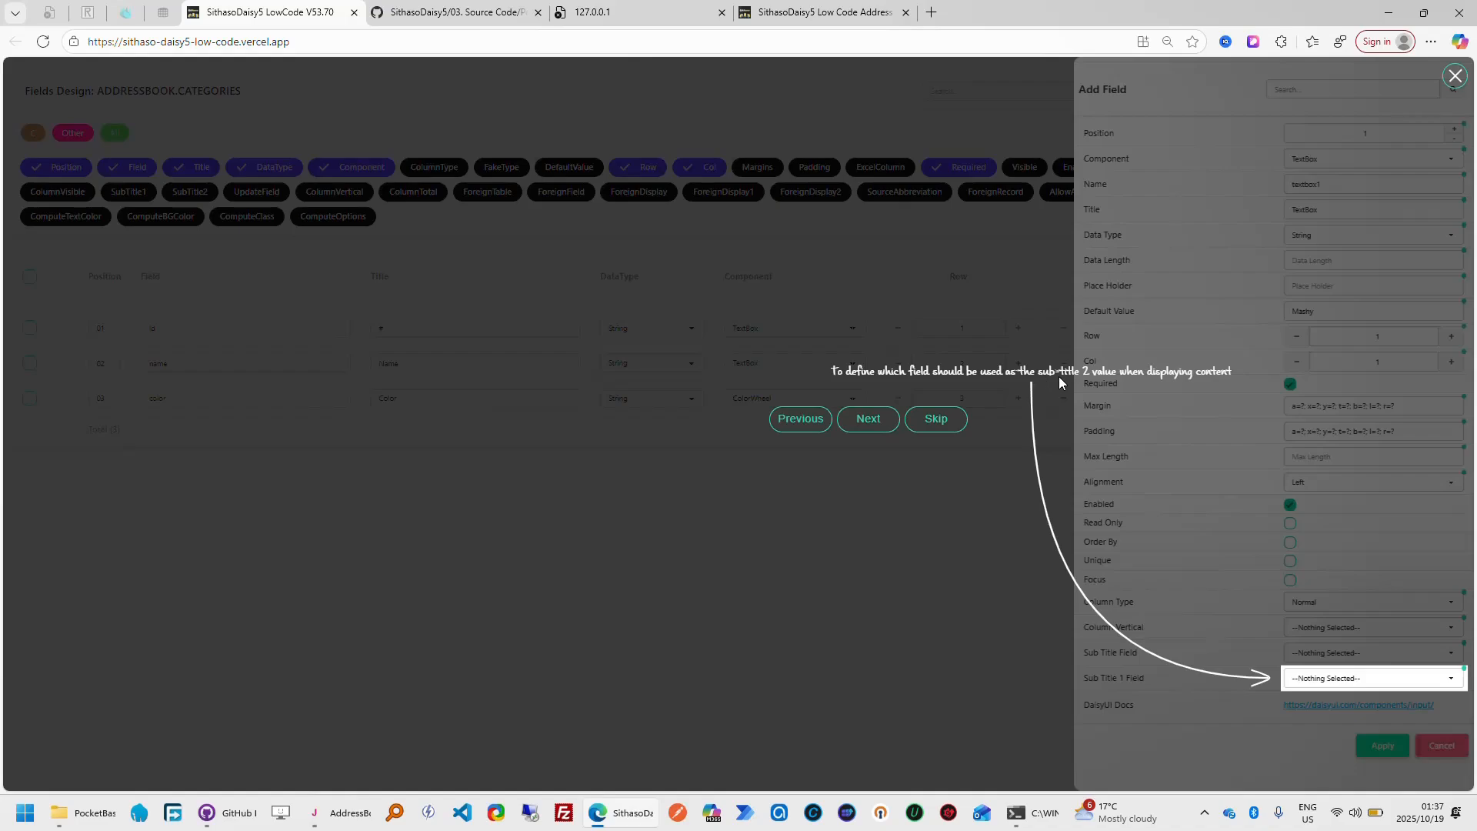
click(867, 420)
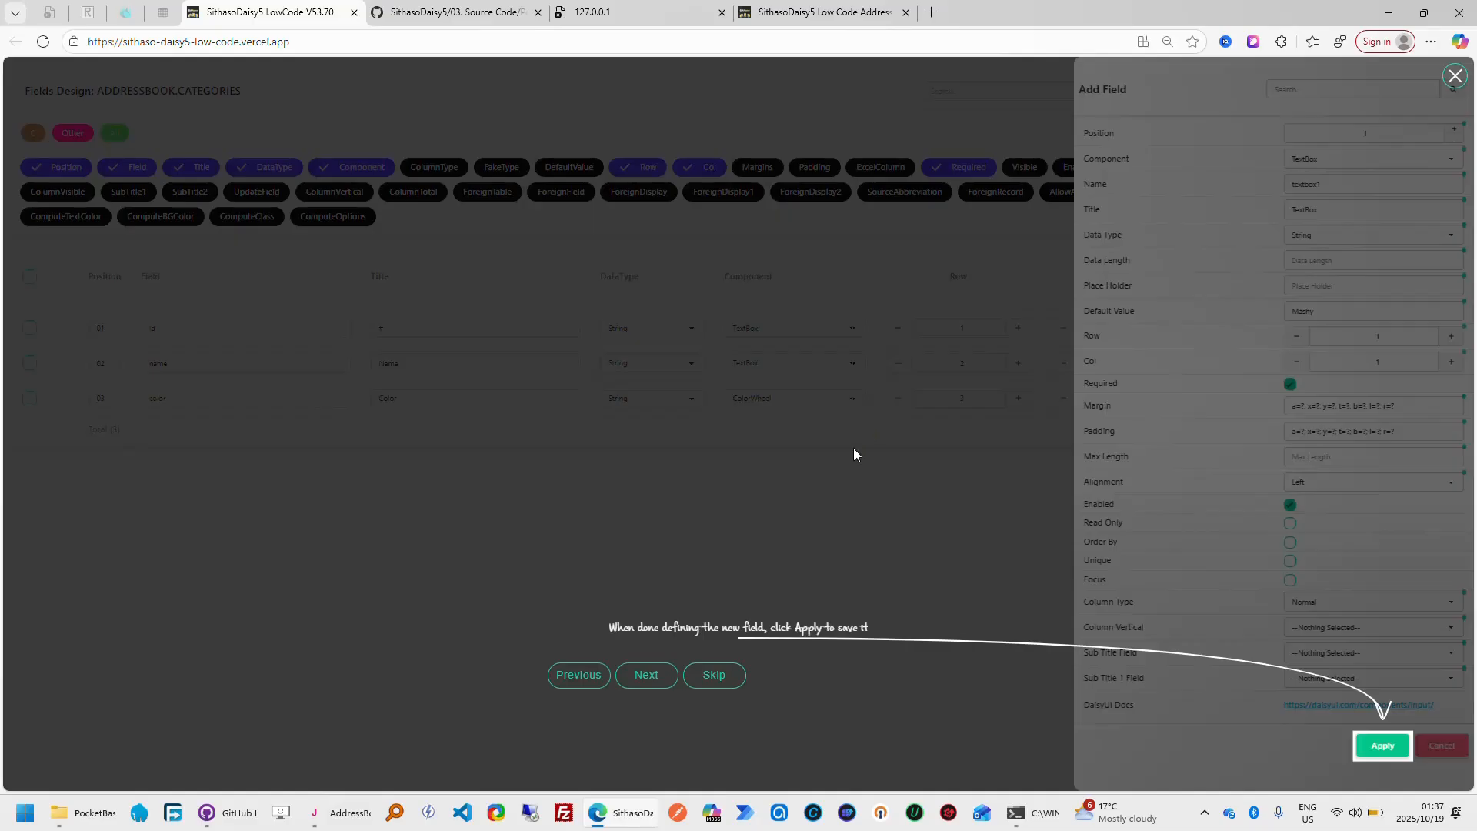
Advance the tour to its Cancel prompt, discard the new field, and open the properties of the id field
click(646, 675)
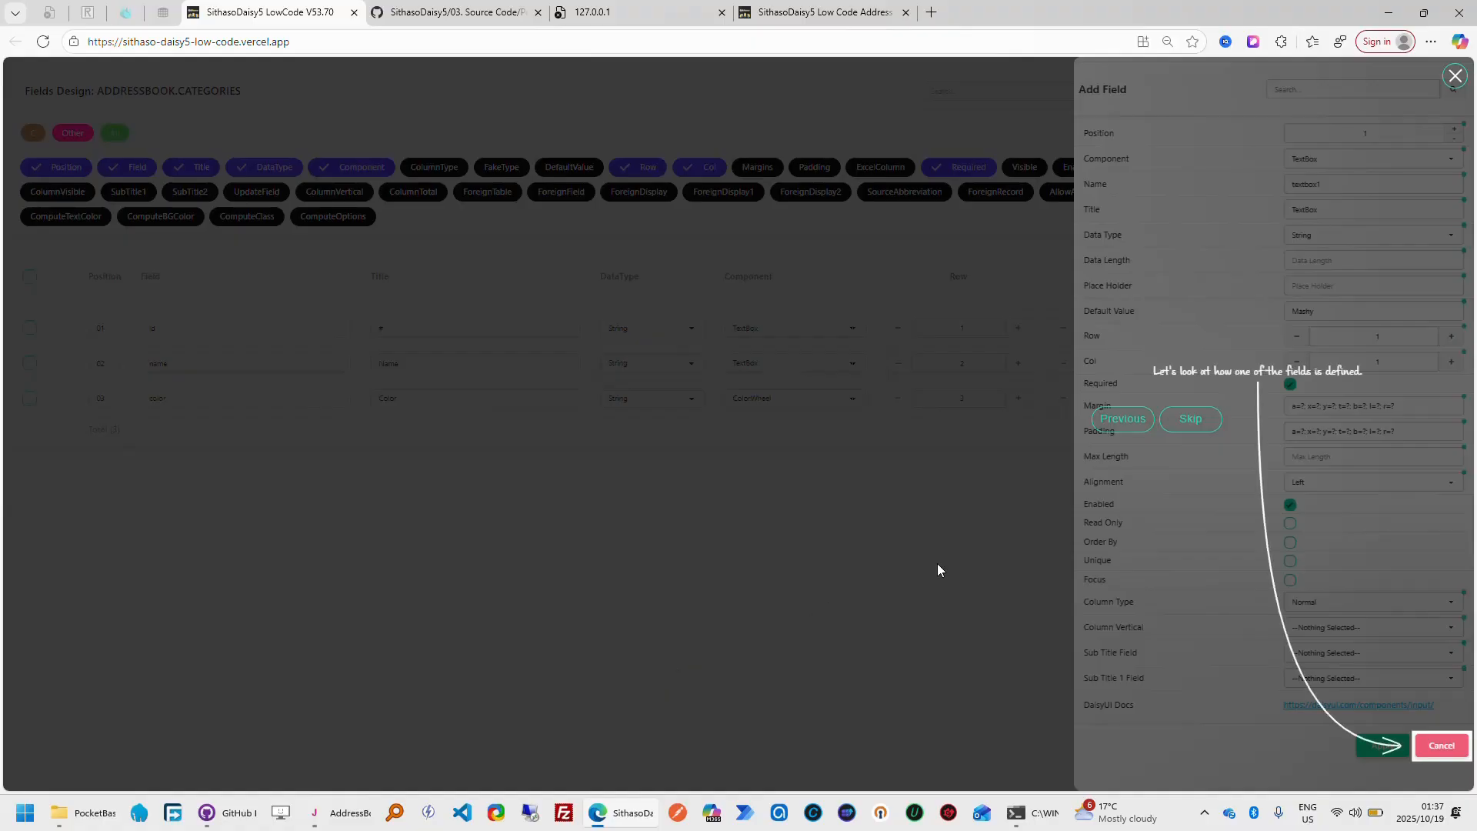
click(1442, 746)
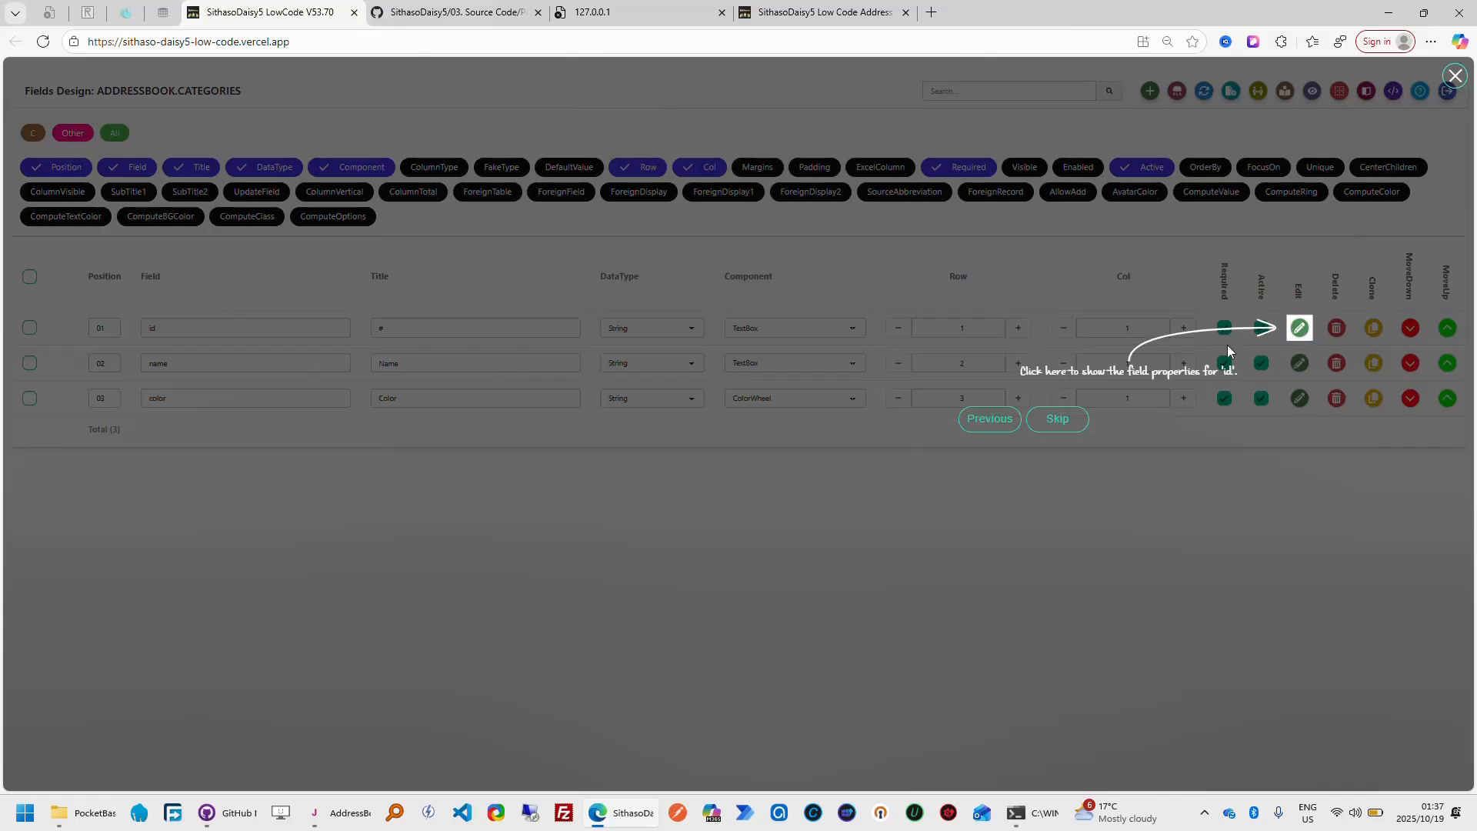
click(1300, 330)
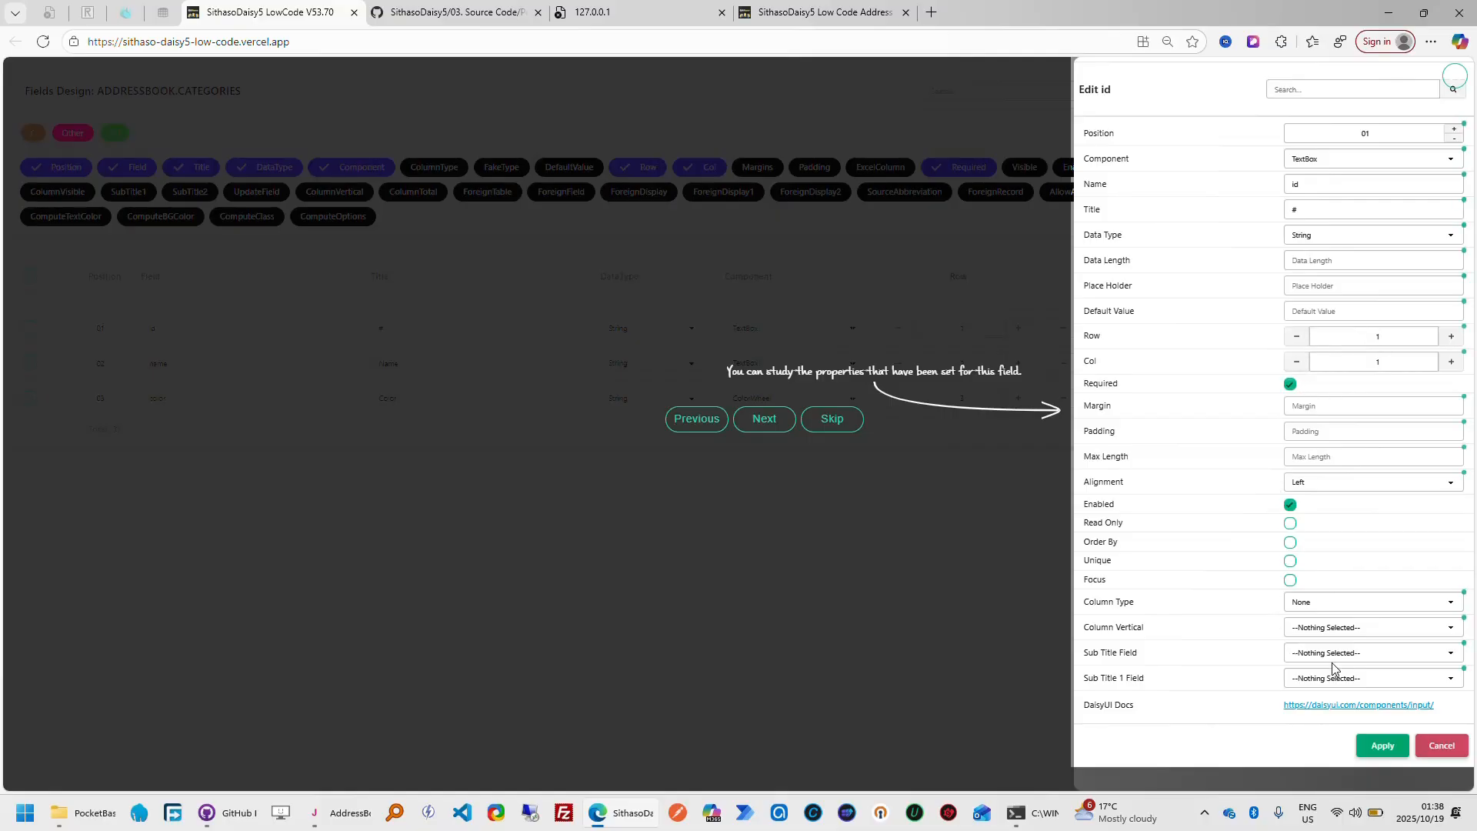
Follow the tour from the id field to the name field's properties and view its Column Type options, leaving None selected
click(766, 420)
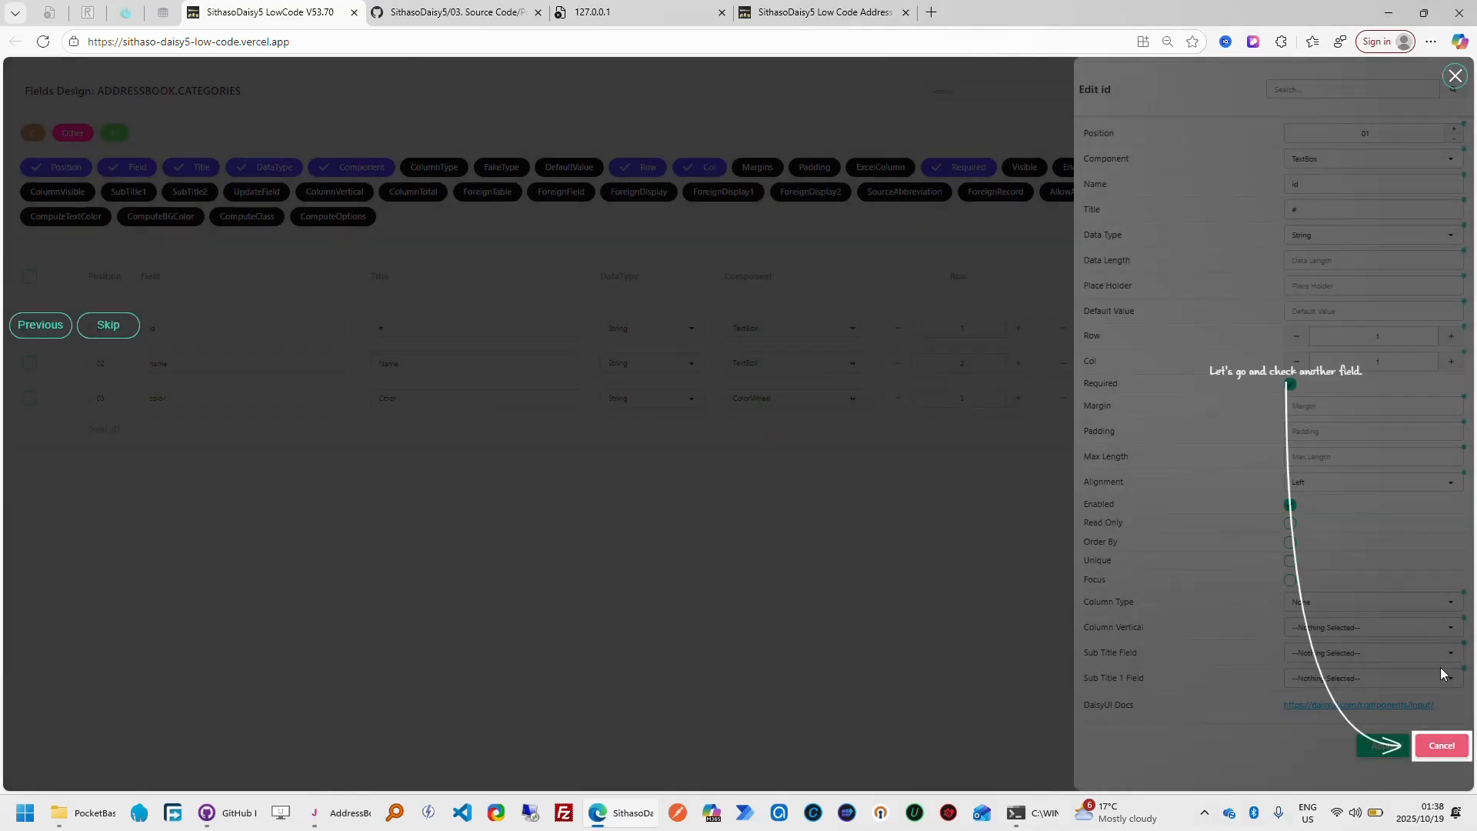
click(1454, 751)
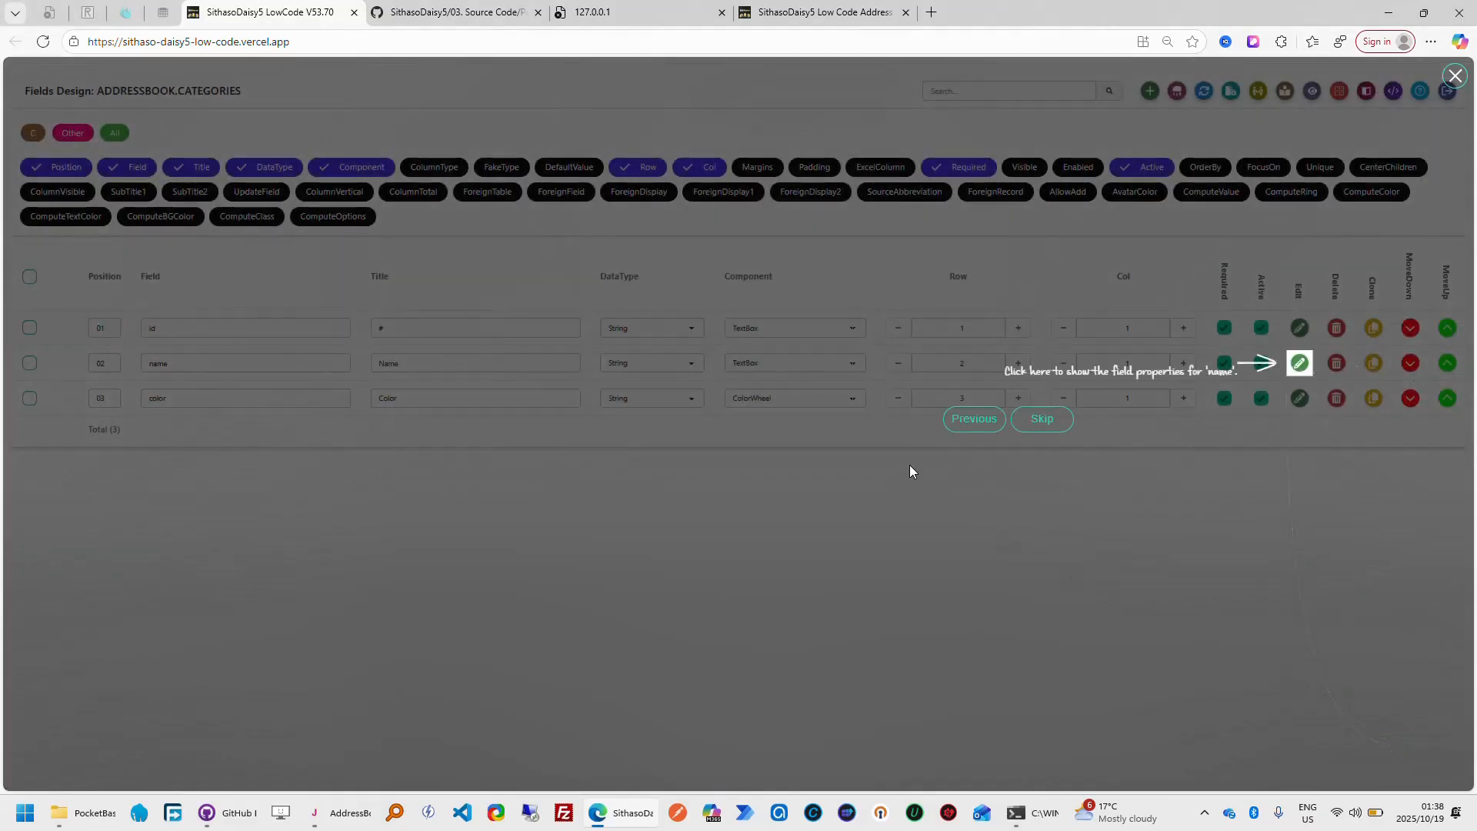
click(1299, 364)
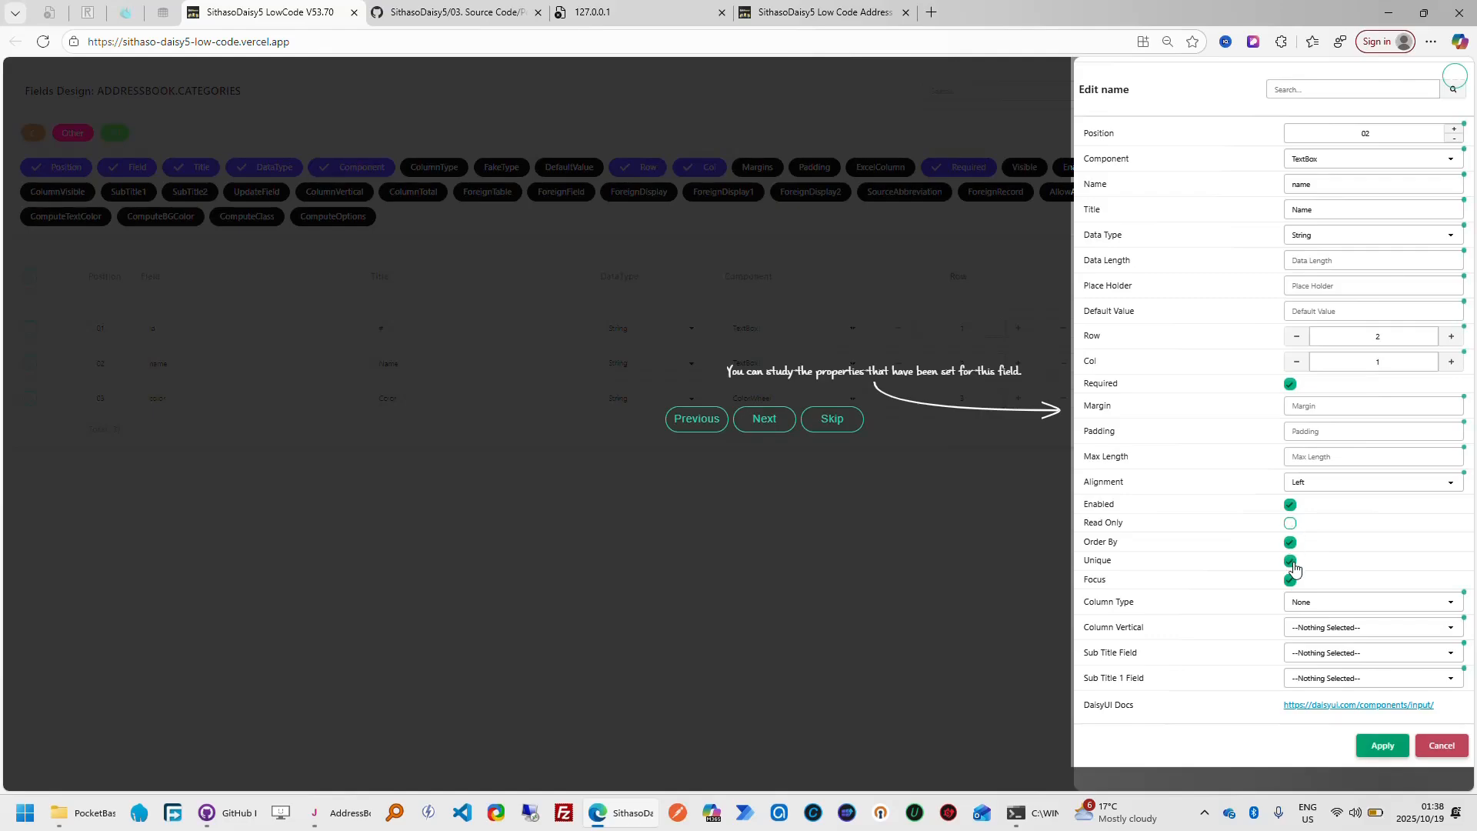
click(1325, 602)
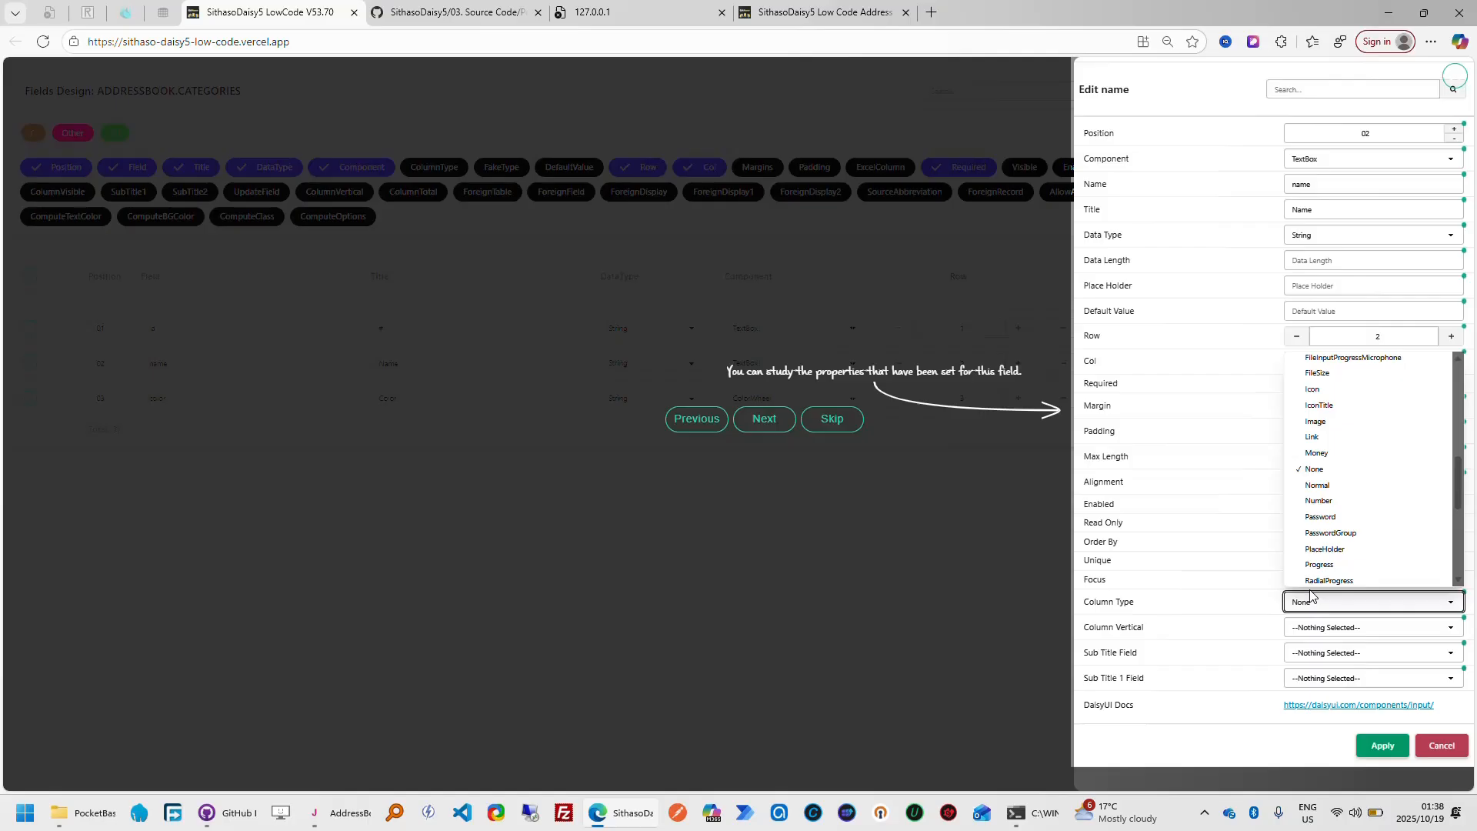
click(1215, 586)
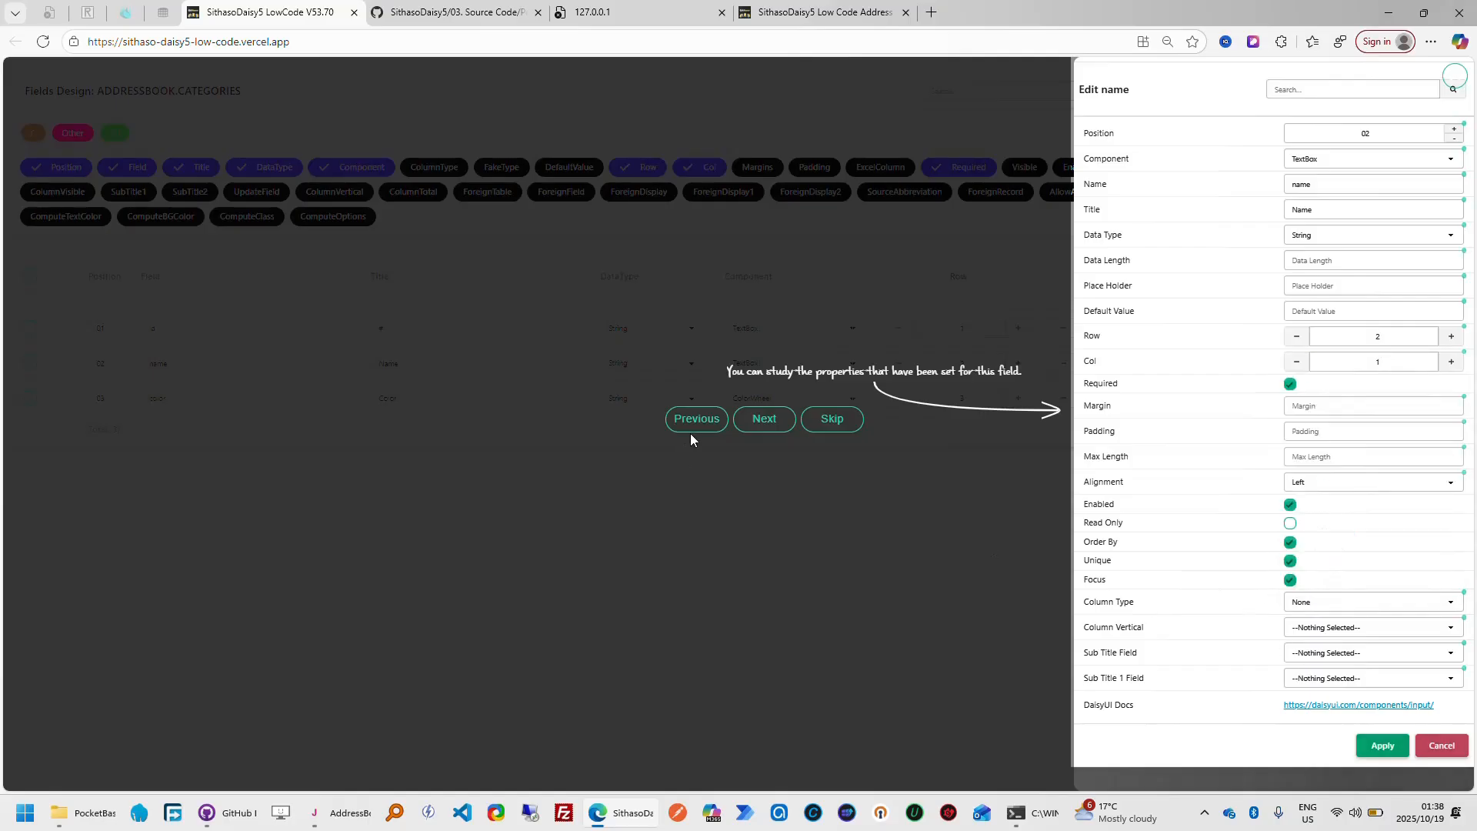
Advance the tour, close the name field's properties without applying, and open the properties of the color field
click(765, 429)
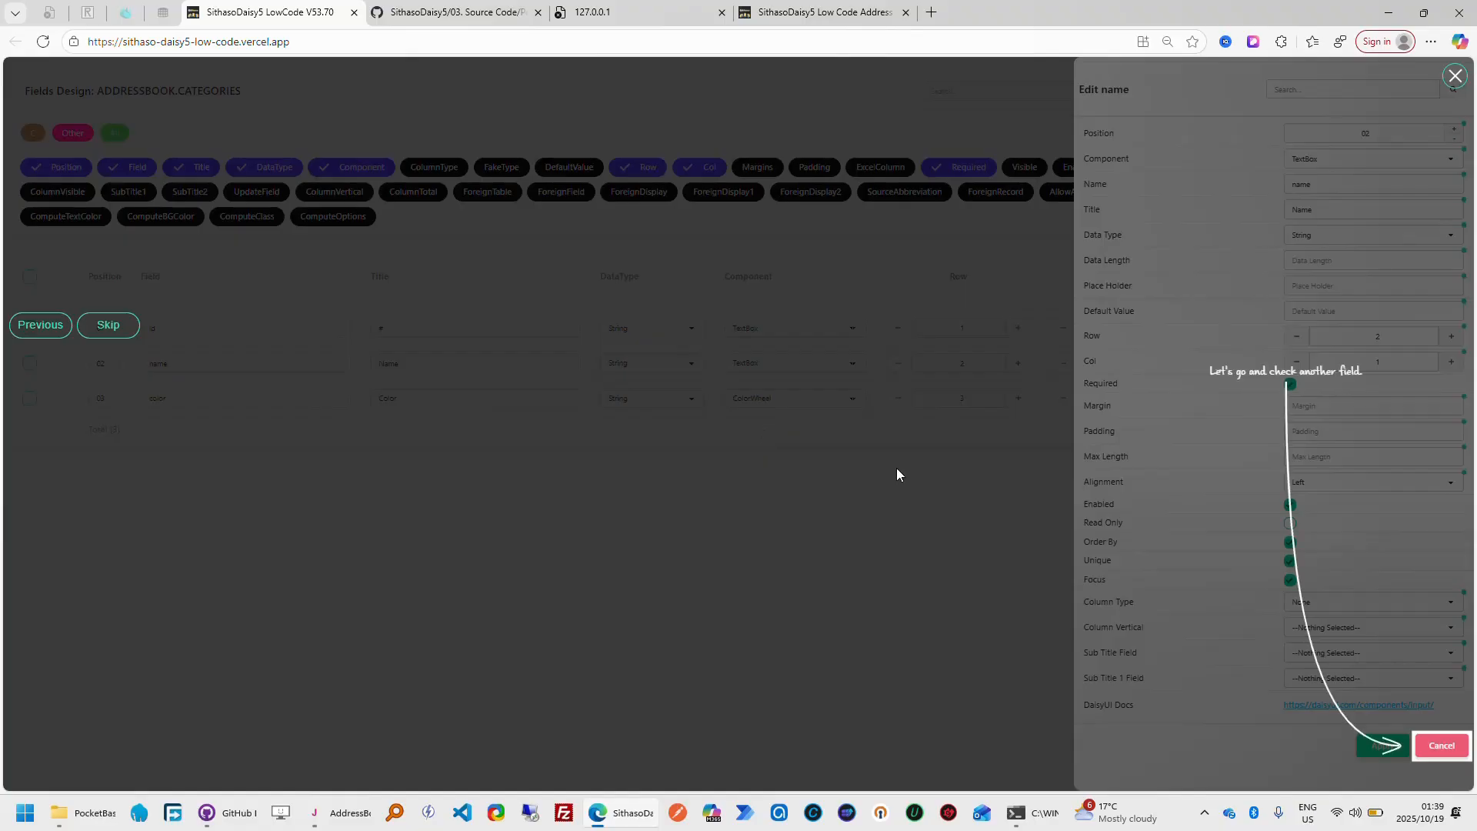
click(1456, 754)
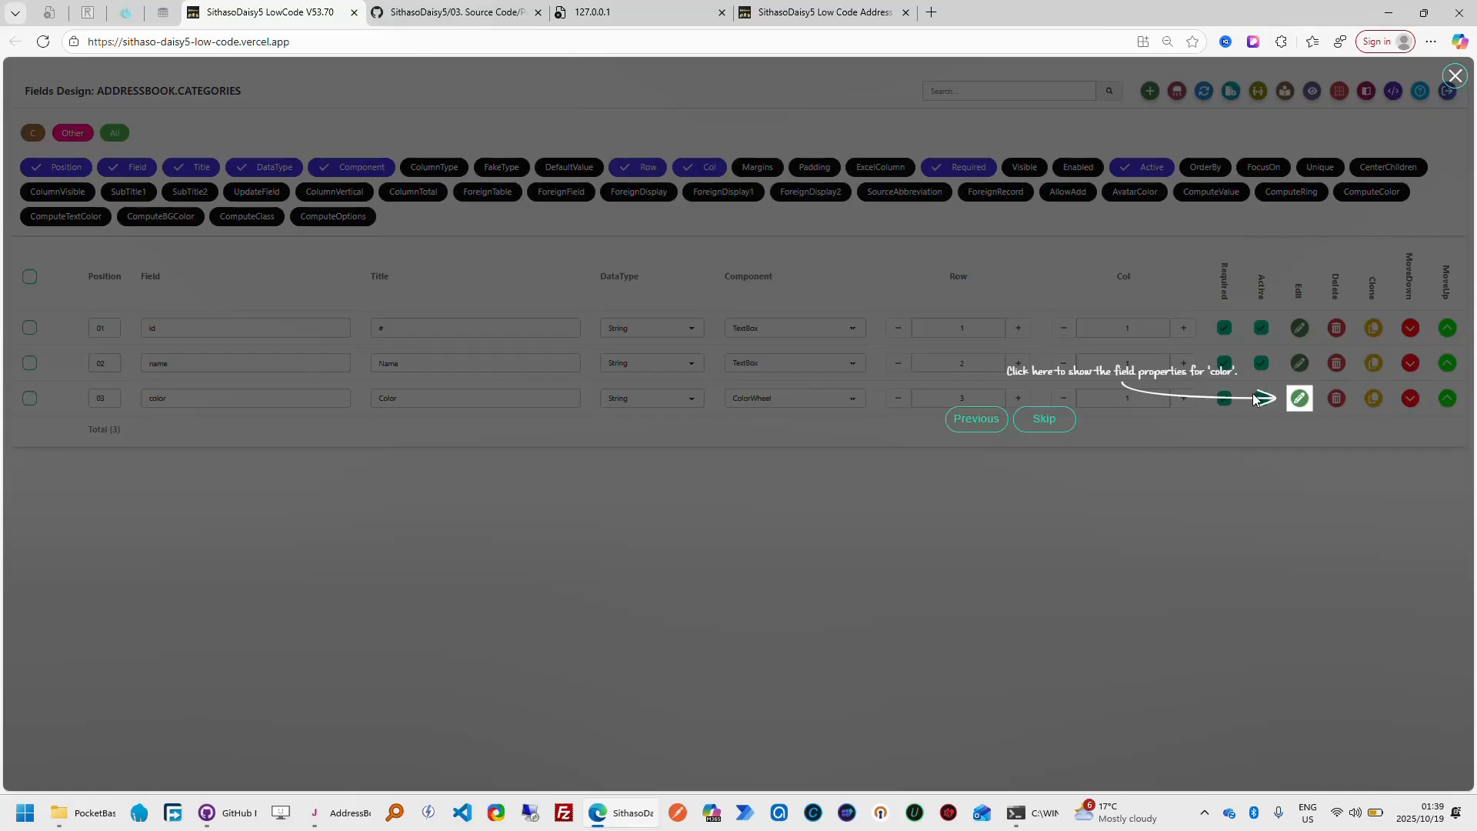
click(1299, 399)
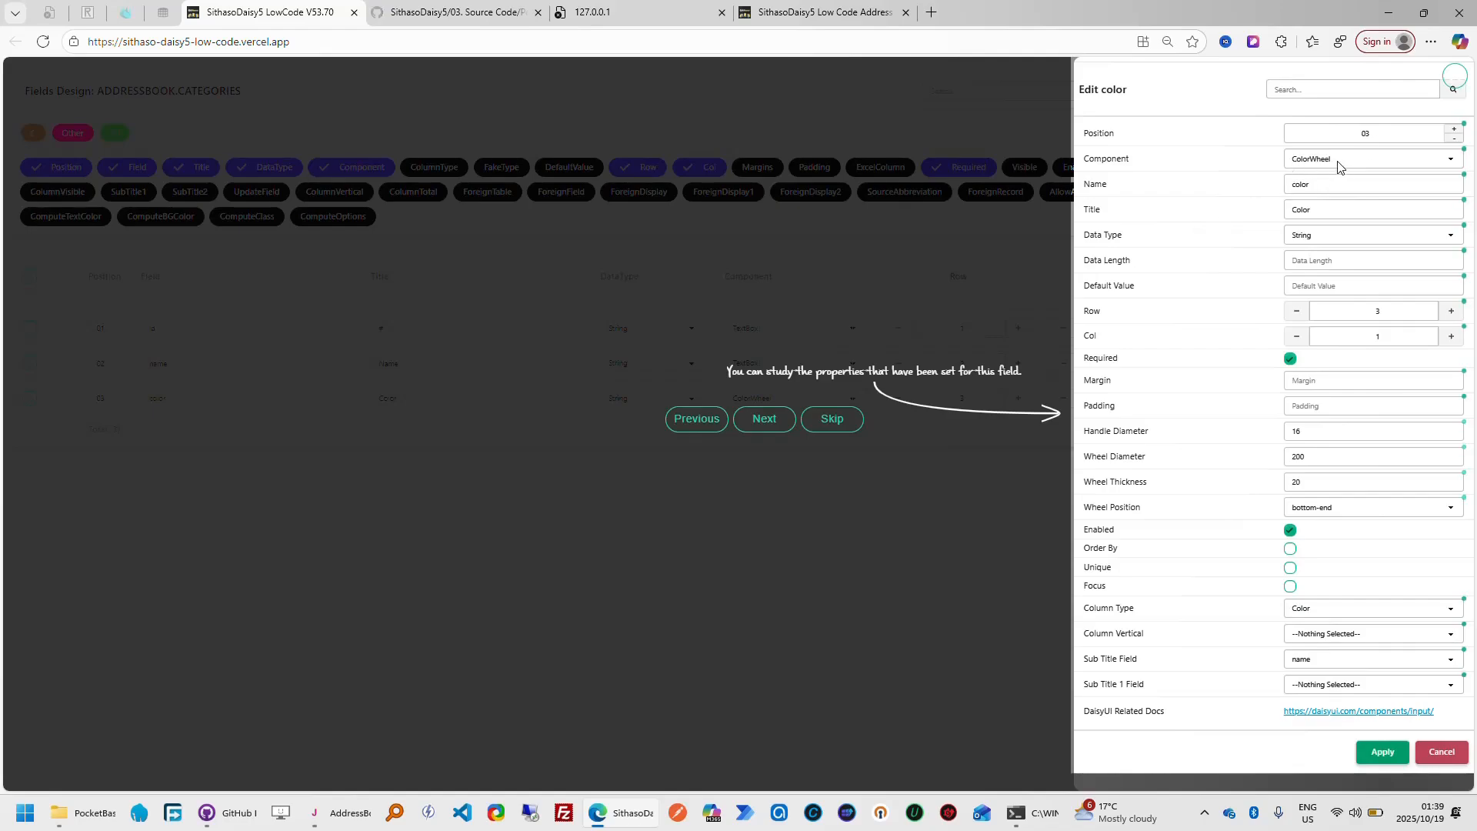
In the finished address book app, open the Beneficiary category's color wheel for comparison, and return to the color field's properties
click(859, 16)
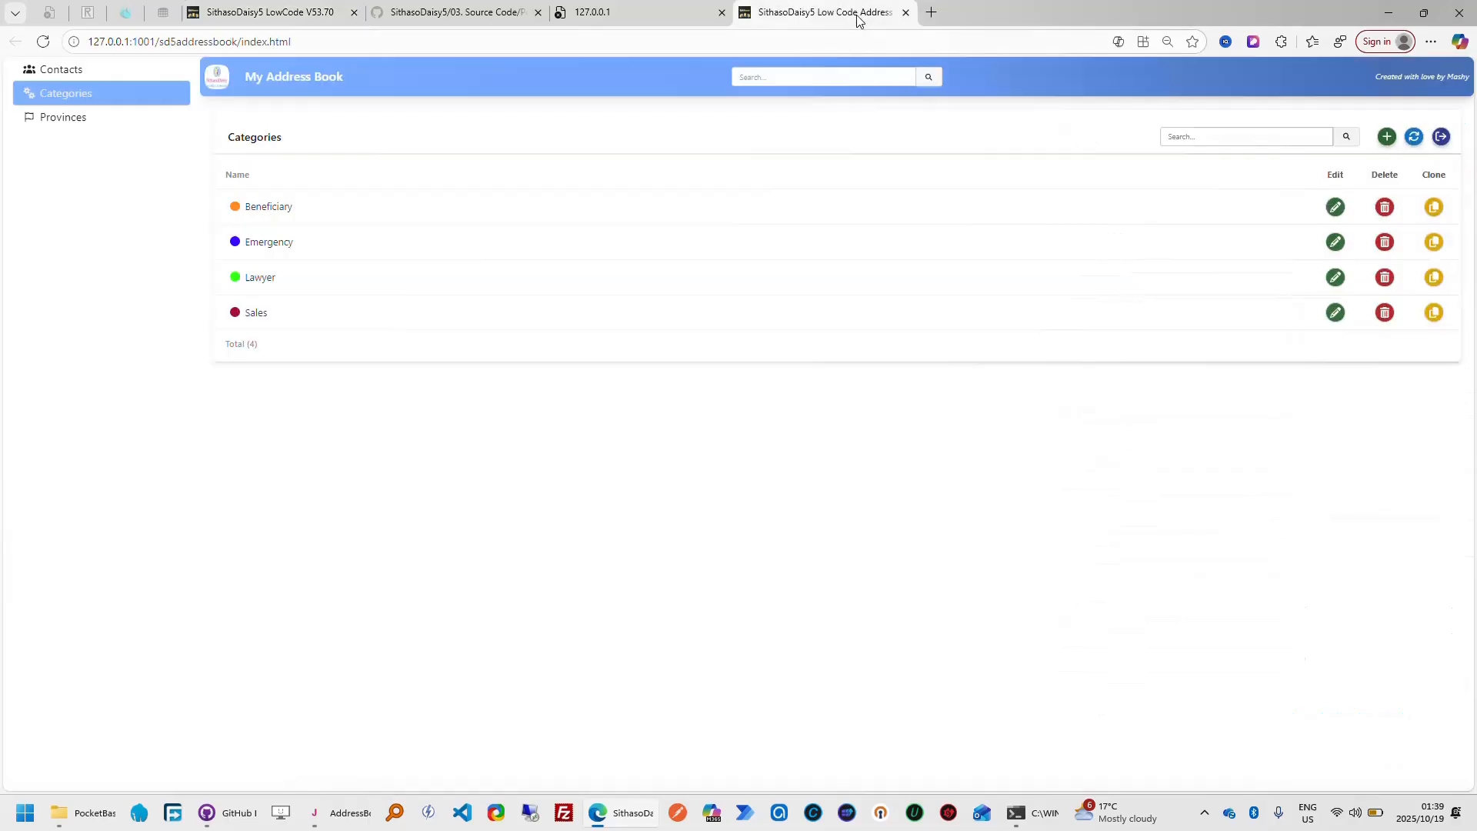
click(1336, 208)
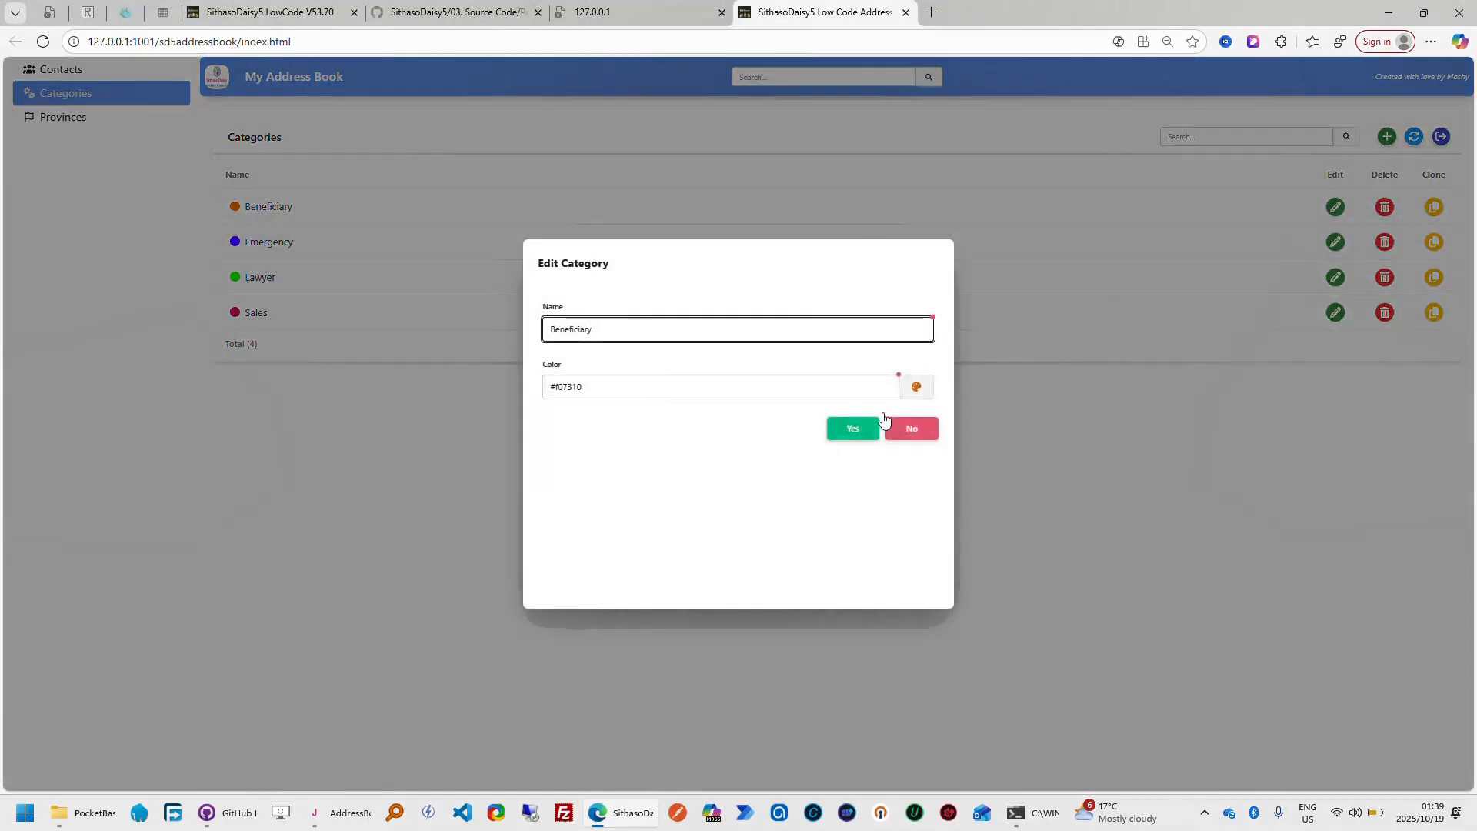
click(916, 390)
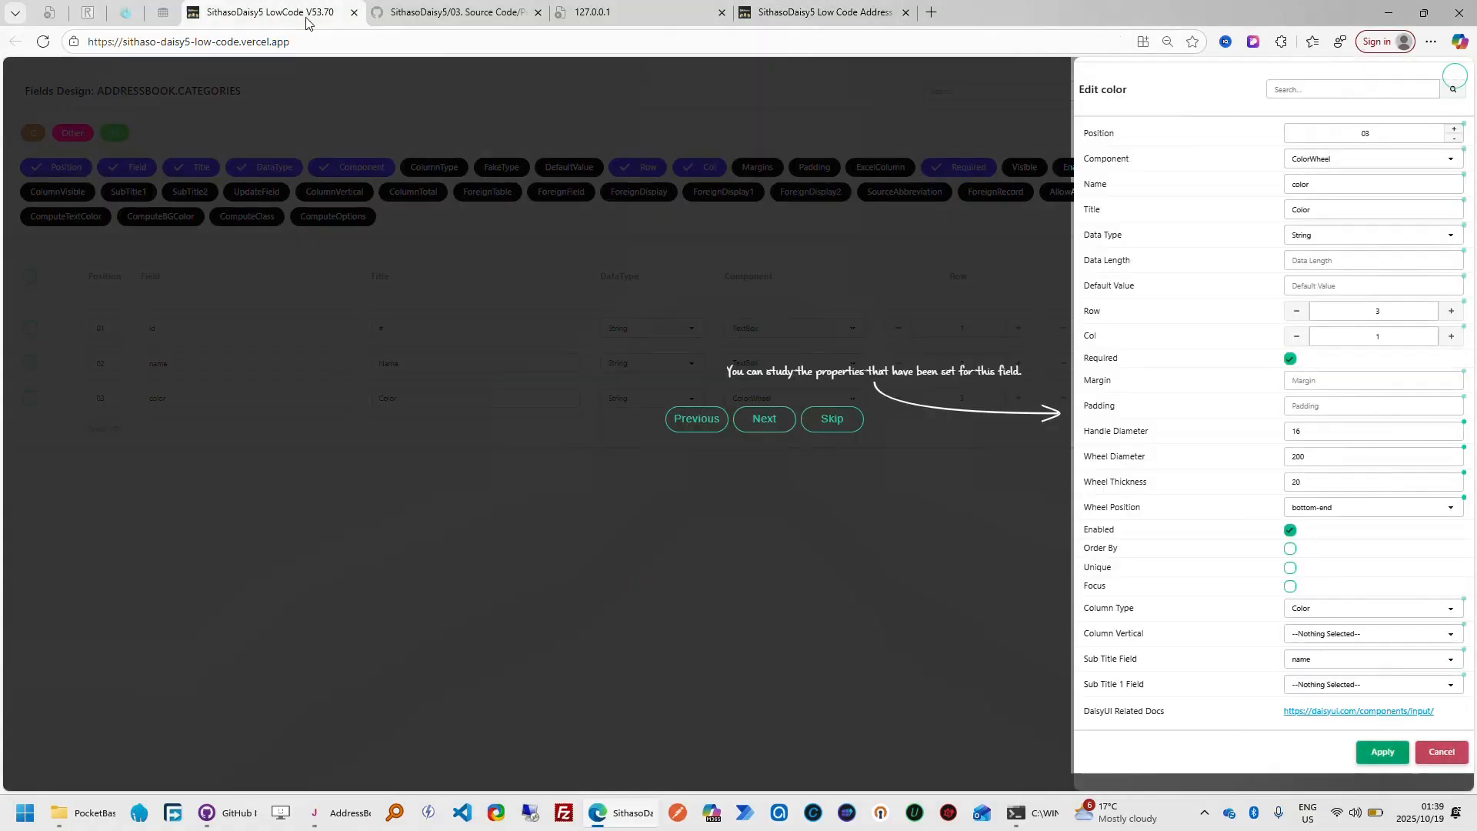
click(270, 12)
Return to the finished app, cancel the Beneficiary edit, and examine its color badge and name label before going back to the designer
click(839, 22)
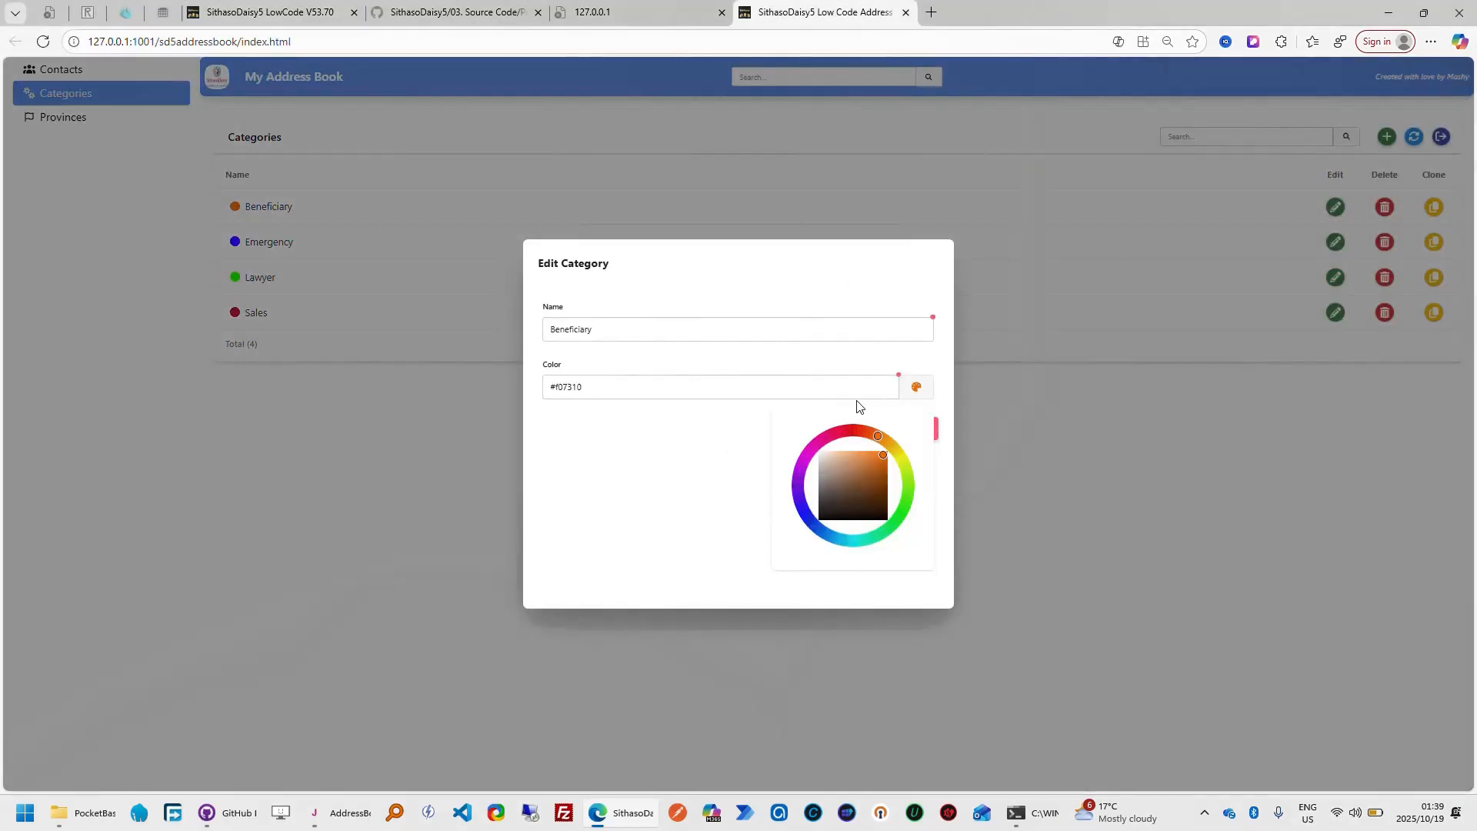
click(908, 400)
click(923, 435)
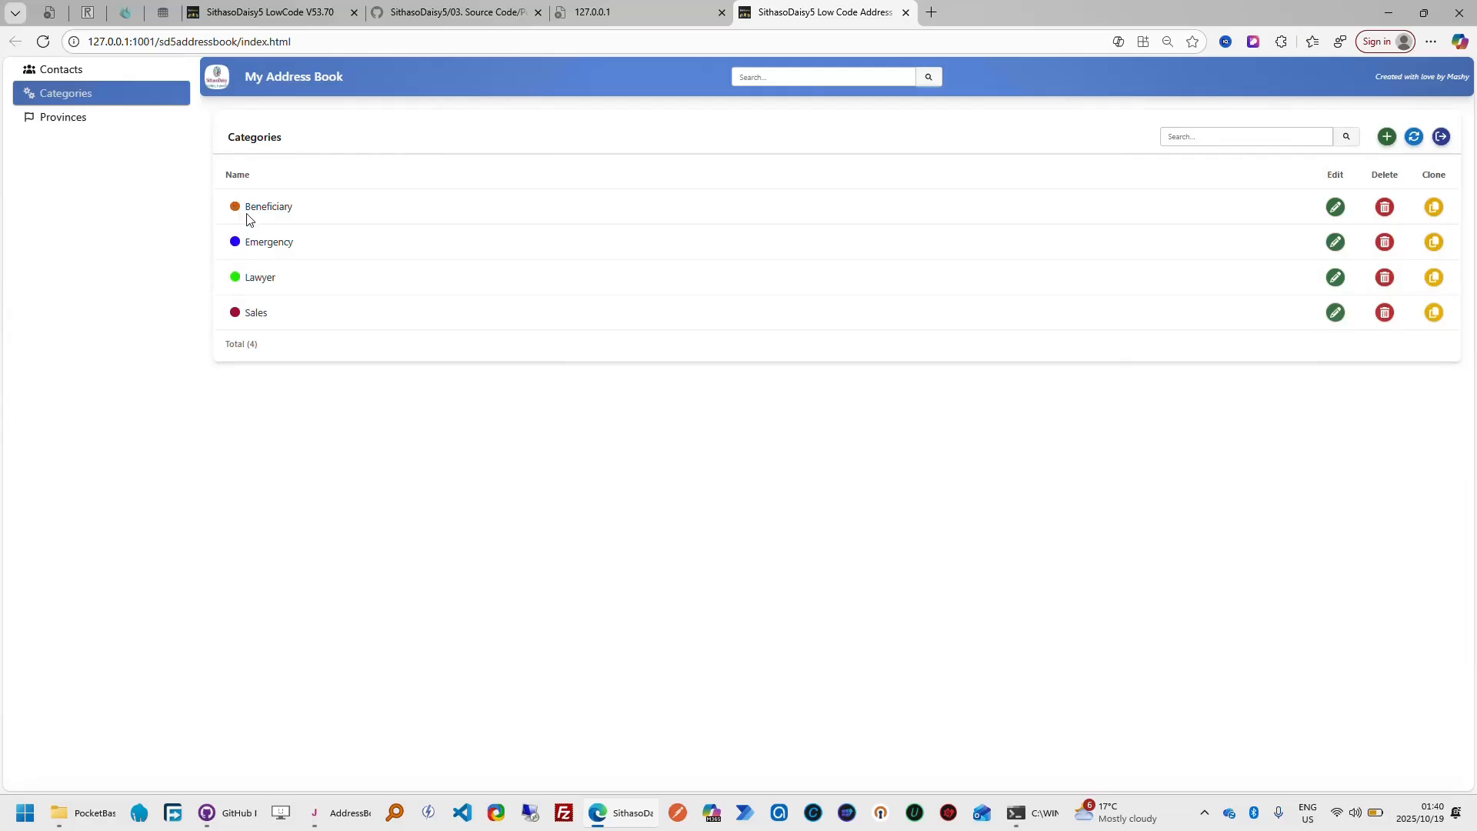
double_click(284, 206)
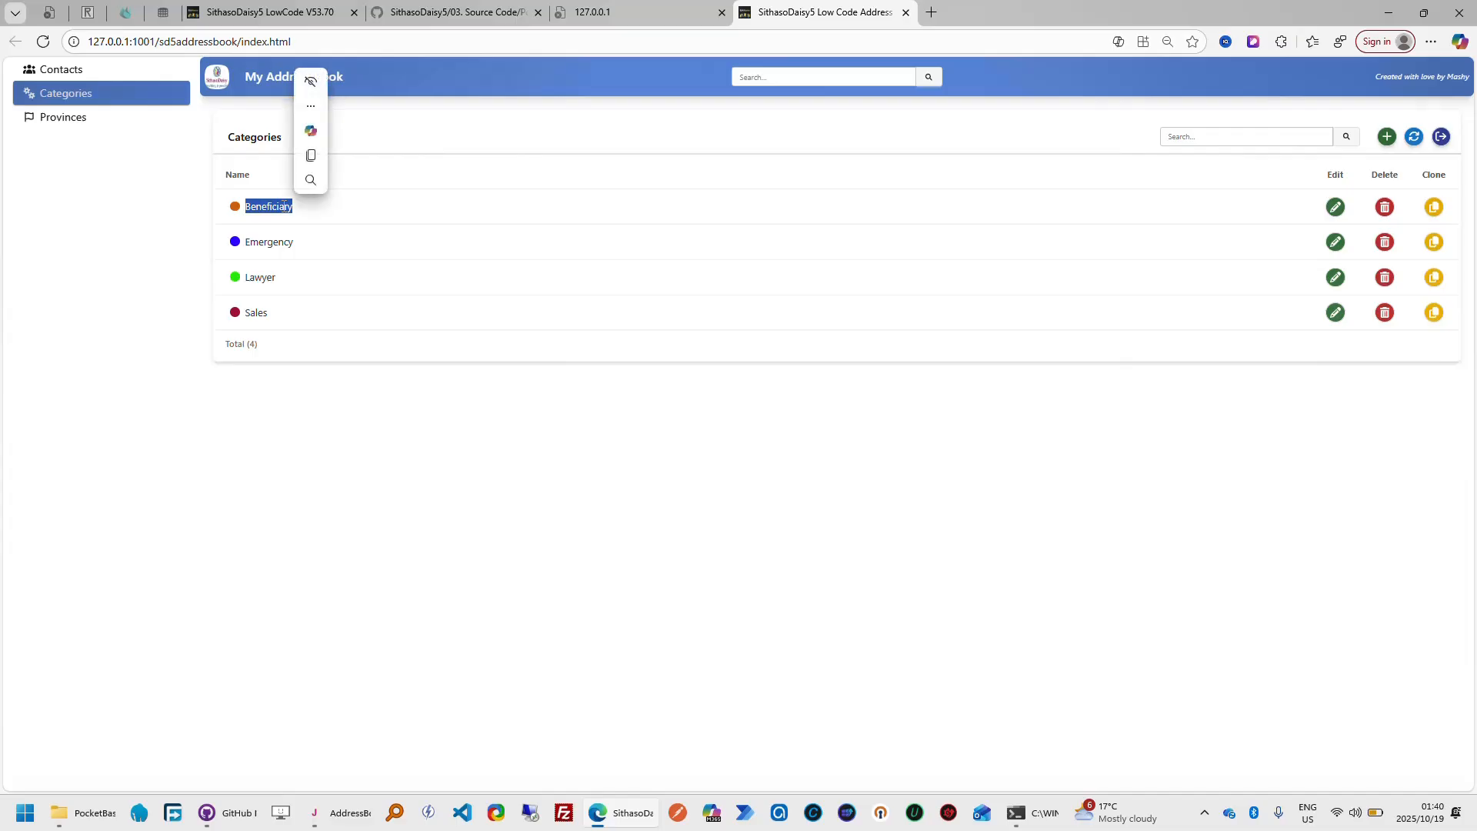
click(327, 401)
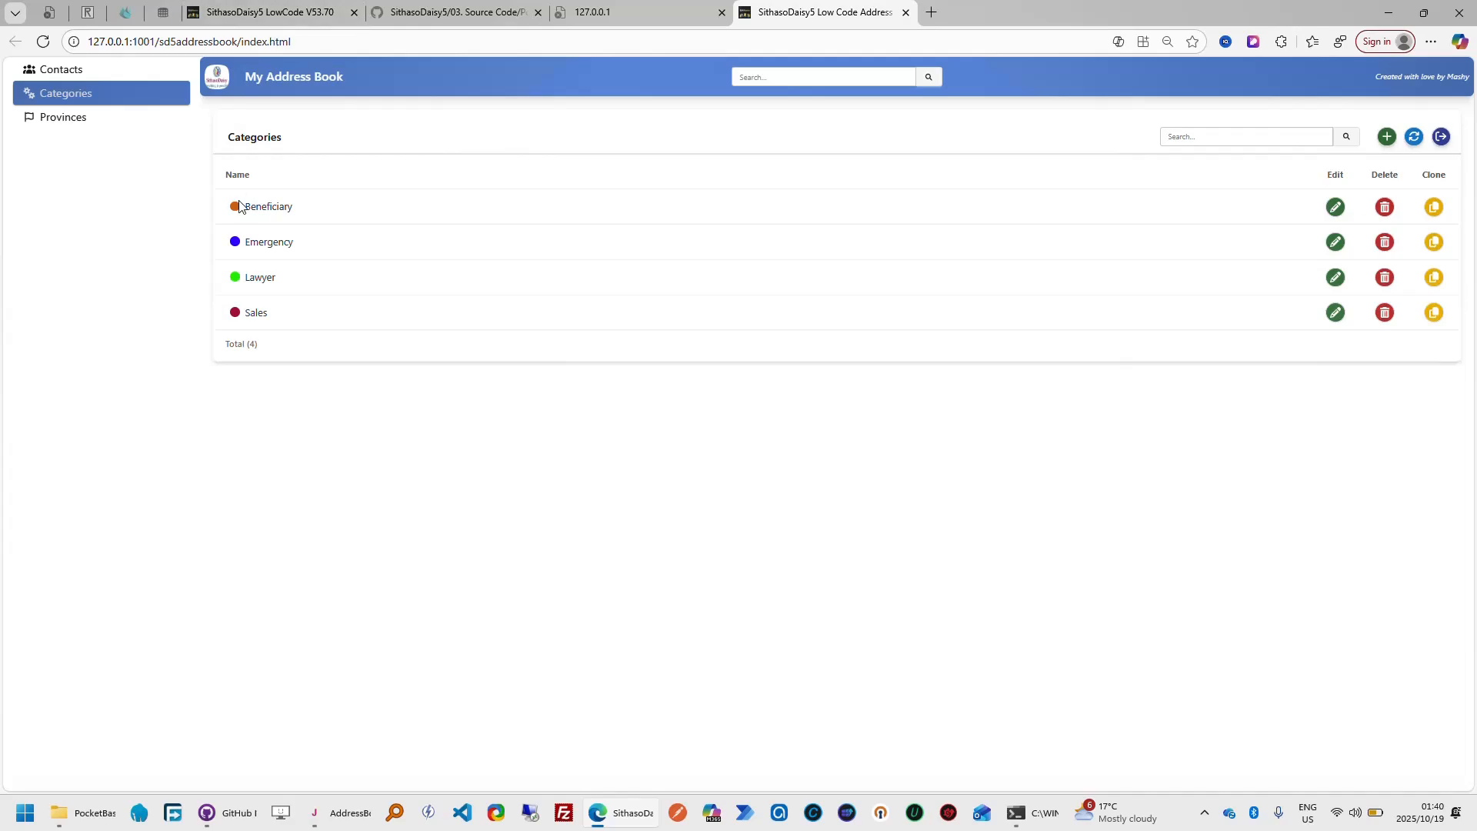
click(299, 17)
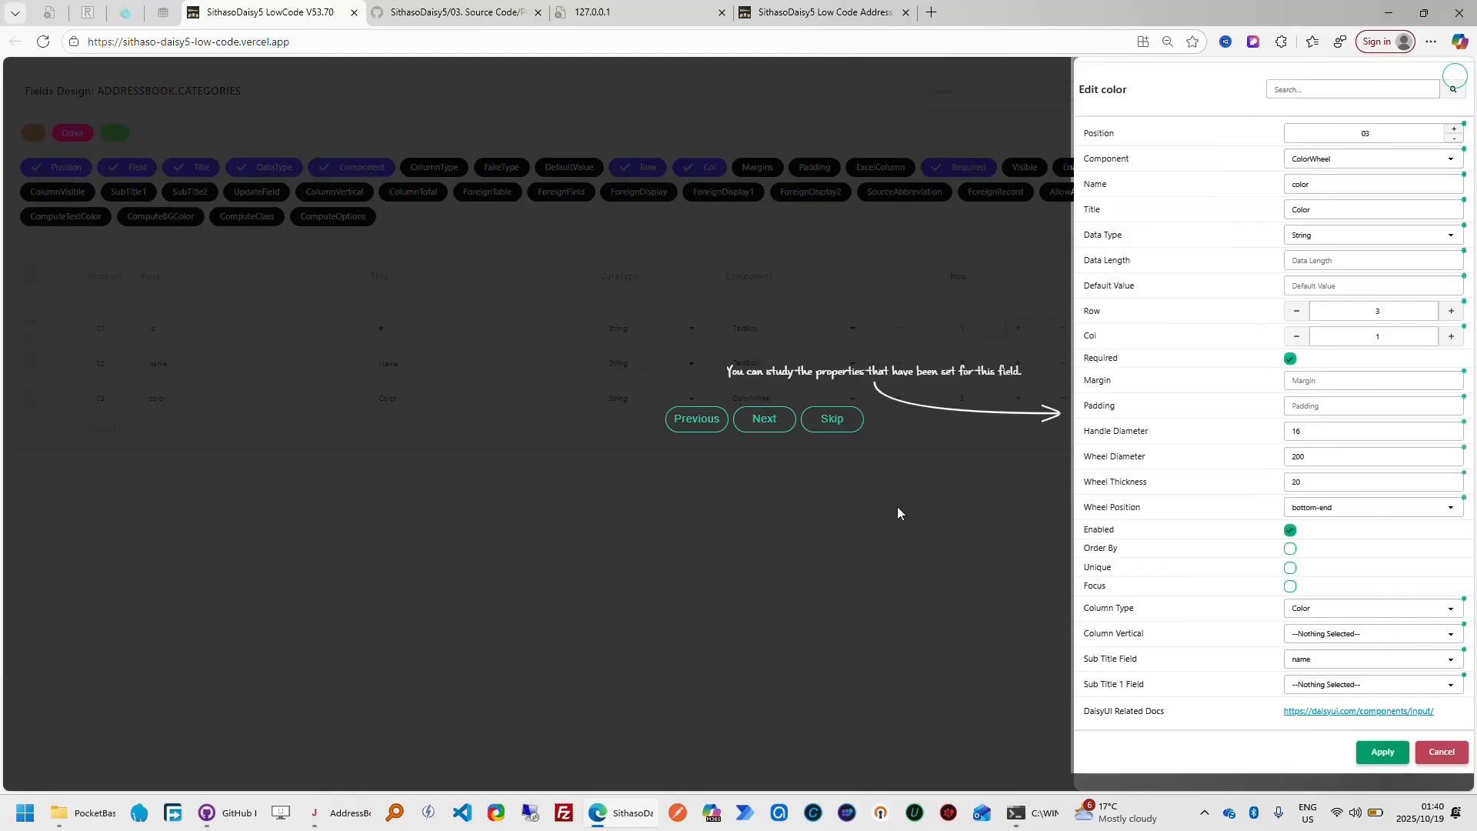
Follow the tour through the color field's Column Type and Sub Title Field explanations, and close its properties without applying
click(764, 421)
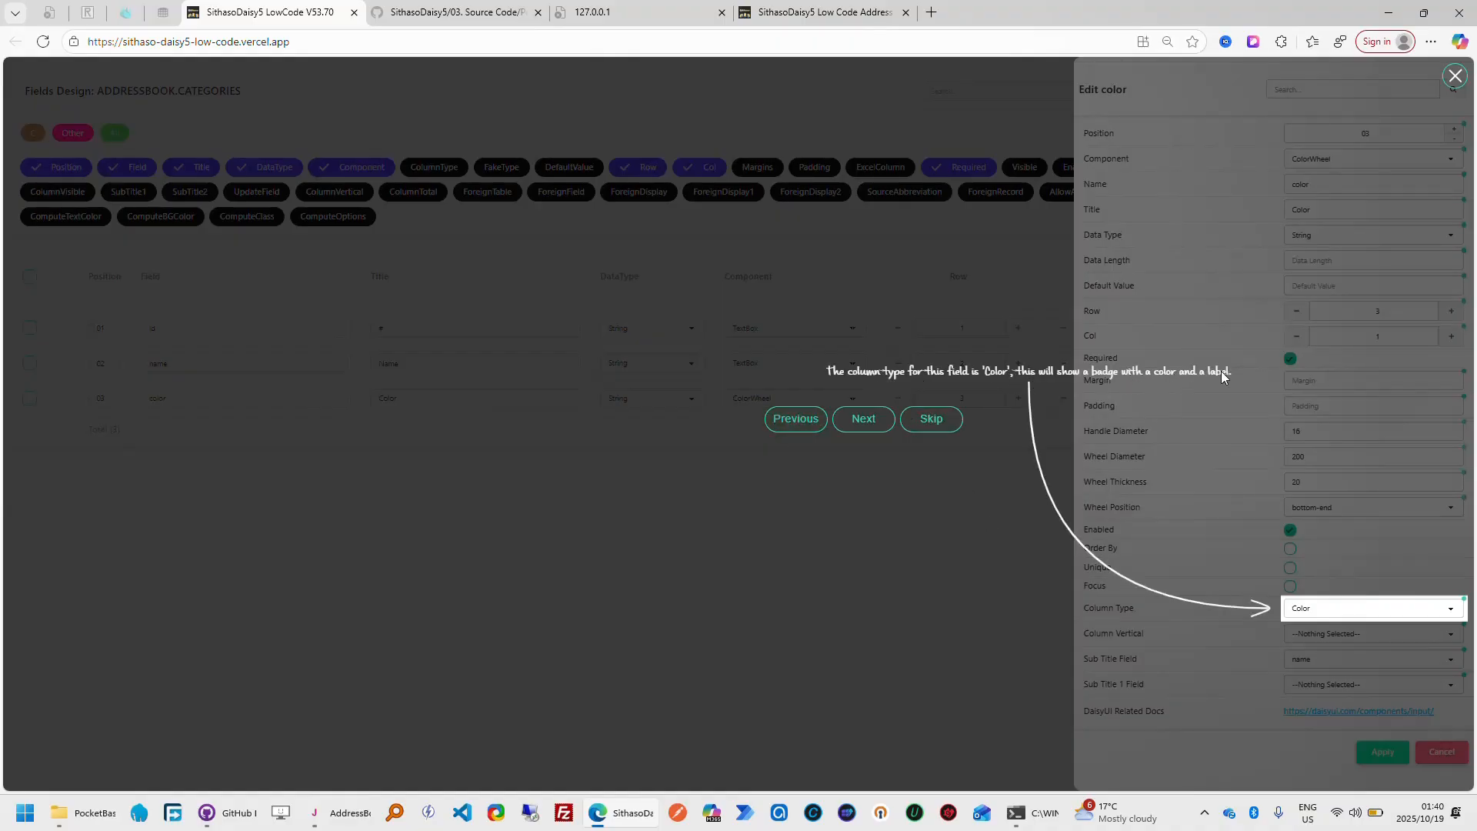
click(876, 425)
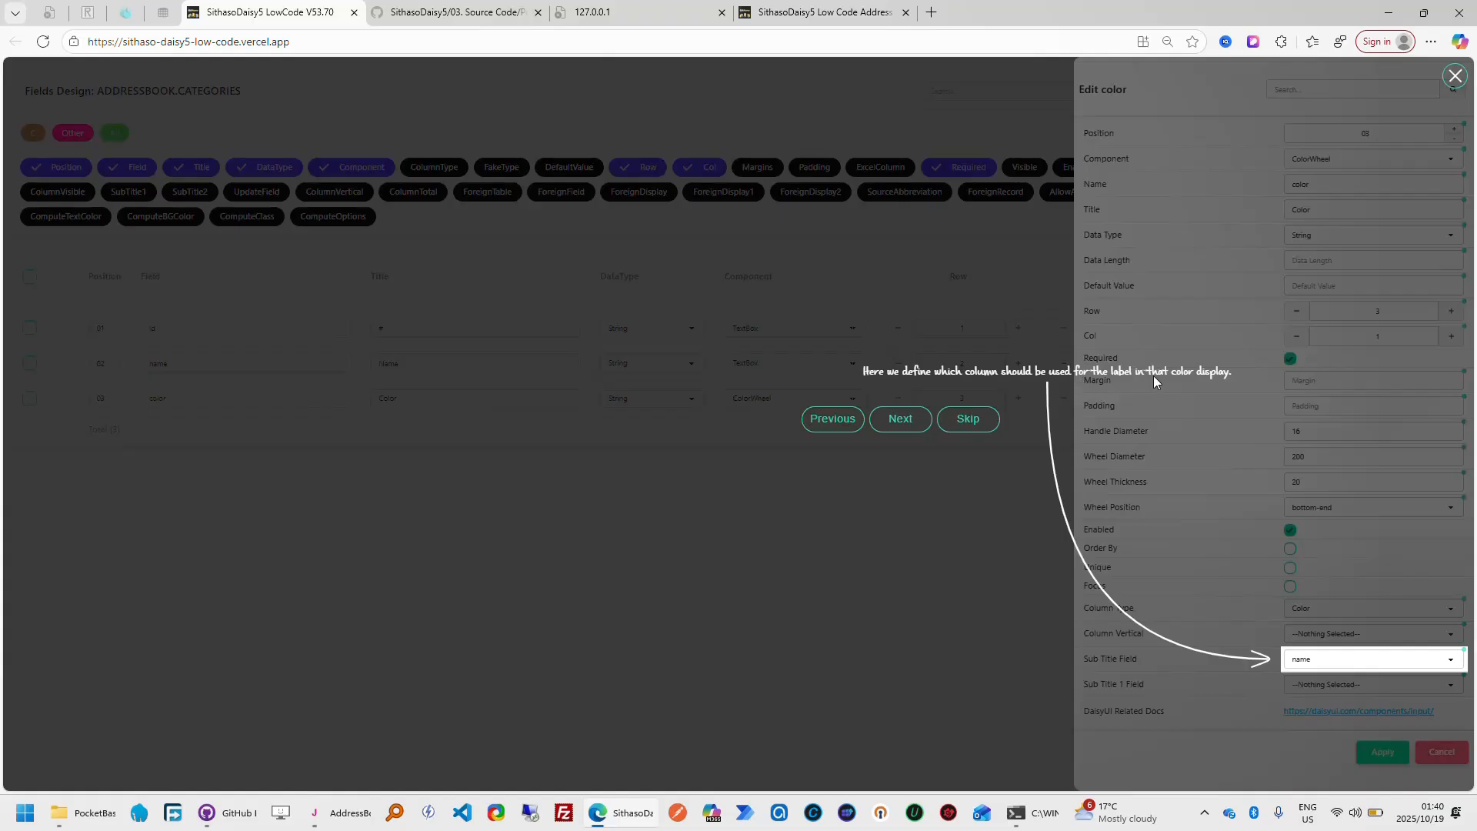
click(901, 423)
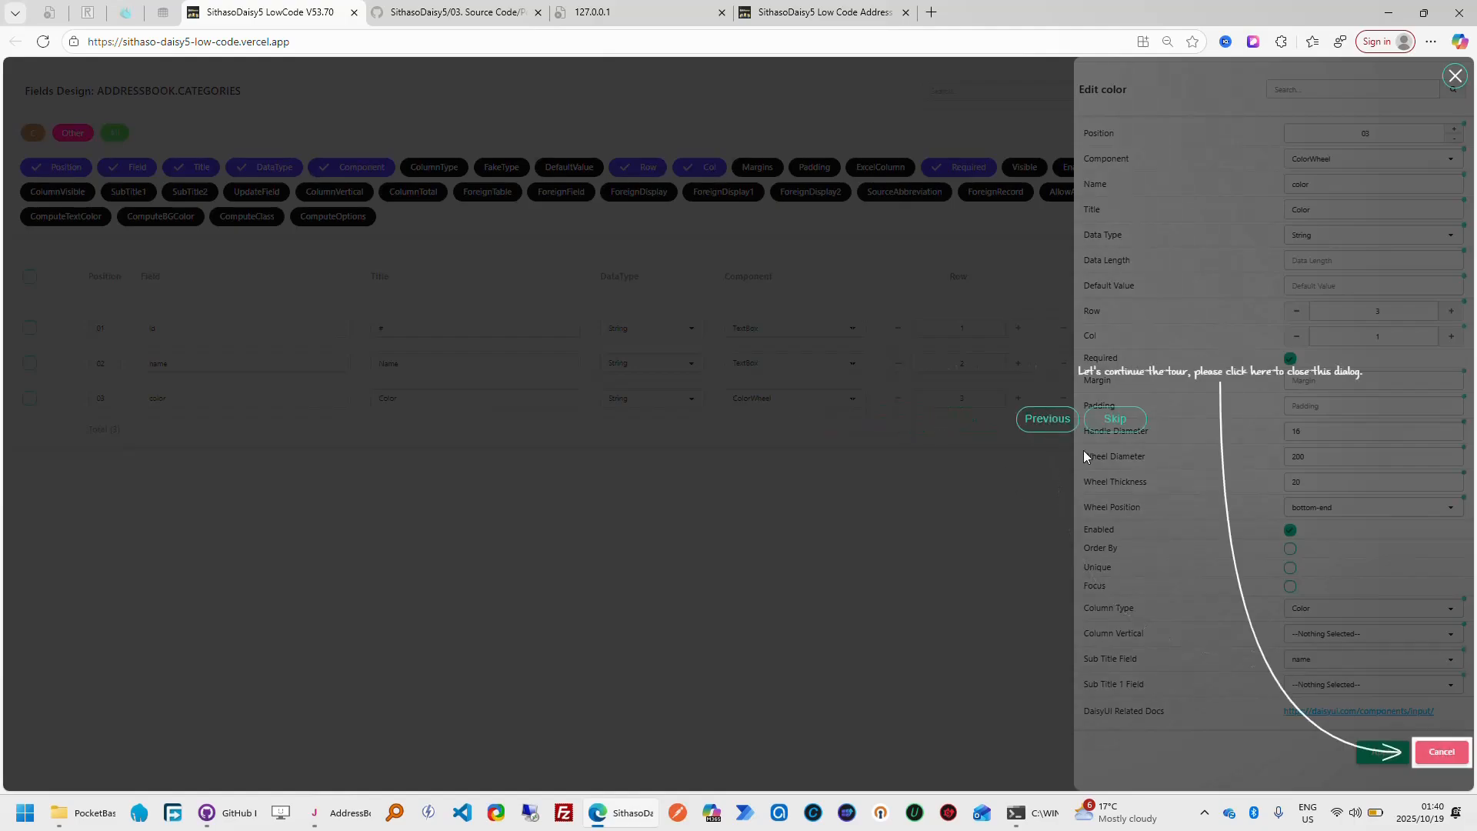
click(1441, 752)
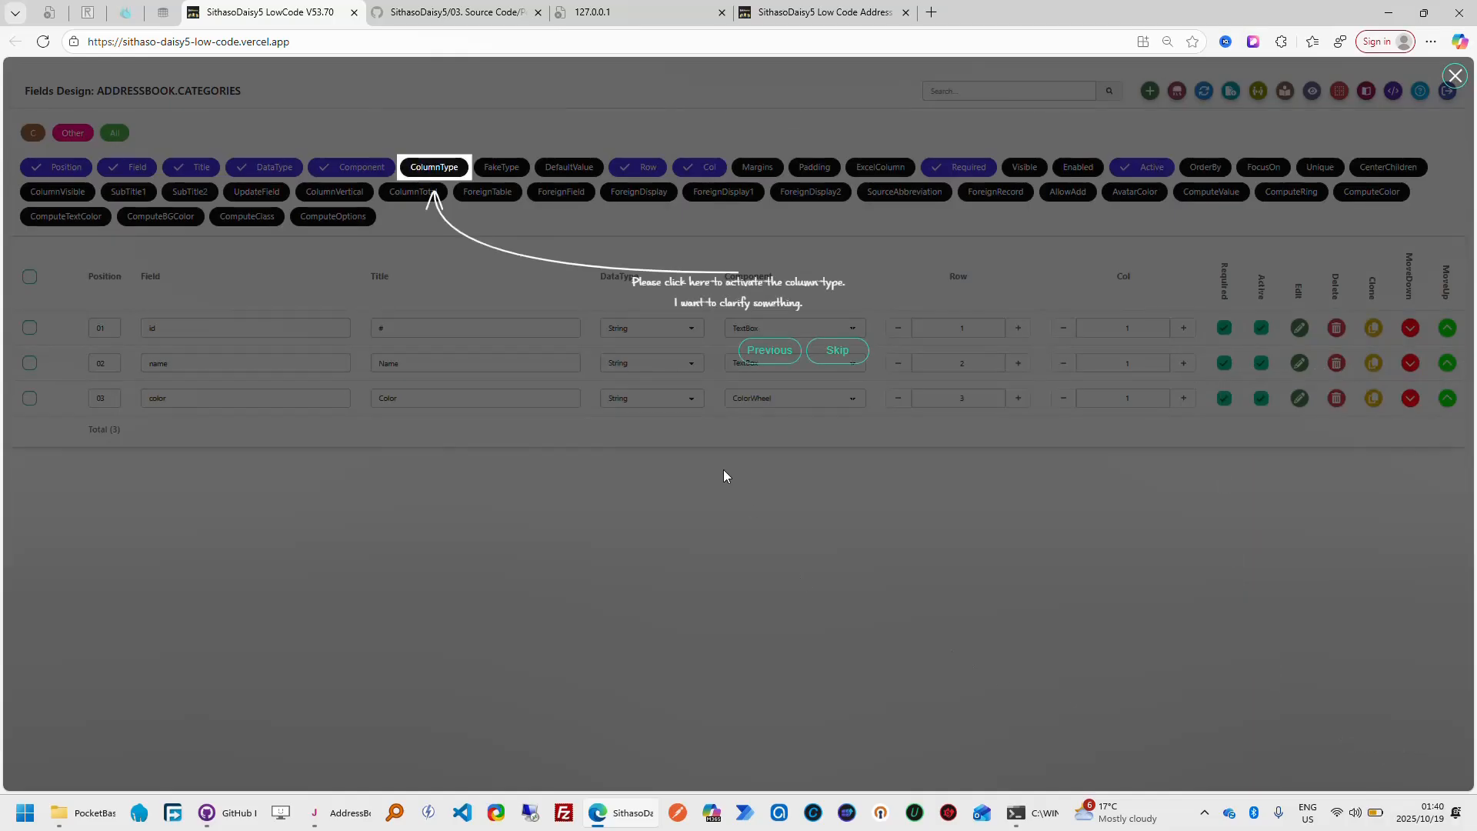
Show the ColumnType, FakeType, Visible, OrderBy, FocusOn, Unique and ColumnVisible columns in the fields grid, and hide the Position column
click(433, 168)
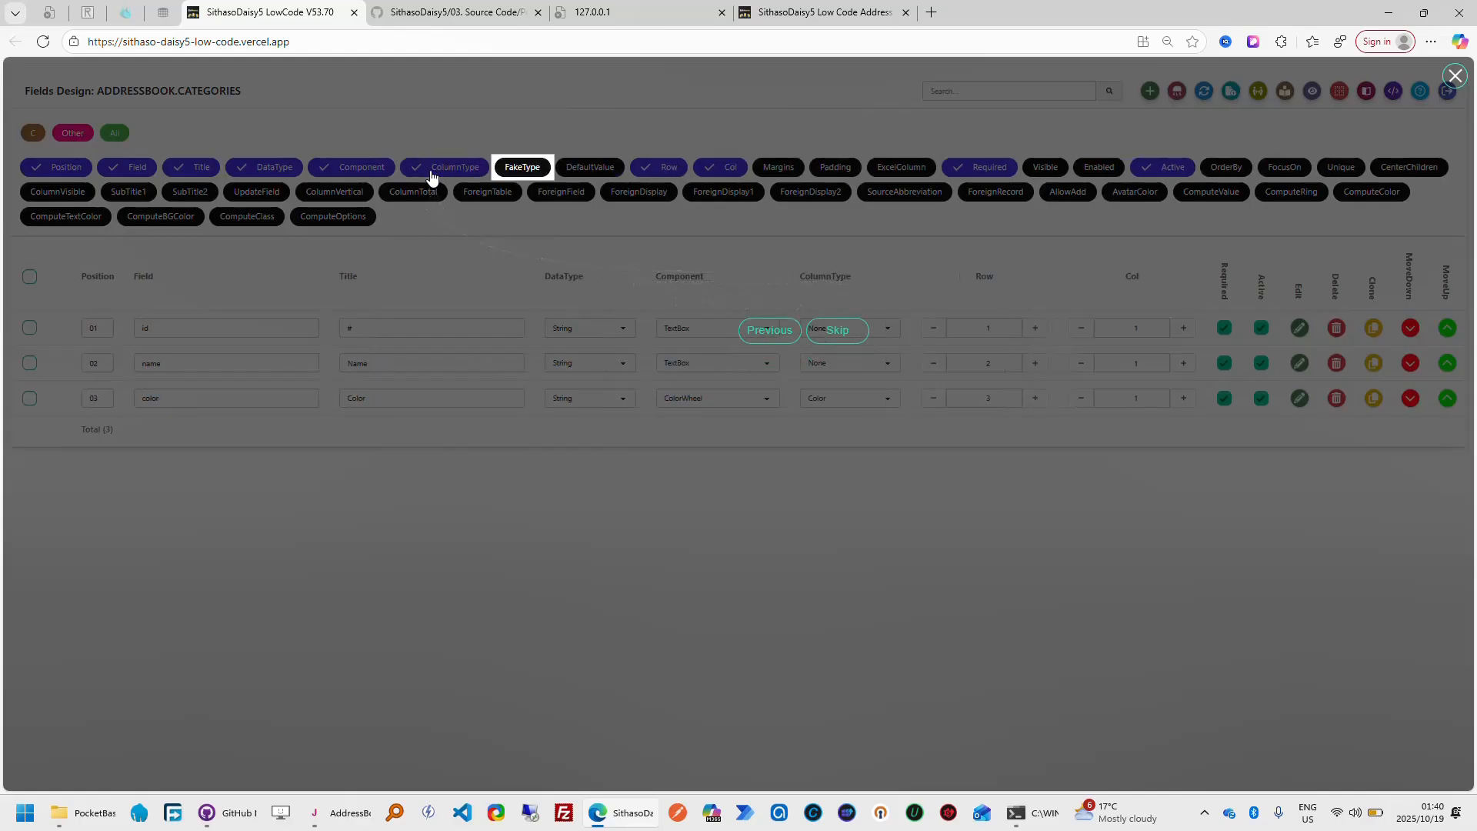
click(516, 170)
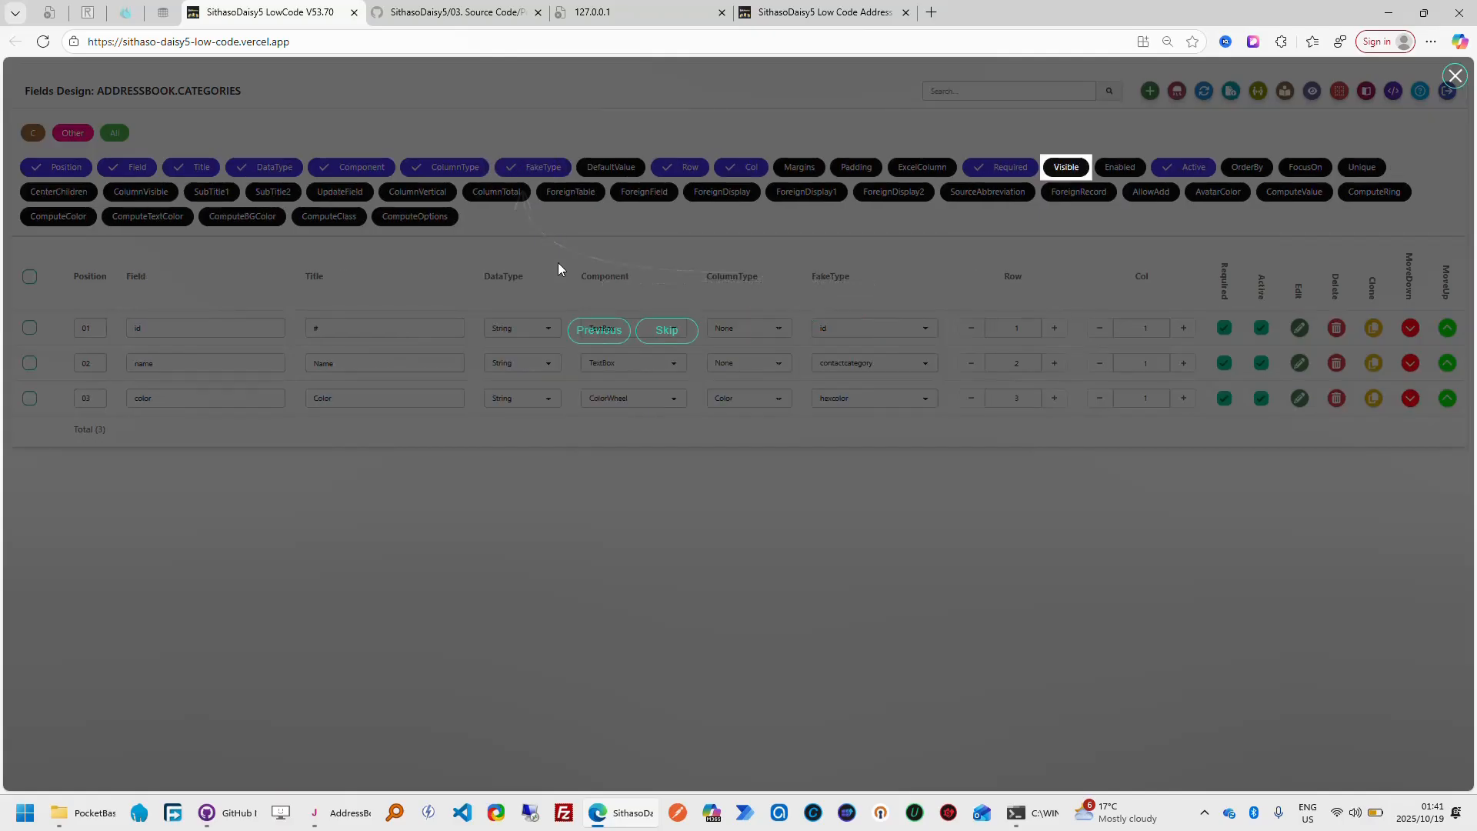
click(1067, 171)
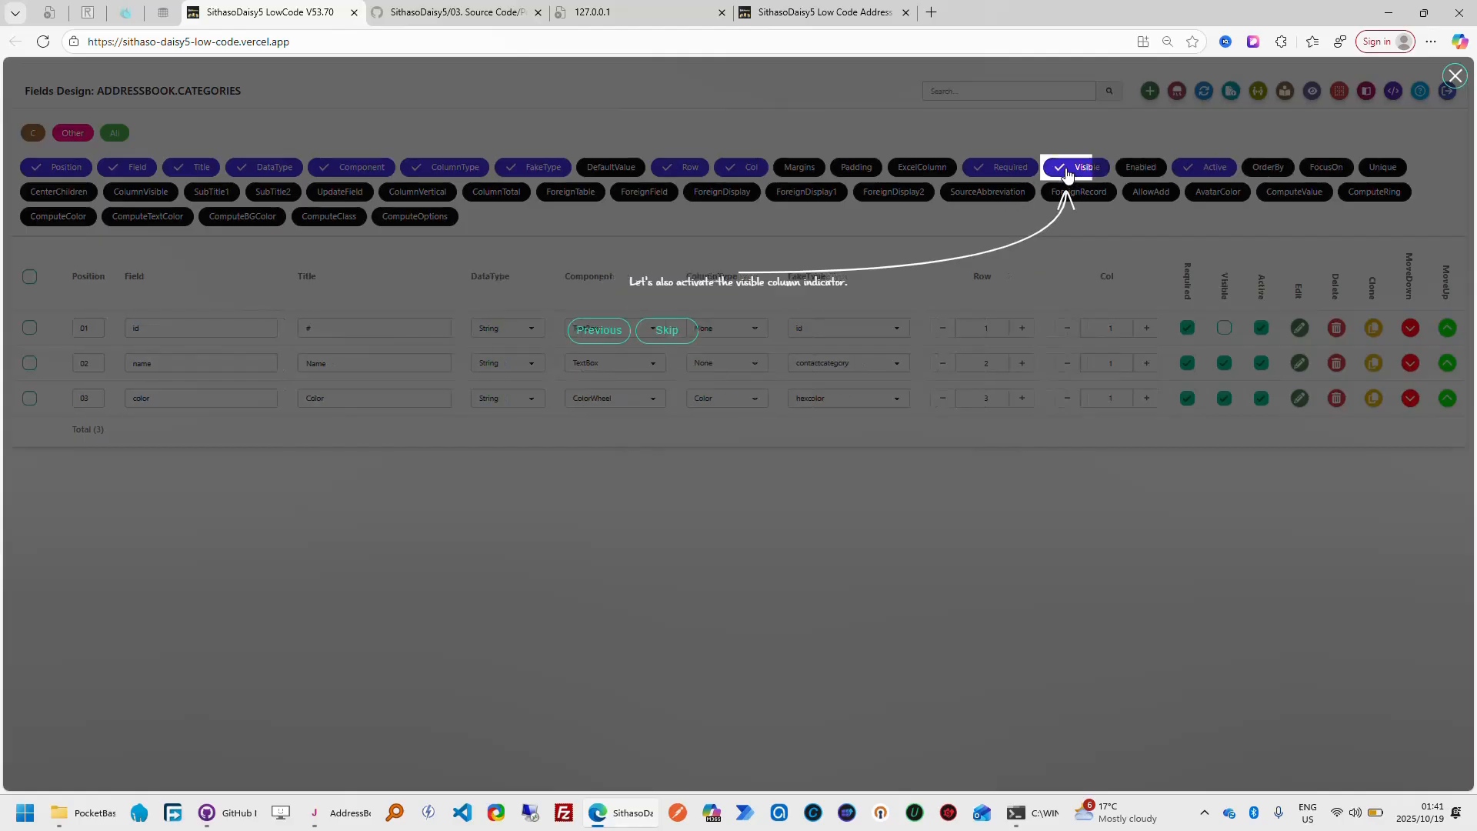
click(1272, 175)
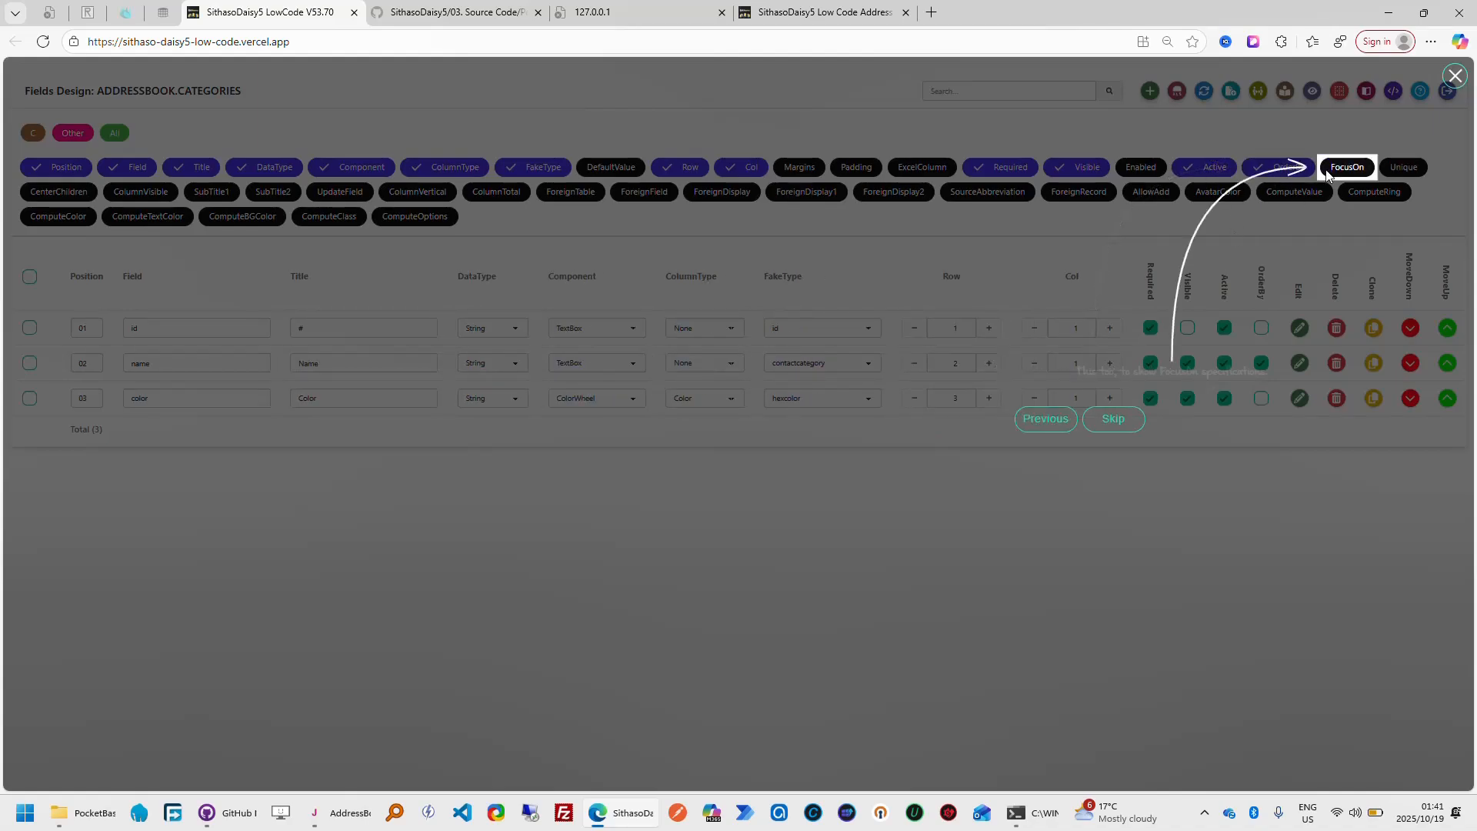
click(1348, 177)
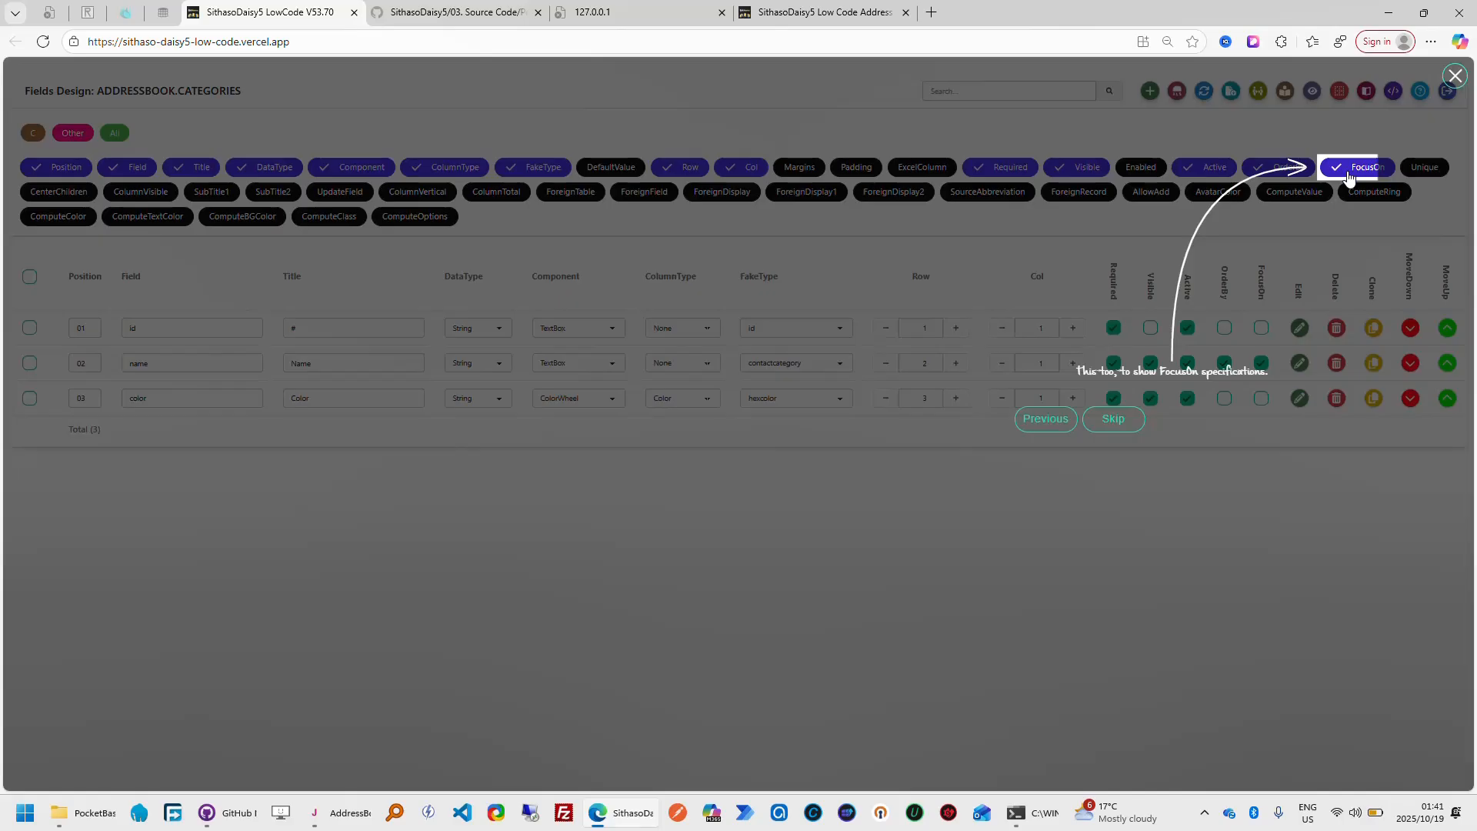
click(1432, 172)
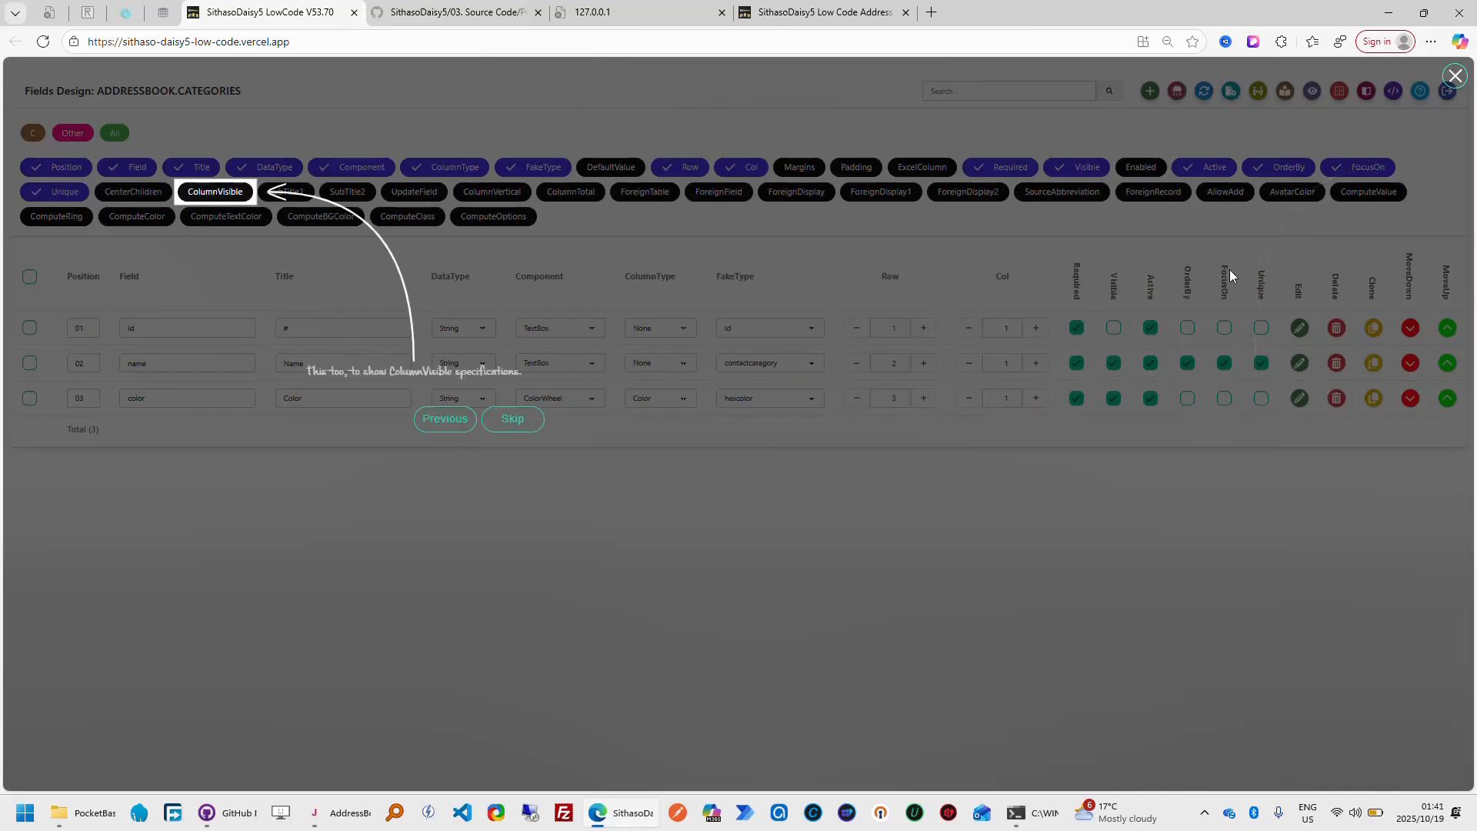
click(219, 196)
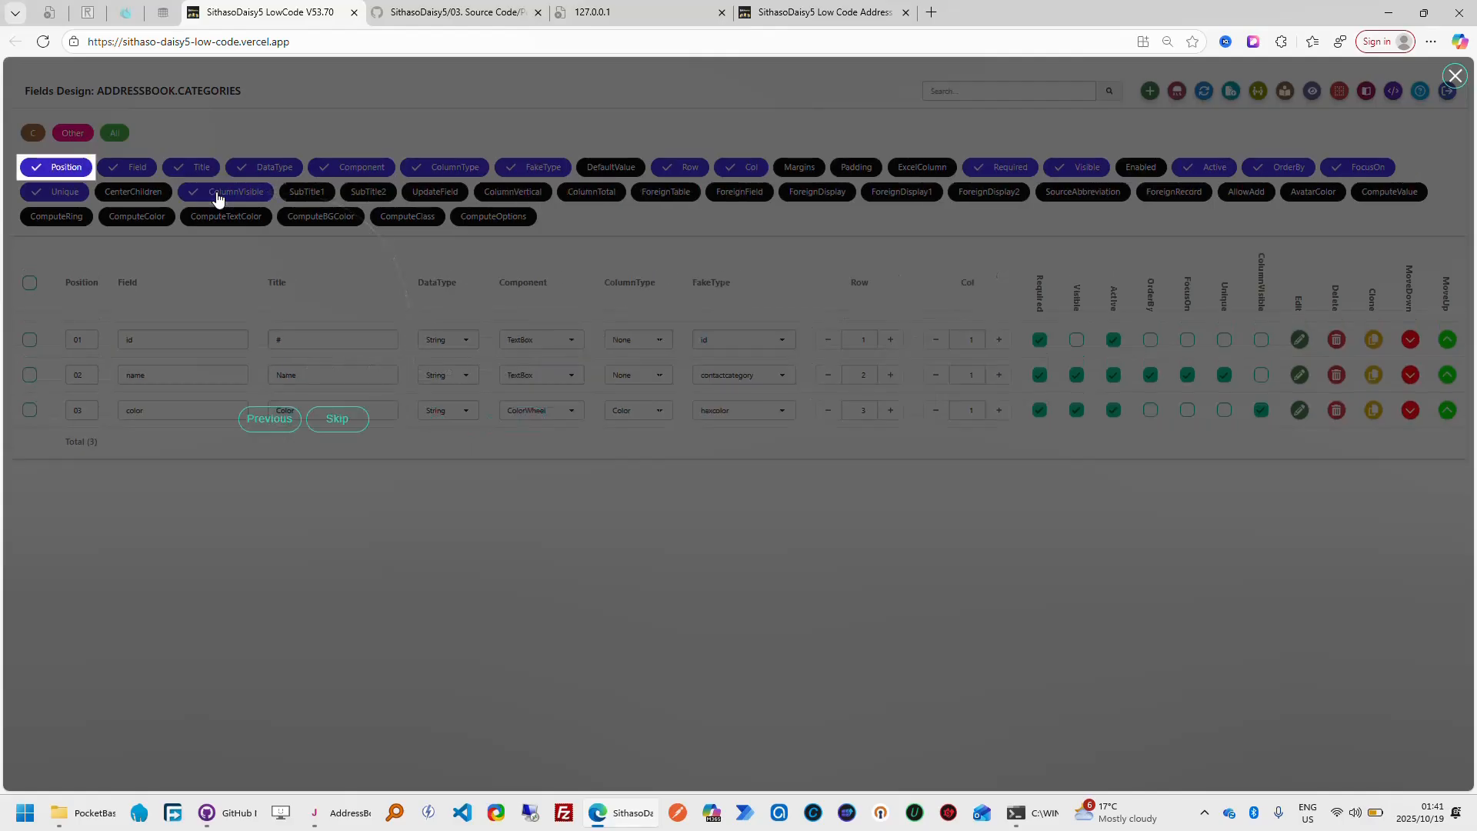
click(66, 169)
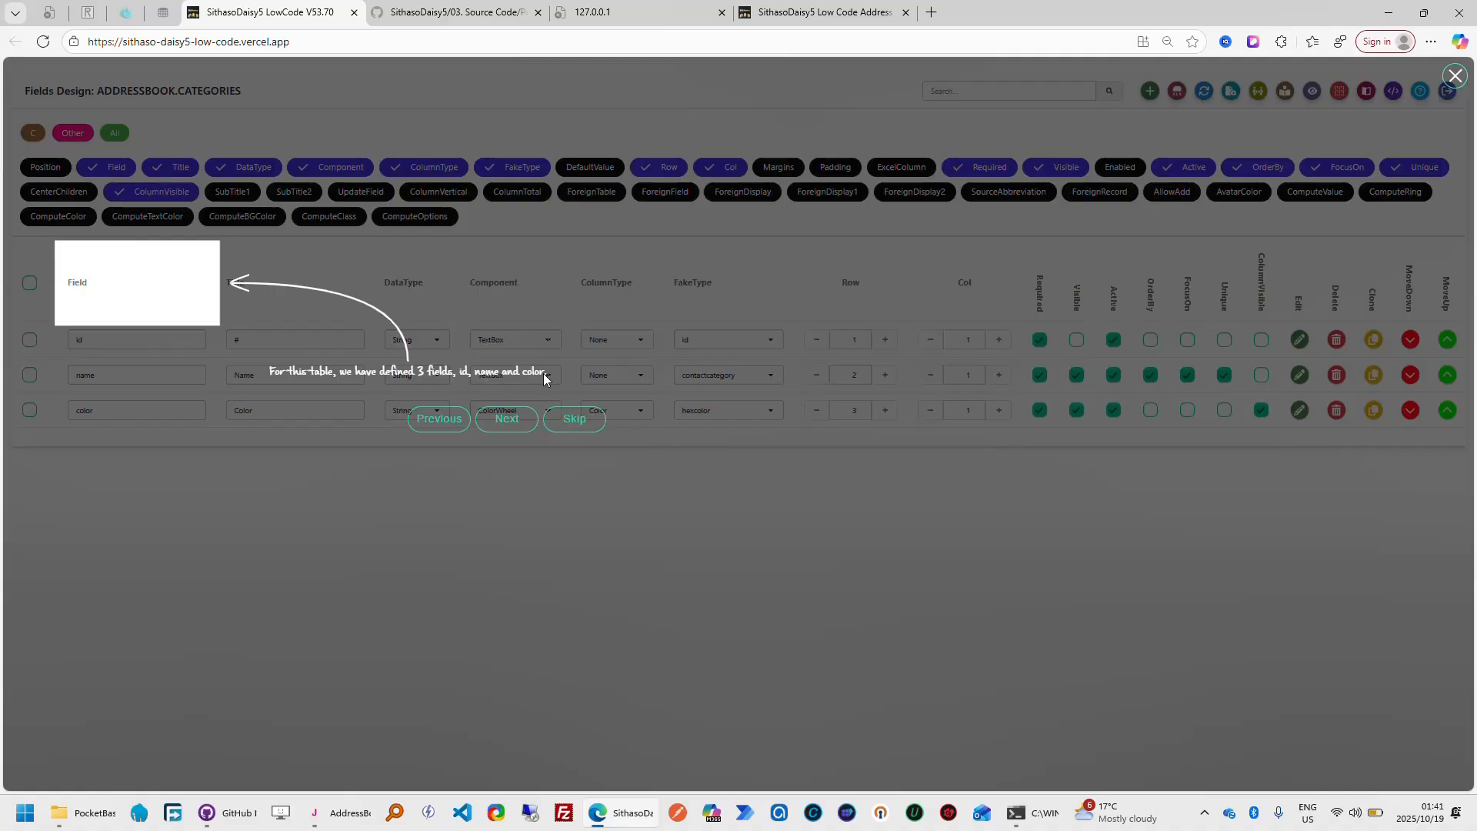
Advance the tour to the Title explanation and check the titles in the finished app's Edit Category and Add Category dialogs, cancelling both
click(514, 431)
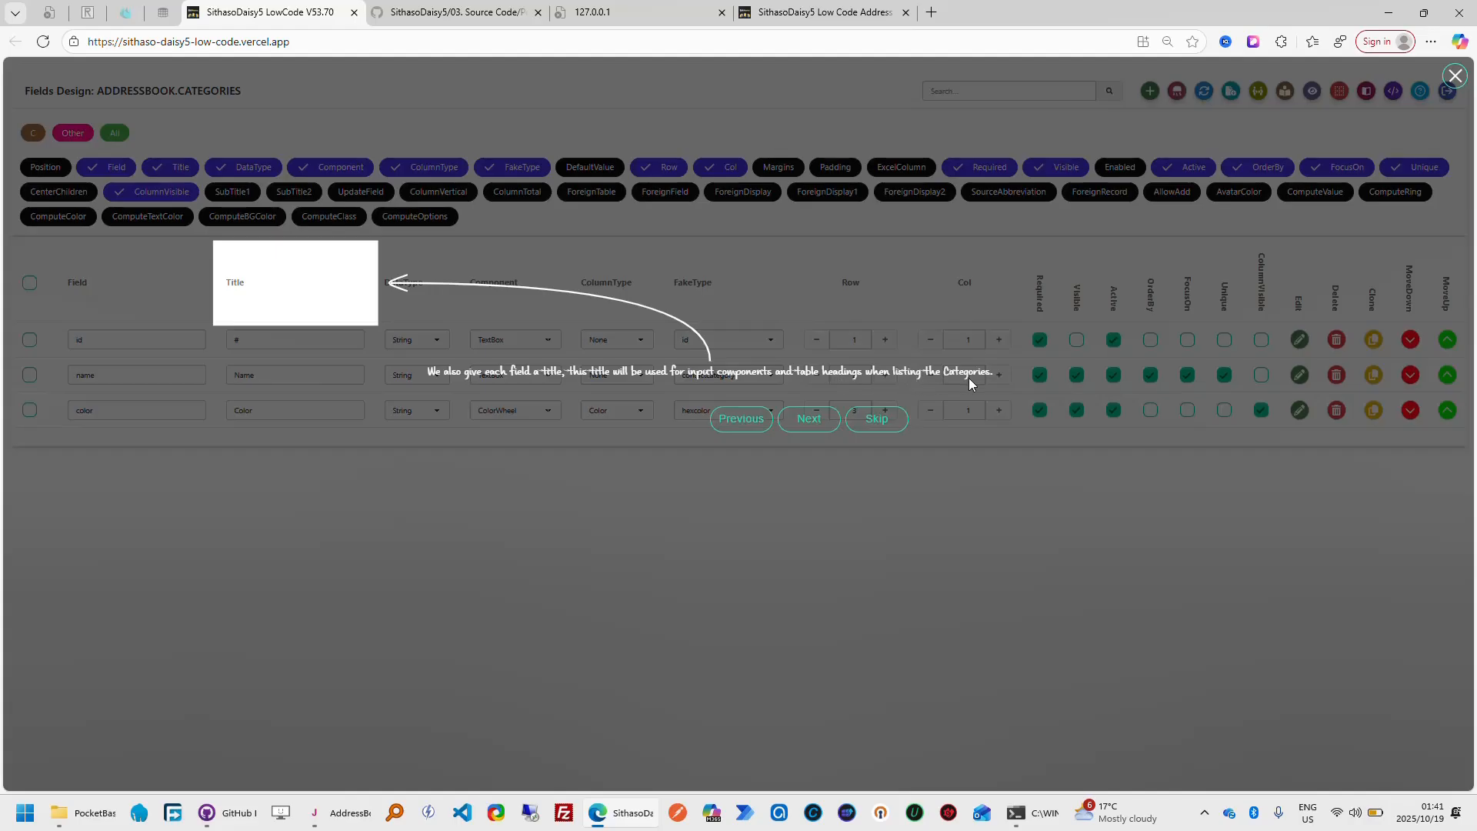
click(862, 14)
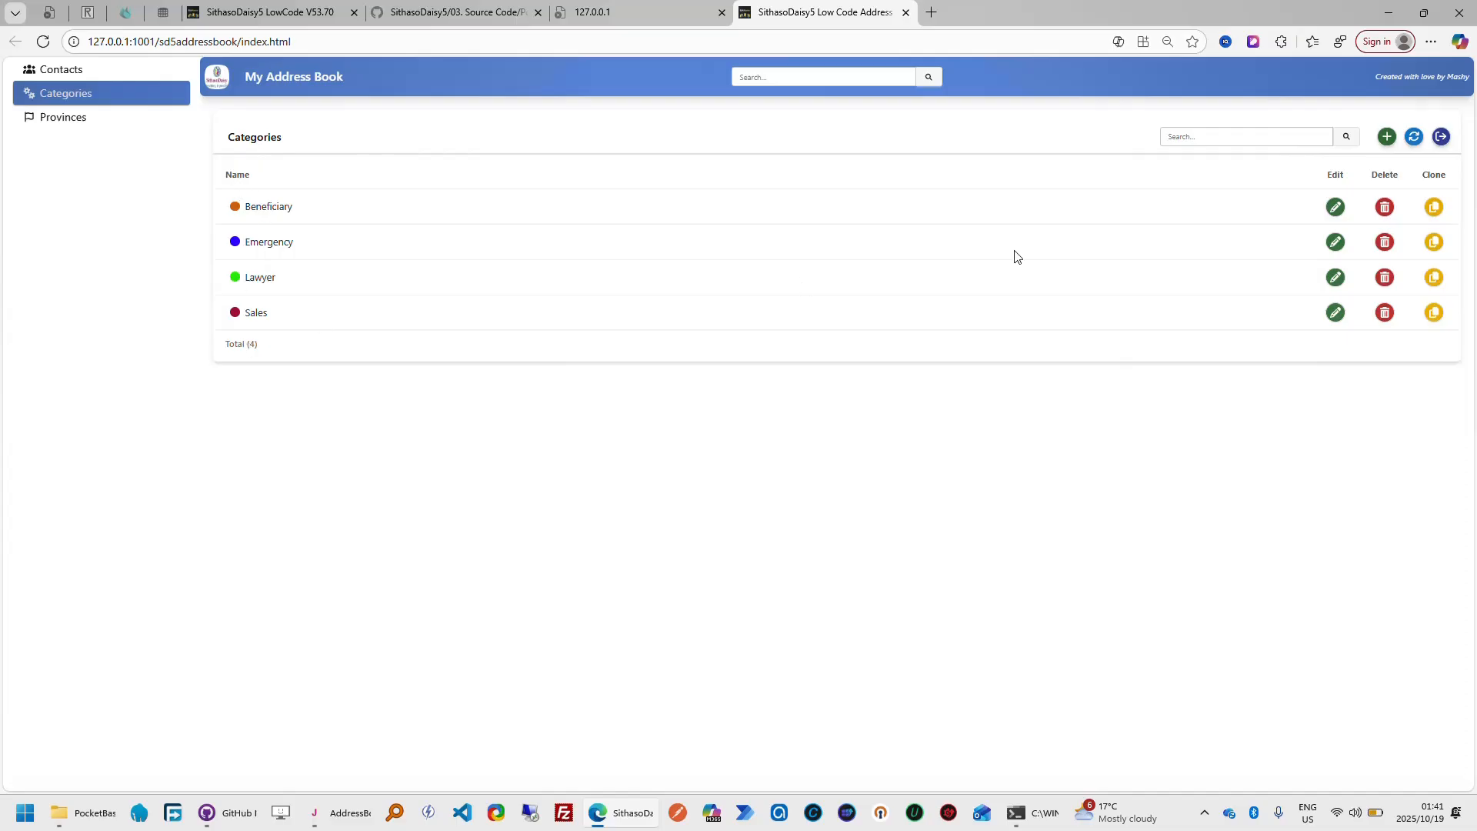
click(1336, 207)
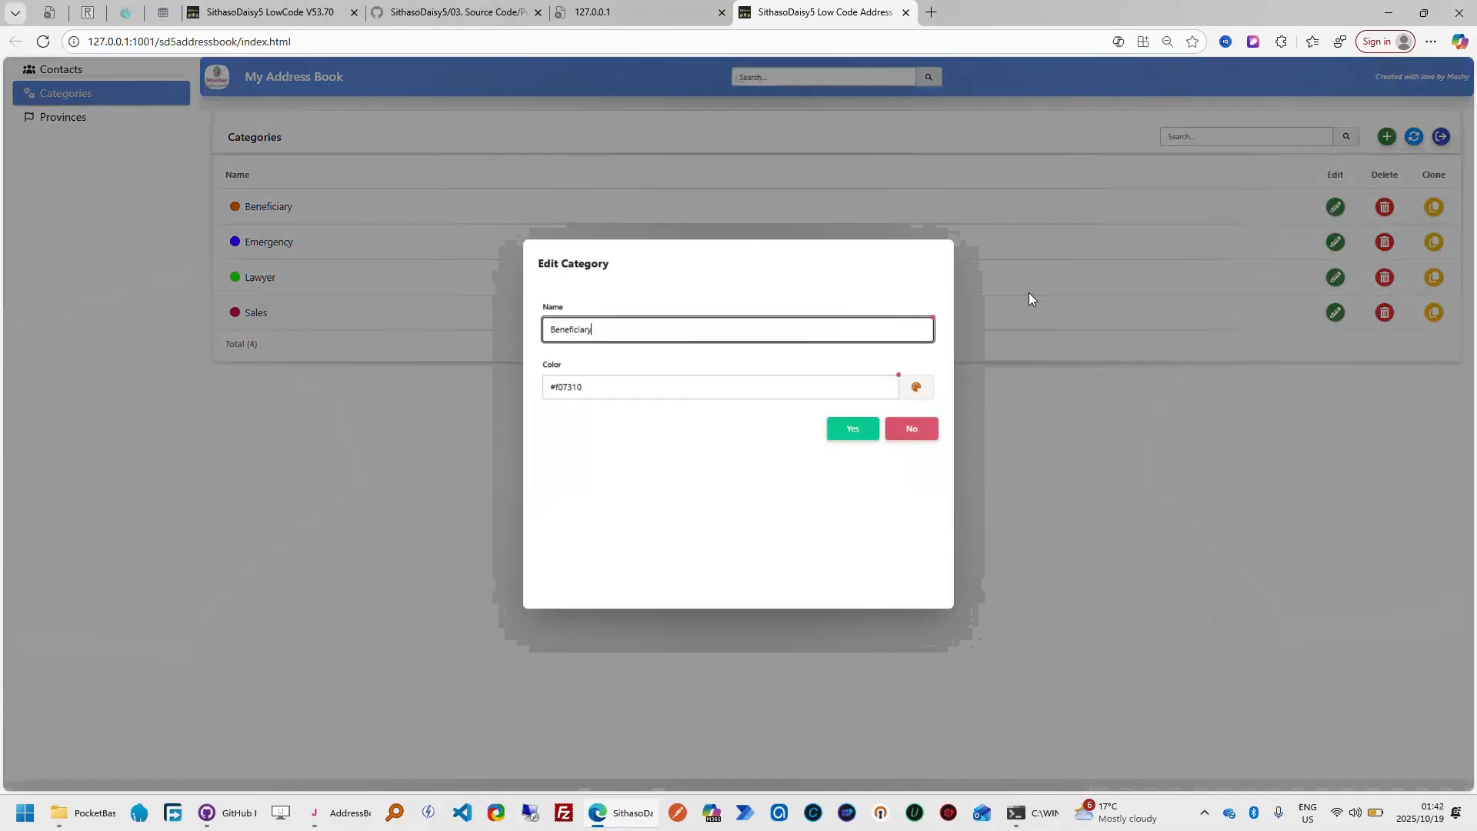
click(905, 432)
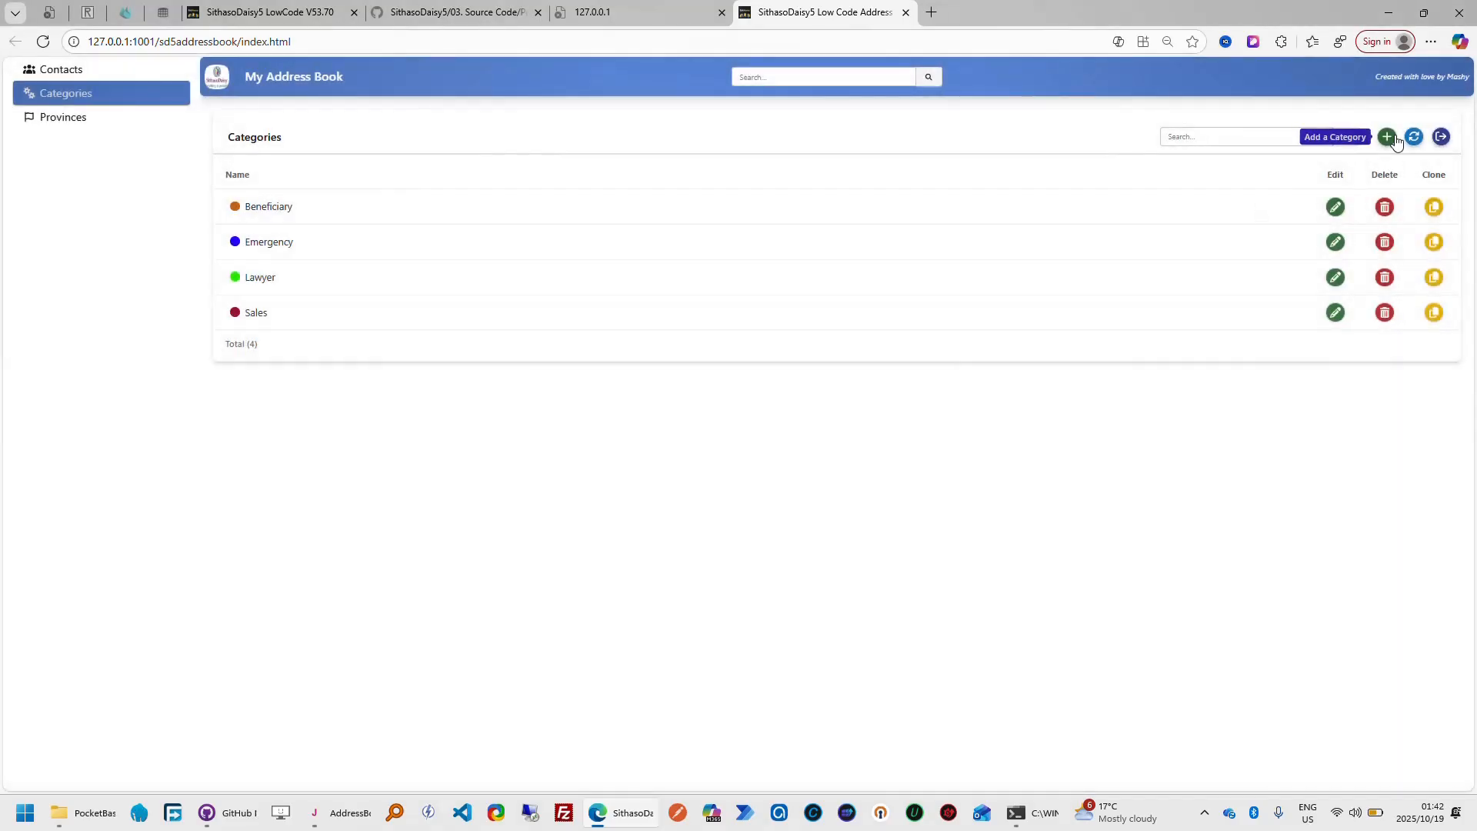
click(1387, 137)
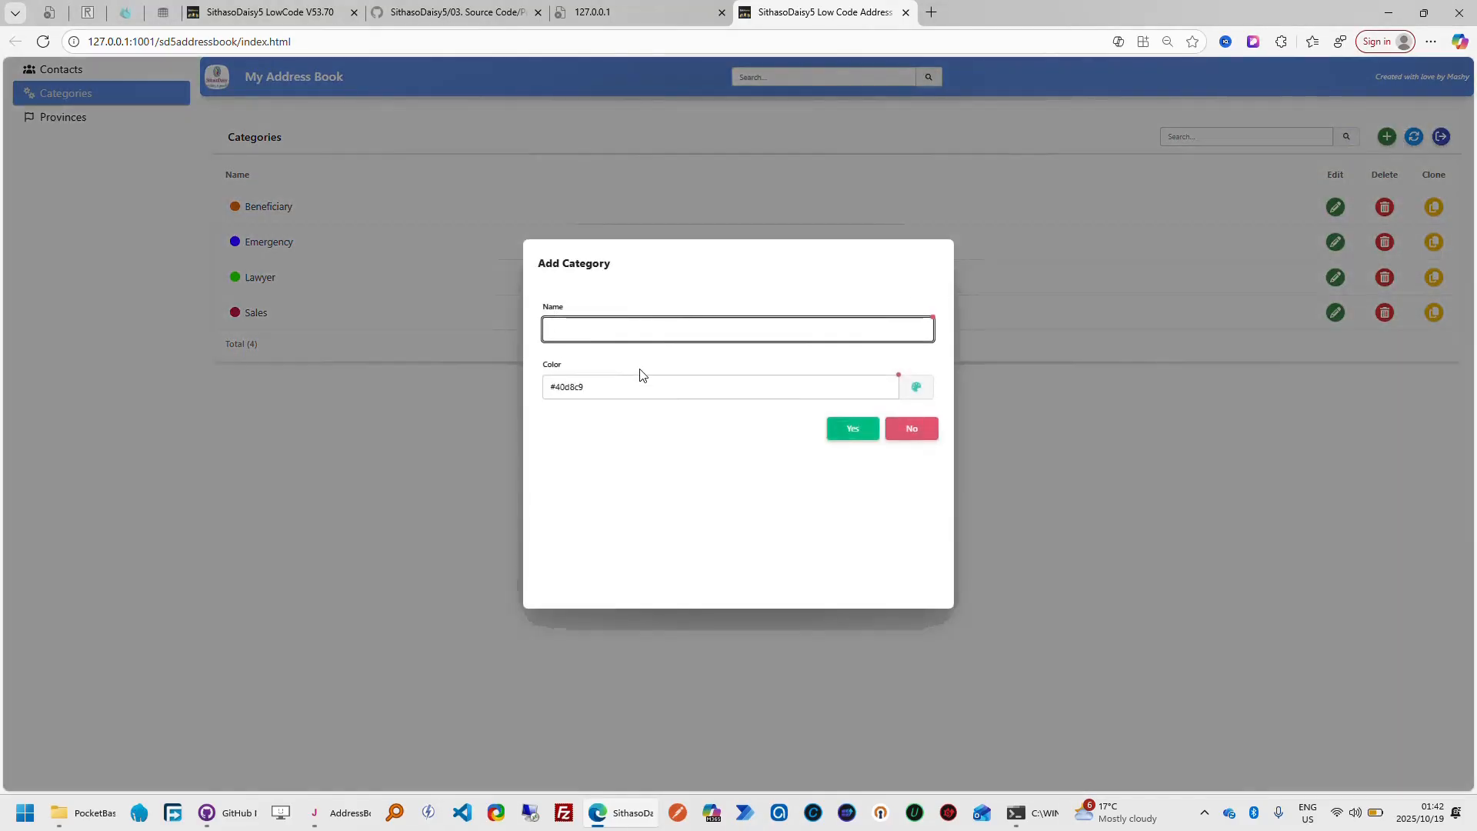
click(909, 433)
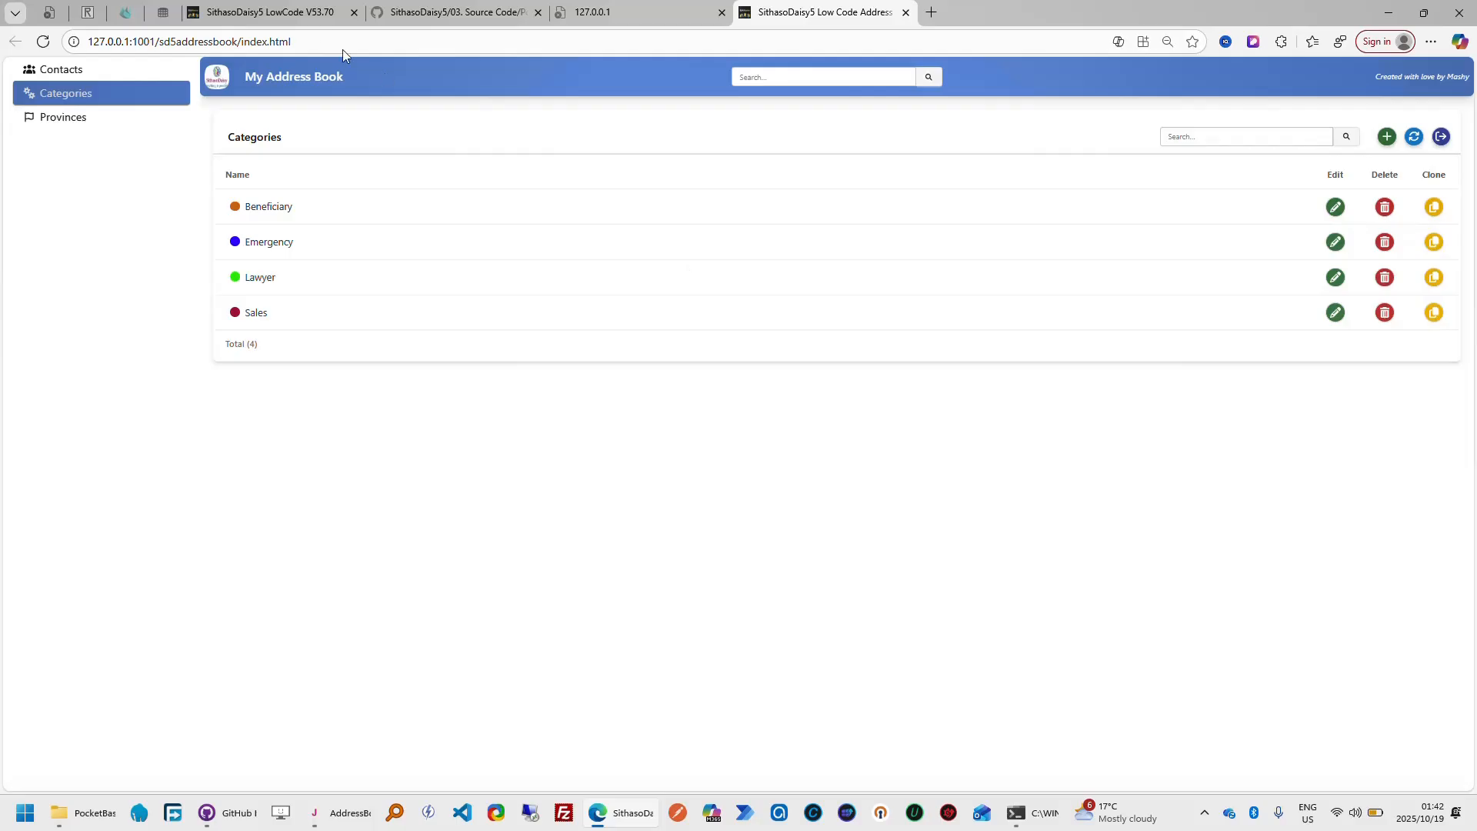
Return to the designer and follow the tour through the DataType, Component, ColumnType, FakeType, Row and Col explanations
click(300, 13)
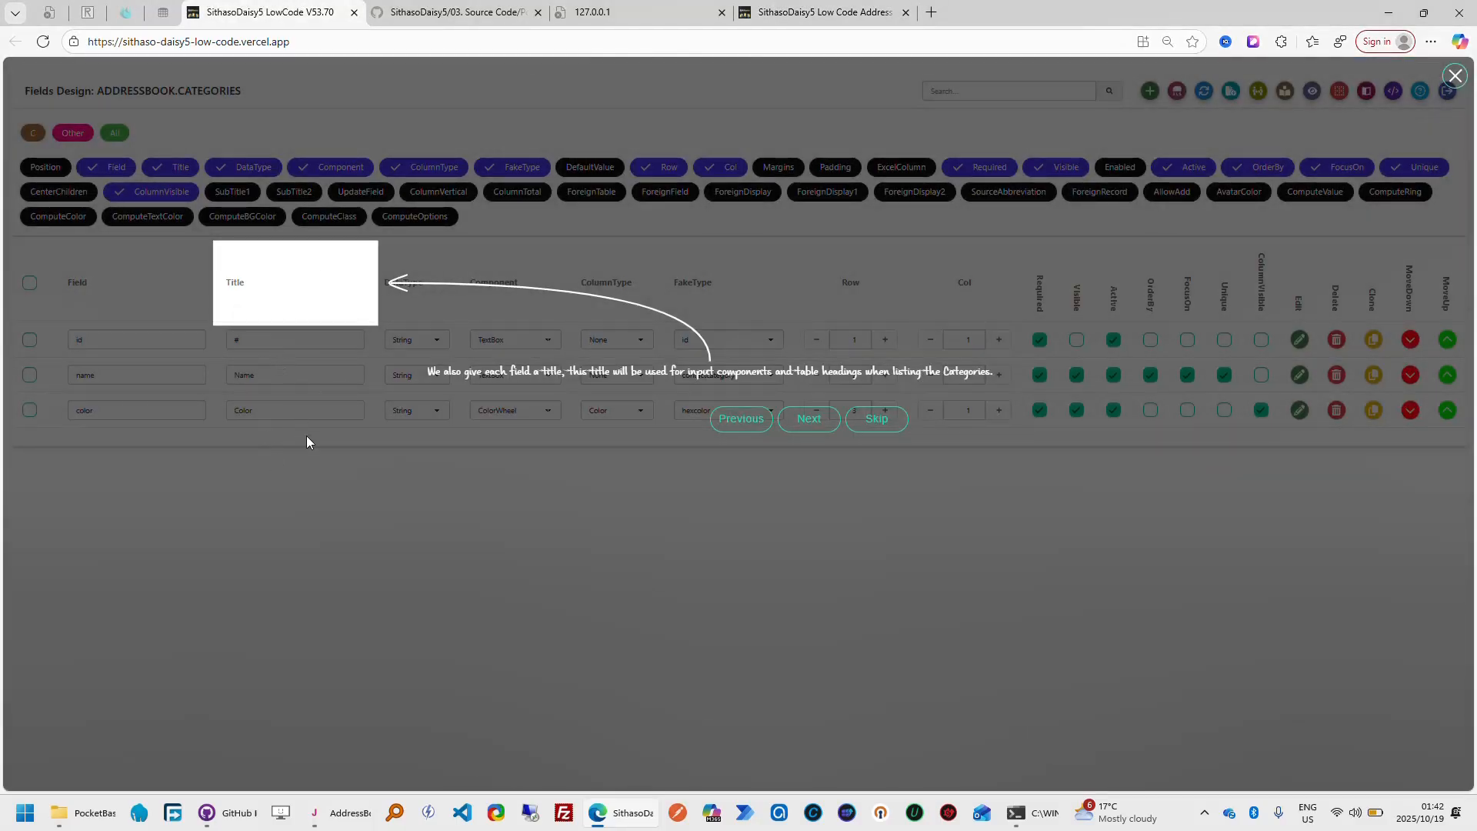
click(809, 418)
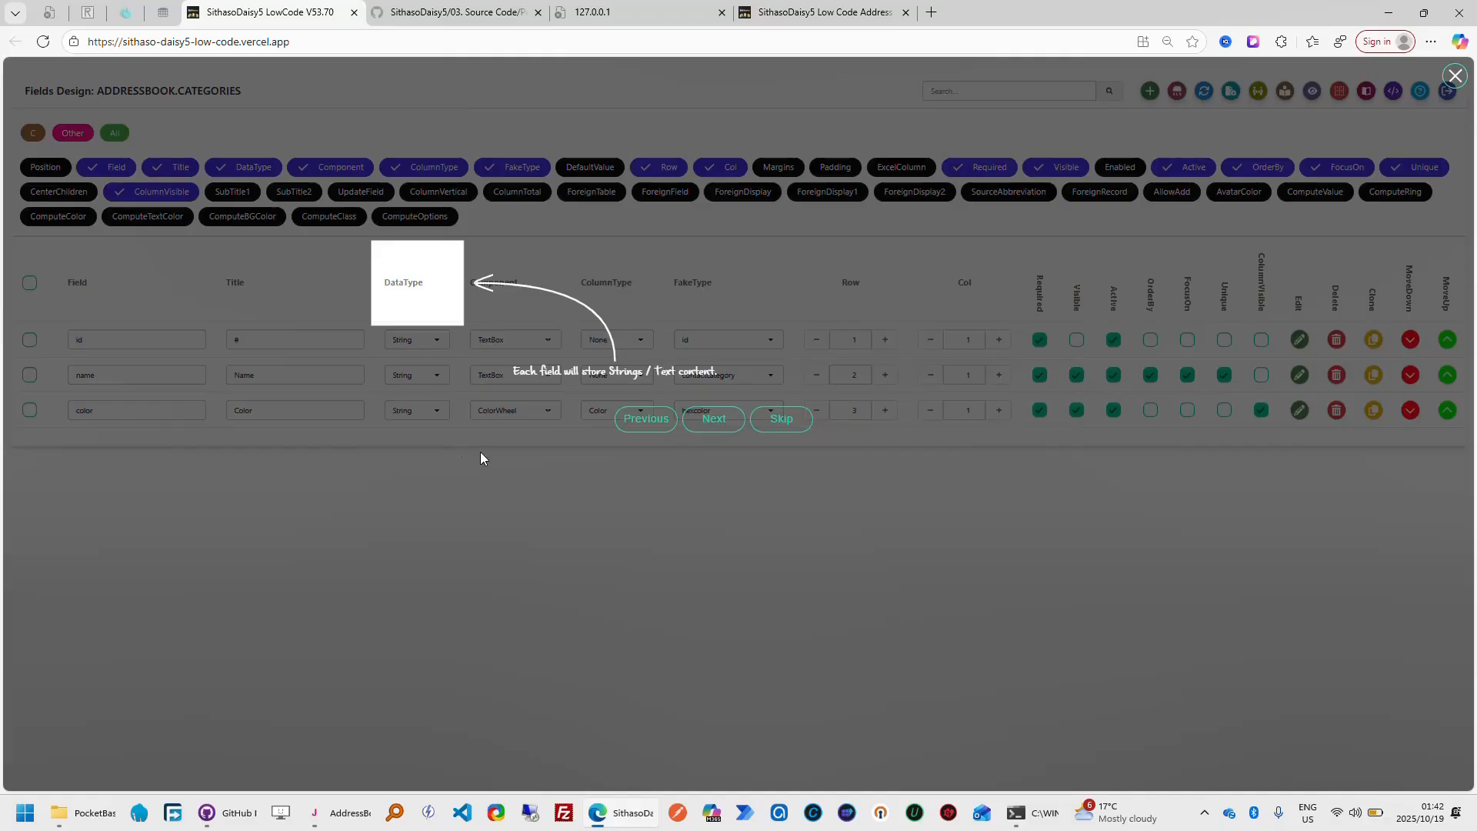
click(713, 419)
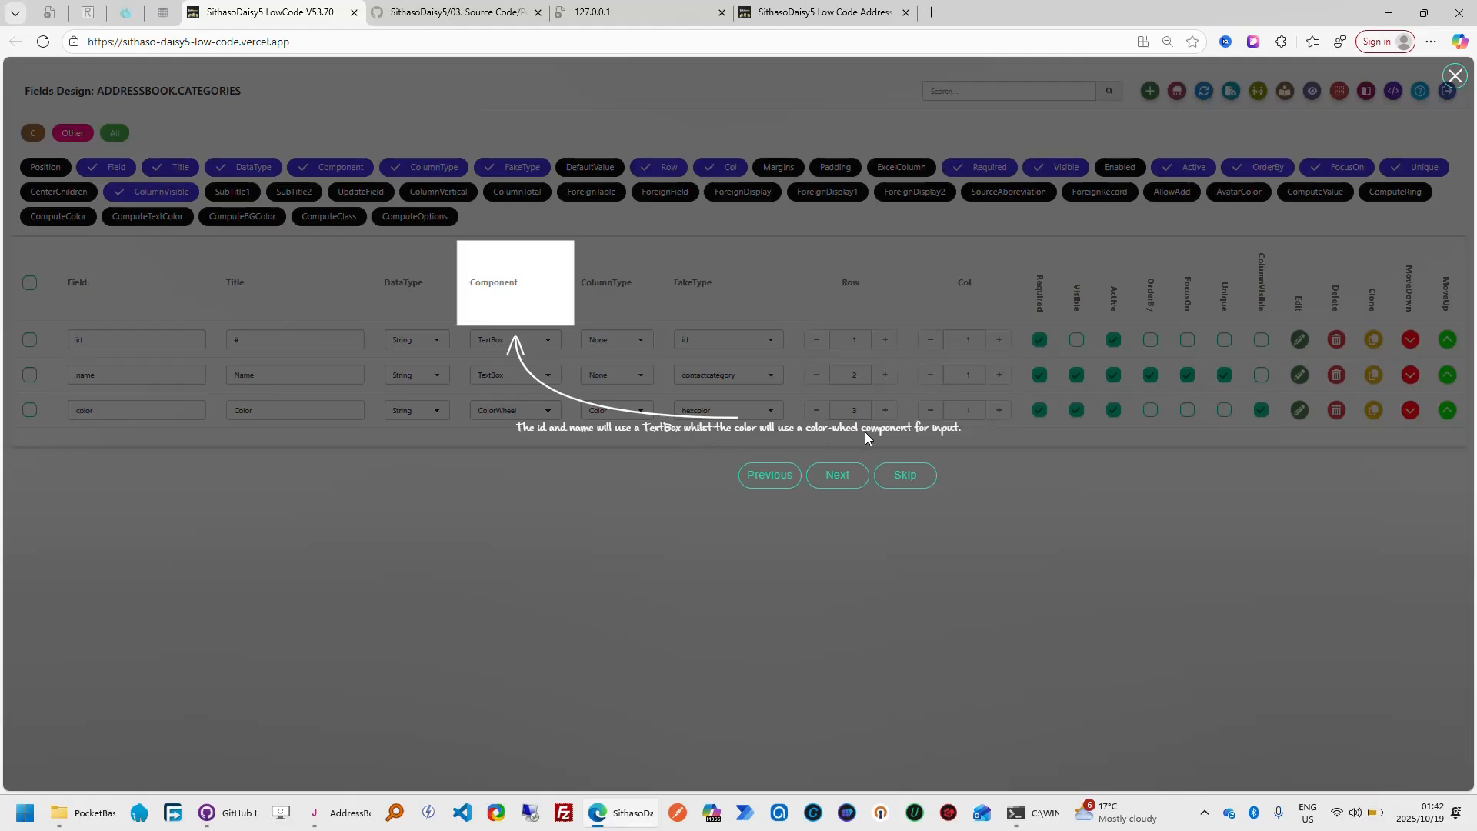
click(852, 484)
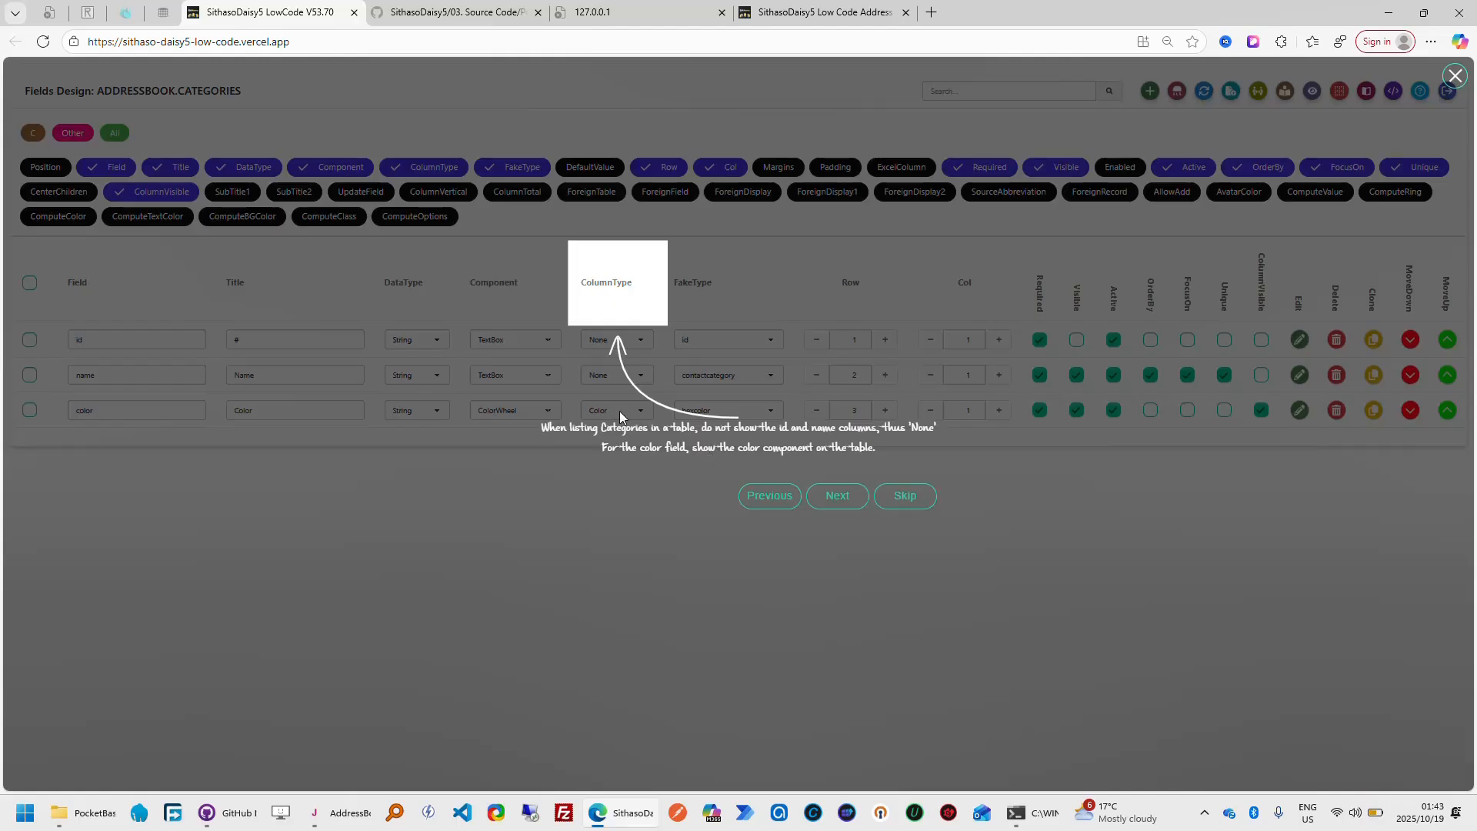
click(836, 497)
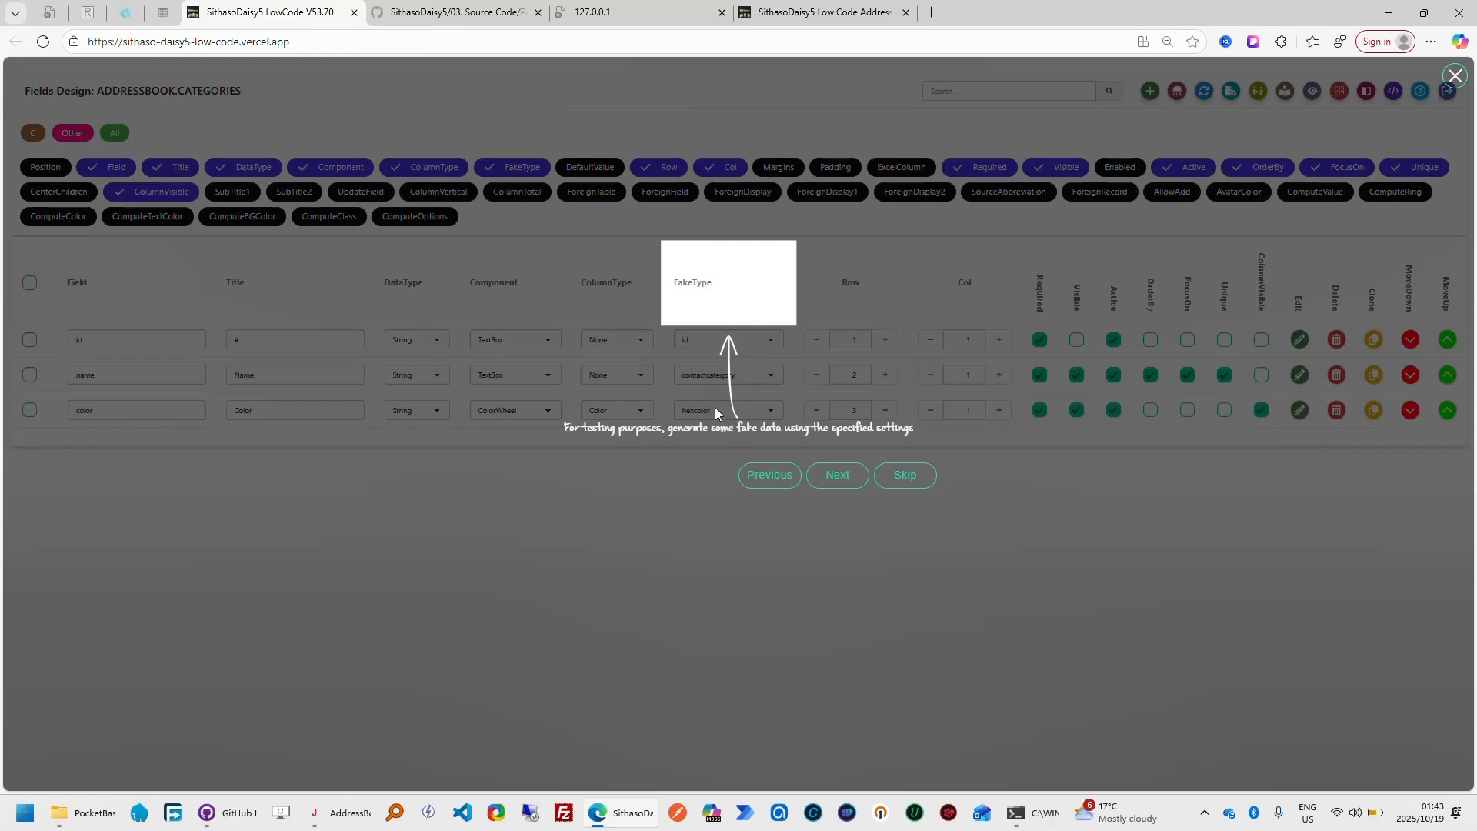
click(840, 477)
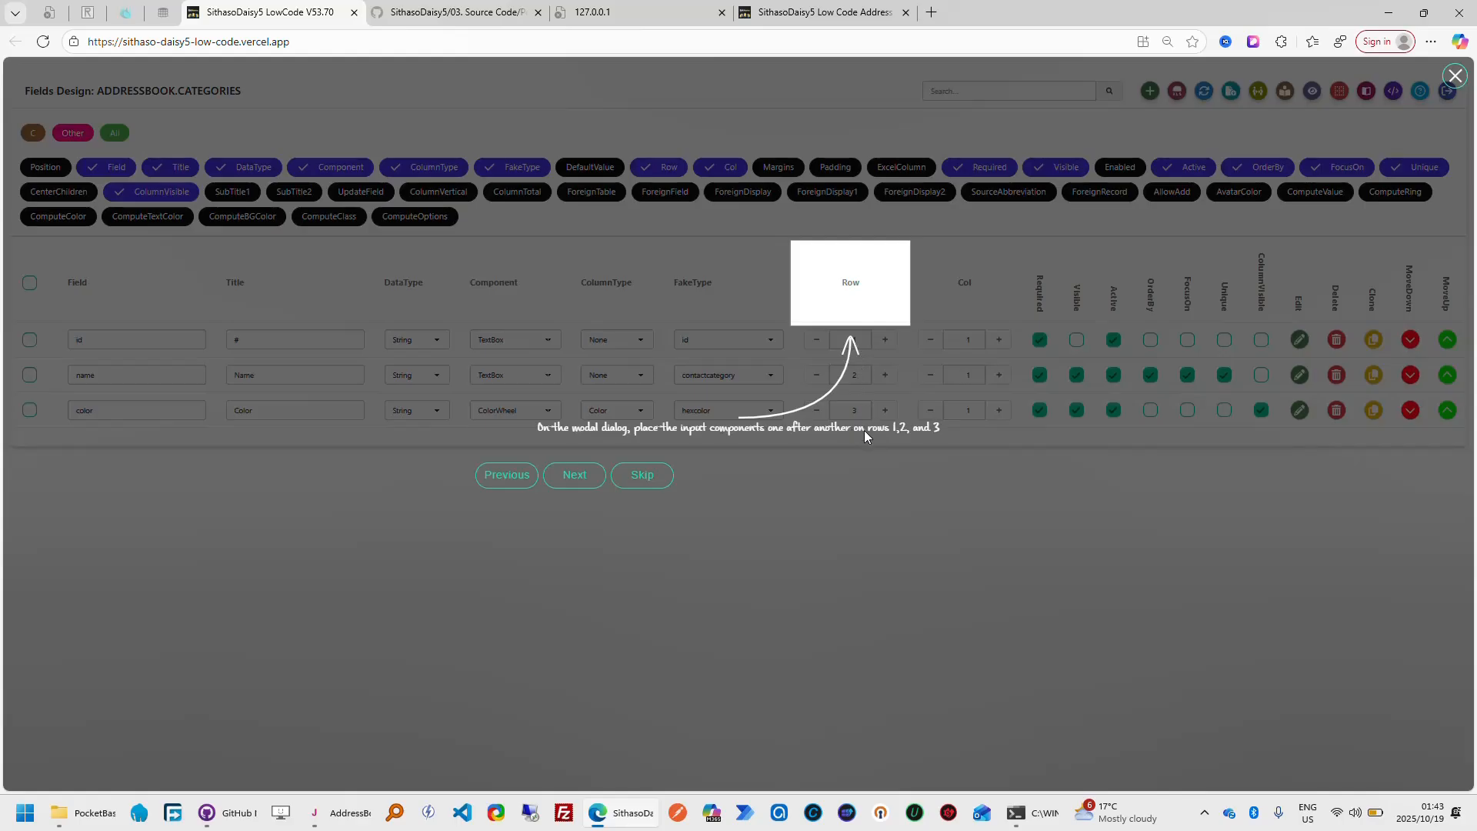
click(573, 475)
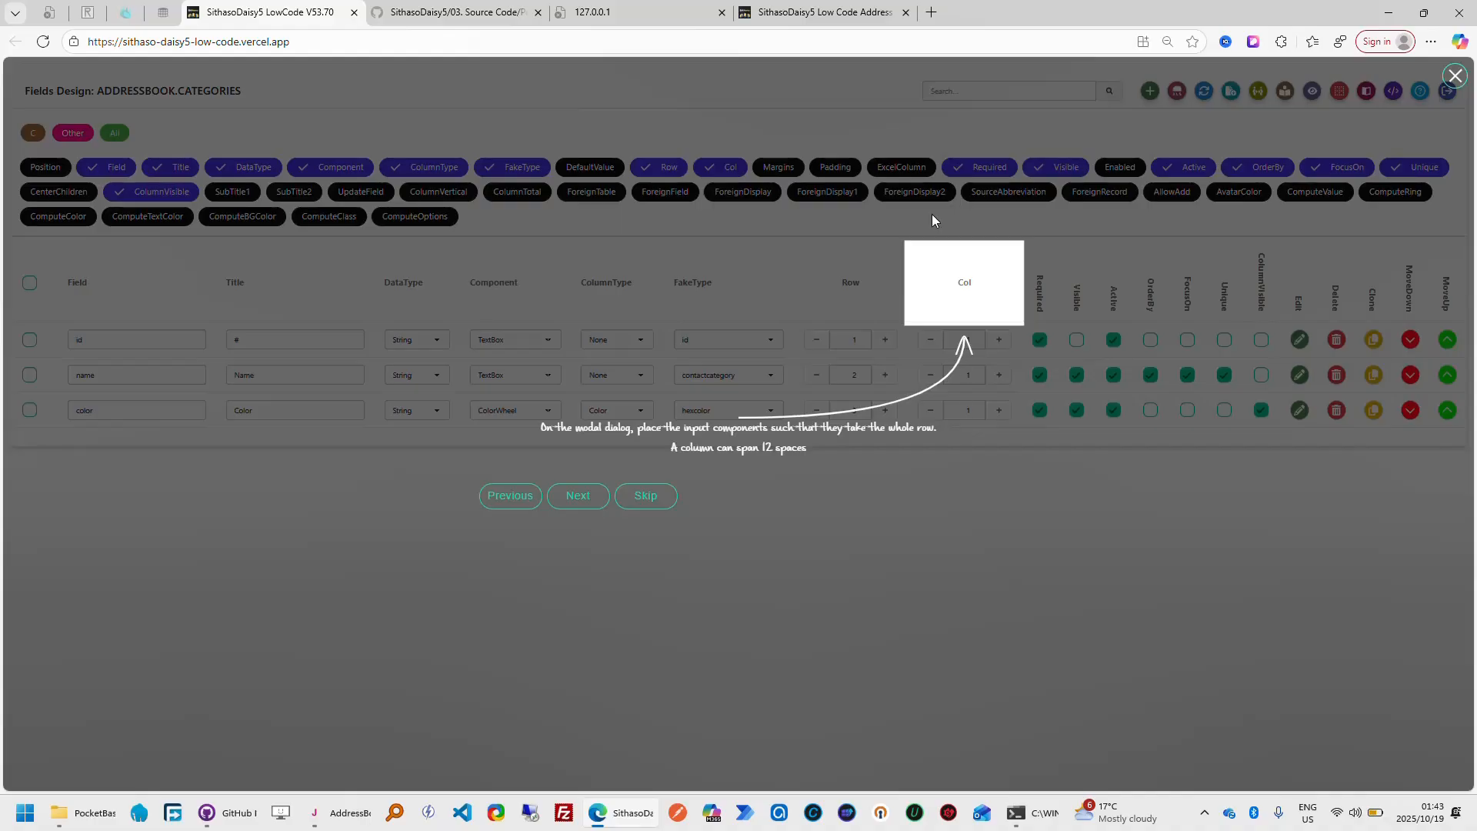
Open the finished app's Add Category dialog, examine how its inputs are laid out in rows and columns, and return to the designer
click(869, 11)
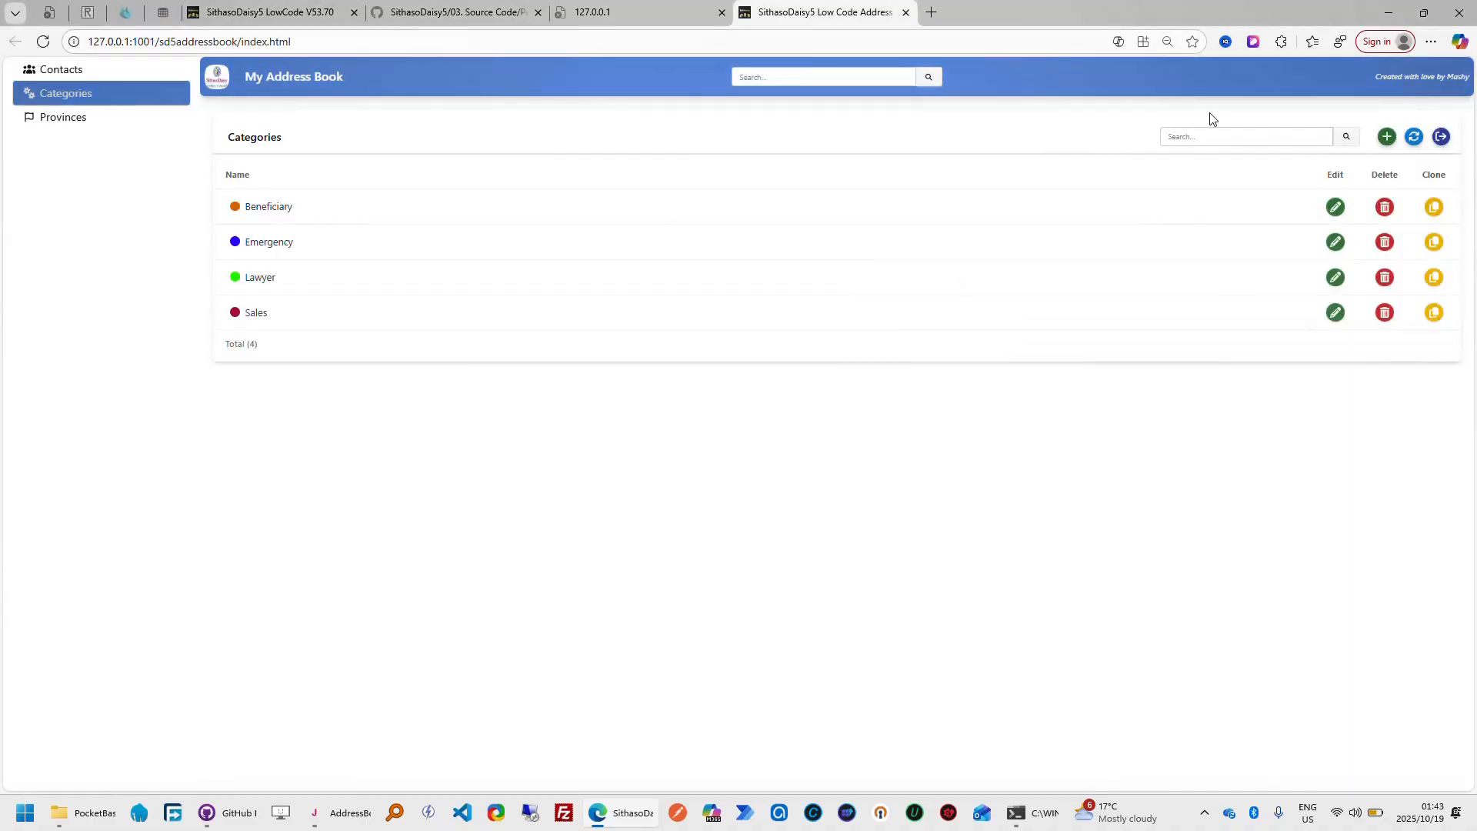
click(1386, 136)
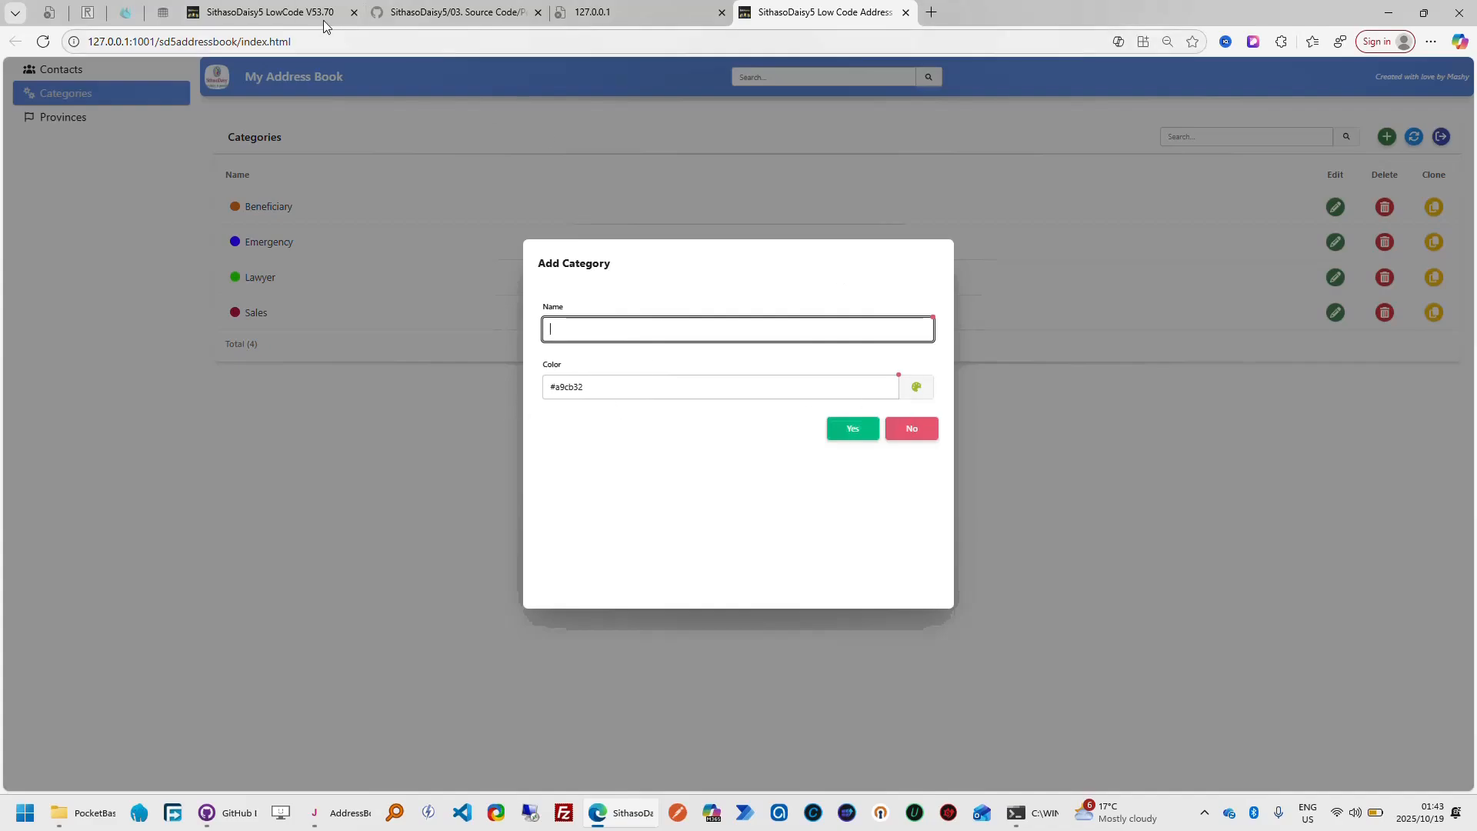
click(270, 12)
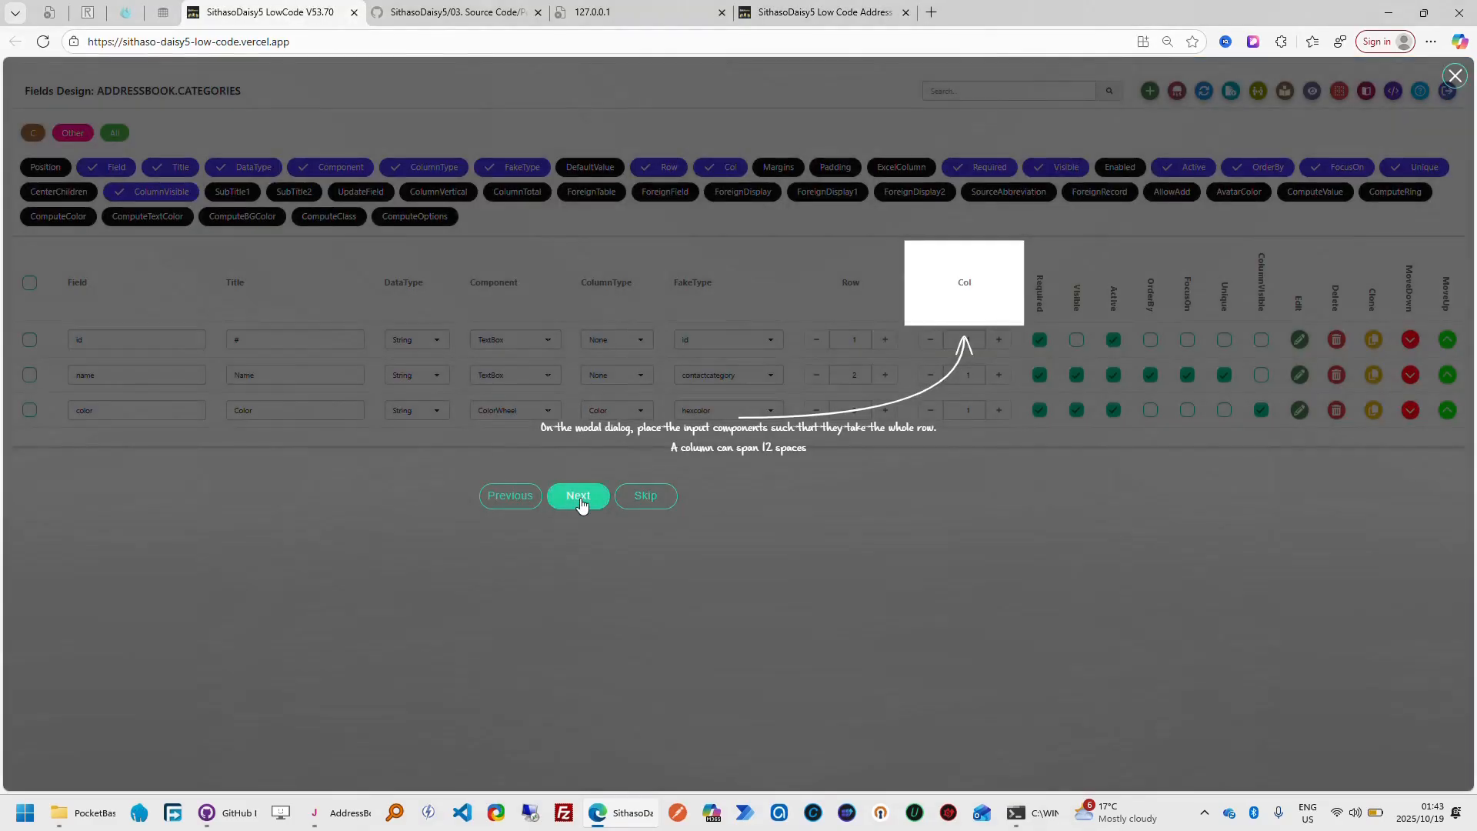
Advance the tour to the Required and Visible explanations, checking each against the finished app's Add Category dialog
click(579, 498)
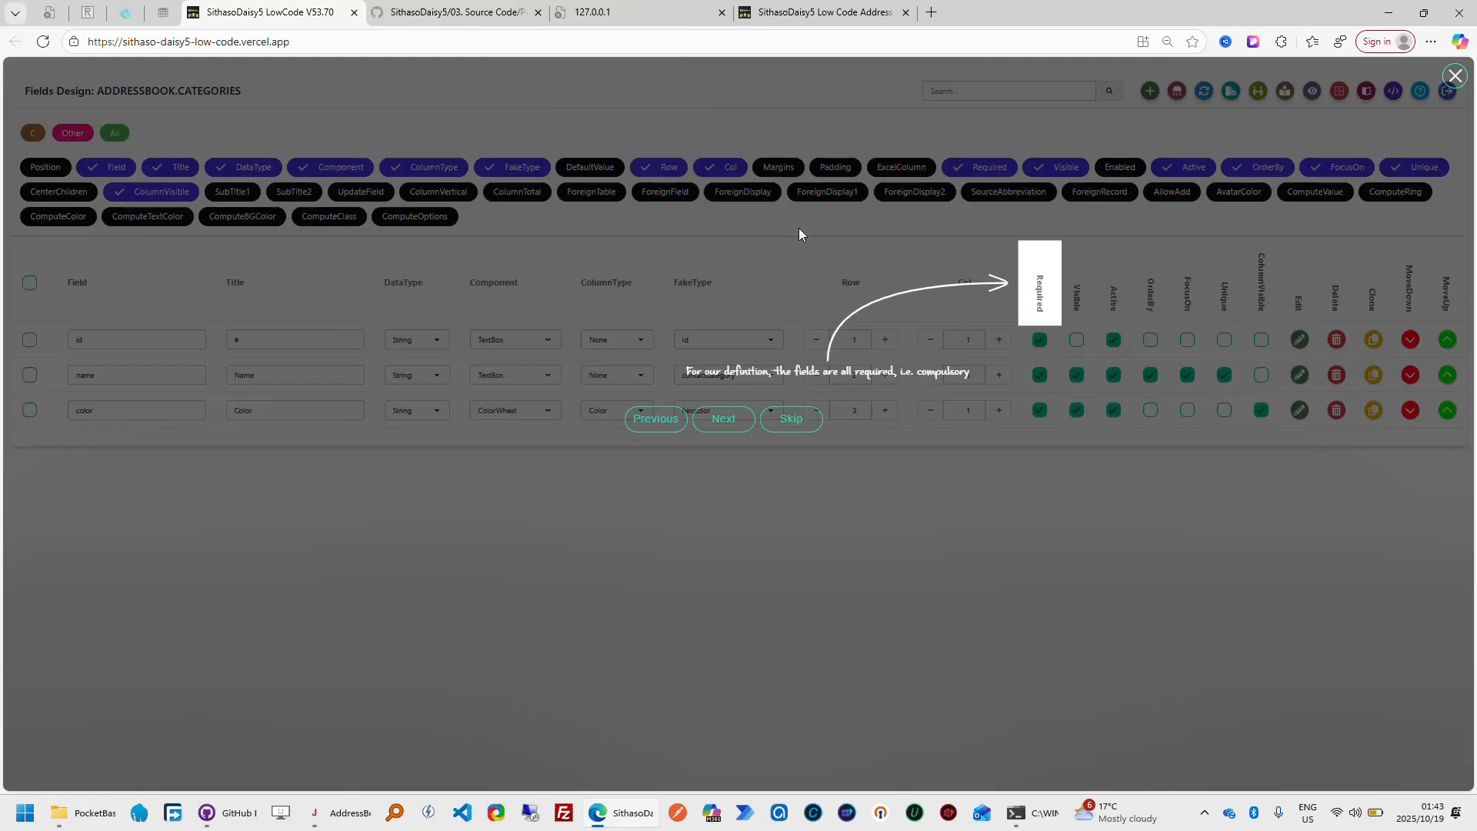
click(800, 12)
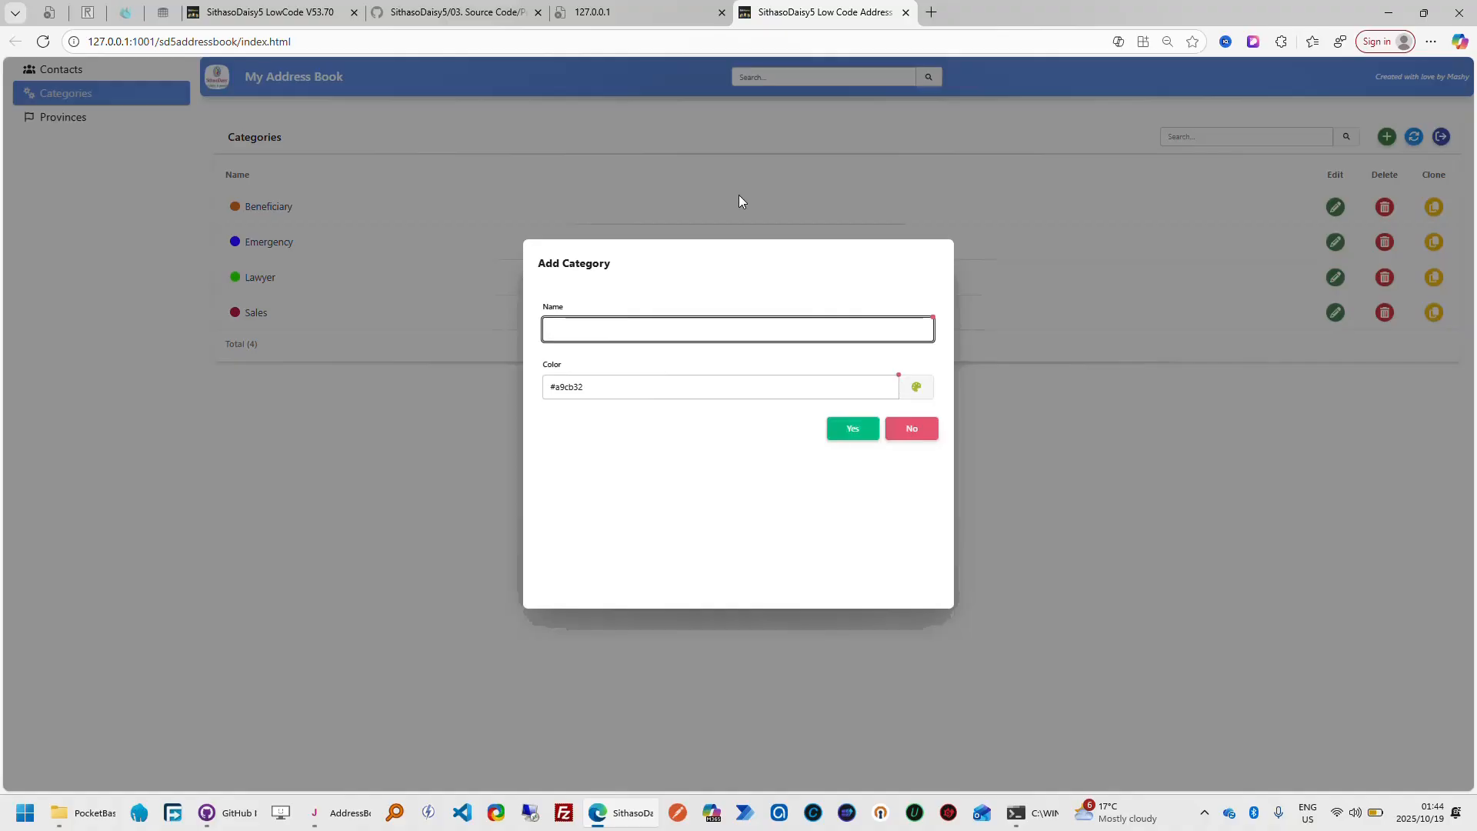
click(269, 12)
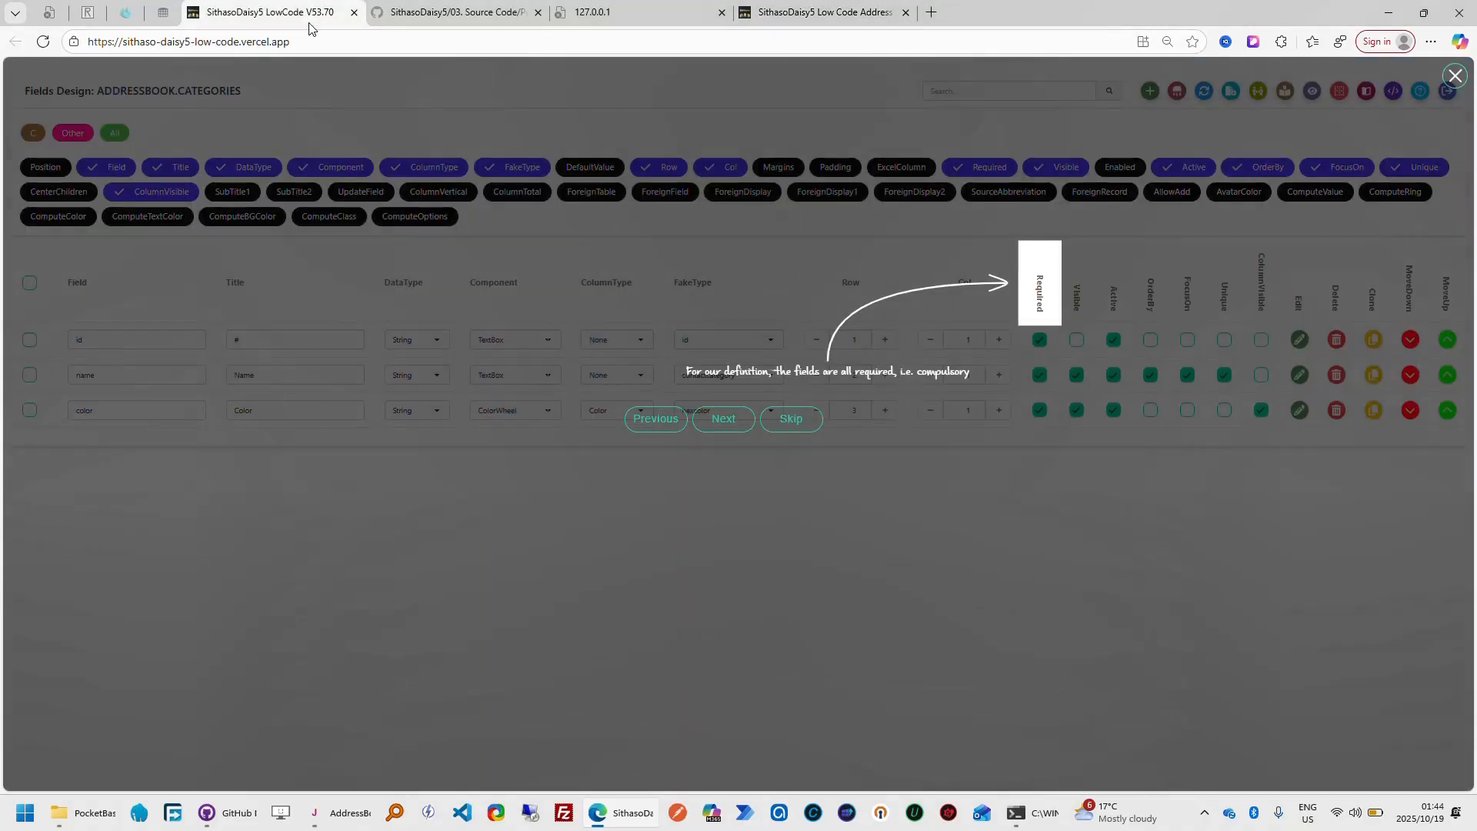
click(725, 420)
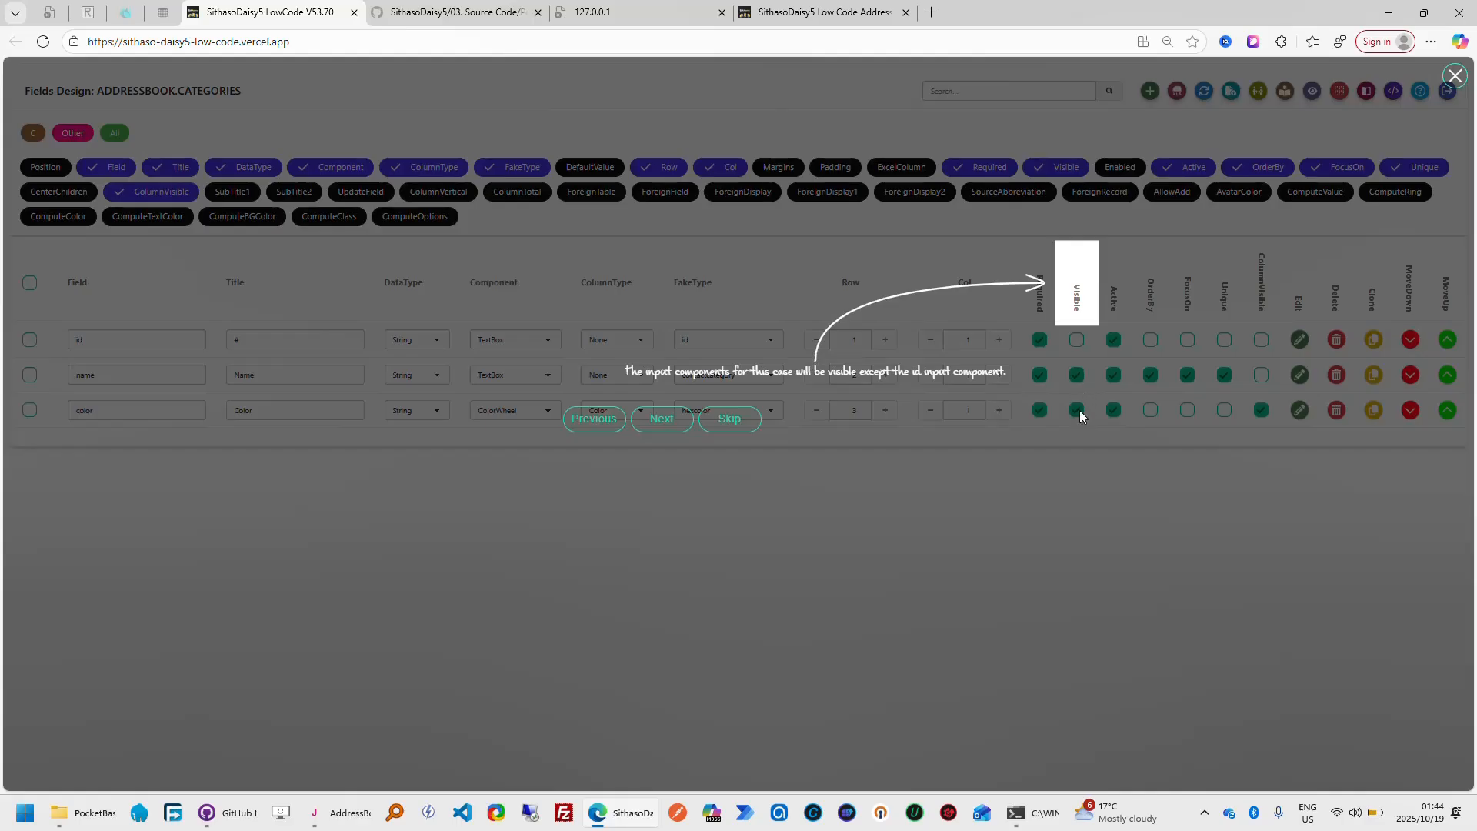
click(855, 20)
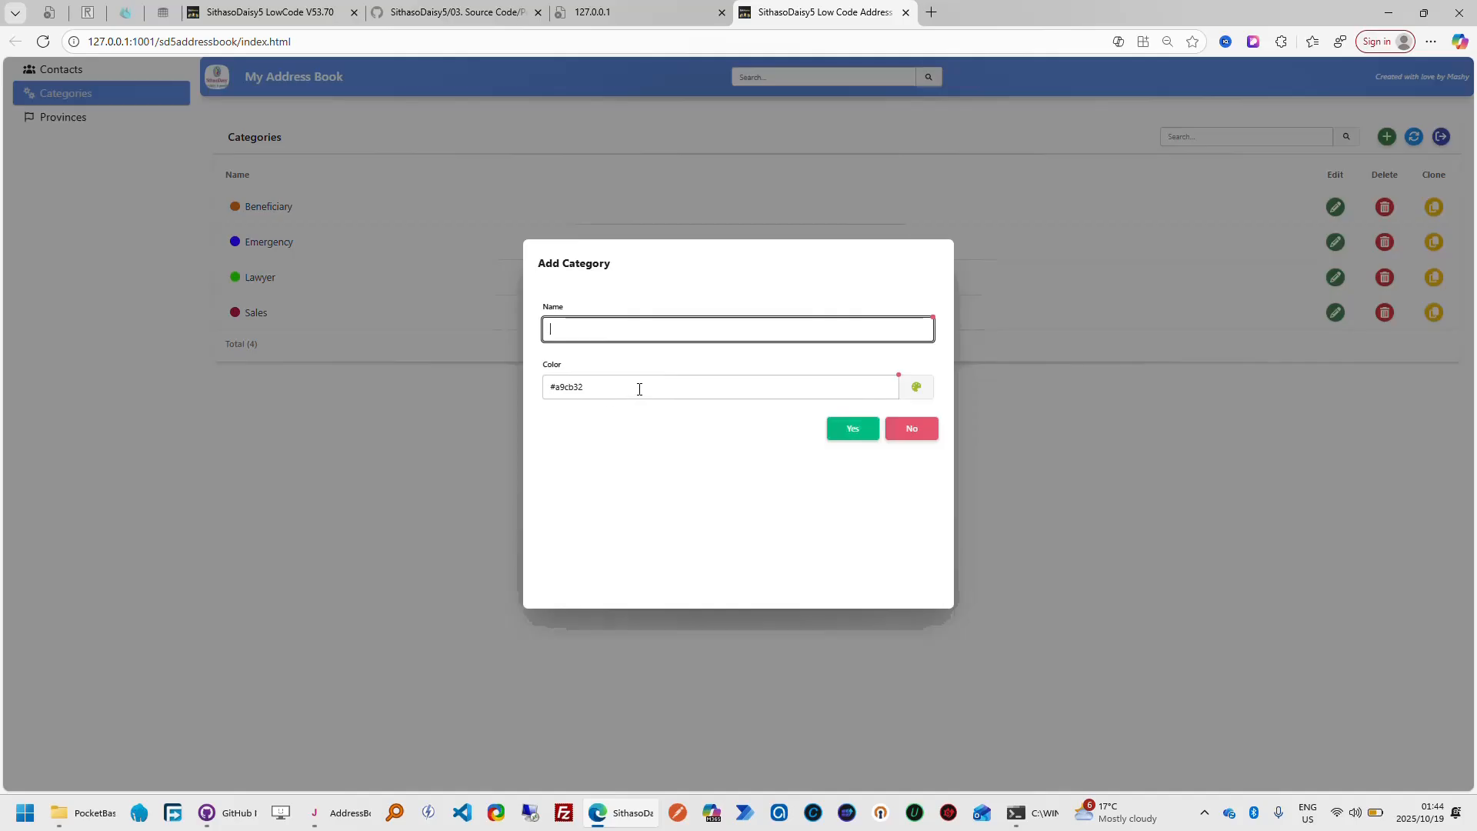
click(308, 19)
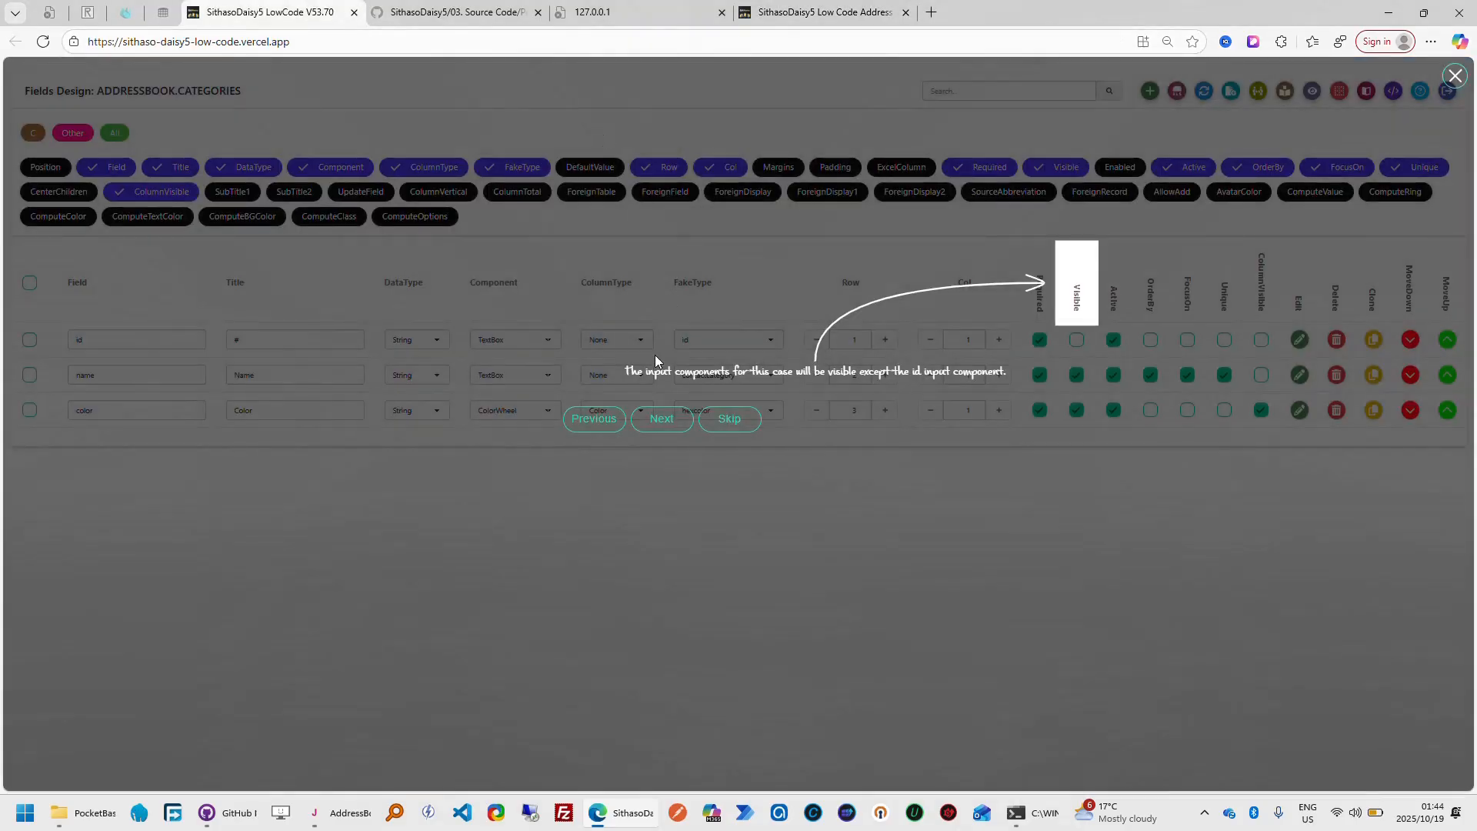
Follow the tour through the Active, OrderBy, FocusOn, Unique and ColumnVisible explanations
click(666, 420)
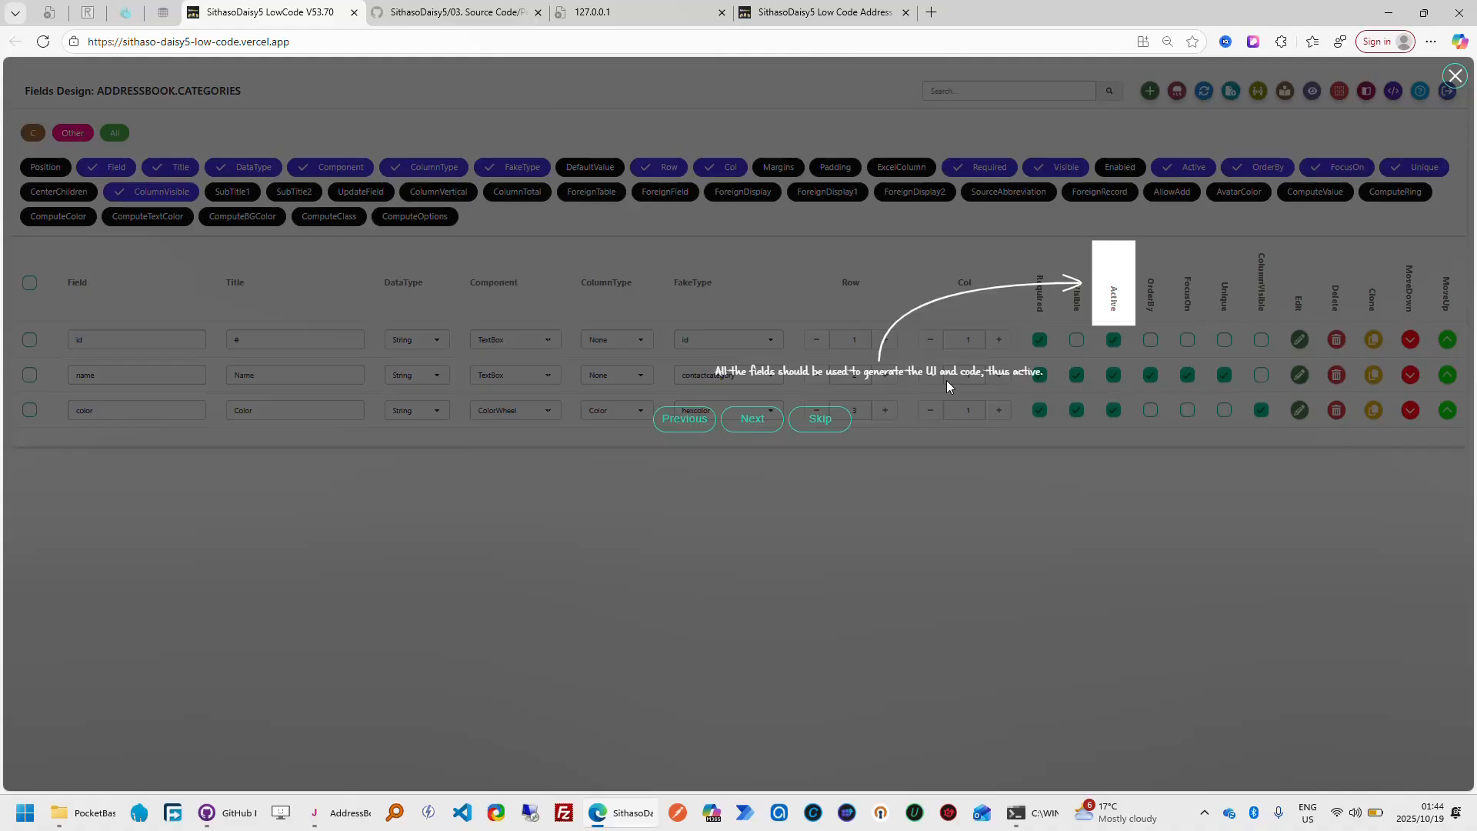
click(739, 431)
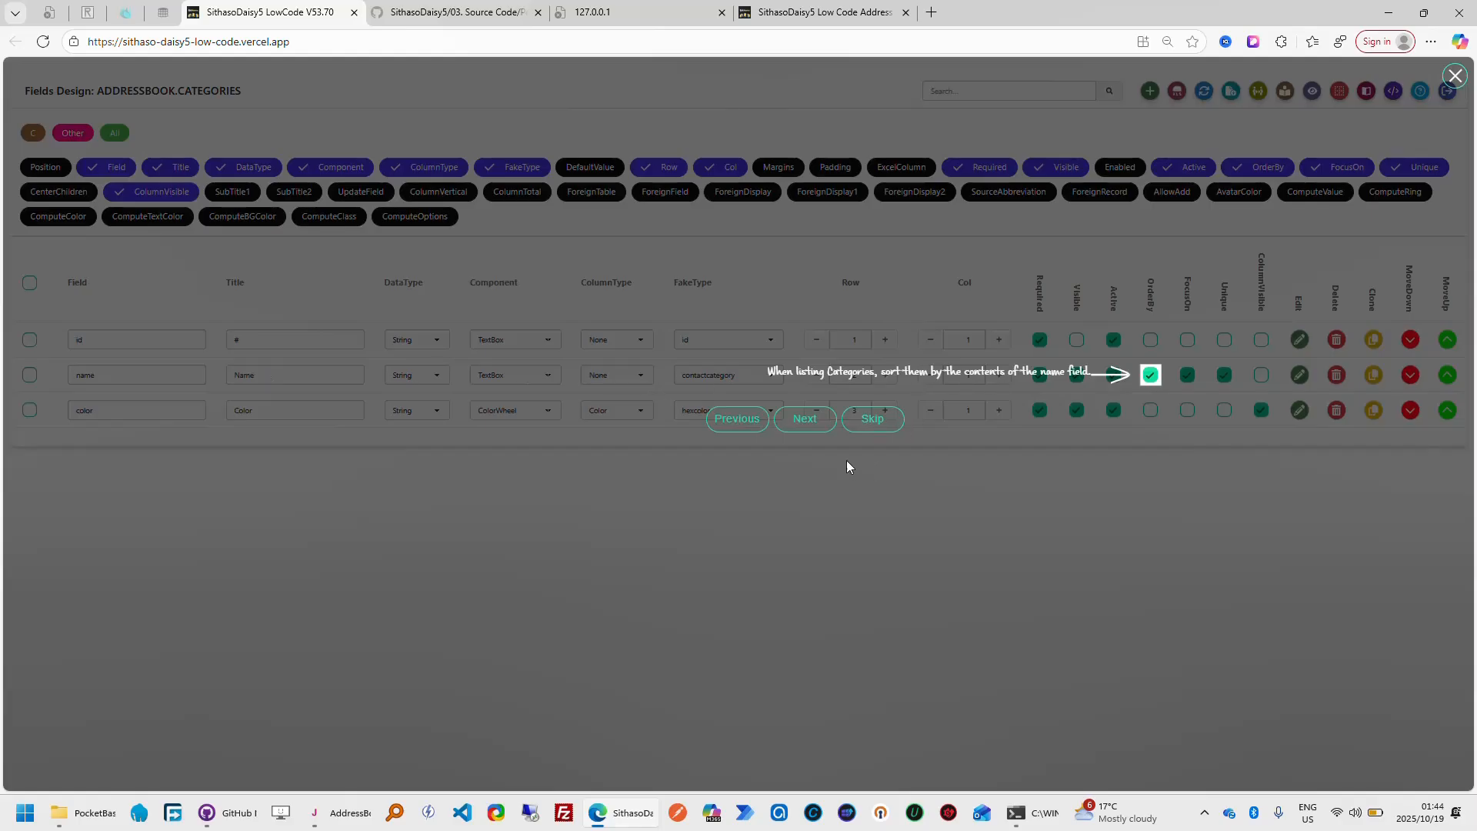
click(818, 425)
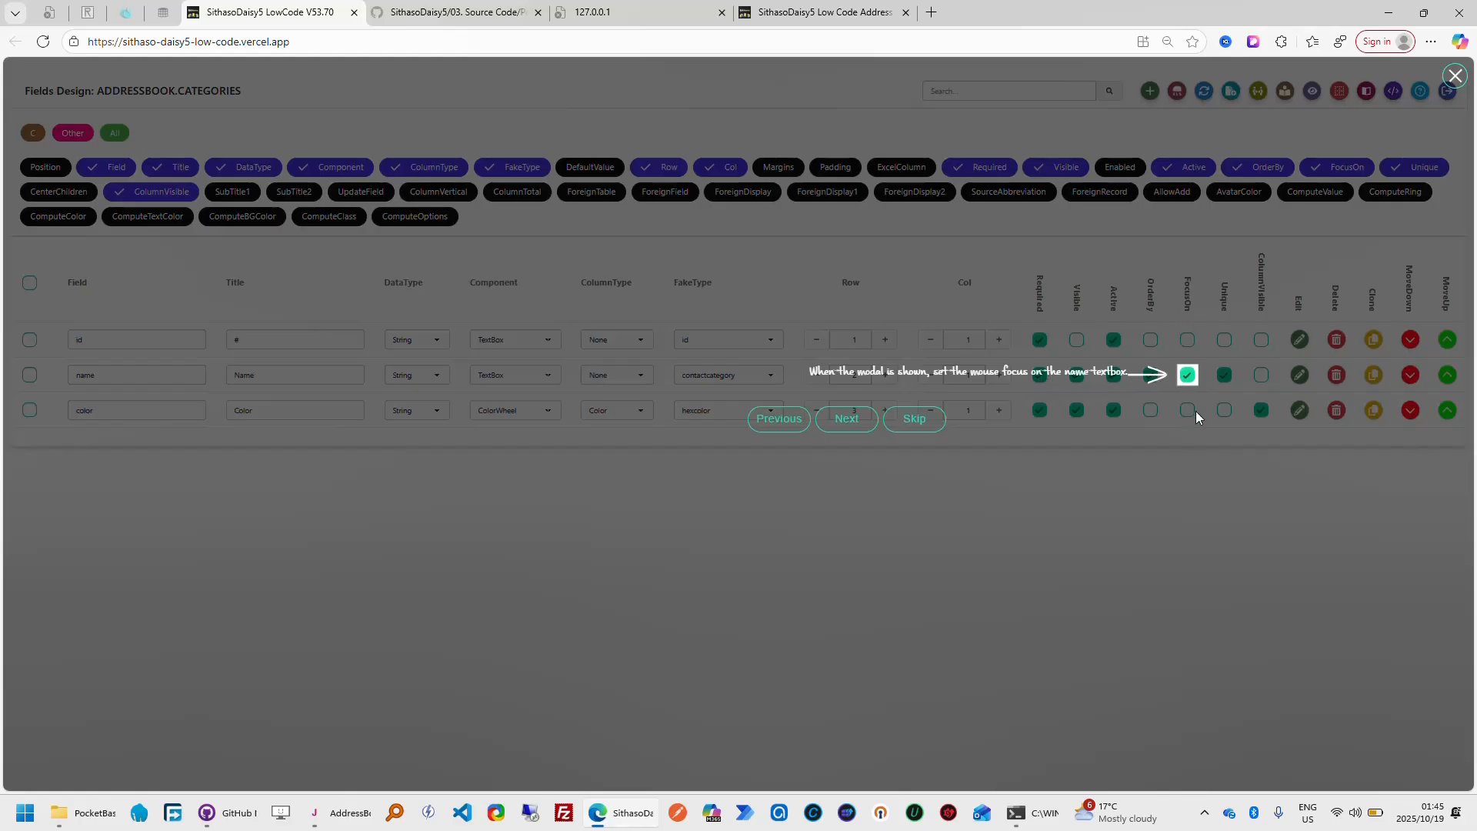
click(859, 424)
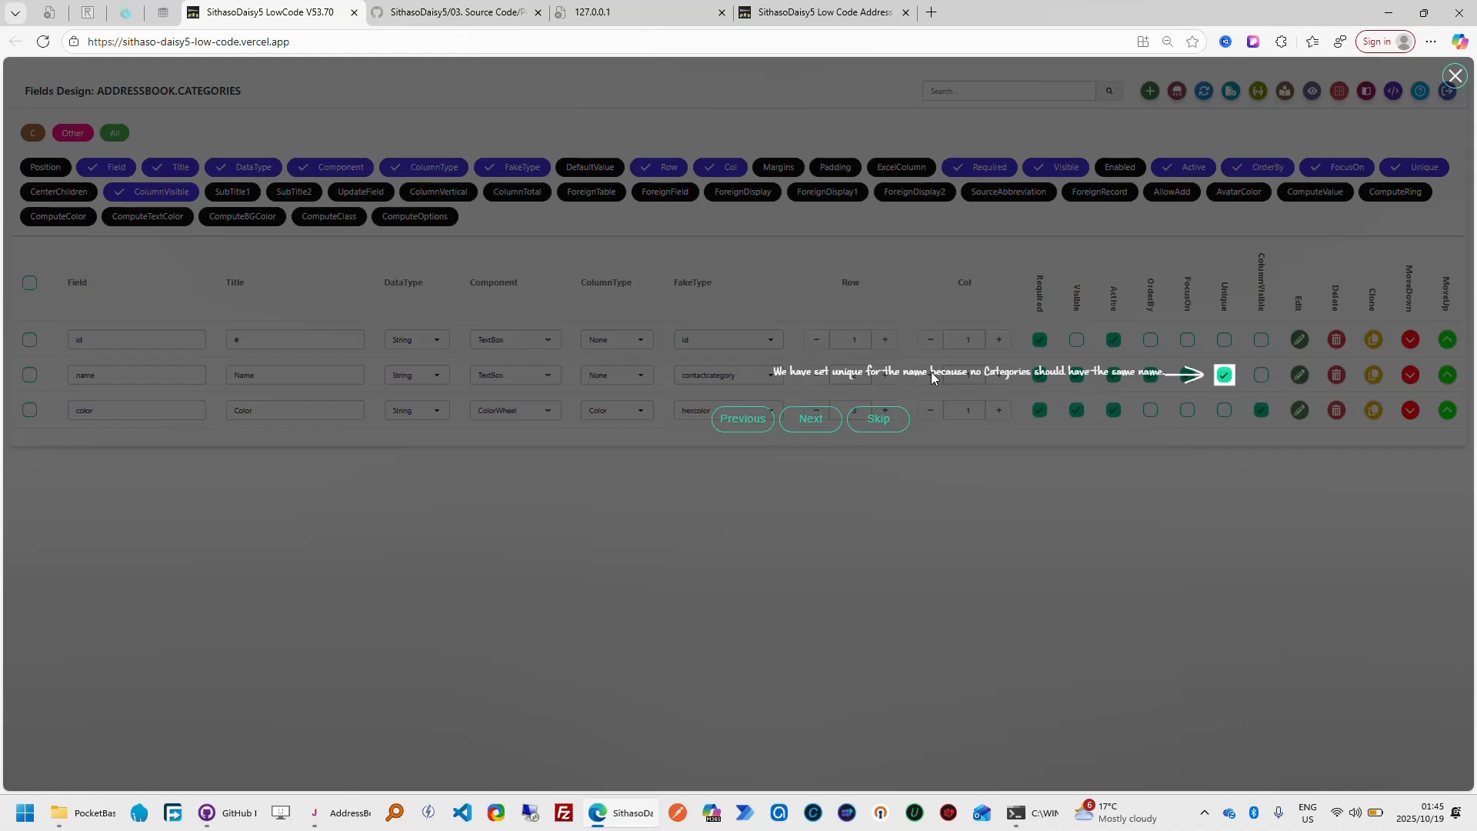
click(831, 435)
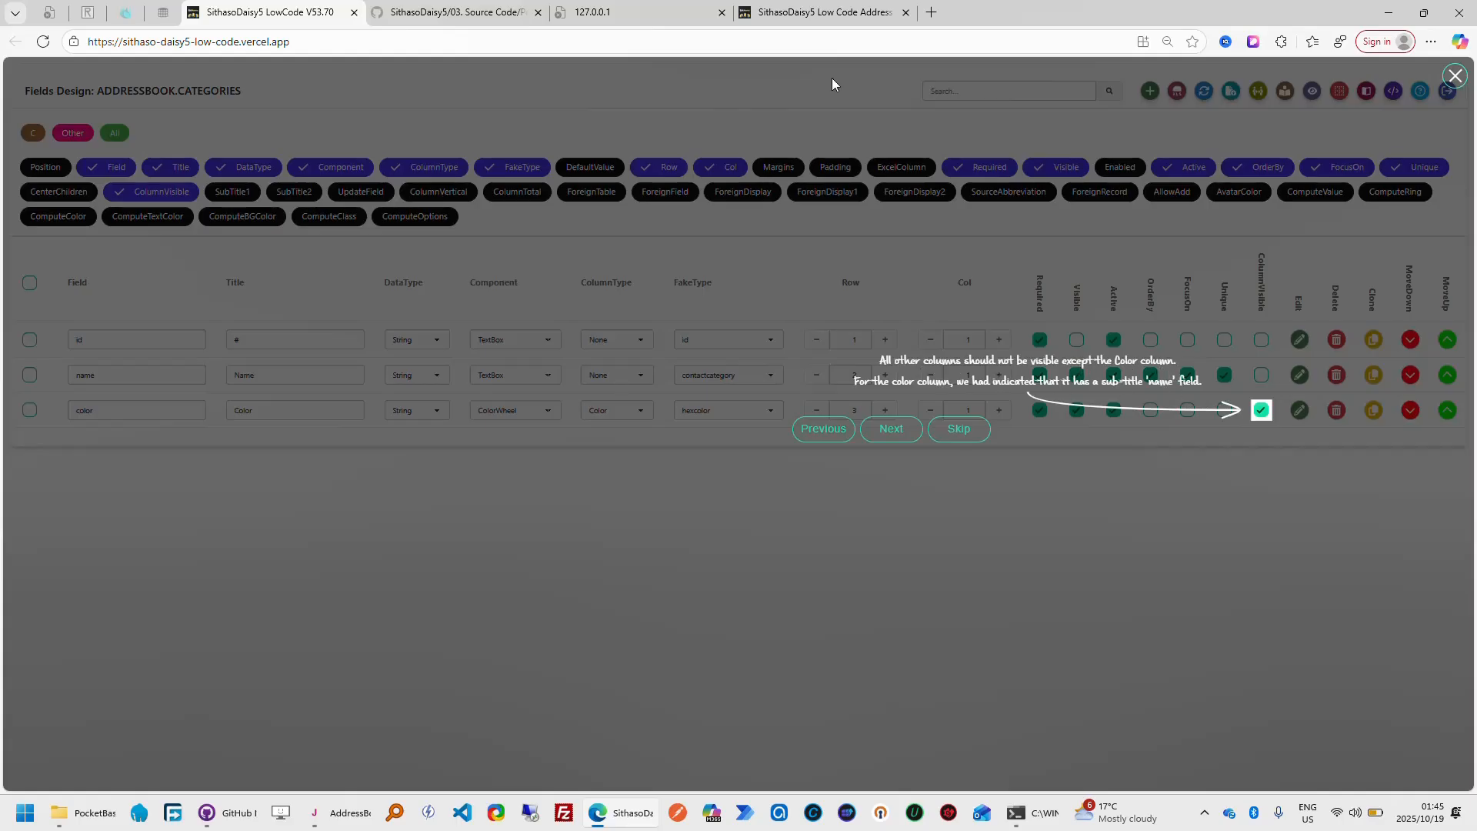
In the finished app, start a fresh Add Category entry with the name Beneficiary and pick the color #1b5687
click(835, 14)
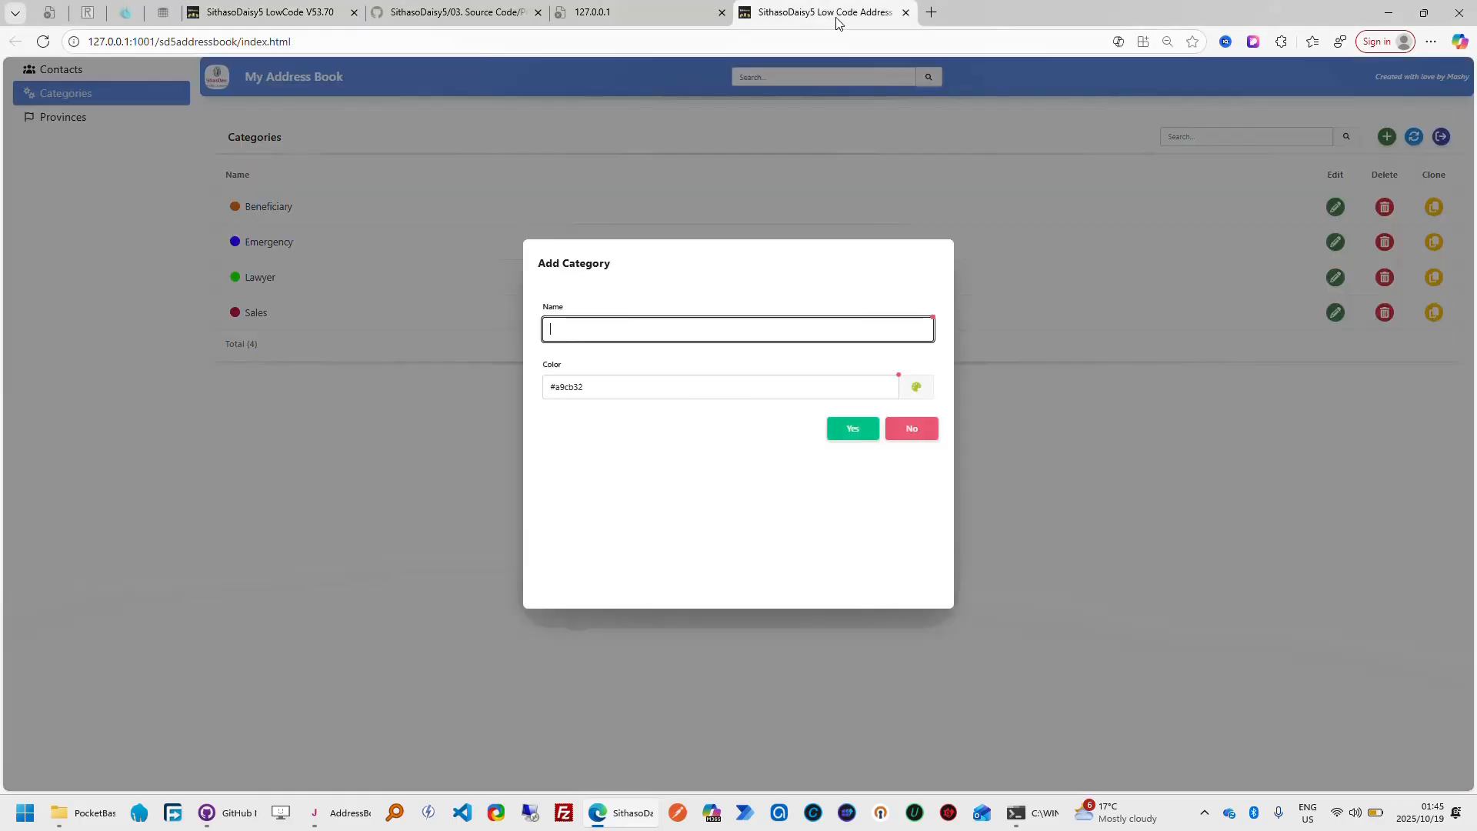
click(924, 439)
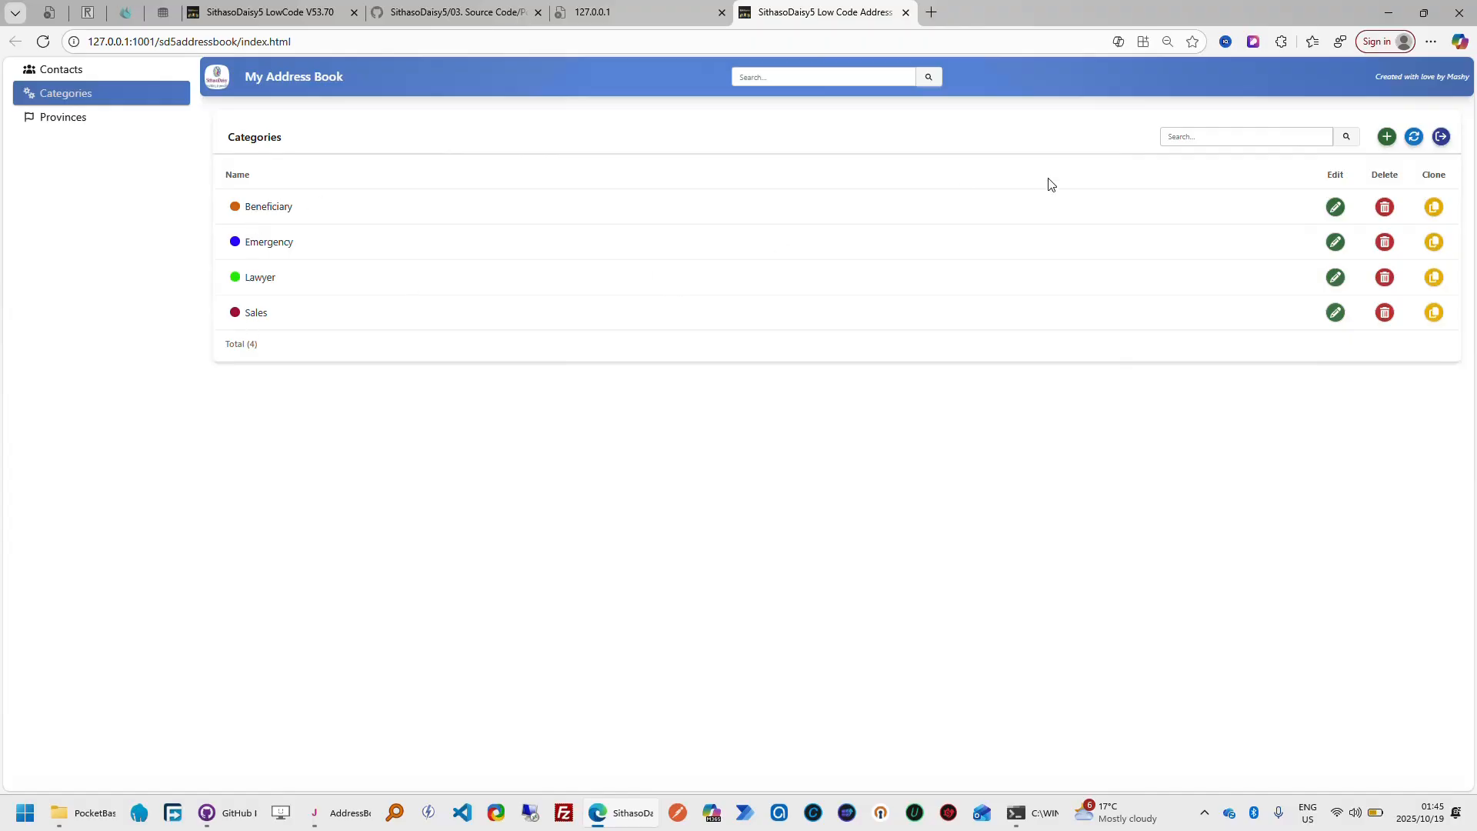
click(1391, 139)
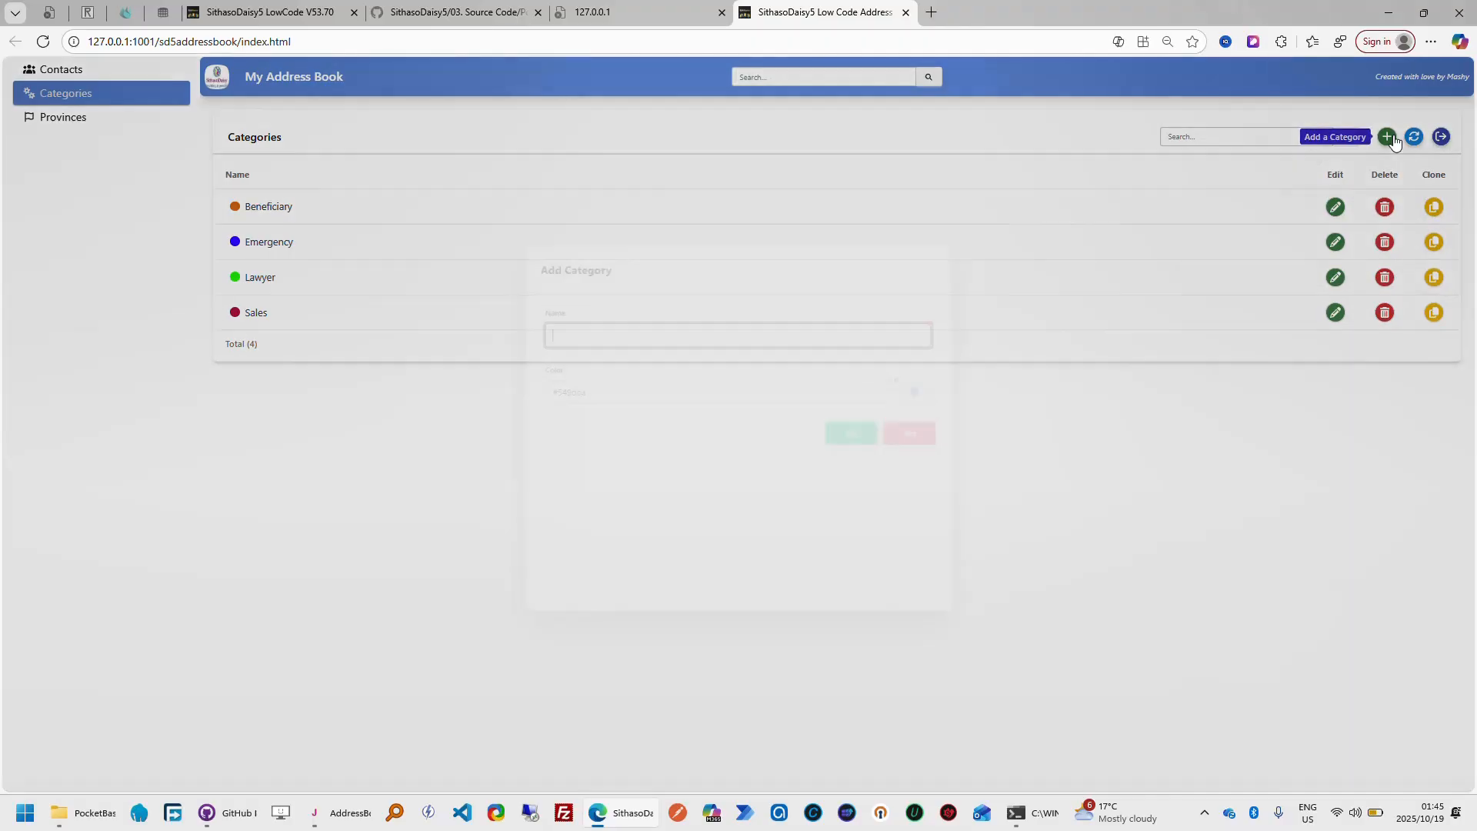
text(Bene)
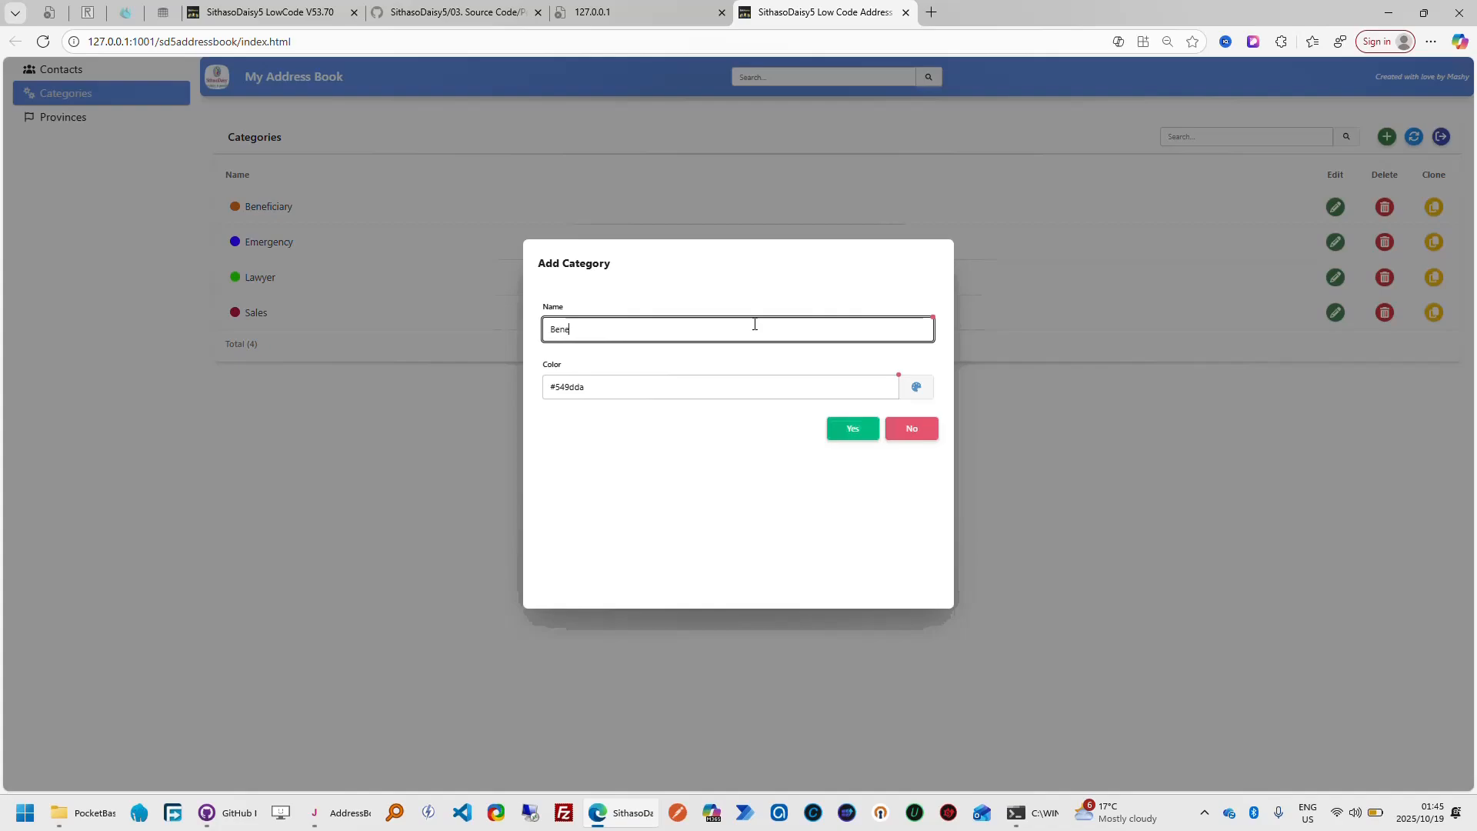
text(ficiary)
key(Tab)
click(916, 386)
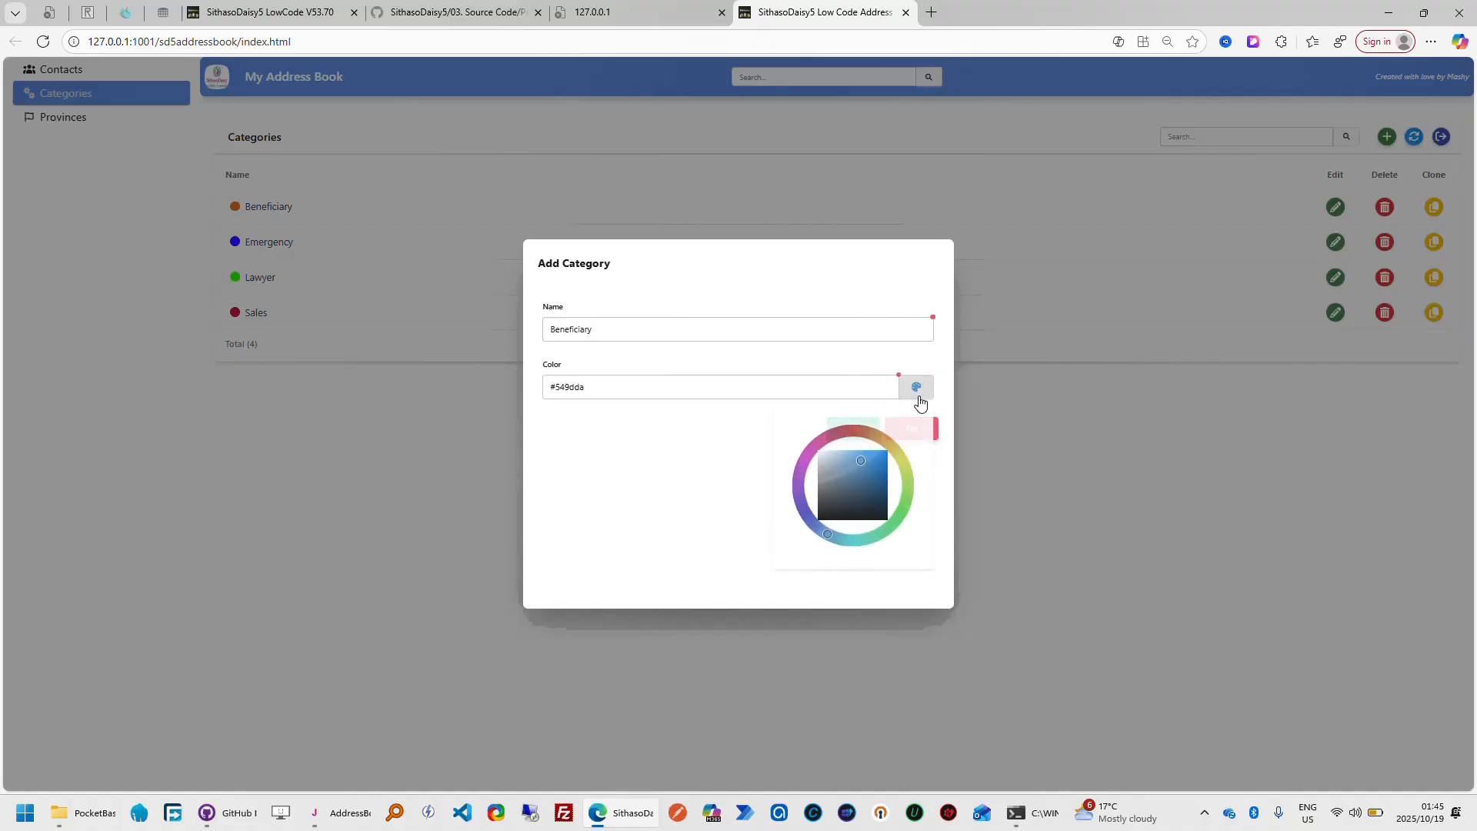
click(875, 486)
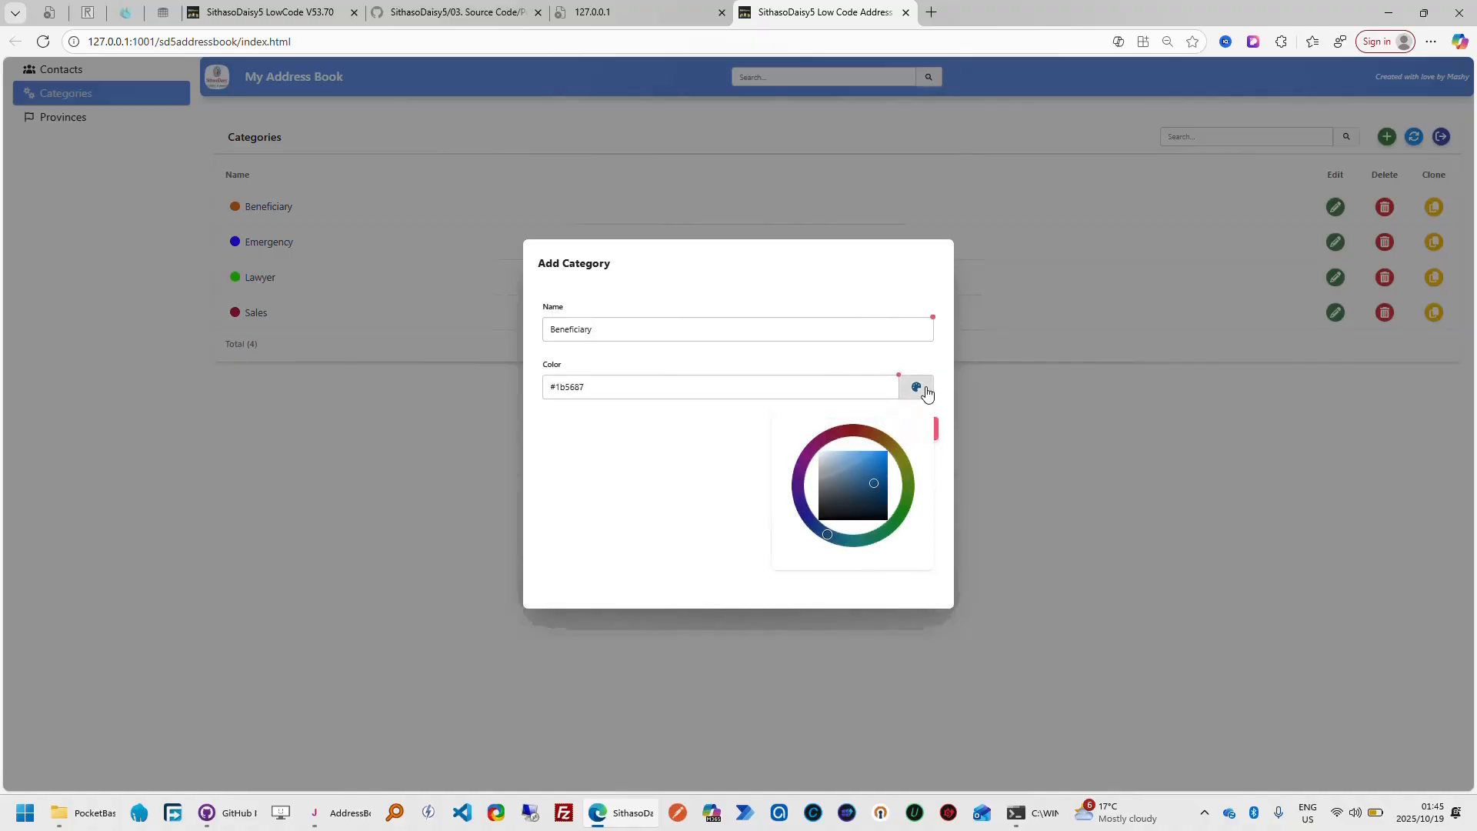
click(916, 387)
Try to save the duplicate Beneficiary category, then cancel the Add Category dialog
click(846, 431)
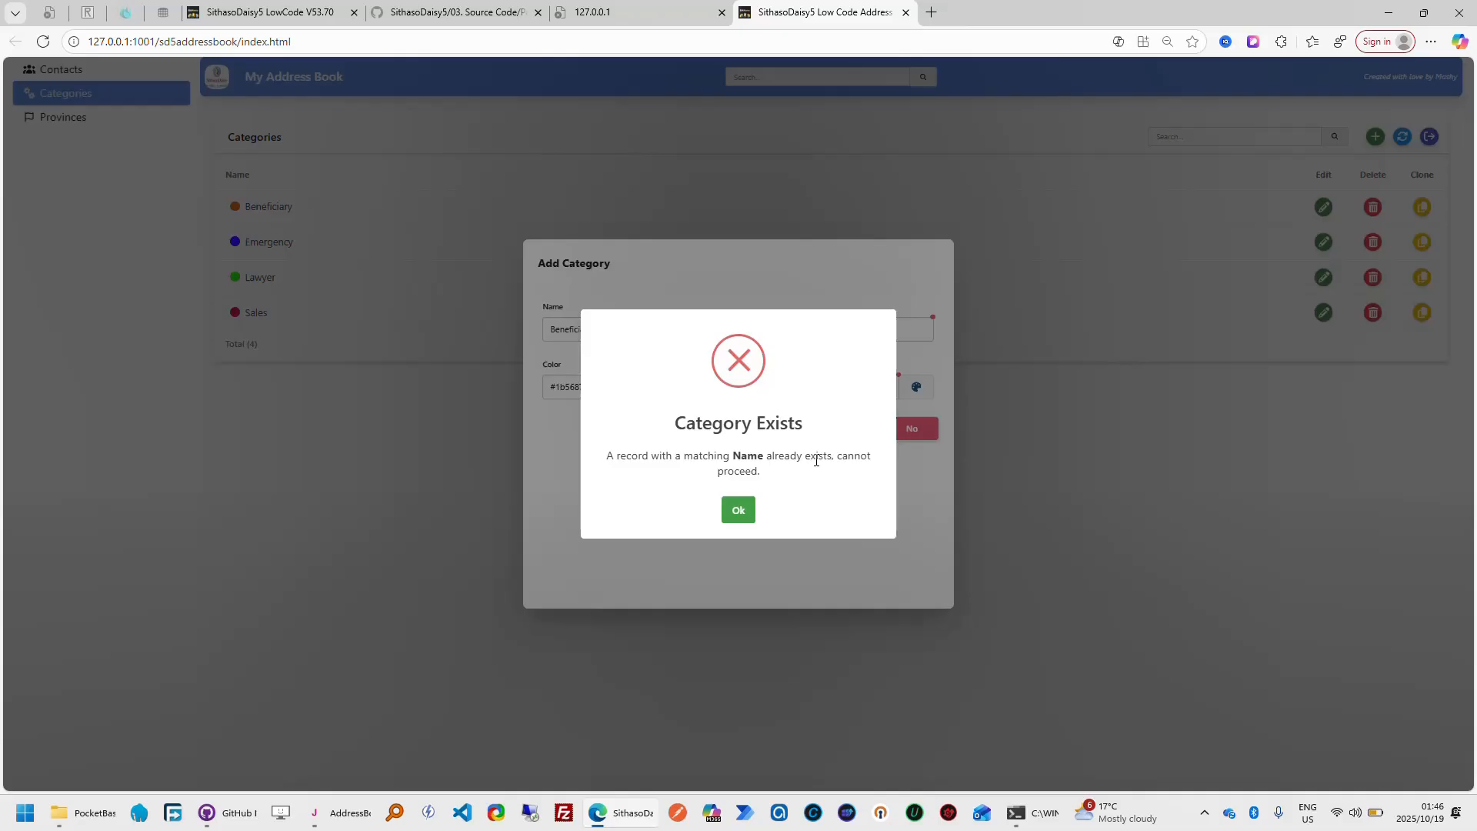
click(739, 513)
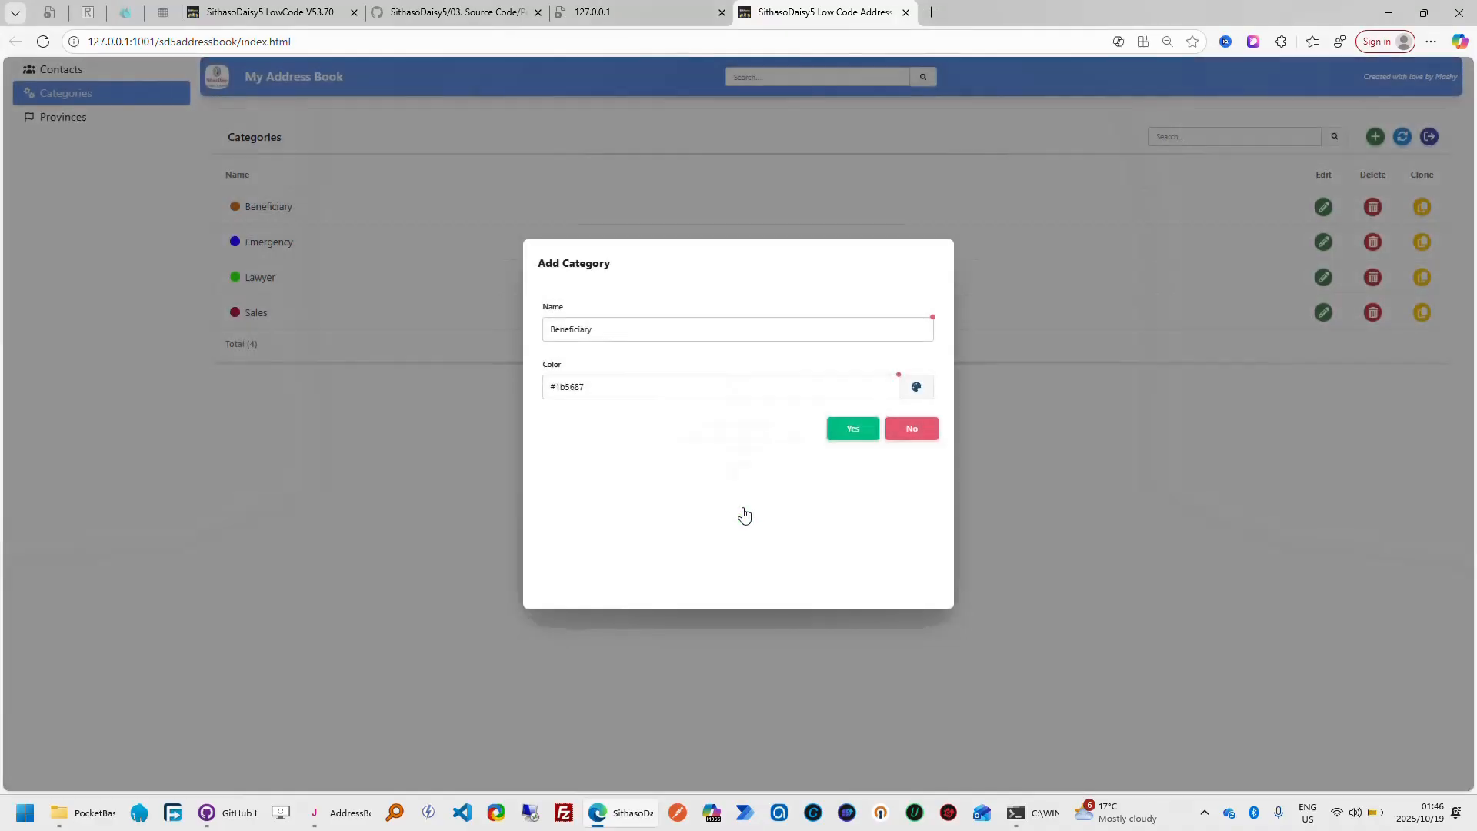
click(913, 432)
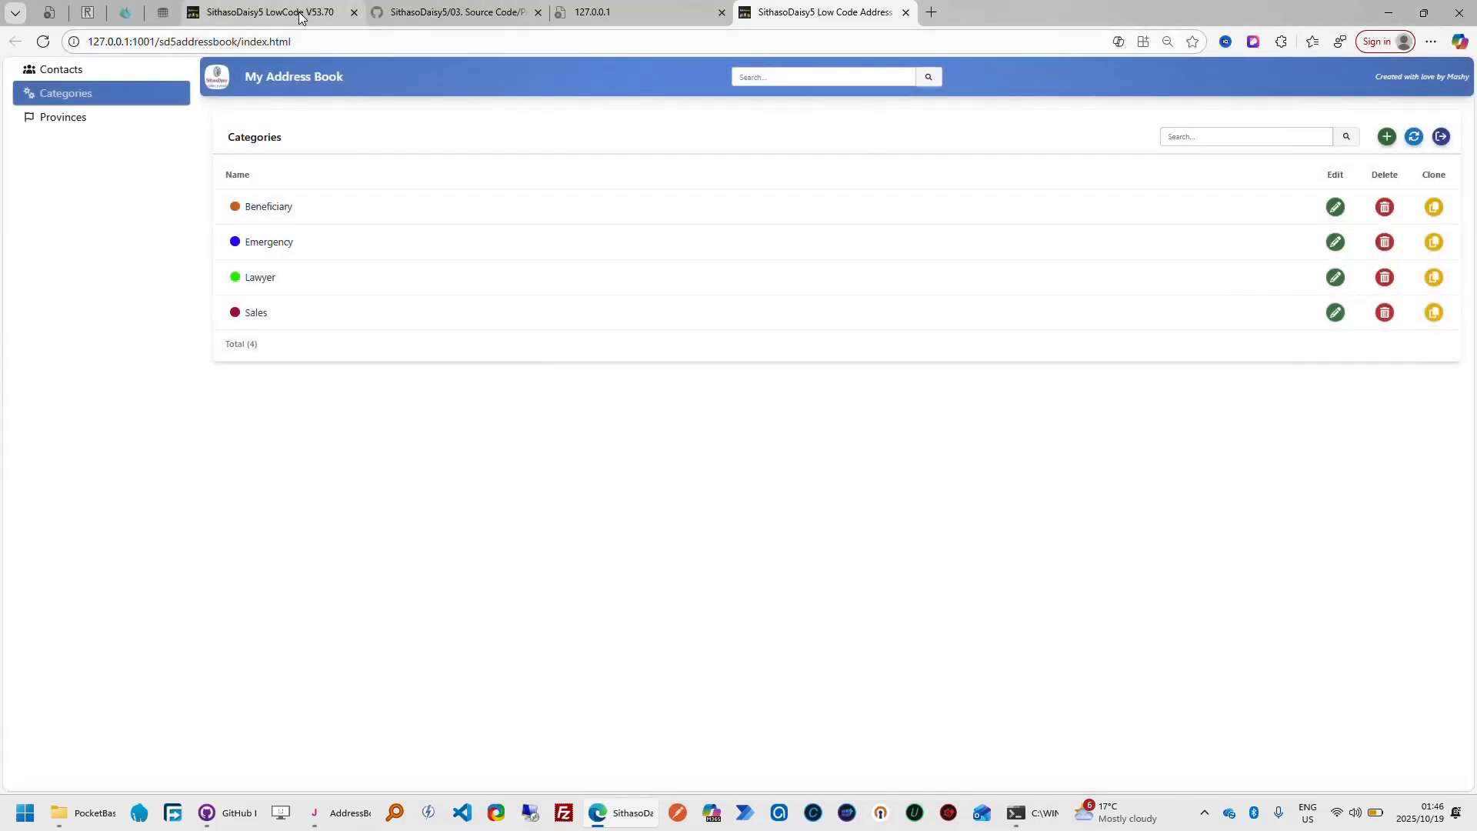
Return to the designer, finish the ColumnVisible tour explanation, and preview the Categories design to examine its color badges and names
click(300, 15)
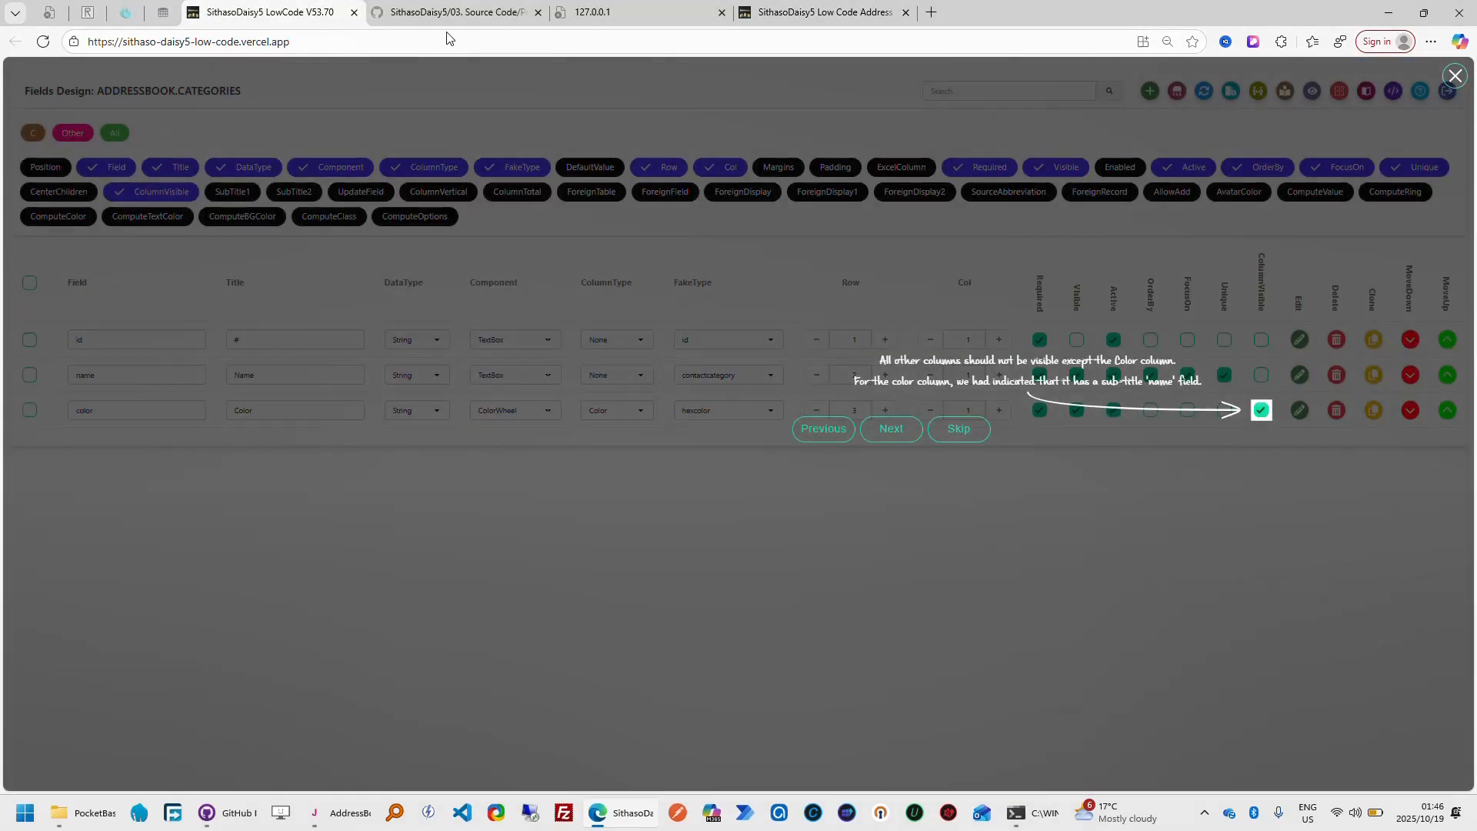
click(888, 430)
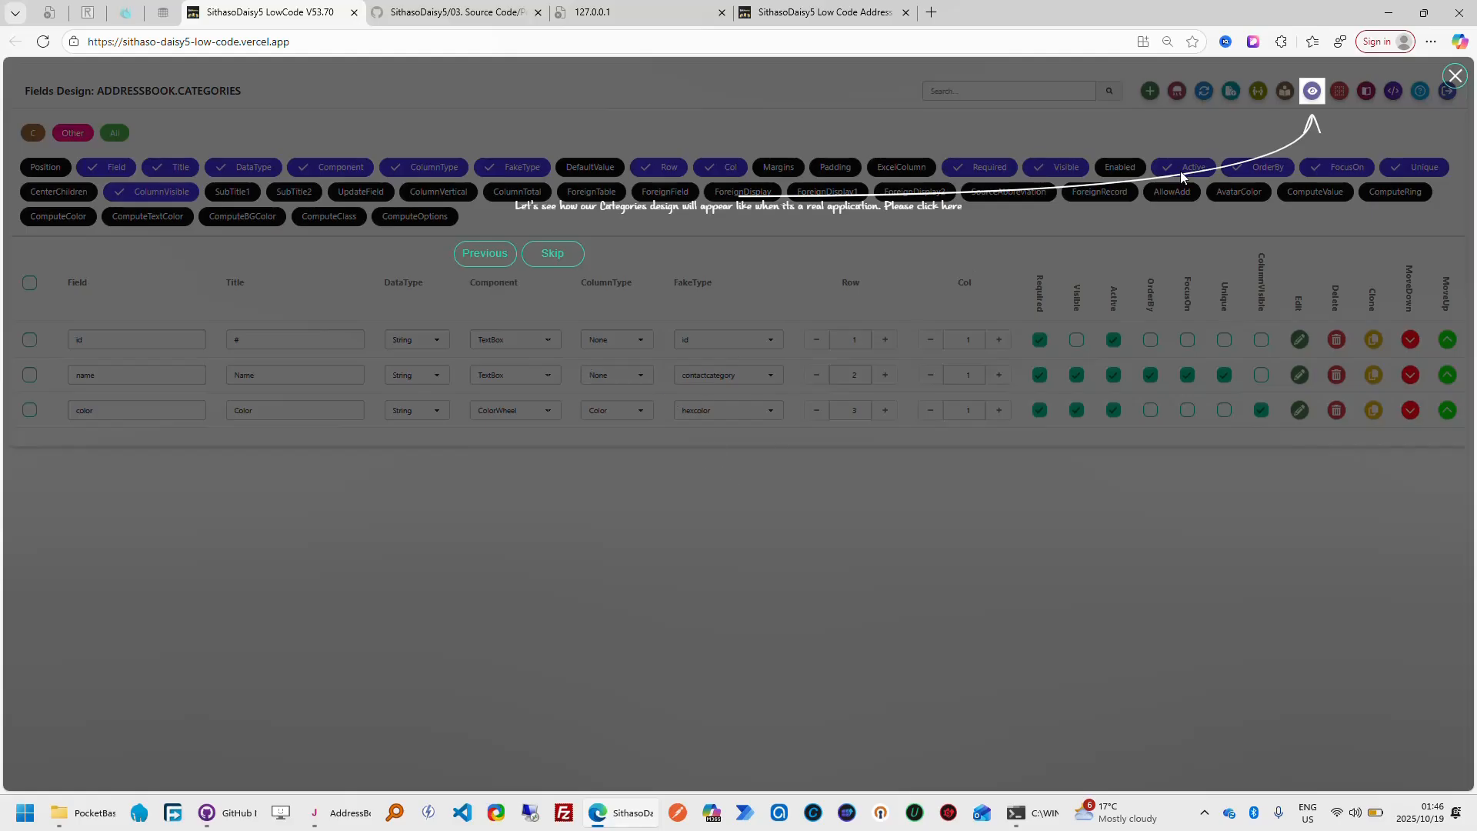
click(1312, 92)
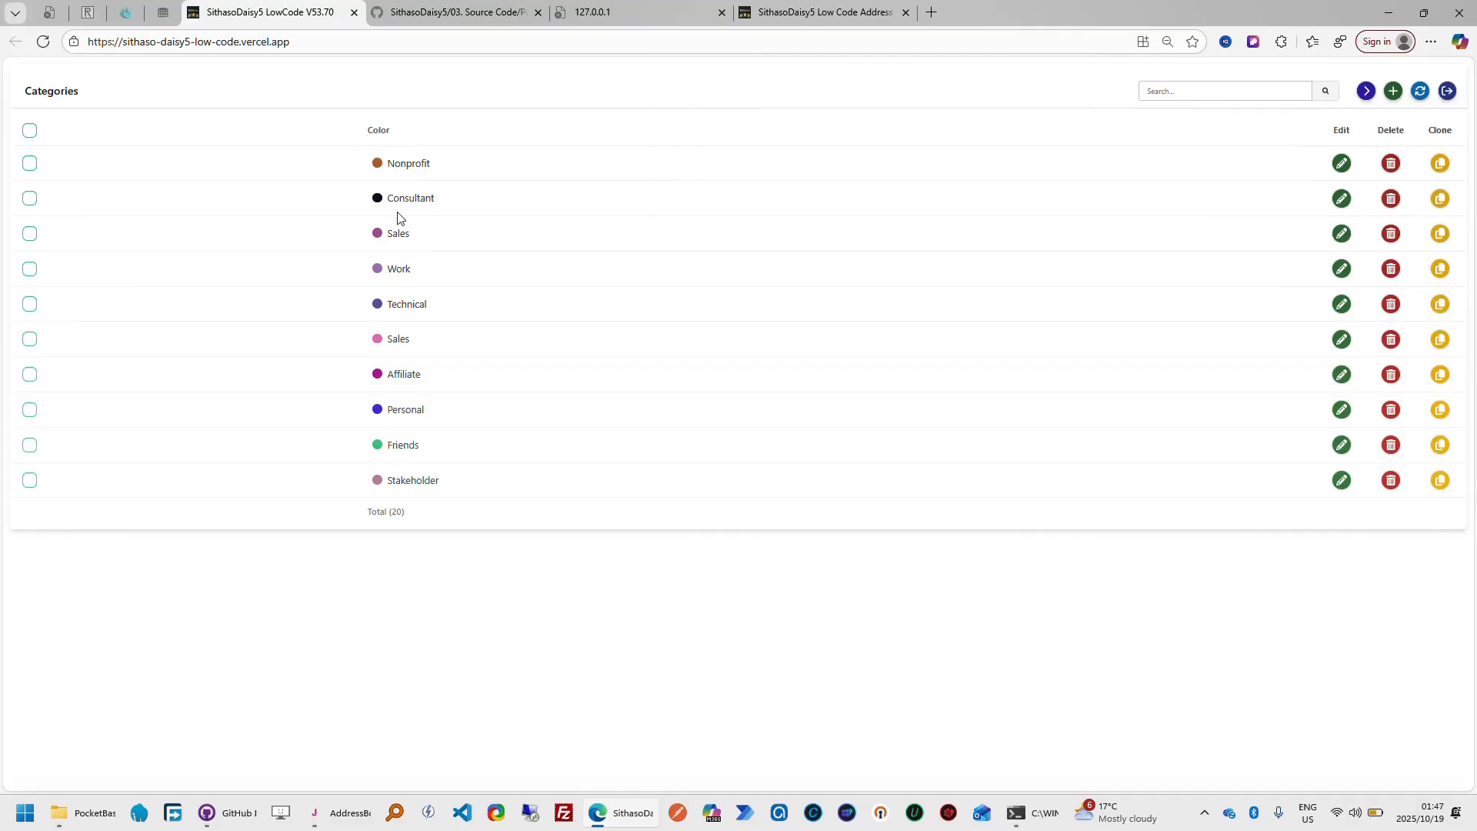
double_click(413, 167)
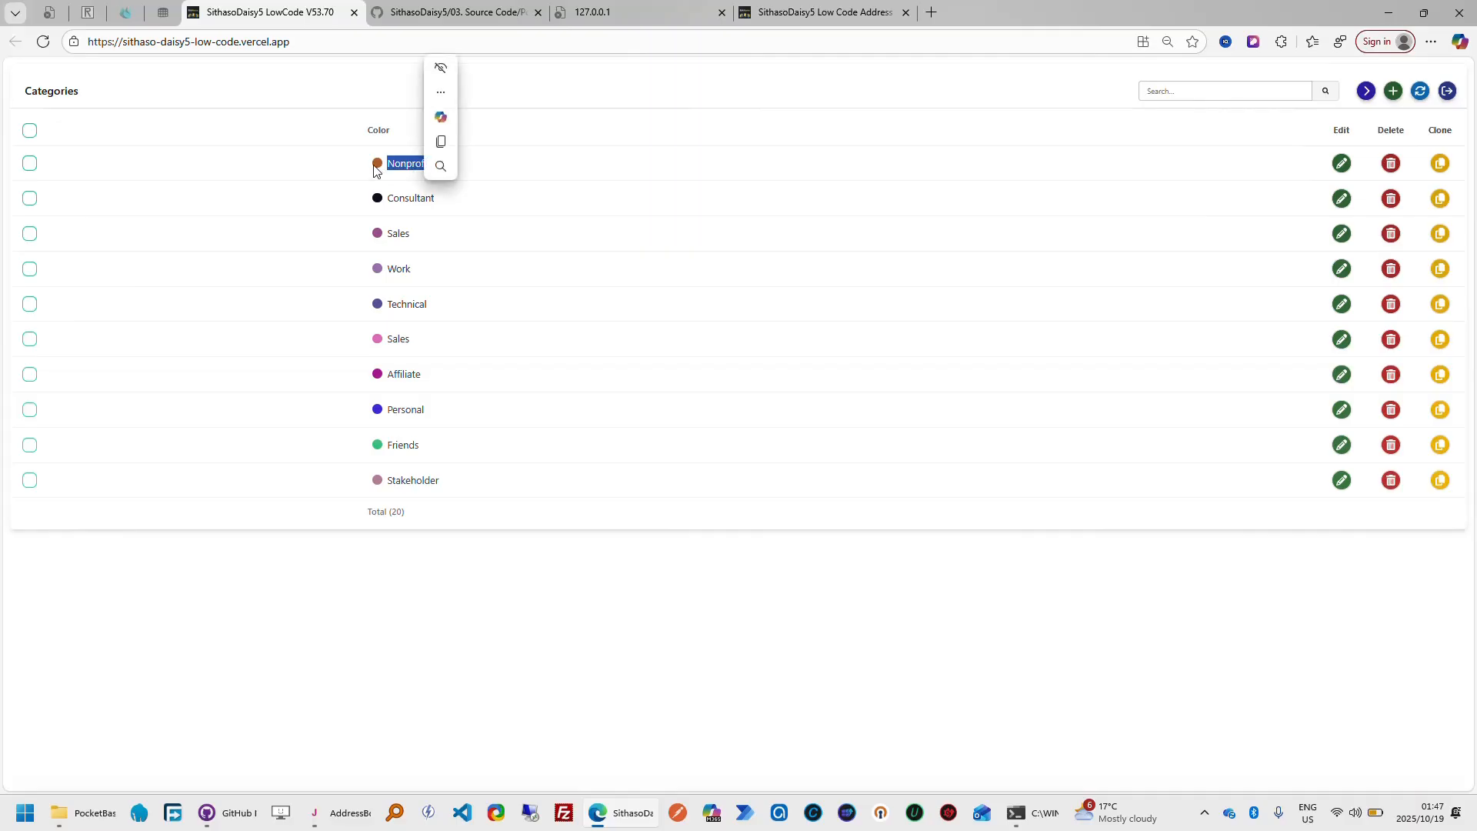
click(1088, 230)
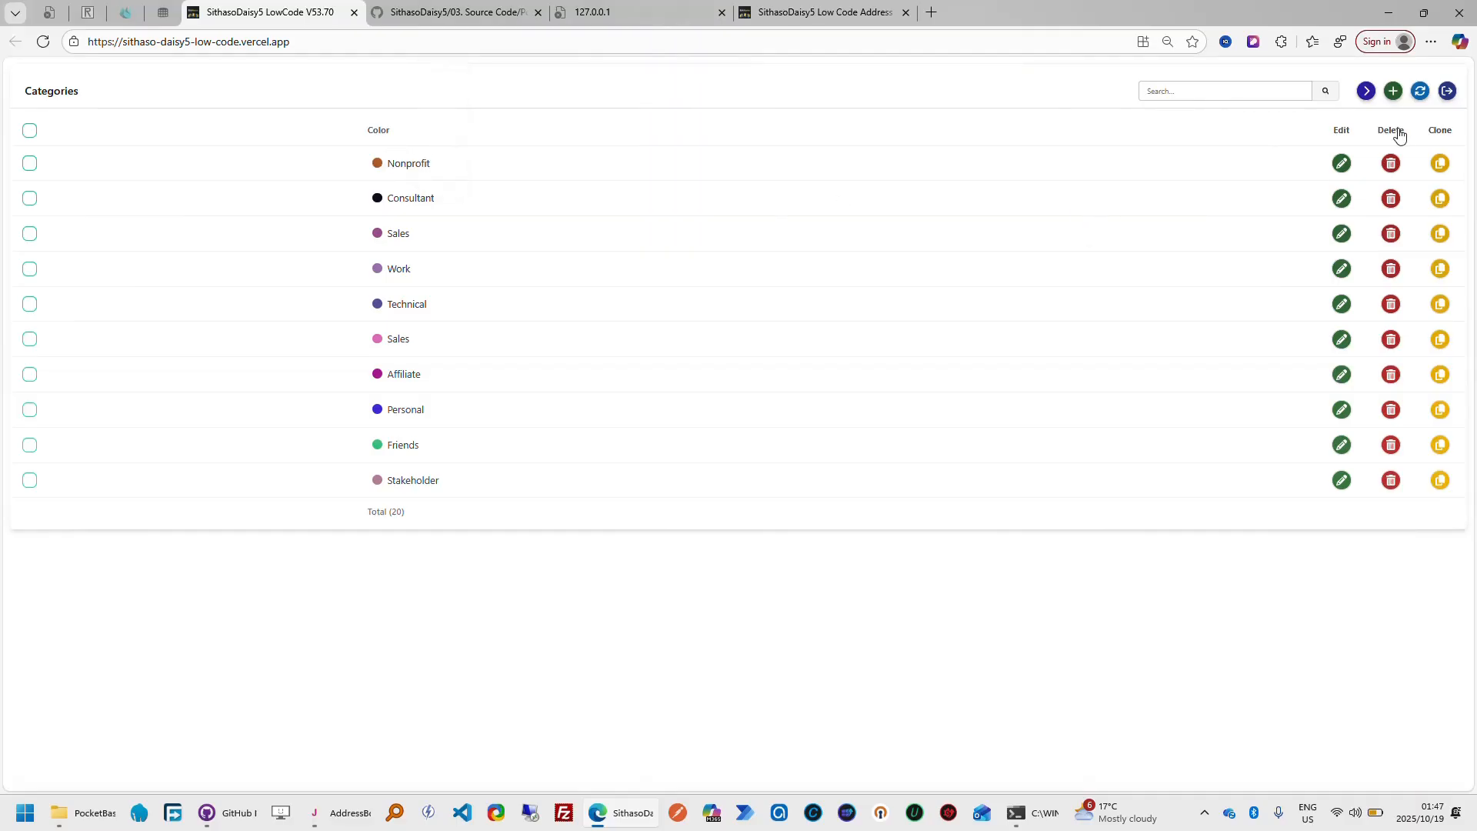
Open the preview's Add Category form, examine the name field and color wheel, and cancel the form
click(1393, 92)
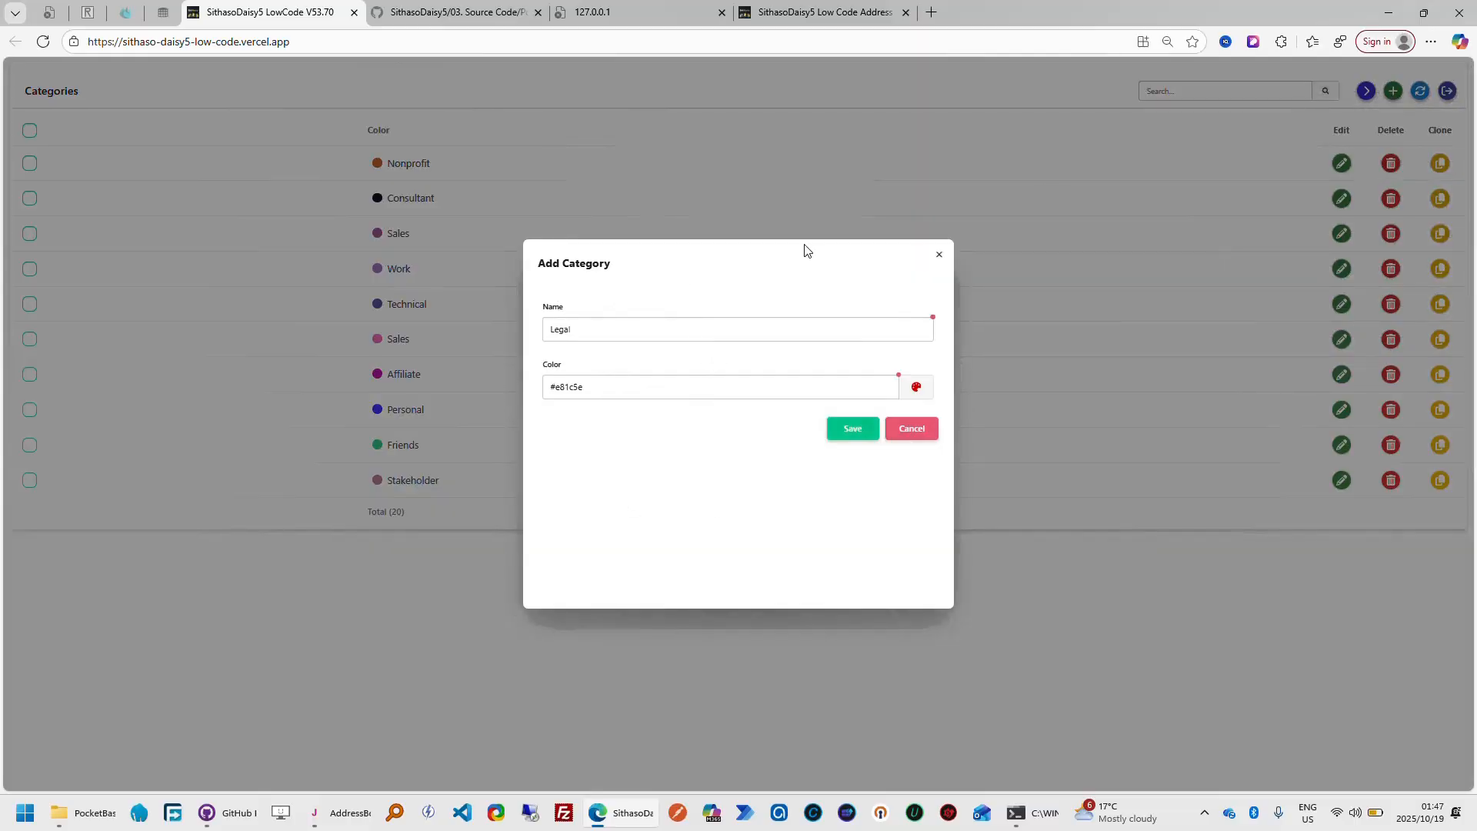
click(642, 329)
click(644, 383)
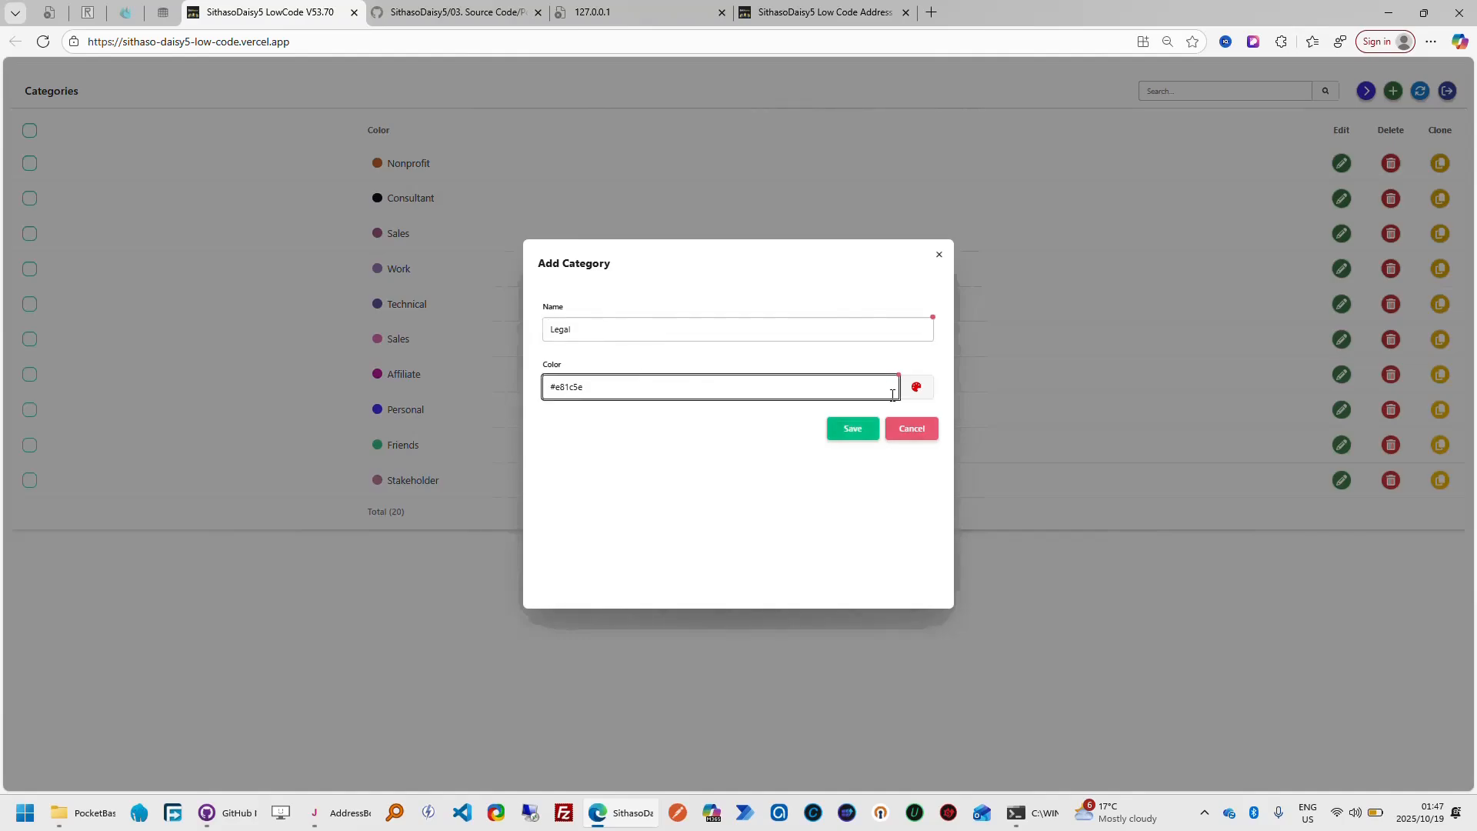
click(916, 391)
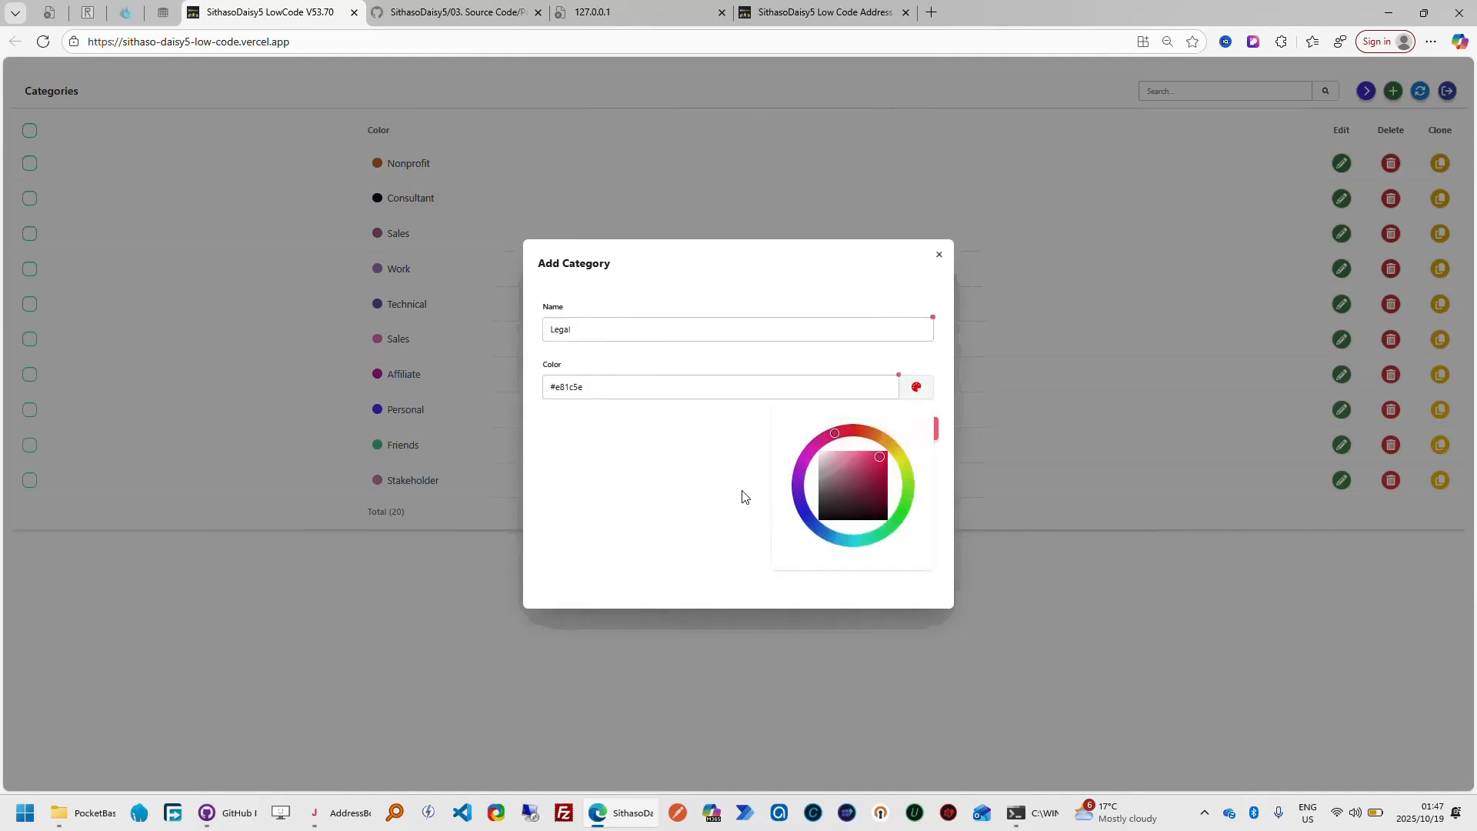
click(916, 388)
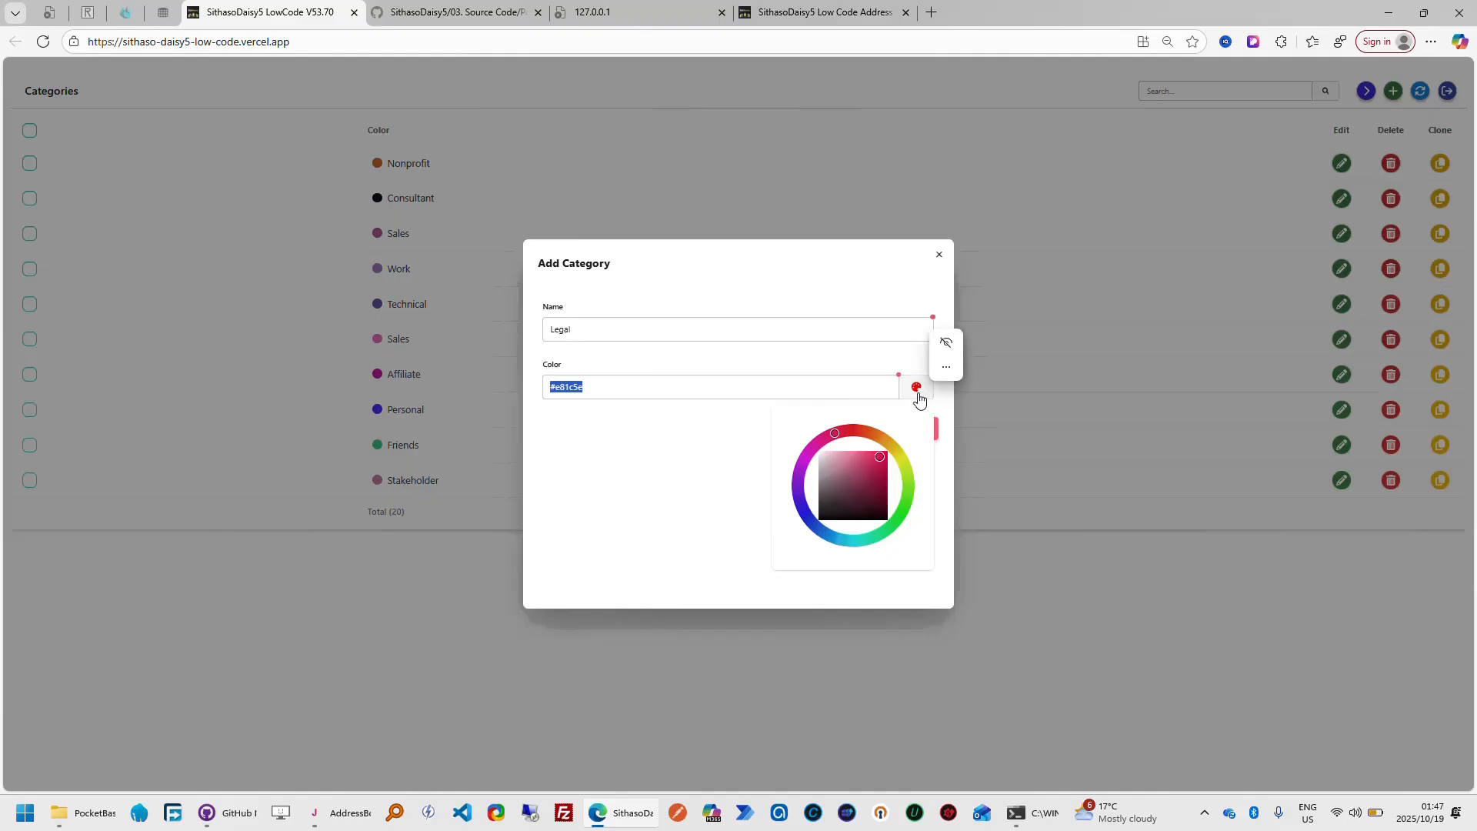
click(916, 389)
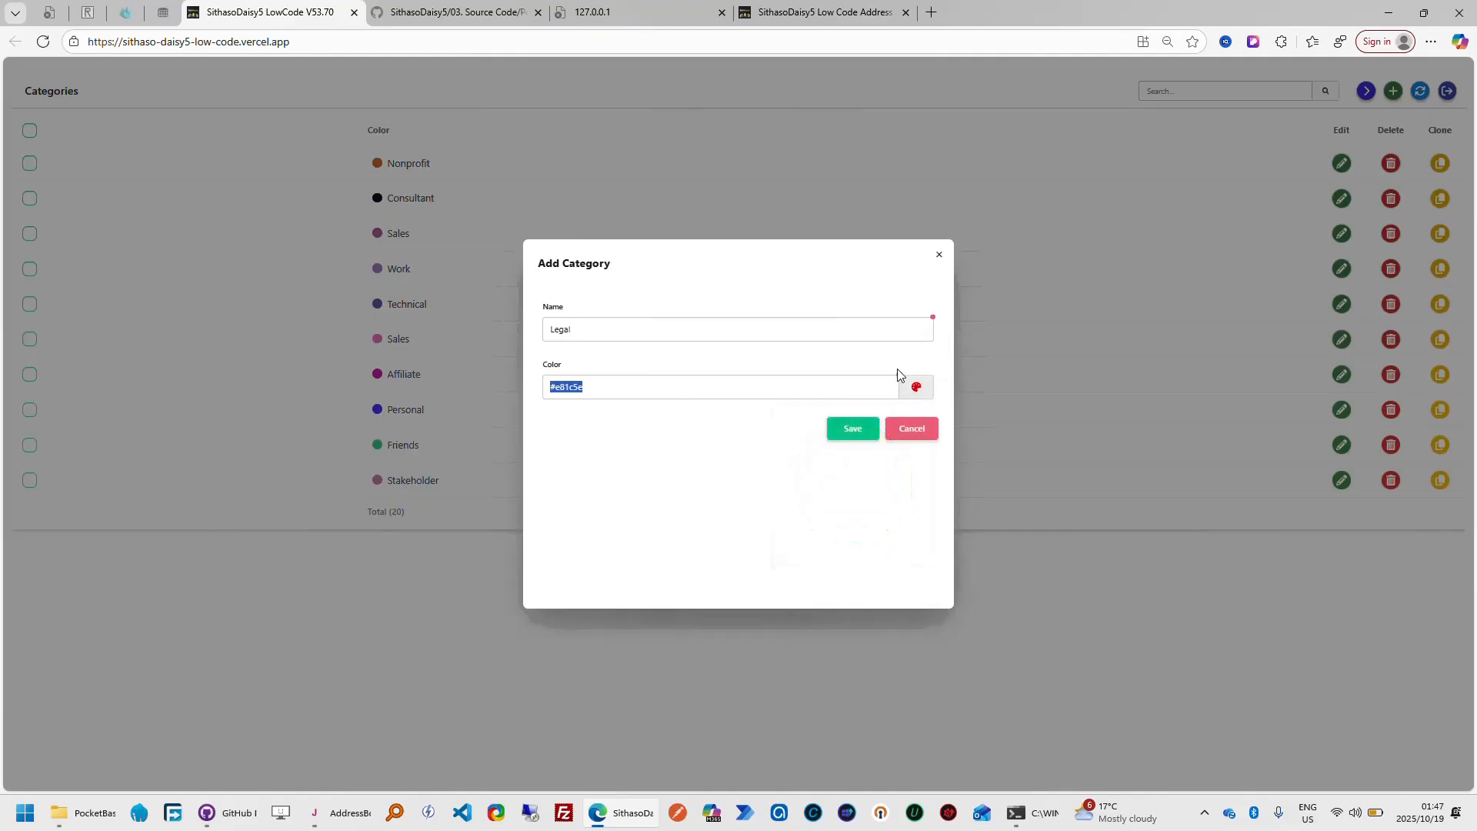
click(923, 438)
Compare the preview with the finished address book app's Categories list, looking at the Lawyer row, and return to the preview
click(854, 14)
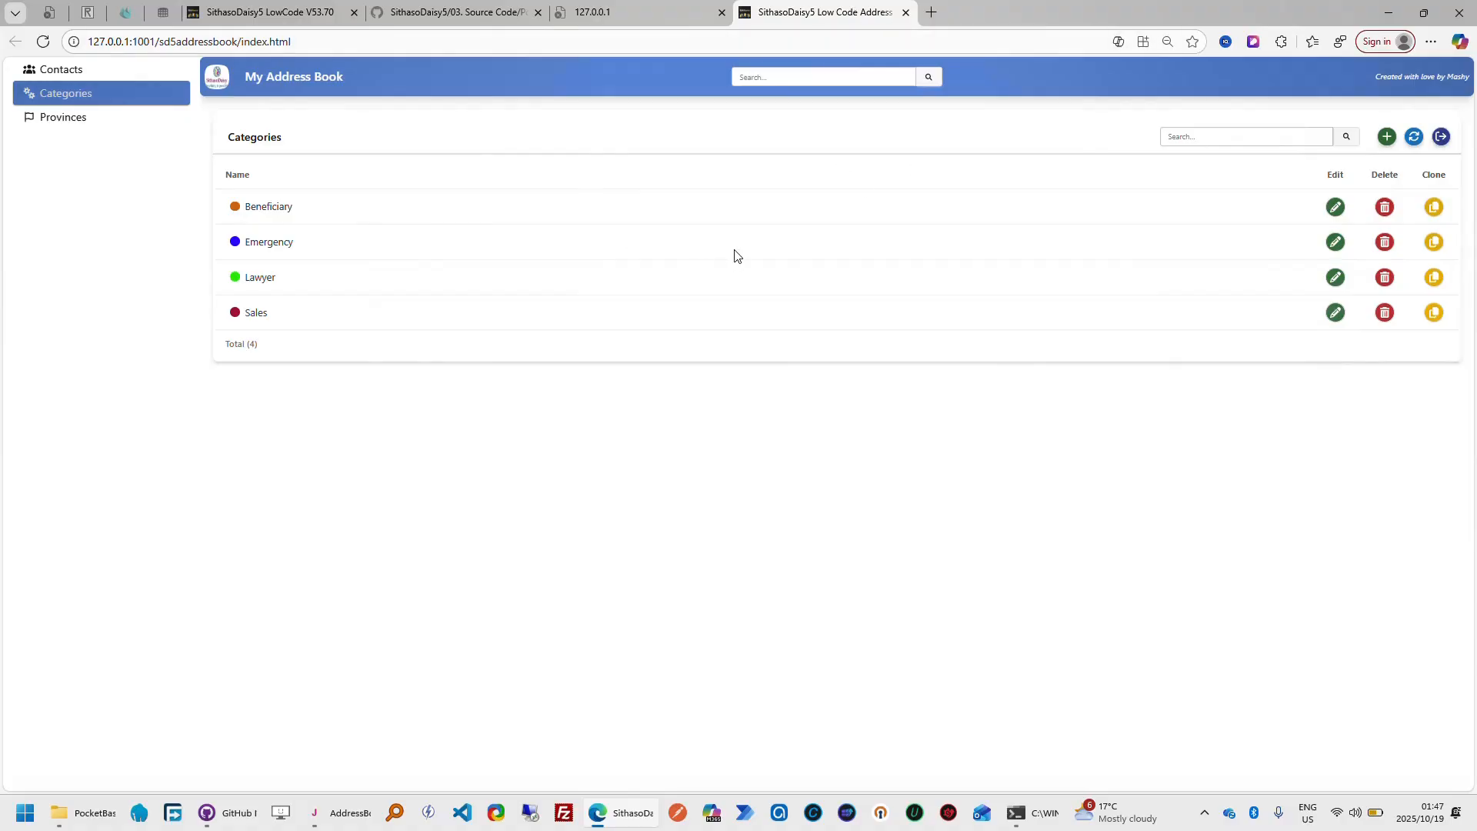
double_click(659, 287)
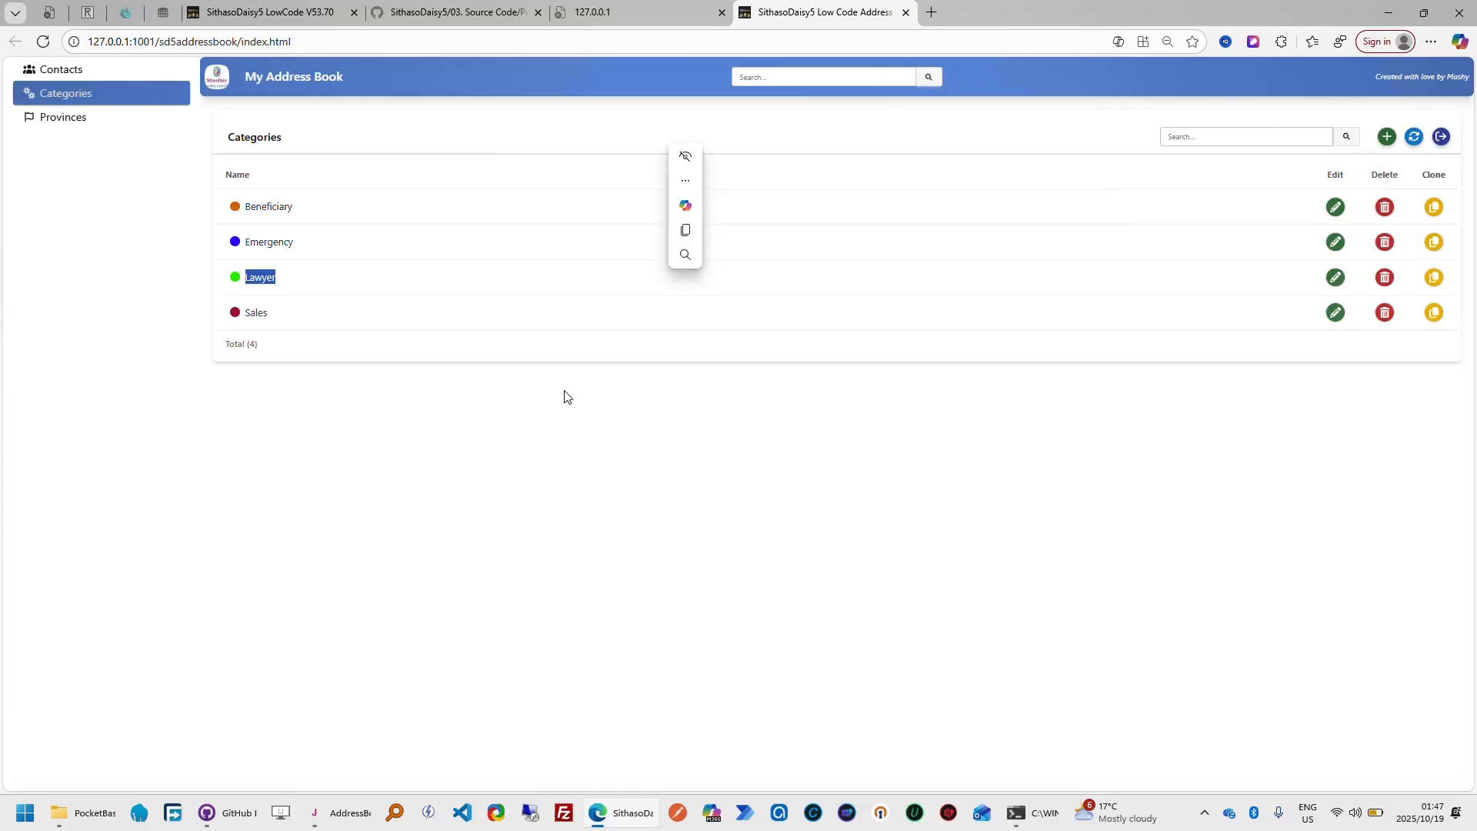
click(318, 21)
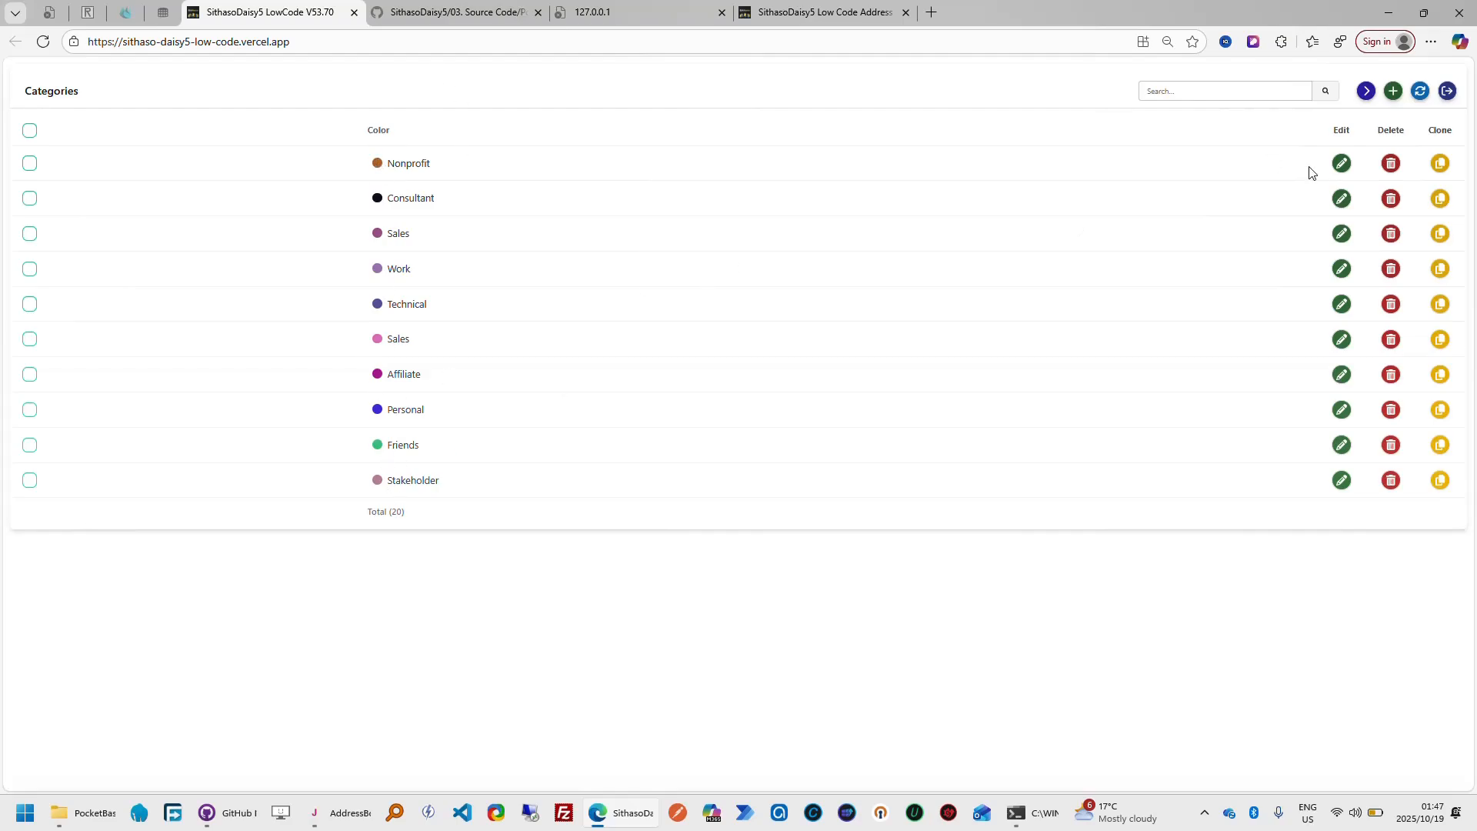
Check the edit form of the Nonprofit category and a new Add Category form in the preview, cancelling both
click(1341, 162)
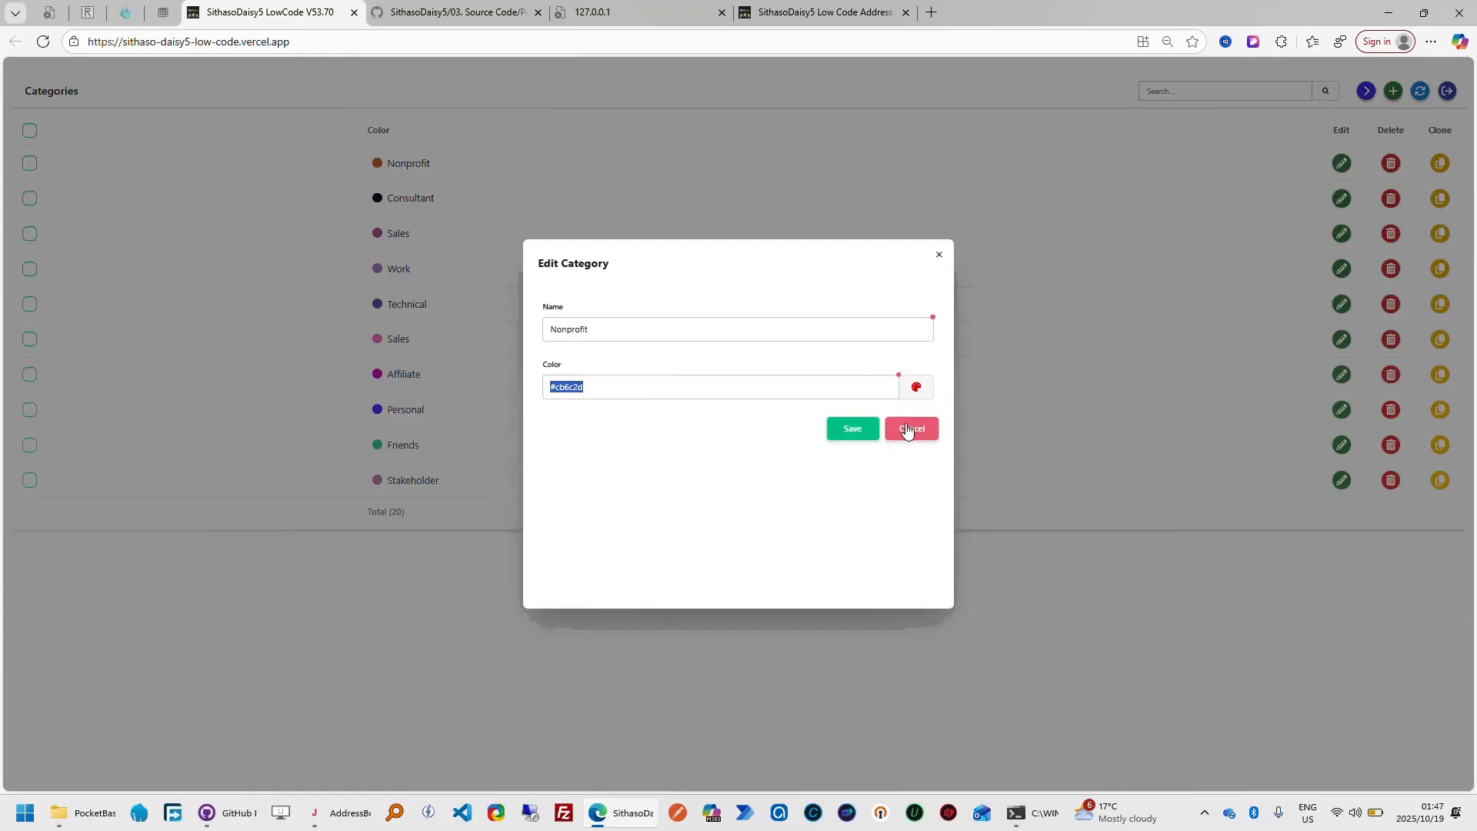
click(917, 435)
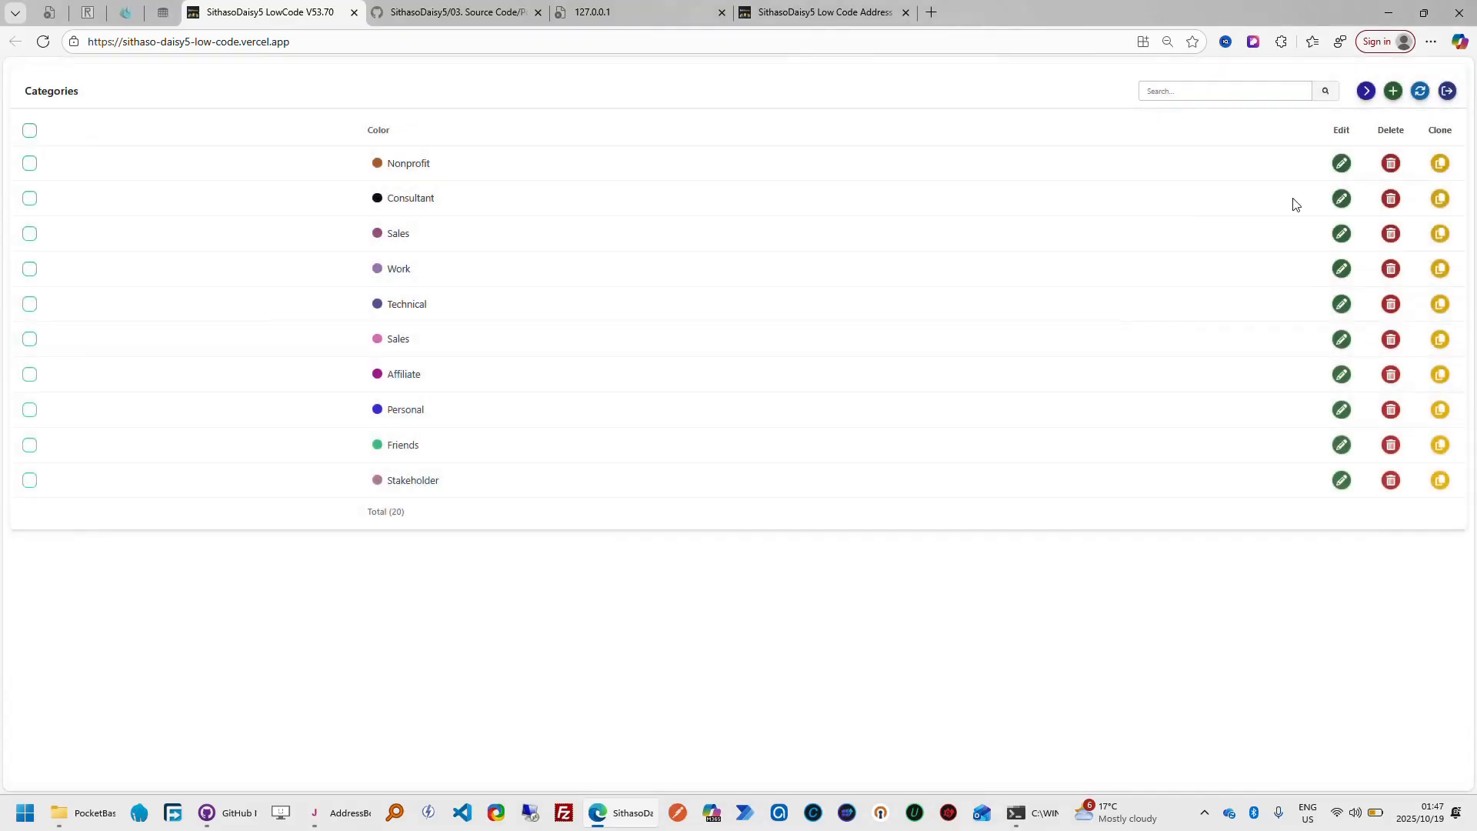
click(1393, 91)
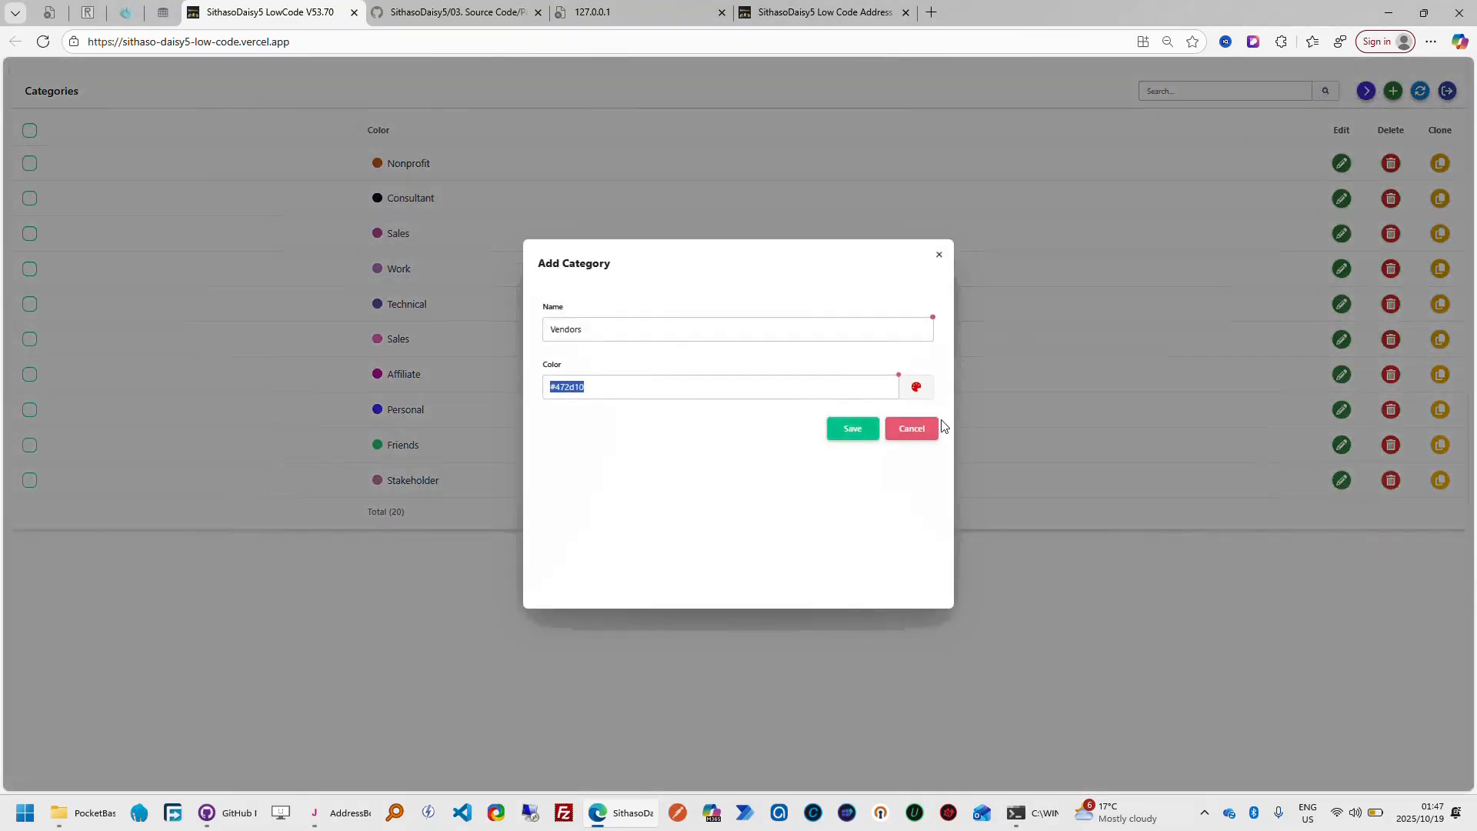
click(924, 437)
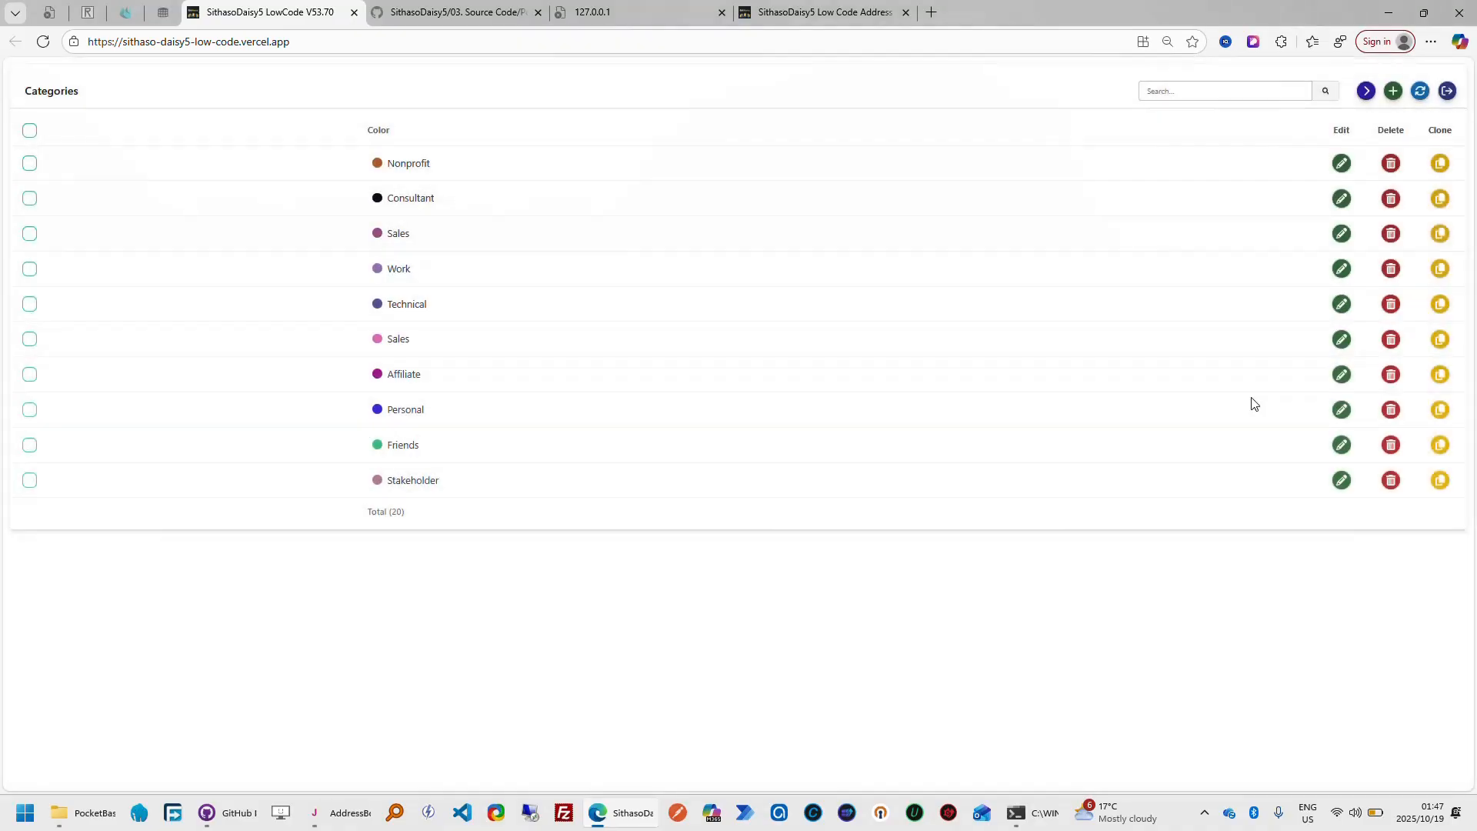
Try the delete action on the Technical category, decline the confirmation, and look at the finished app's Categories list
click(1390, 305)
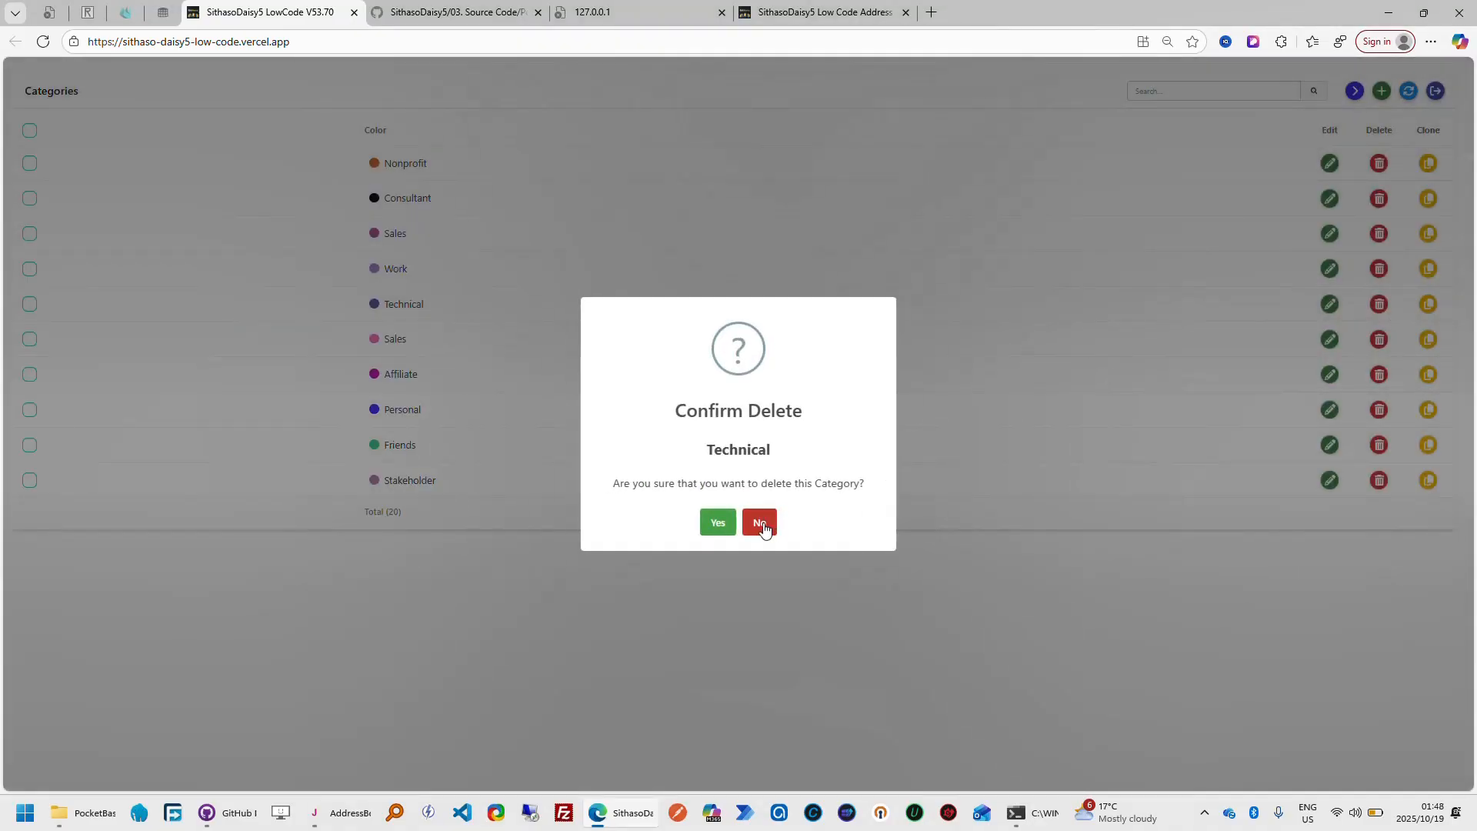
click(761, 525)
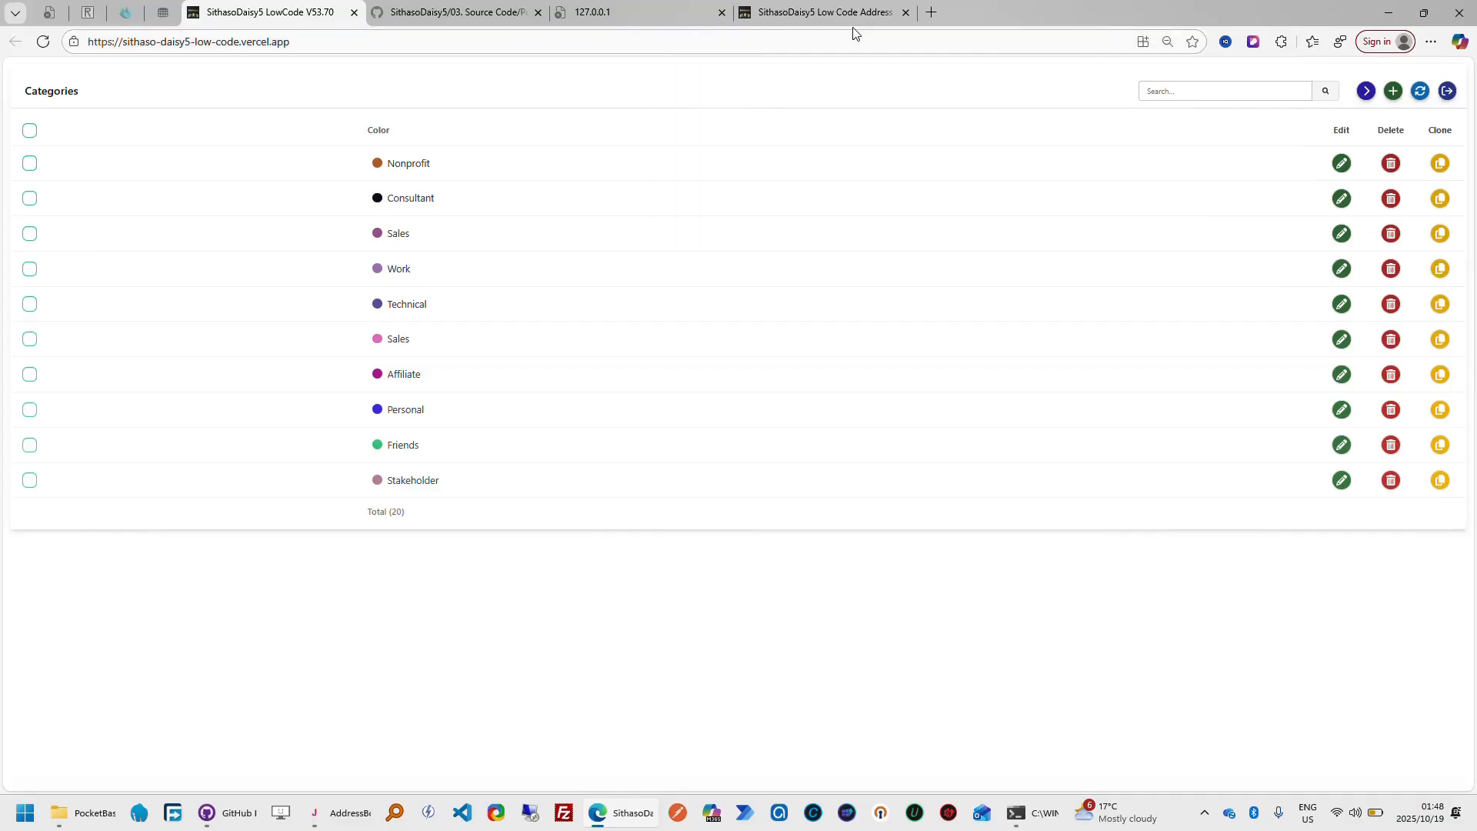
click(846, 14)
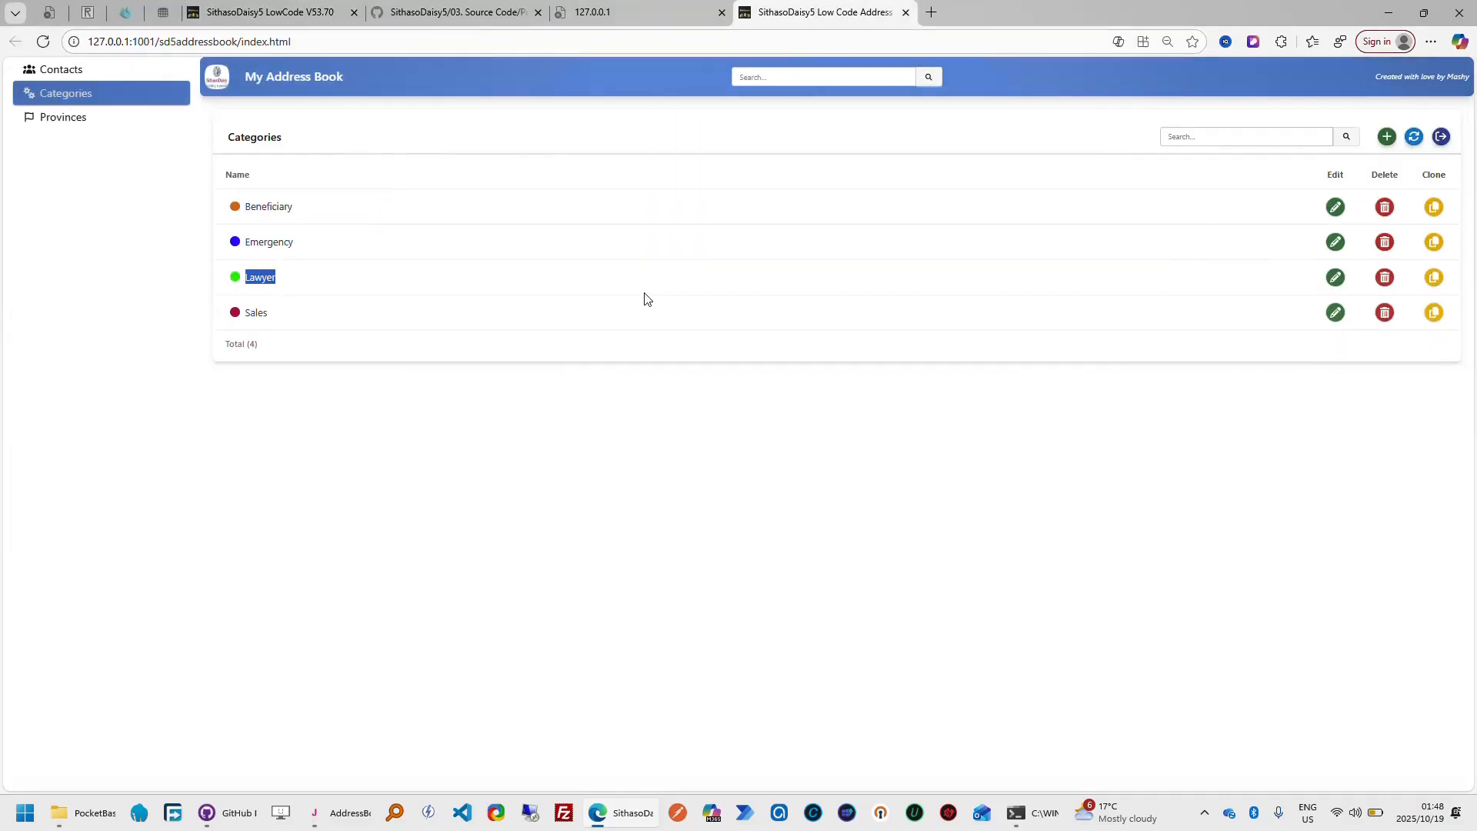
Return to the Categories preview and page forward and back through the sample records
click(312, 14)
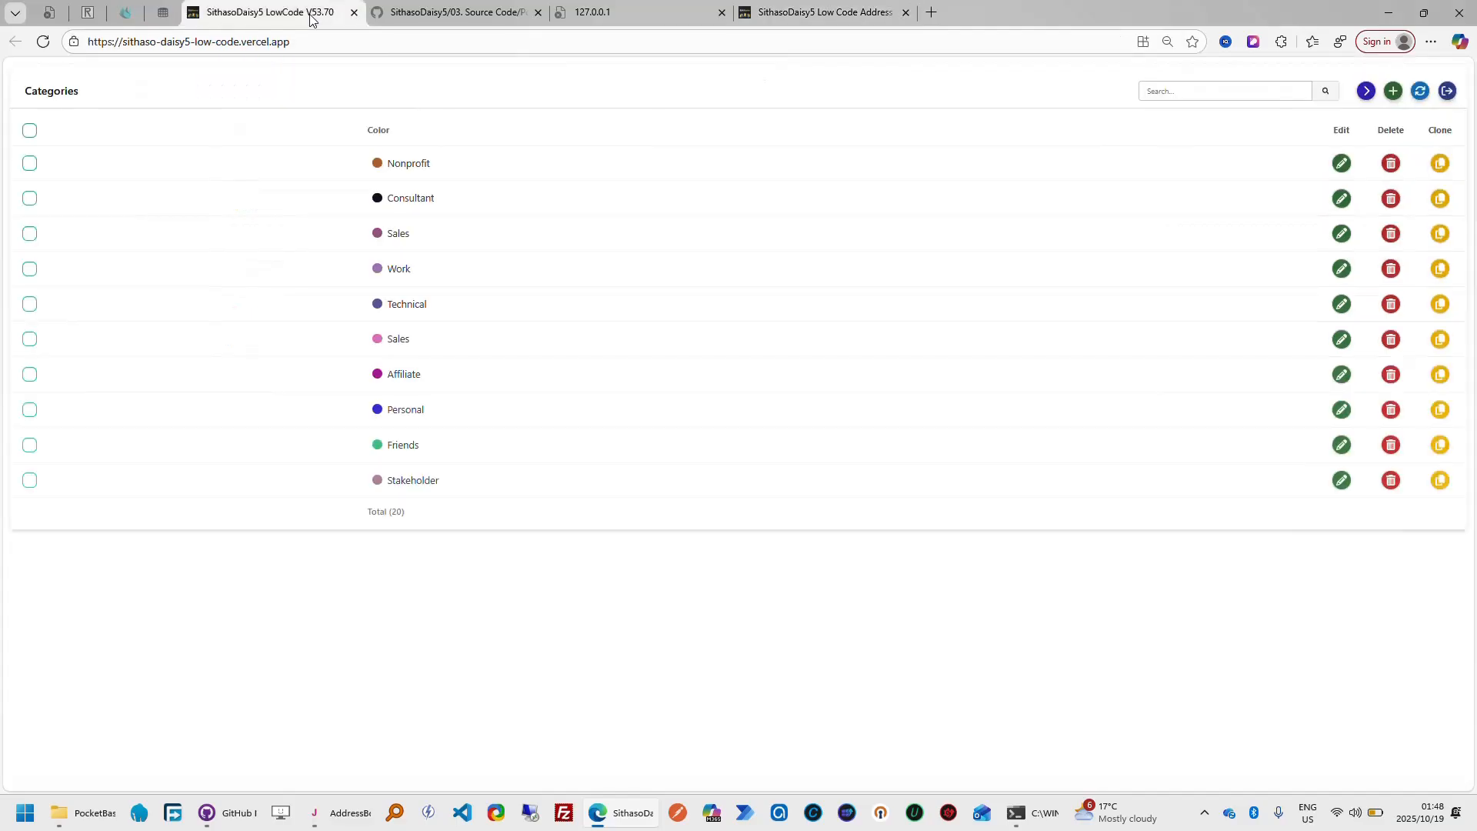
click(1366, 93)
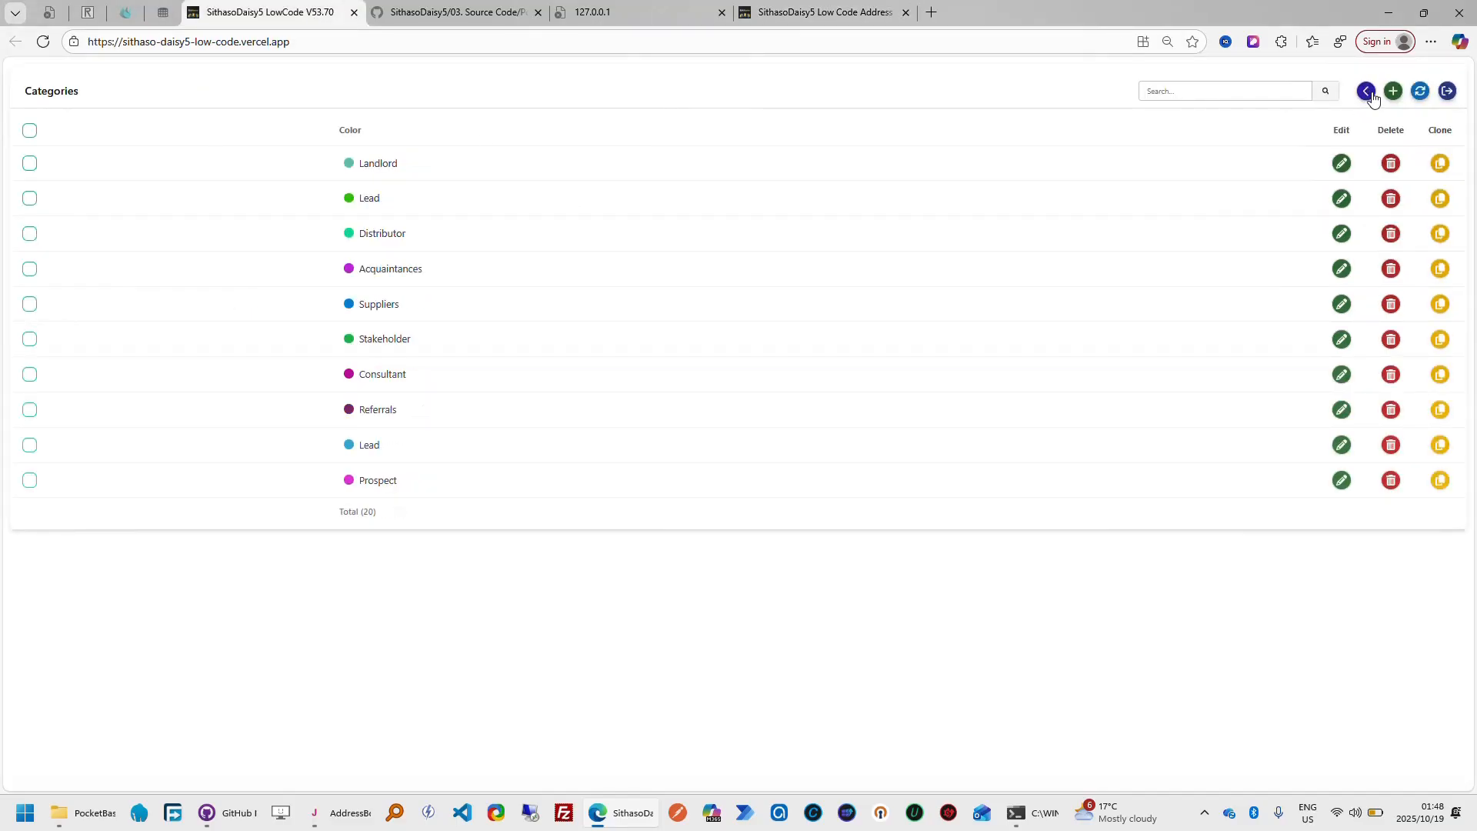
click(1367, 92)
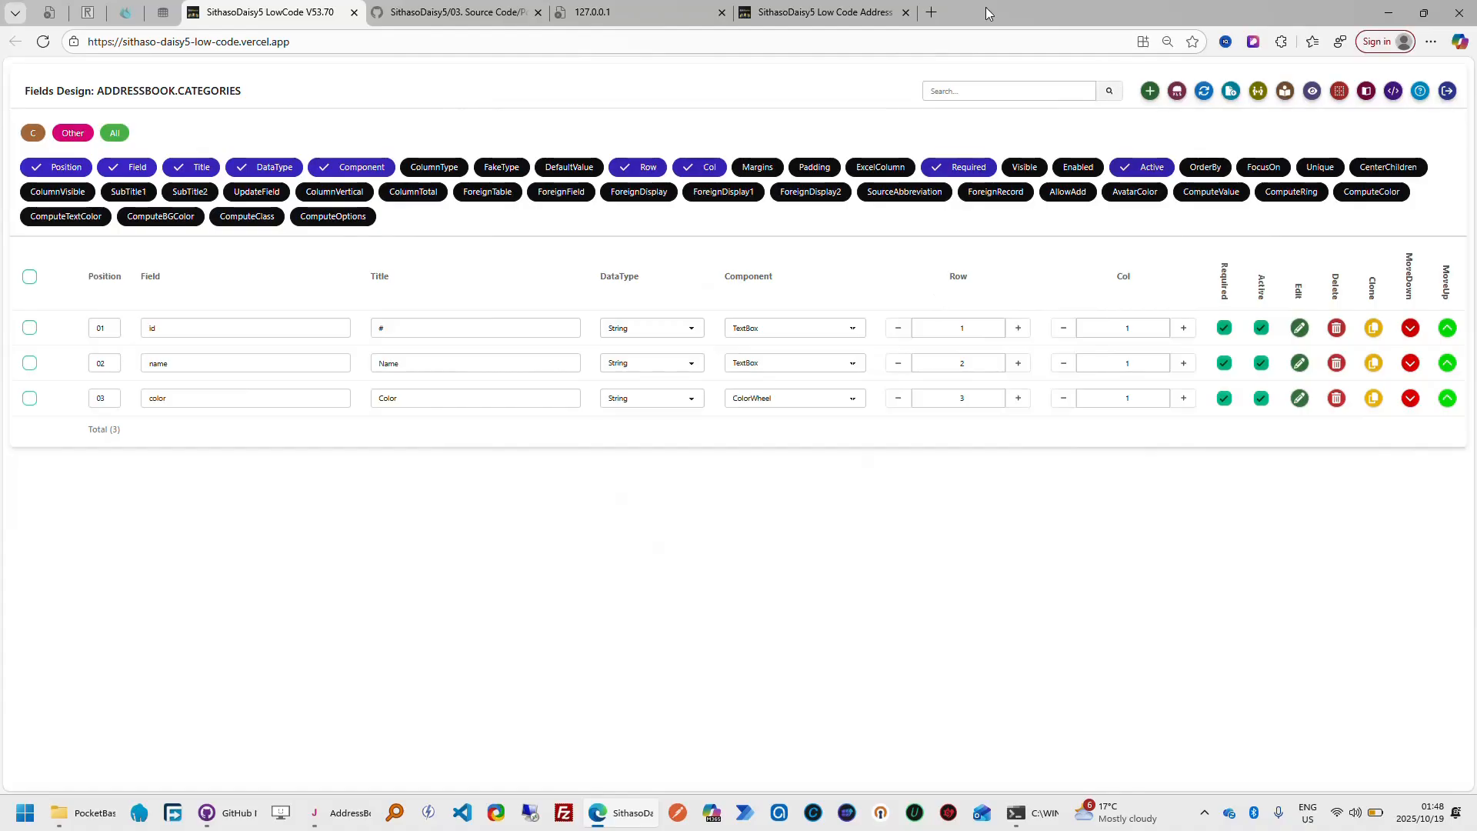
click(852, 13)
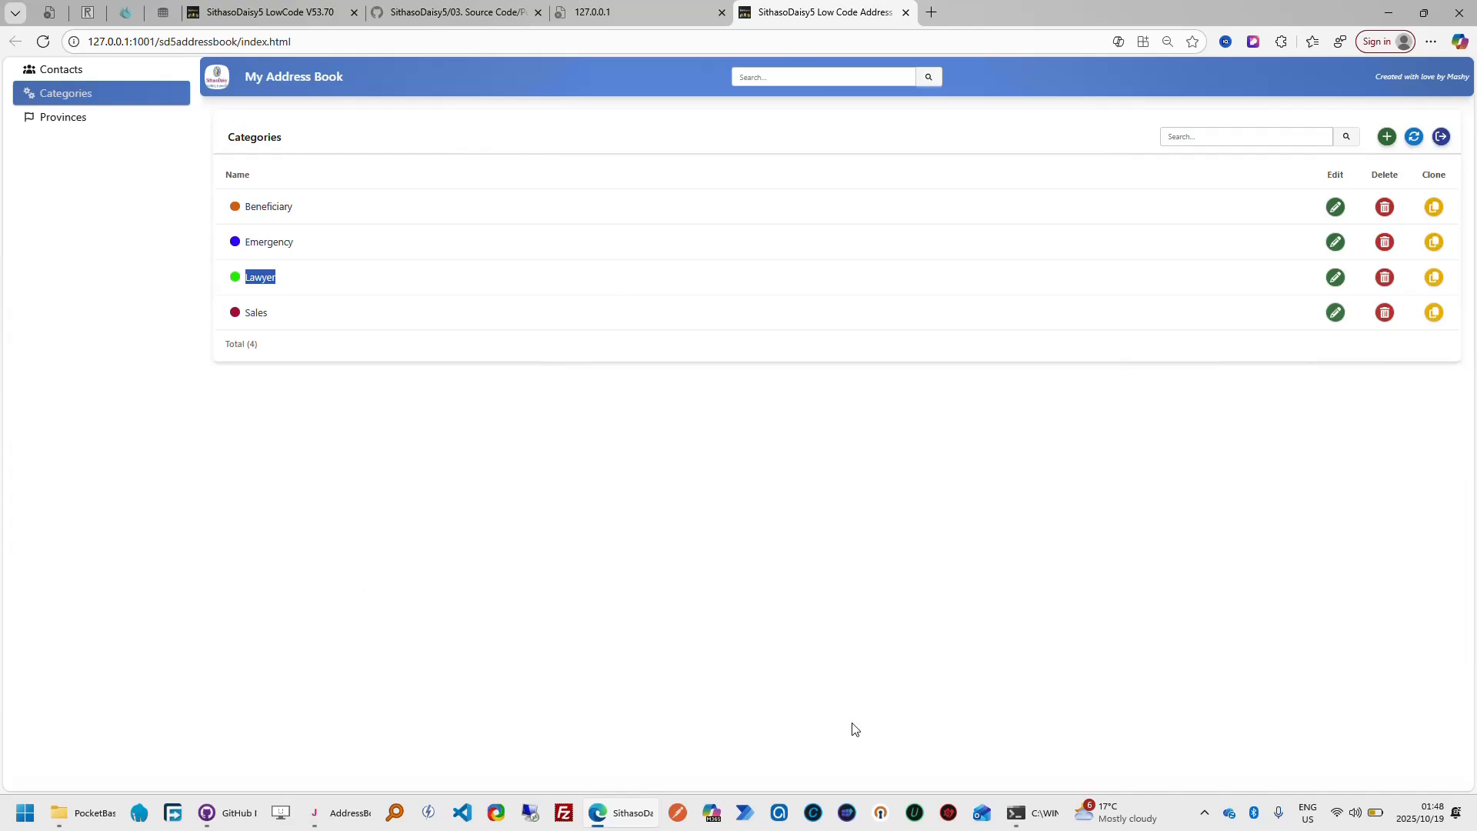
click(1015, 812)
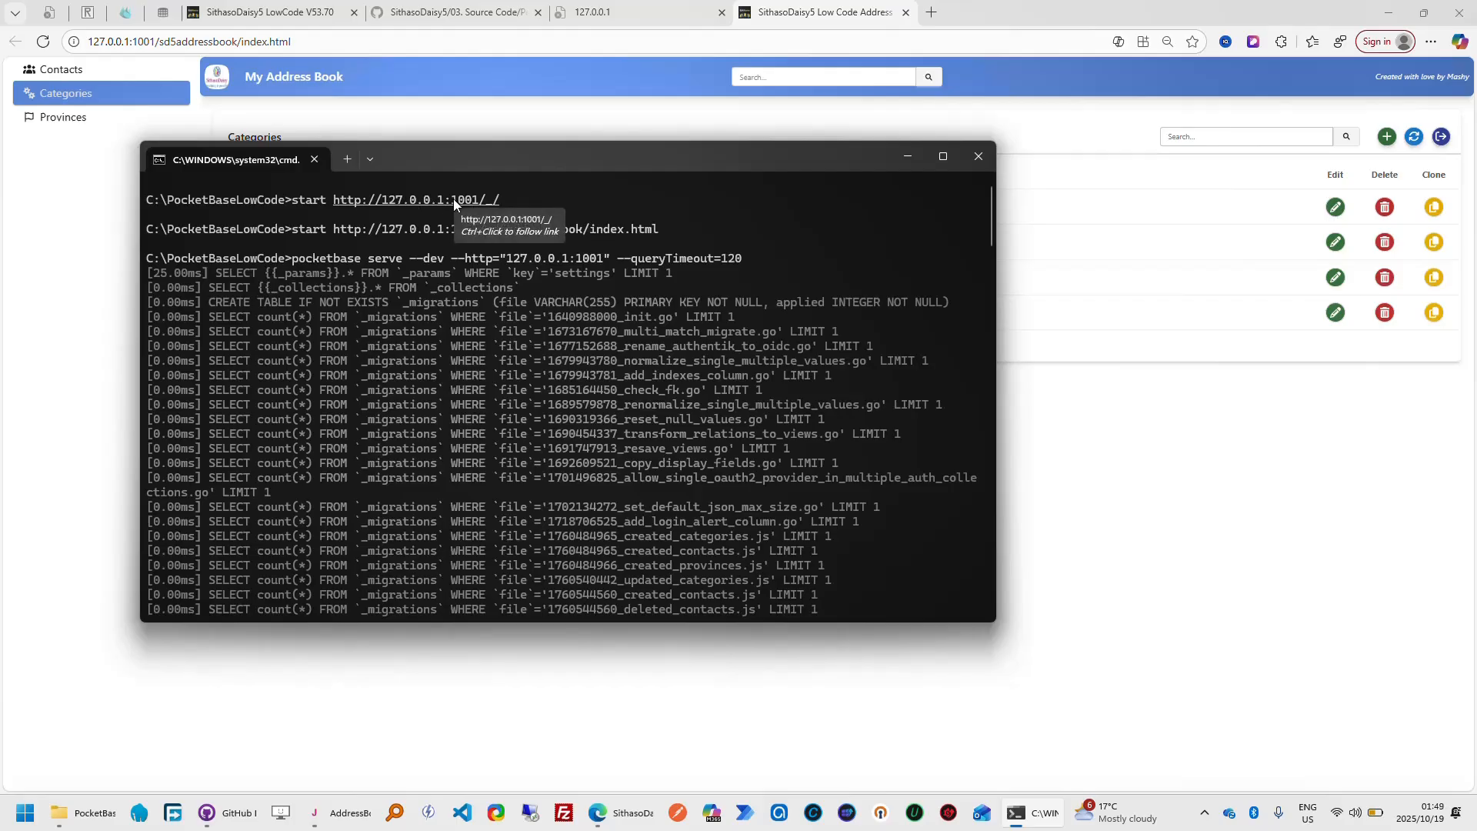
ctrl+click(419, 200)
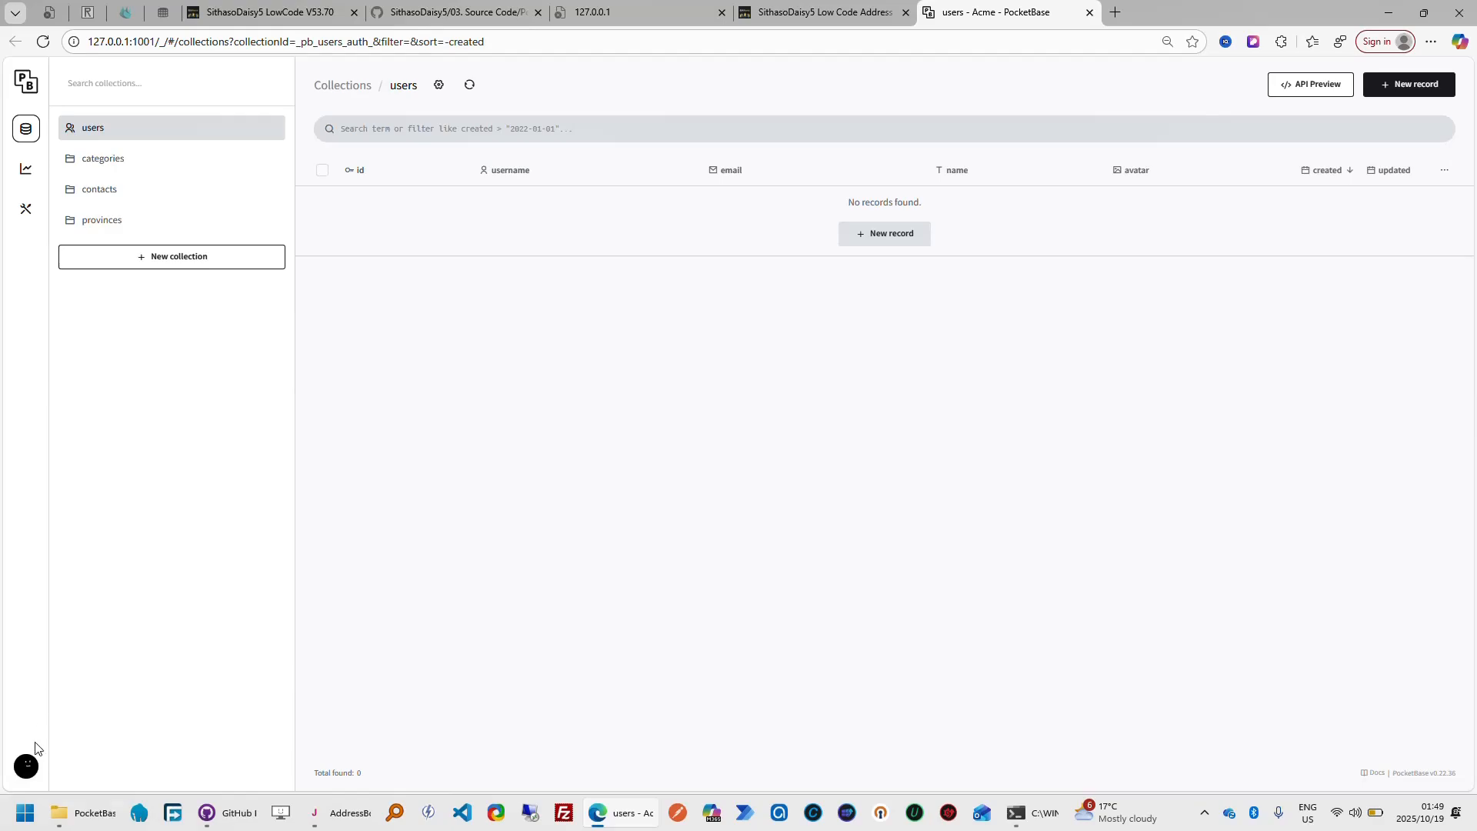
View the PocketBase admin accounts and return to the collections overview
click(27, 774)
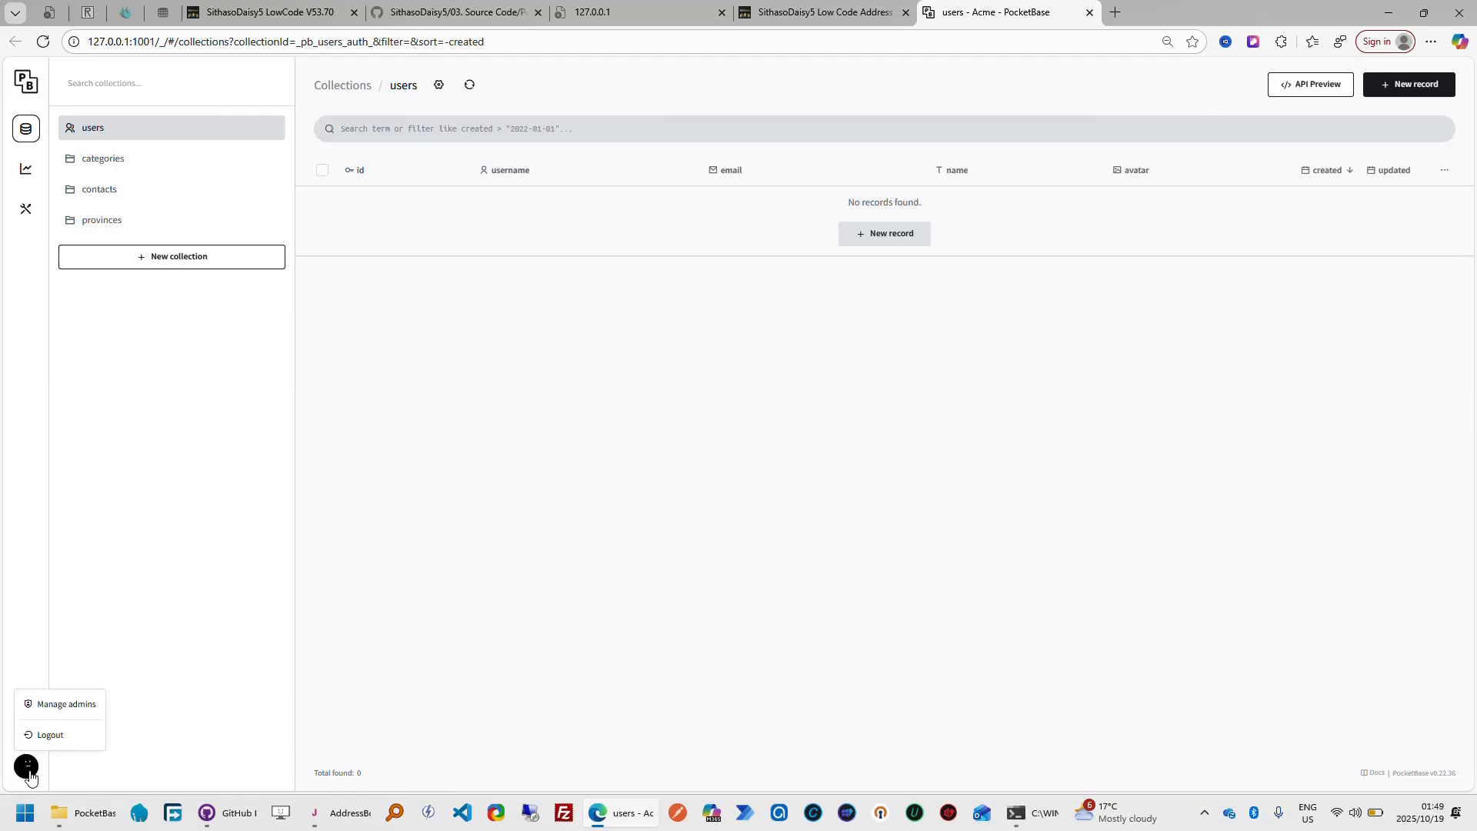
click(77, 704)
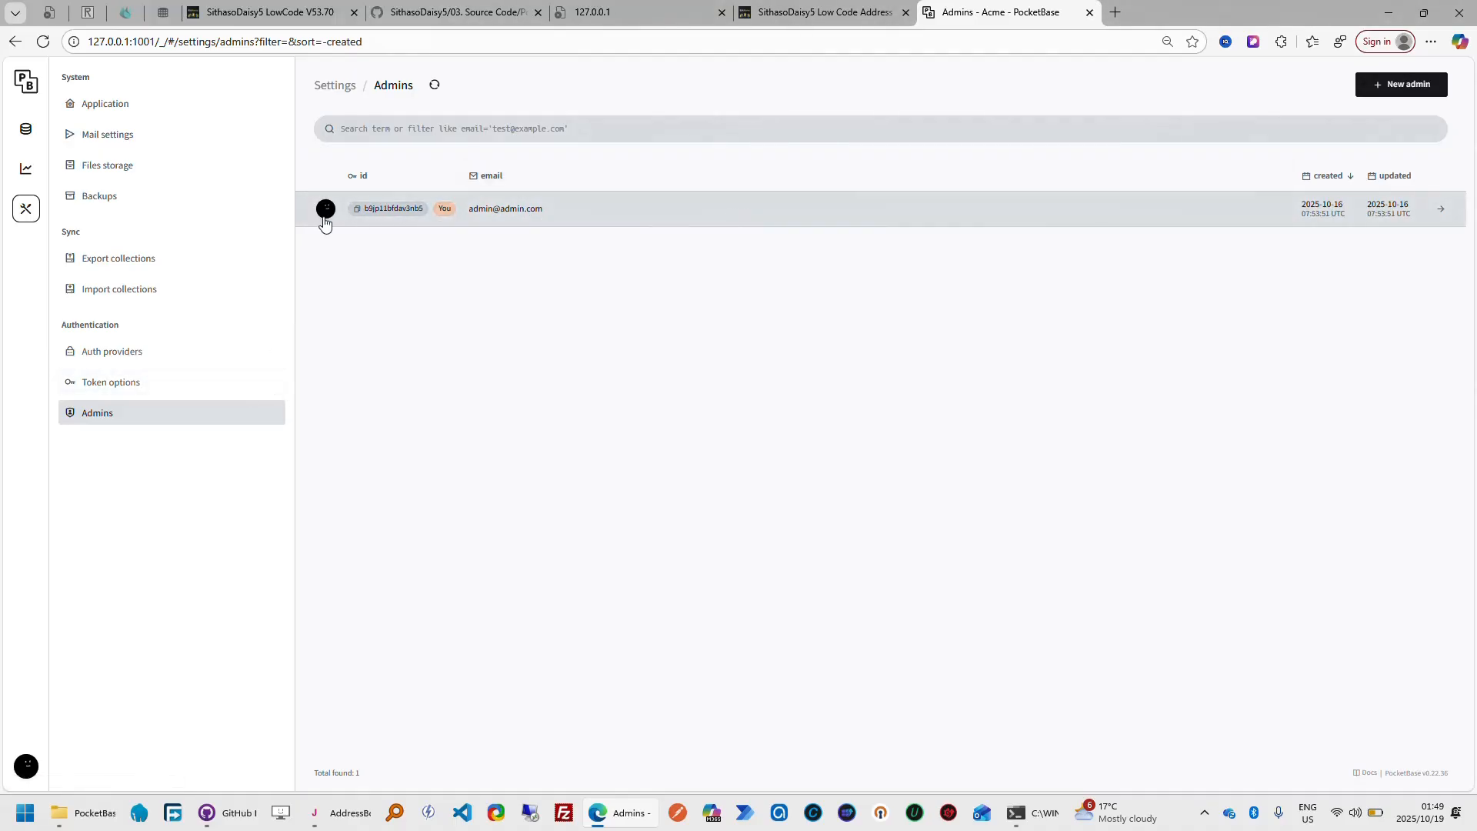
click(29, 130)
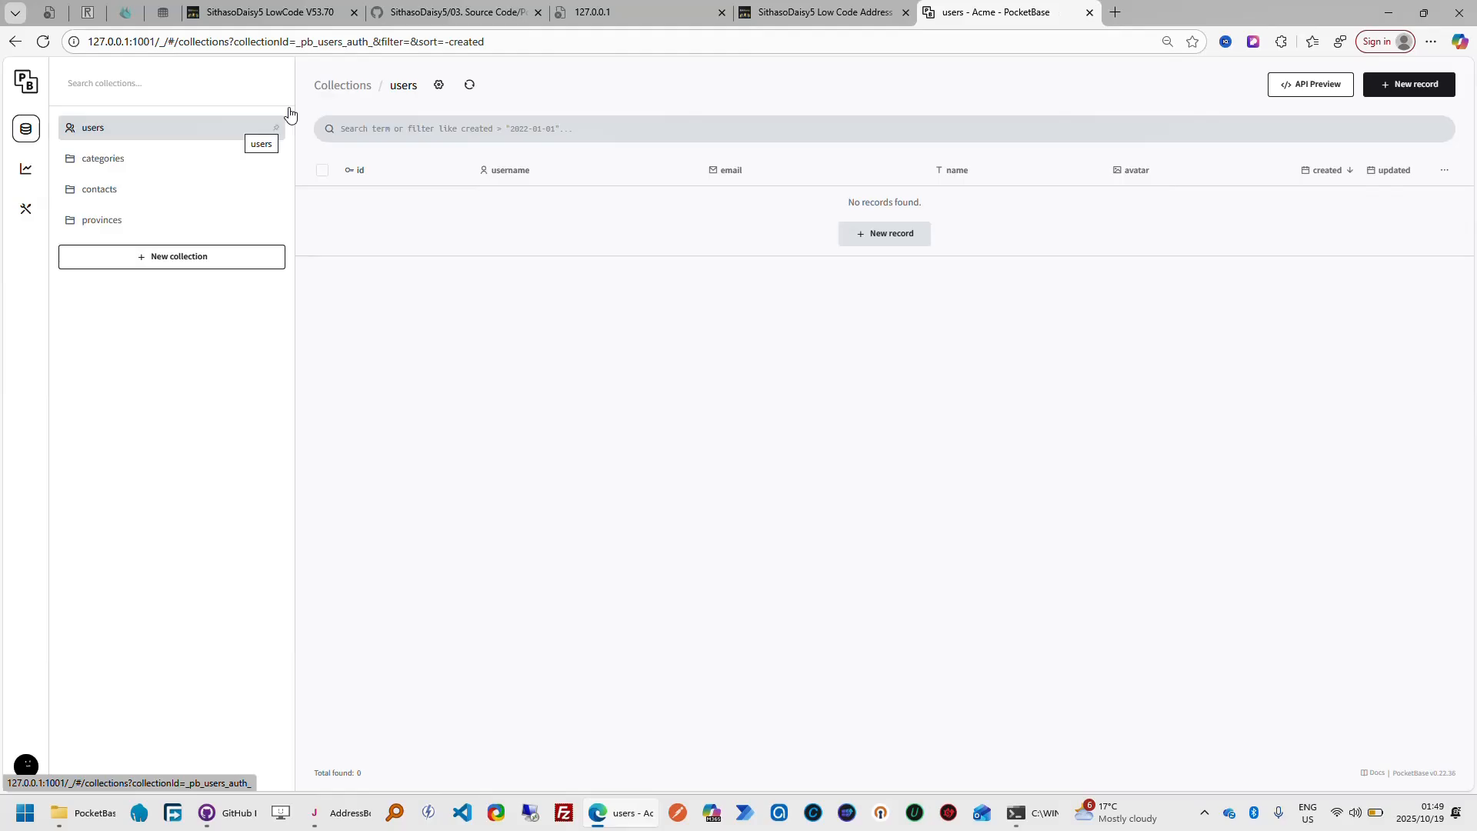
Switch to the low-code designer and leave the categories field design for the ADDRESSBOOK table design
click(269, 13)
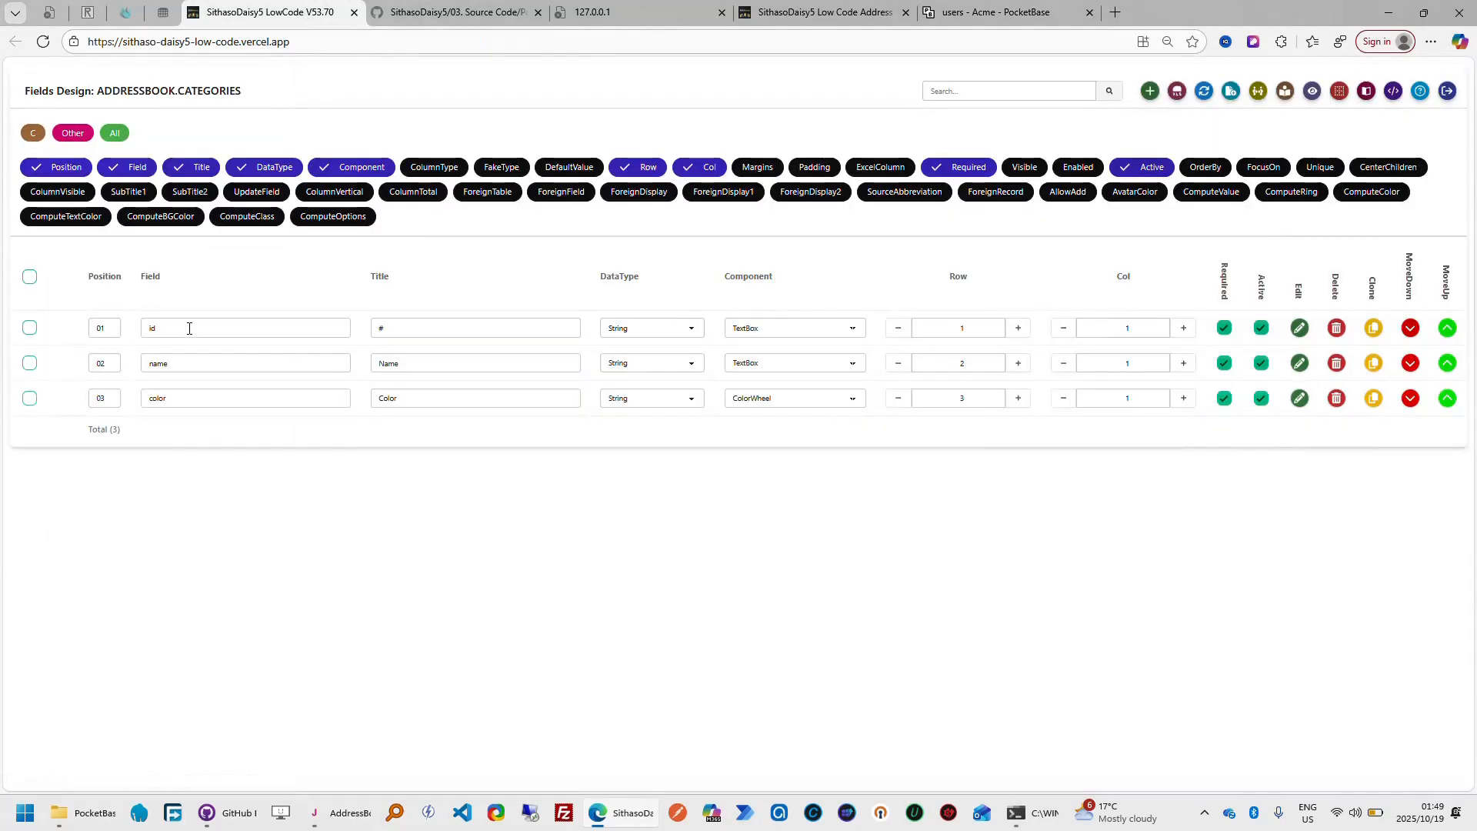
click(1447, 91)
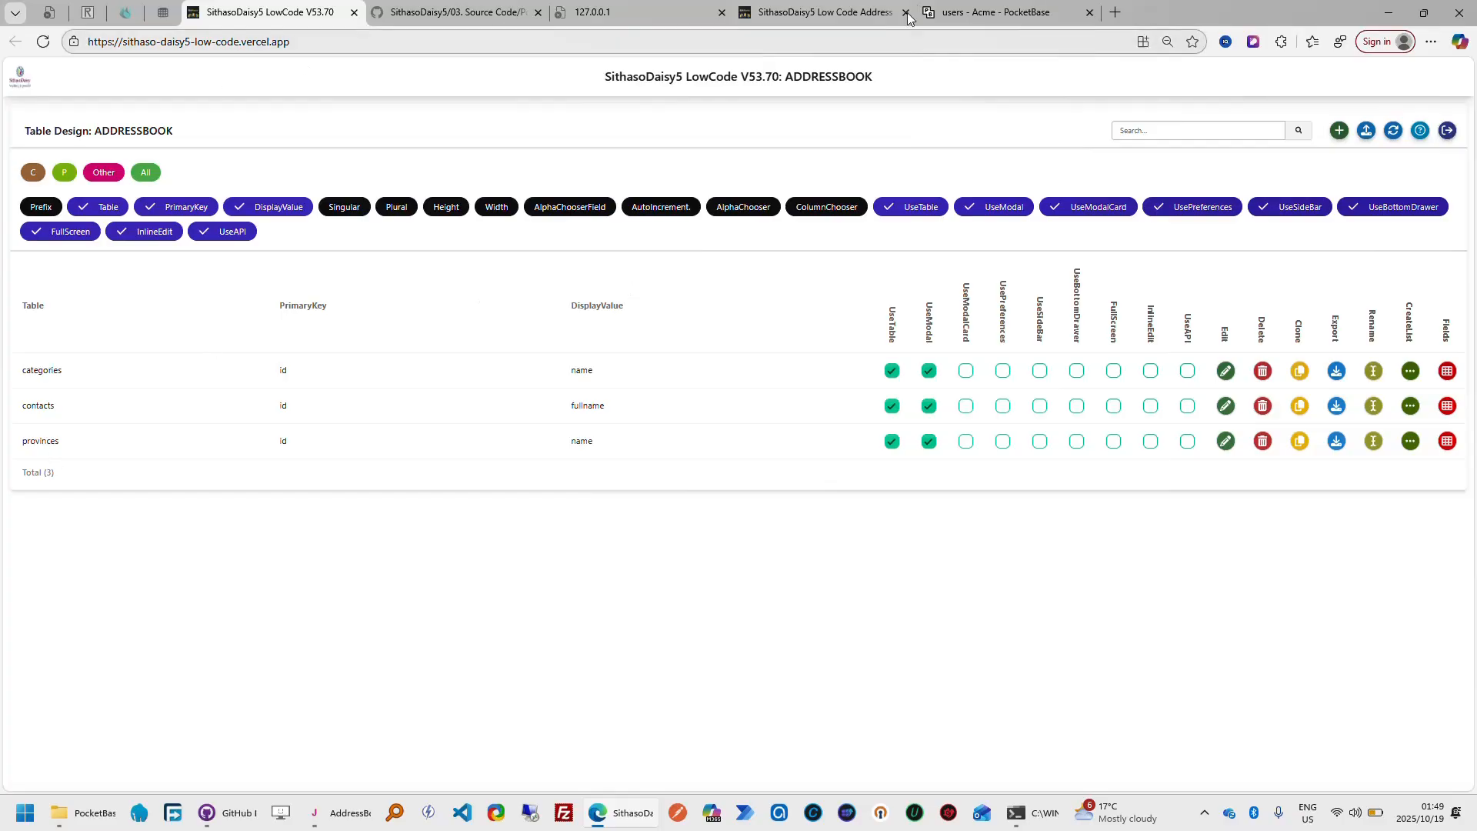
In PocketBase, examine the records of the categories, contacts and provinces collections, ending on categories
click(1019, 17)
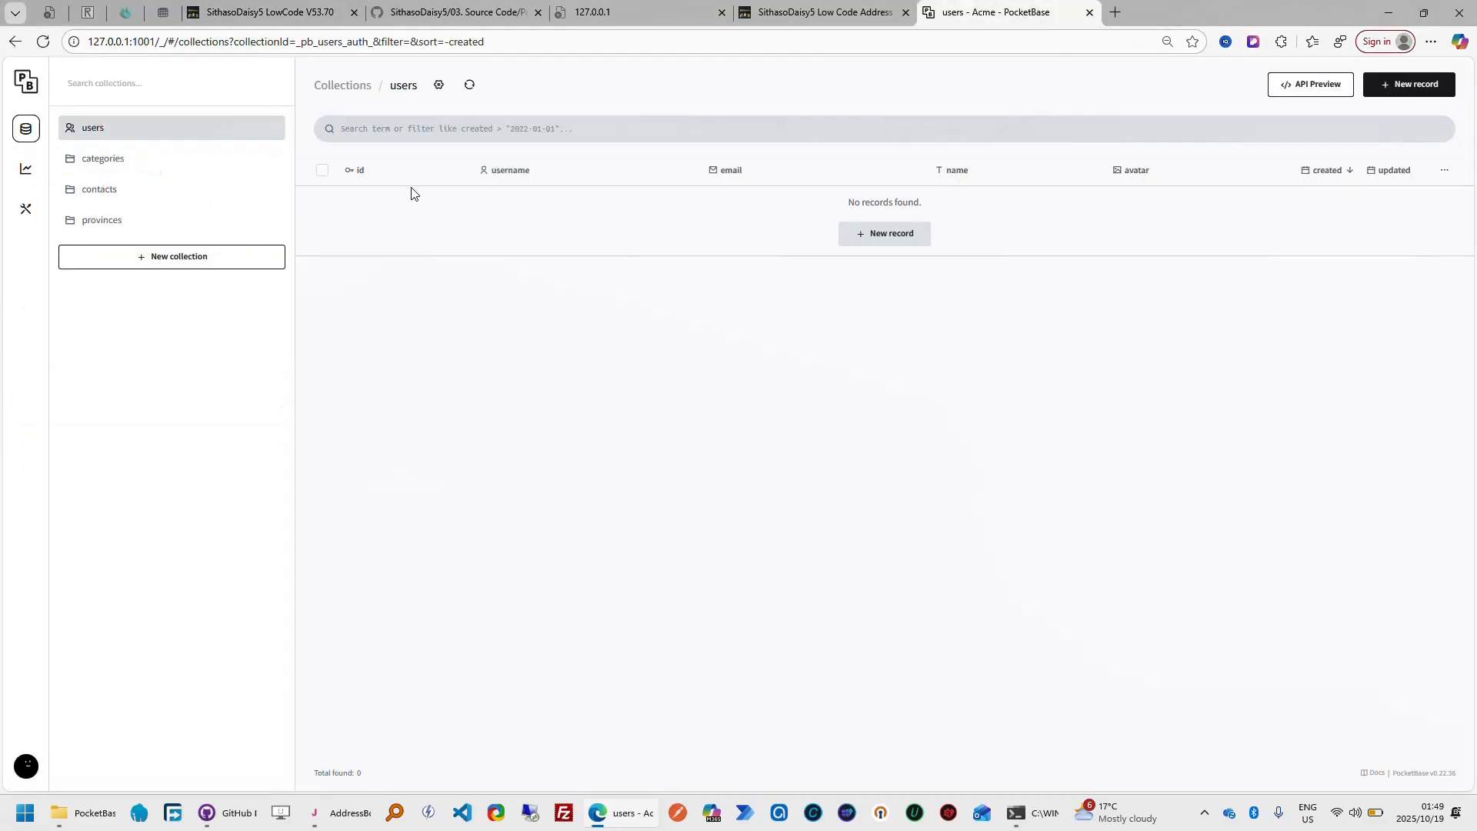
click(99, 166)
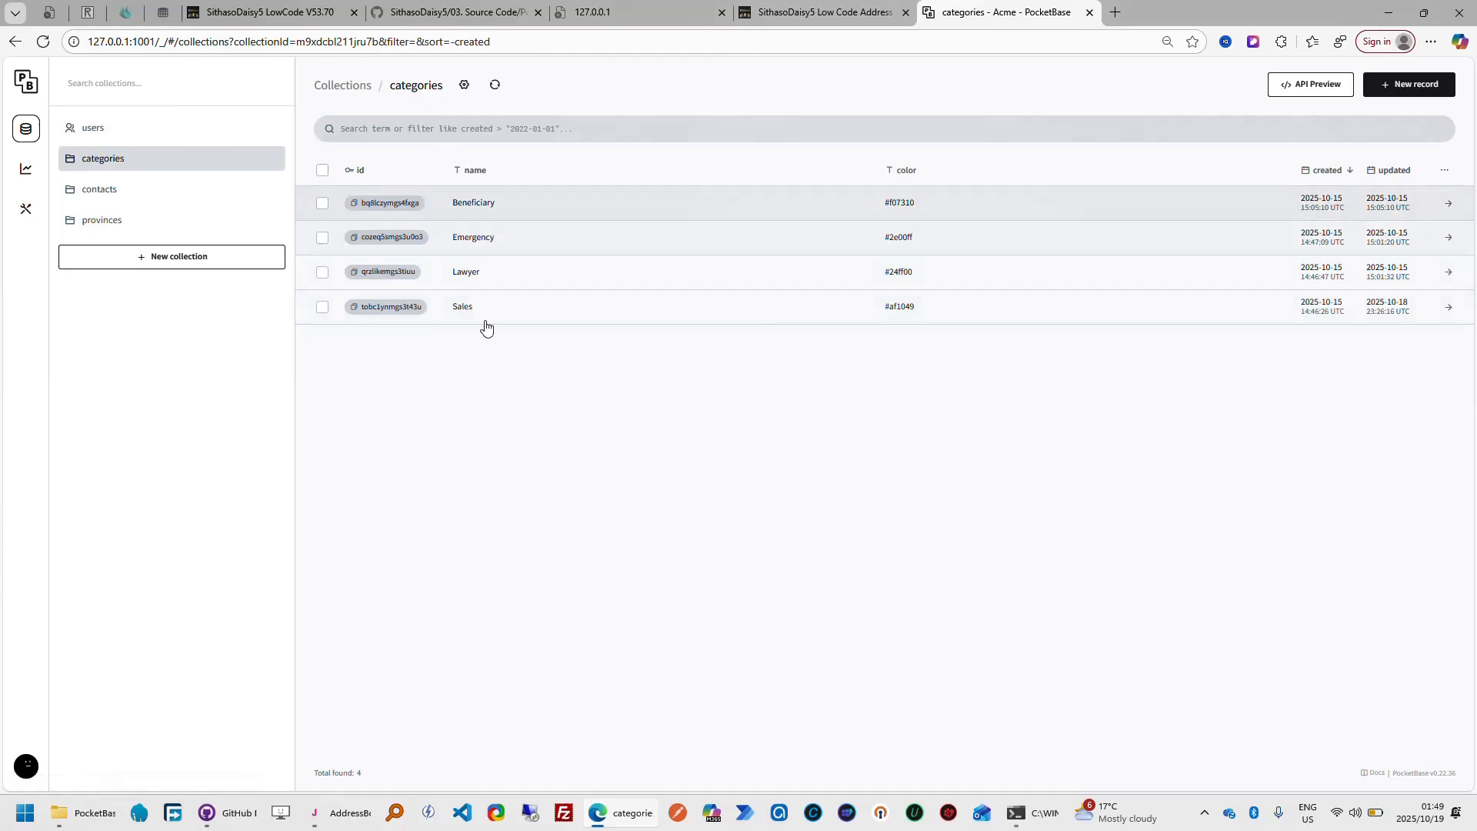
click(101, 192)
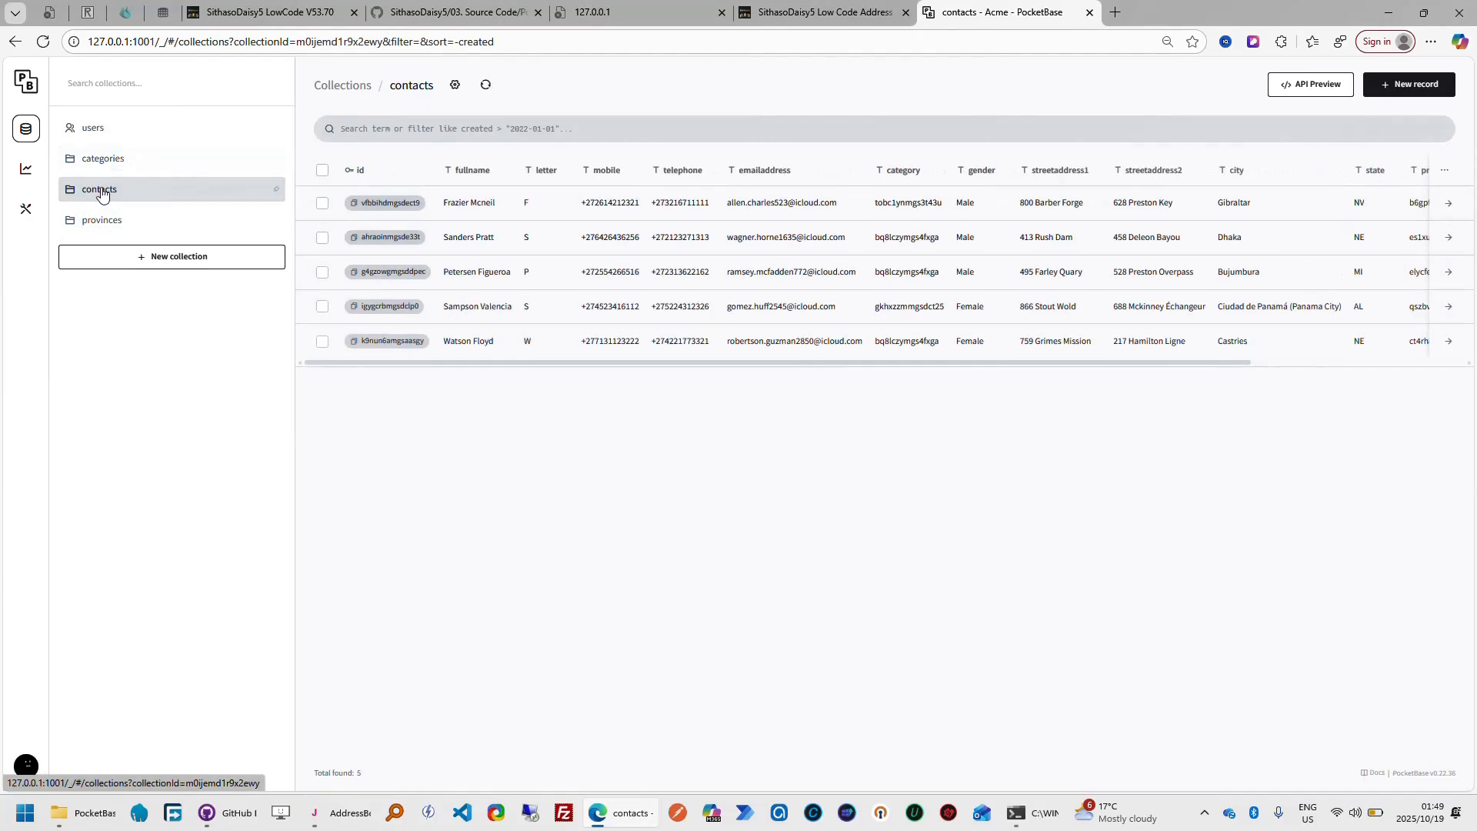
click(138, 224)
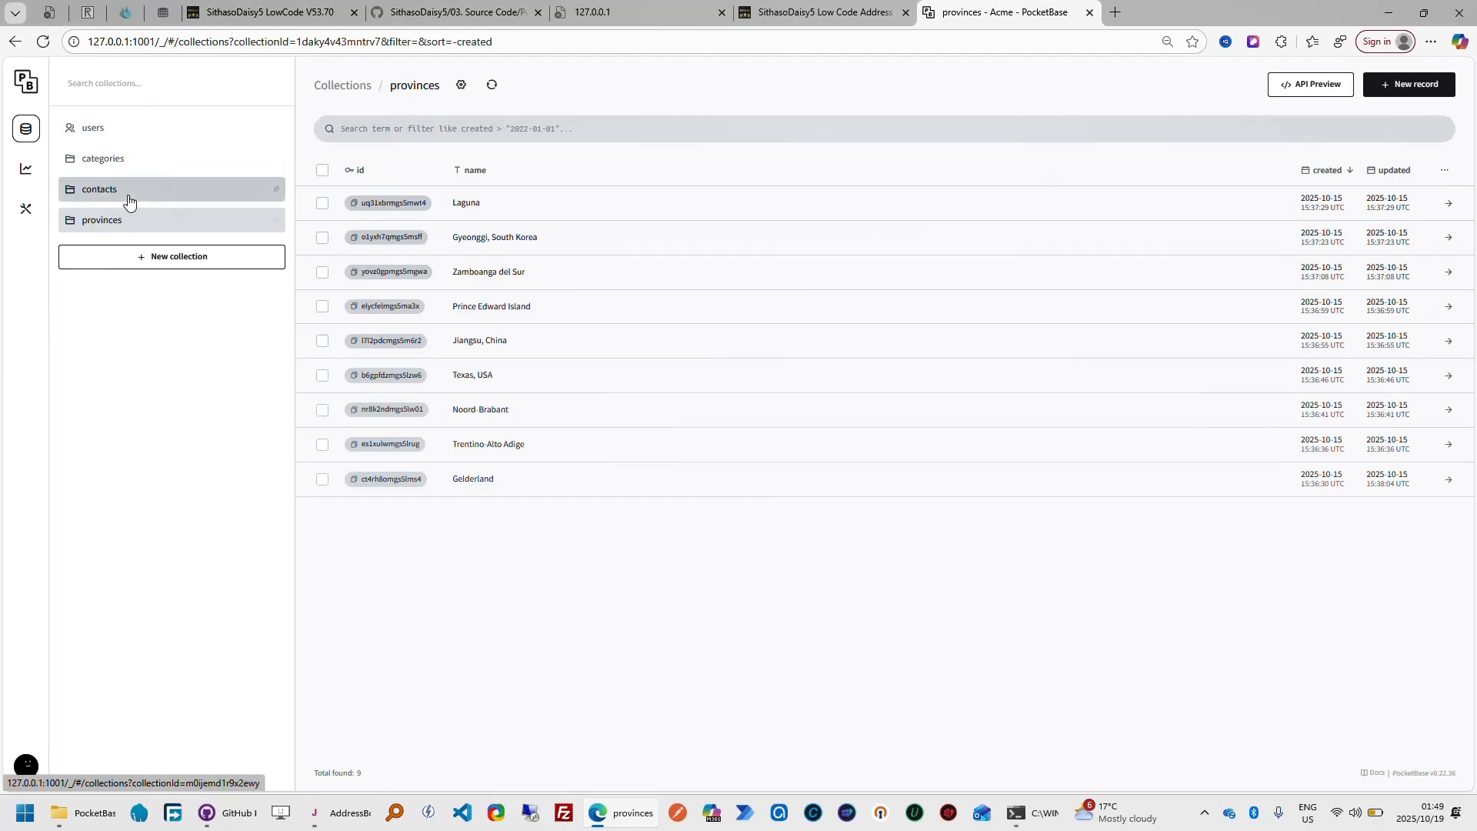
click(129, 200)
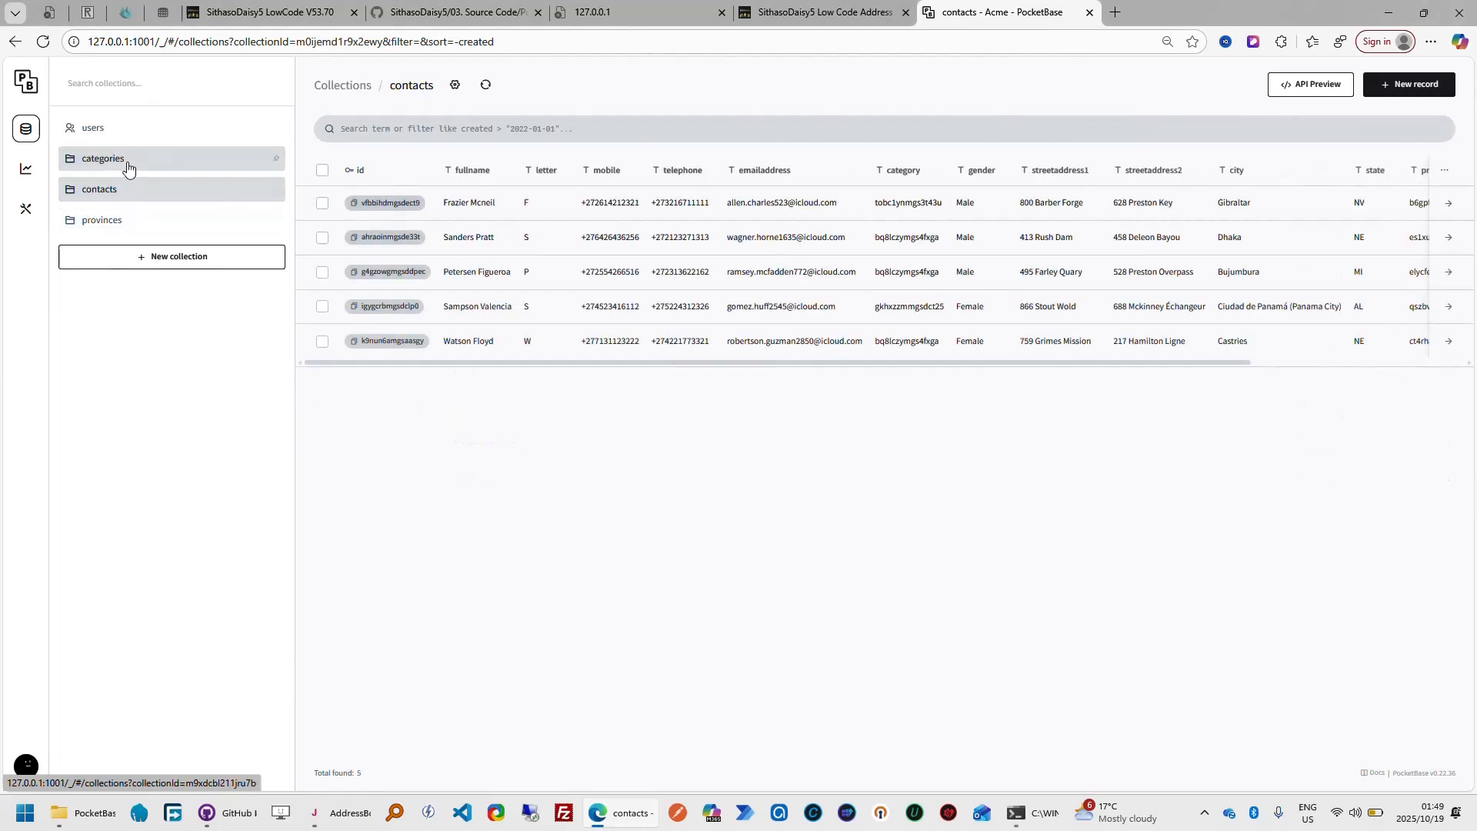
click(126, 161)
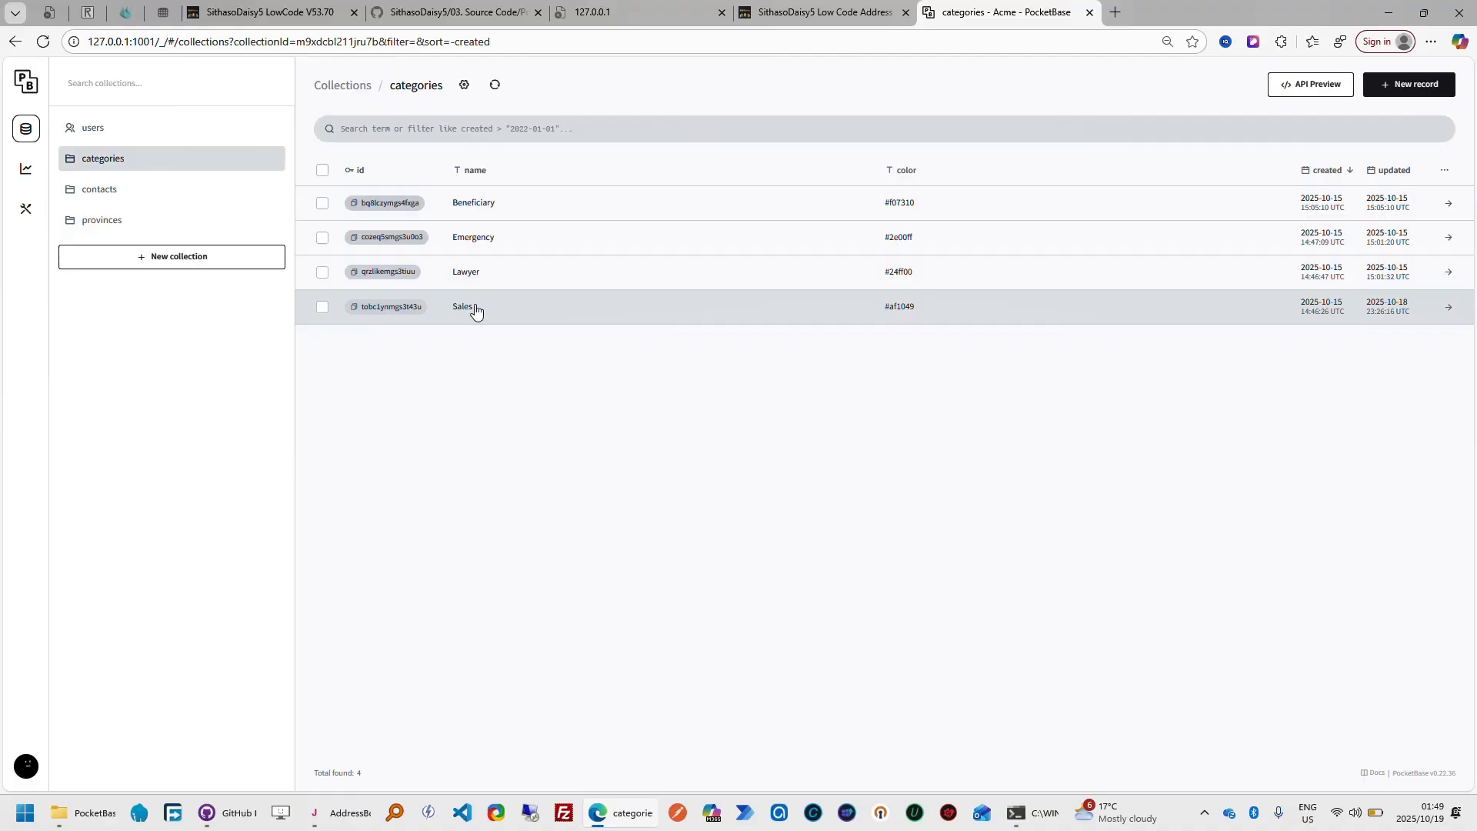
Compare the finished app's Categories list with the PocketBase categories records and return to the ADDRESSBOOK table design
click(835, 13)
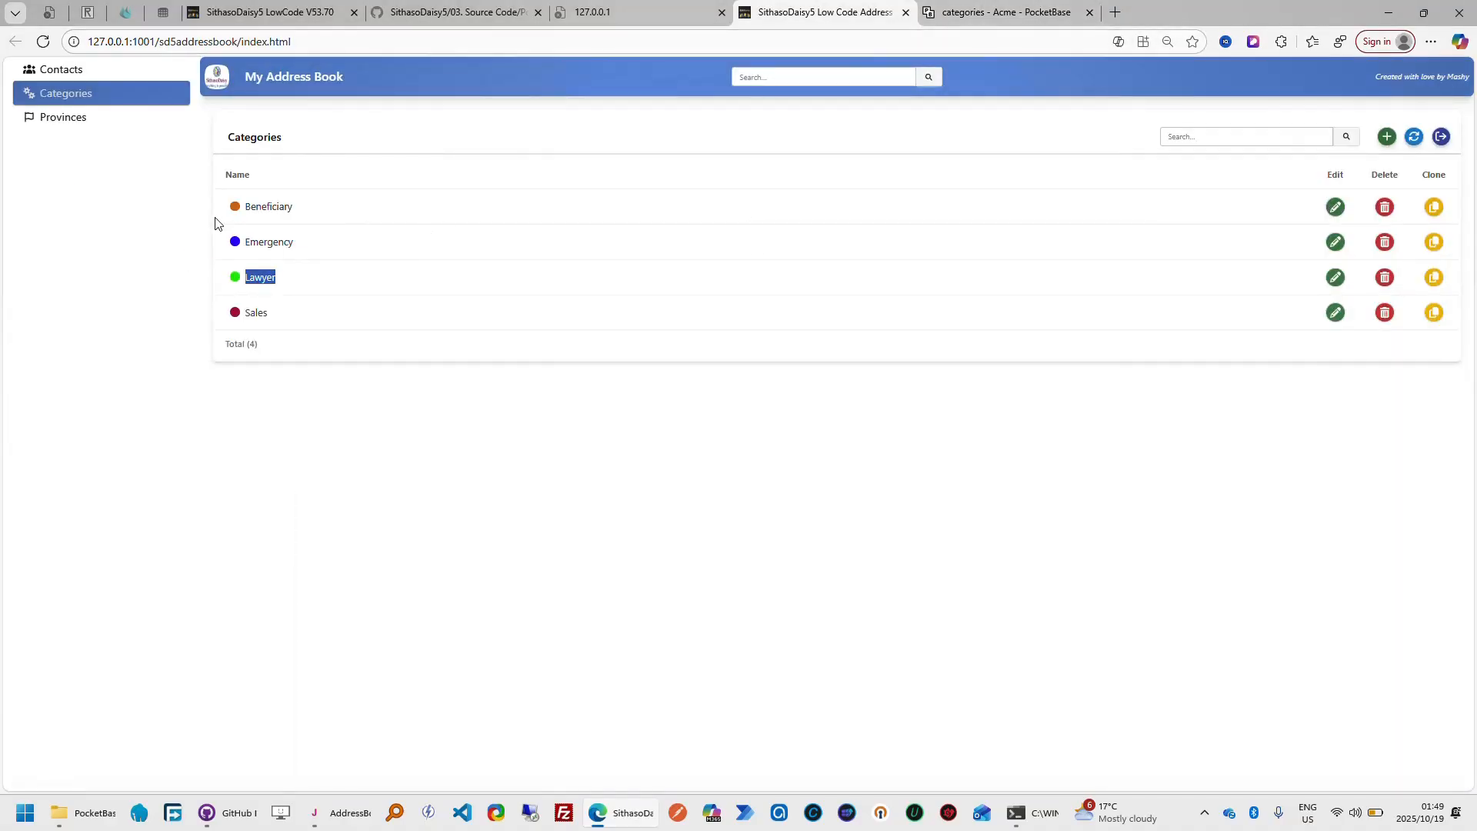
click(991, 17)
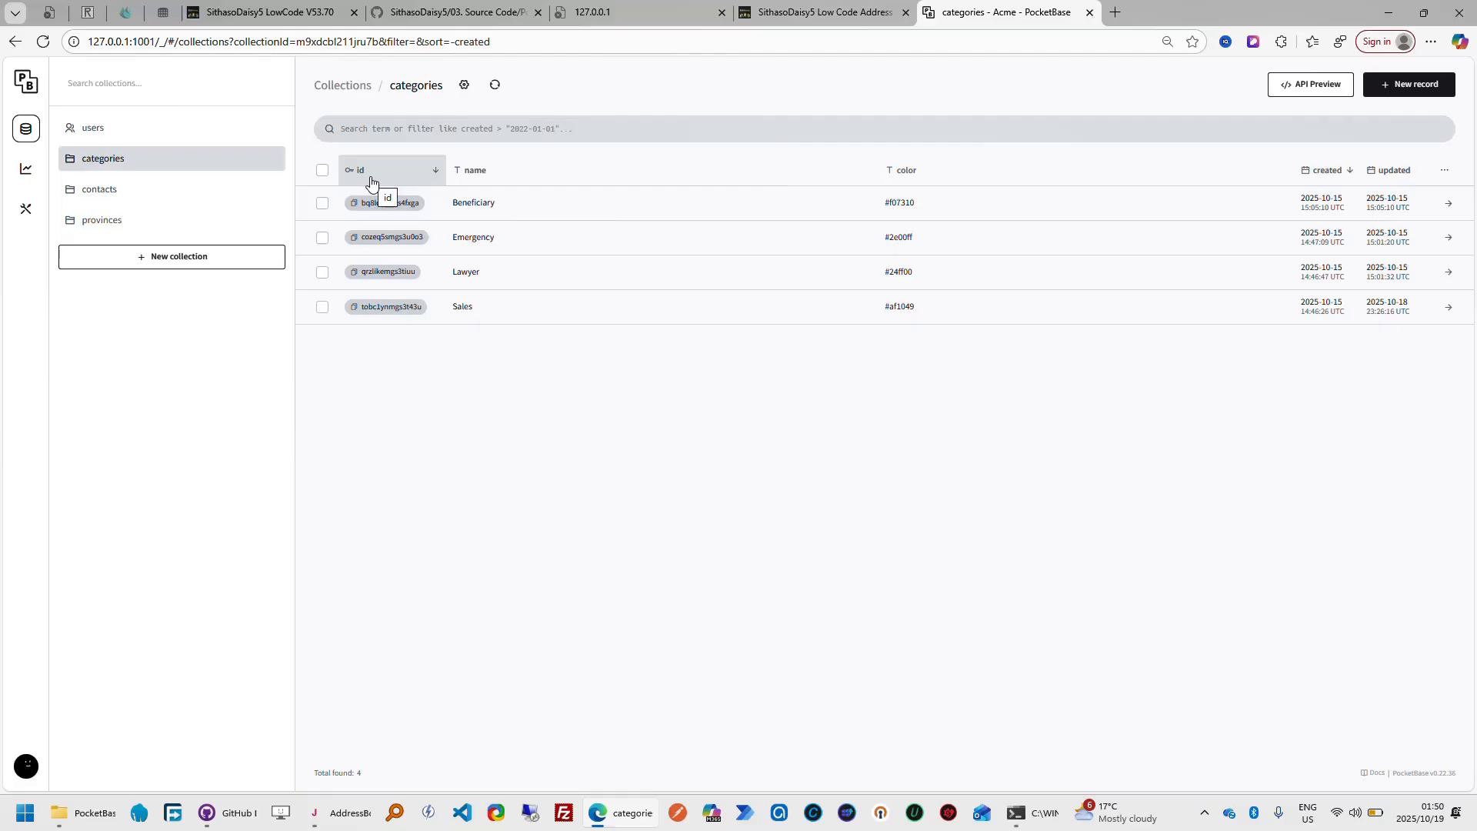
click(285, 14)
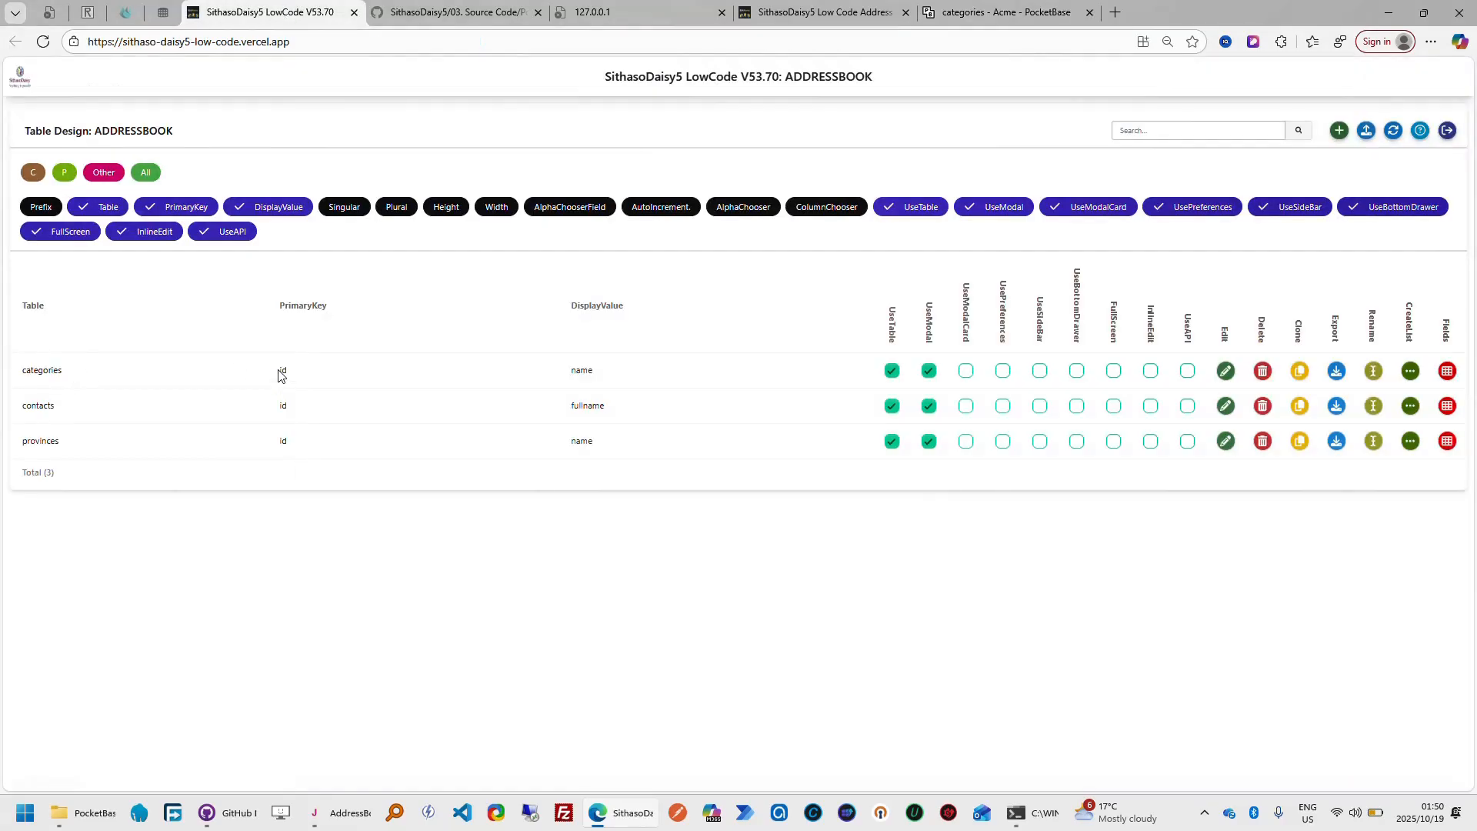
Open the categories field design and compare it with the PocketBase categories records and the finished app's Categories list
click(1447, 372)
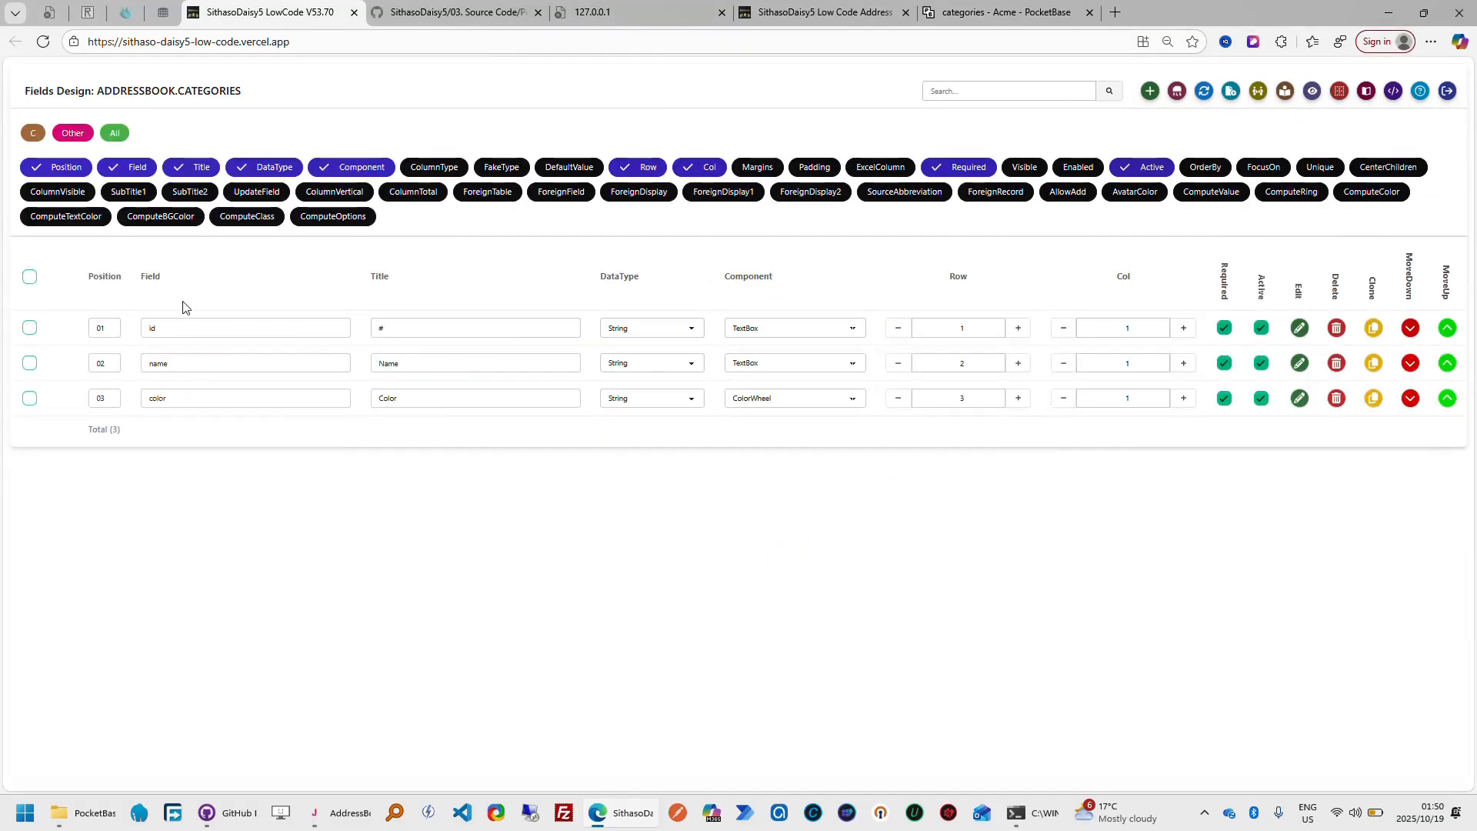
click(992, 16)
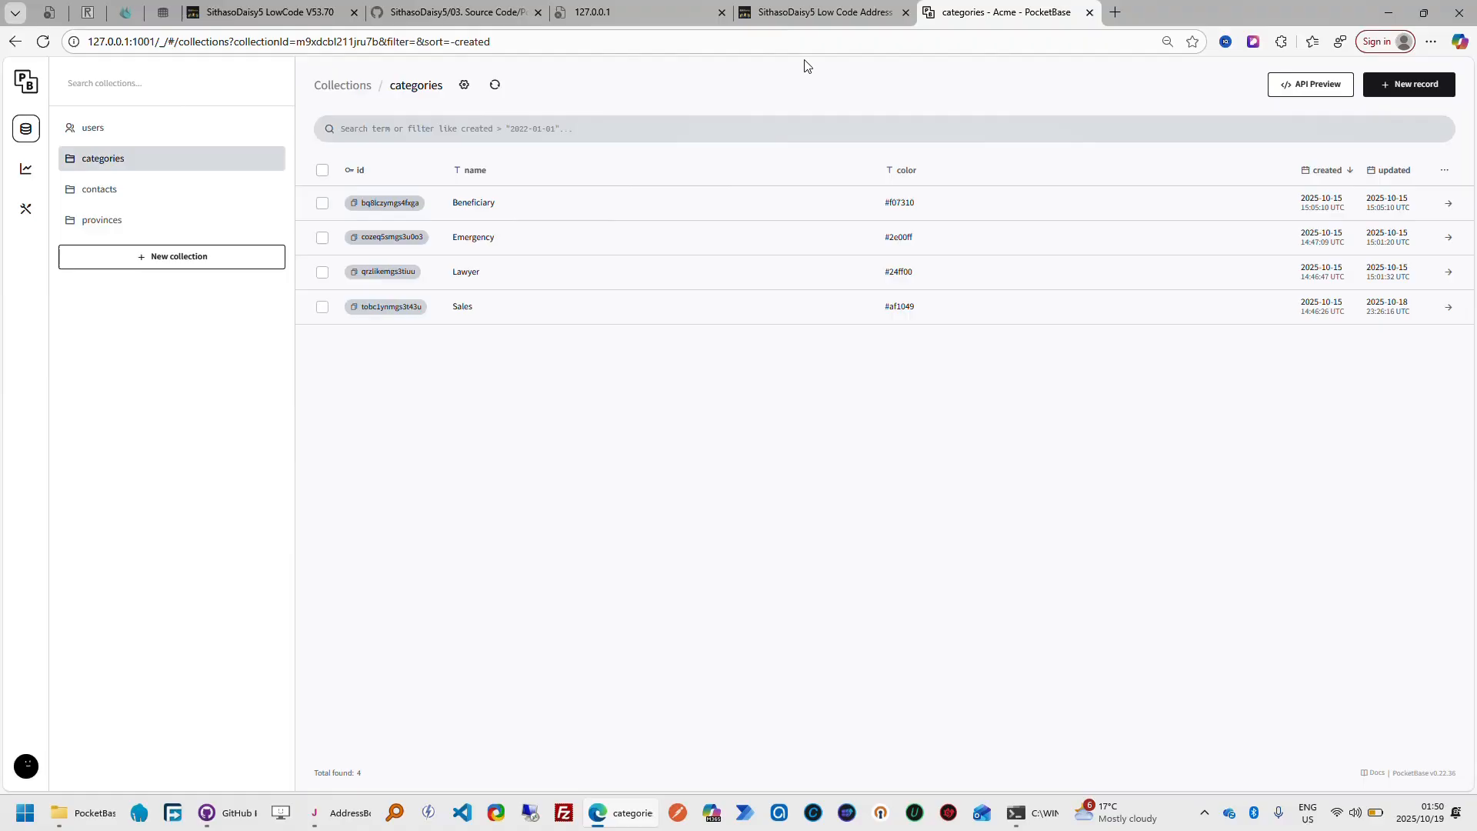
click(801, 20)
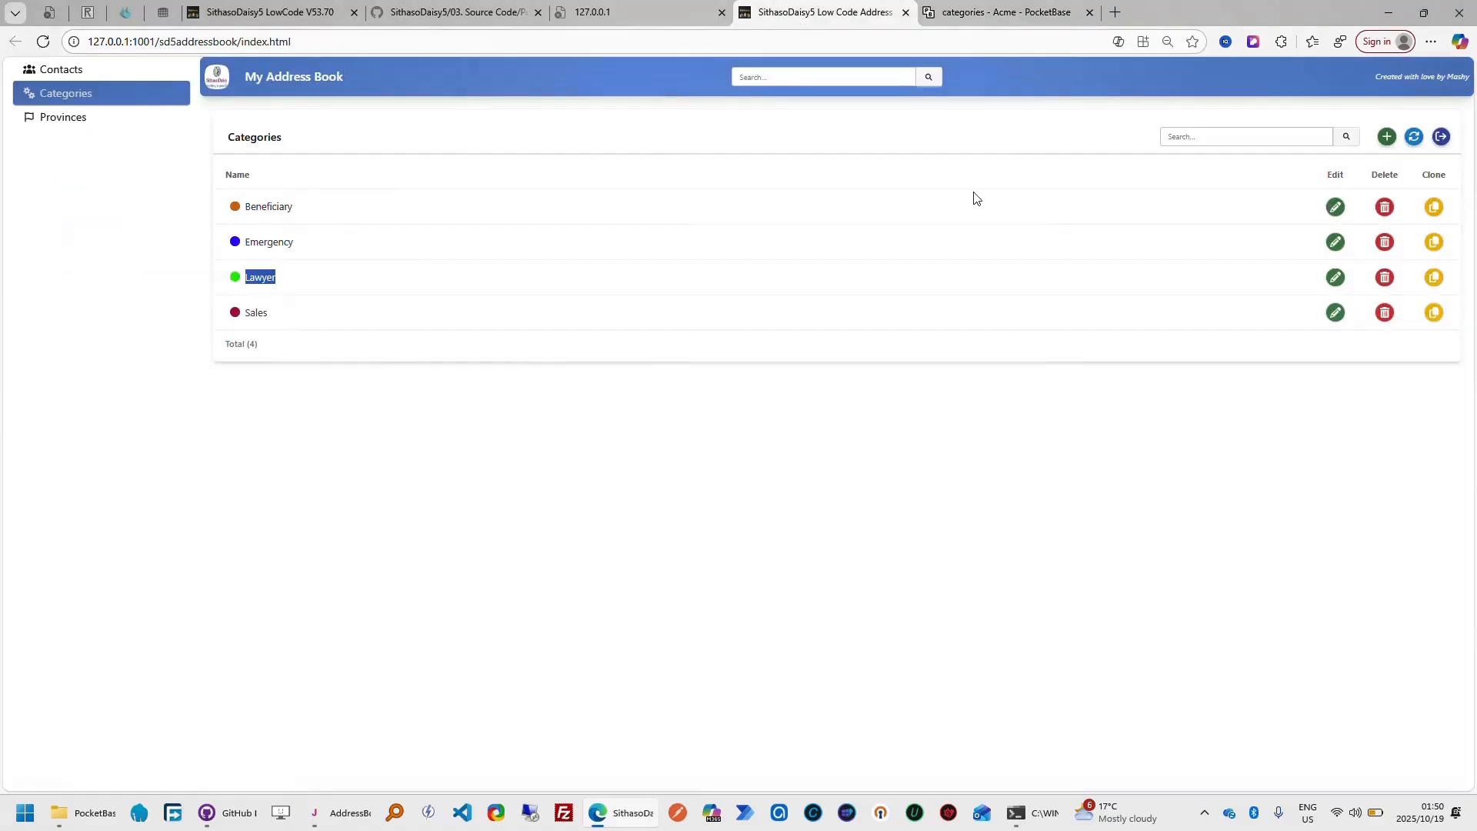
Add a test category with colour #d7a7c1 in the finished app and refresh the categories records in PocketBase
click(1387, 136)
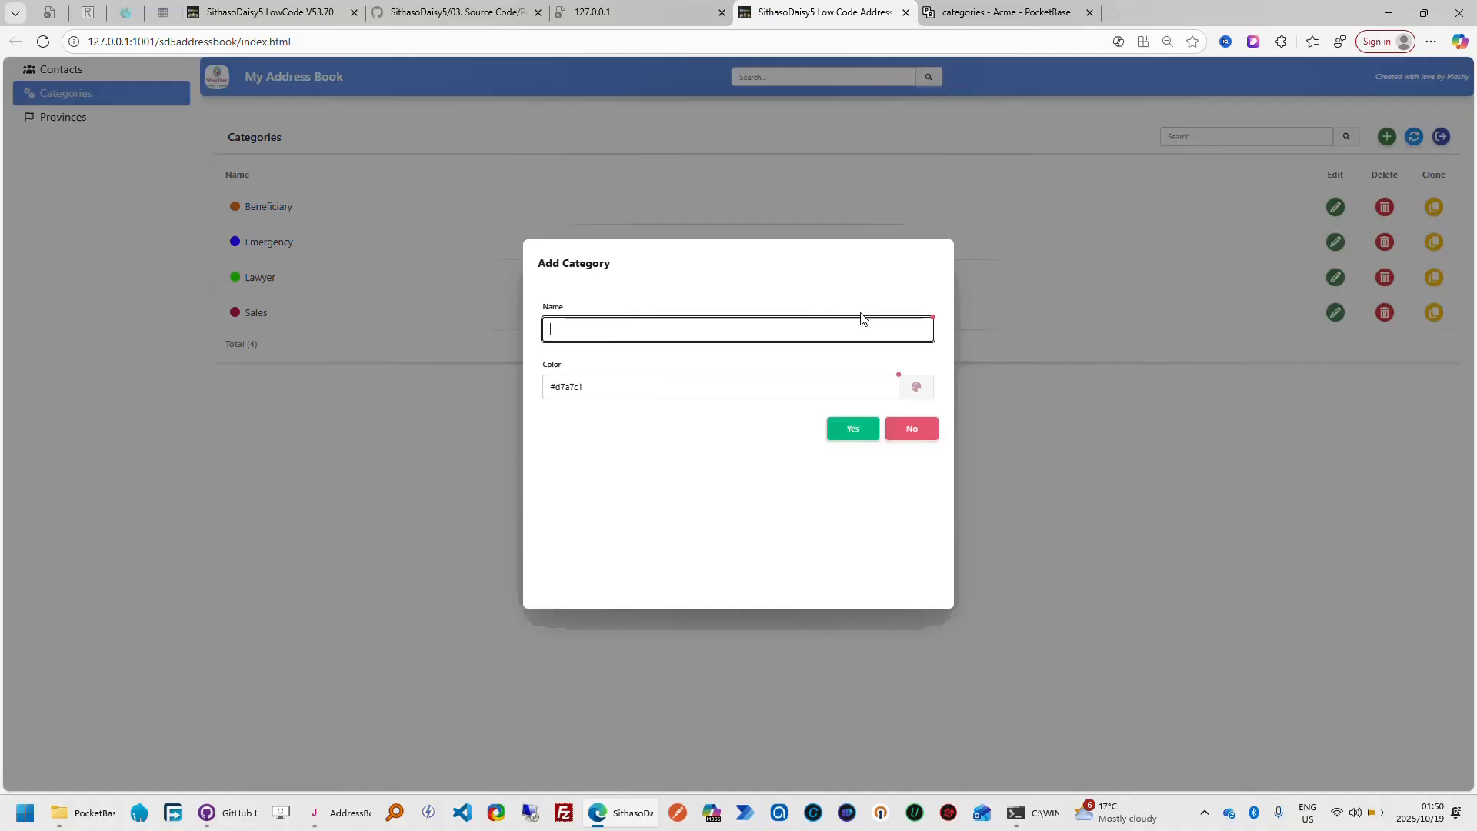
text(Anele Testing)
key(Tab)
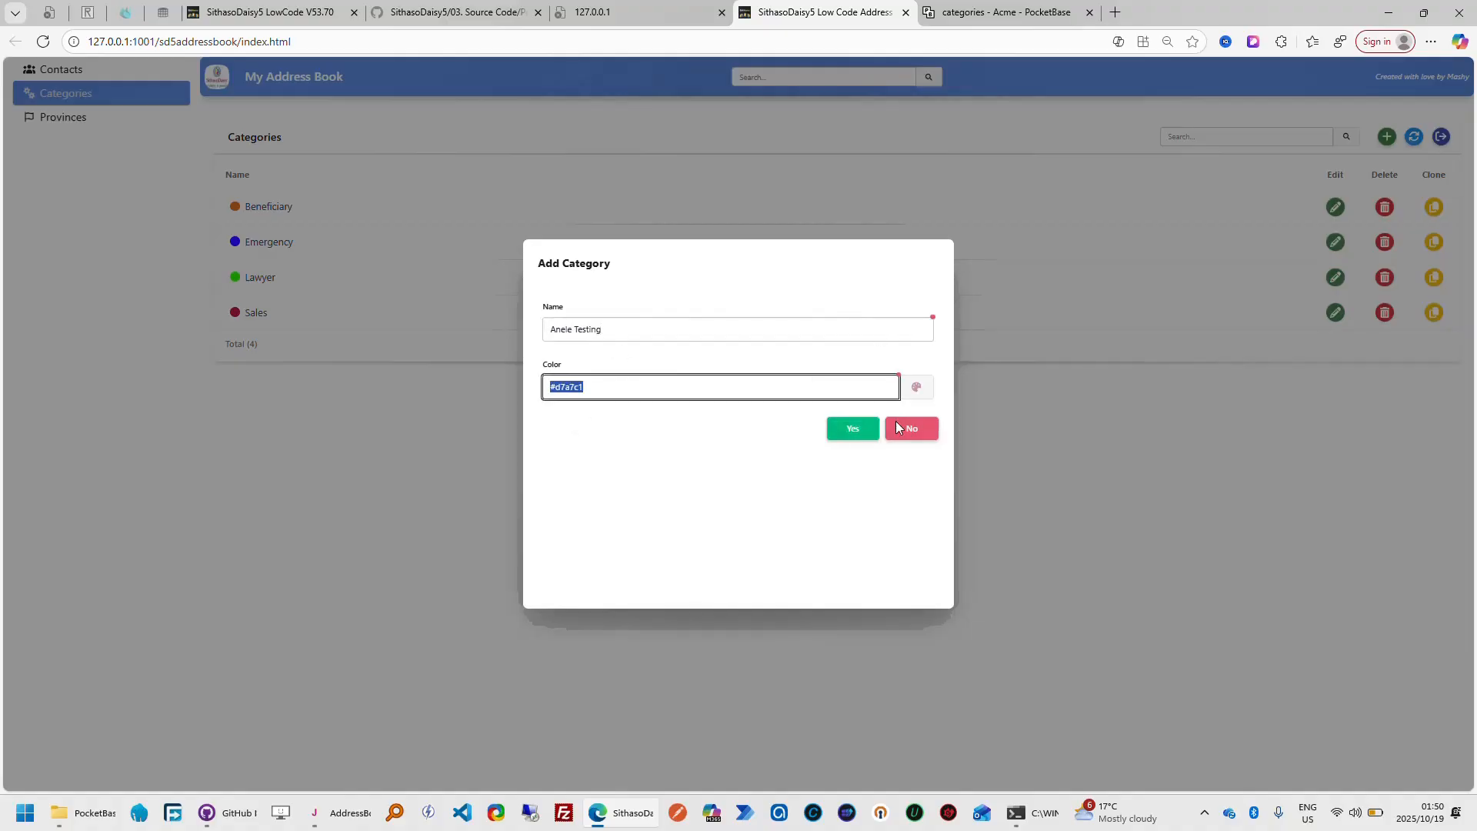
click(851, 430)
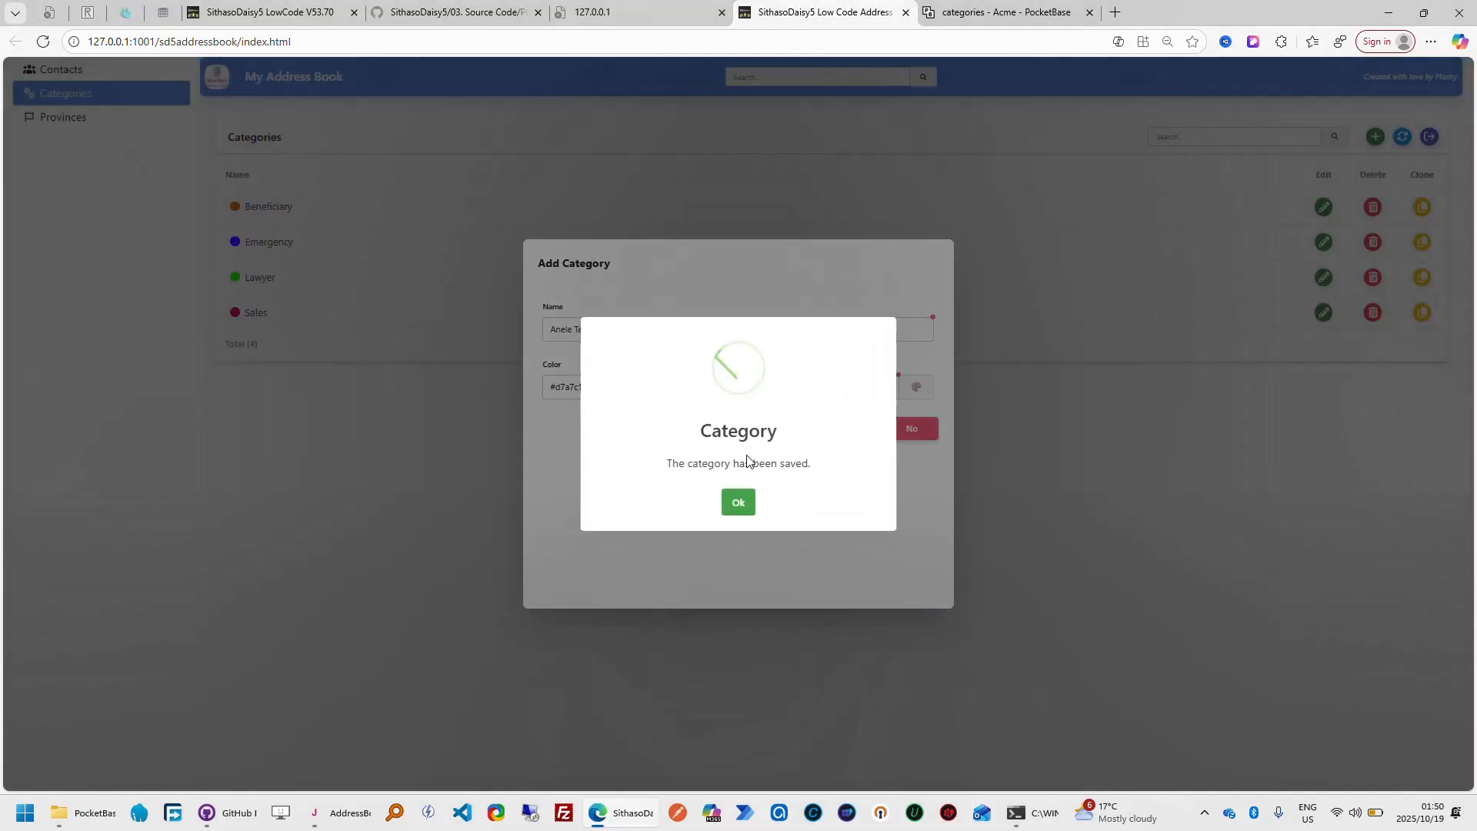
click(730, 511)
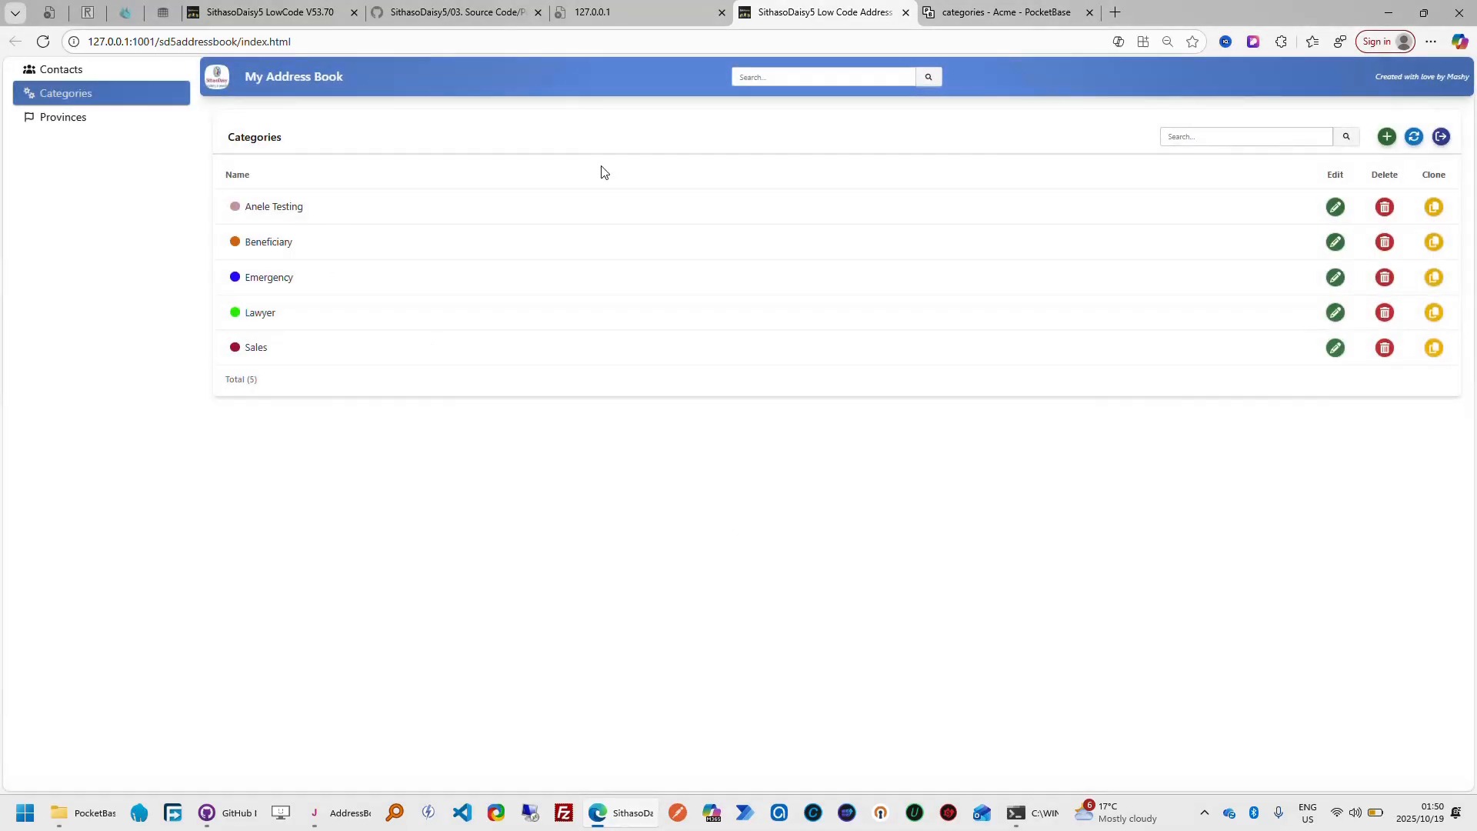
click(996, 13)
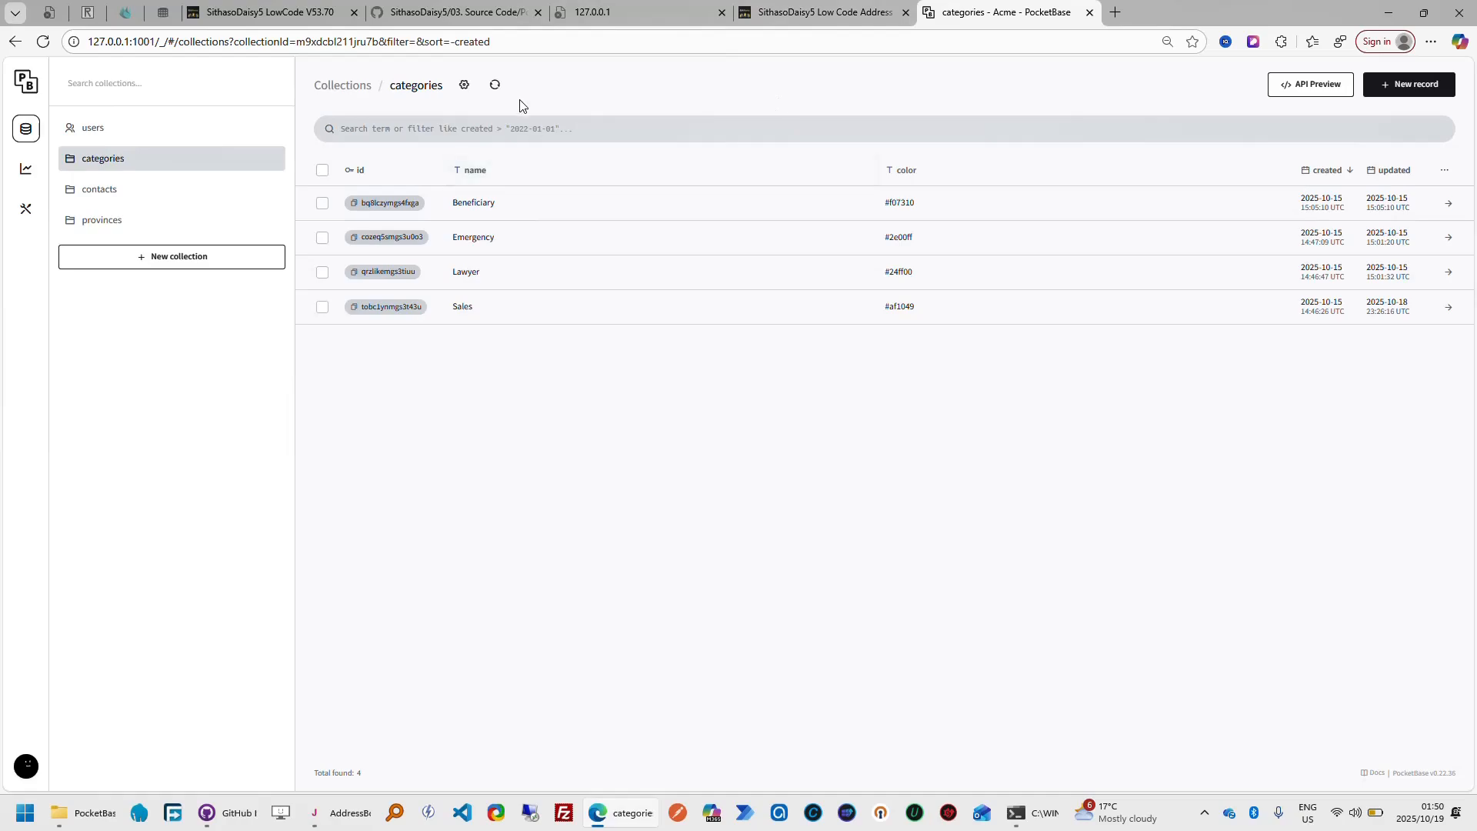
click(494, 85)
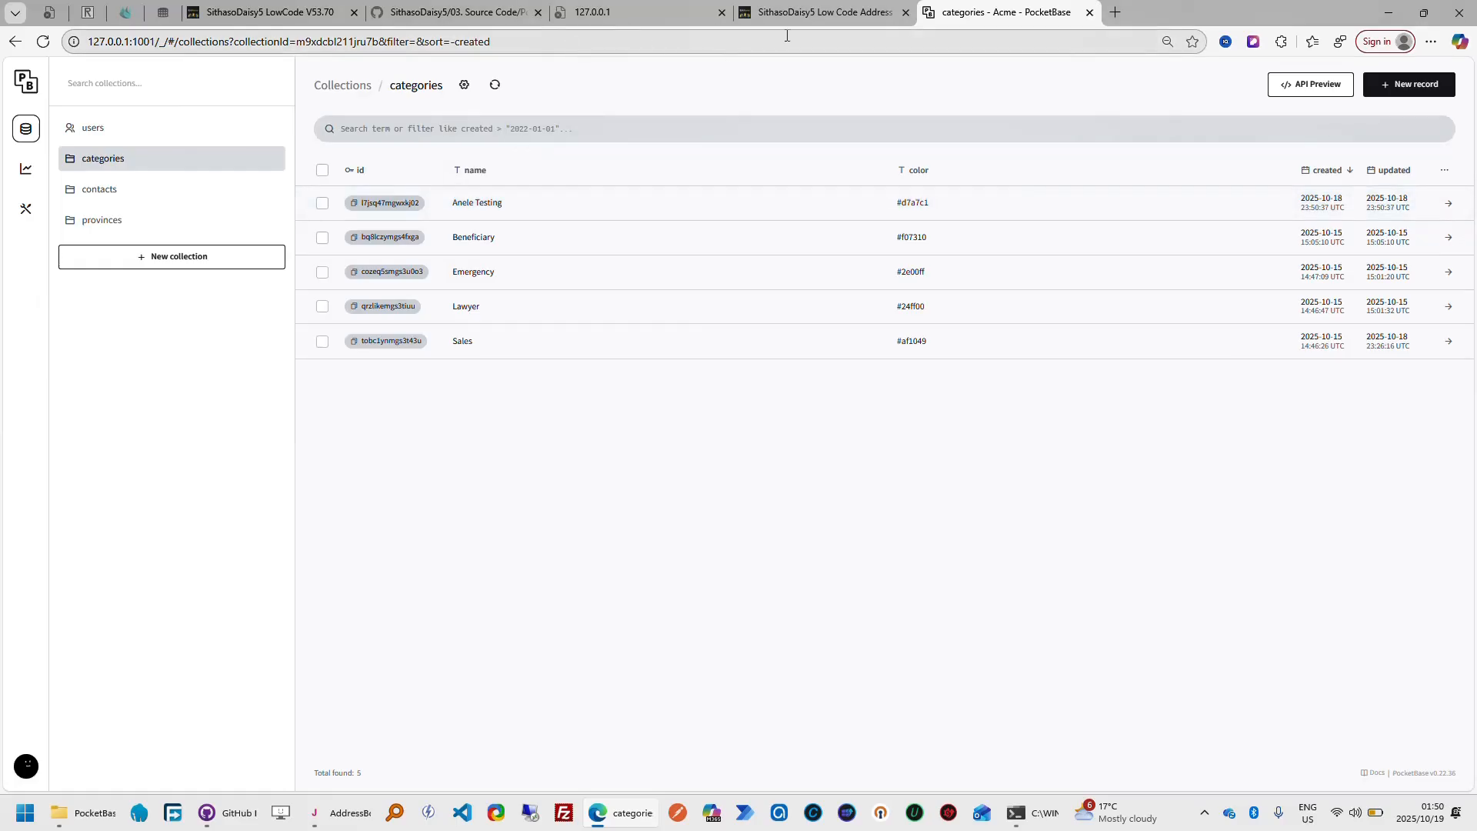
Delete the test category in the finished app and reload the PocketBase categories collection
click(819, 14)
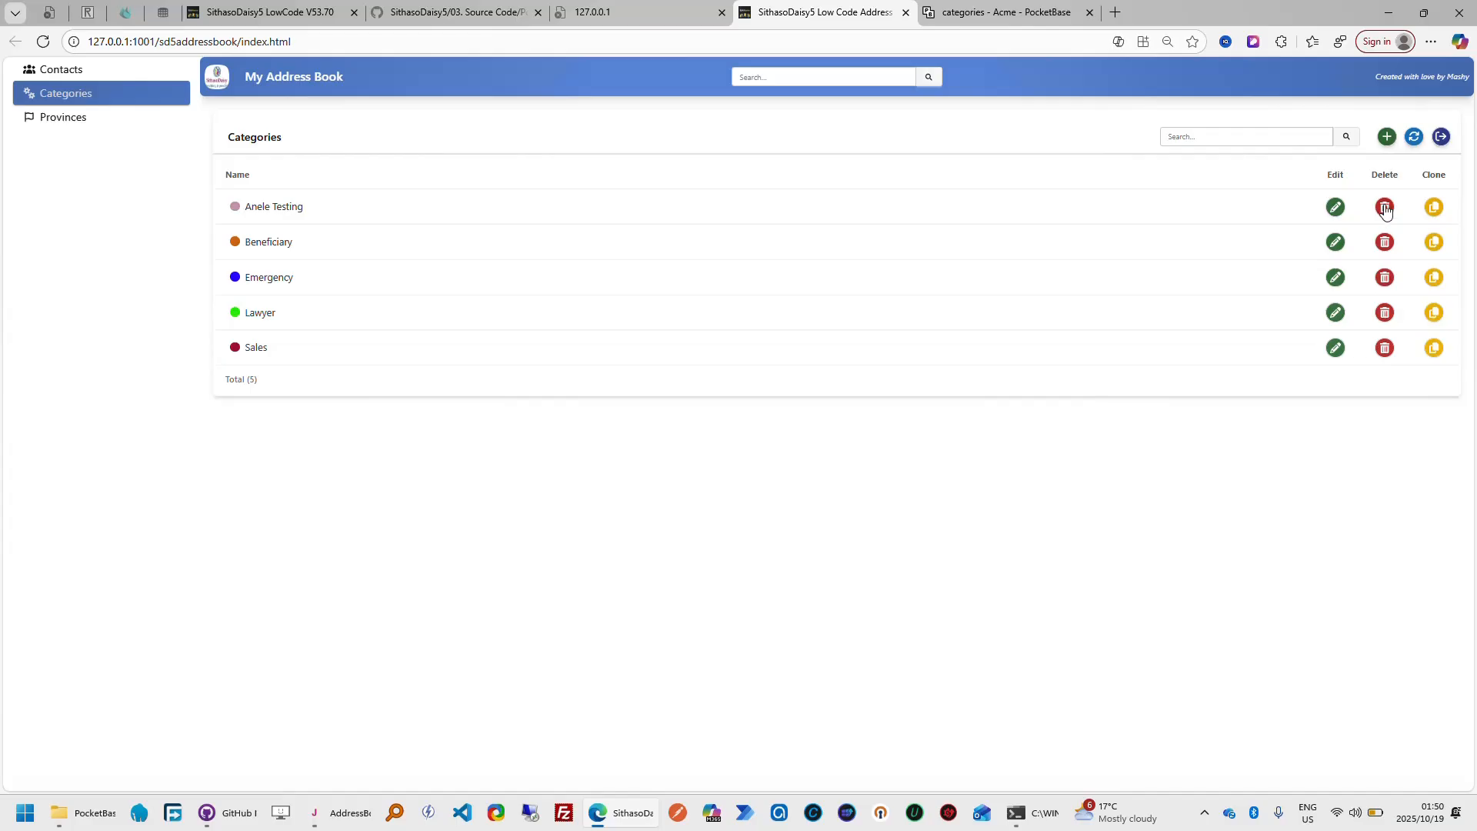
click(1385, 208)
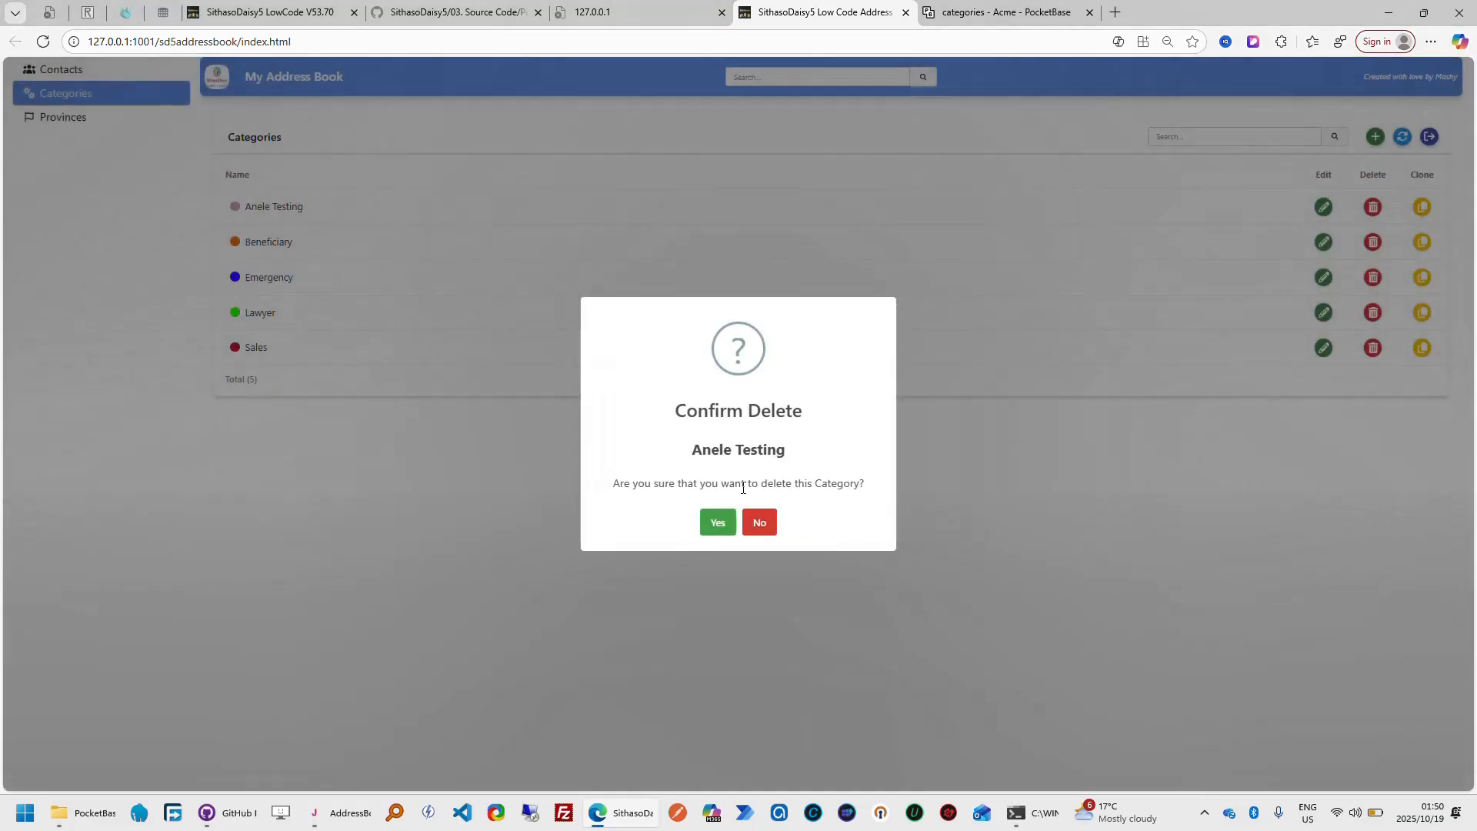
click(723, 523)
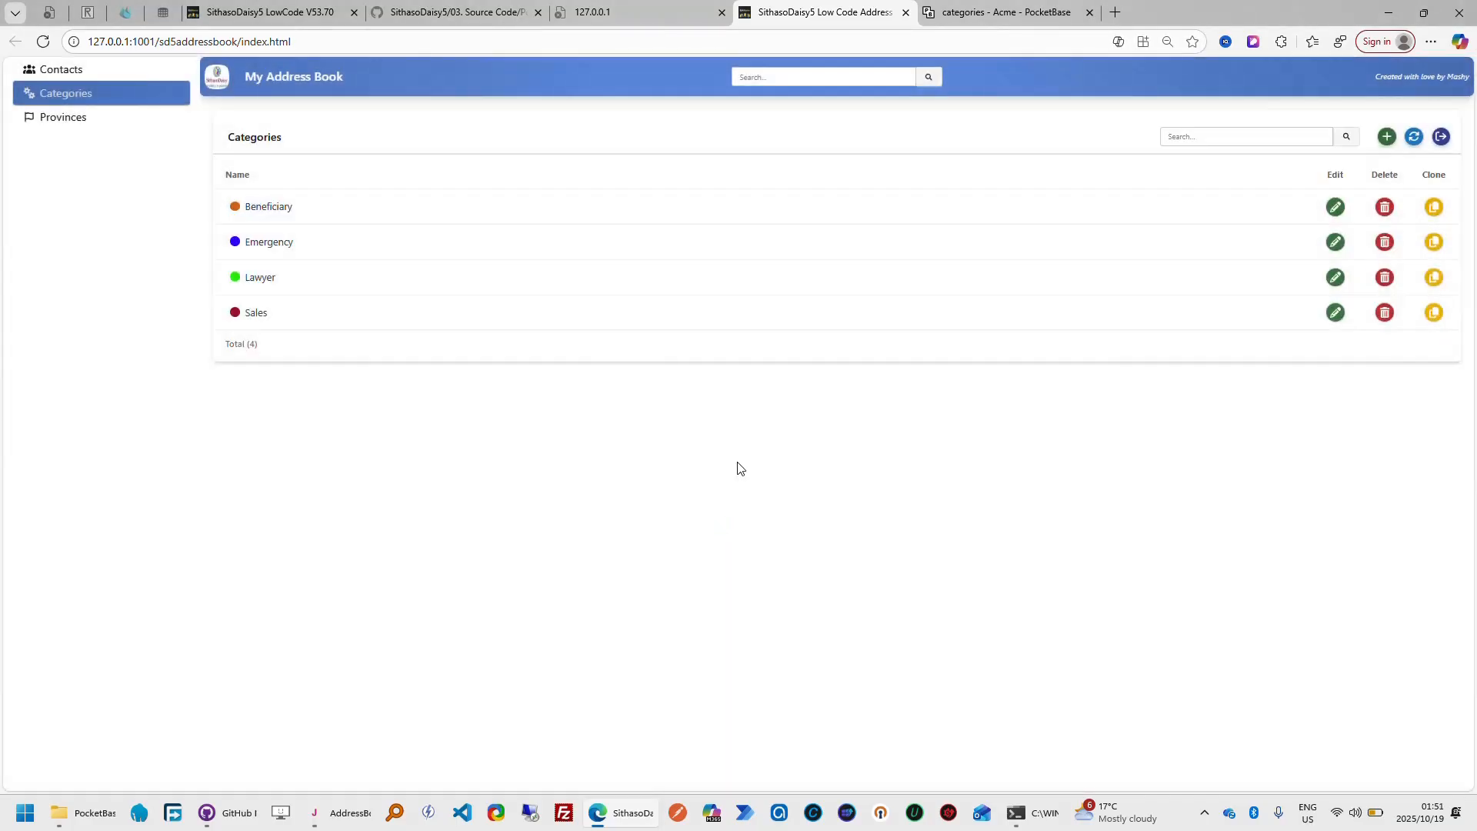
click(1000, 12)
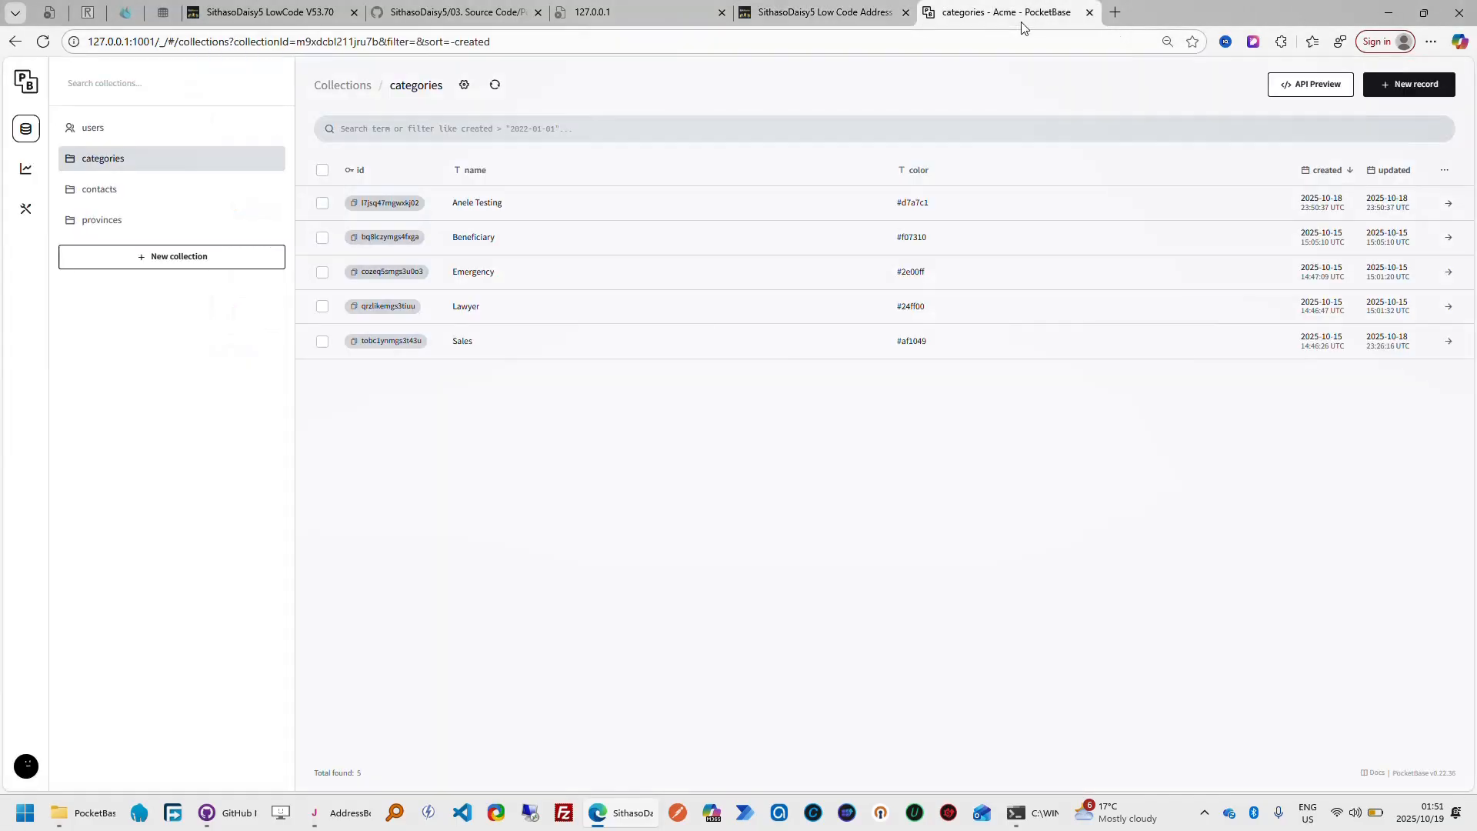
click(496, 88)
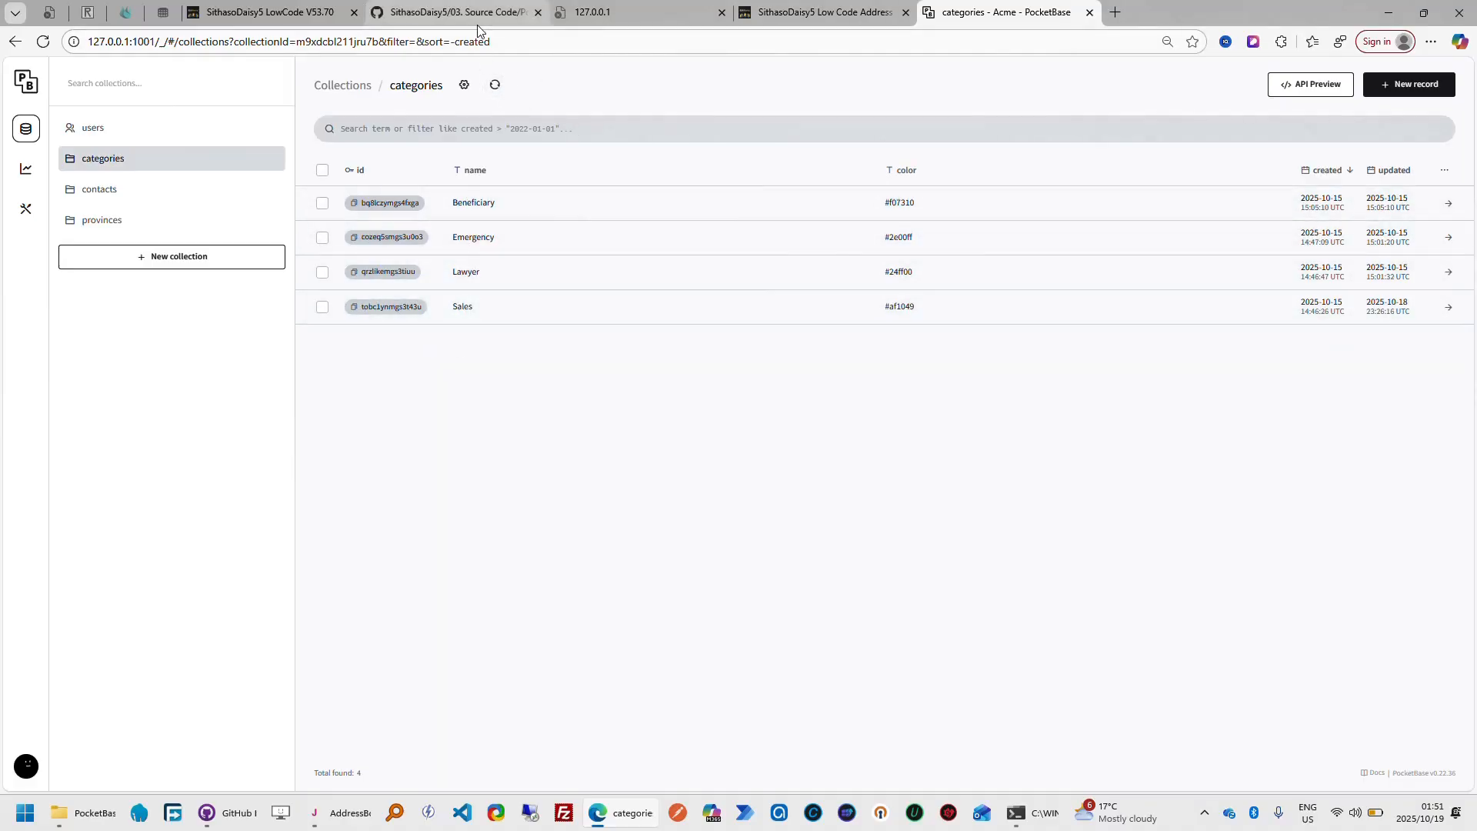
Rename the Beneficiary category to Beneficiary 100 in the finished app and refresh the PocketBase categories records
click(819, 12)
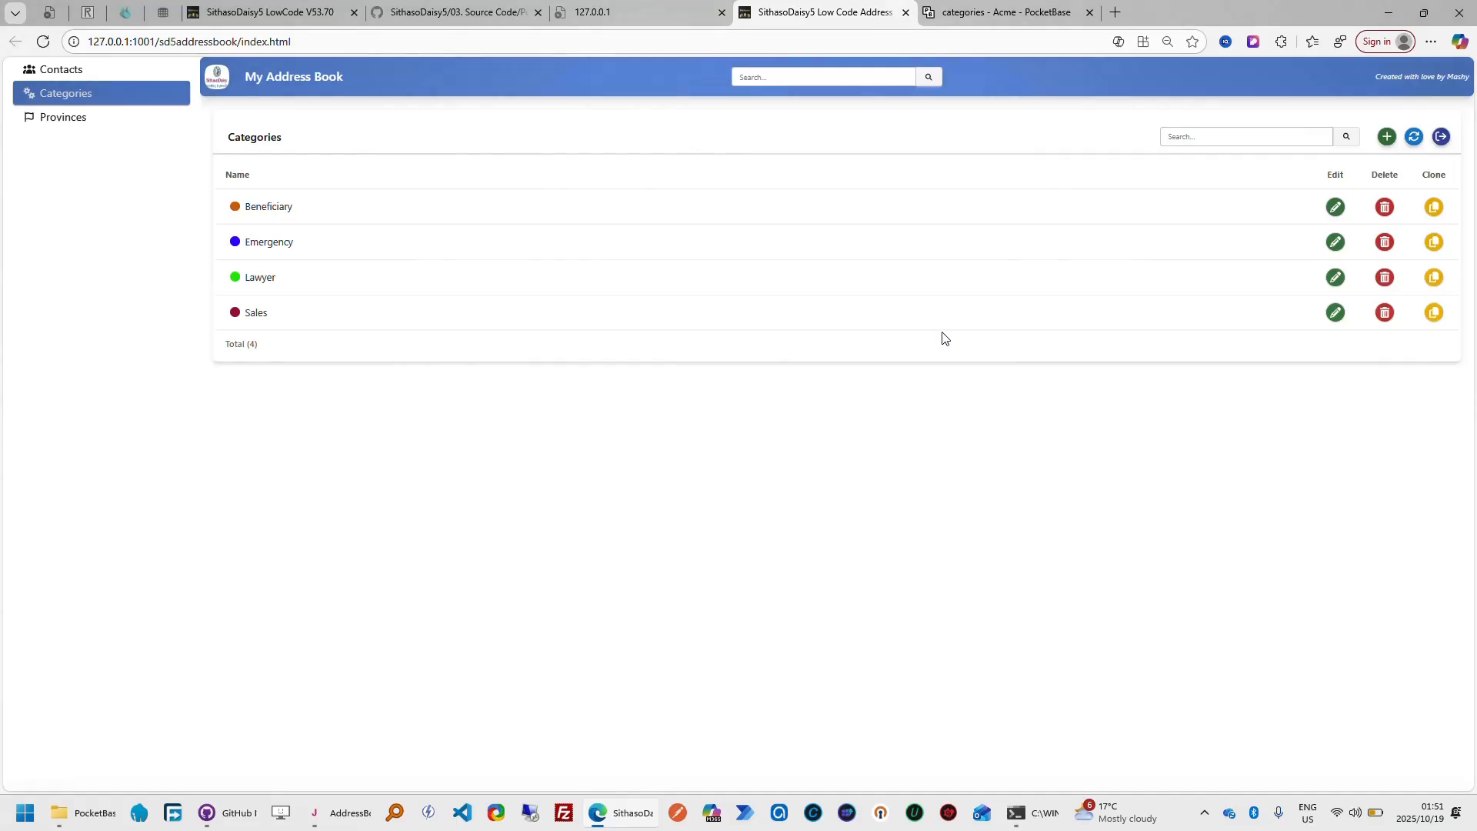
click(1335, 207)
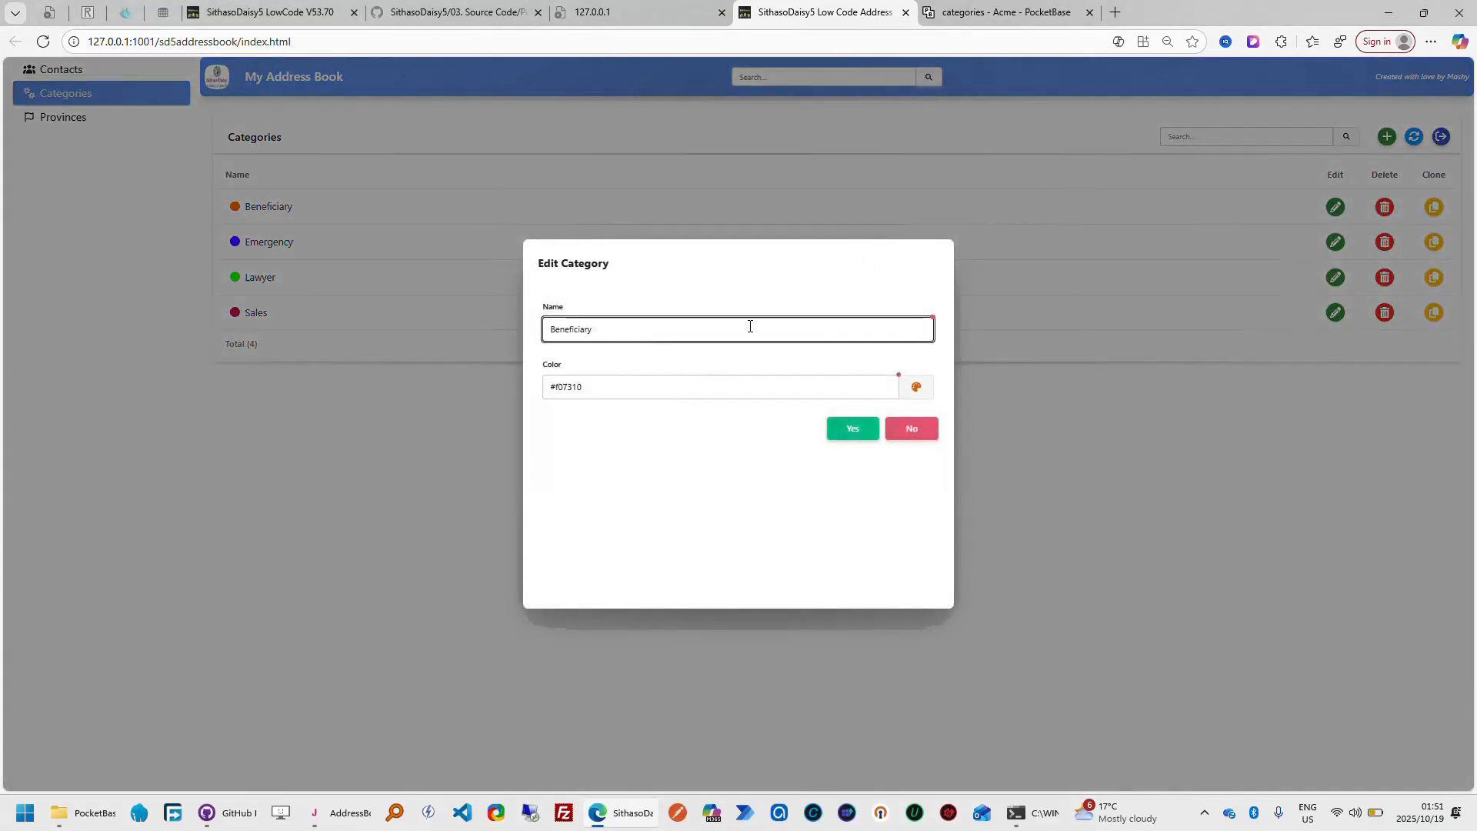
text(100)
click(838, 430)
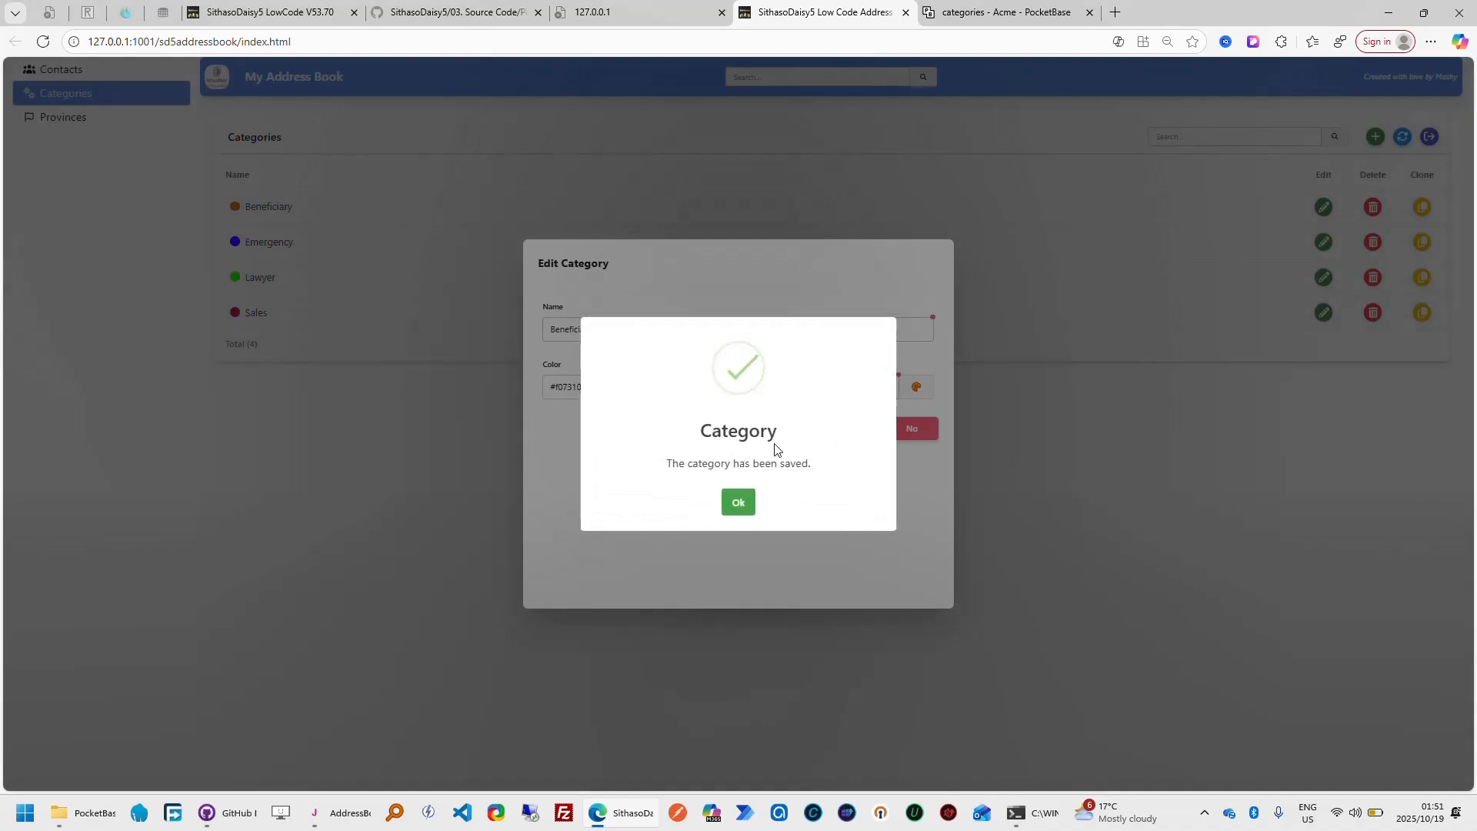
click(739, 505)
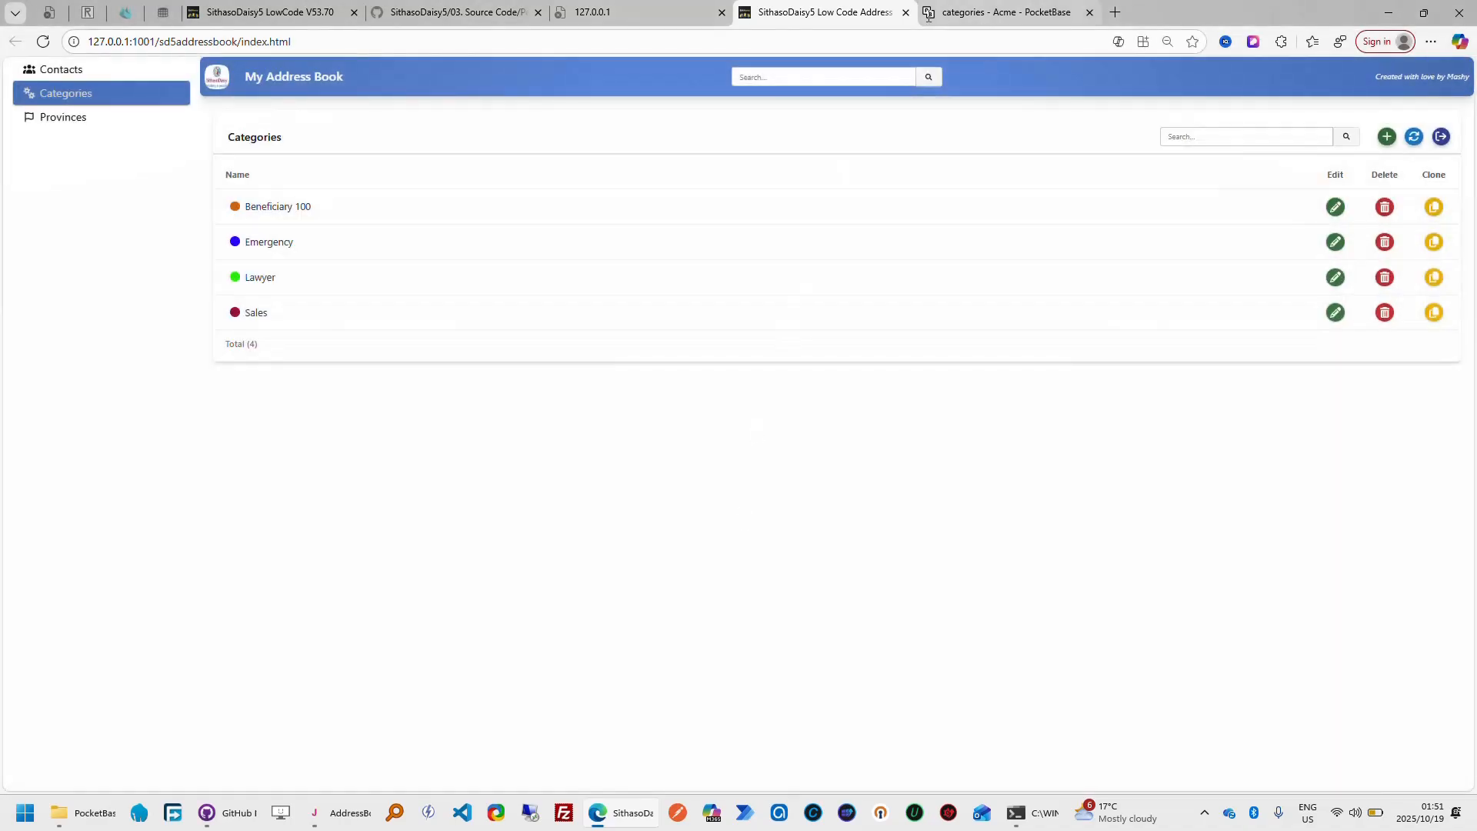
click(1015, 17)
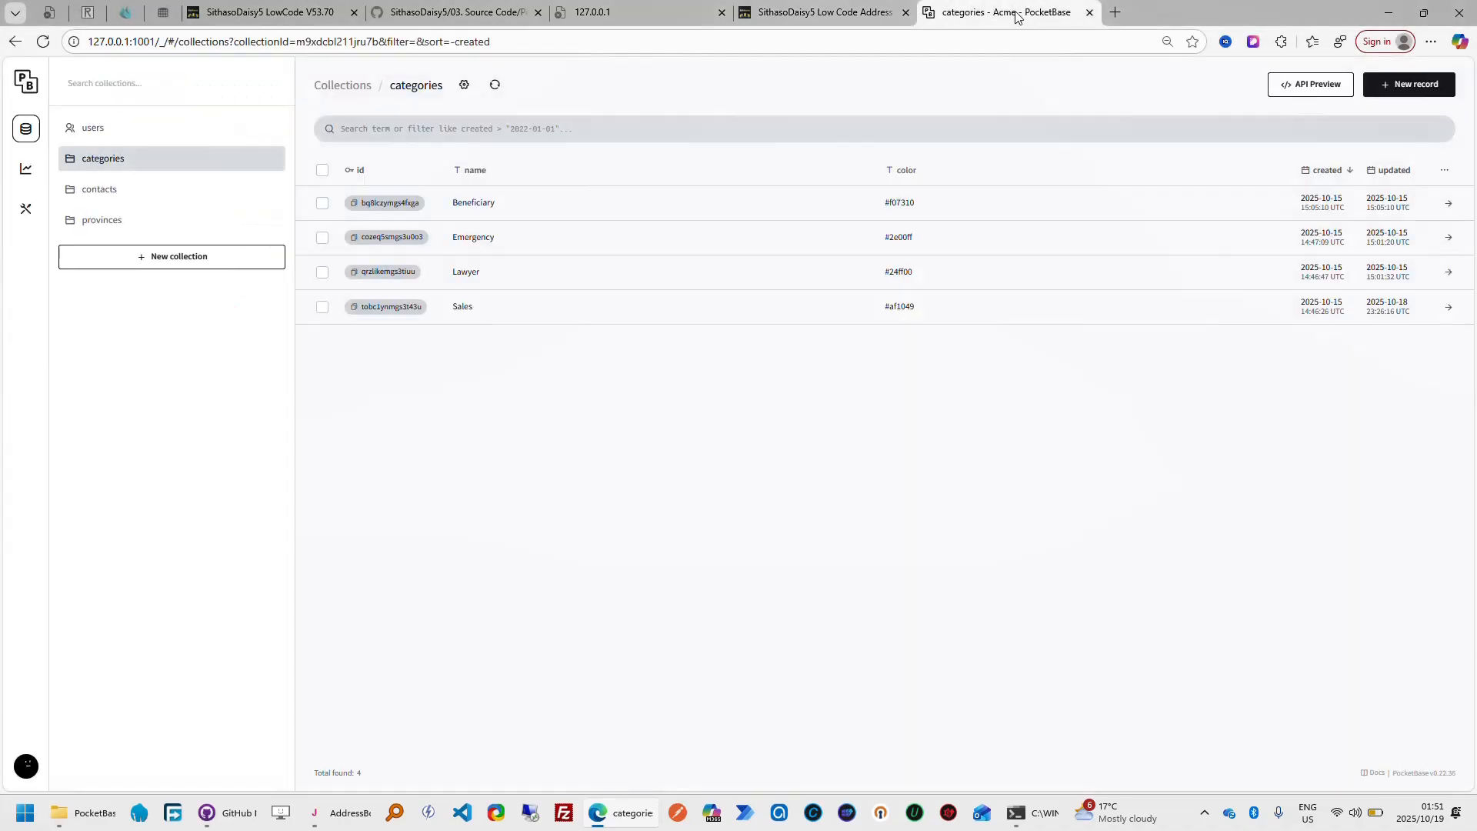
click(494, 86)
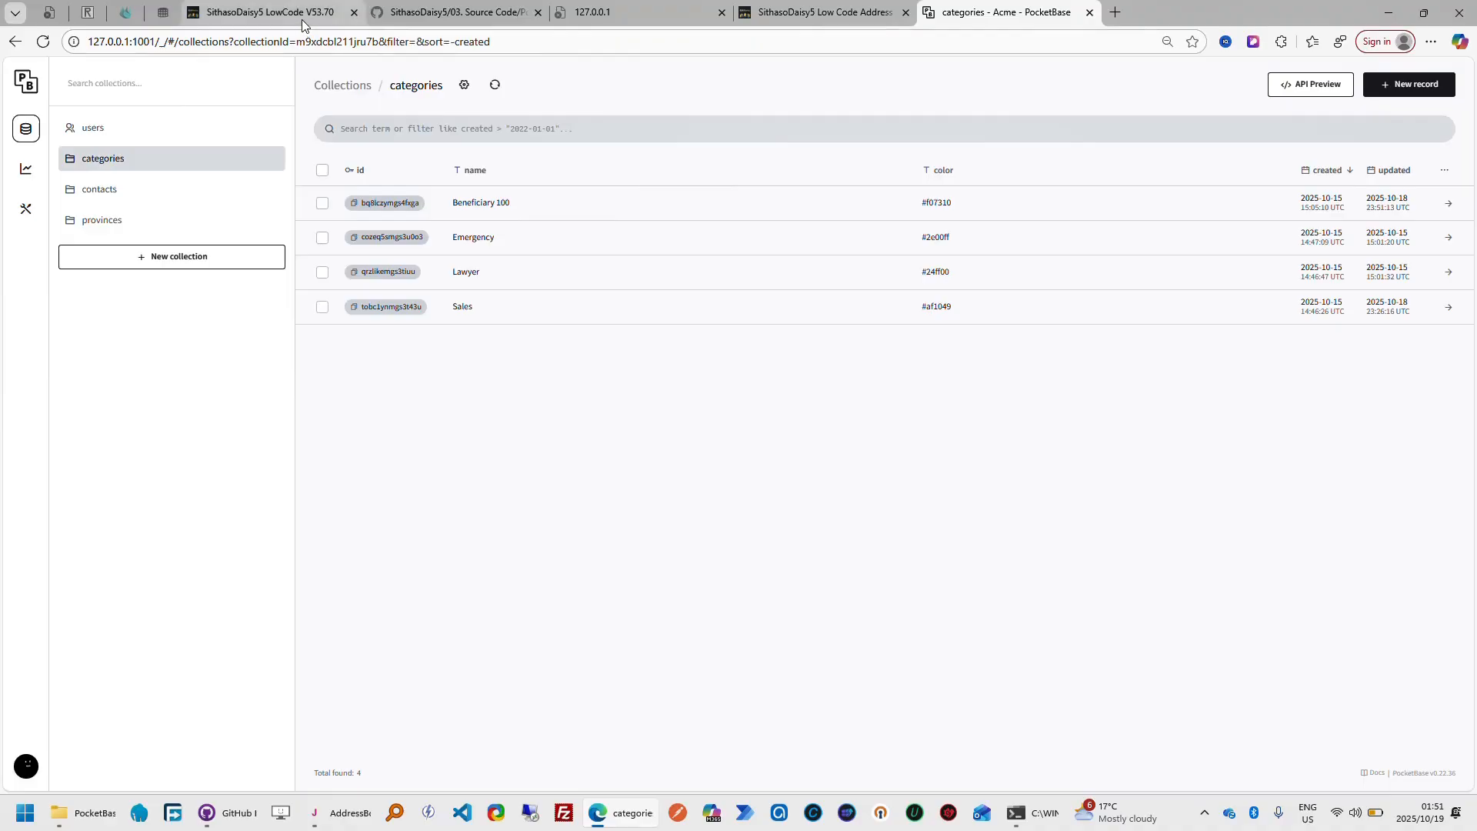
Open the generated code for categories in the low-code designer and compare it with the finished app's Categories list
click(847, 20)
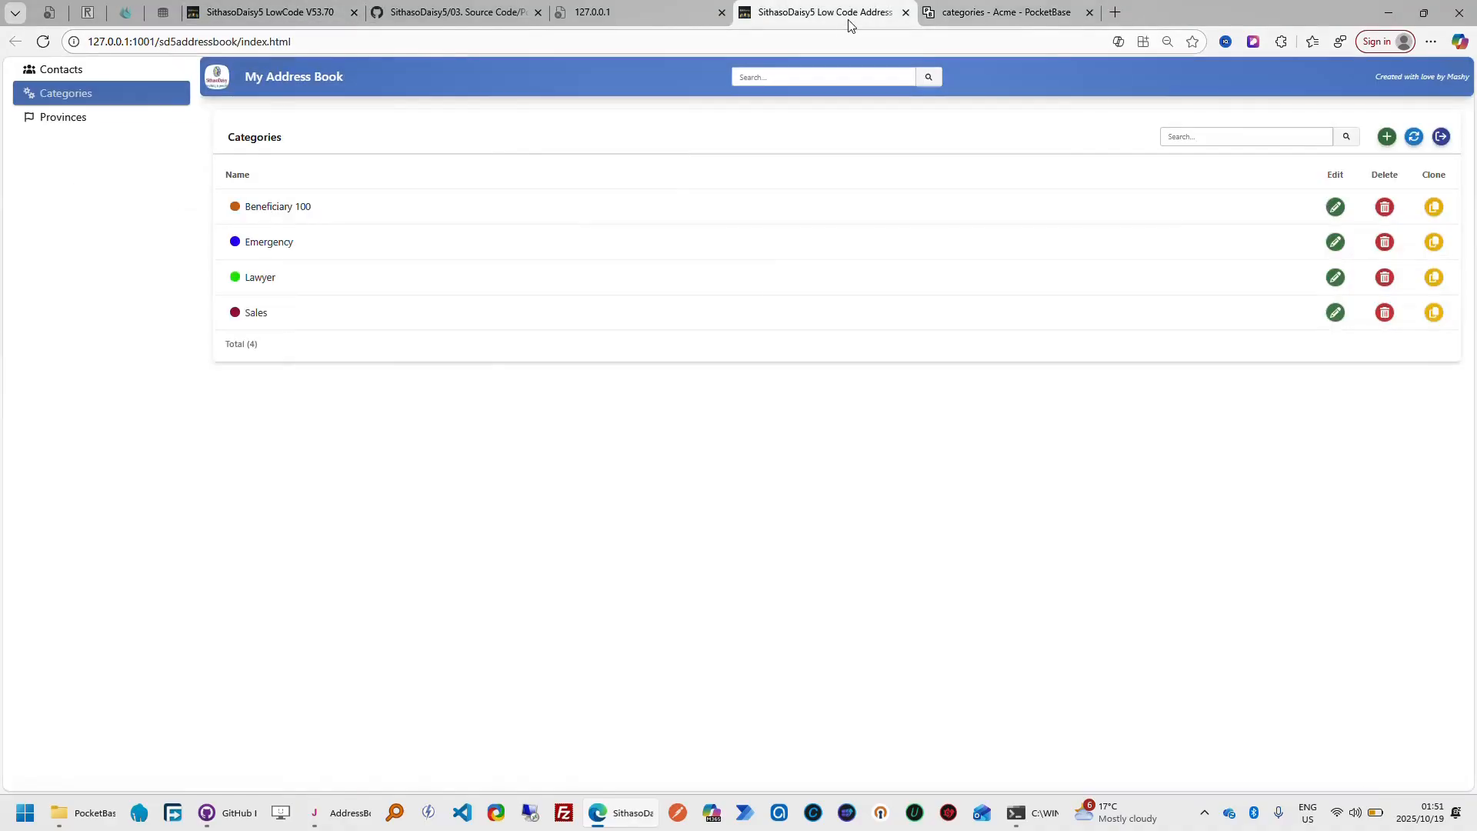
click(278, 20)
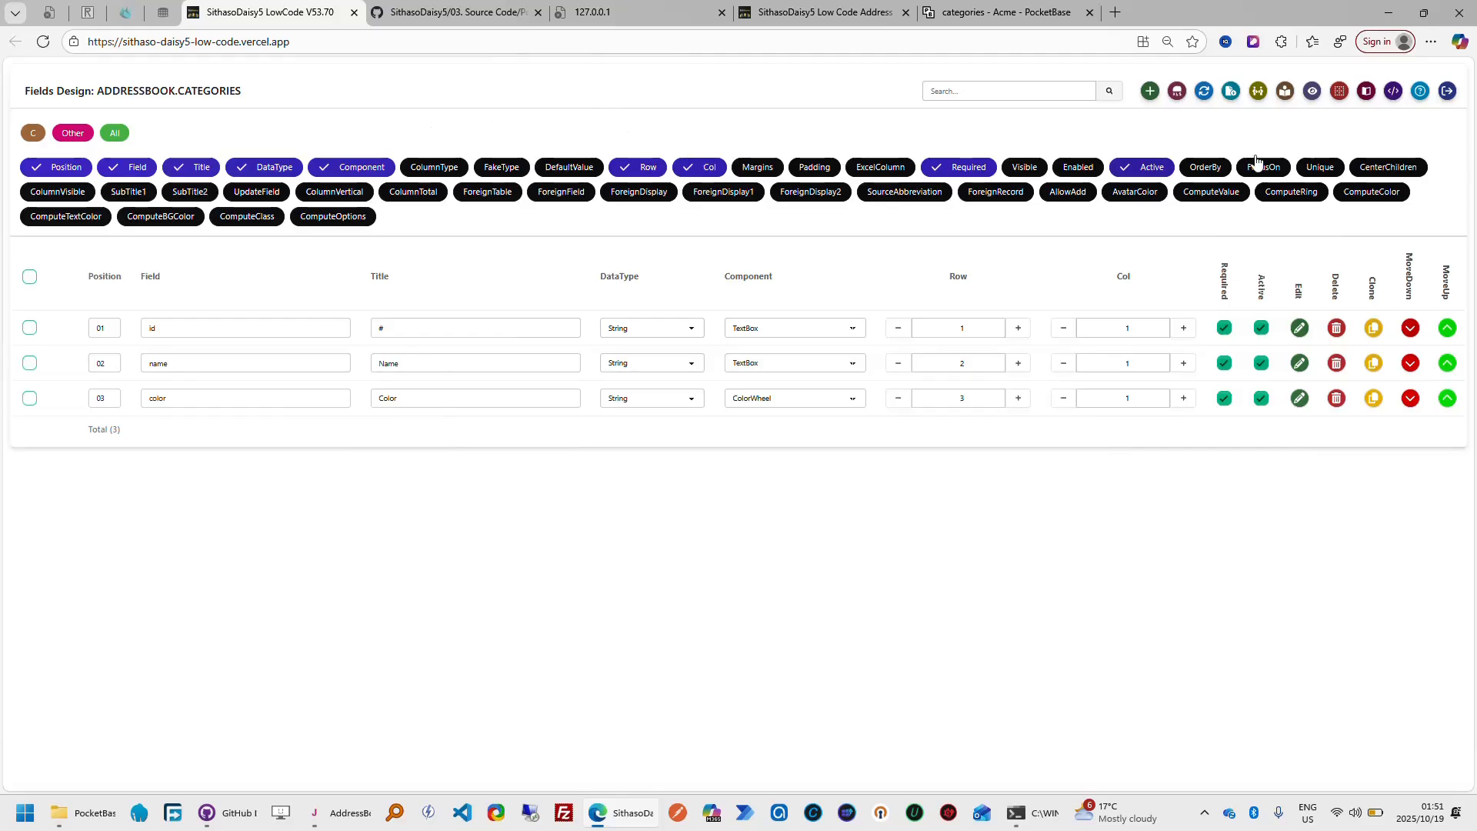
click(1394, 96)
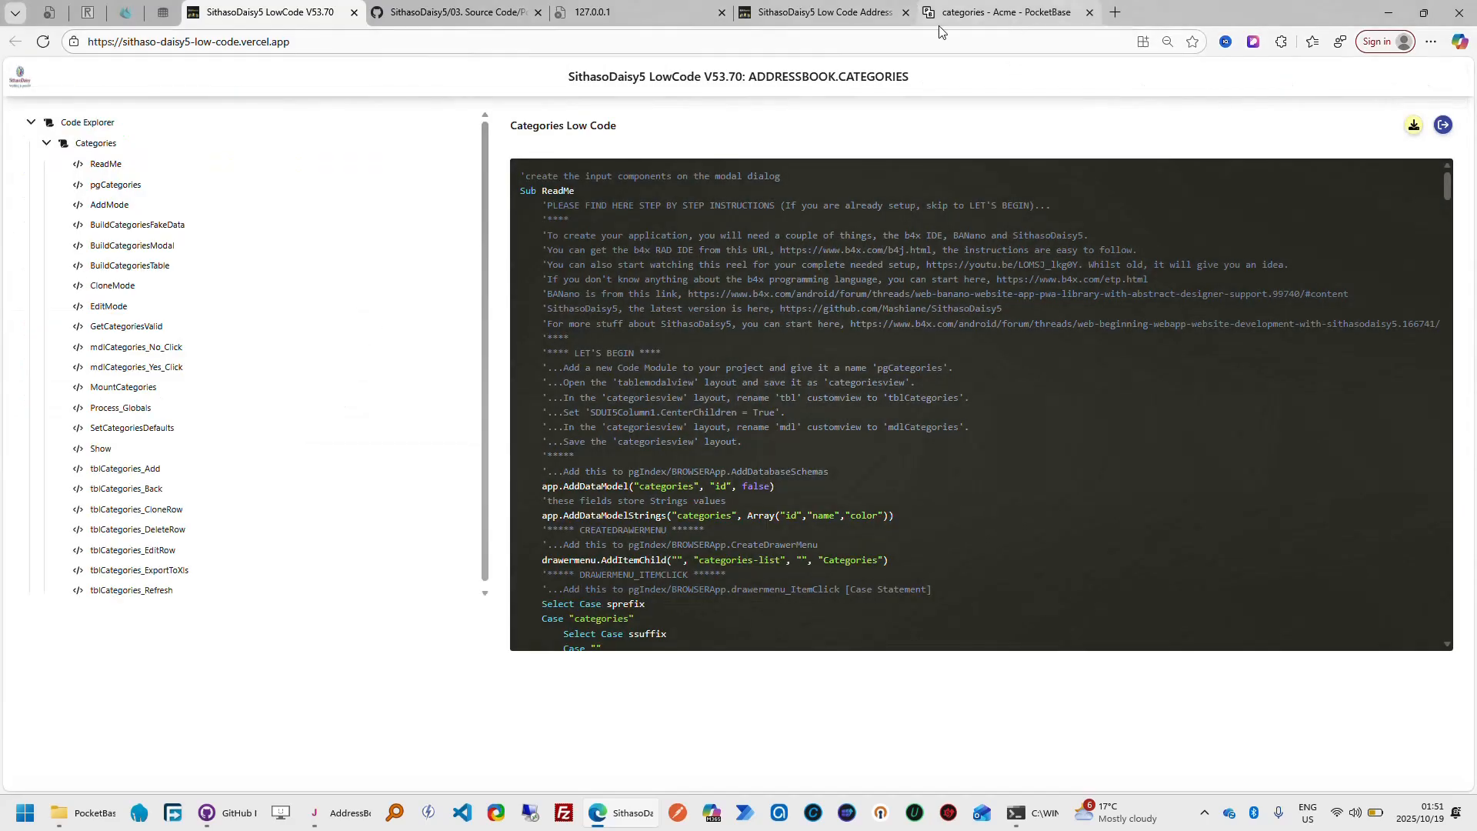
click(827, 13)
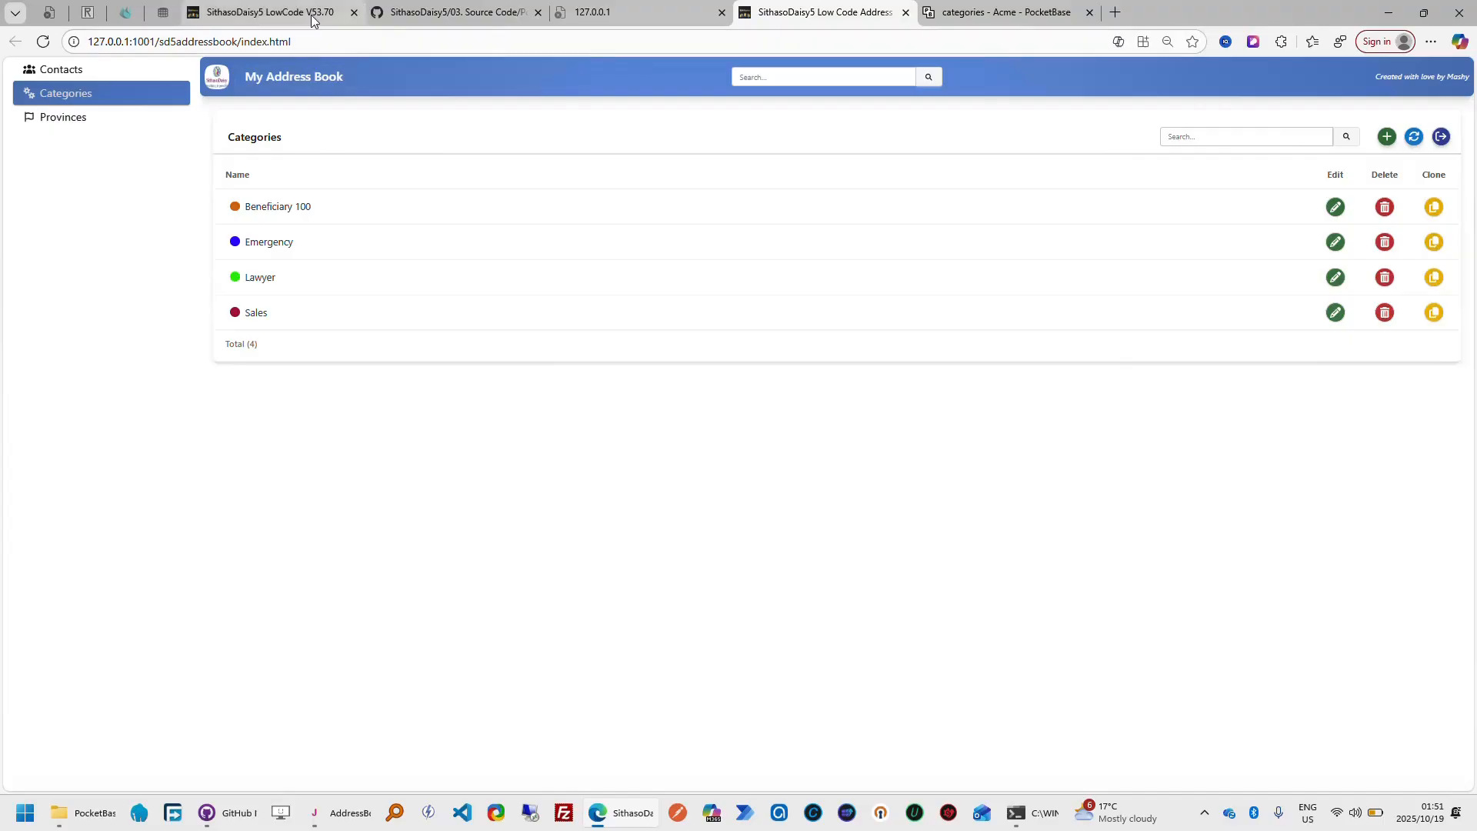
click(269, 12)
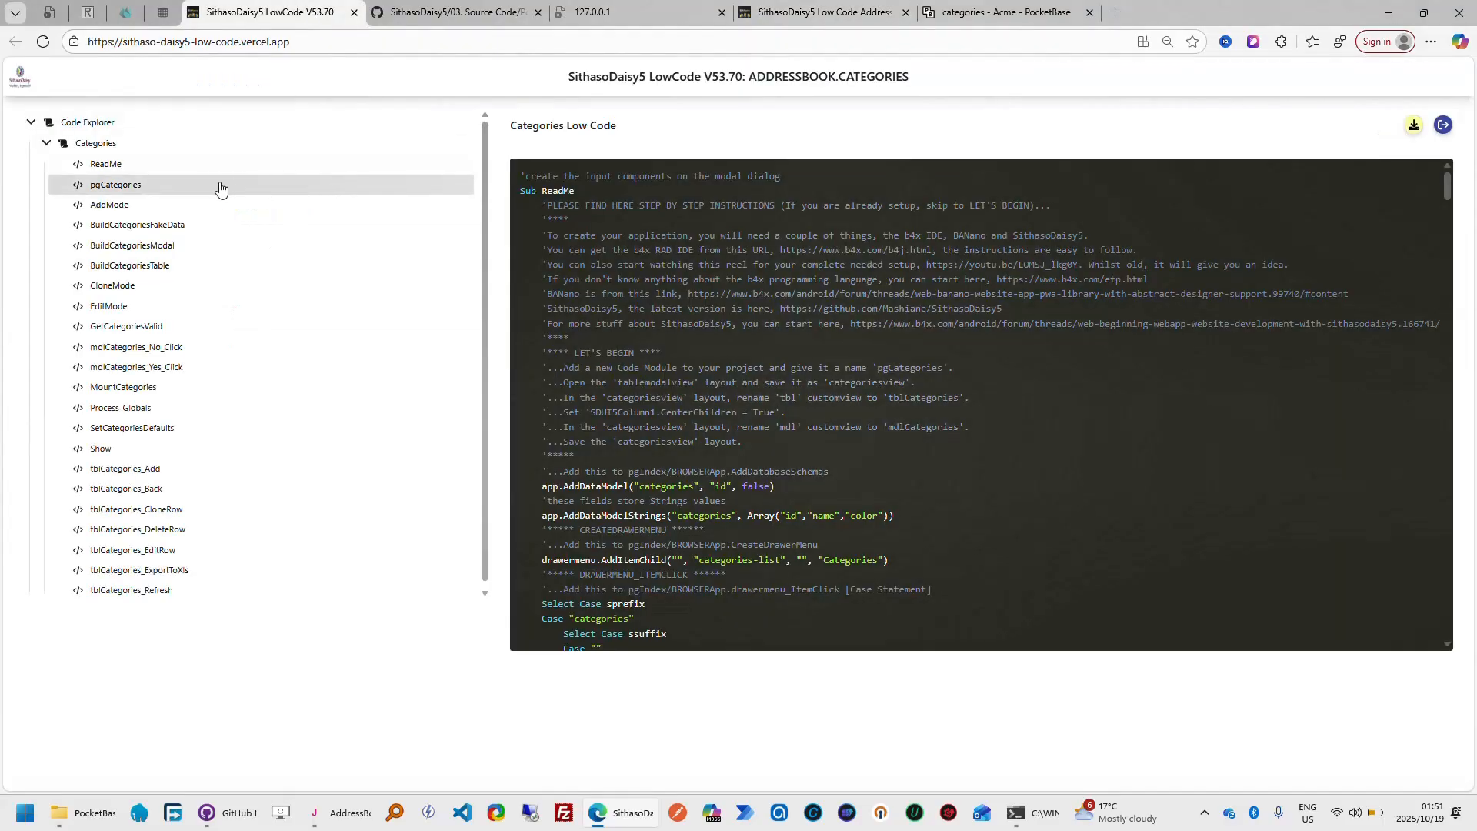
Examine the AddMode, BuildCategoriesFakeData and BuildCategoriesModal code, highlighting the txtName and txtColor property assignments
click(128, 213)
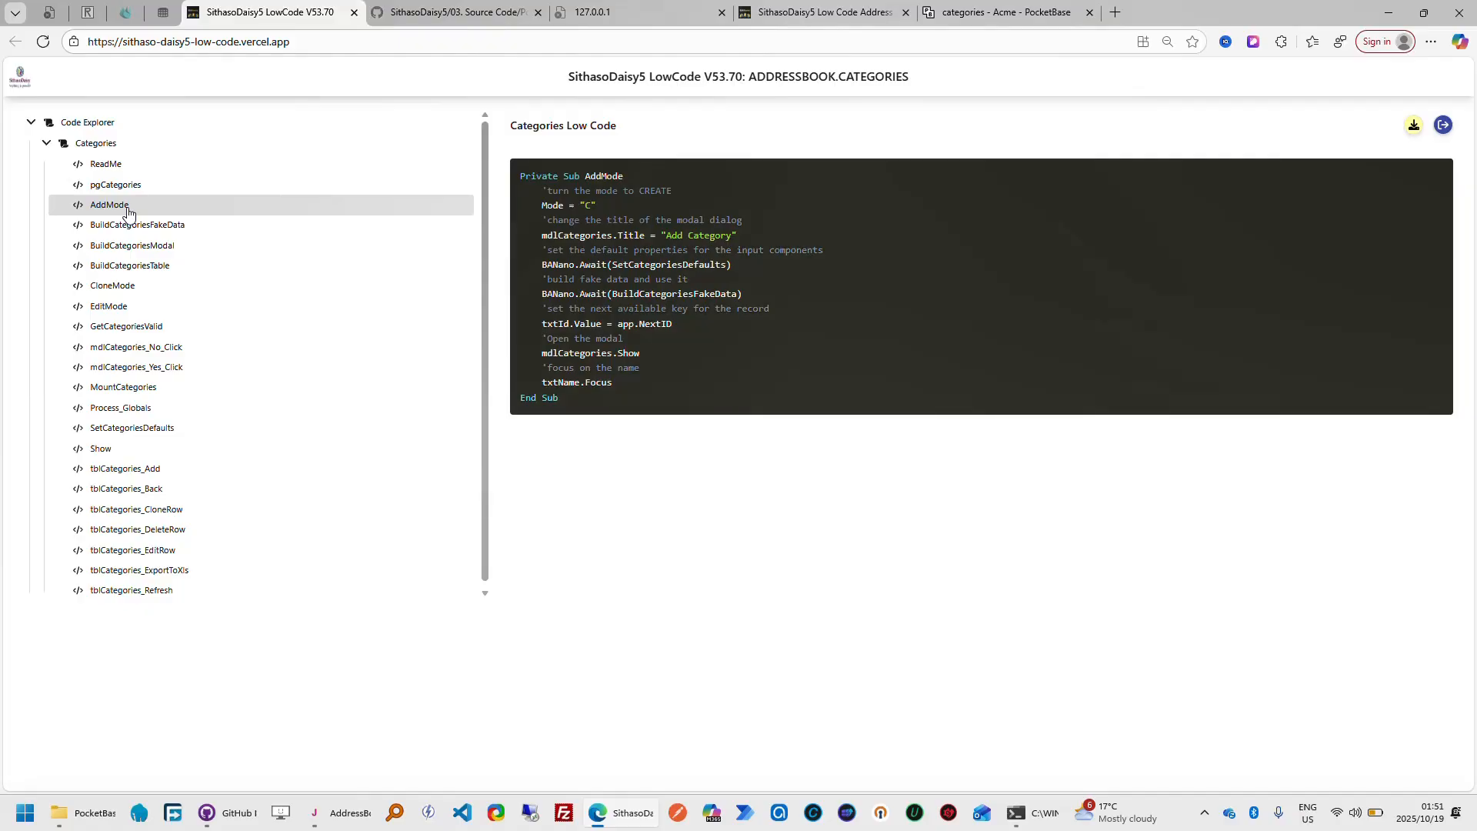
click(143, 230)
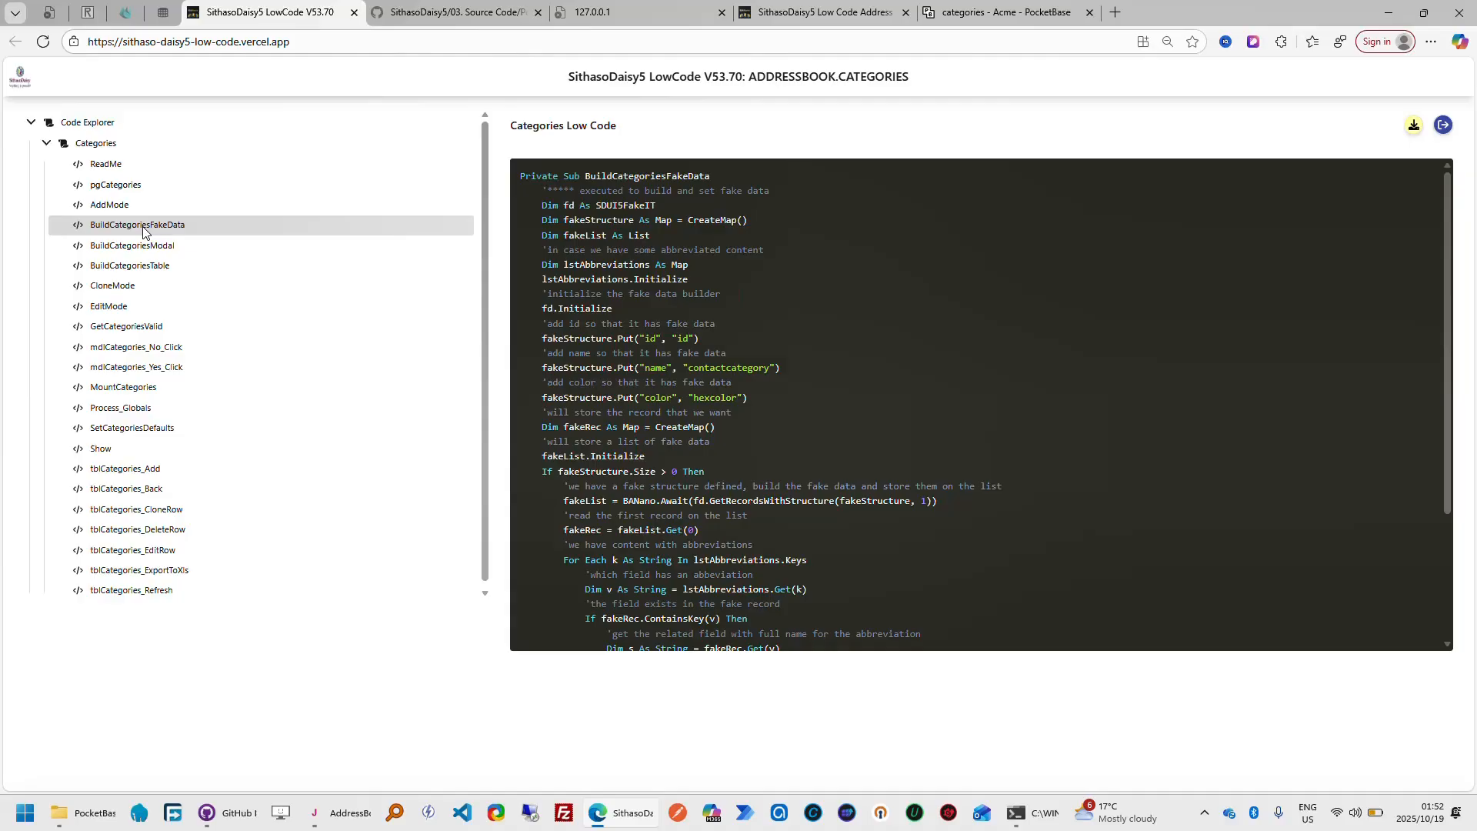
click(135, 247)
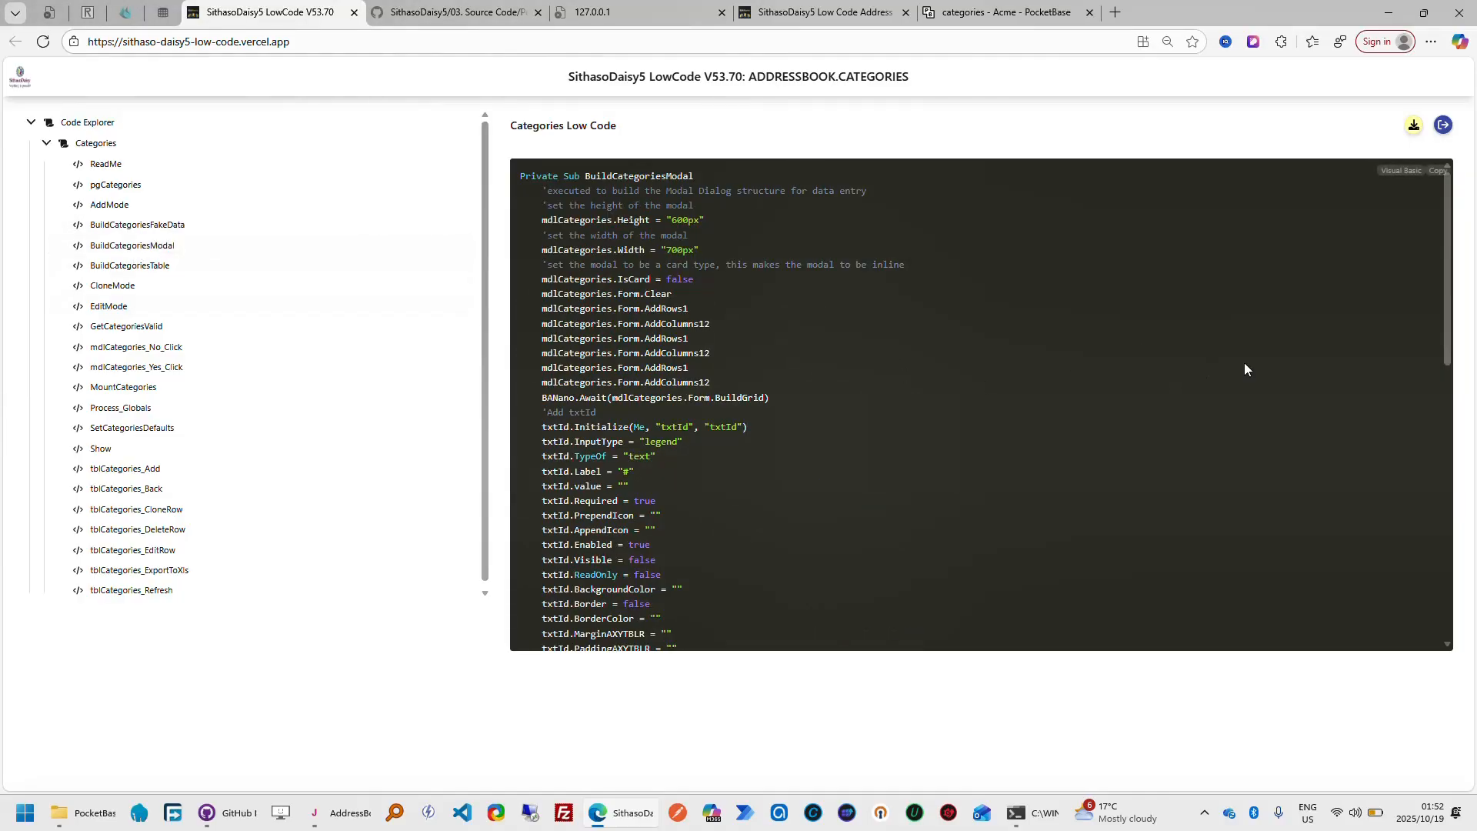
drag(1447, 350, 1465, 529)
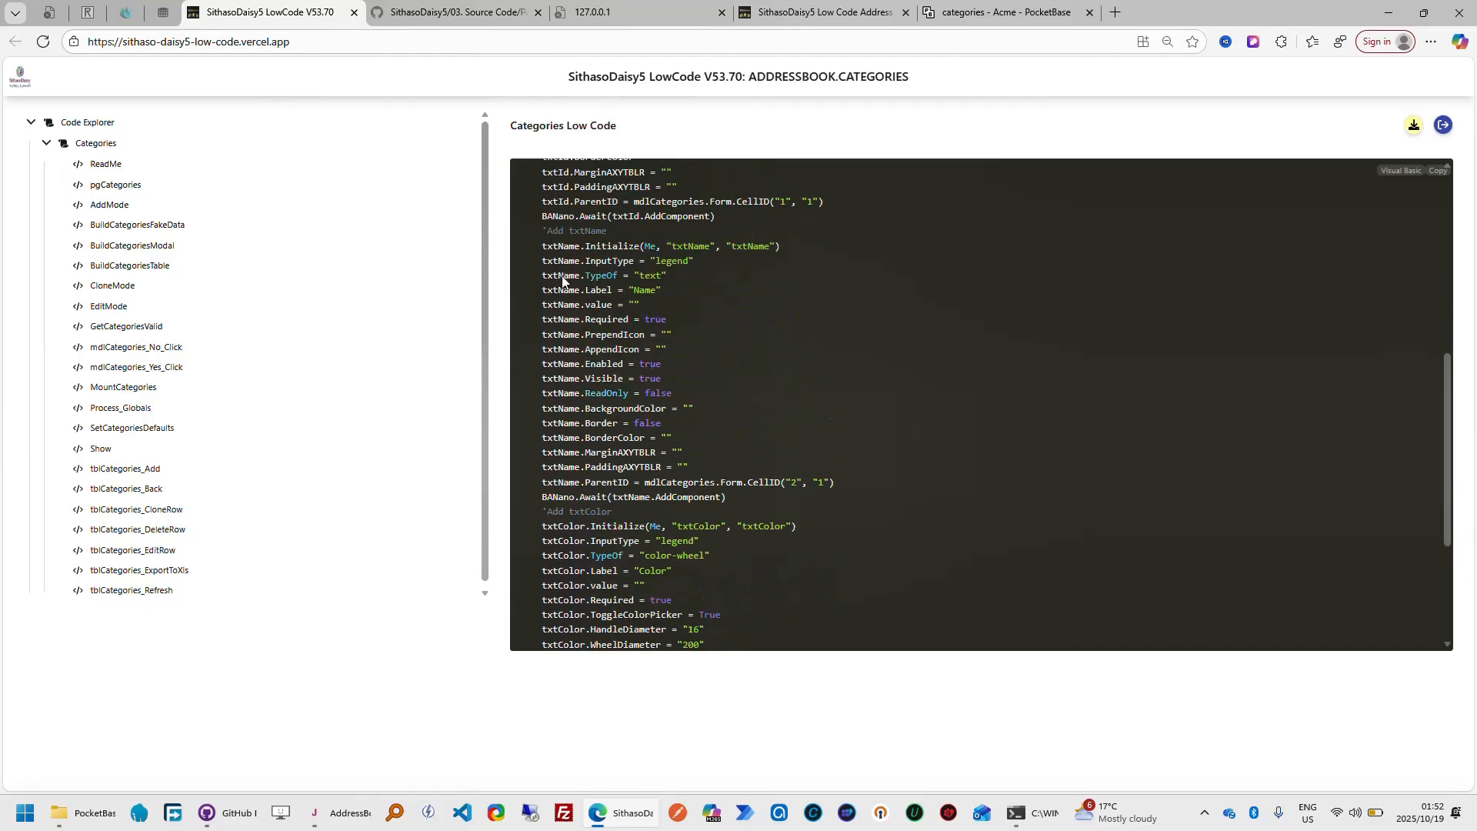
drag(547, 256, 778, 463)
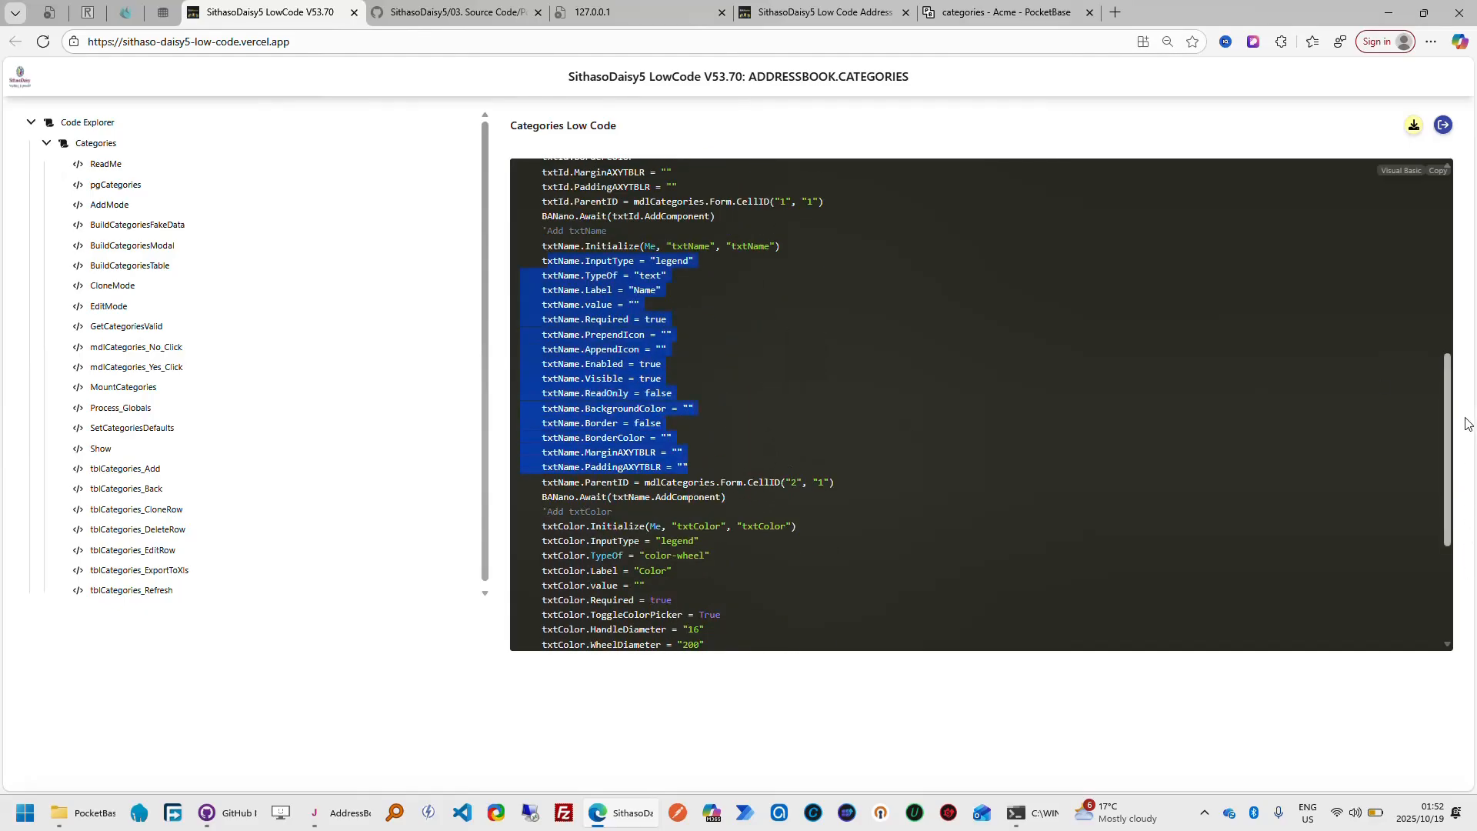
scroll(1014, 495, down, 3)
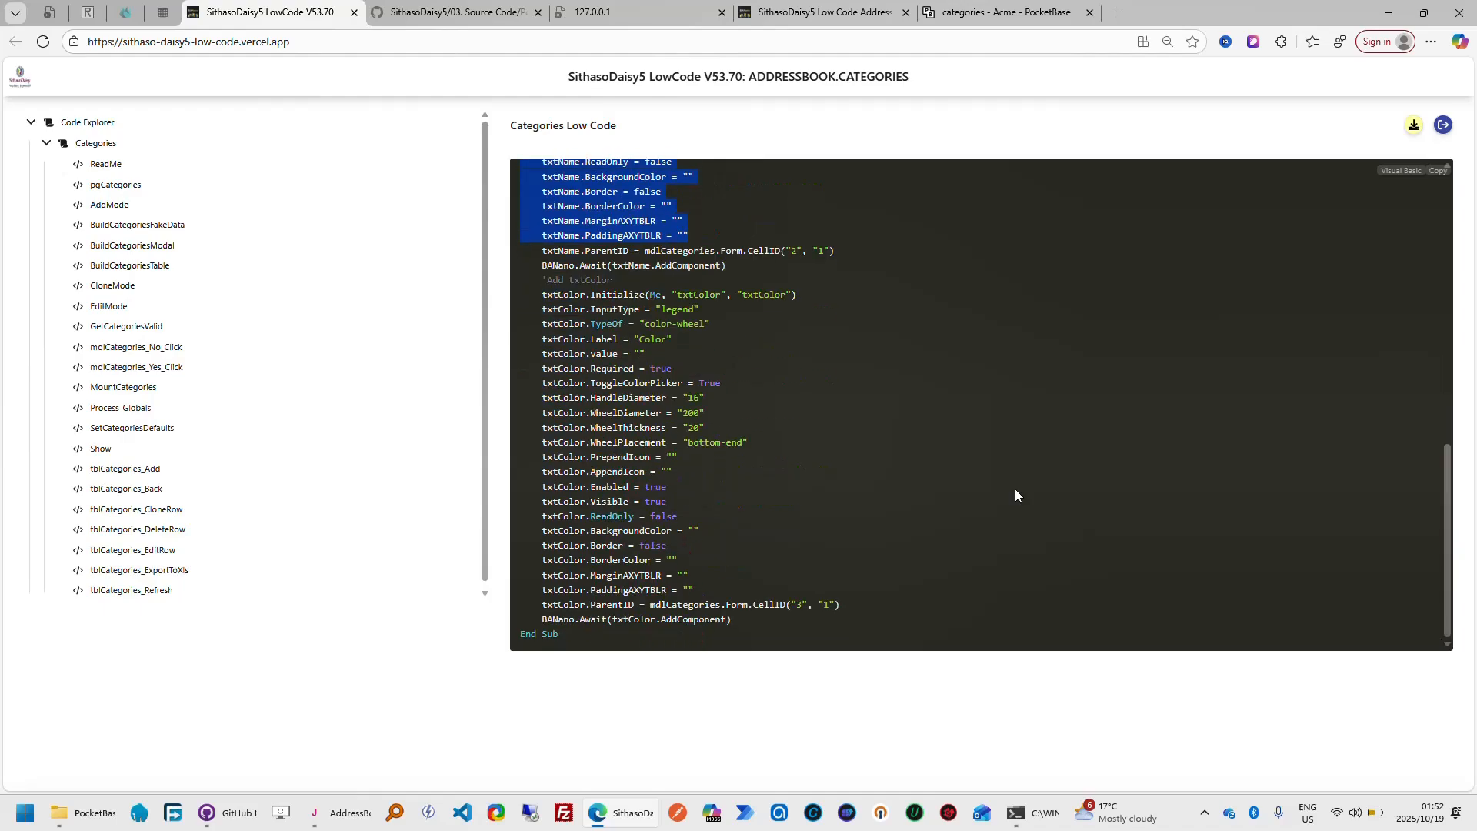
drag(544, 308, 829, 614)
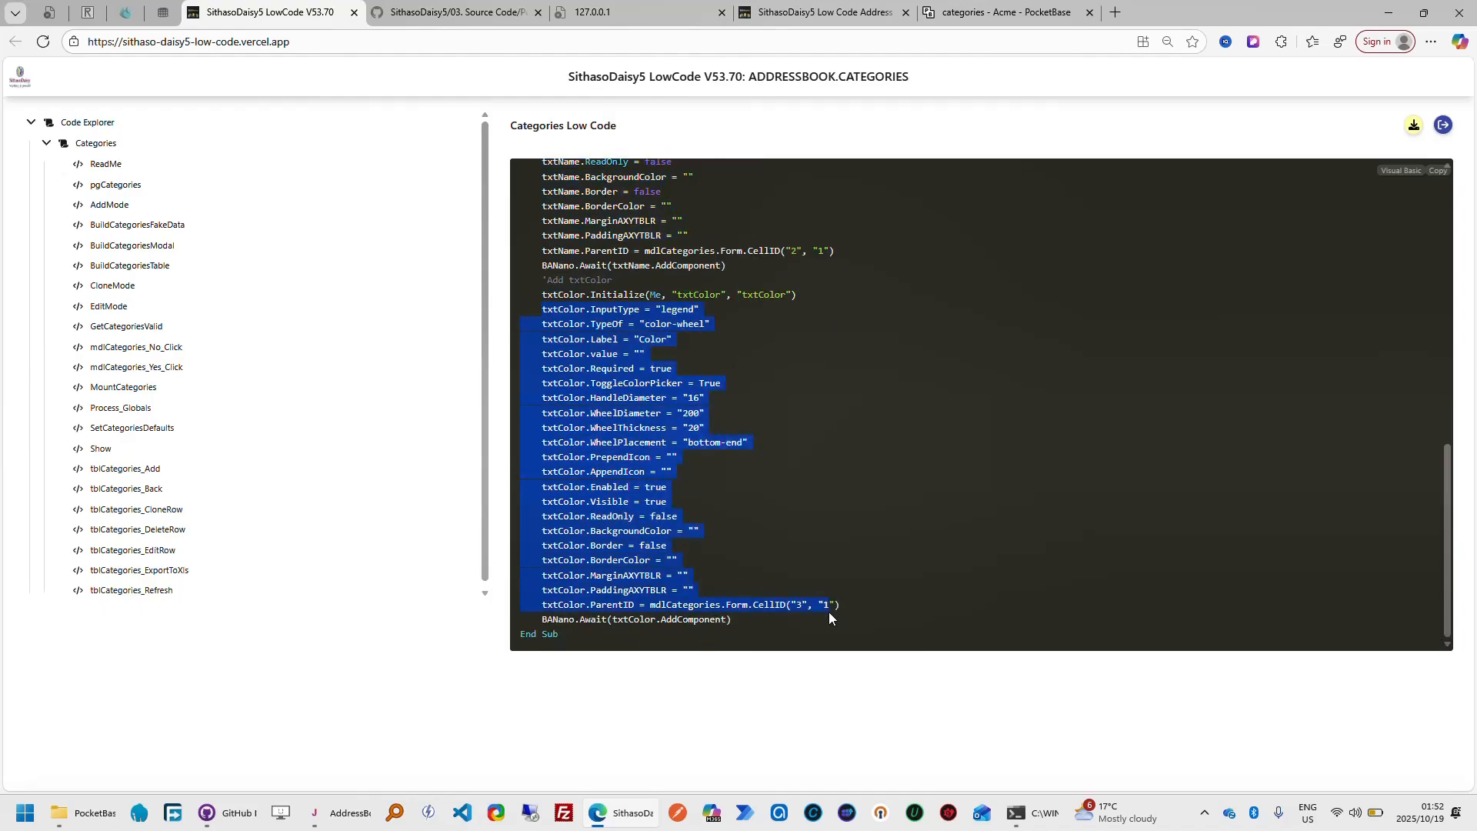
View the generated BuildCategoriesTable, CloneMode and EditMode routines for categories
click(174, 270)
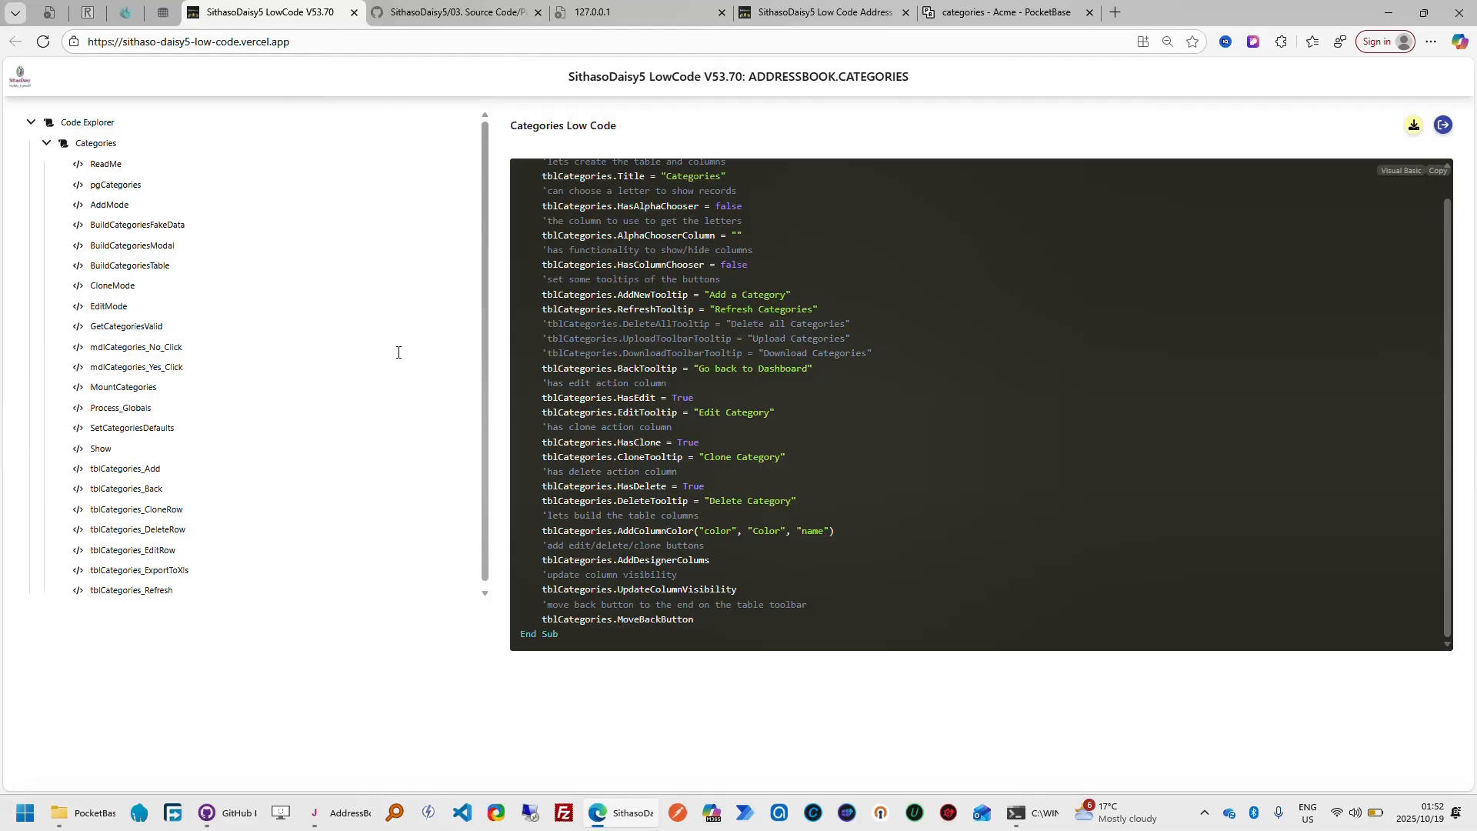
click(121, 288)
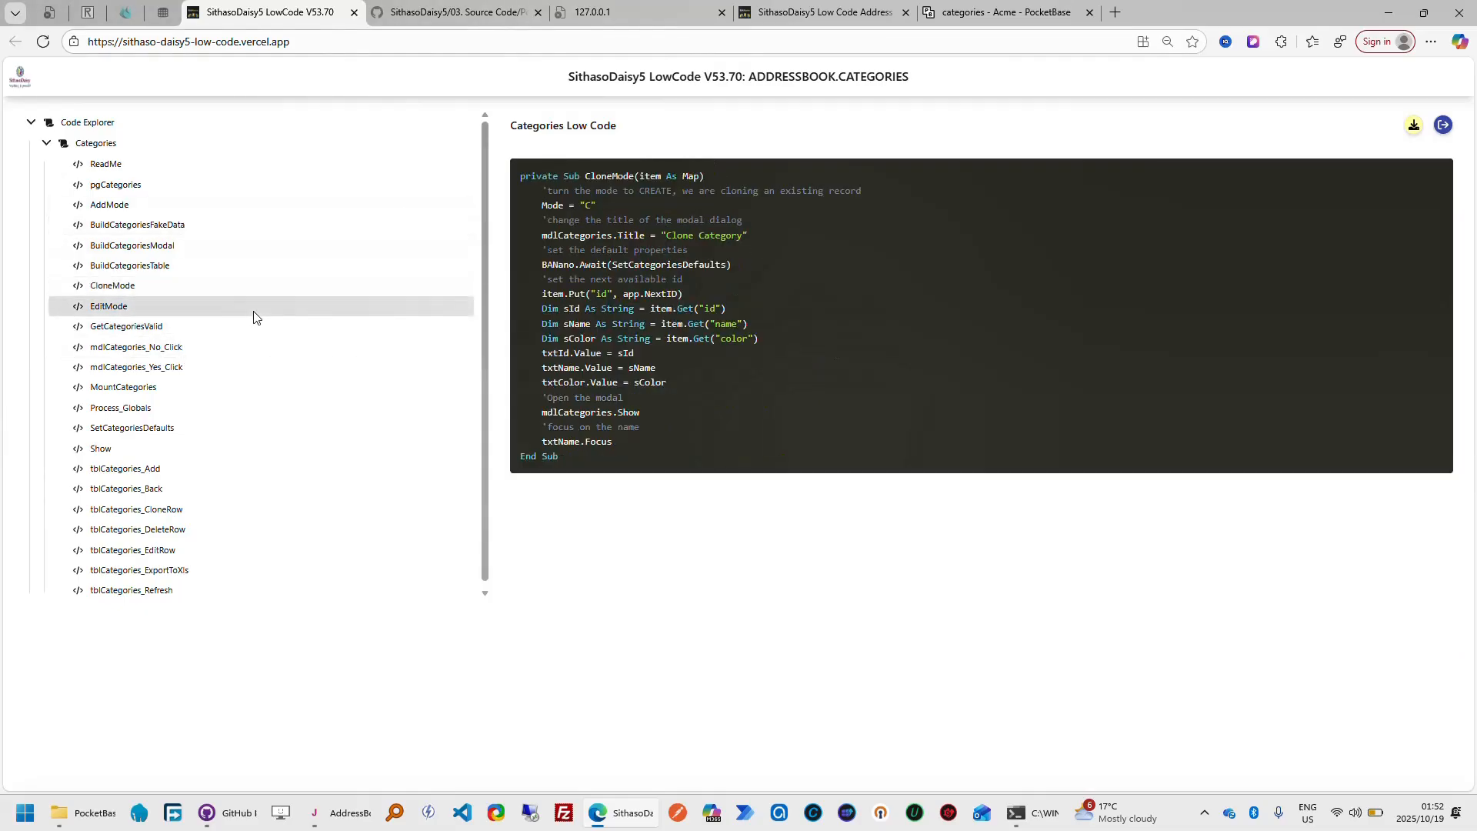
click(115, 306)
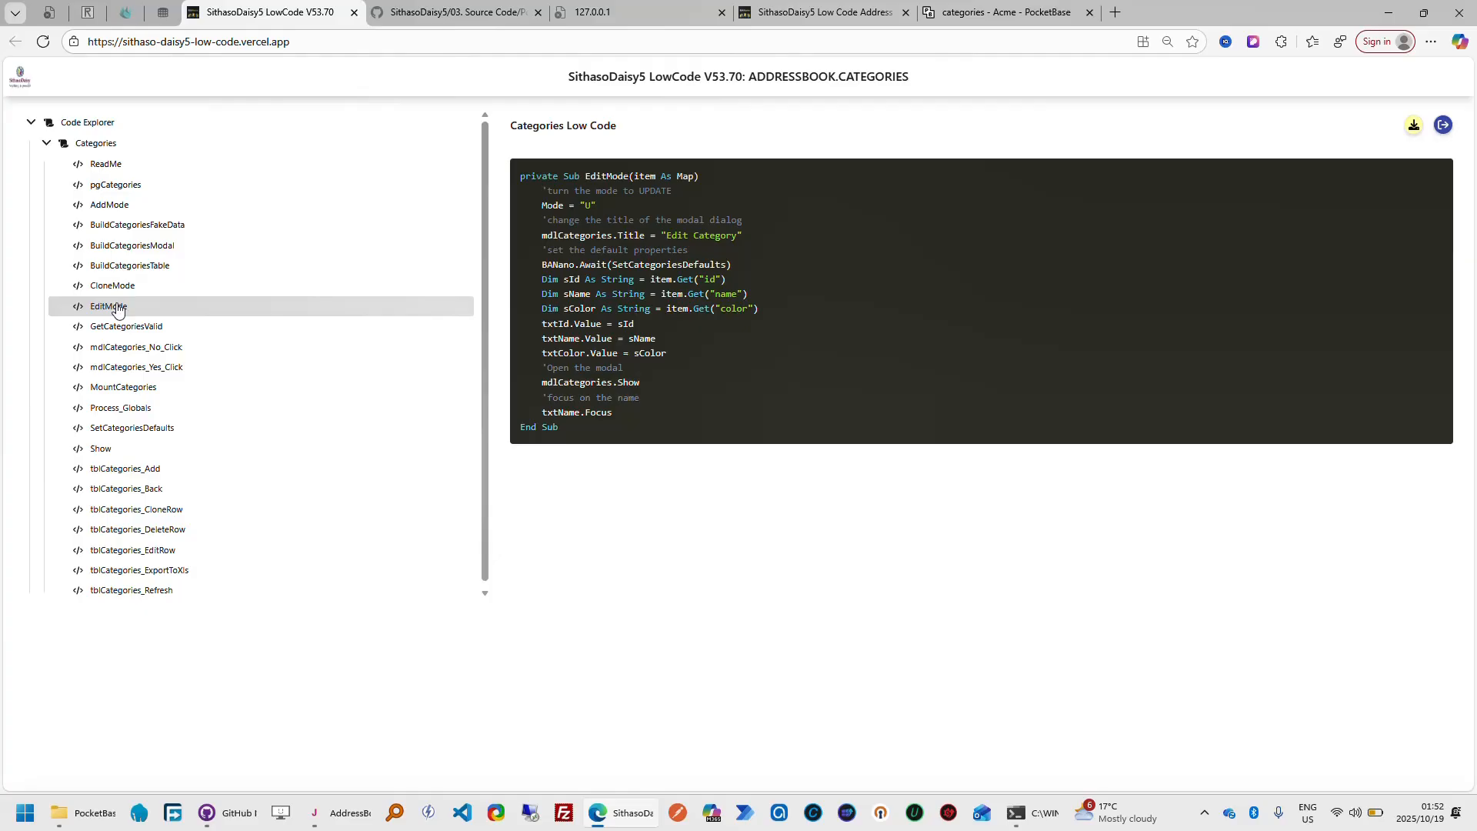
View the generated GetCategoriesValid code and try to save a new category with a blank name in the finished app
click(124, 326)
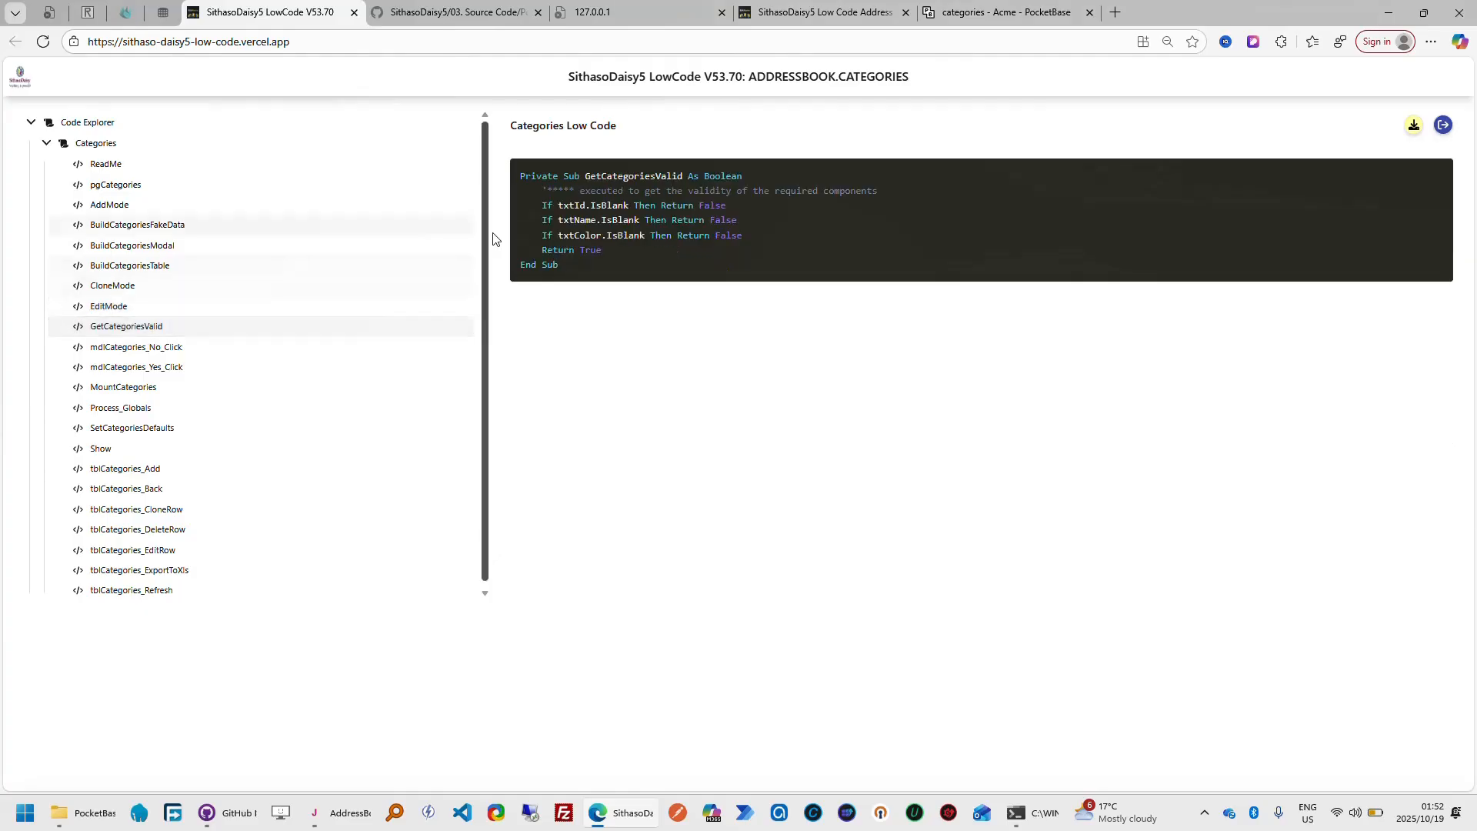
click(875, 23)
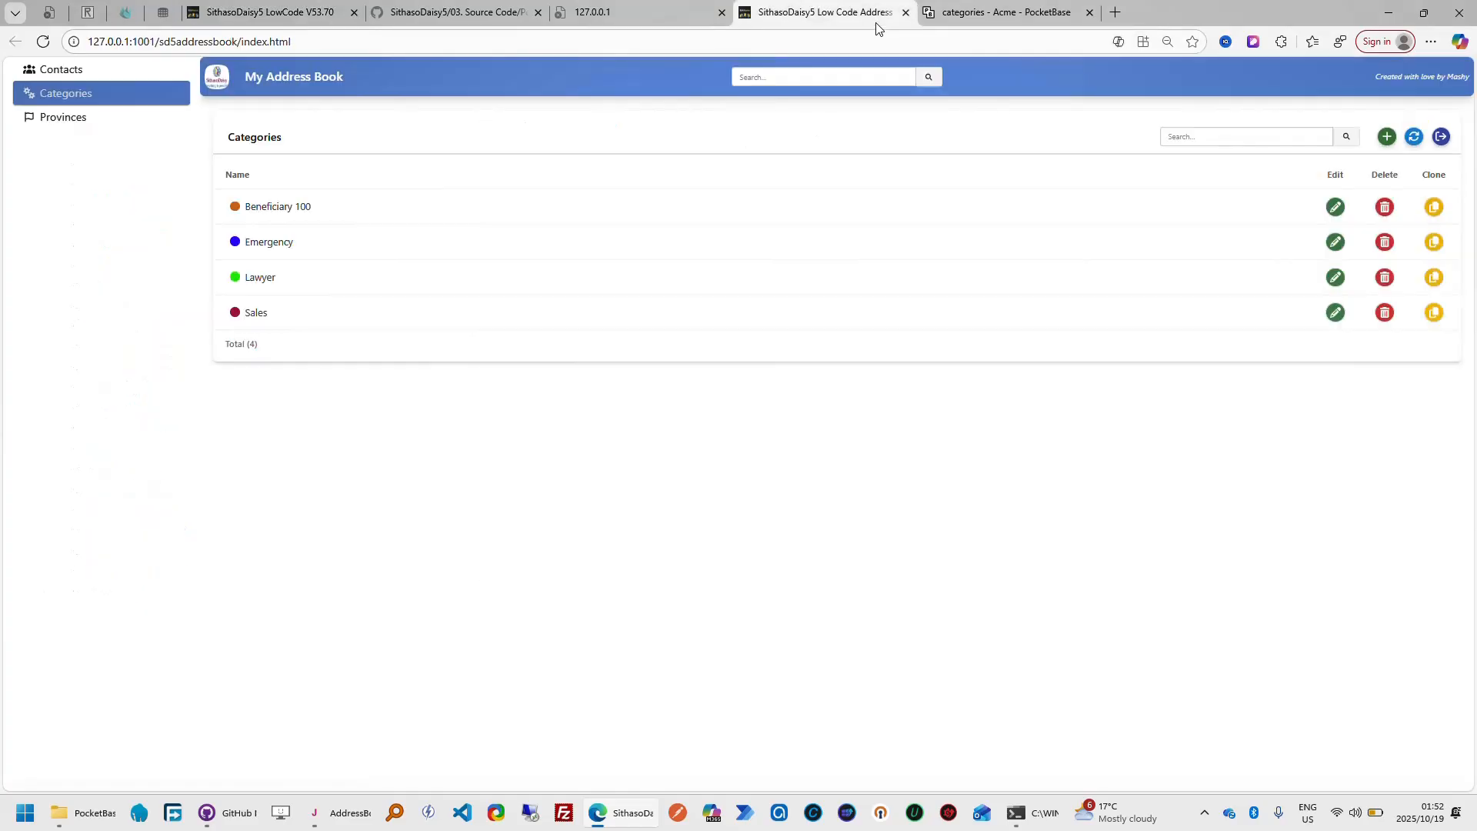
click(1389, 139)
click(846, 438)
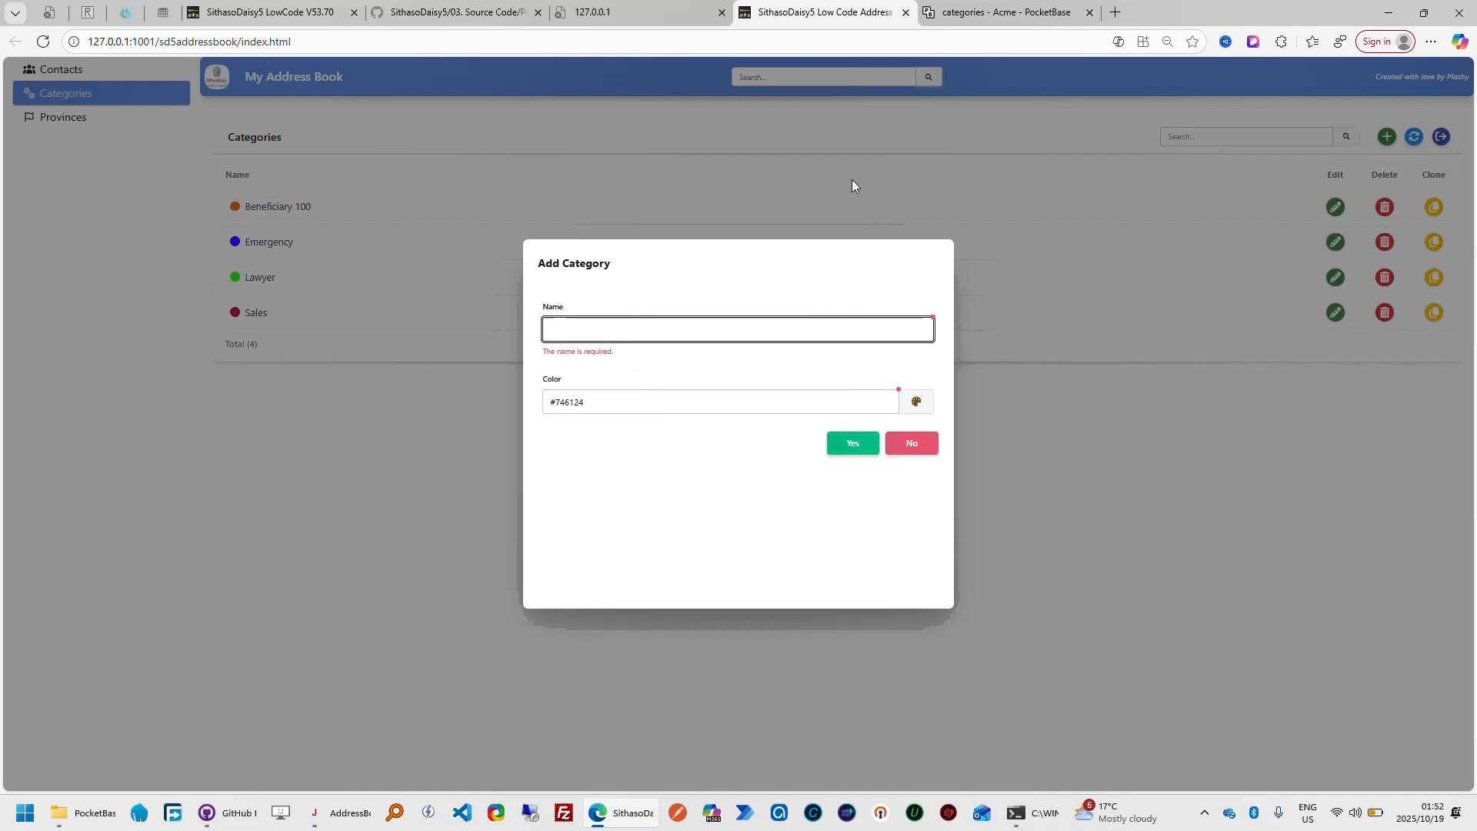
Highlight the txtId, txtName and txtColor blank checks in GetCategoriesValid and compare them with the Add Category dialog
click(308, 19)
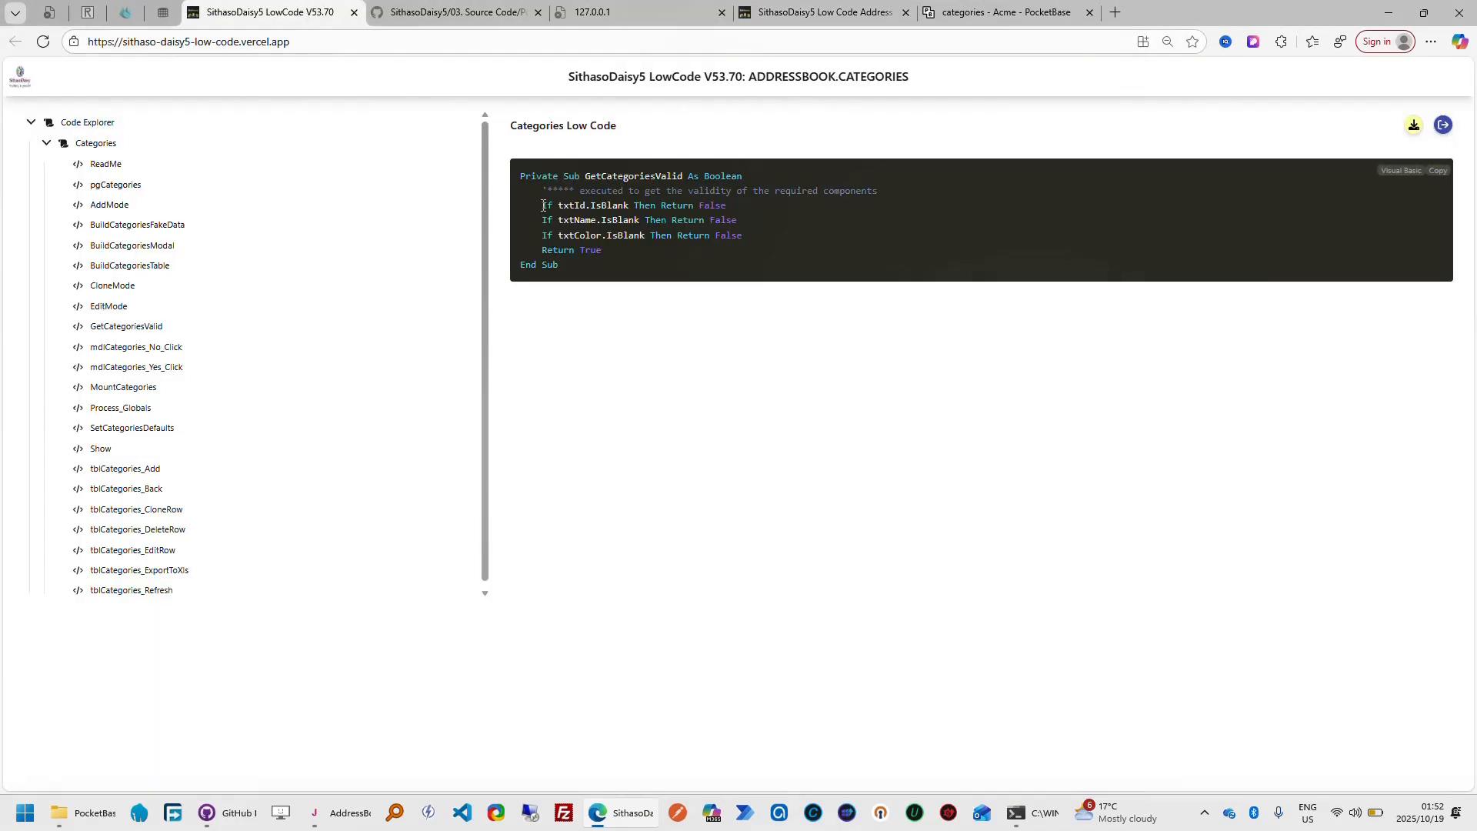
drag(542, 204, 764, 206)
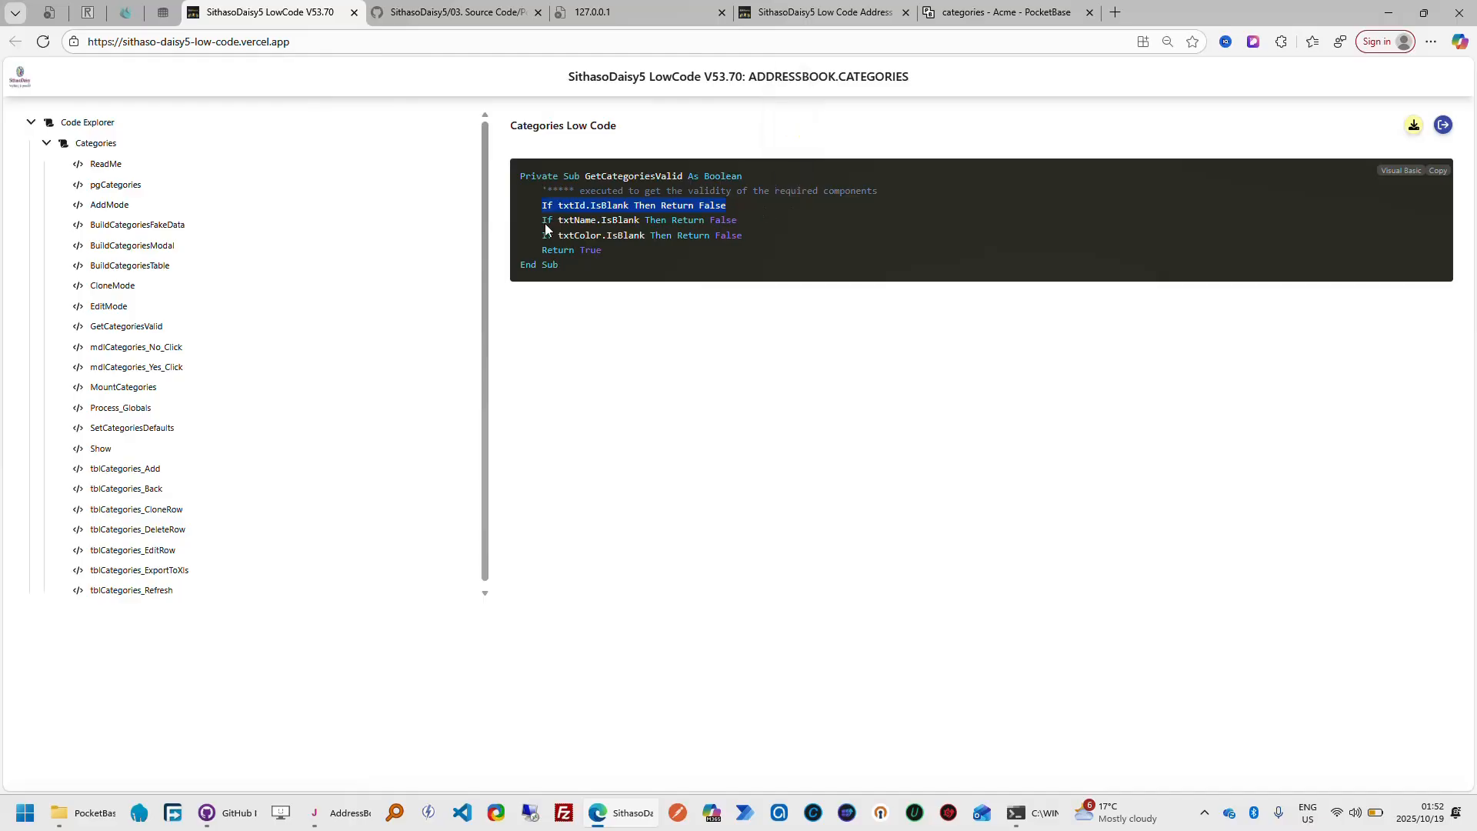
drag(543, 221, 767, 220)
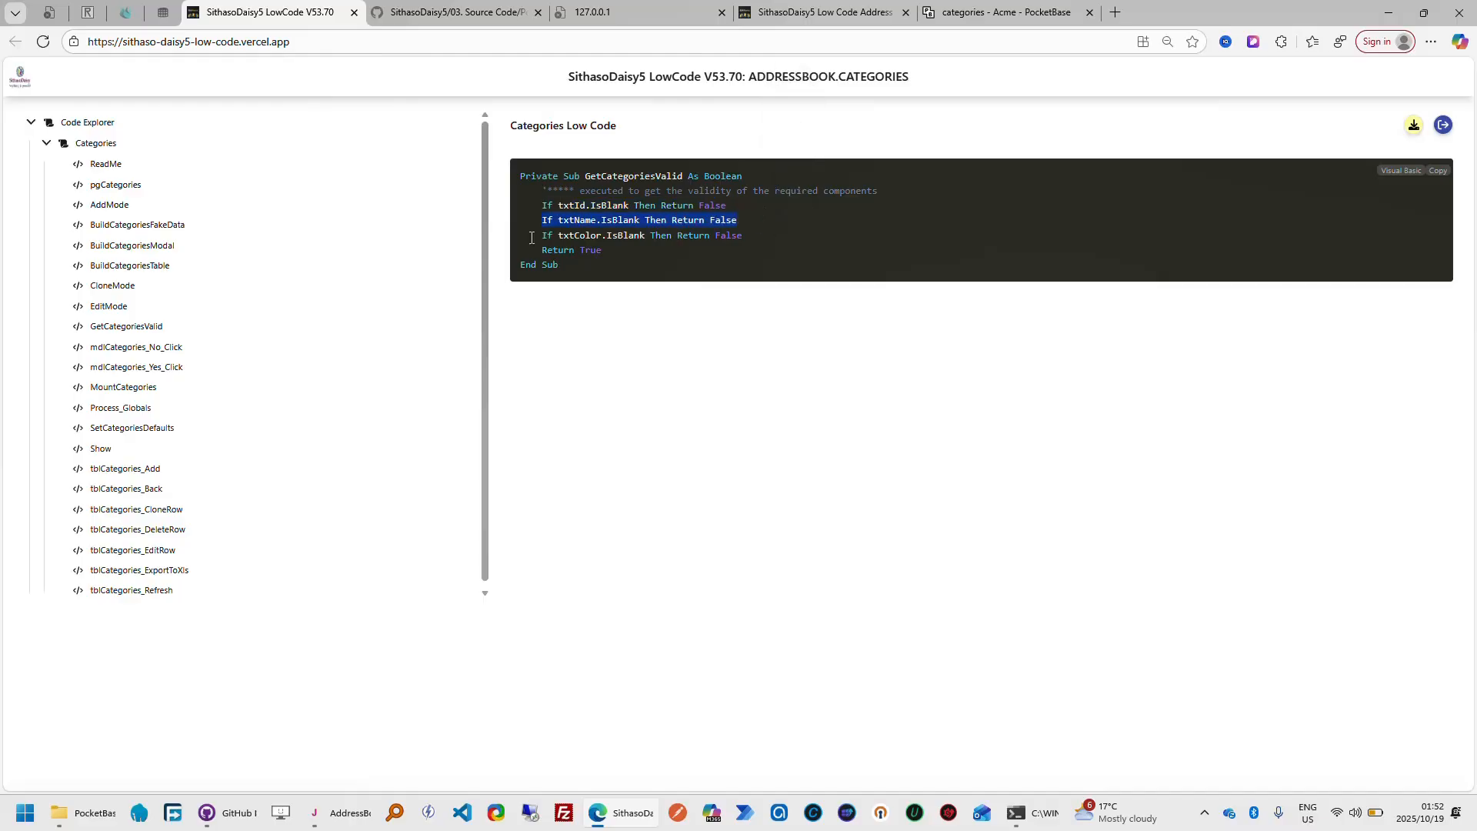
drag(540, 235, 773, 232)
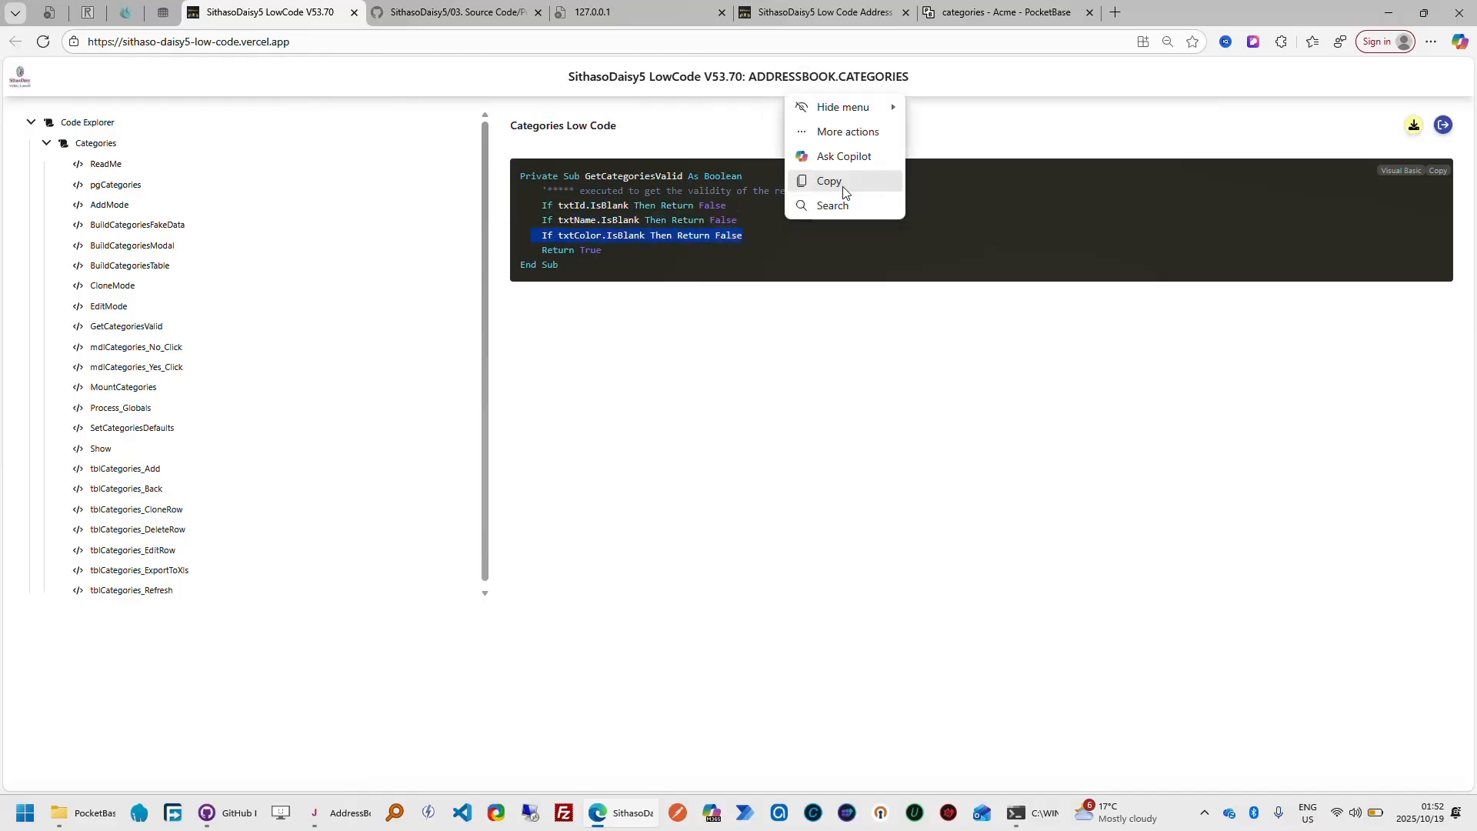
click(843, 17)
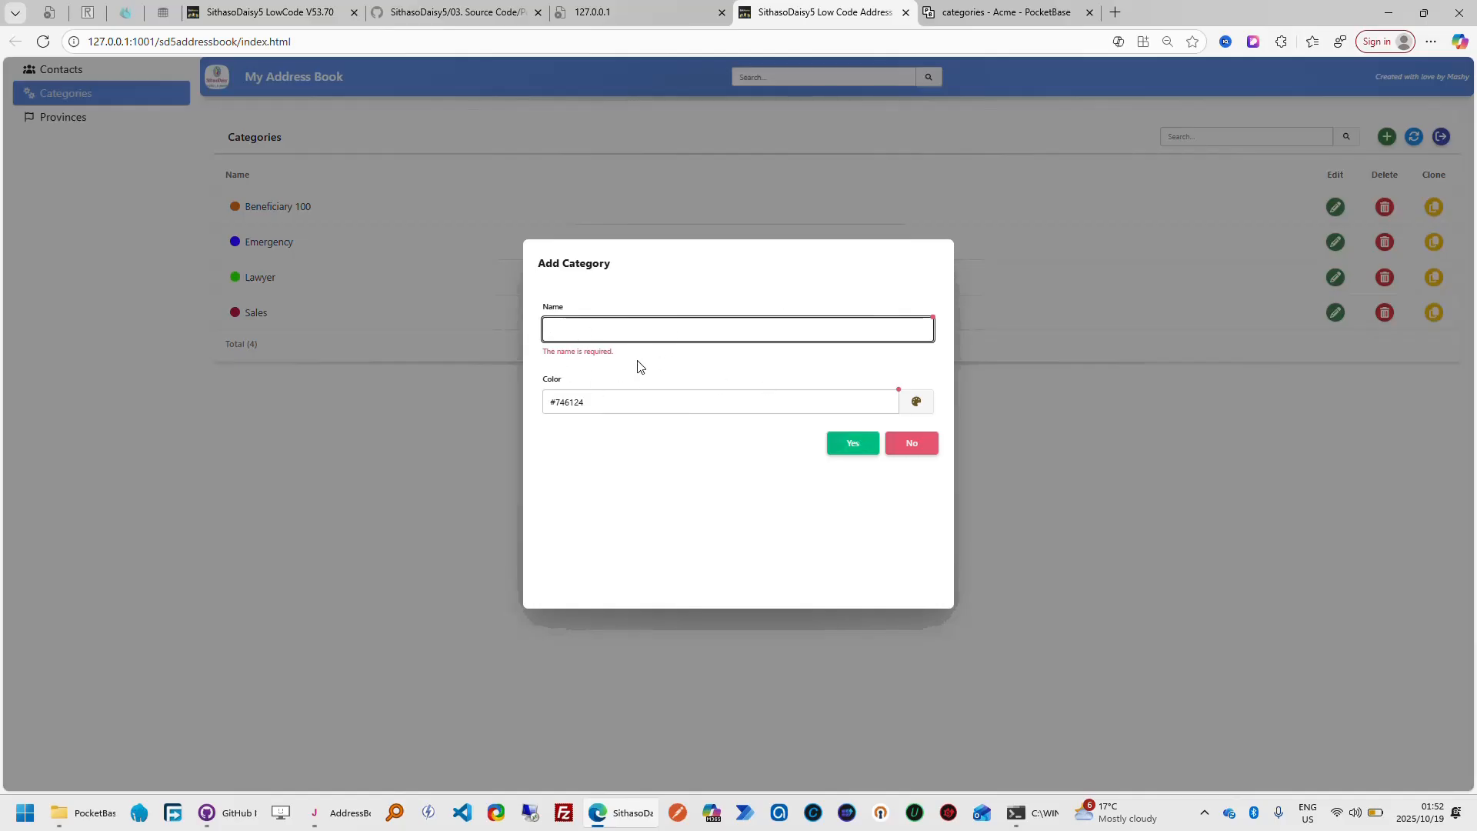
click(299, 16)
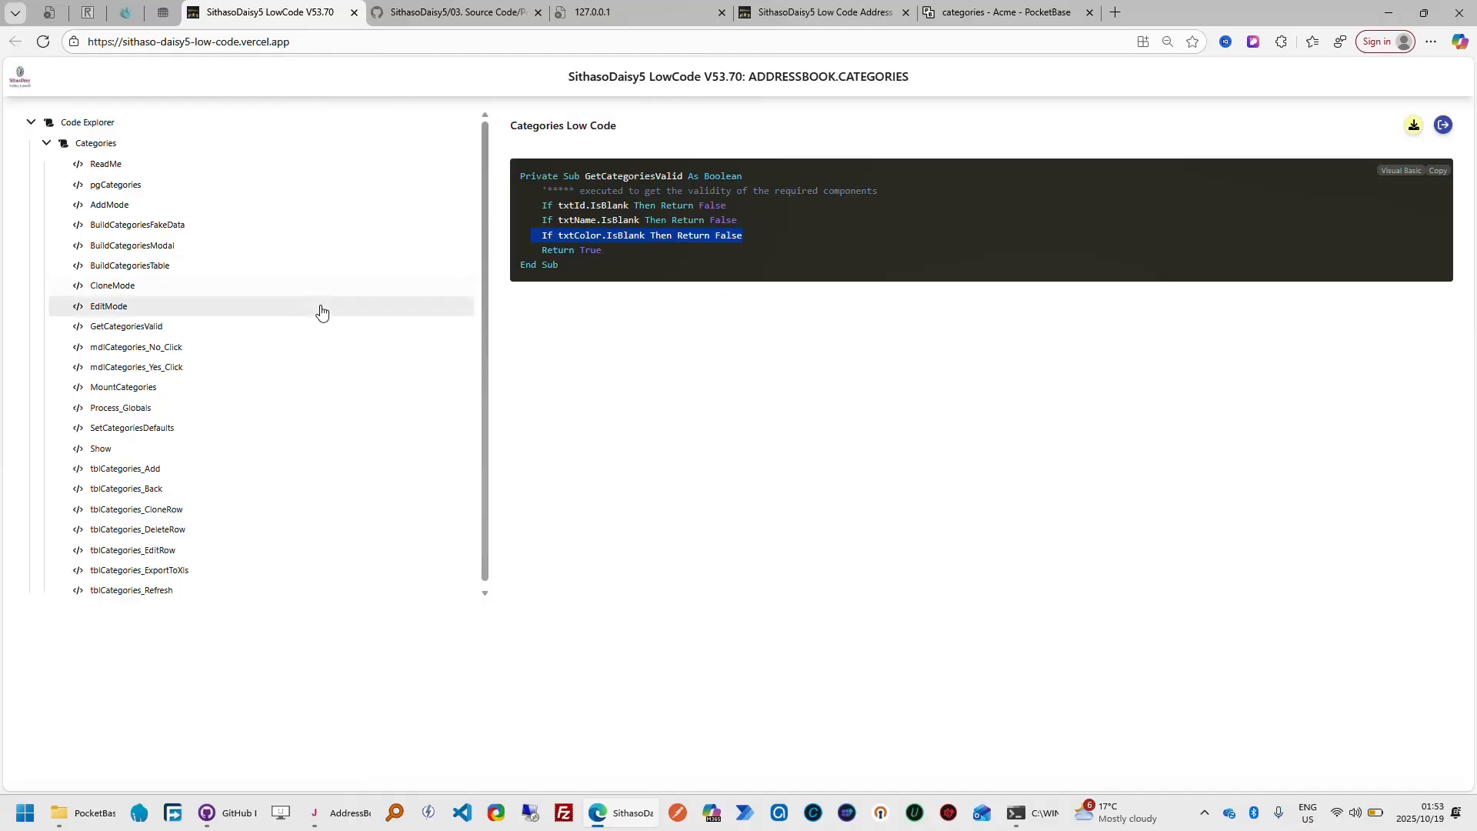
View the mdlCategories_No_Click code, dismiss the Add Category dialog without saving, and highlight the mdlCategories.Close and app.PagePause lines
click(195, 353)
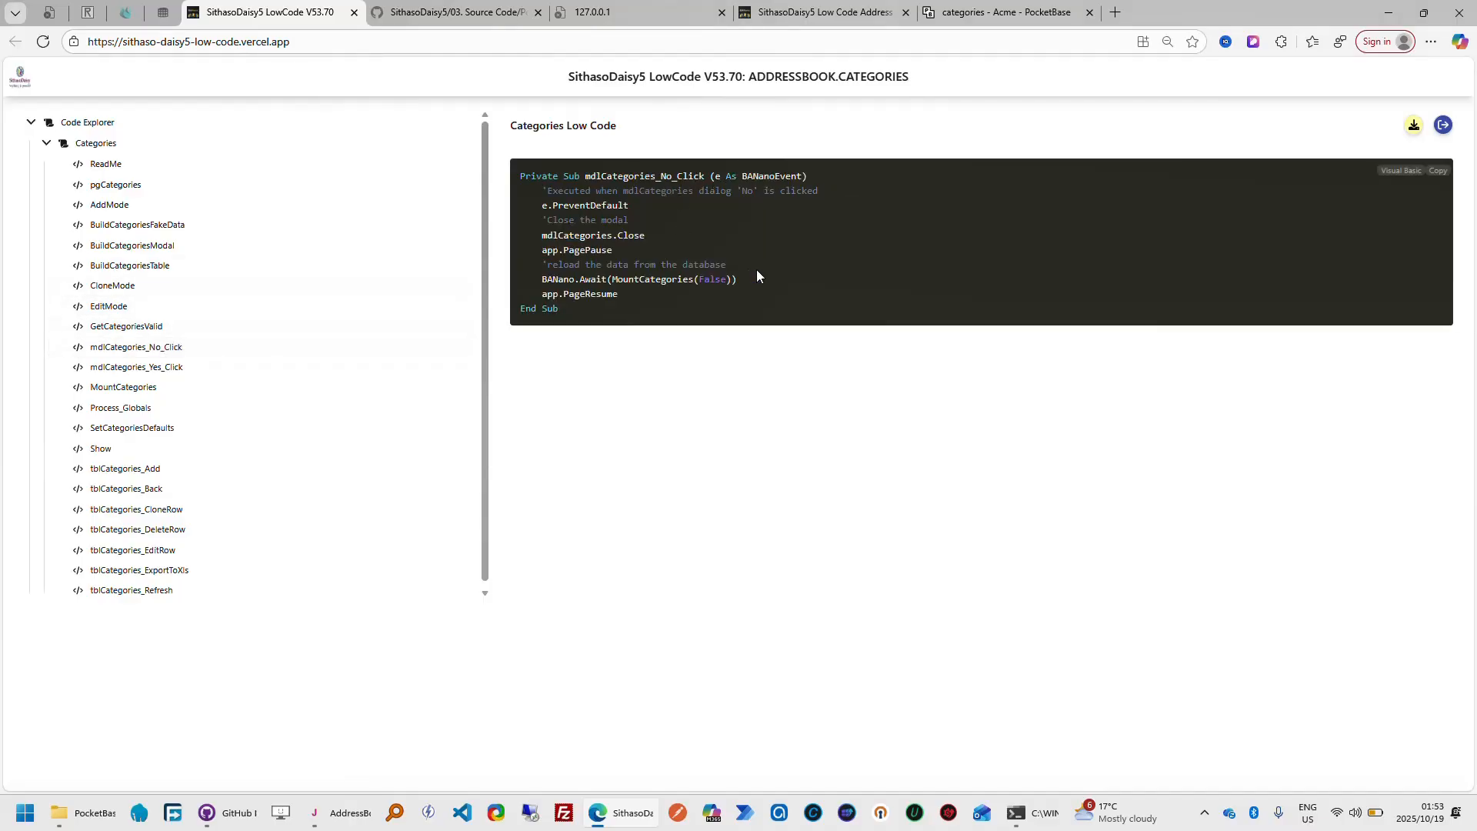
click(829, 12)
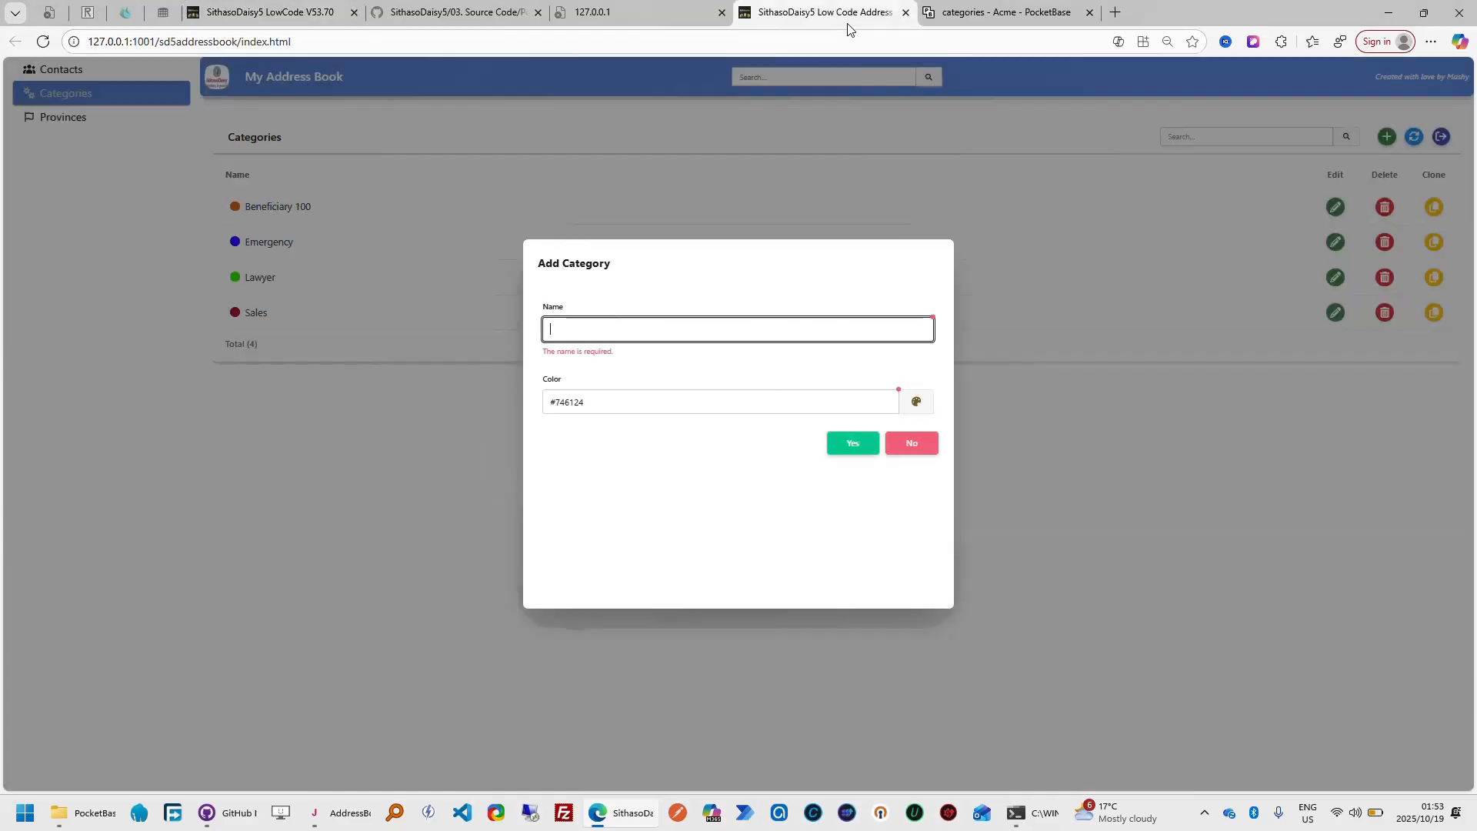
click(915, 445)
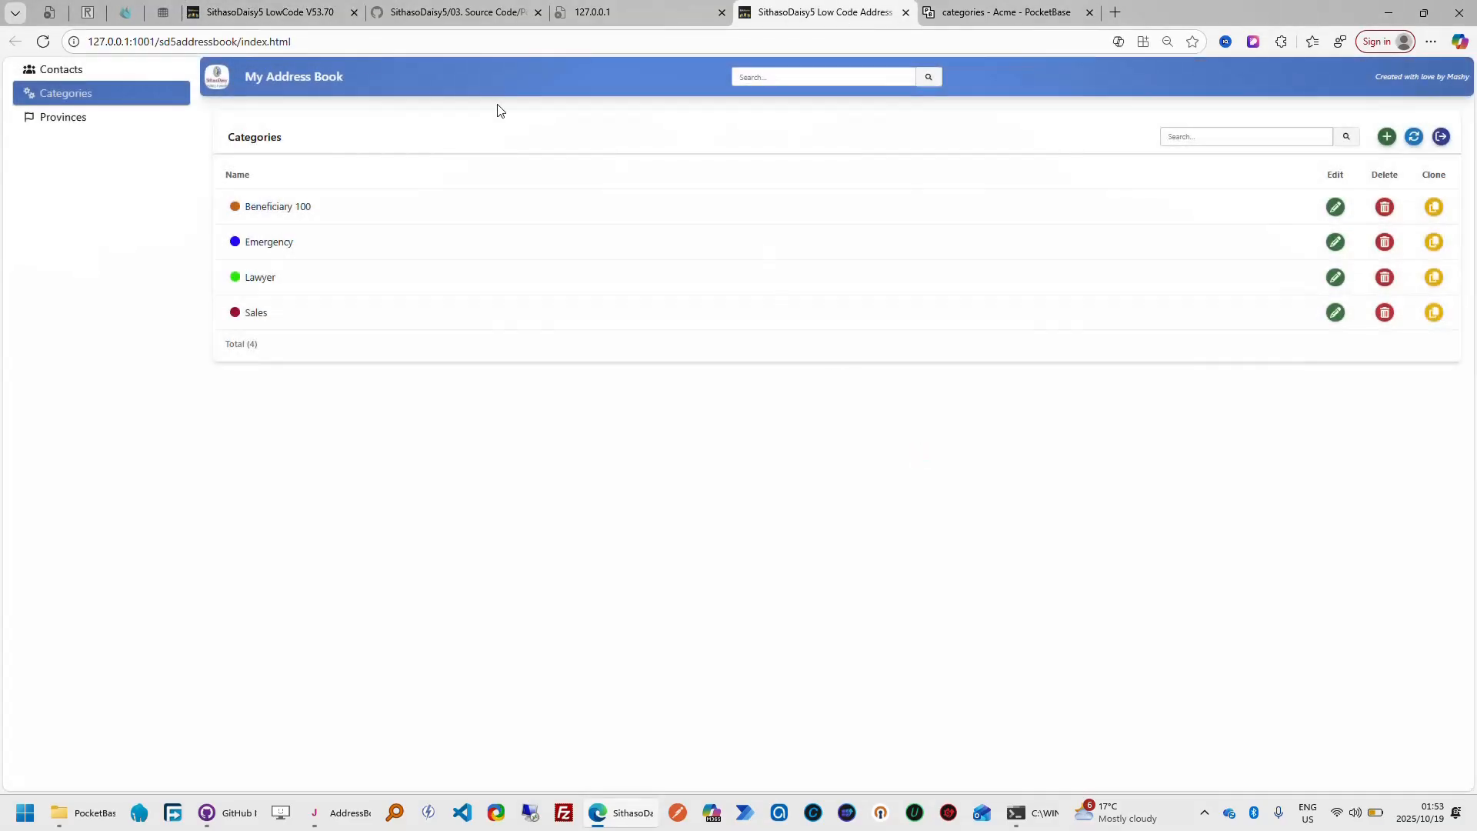
click(324, 23)
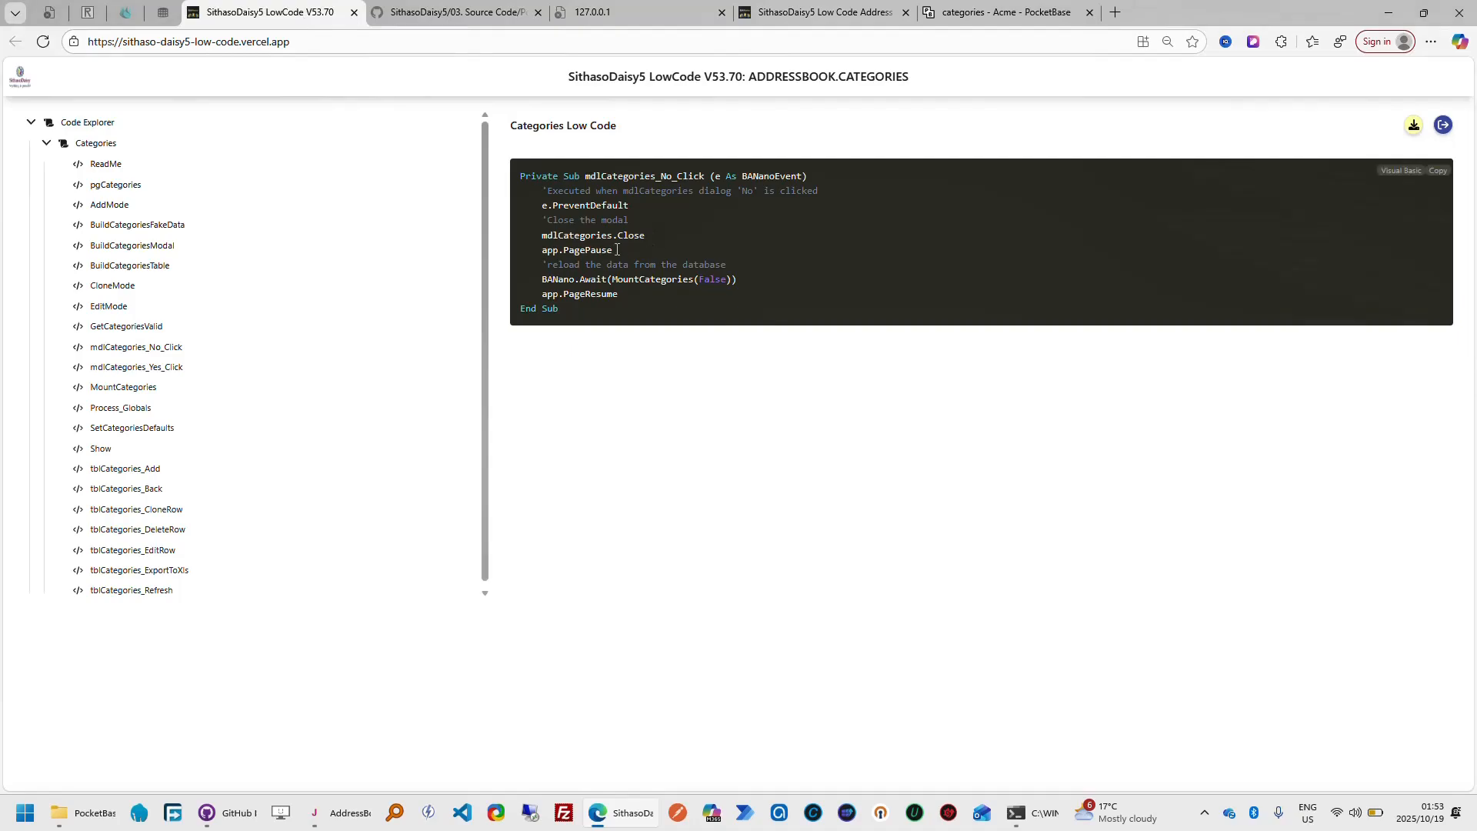
drag(542, 237, 661, 246)
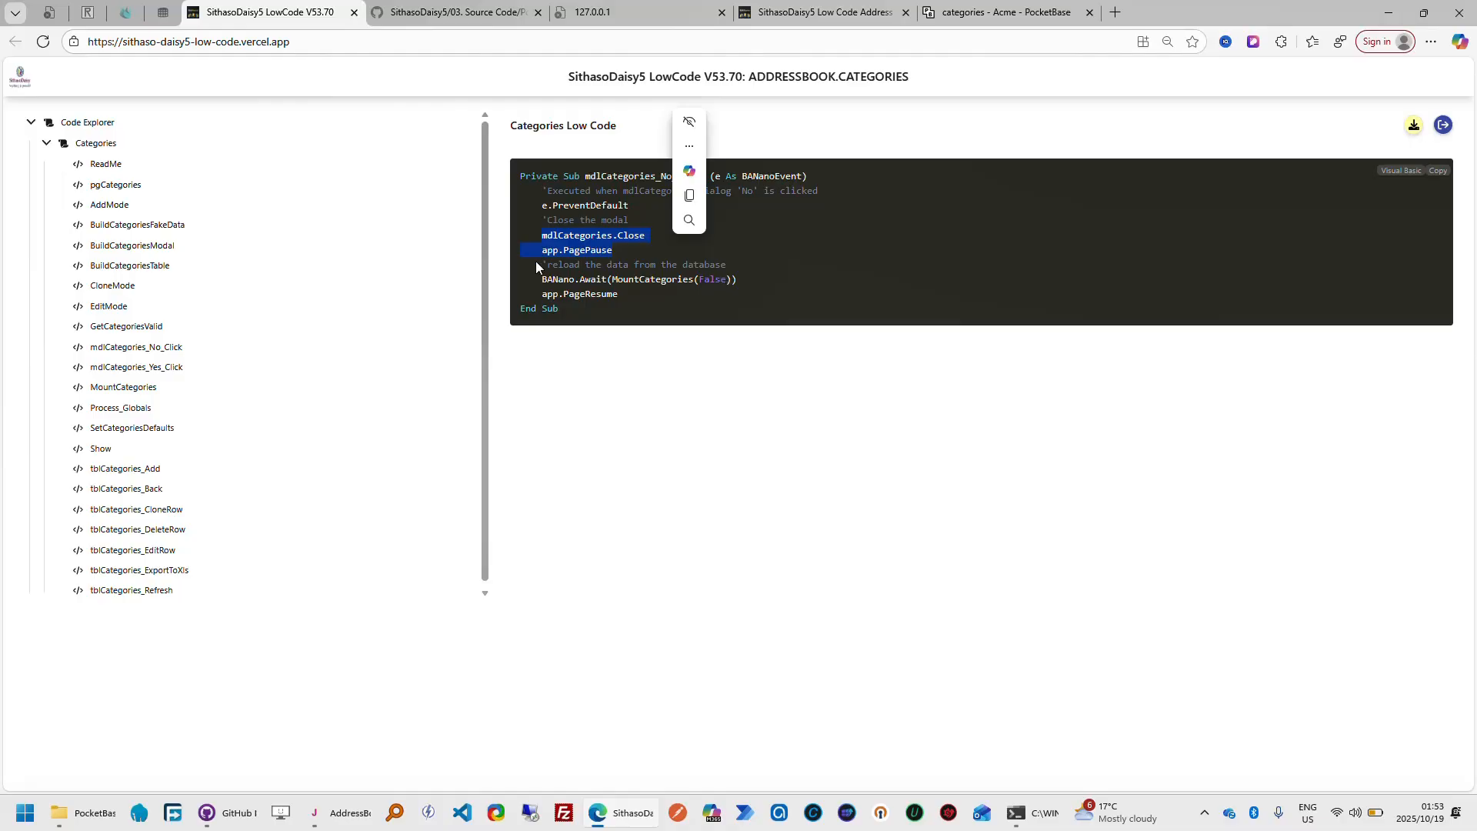
Examine mdlCategories_Yes_Click, highlighting the GetCategoriesValid check, the SDUIPocketBase connection lines and the "Category Exists" error line
click(154, 367)
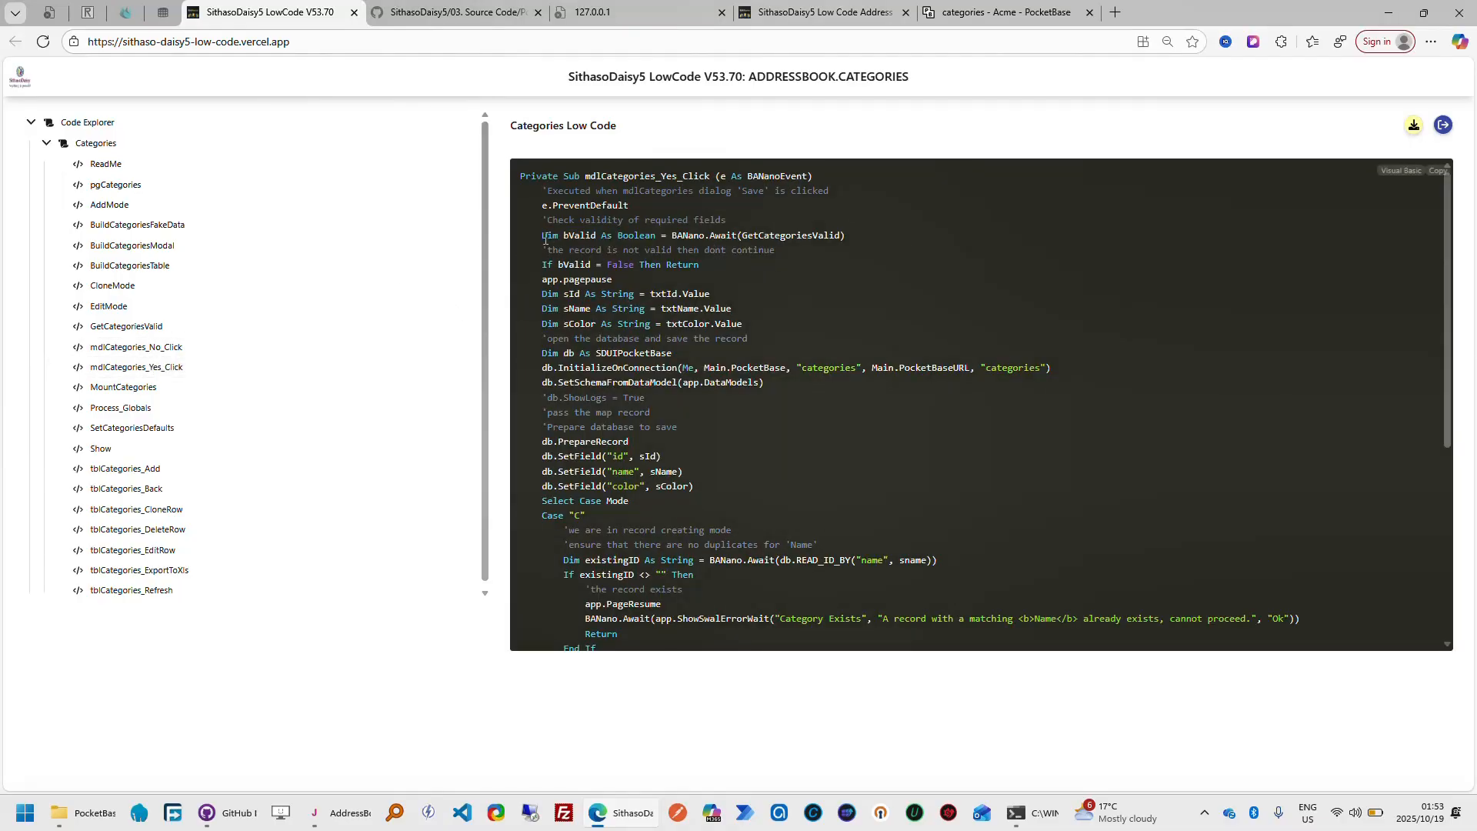
drag(544, 237, 870, 243)
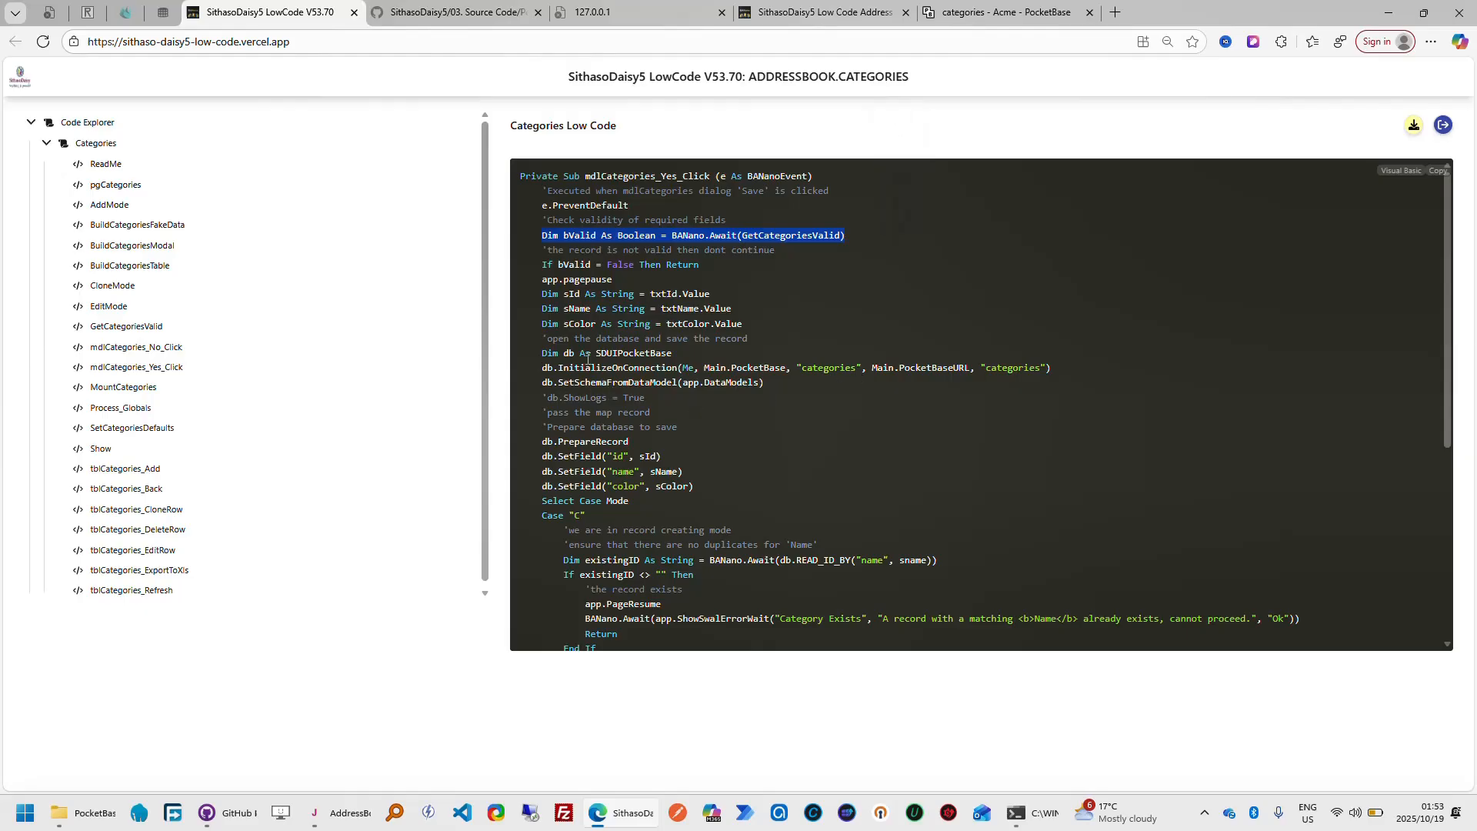
drag(541, 353, 804, 386)
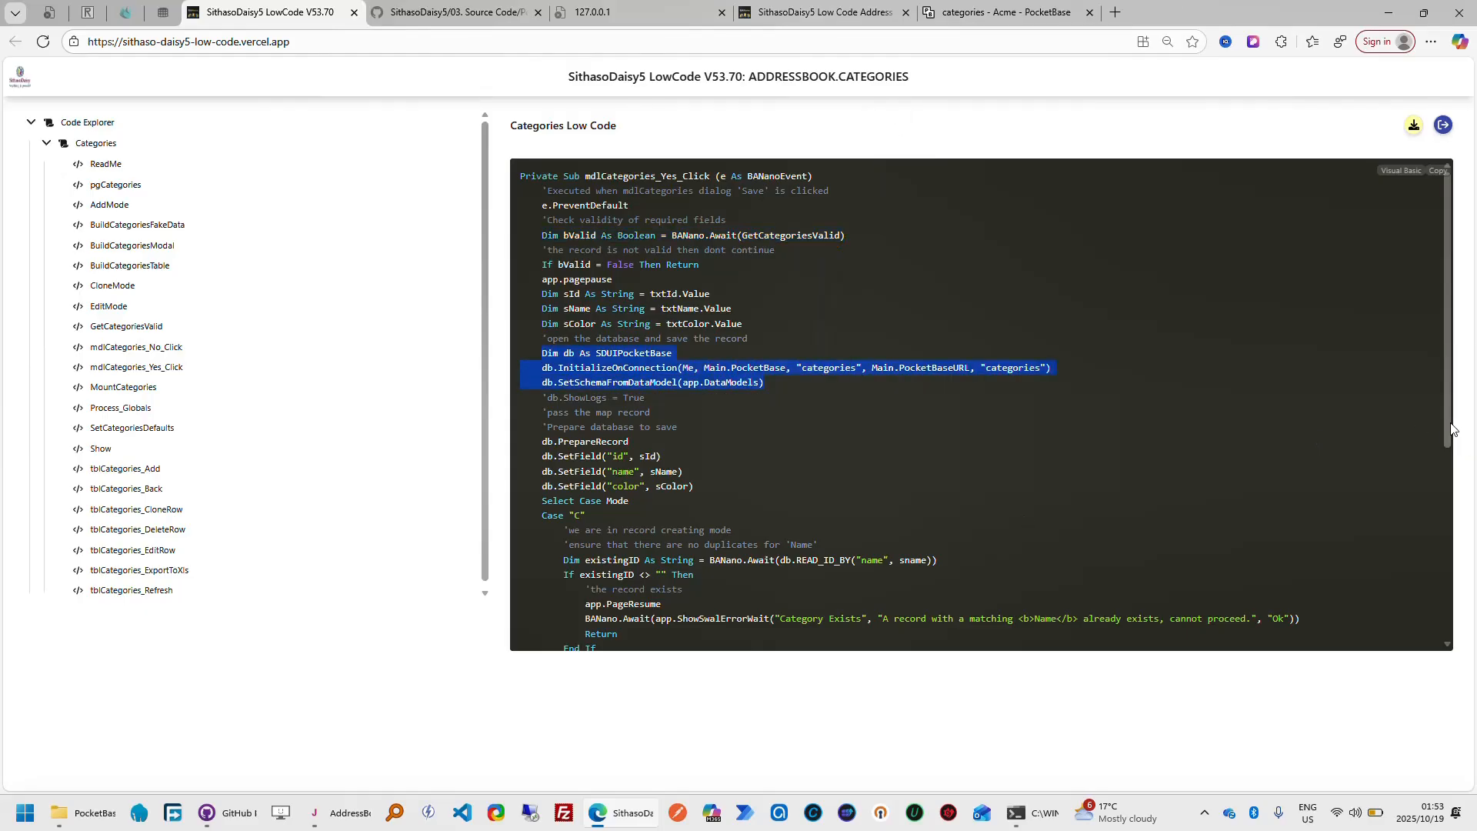
drag(1449, 434, 1461, 589)
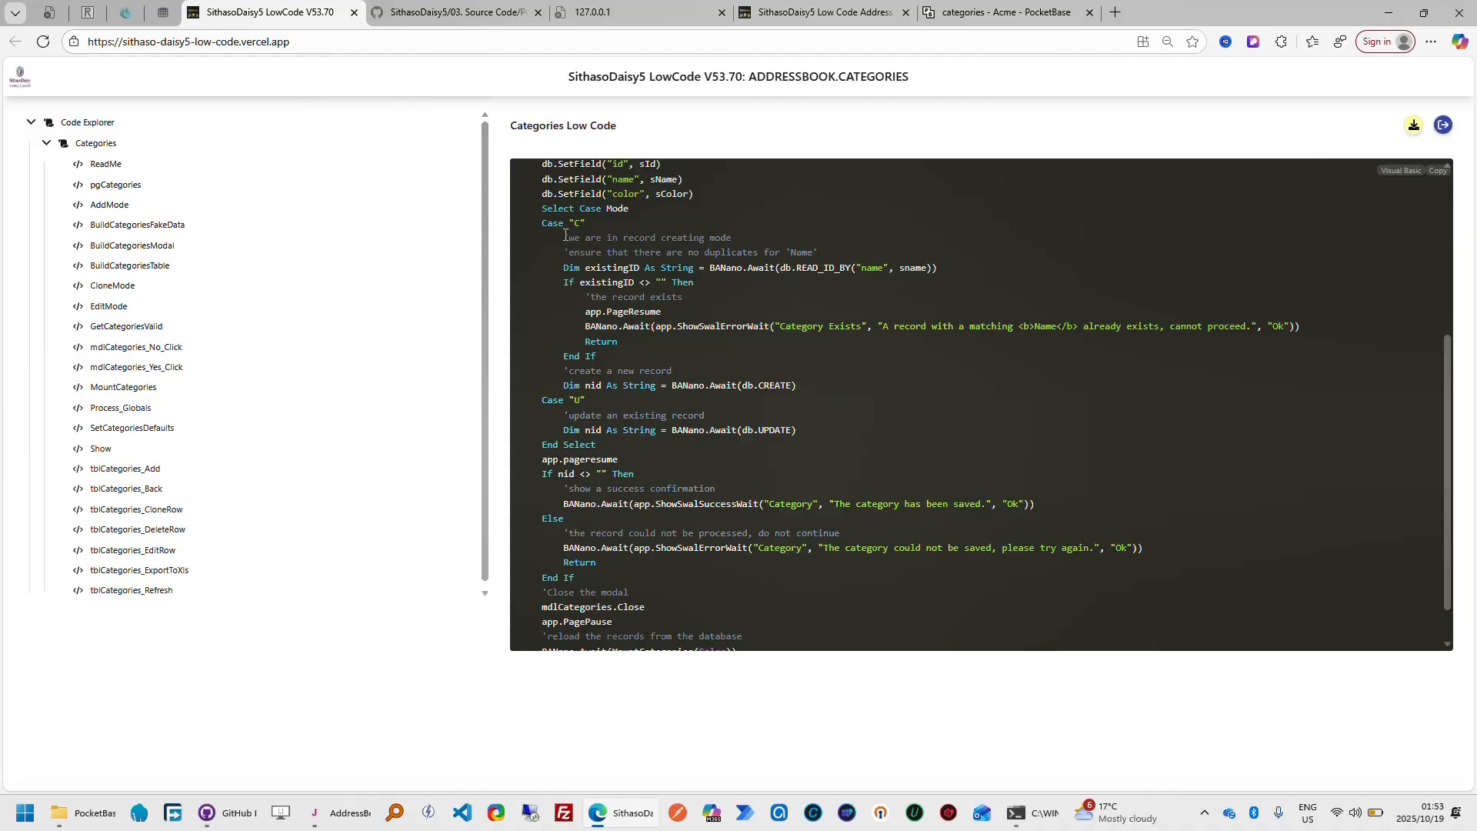
drag(585, 325, 1301, 326)
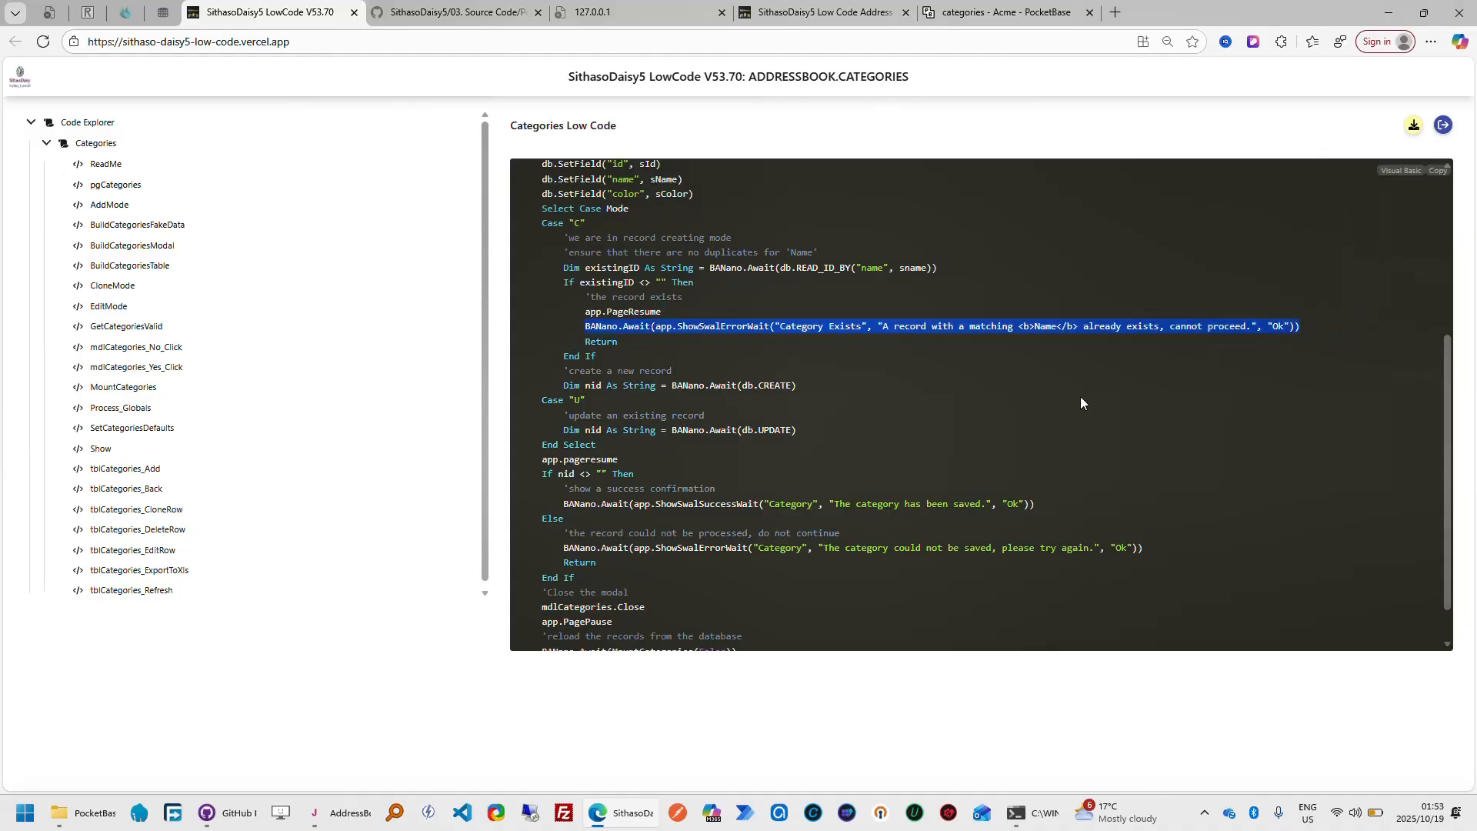
Compare the save code with the app's Categories list, highlighting the Case "U" update block and the ShowSwalSuccessWait line
click(847, 17)
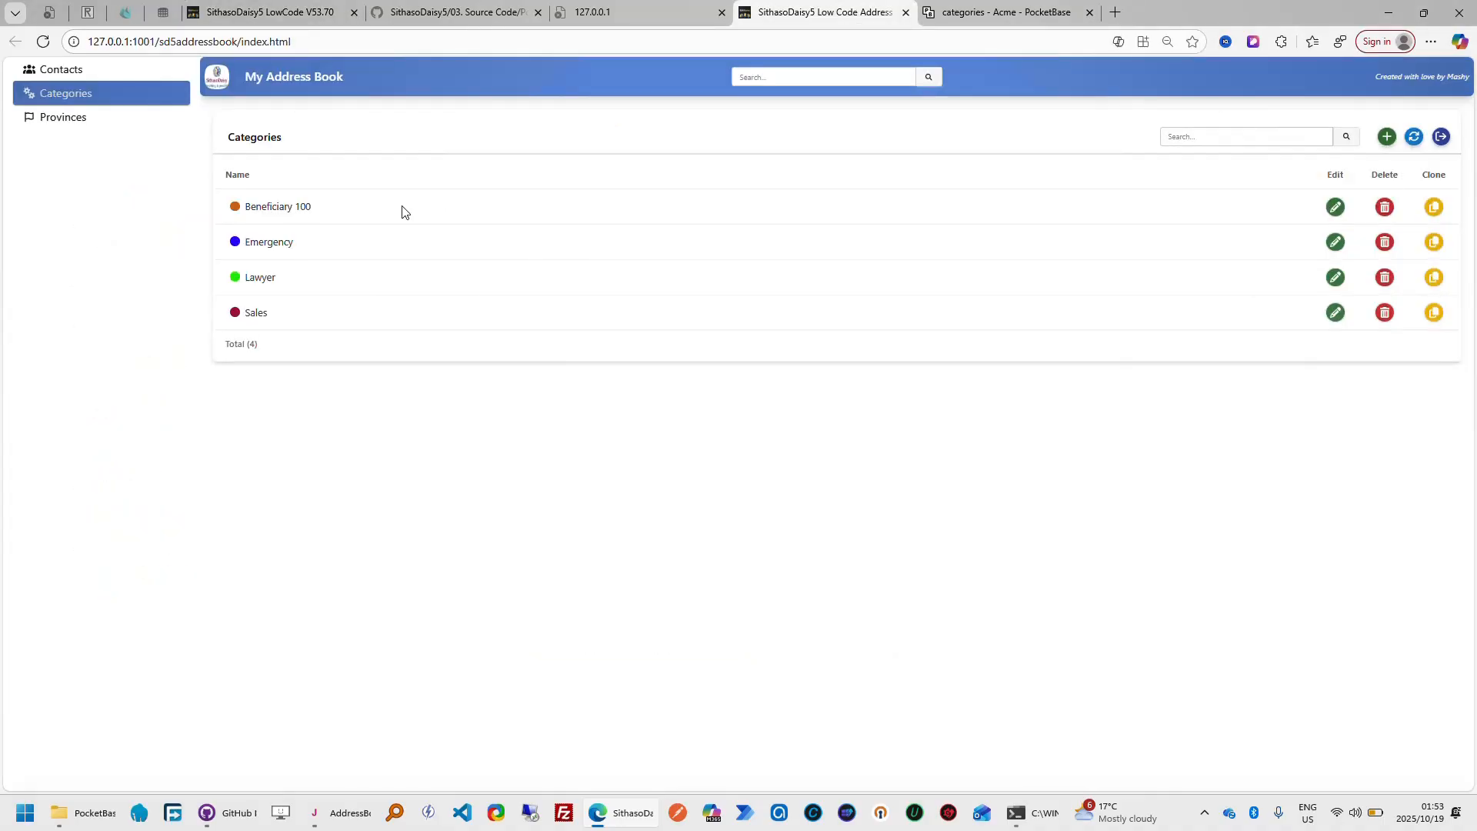
click(307, 17)
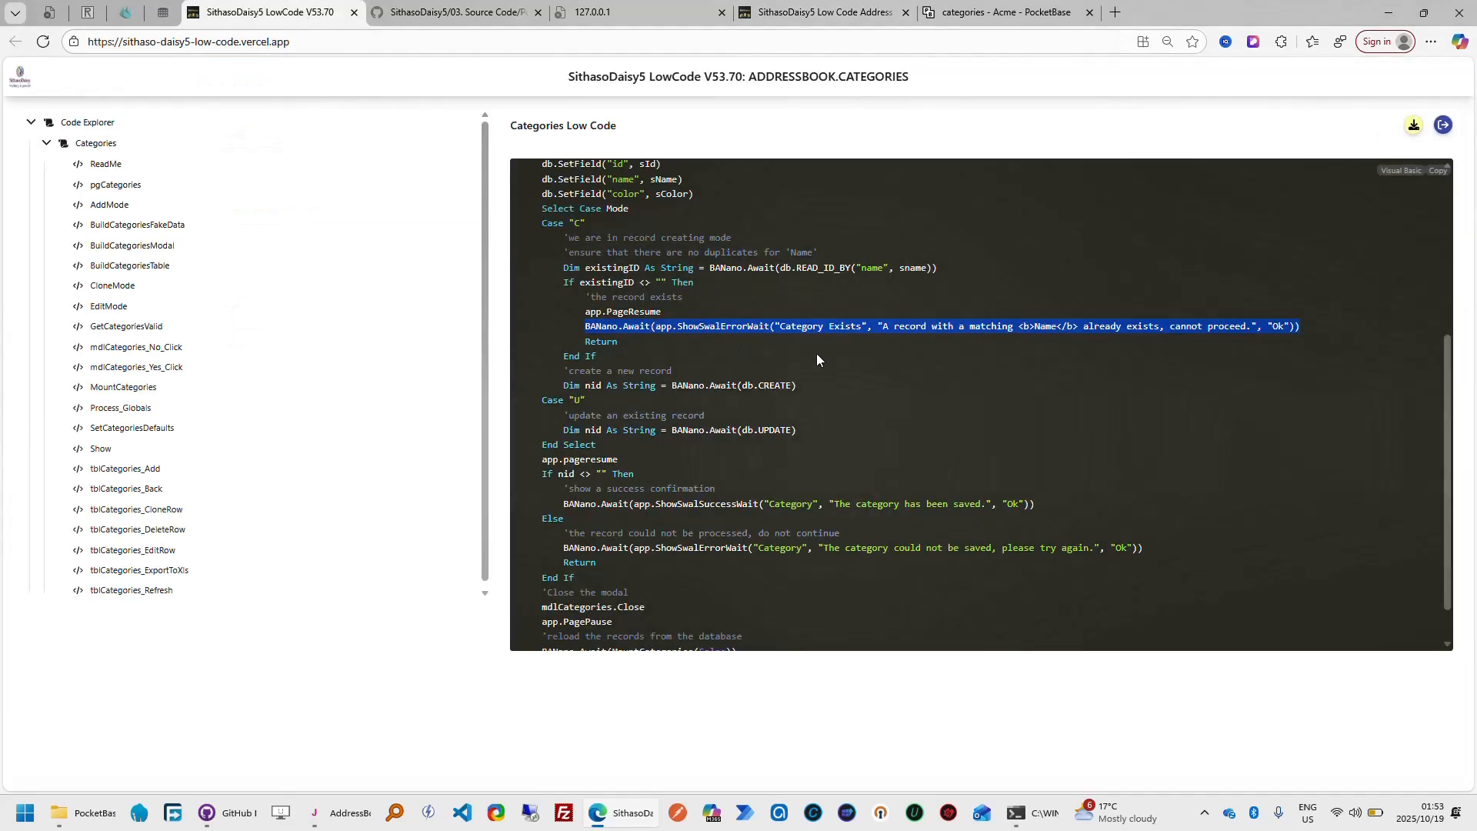
drag(539, 405, 819, 431)
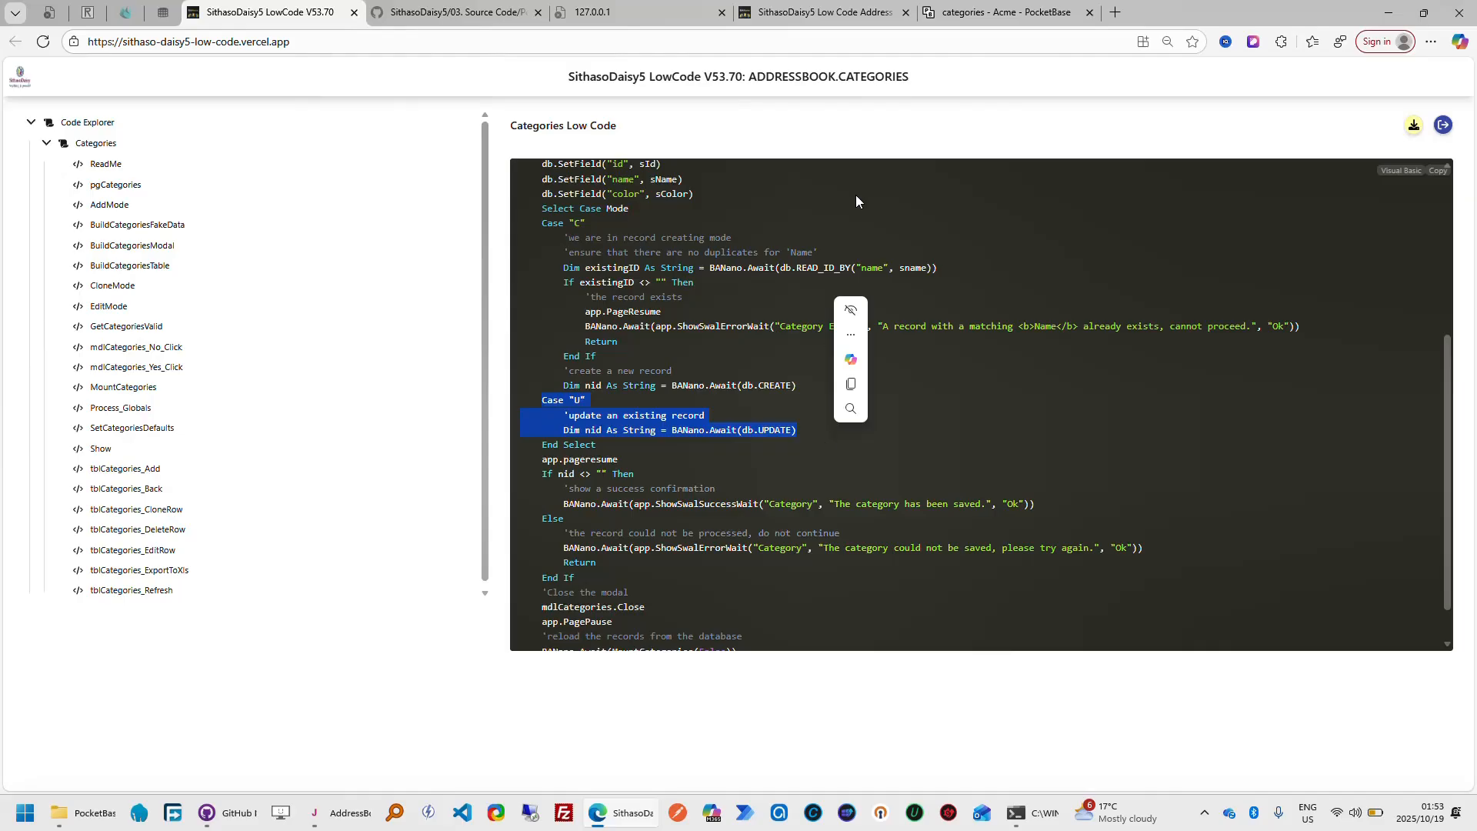
click(865, 15)
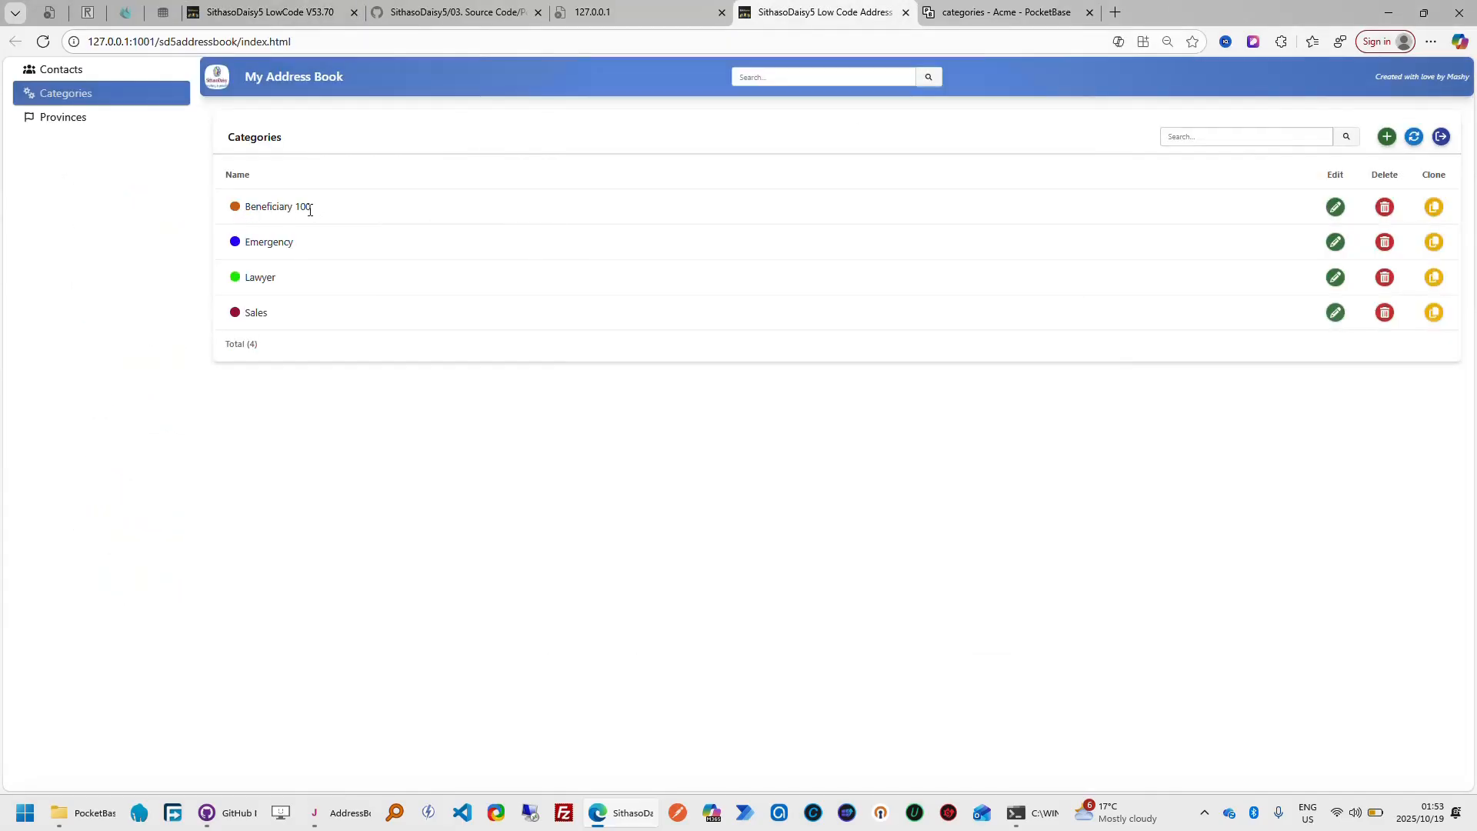
click(300, 15)
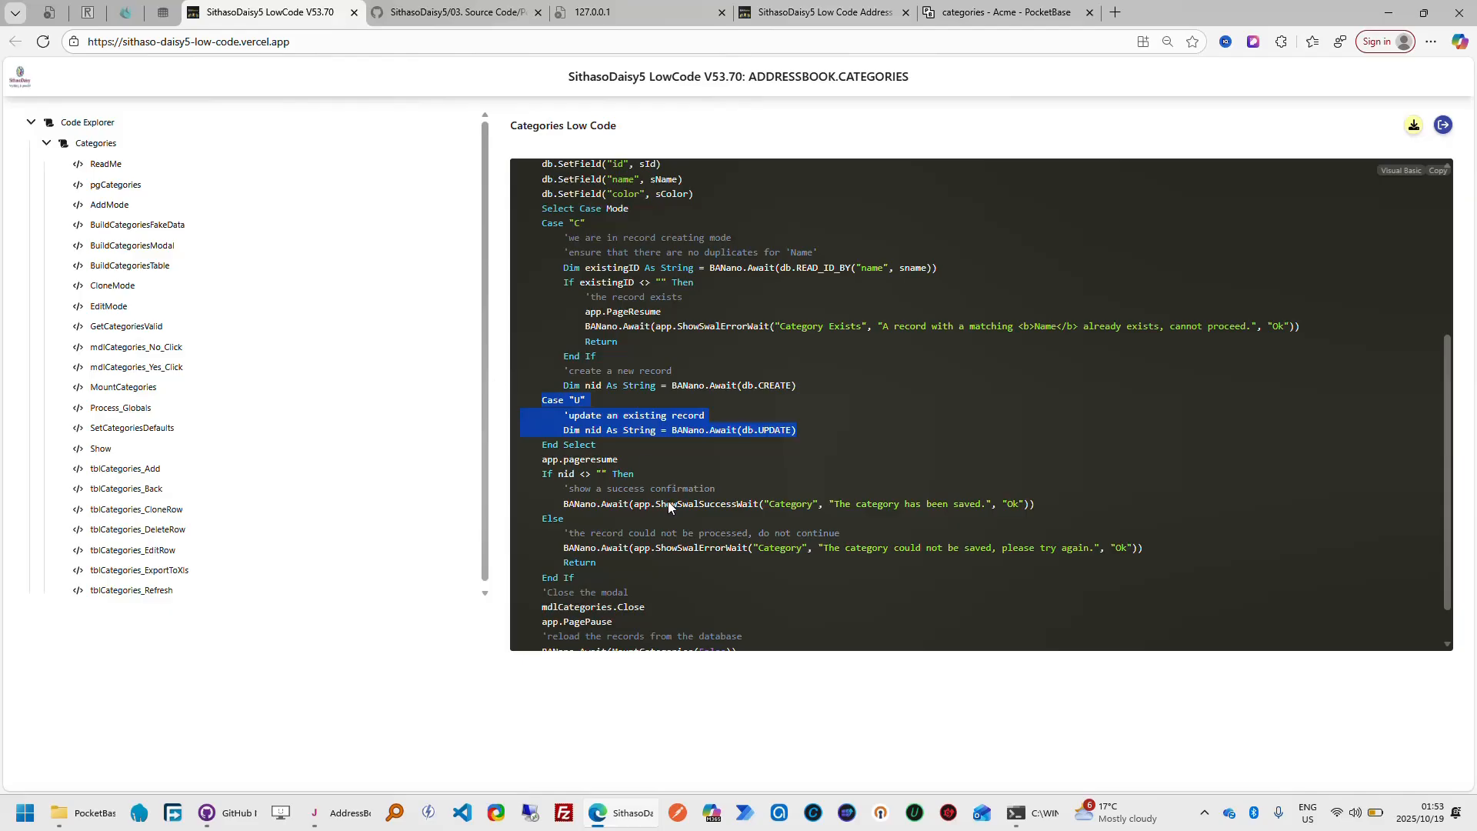
click(671, 460)
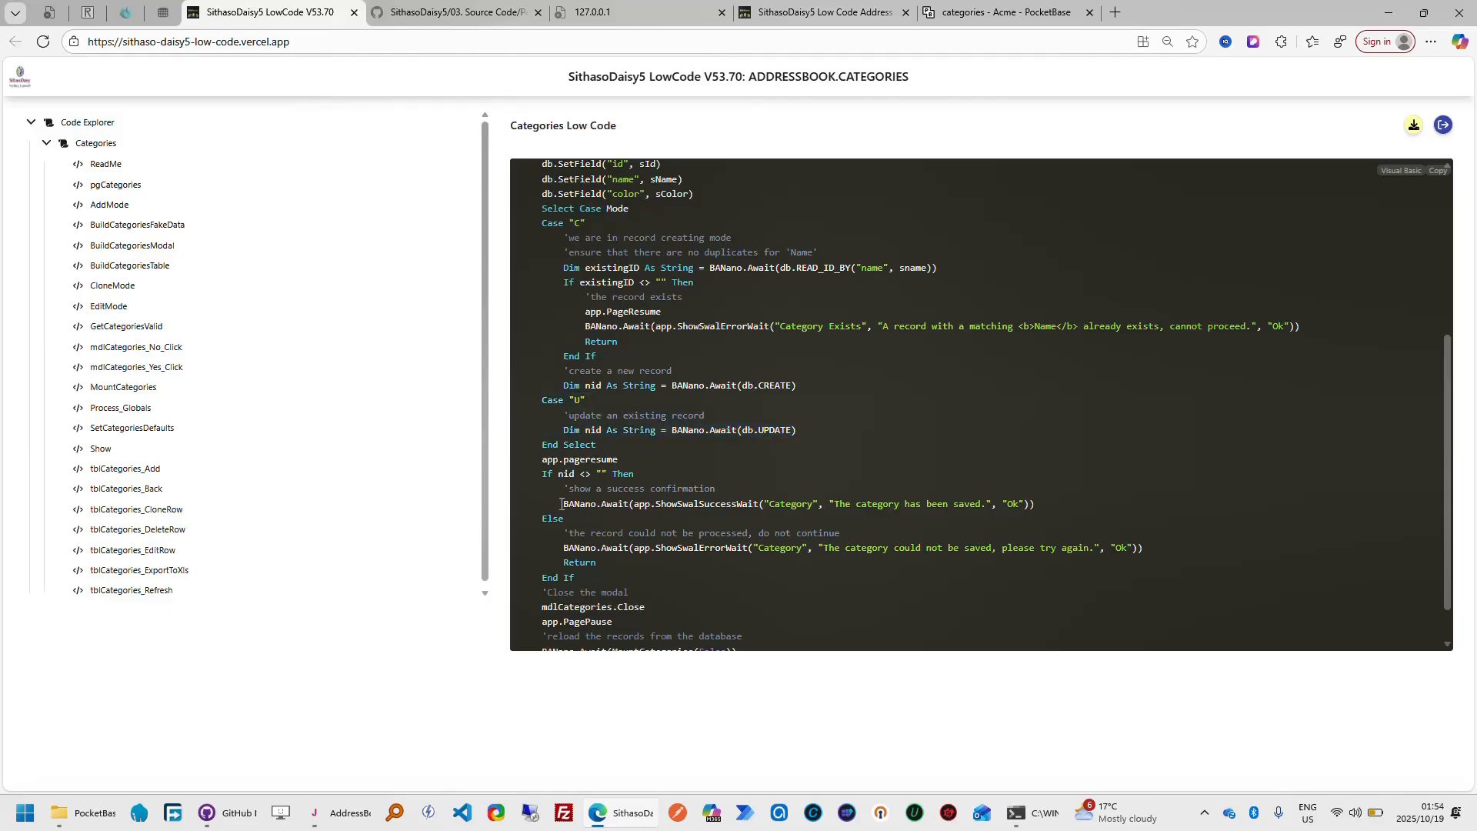
drag(565, 507, 1056, 506)
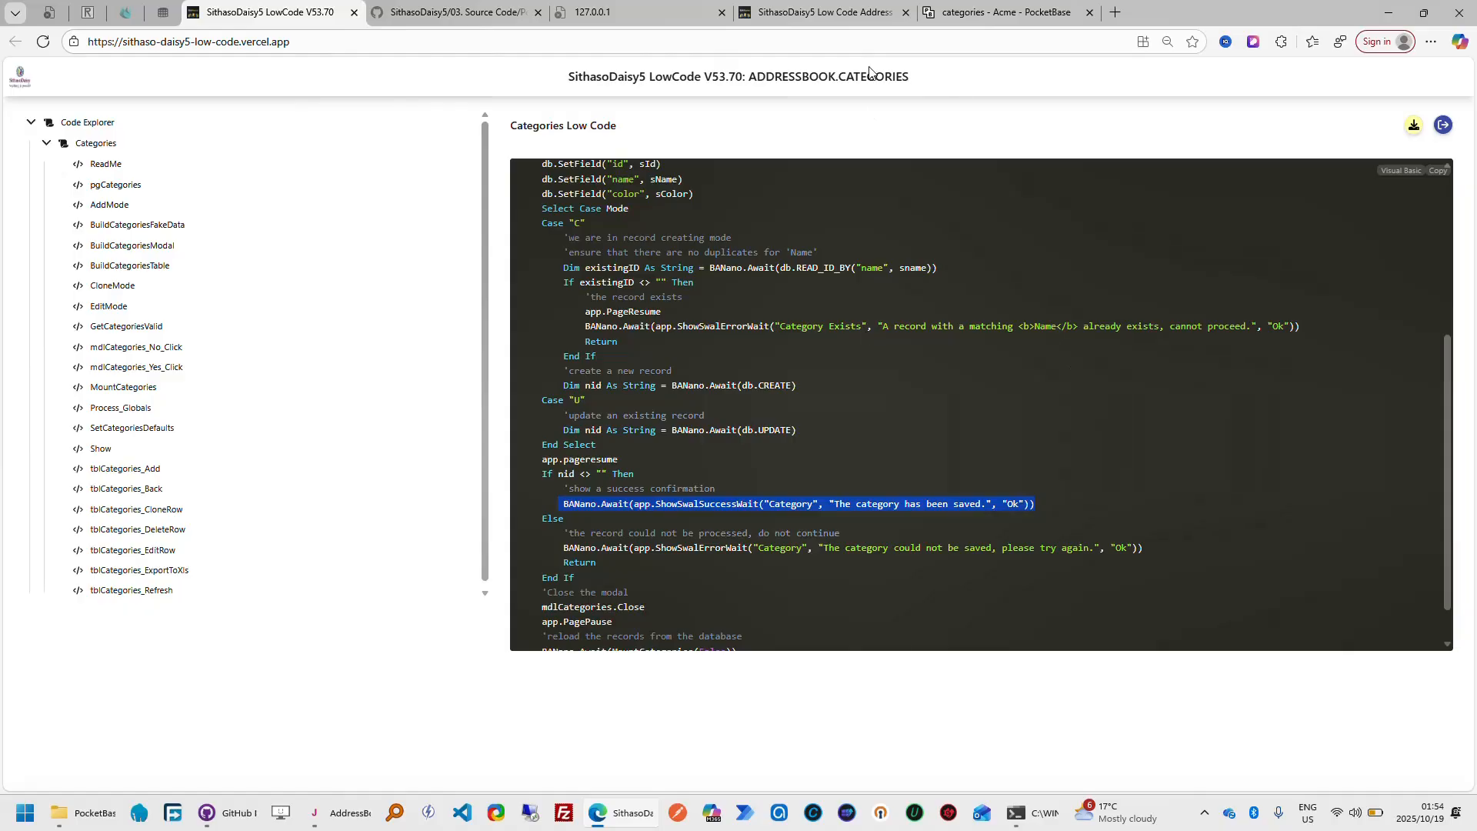
Rename the Beneficiary 100 category to Beneficiary in the finished app, save it, and compare the confirmation with the generated success code
click(823, 12)
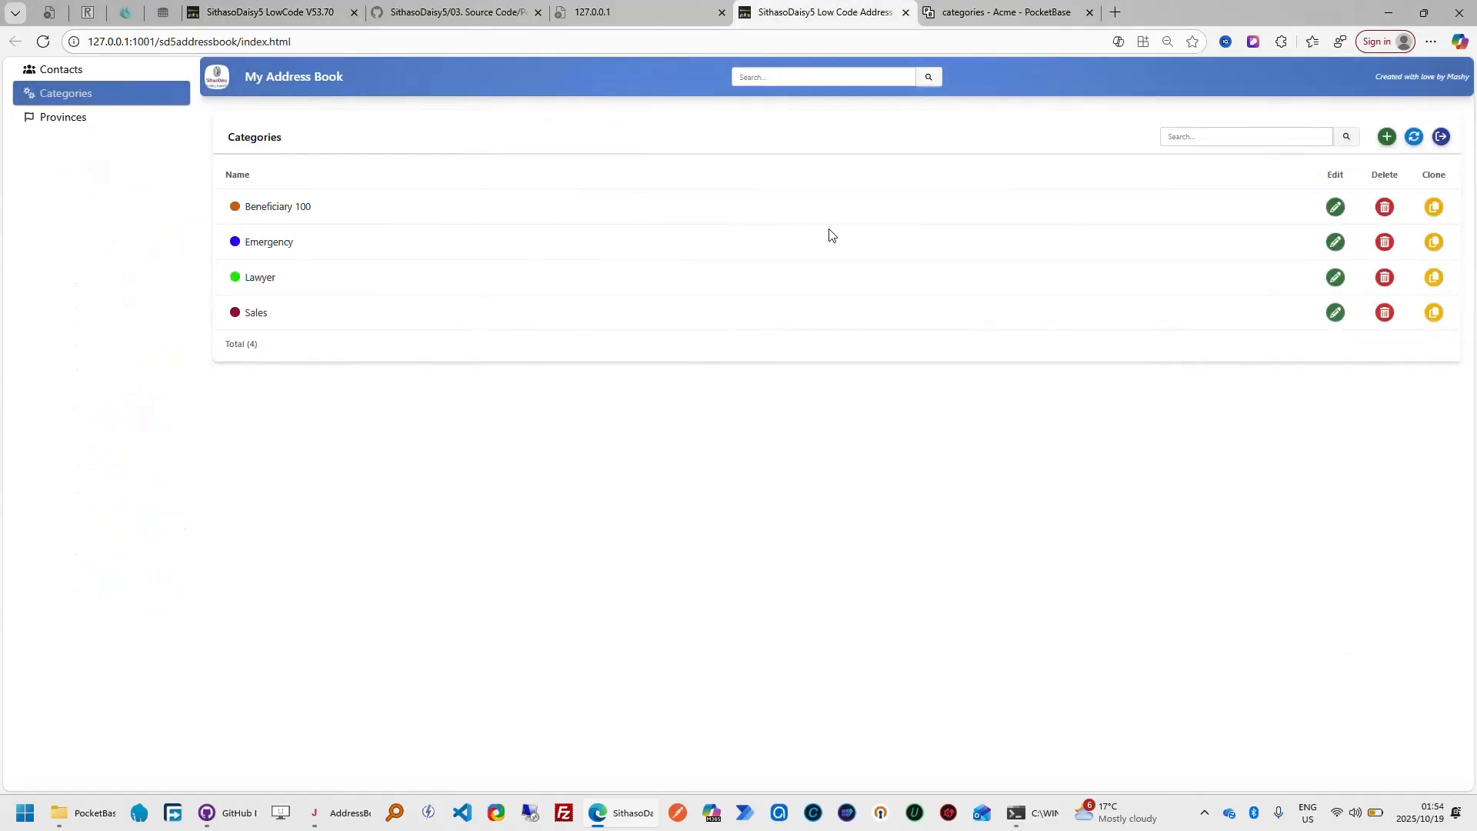
click(1335, 208)
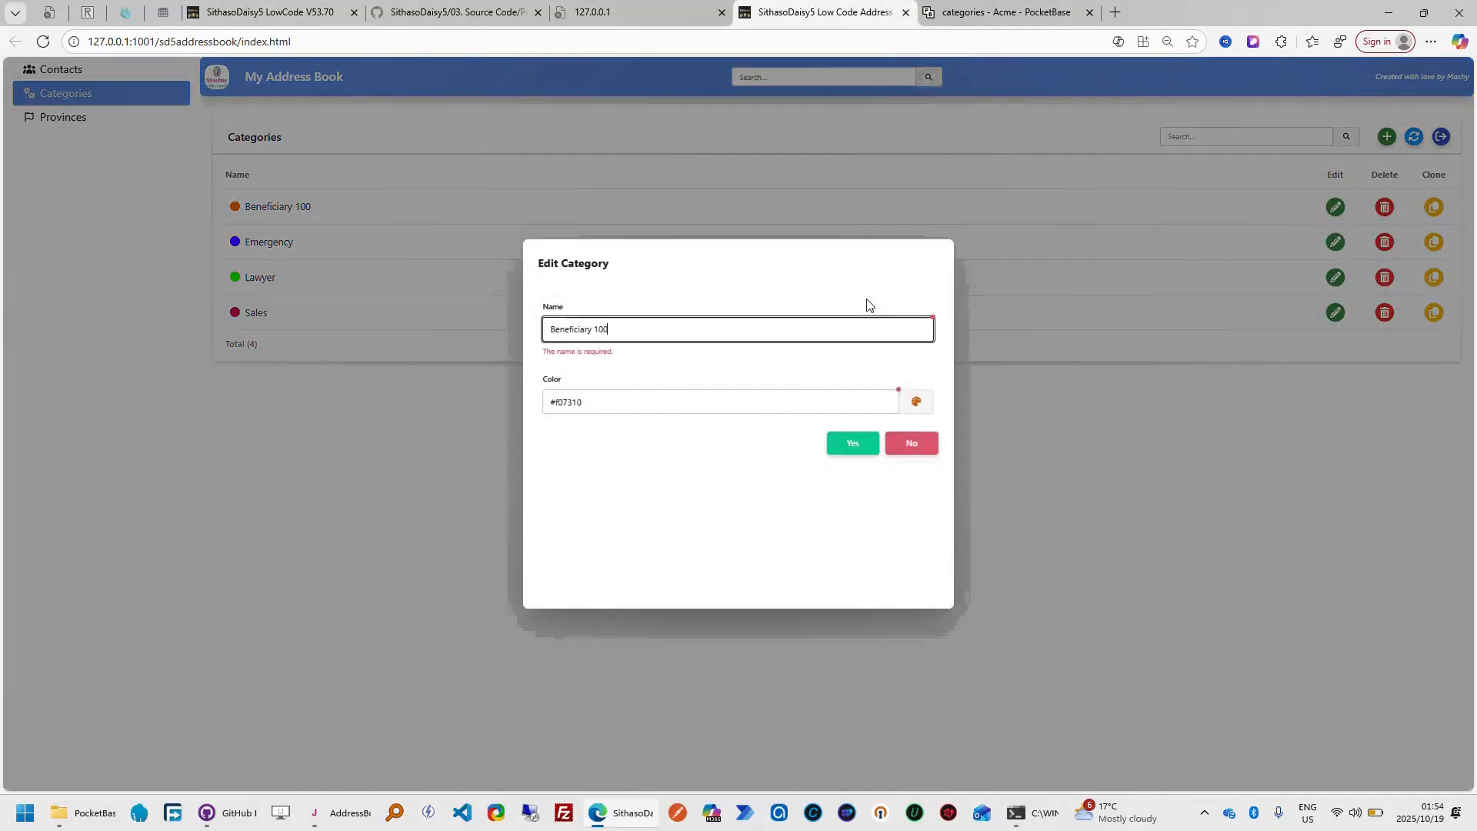
click(730, 329)
key(BackSpace)
key(BackSpace)
key(BackSpace)
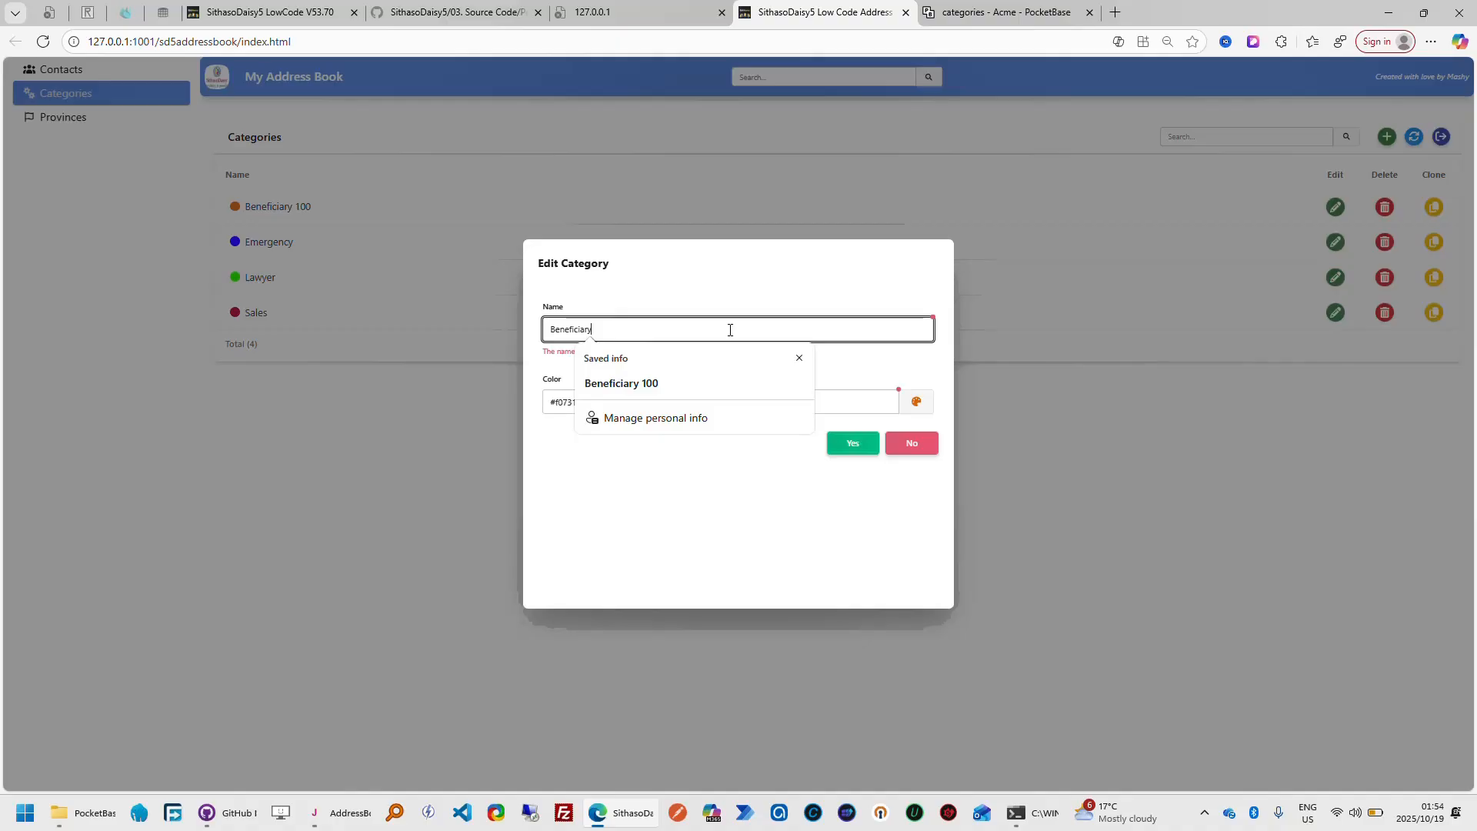
click(725, 297)
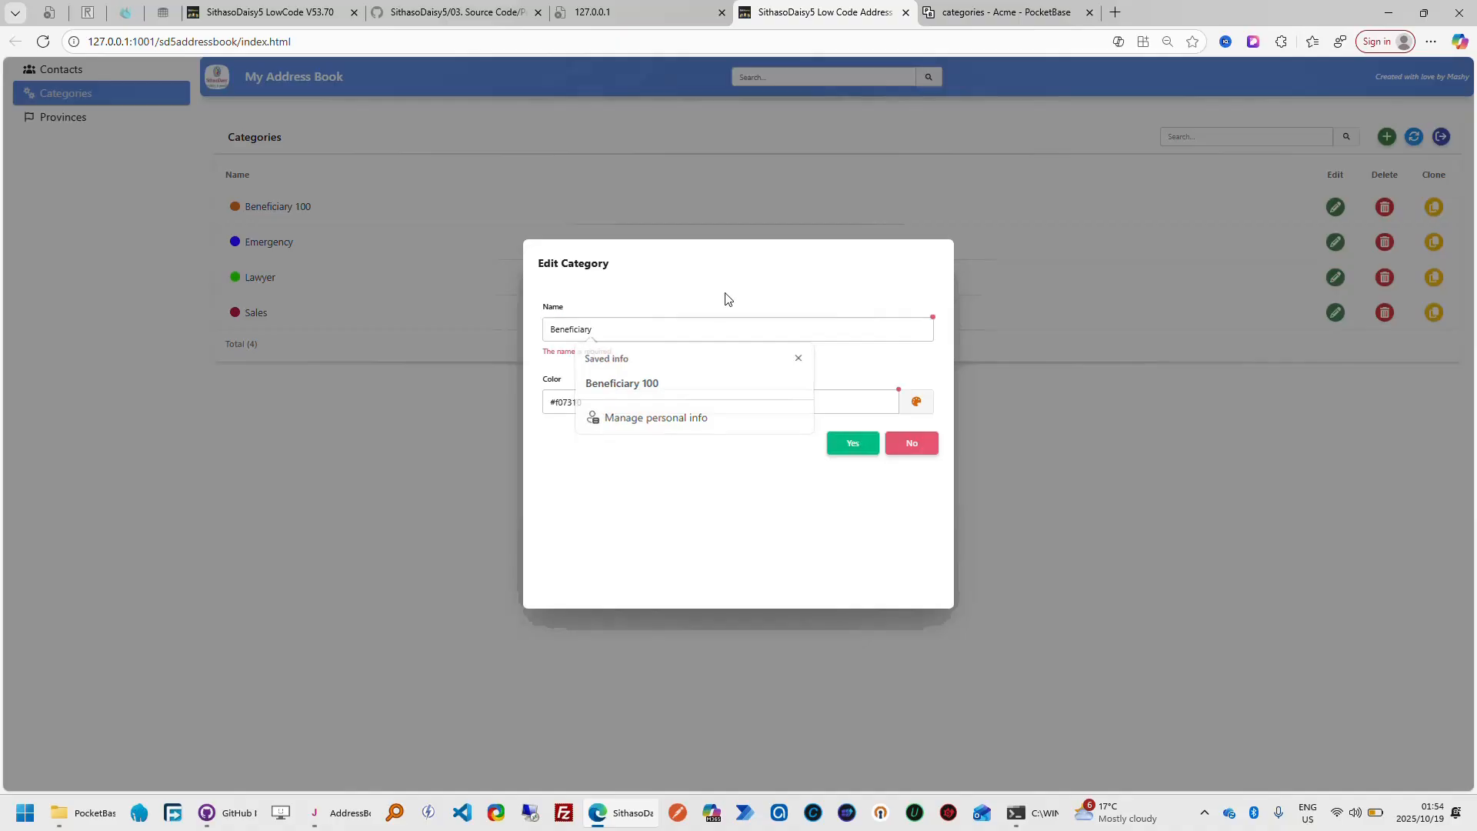
click(847, 451)
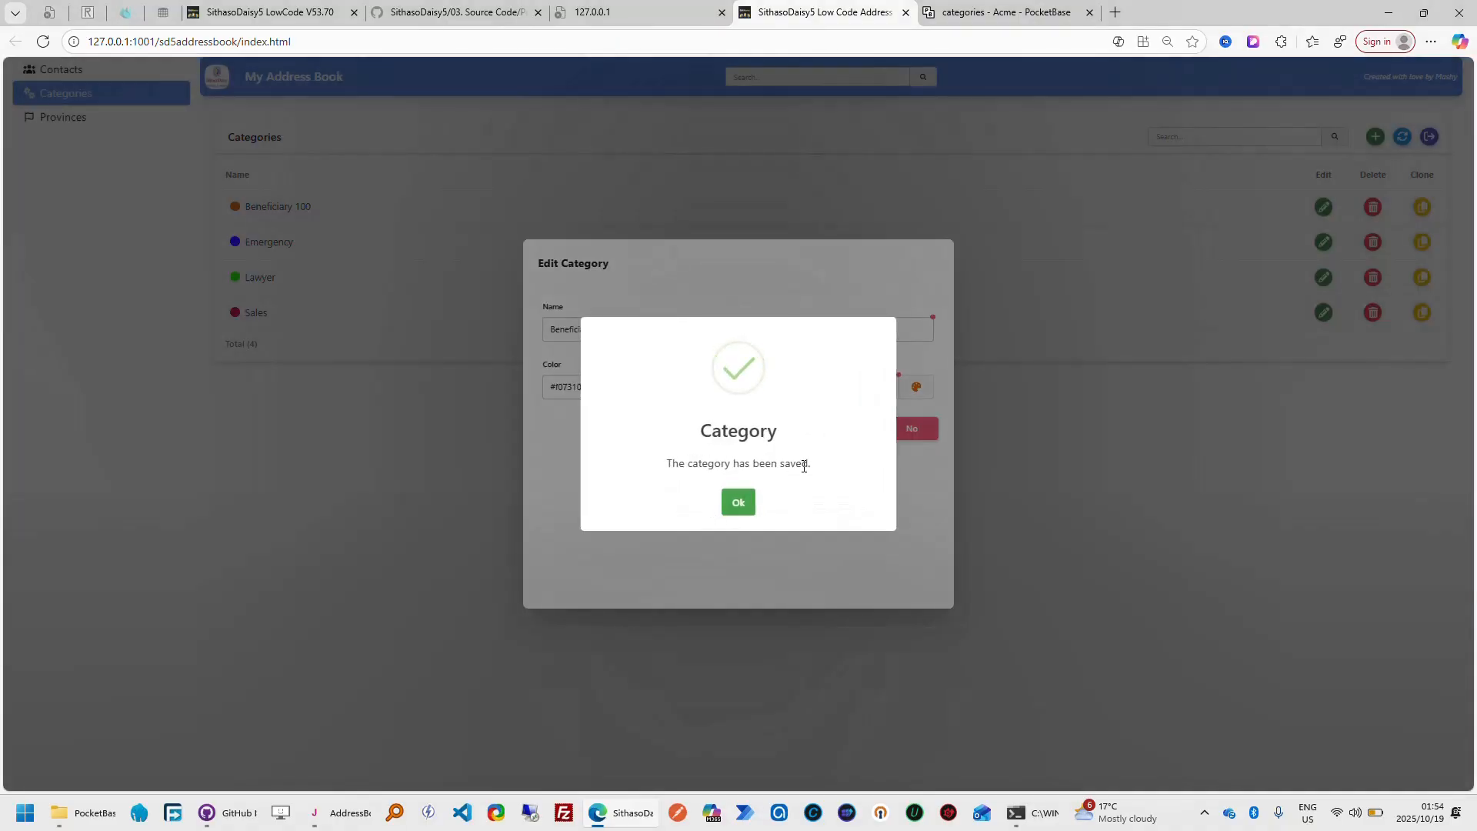
click(307, 14)
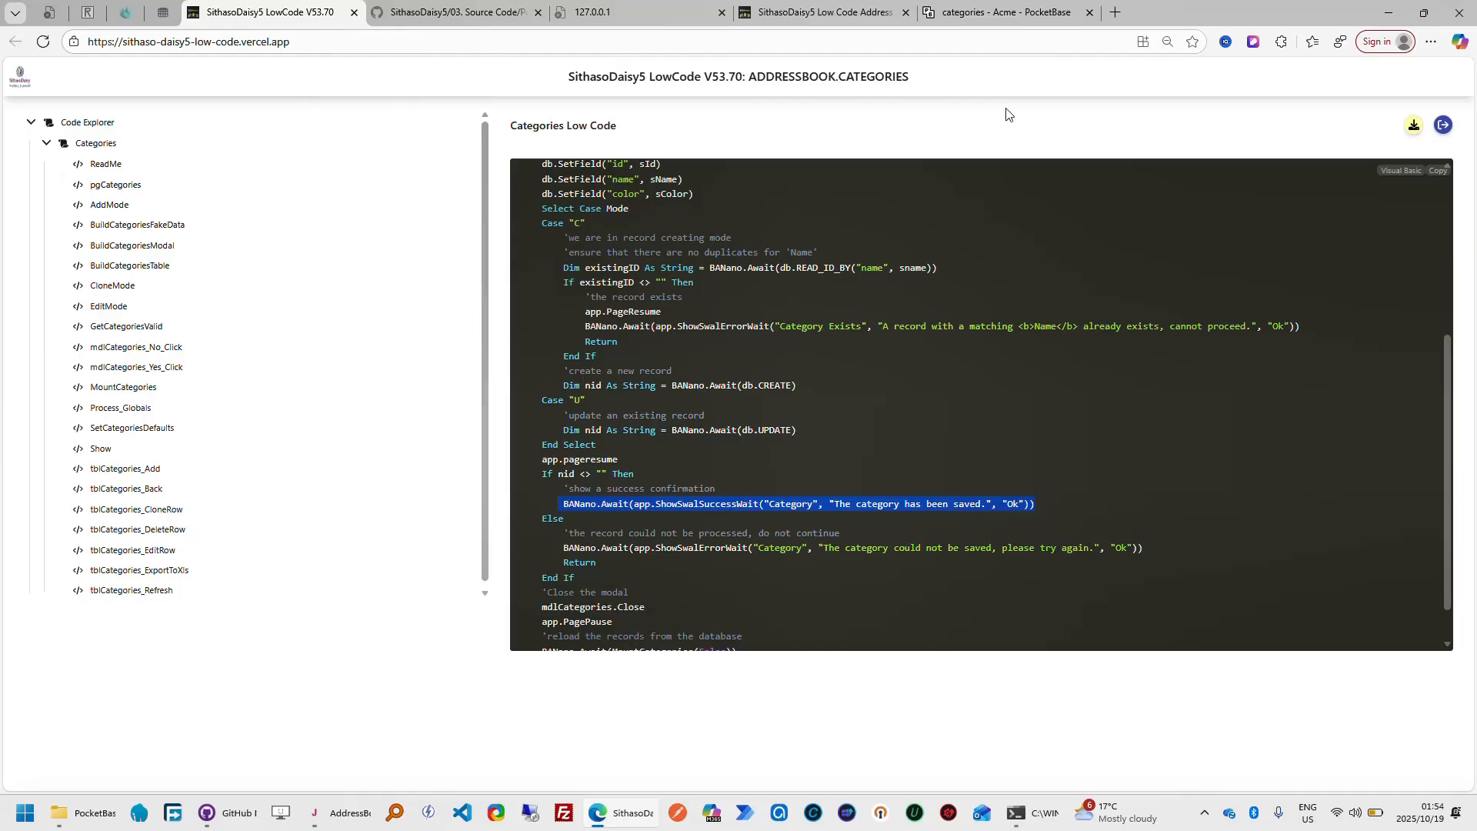
click(823, 13)
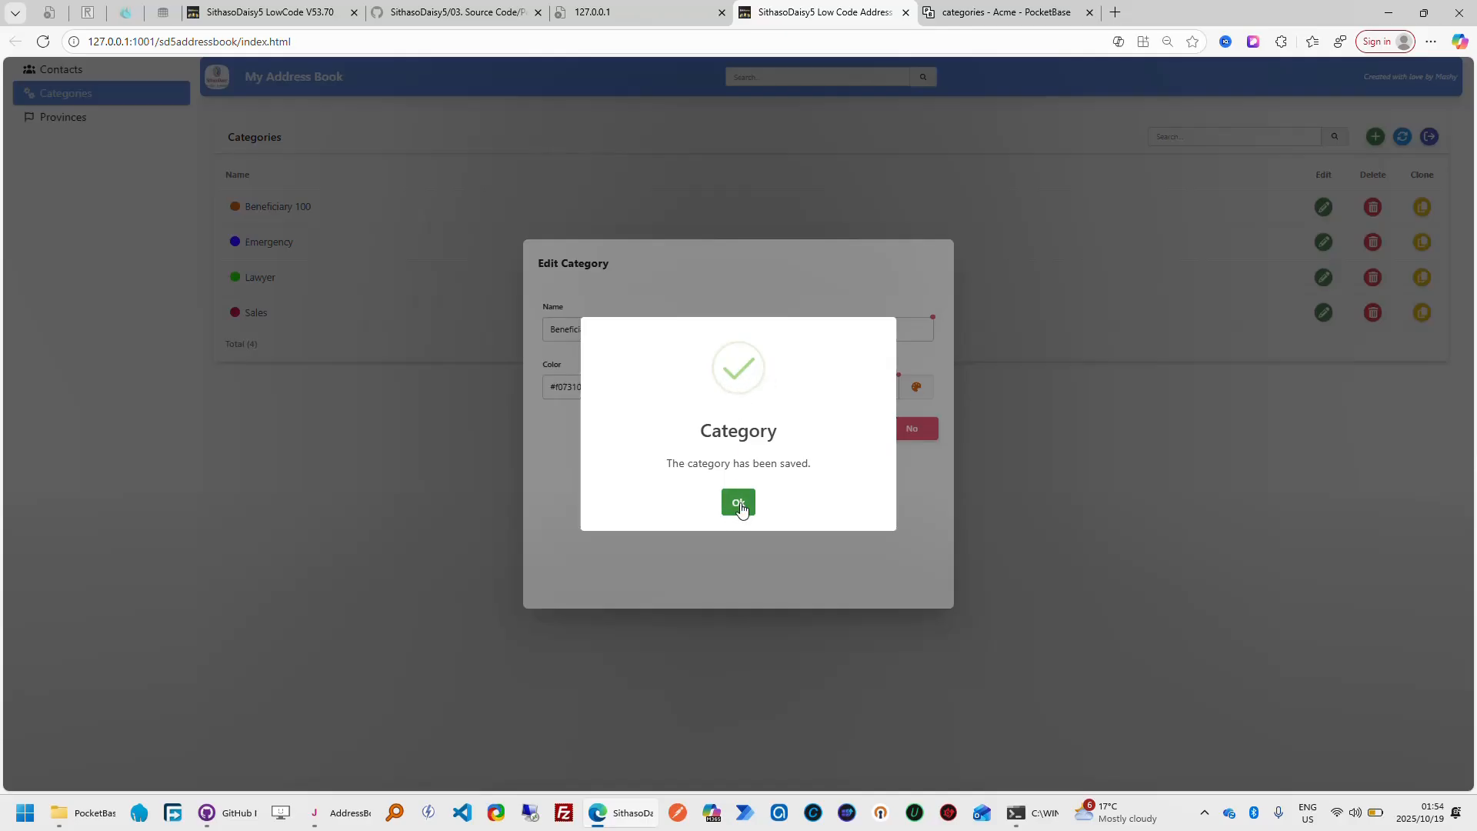
click(739, 503)
Return to the generated Categories code and view the SetCategoriesDefaults and Show routines
click(320, 19)
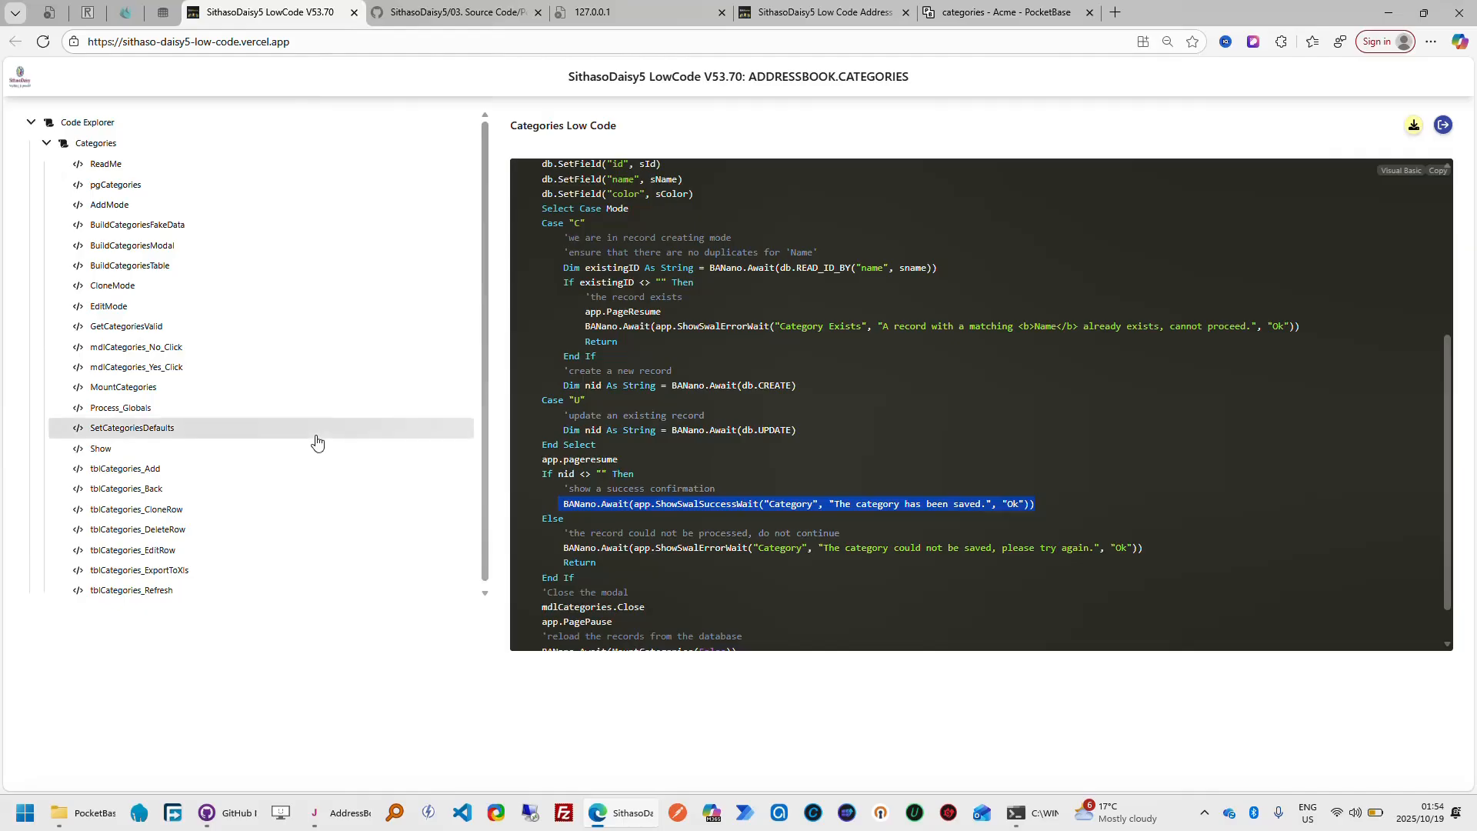
click(184, 437)
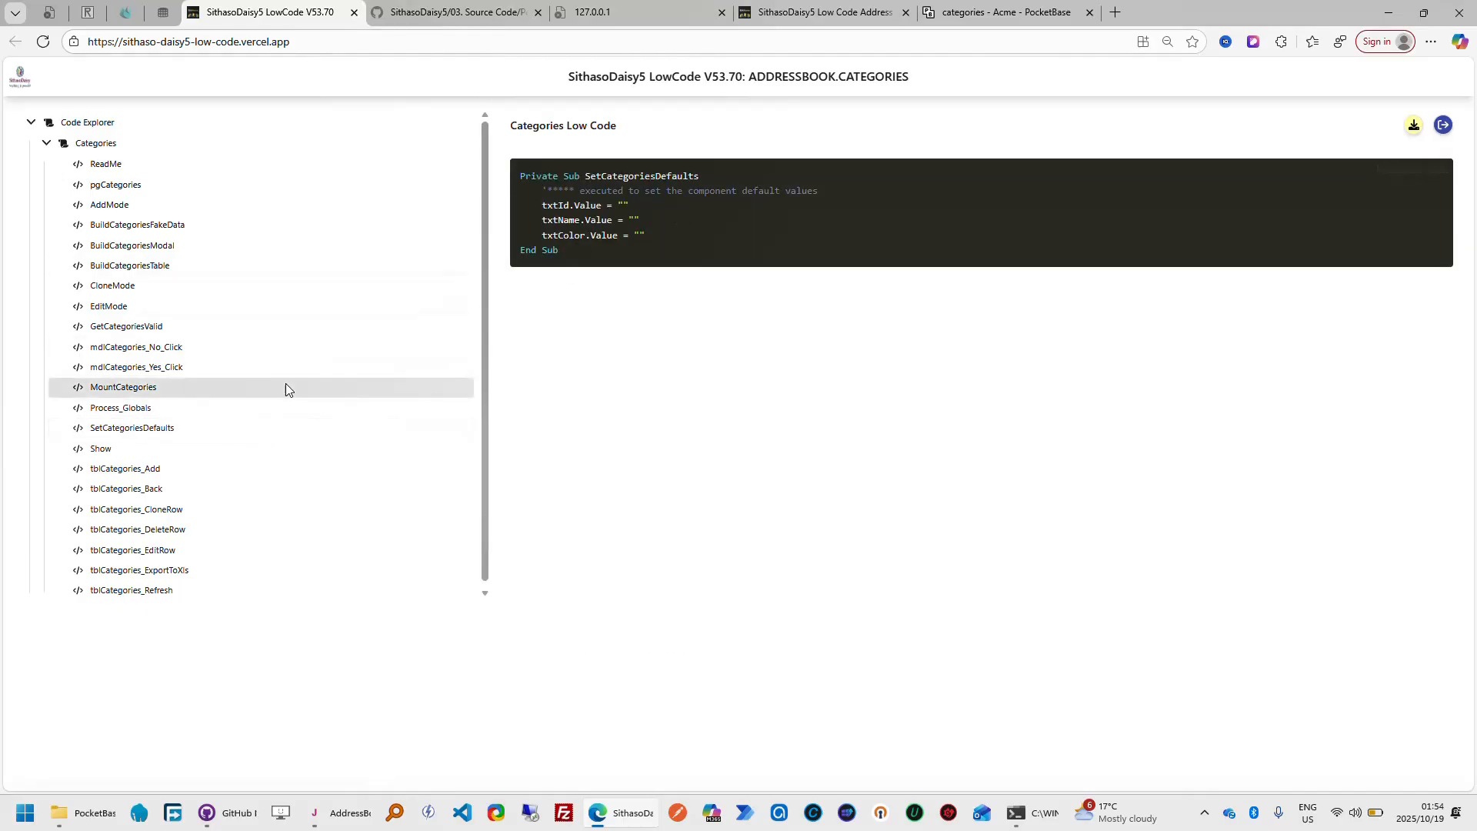
click(127, 466)
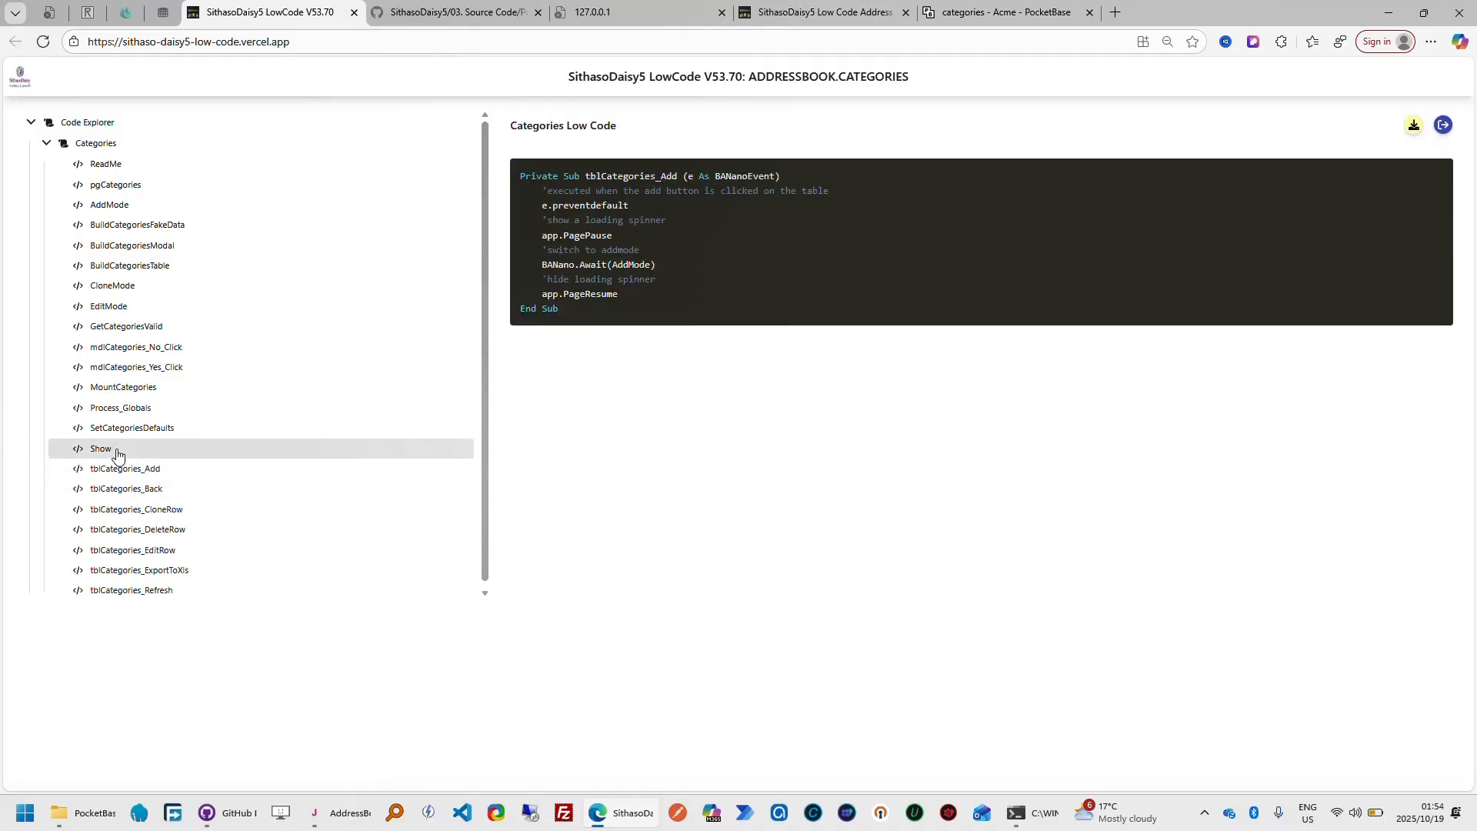
click(121, 450)
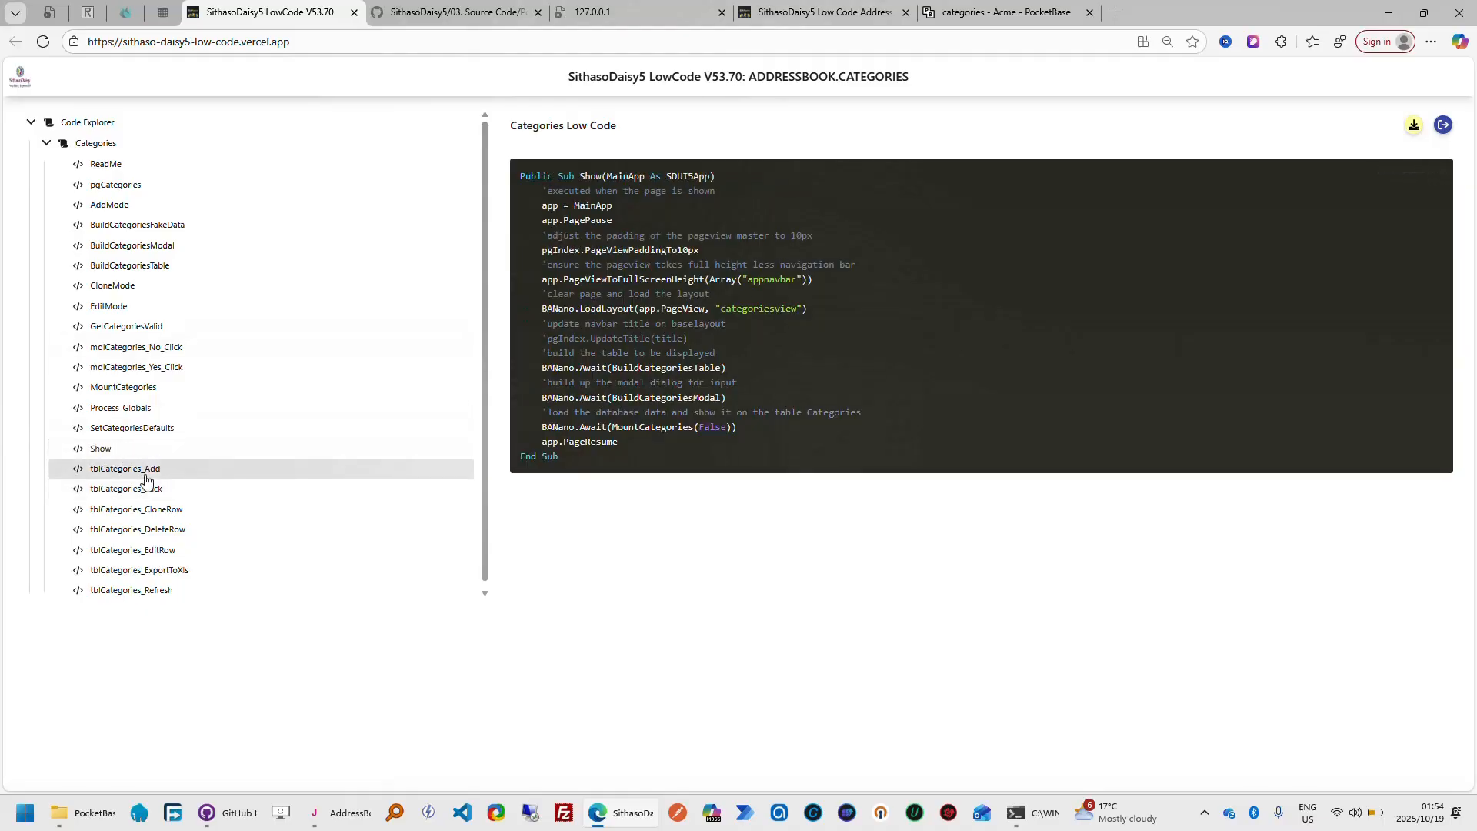
Compare the tblCategories_Add code with the finished app's Add Category dialog, dismissing the dialog without saving
click(150, 471)
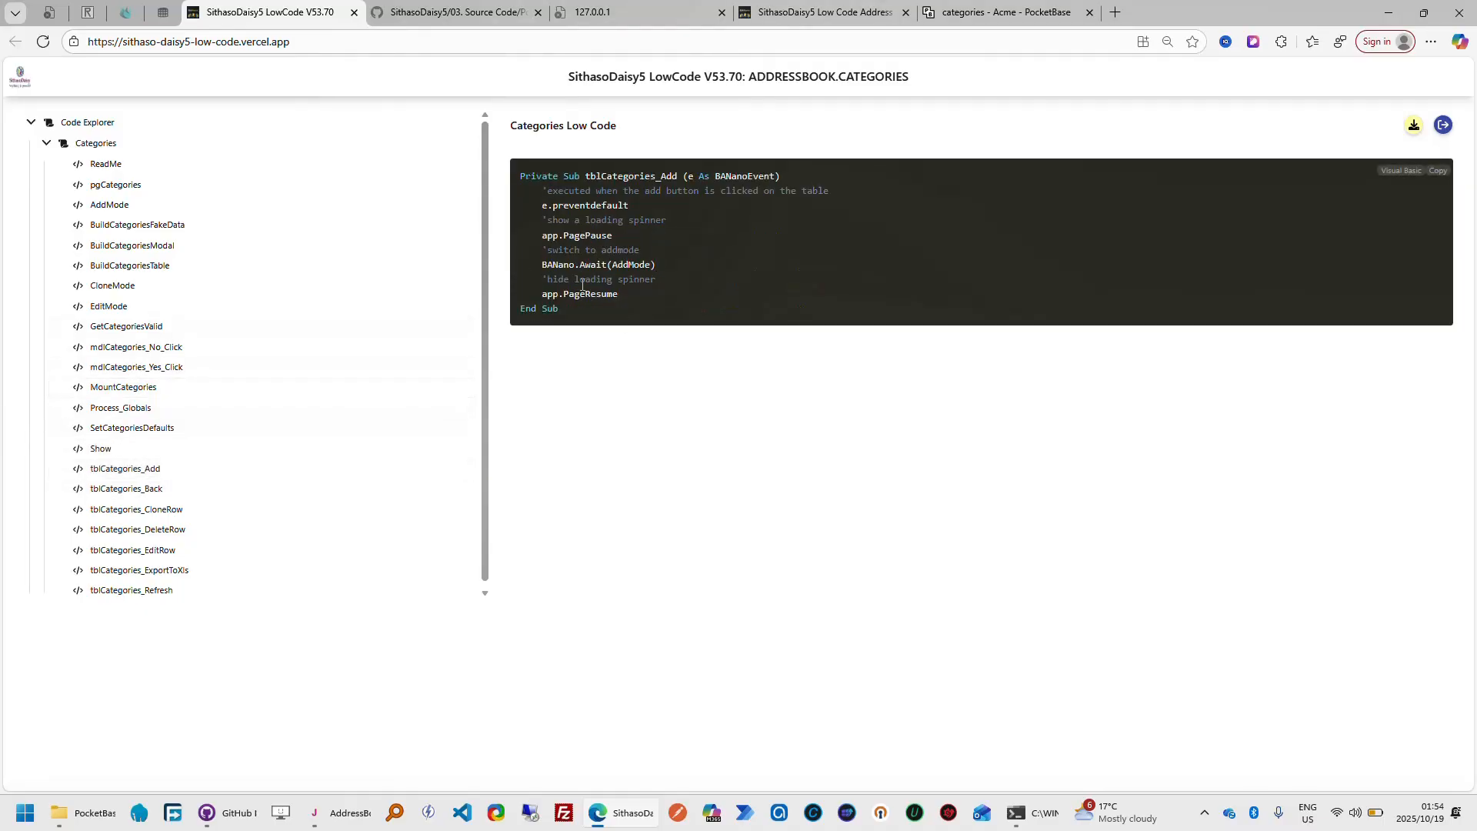
click(823, 12)
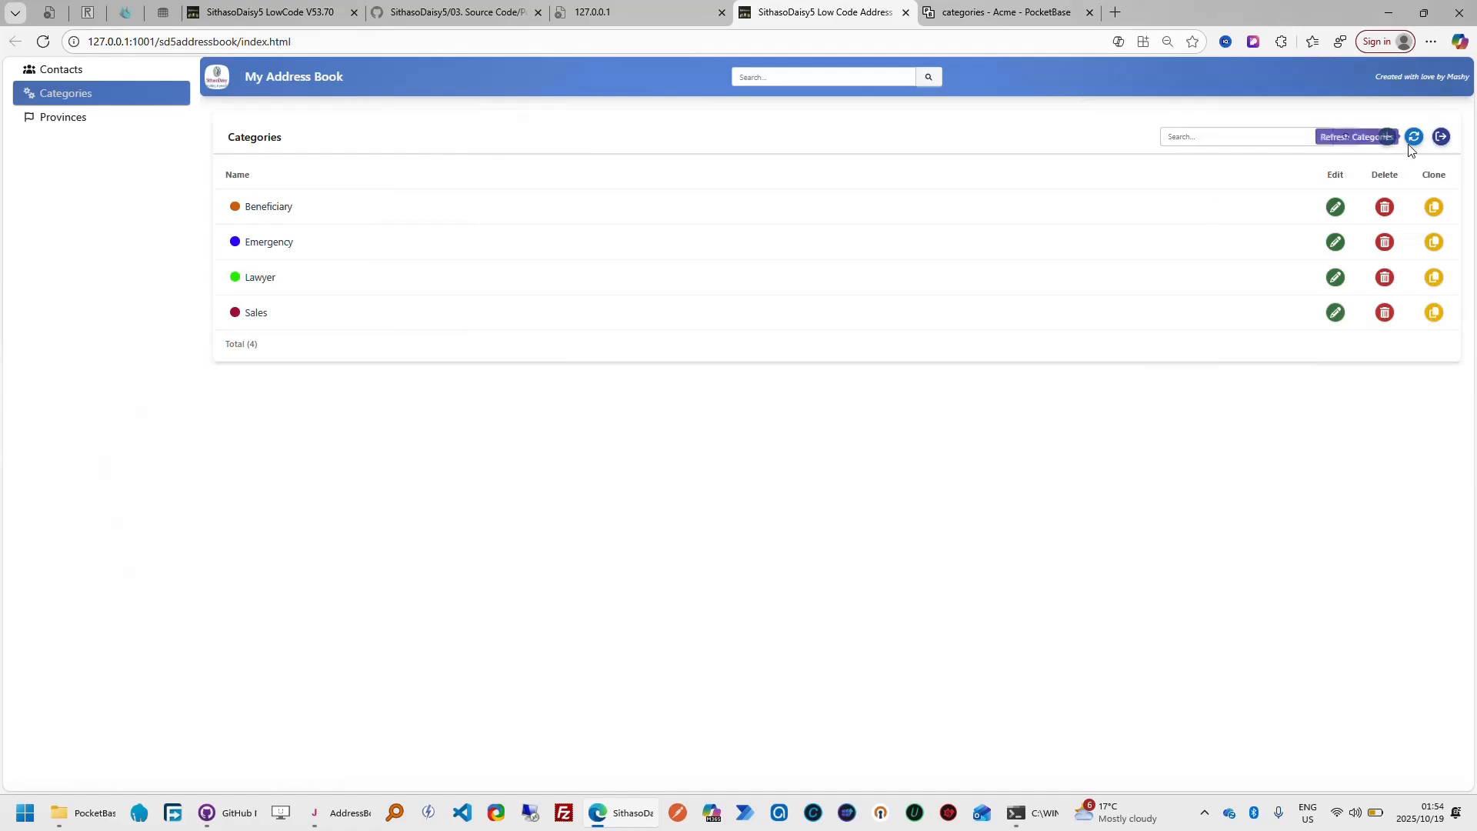
click(1387, 136)
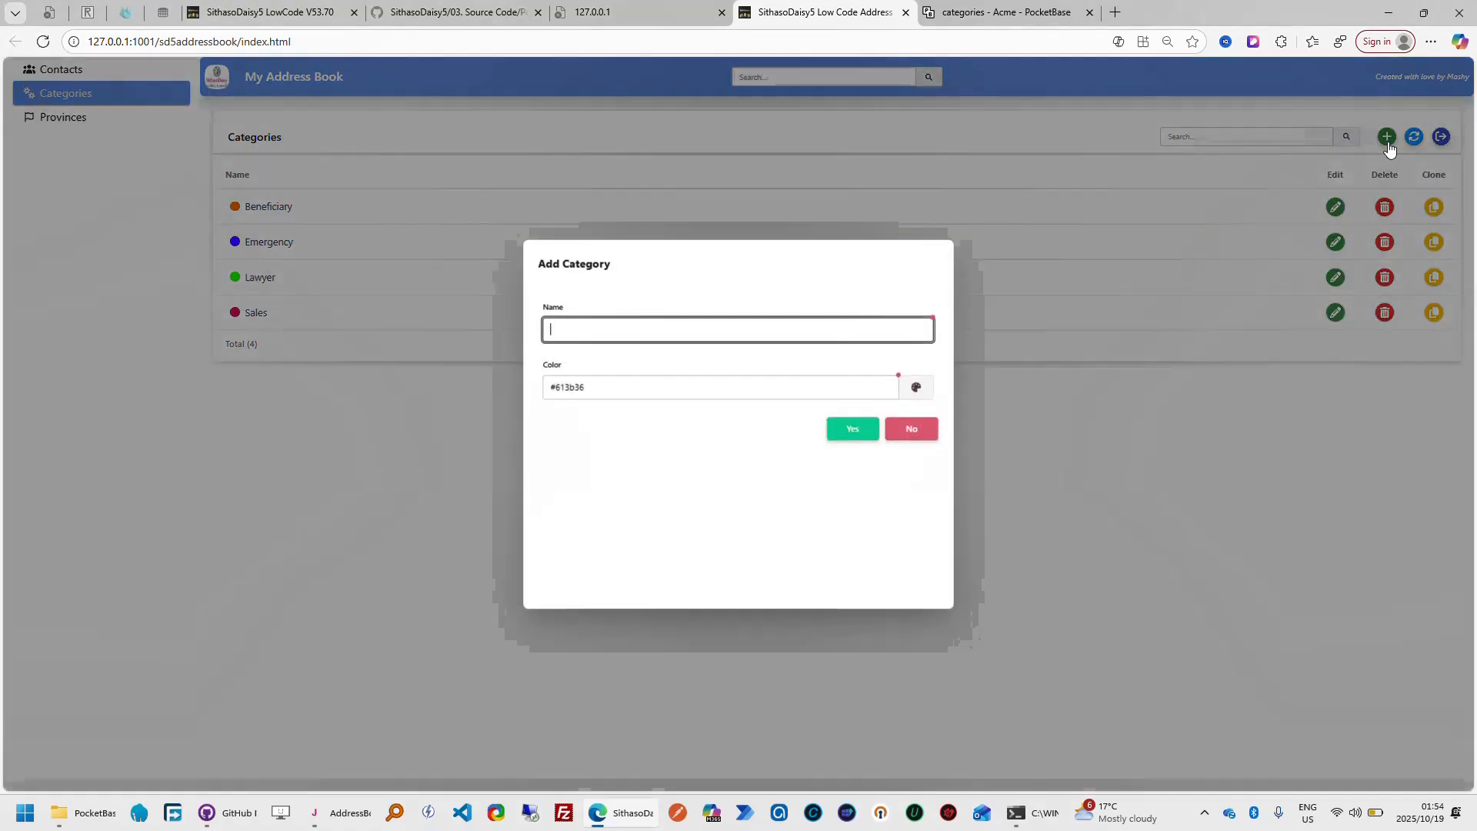
click(923, 428)
Review the tblCategories_Add code, the finished app's Categories list and the PocketBase categories collection side by side
click(300, 16)
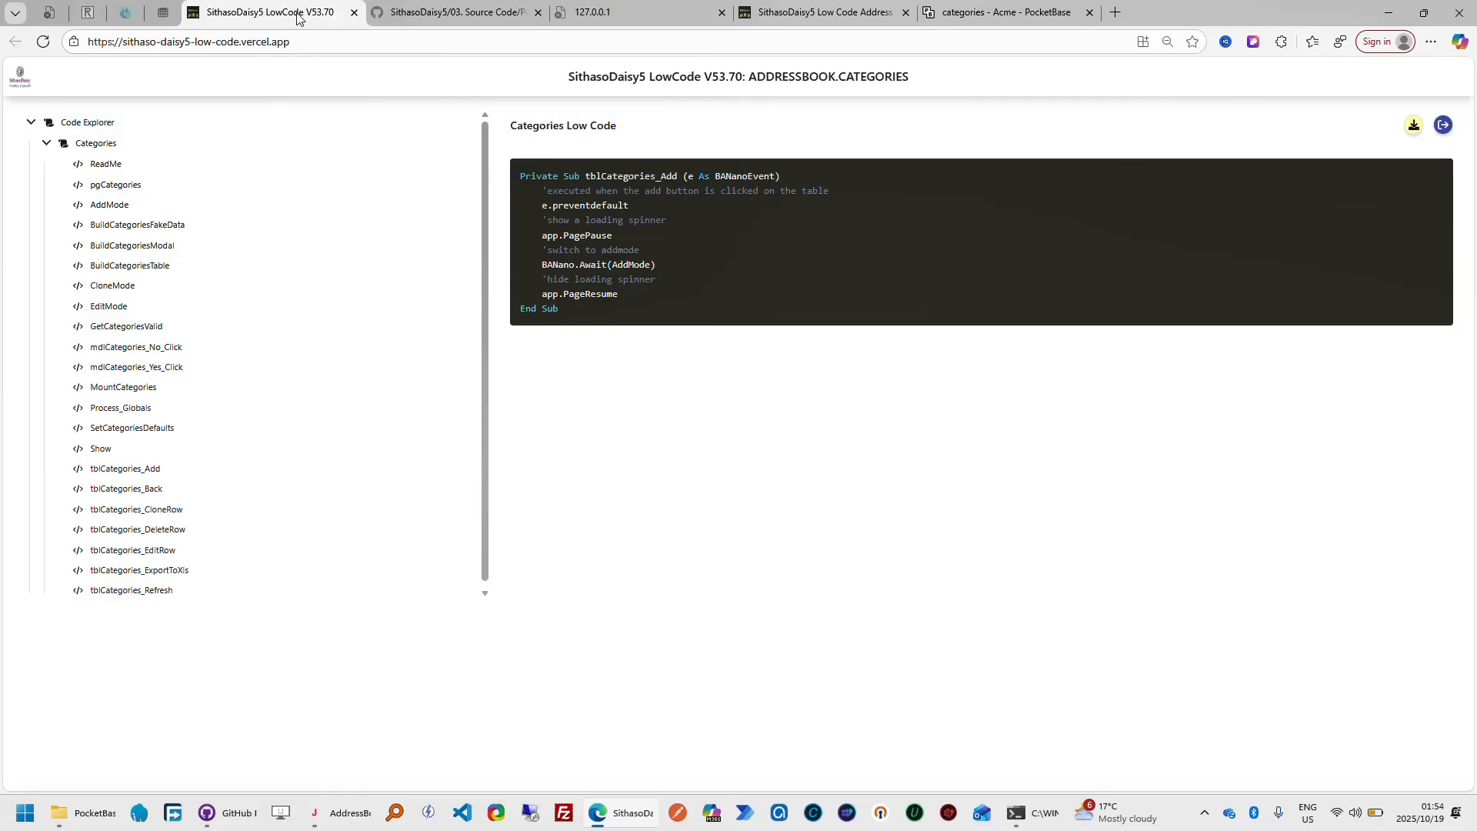
click(885, 18)
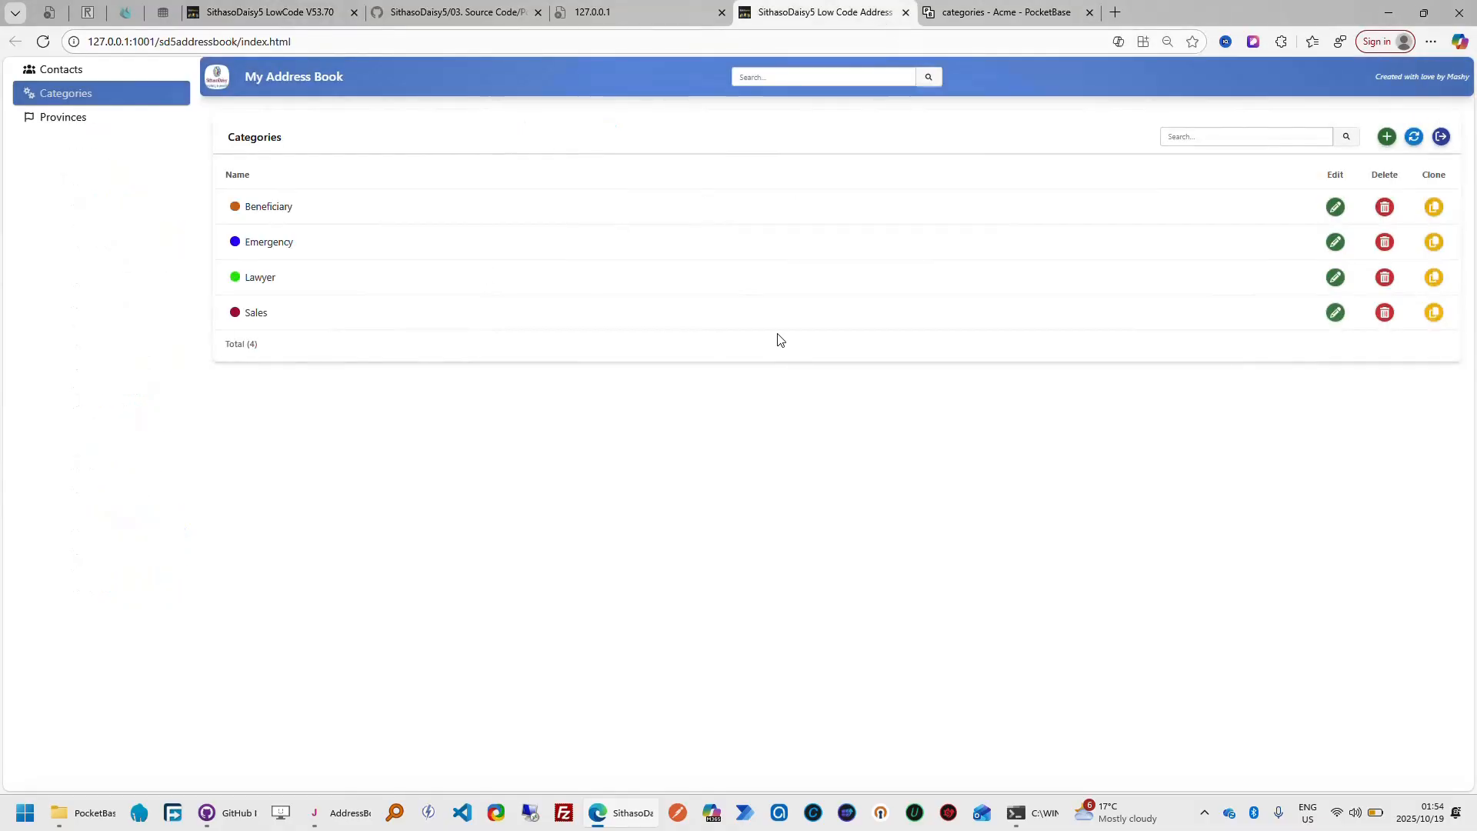
click(1023, 16)
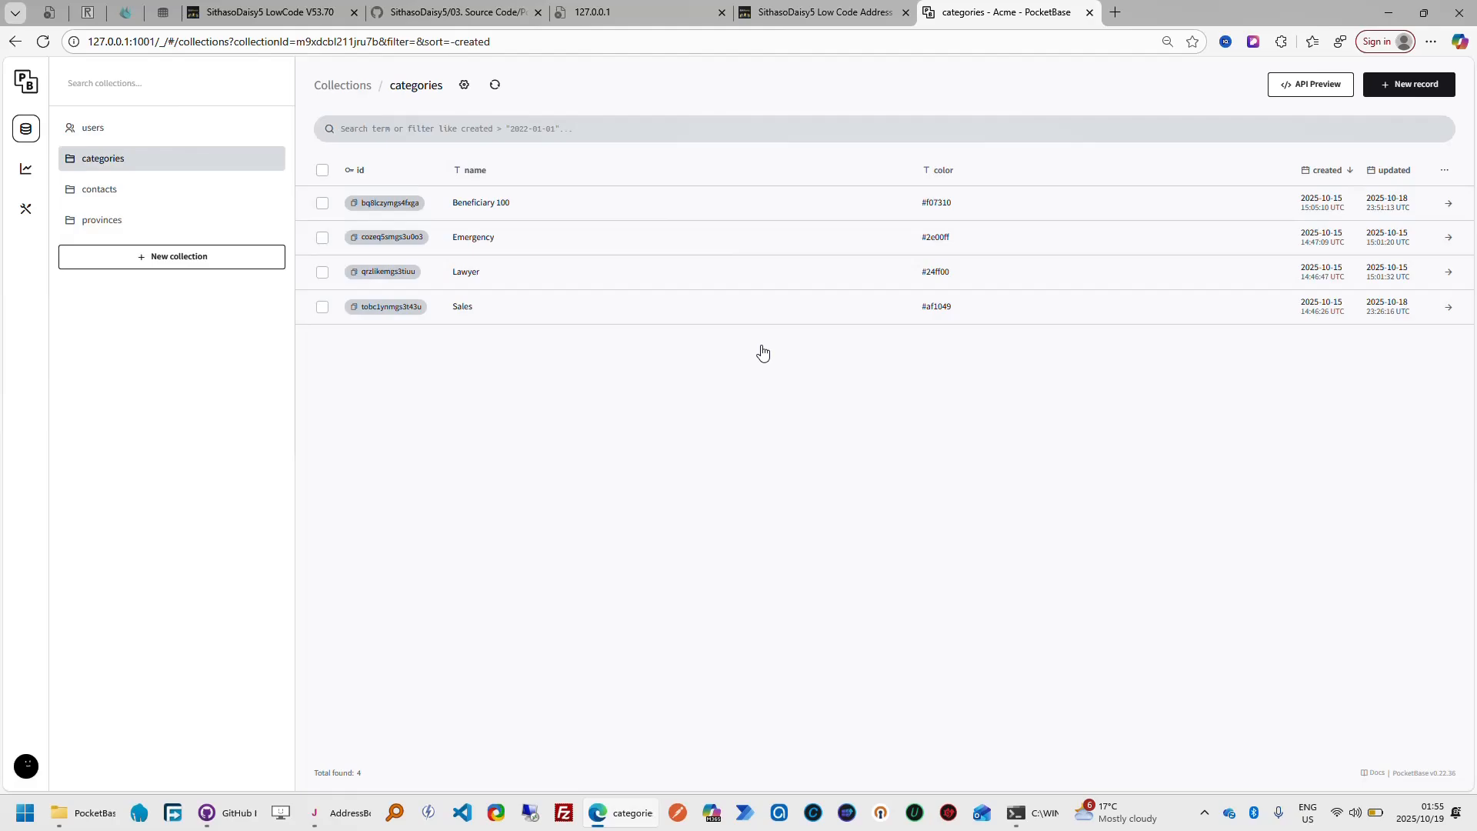
Leave the Categories code, fields design and ADDRESSBOOK table design for the Projects list, revisiting the PocketBase categories and finished app on the way
click(294, 15)
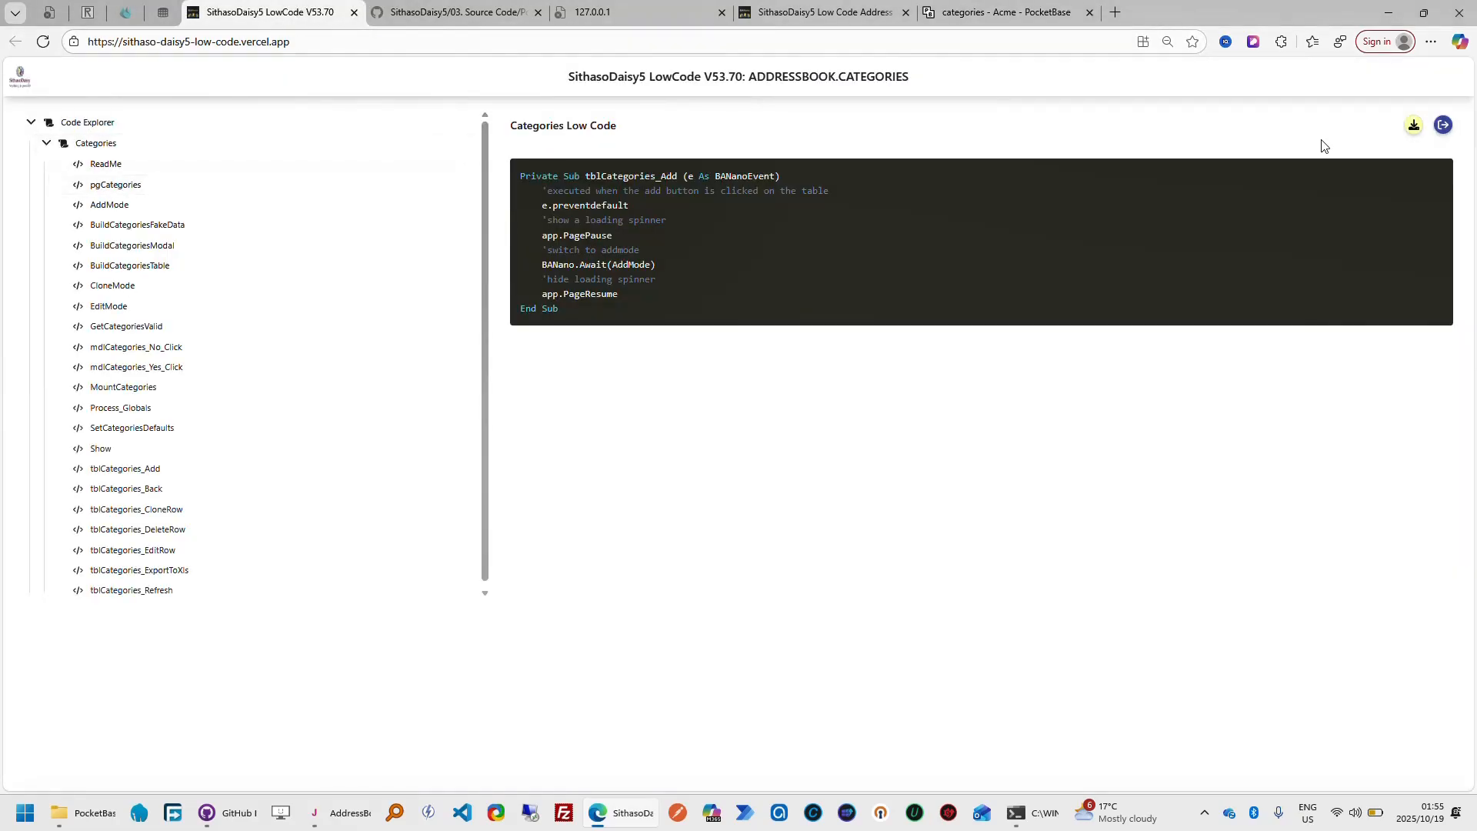
click(1444, 127)
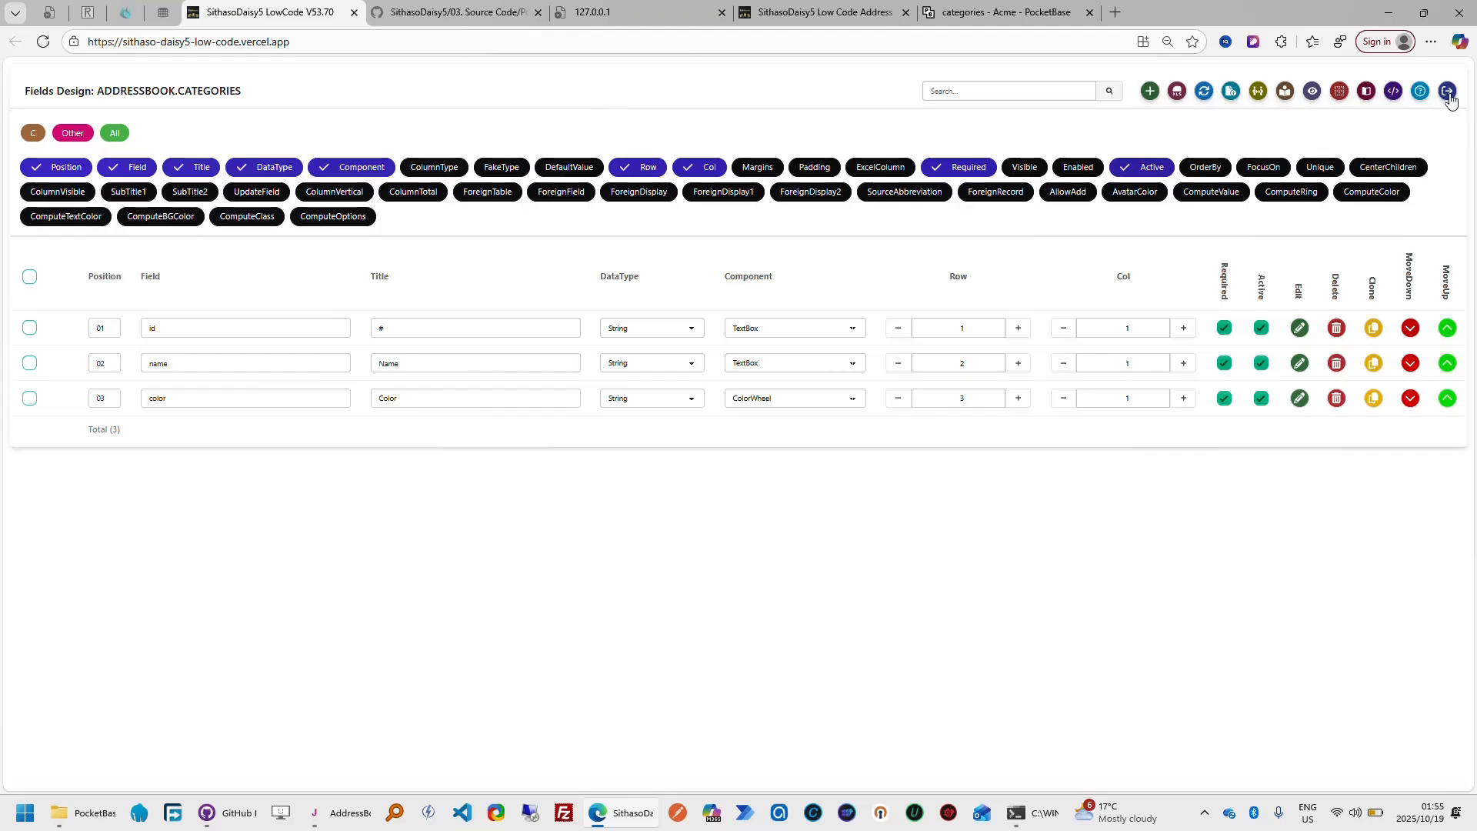
click(1448, 93)
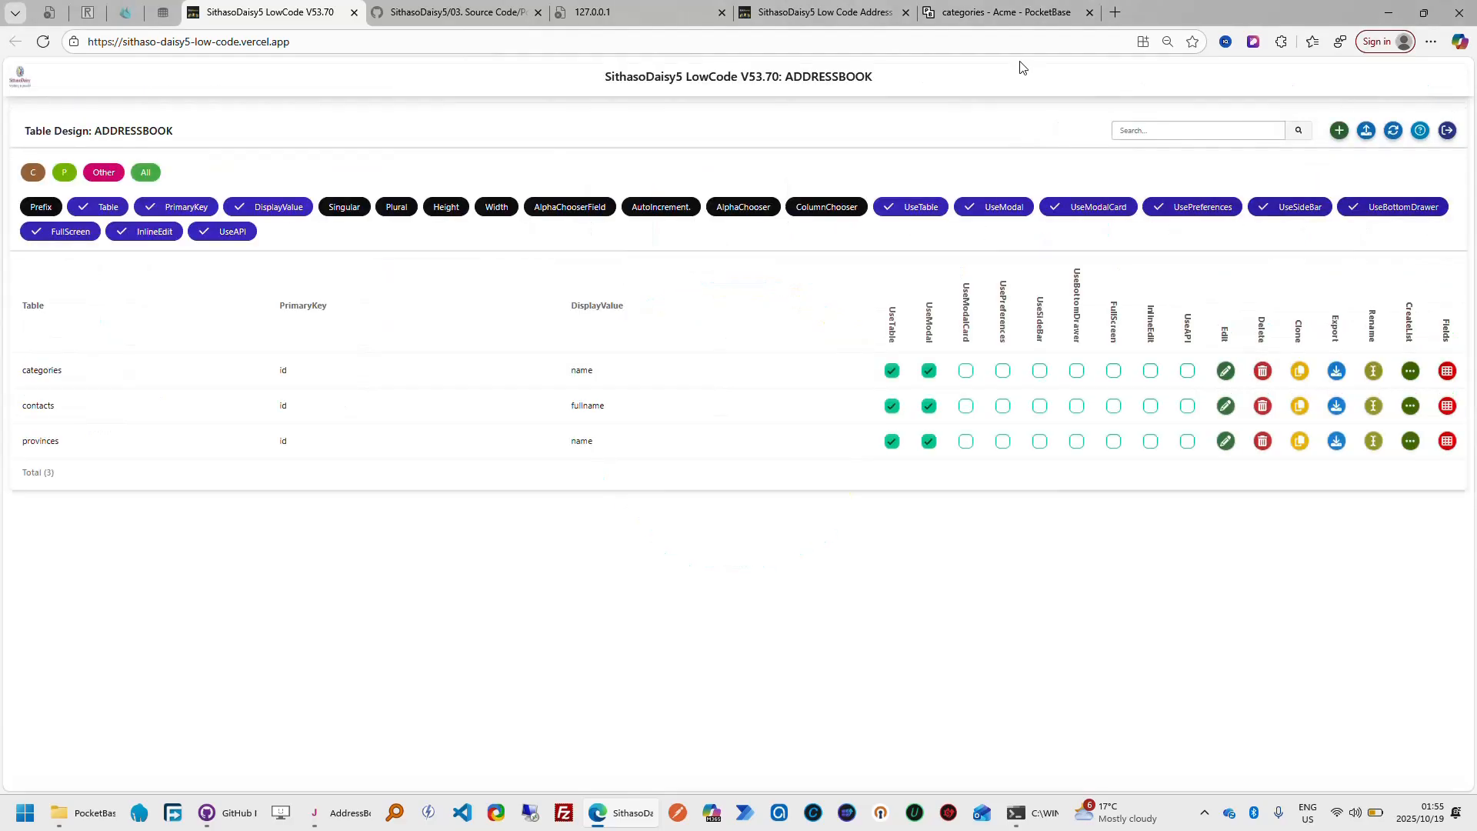
click(1028, 15)
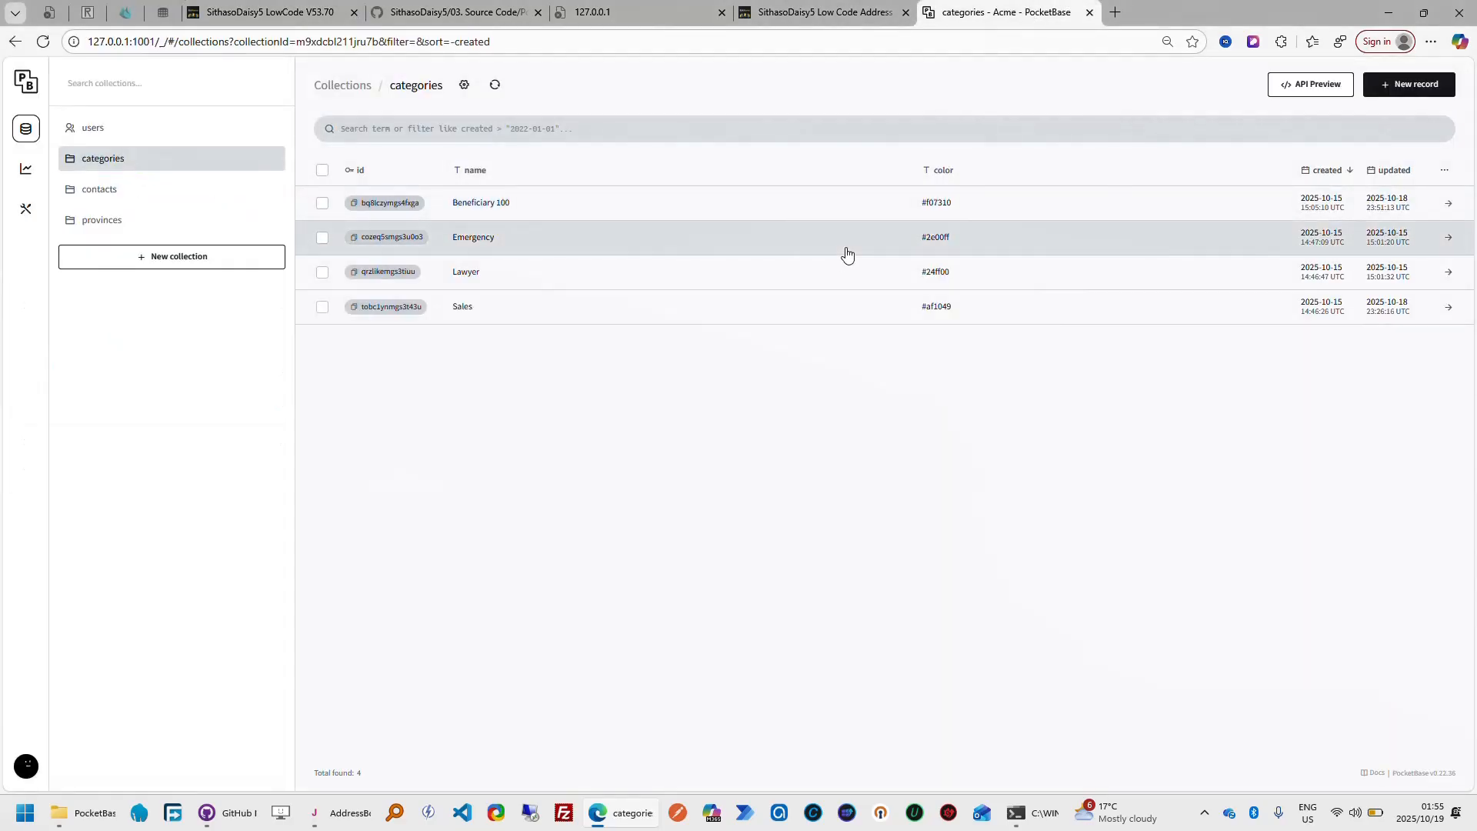
click(836, 14)
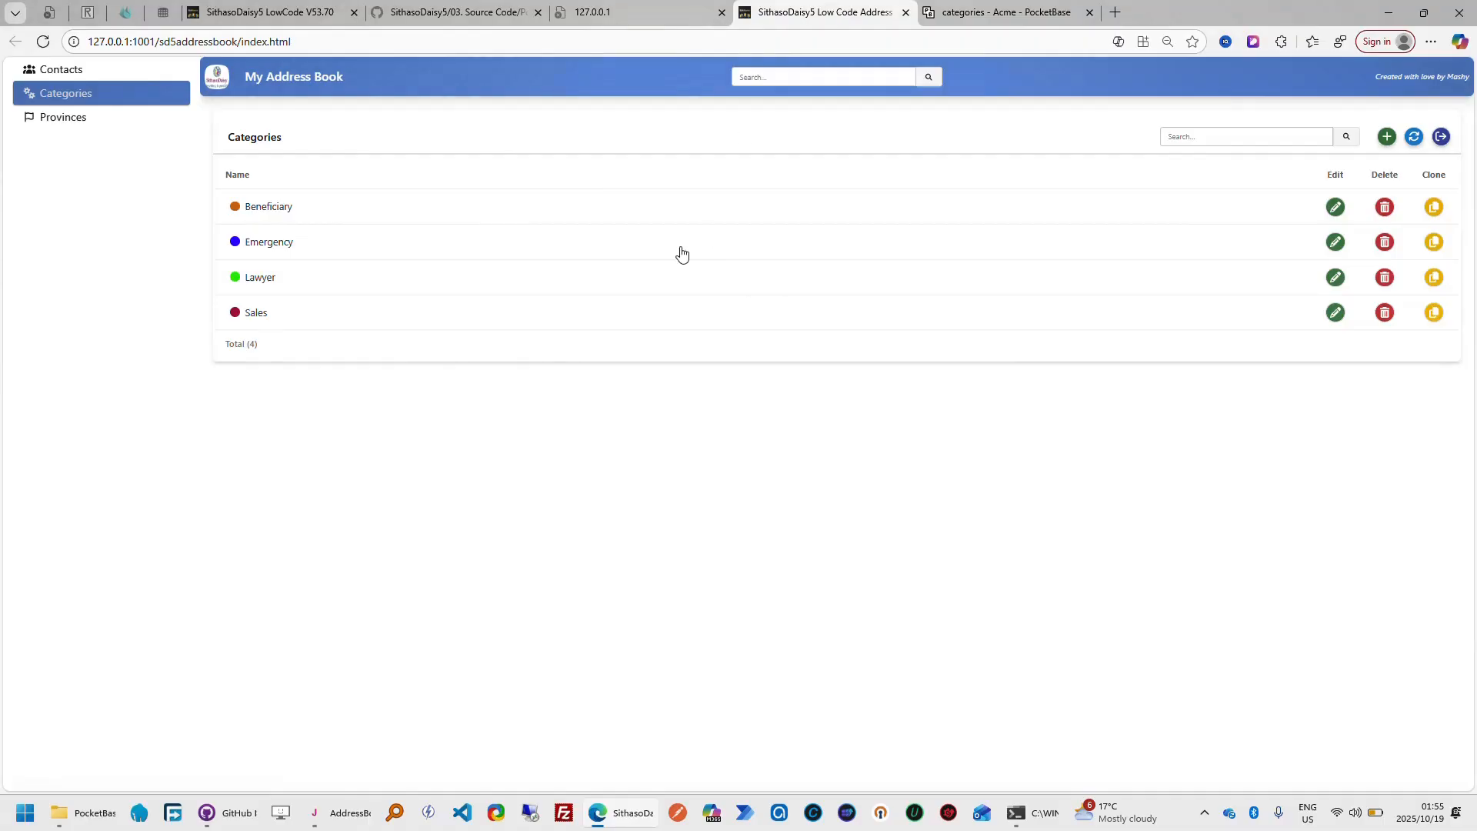
click(311, 15)
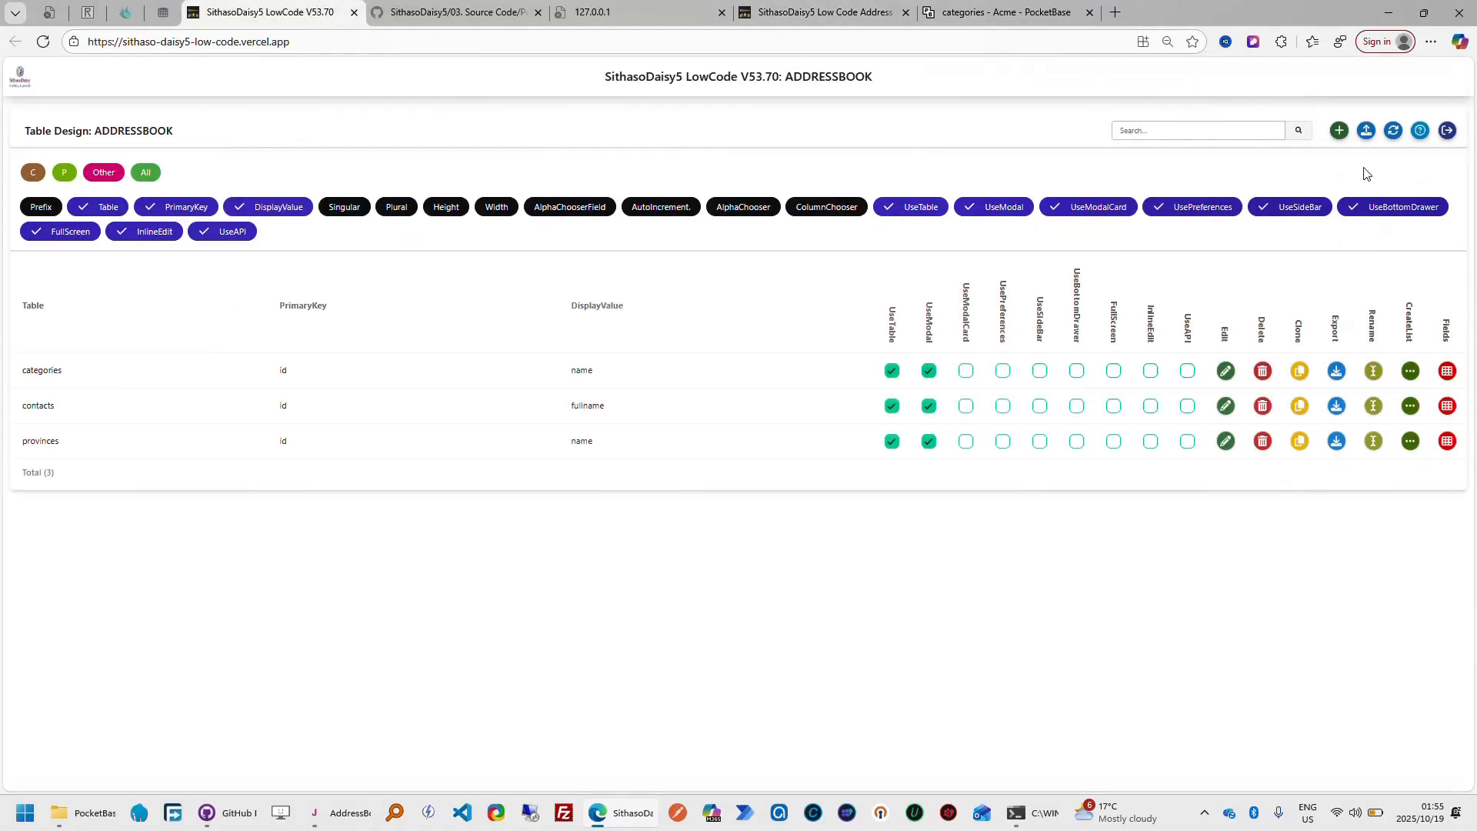
click(1448, 132)
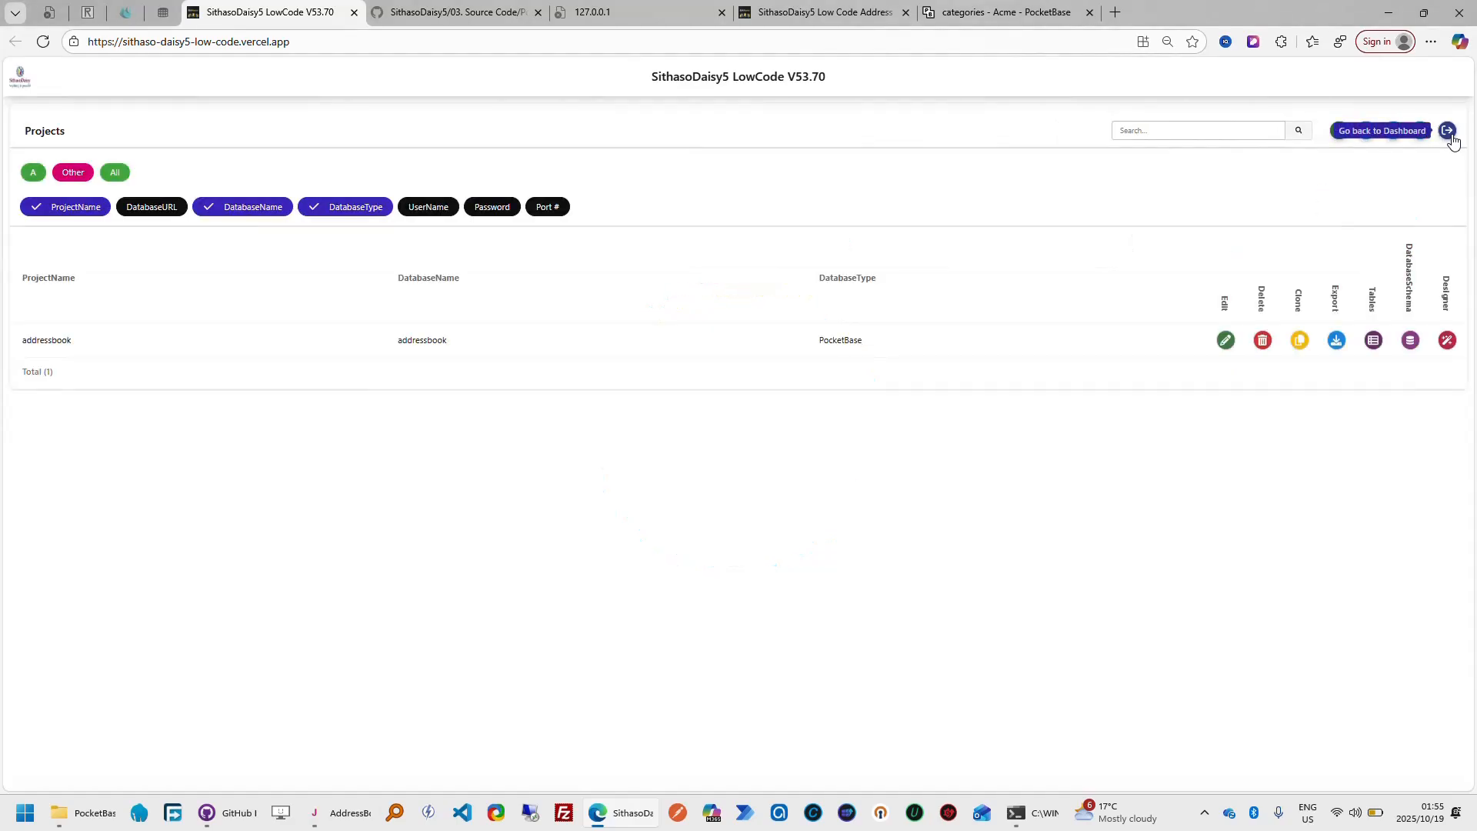
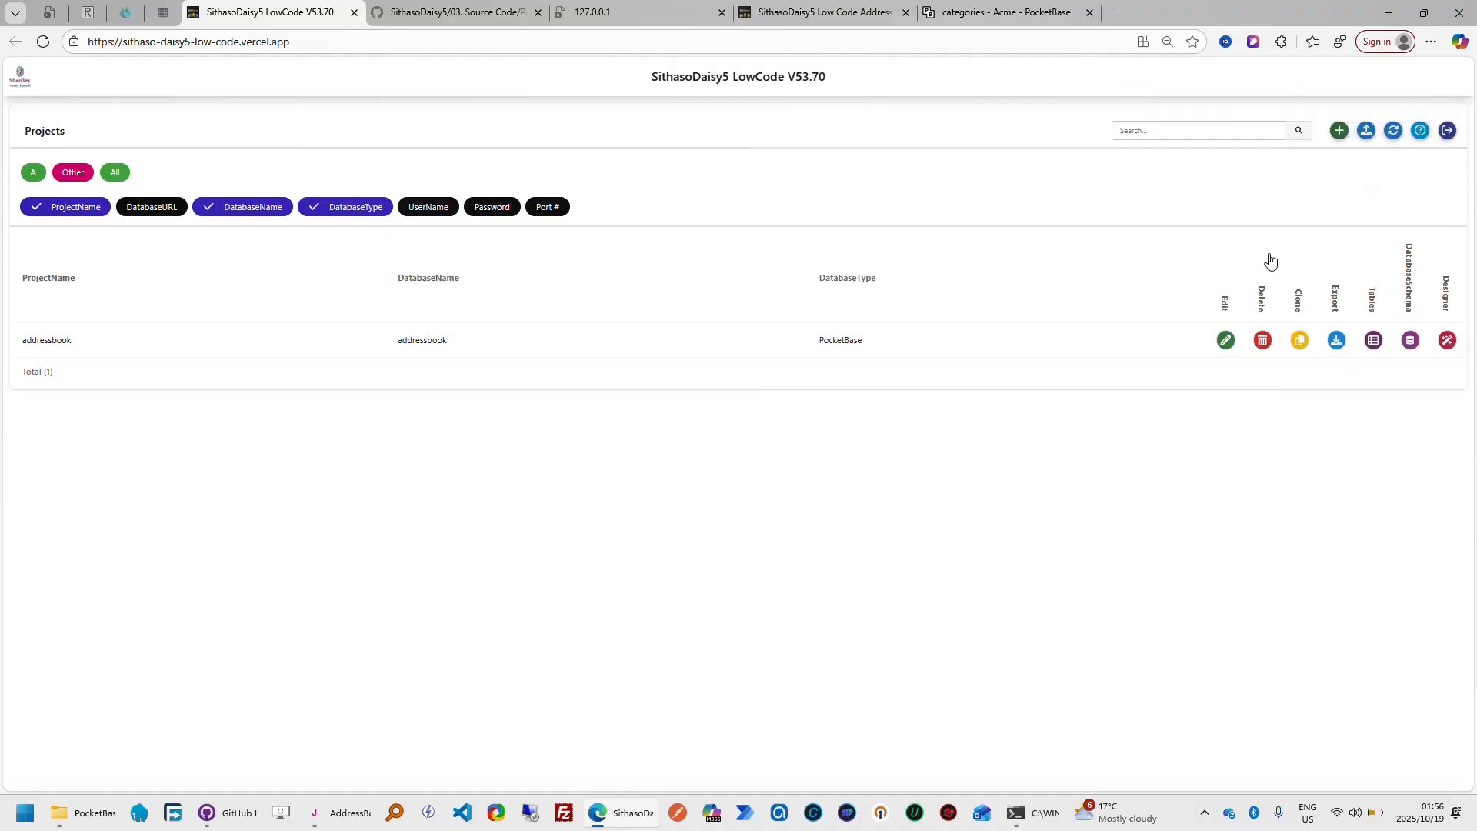
Compare the addressbook project's PocketBase and WebSQL settings, glance at the PocketBase categories collection, and dismiss the project edit without saving
click(1227, 344)
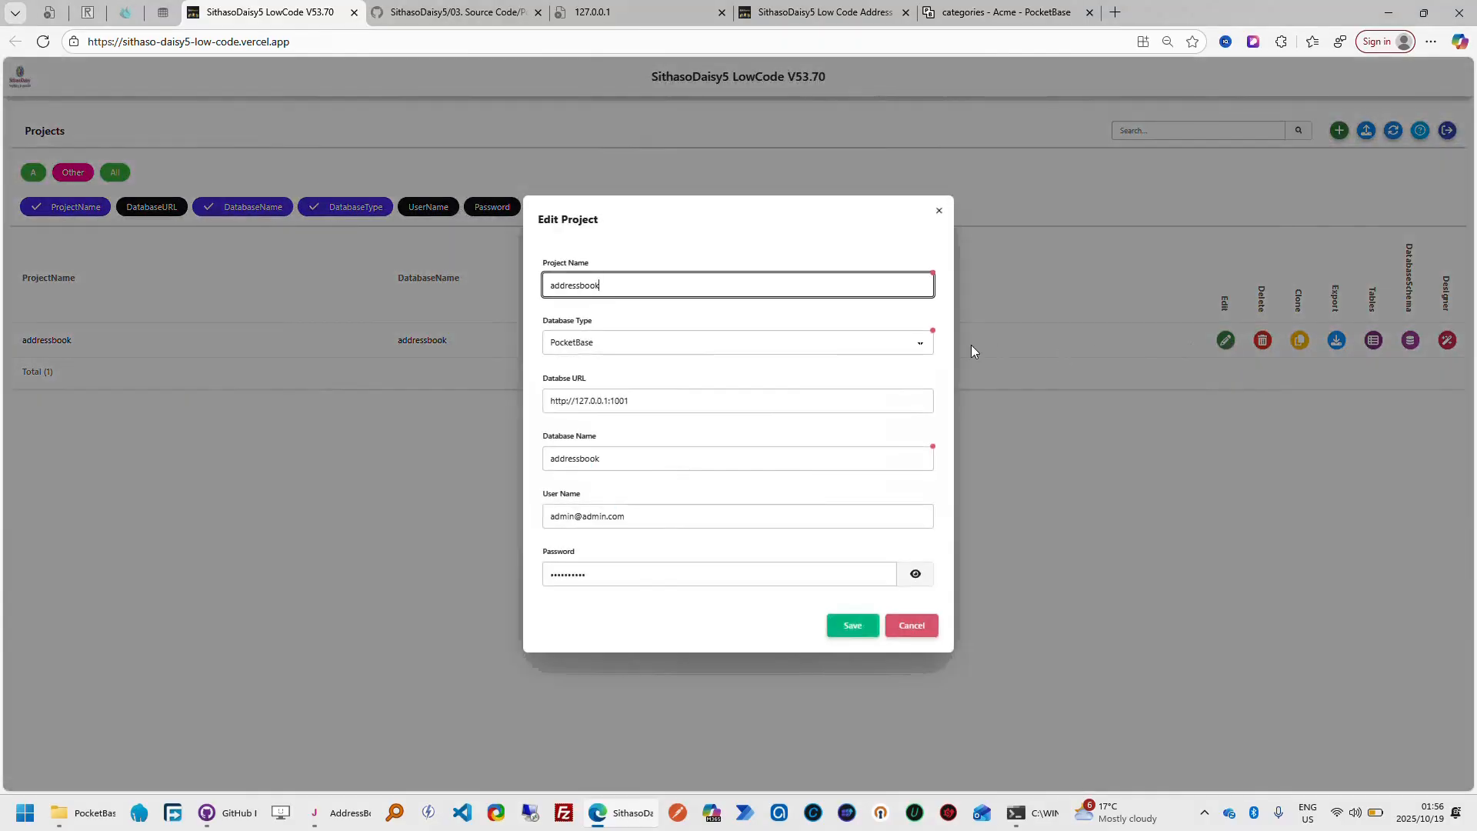
click(930, 344)
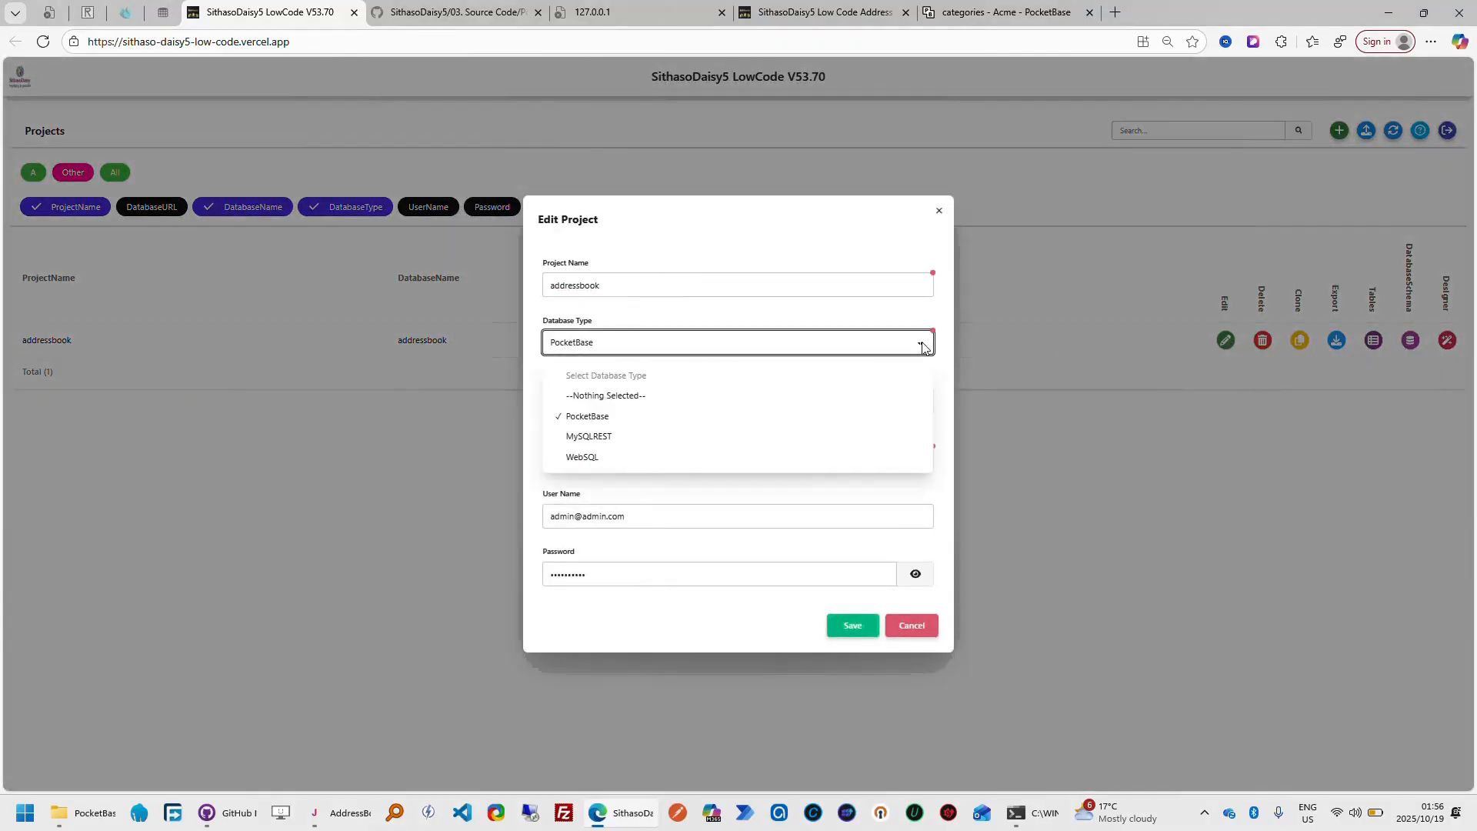
click(732, 462)
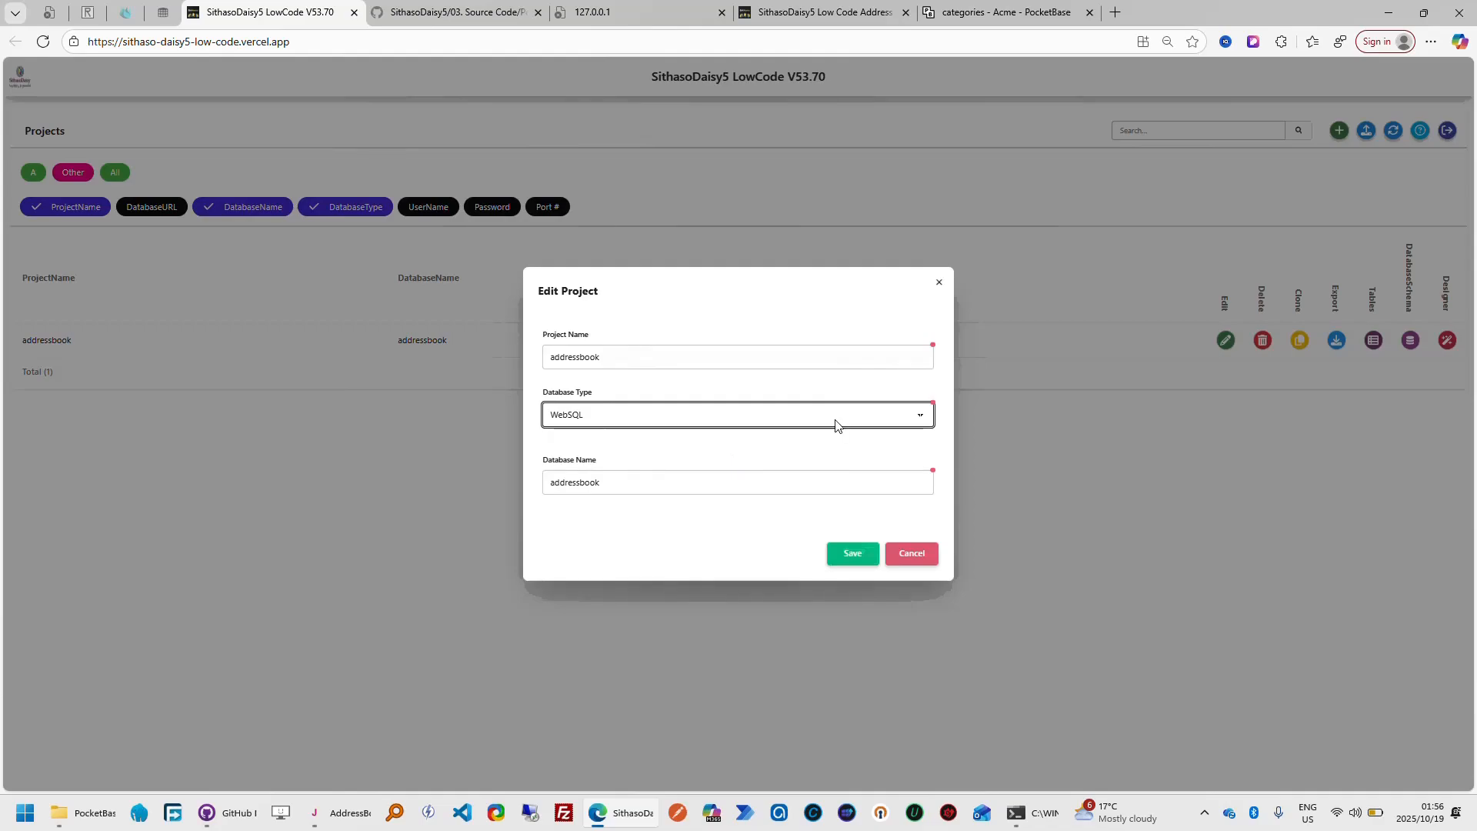
click(919, 416)
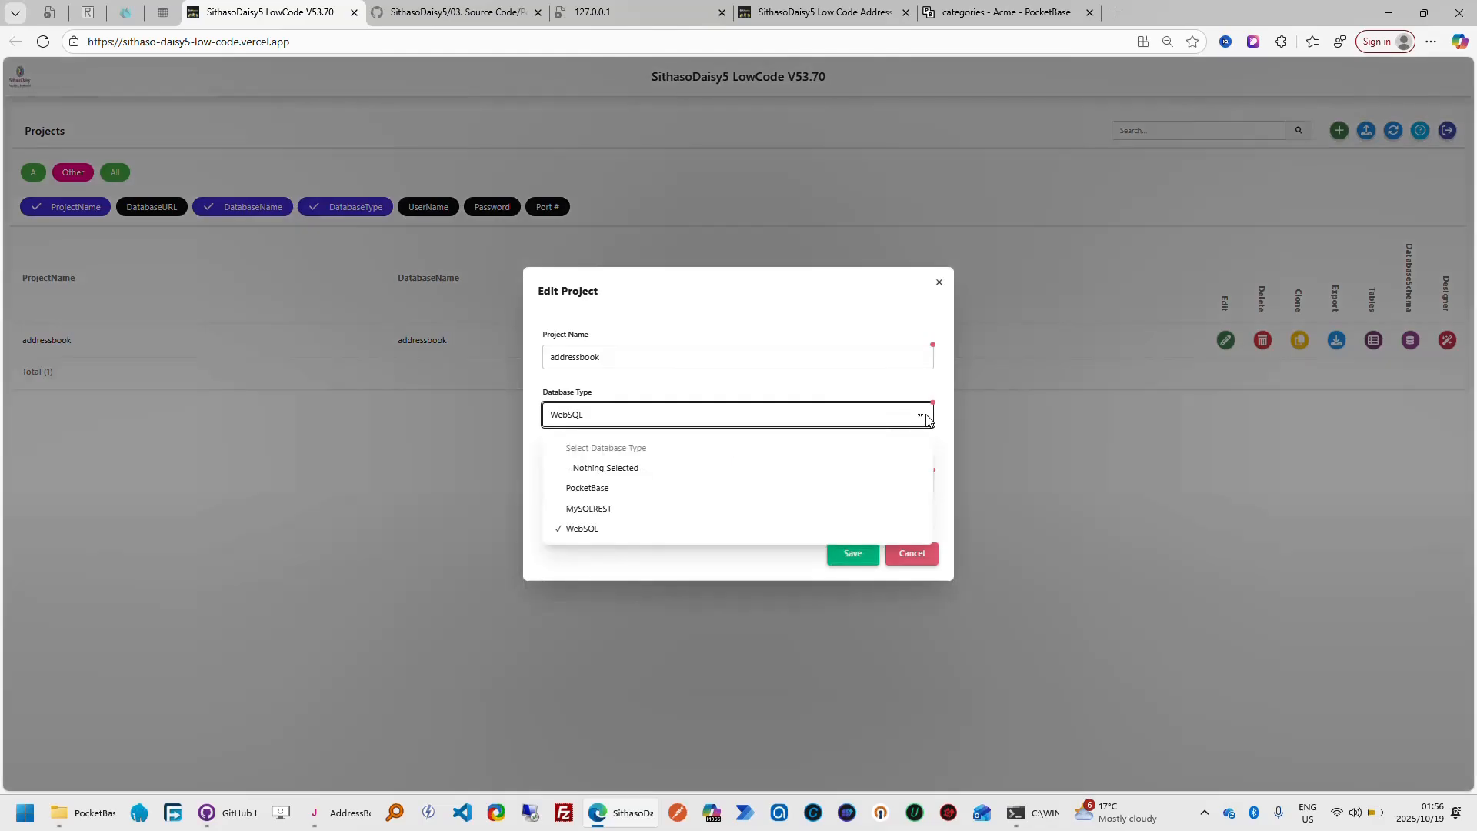
click(705, 488)
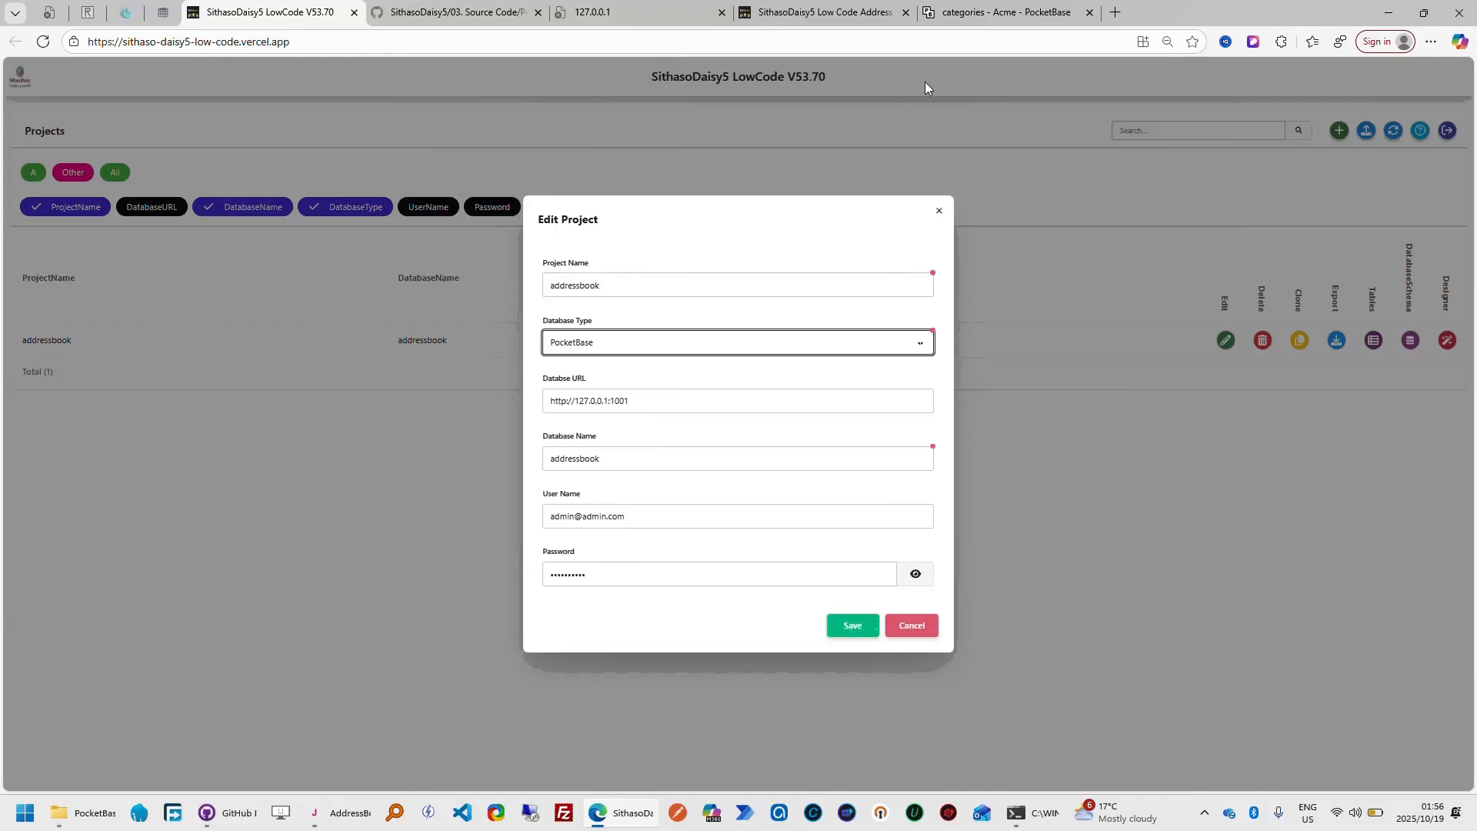
click(1027, 13)
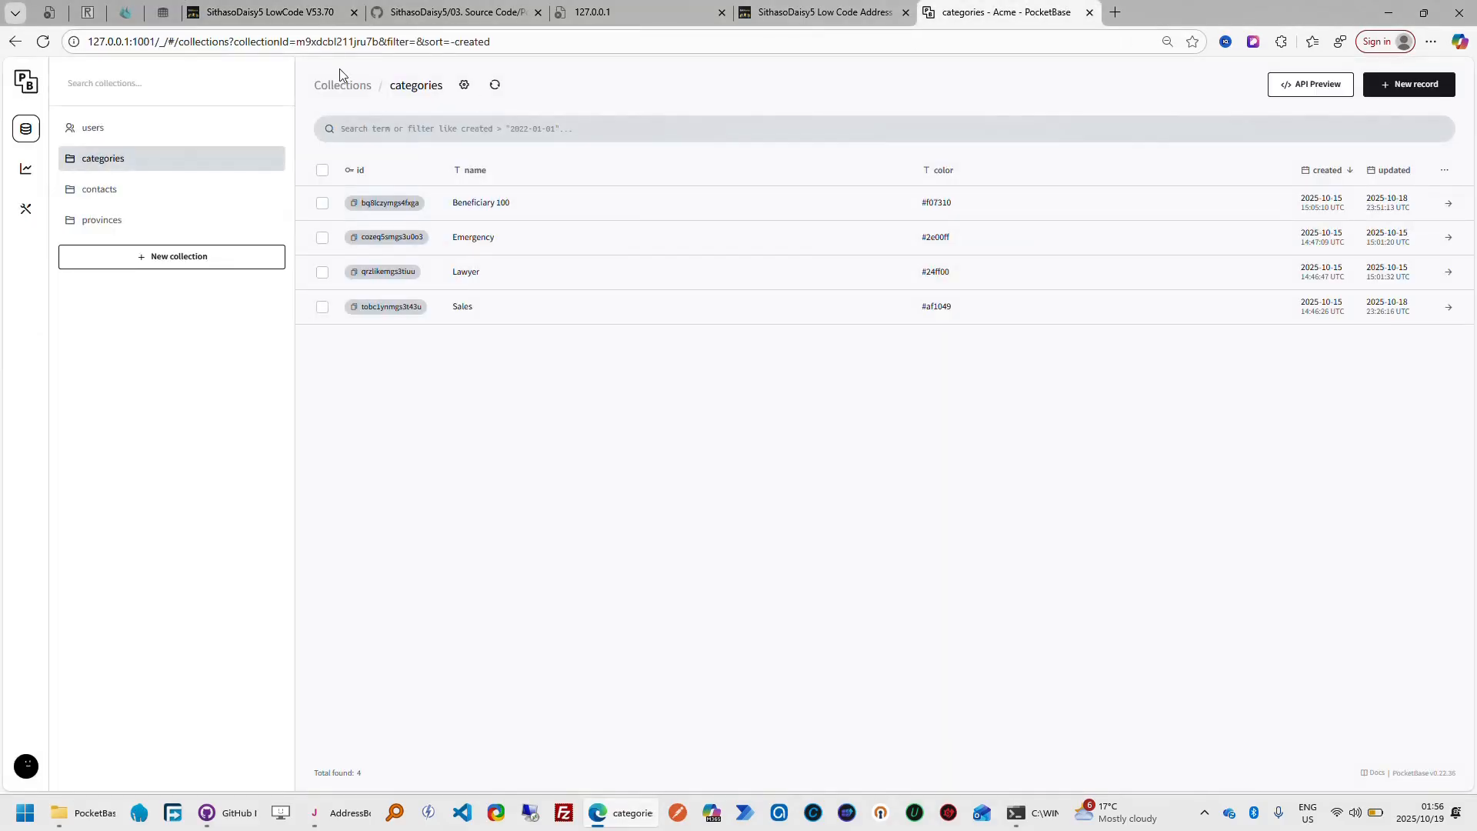
click(311, 24)
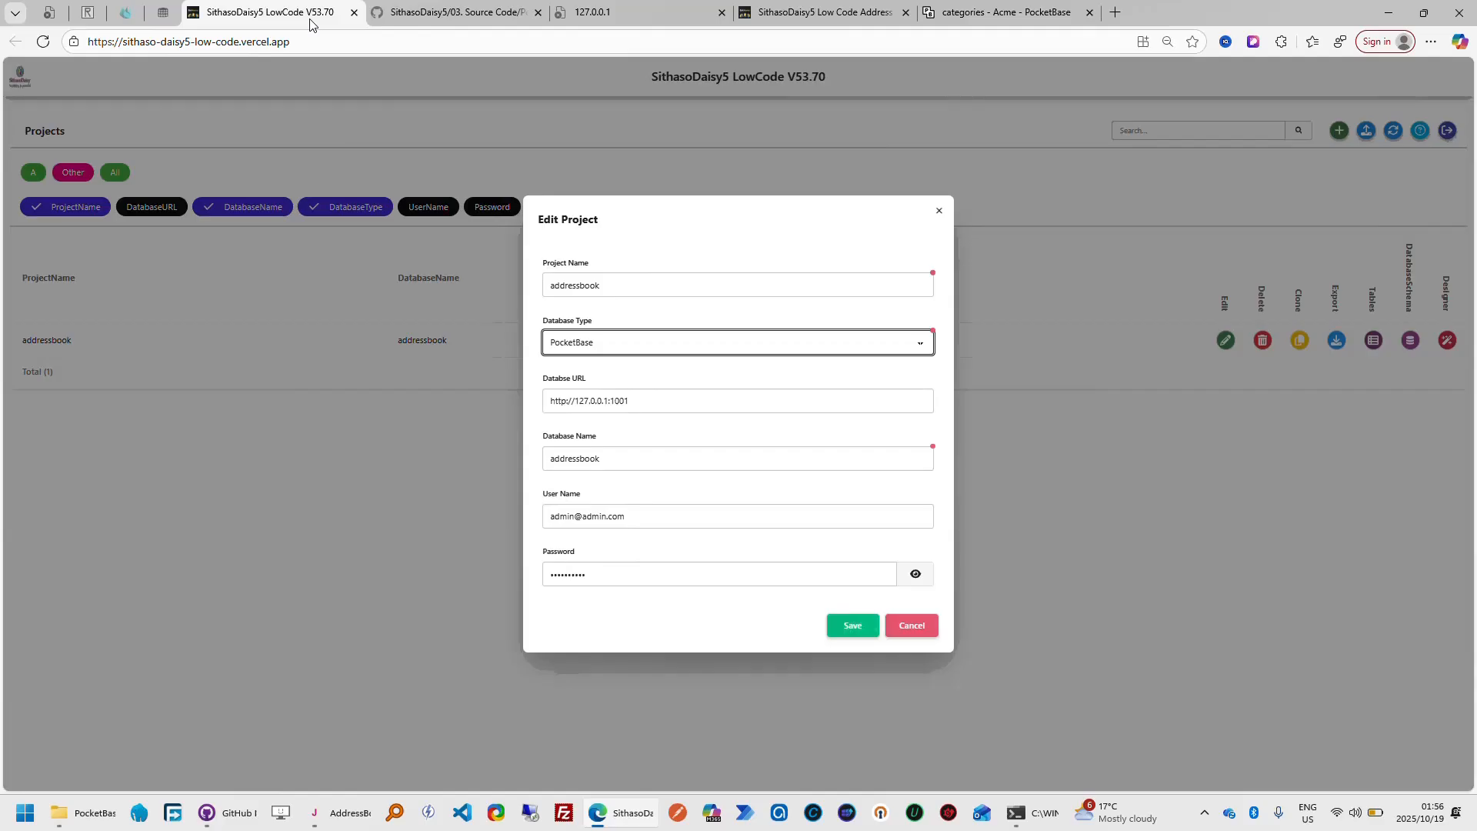
click(925, 631)
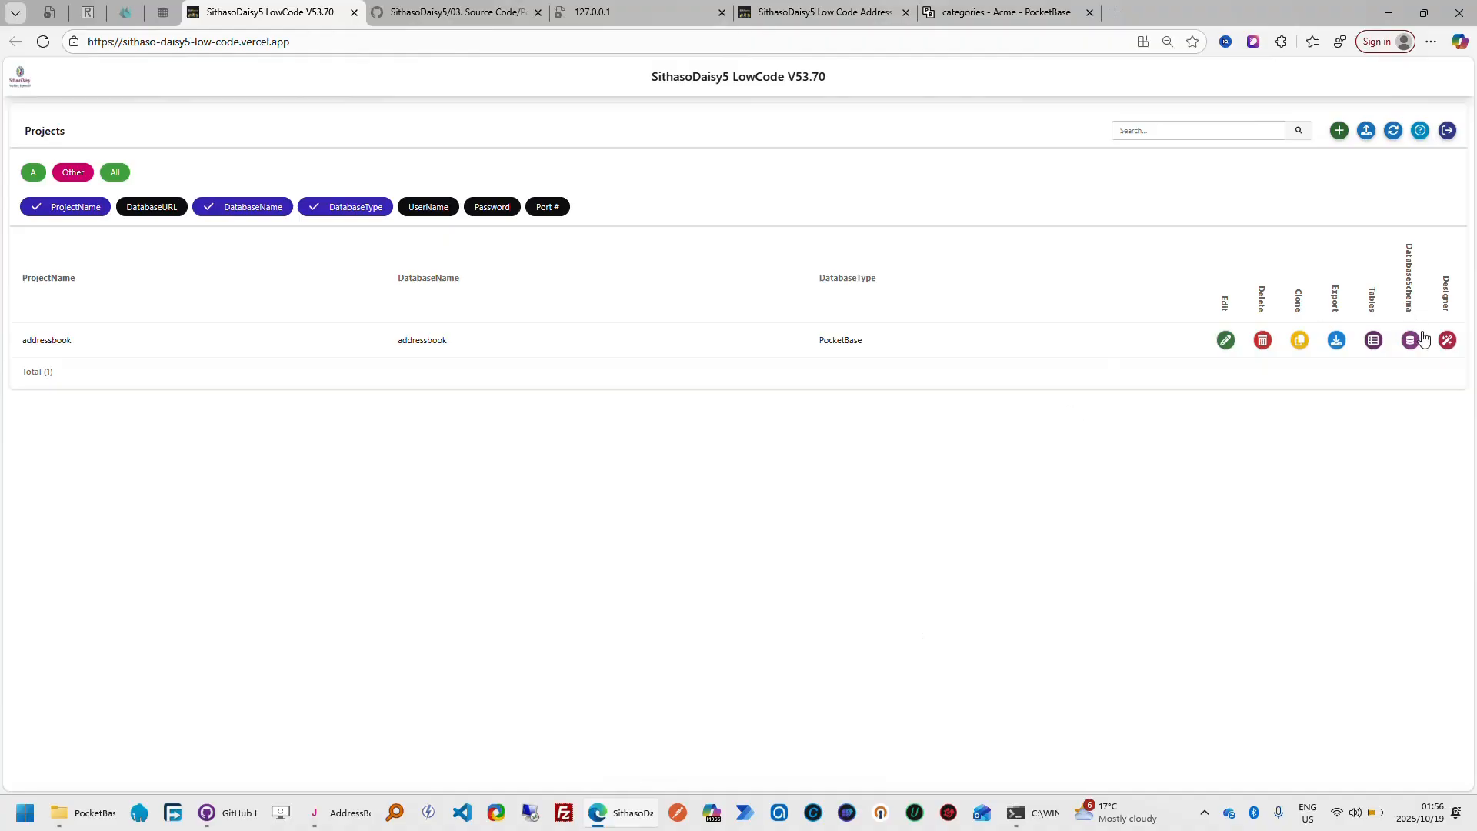
Examine the SDUIPocketBase connection lines of the MountCategories routine in the generated Categories code, and return to the Projects list
click(1374, 341)
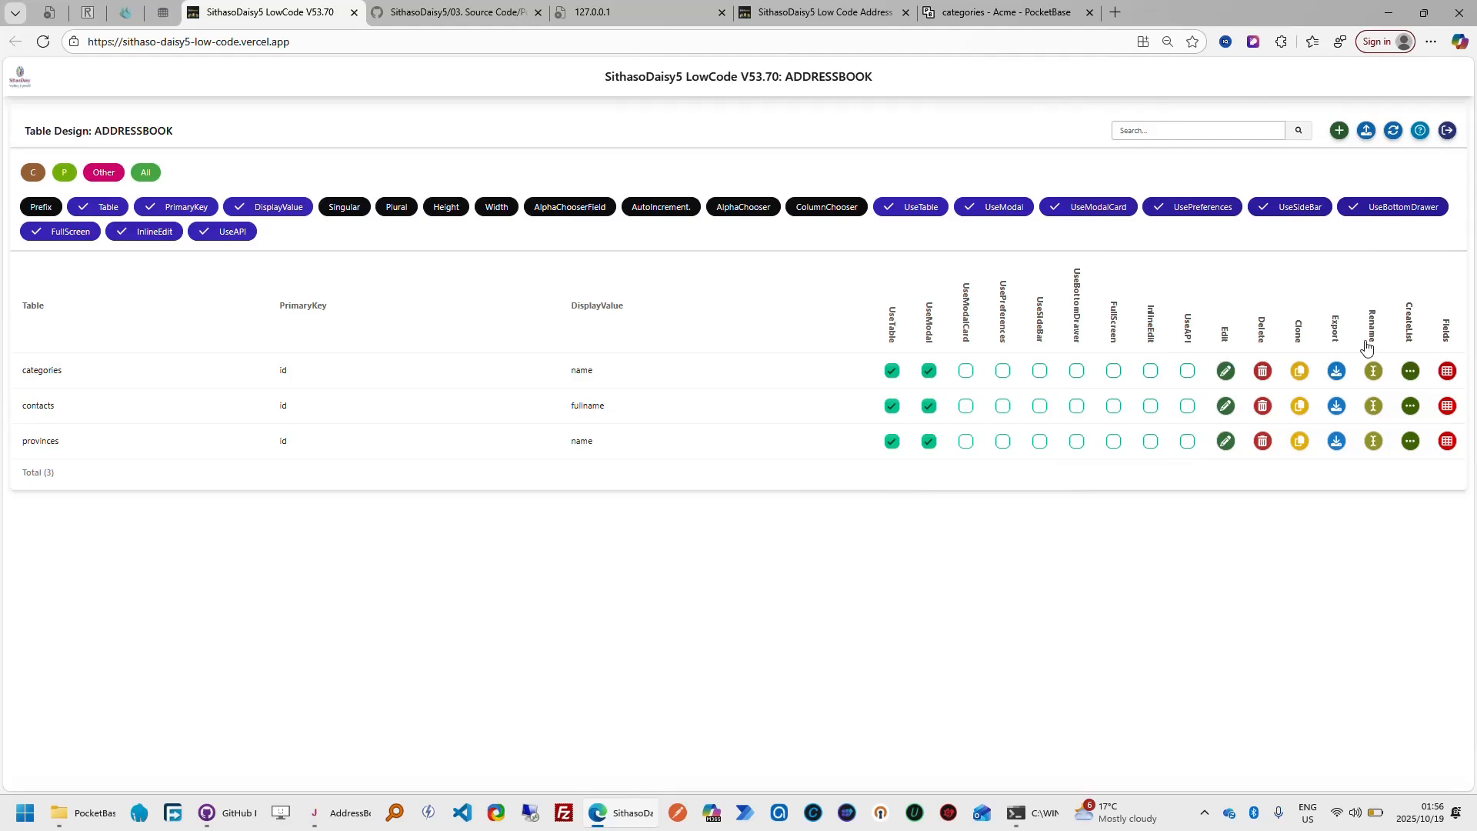
click(1447, 372)
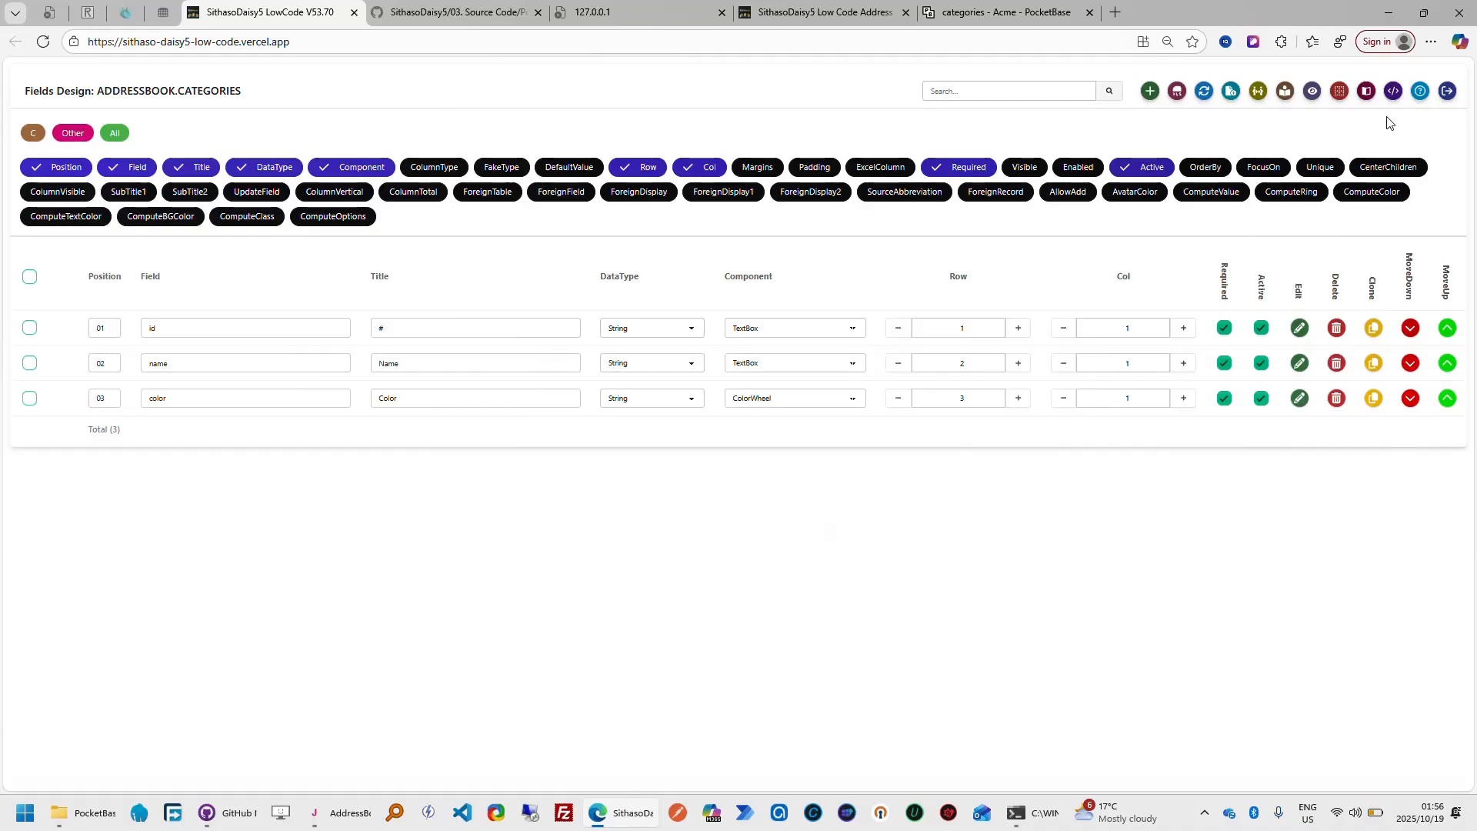
click(1394, 92)
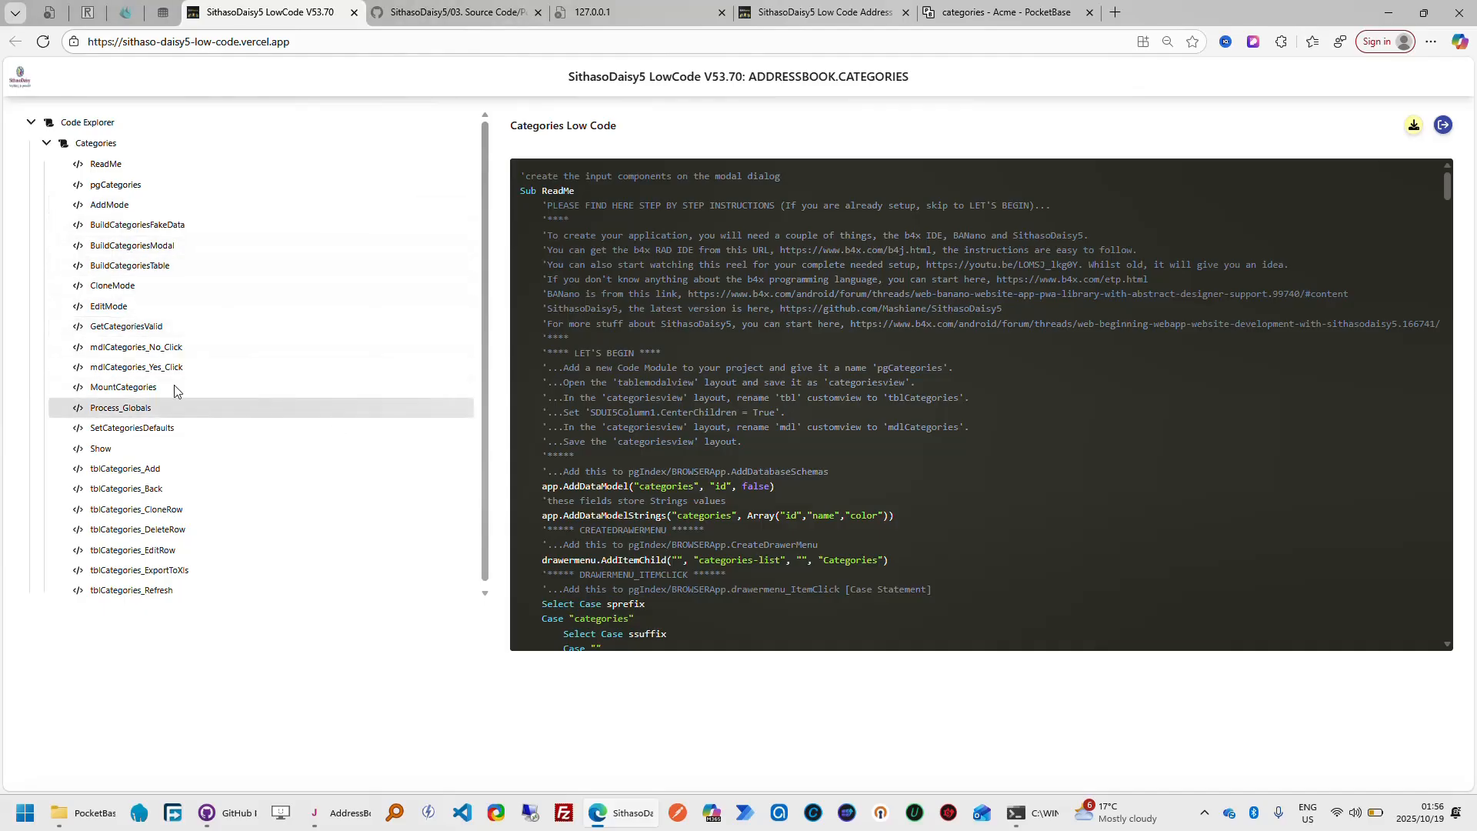
click(108, 389)
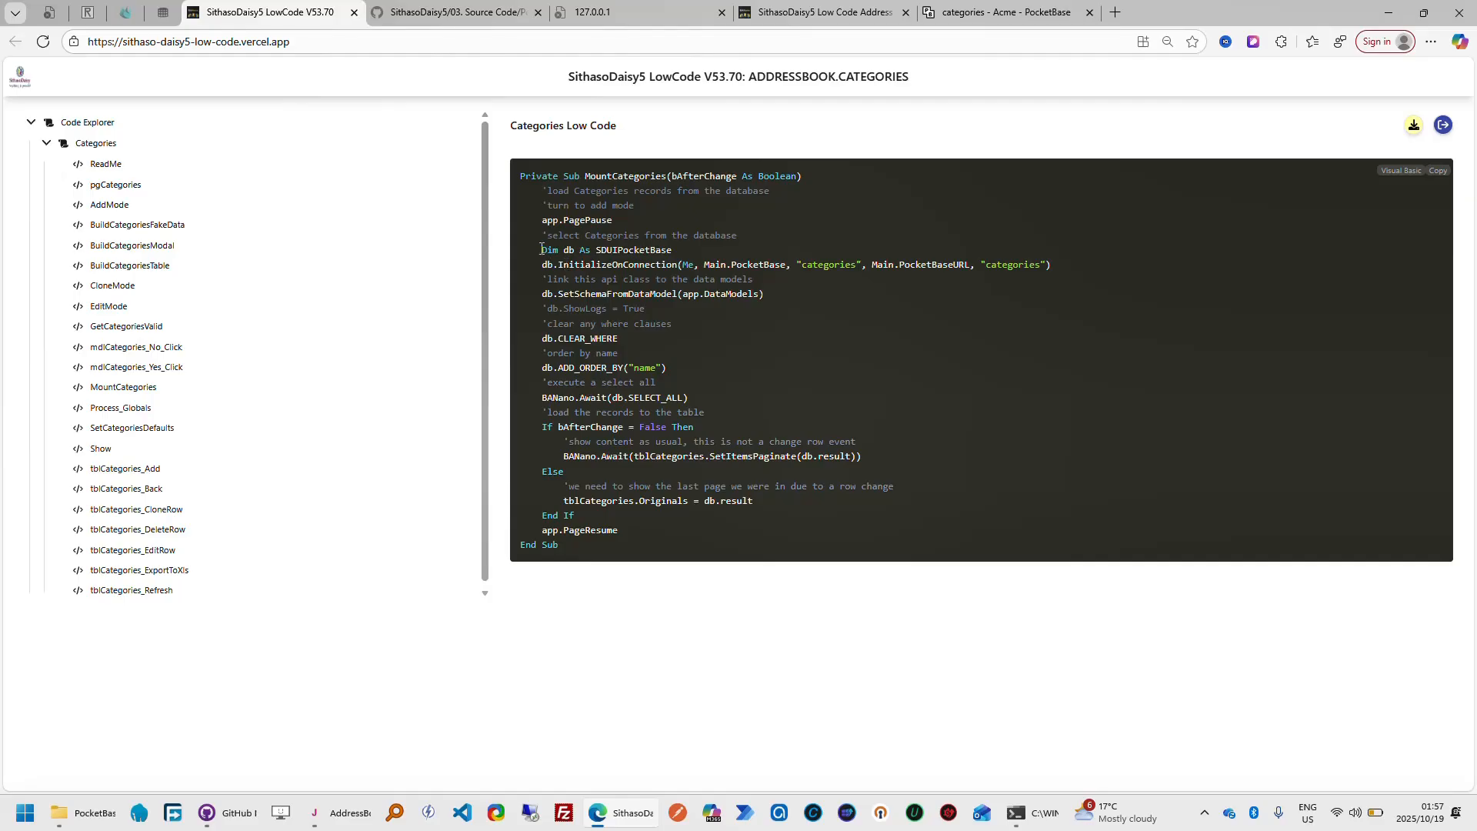
drag(541, 249, 1048, 266)
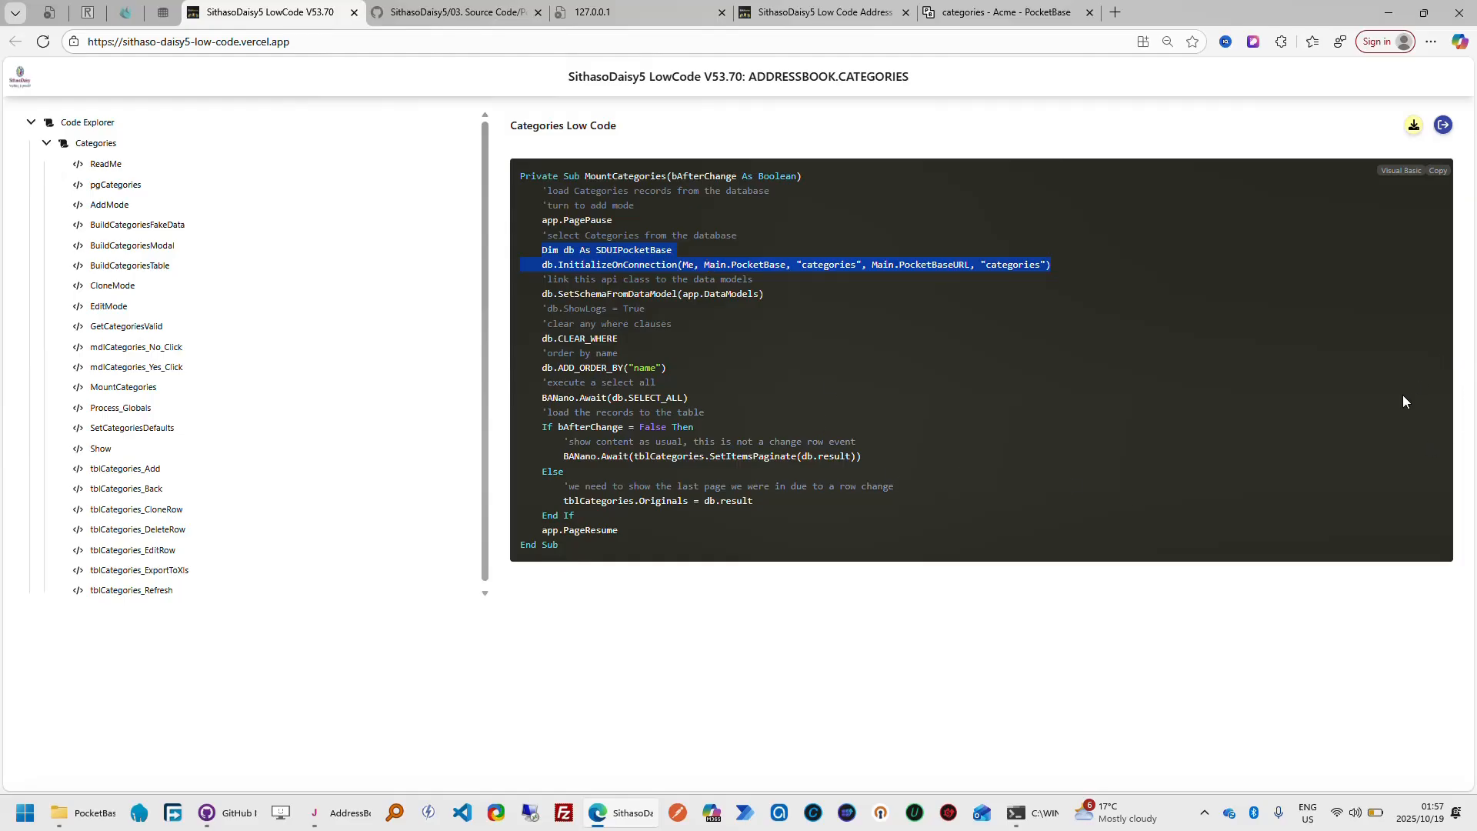
click(1443, 125)
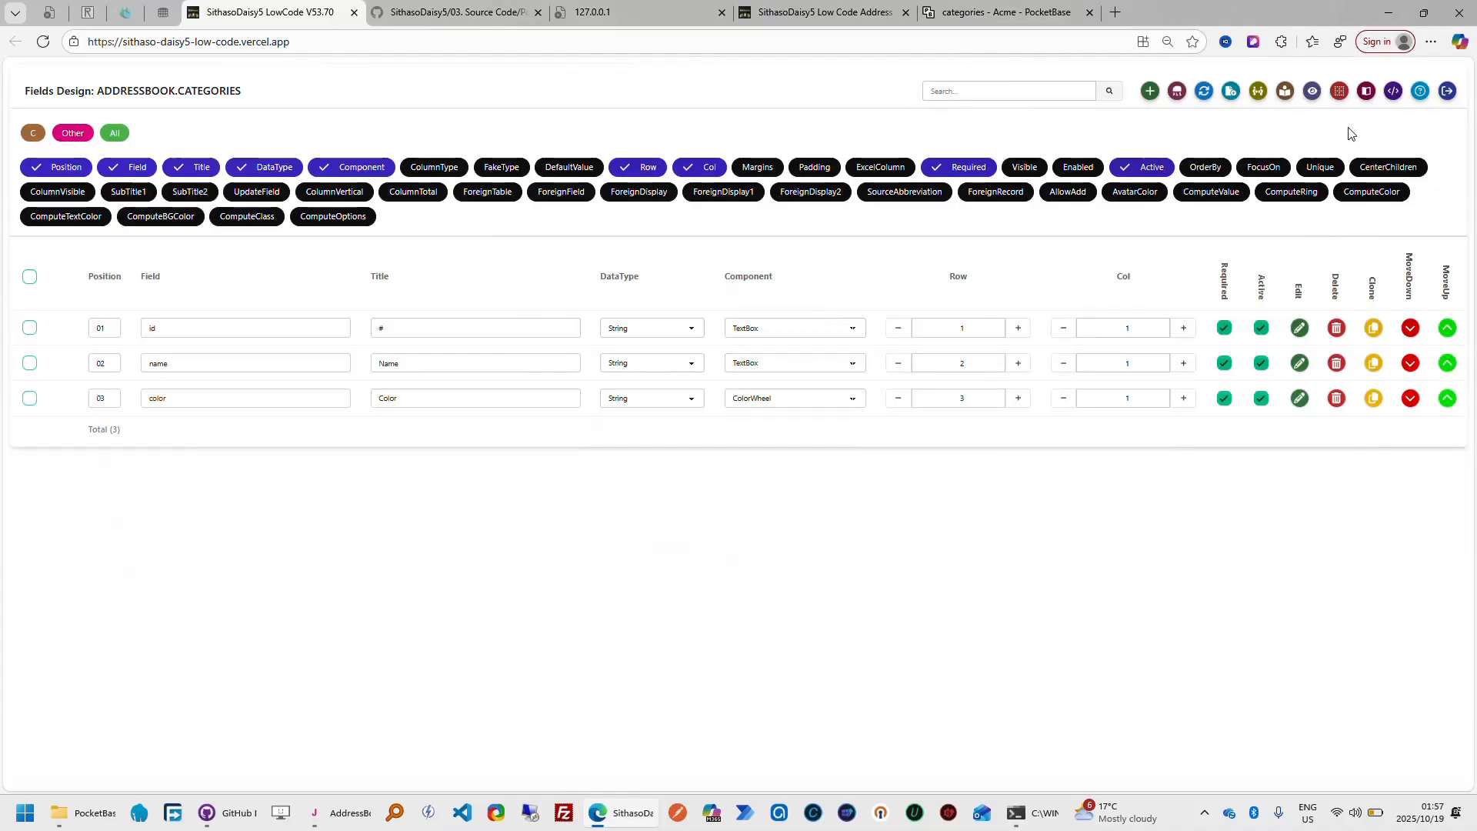
click(1448, 93)
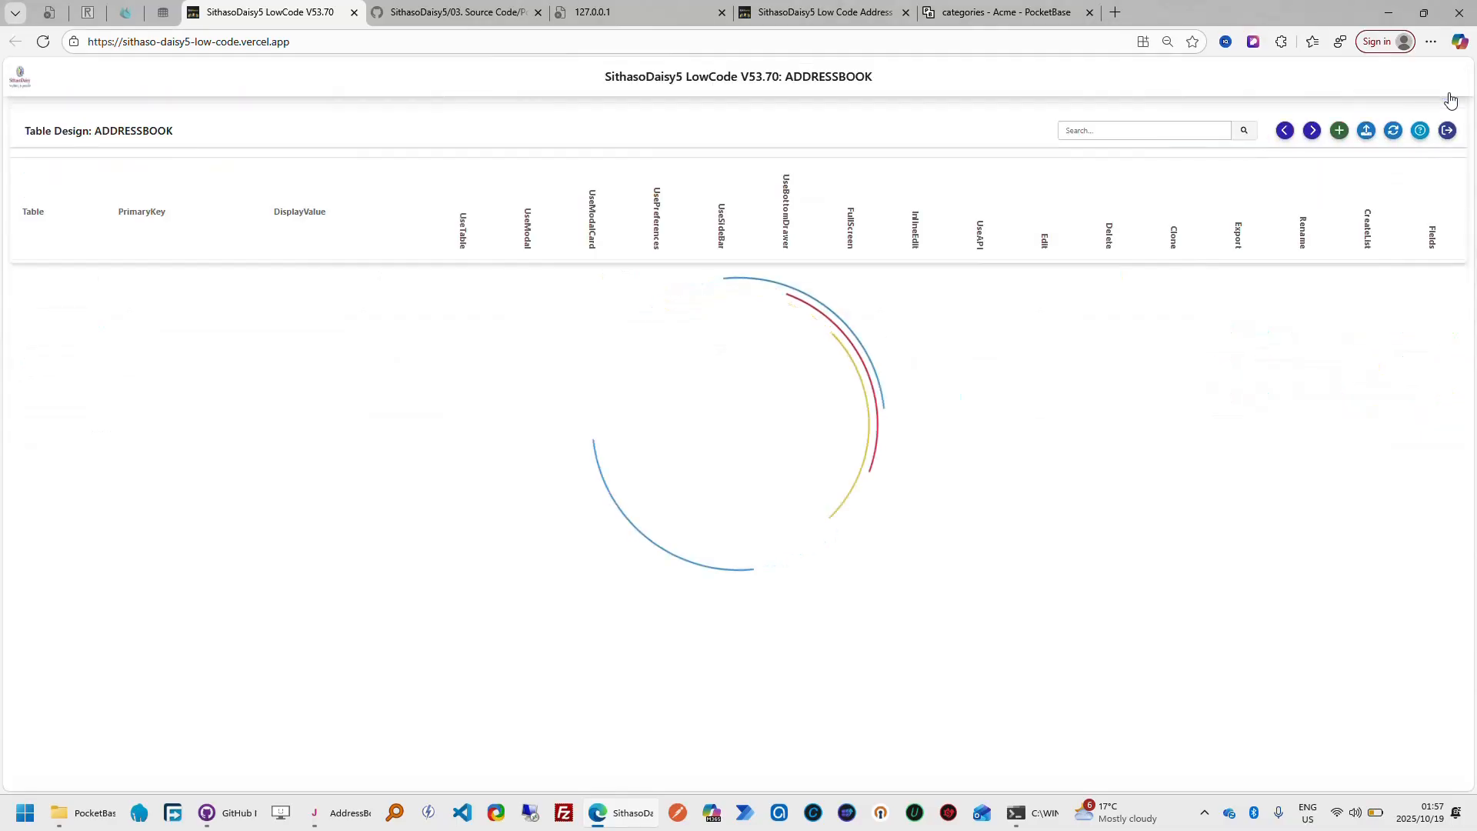
click(1446, 130)
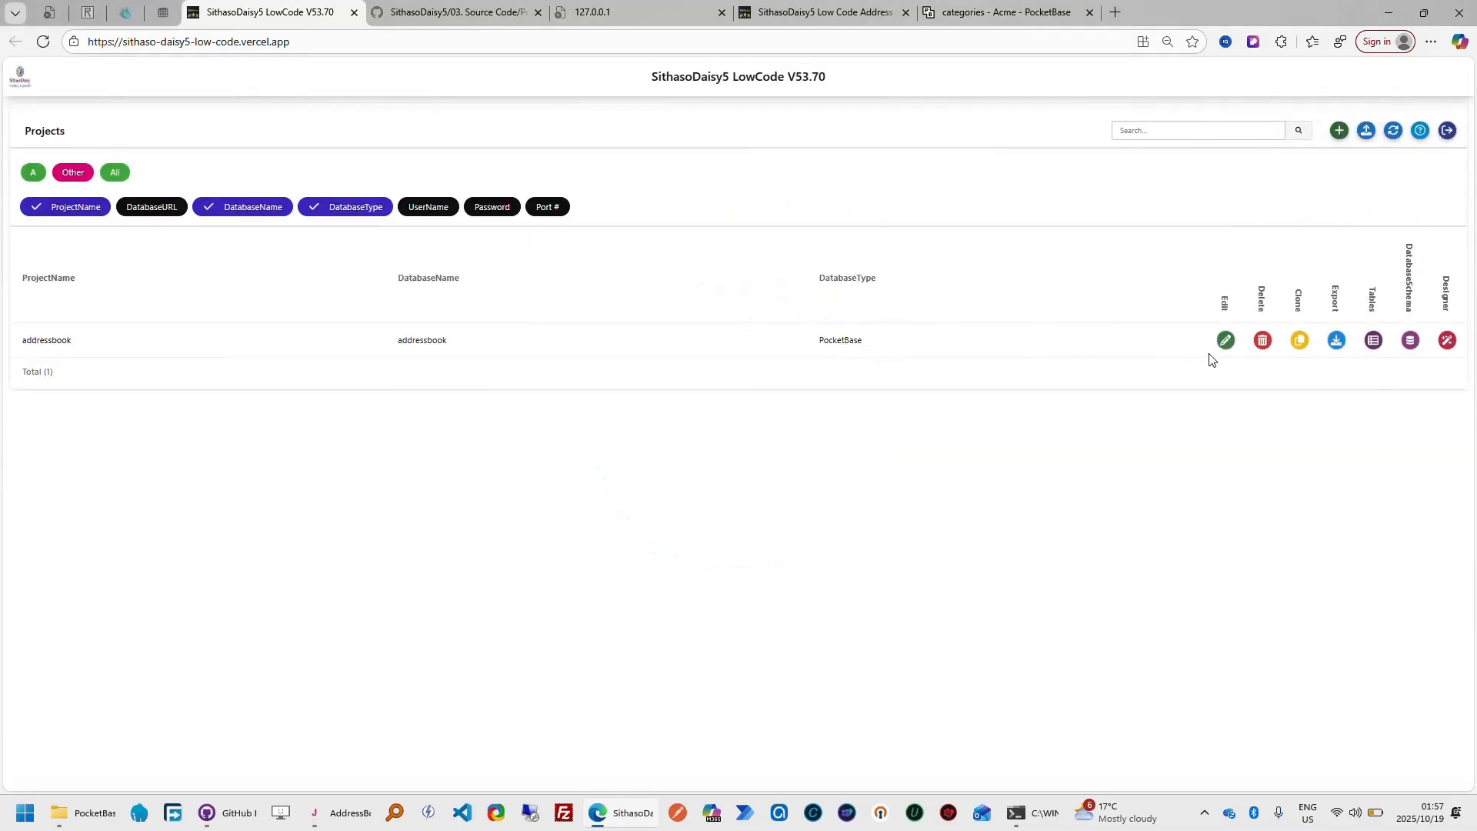
Set the addressbook project's database type to WebSQL and save the project
click(1227, 344)
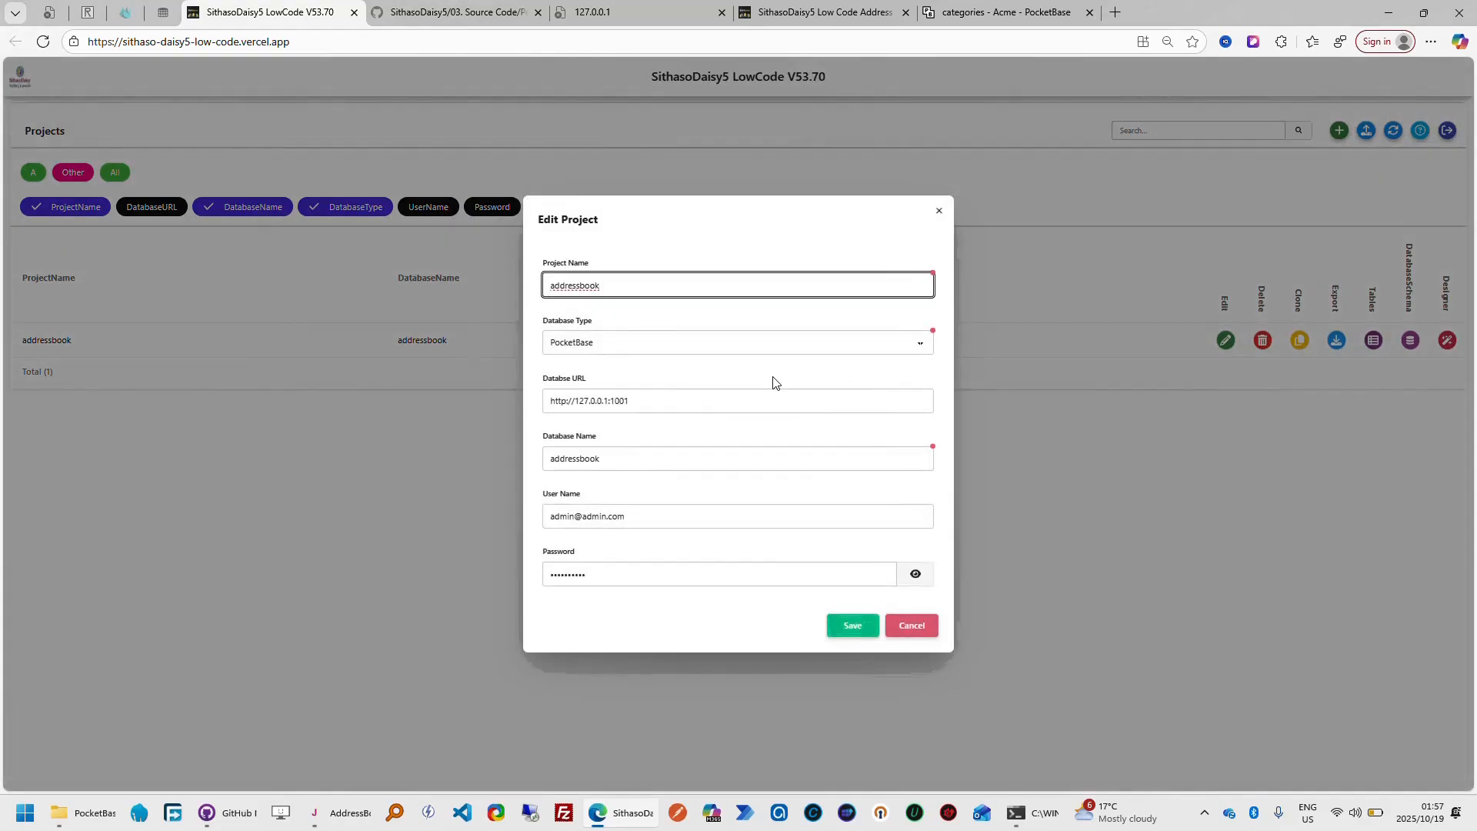
click(925, 352)
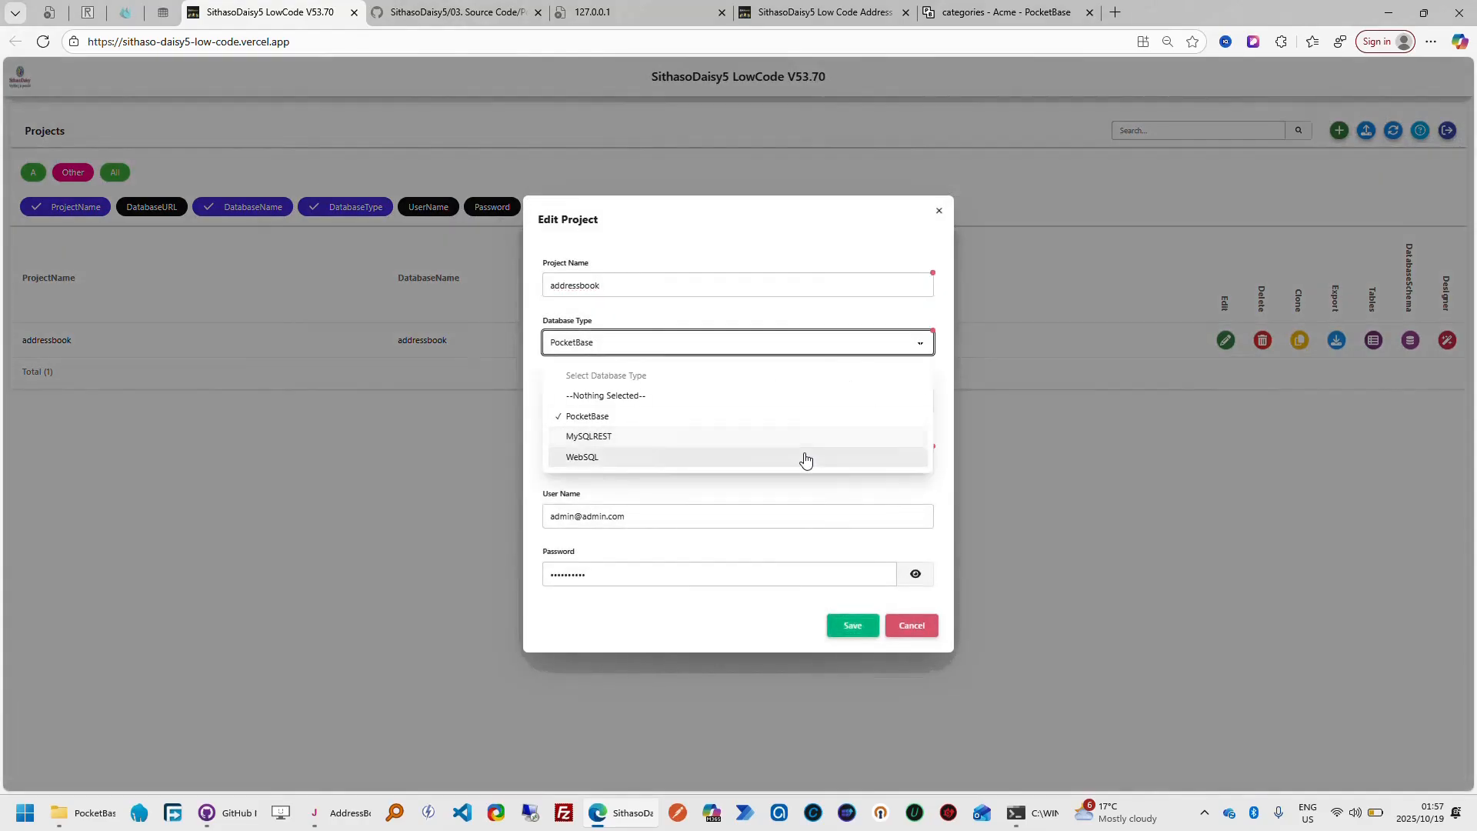
click(753, 463)
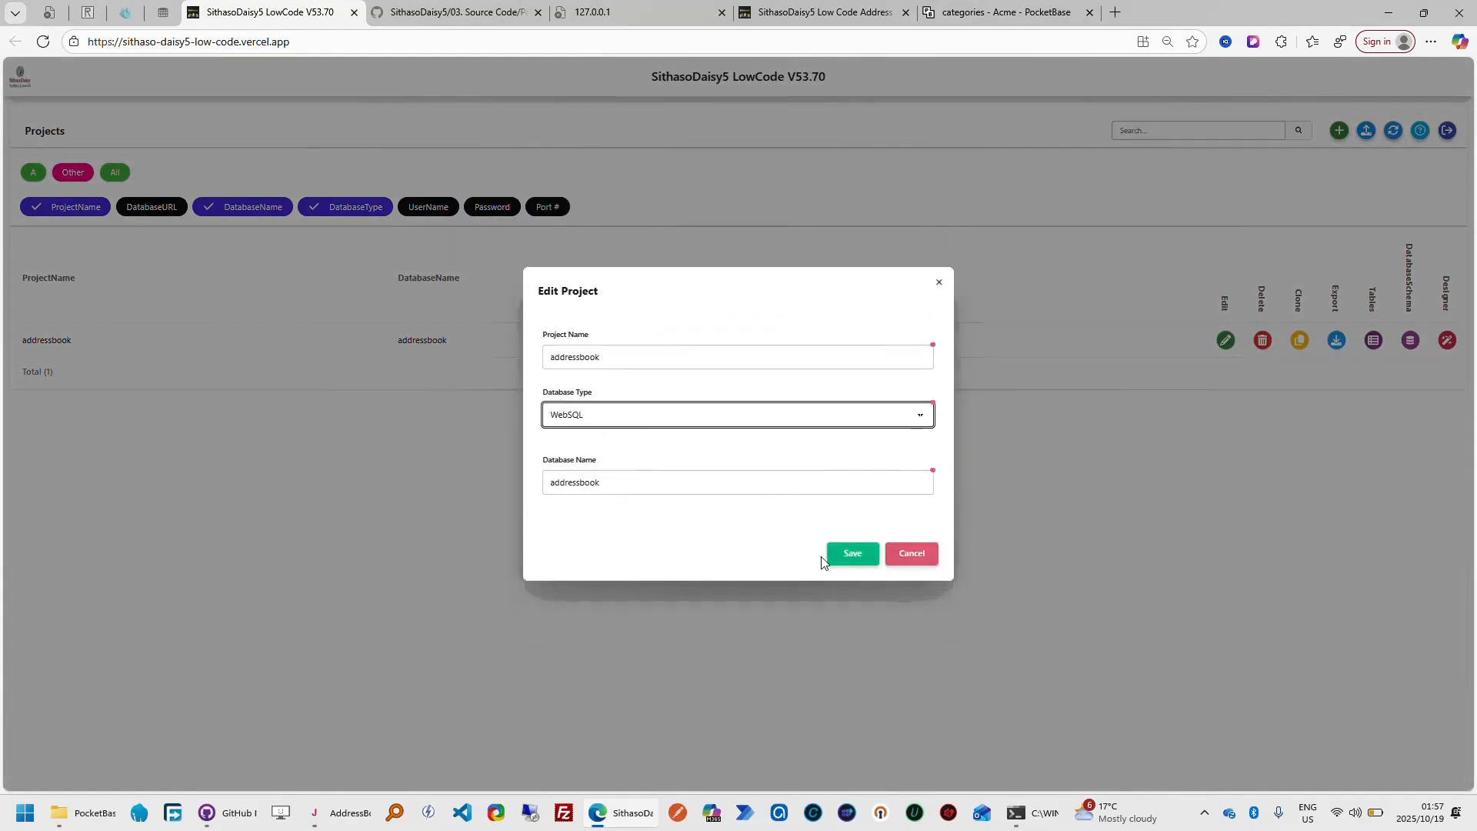
click(853, 555)
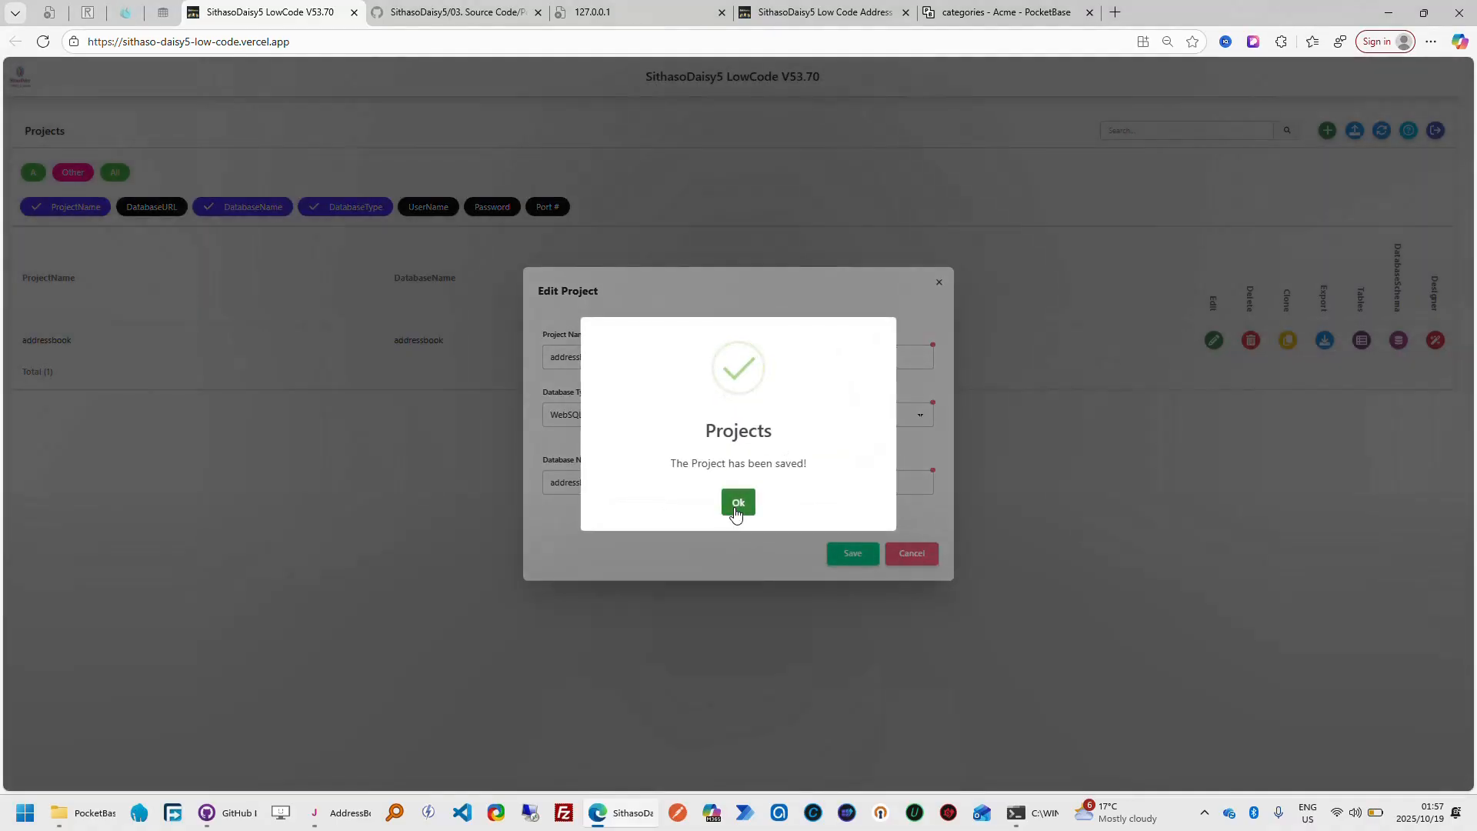
click(737, 504)
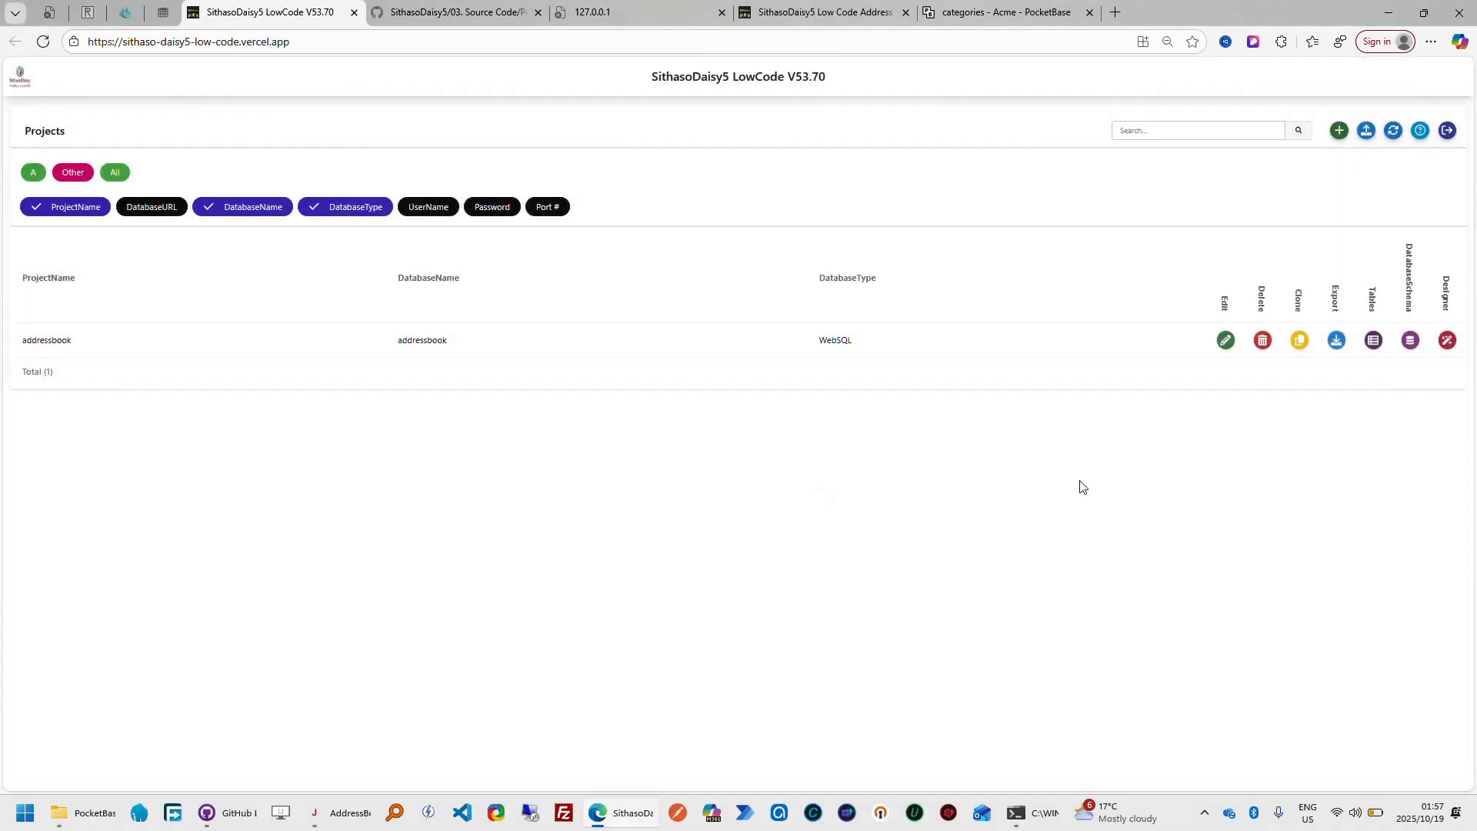
Examine the SDUIWebSQL initialization lines of MountCategories in the regenerated Categories code, and return to the Projects list
click(1373, 344)
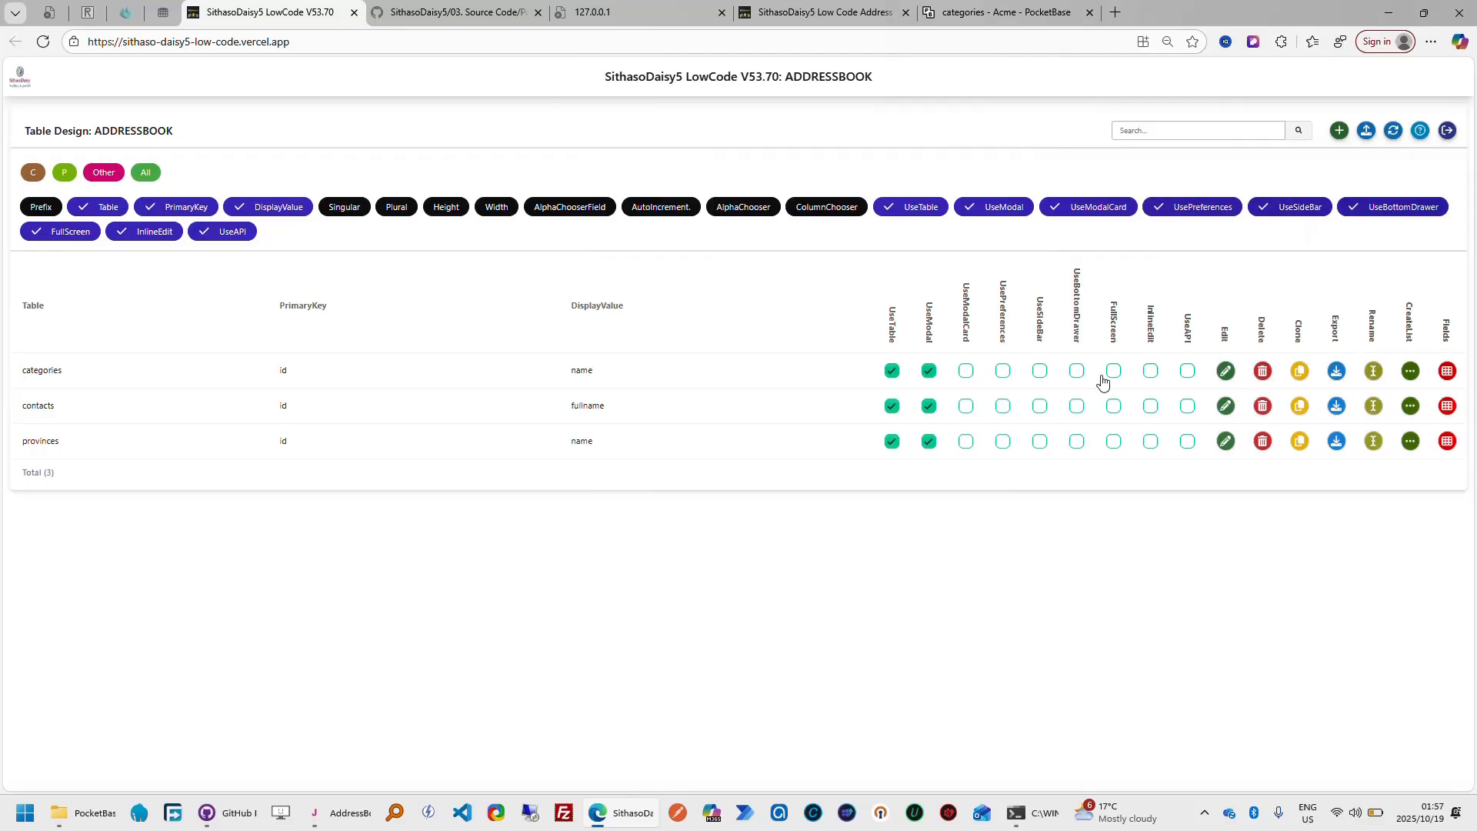
click(1448, 372)
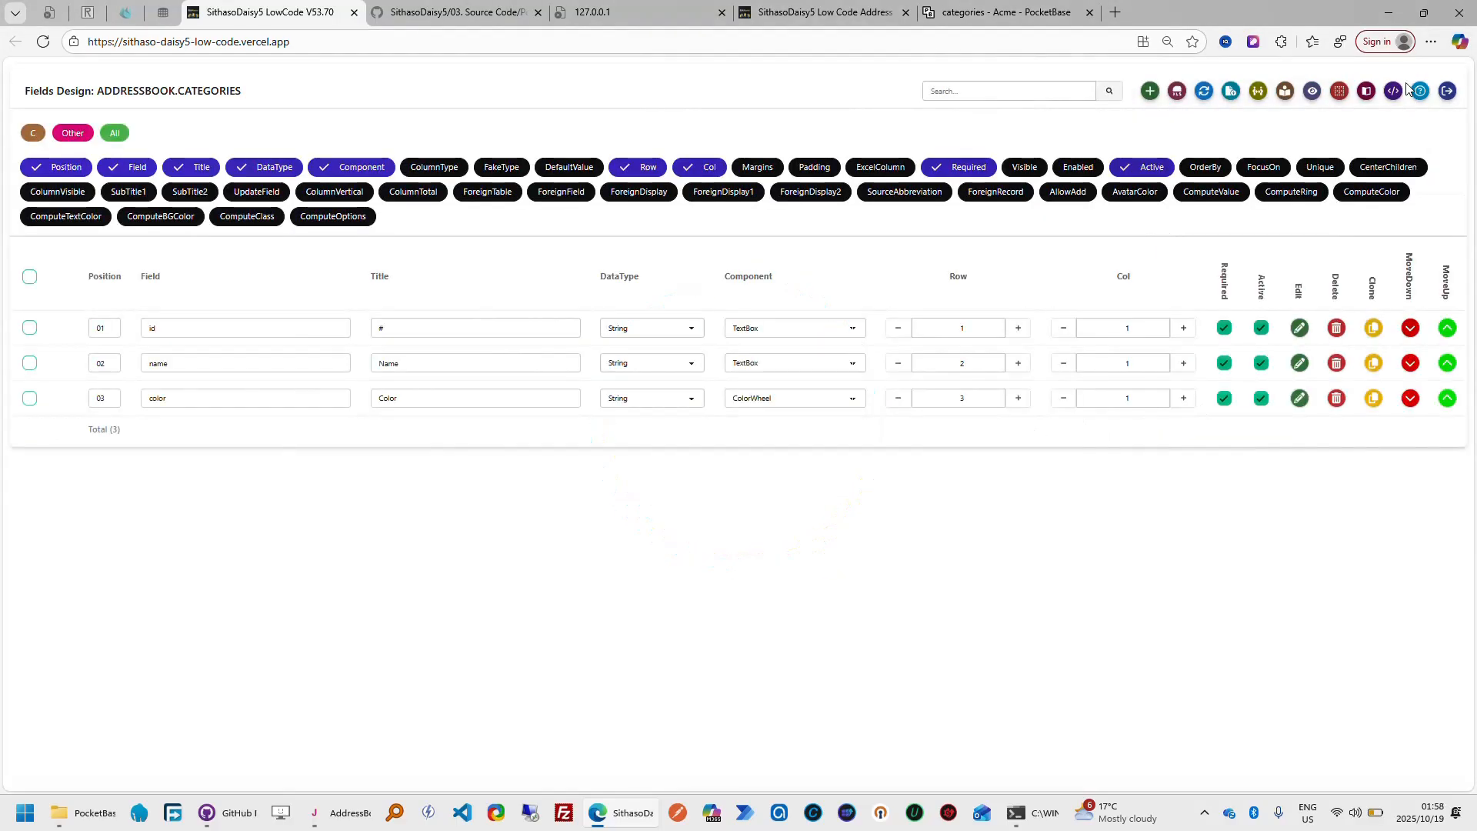
click(1393, 91)
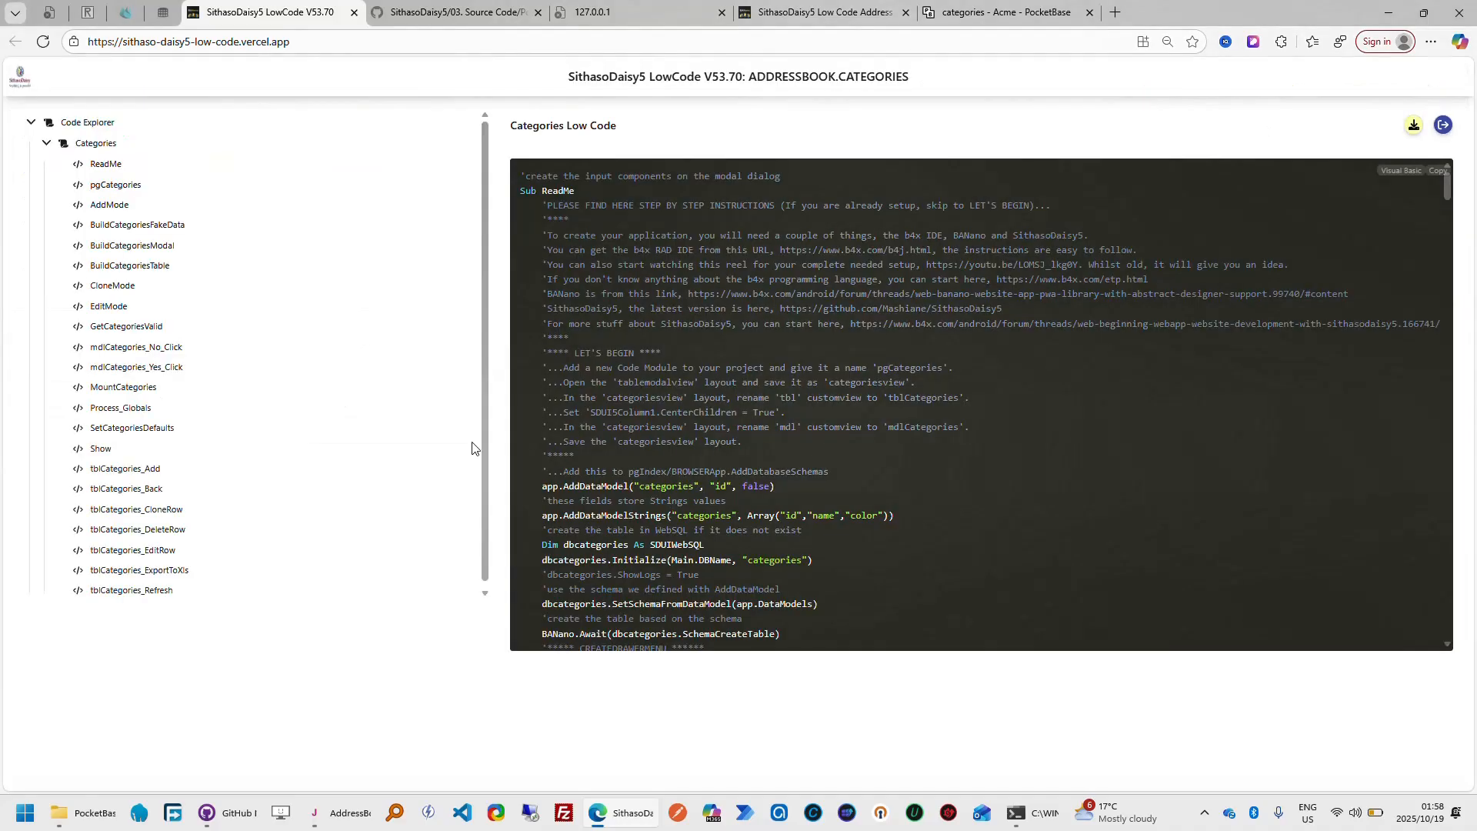
click(136, 390)
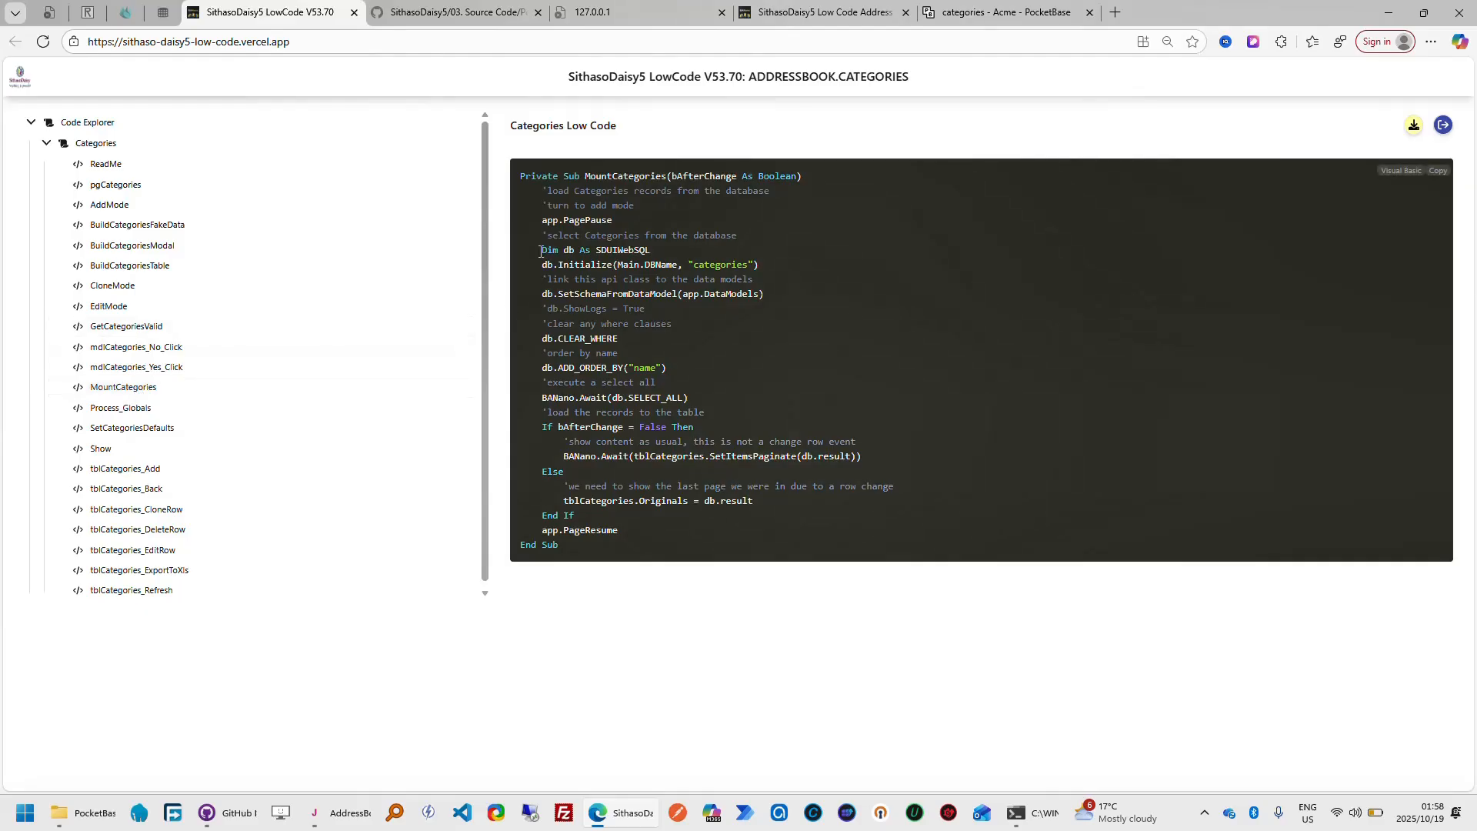
drag(540, 251, 798, 267)
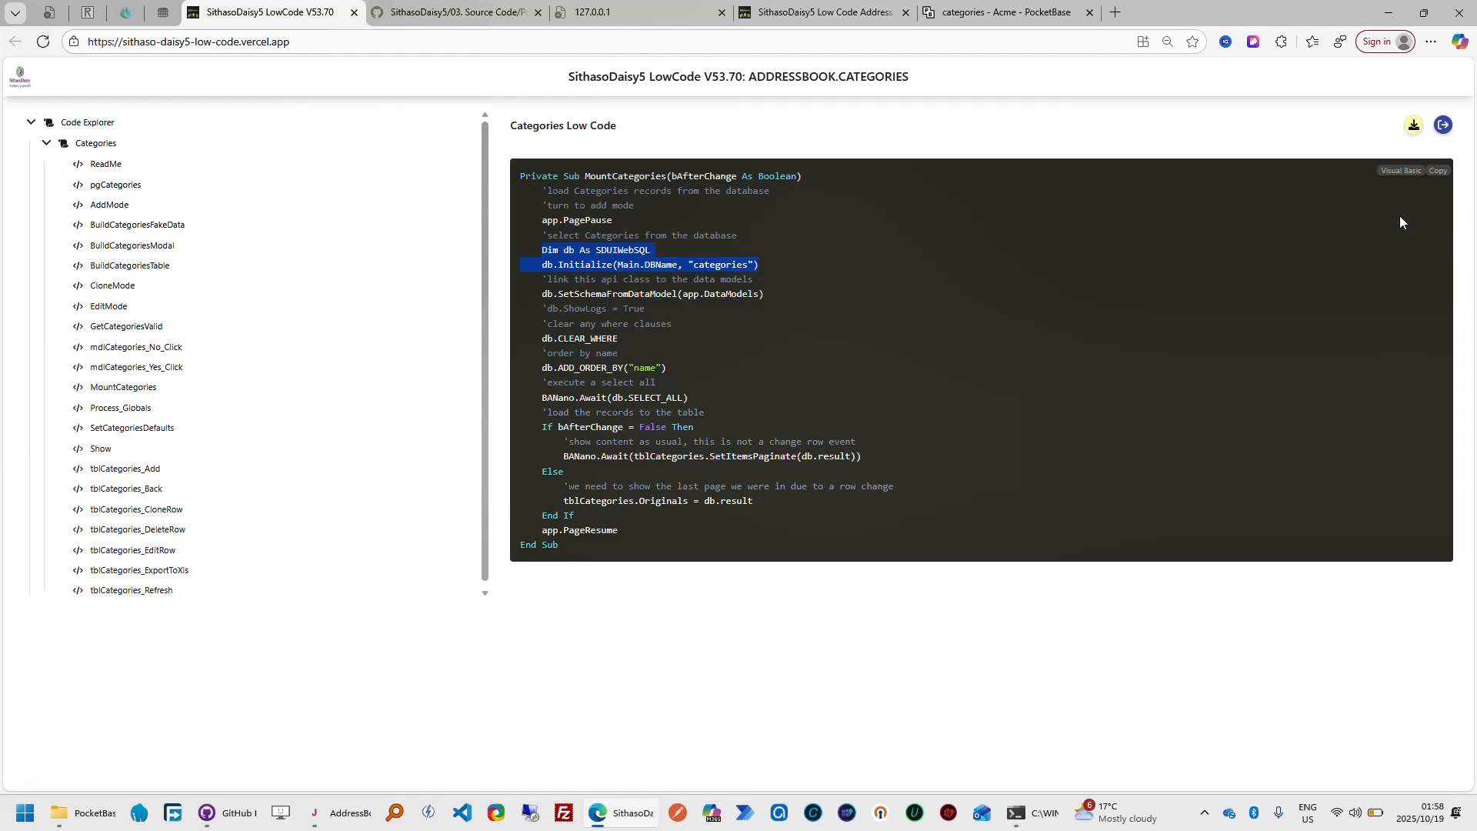
click(1444, 129)
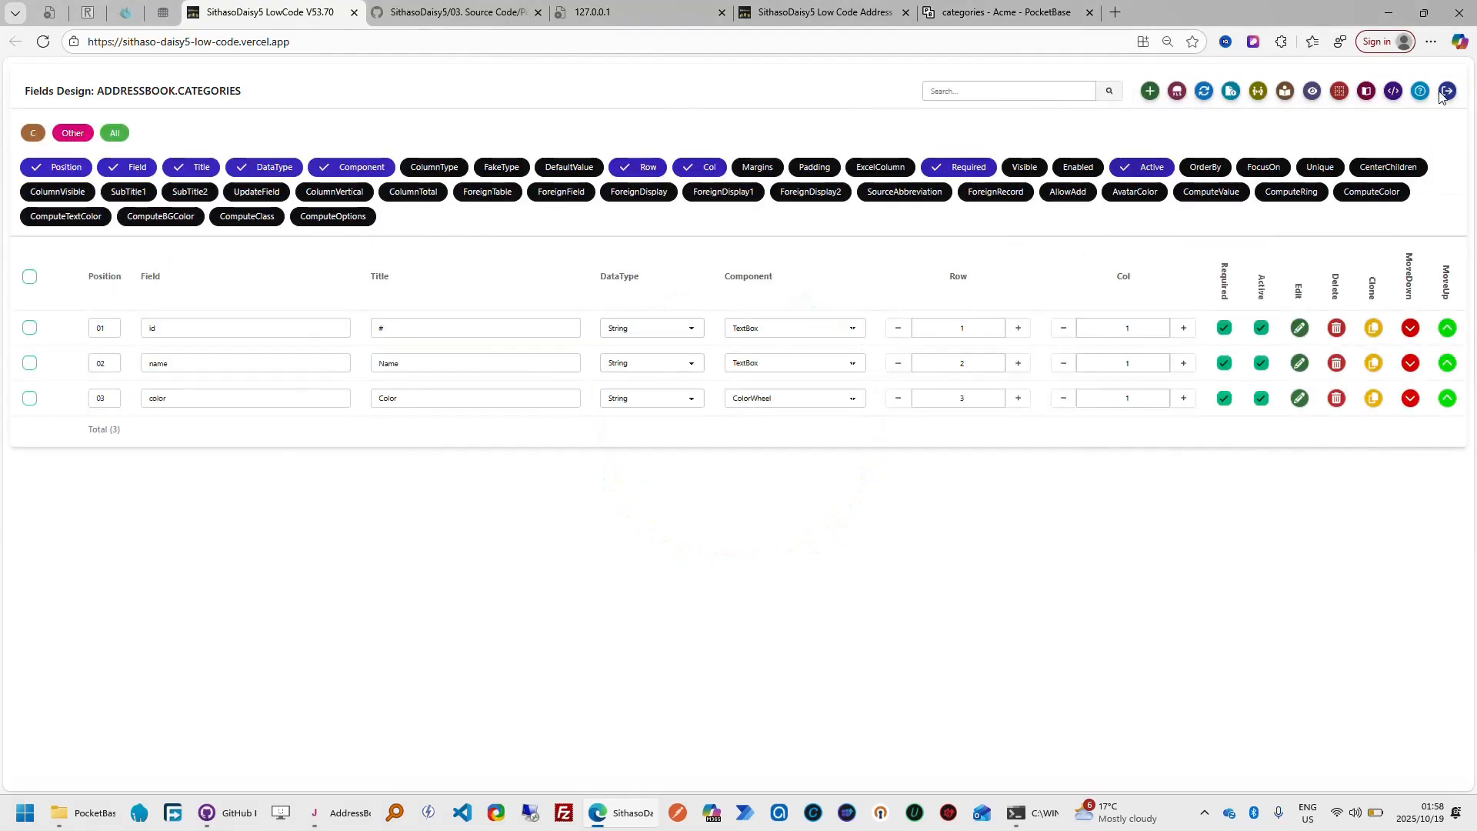
click(1447, 92)
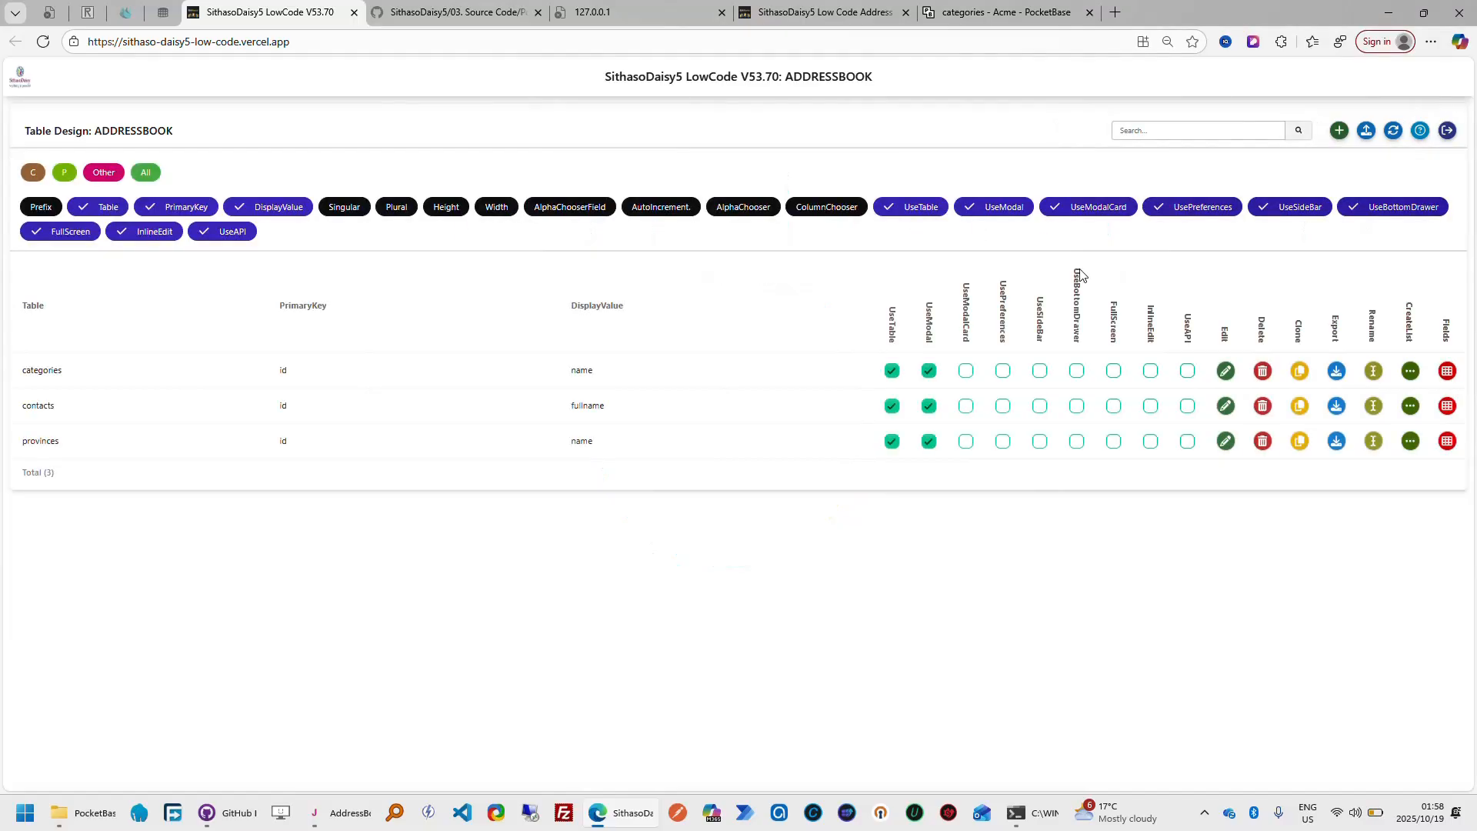
click(1448, 133)
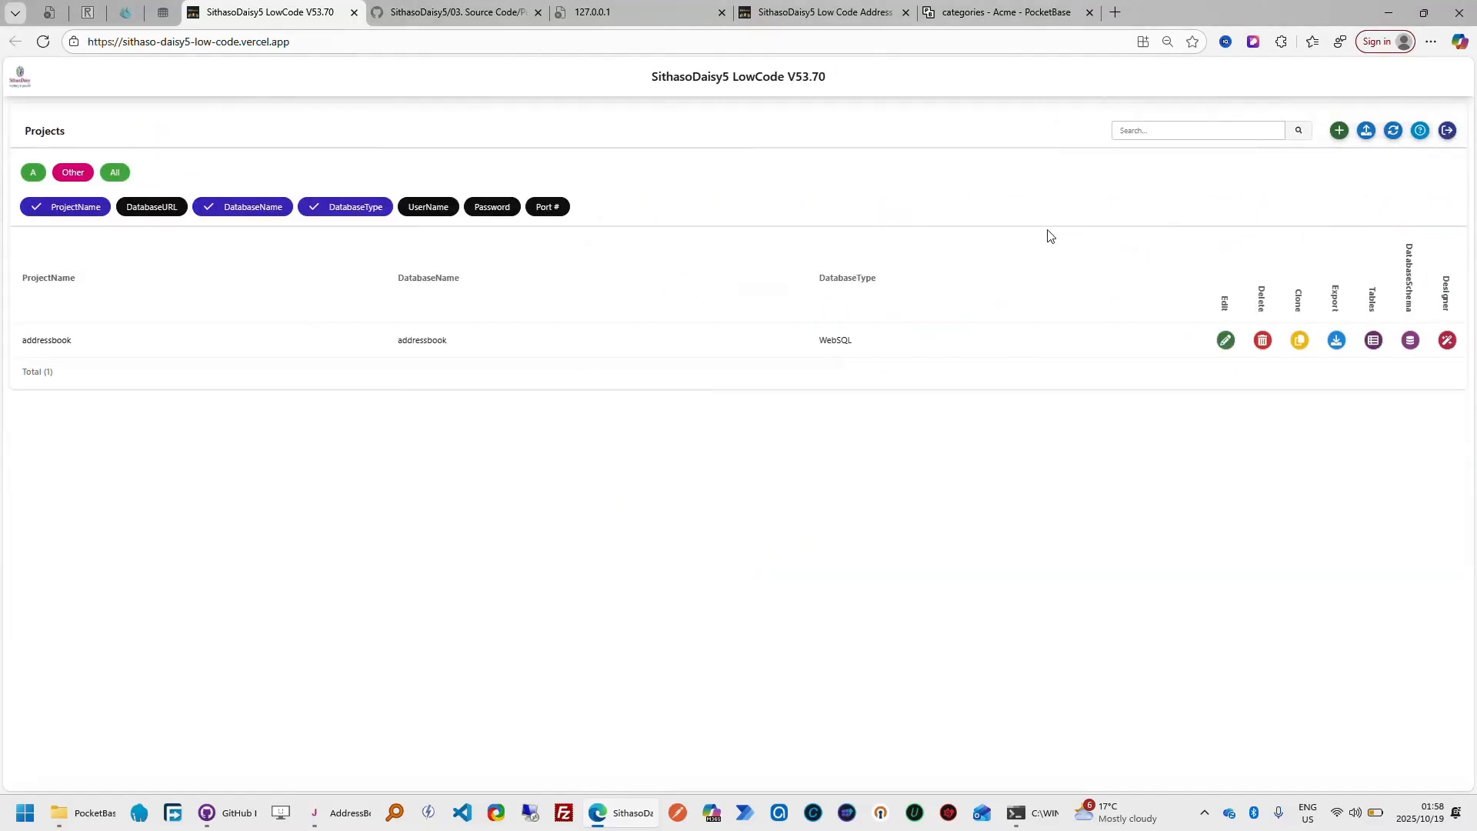
Set the addressbook project's database type back to PocketBase and save the project
click(1223, 339)
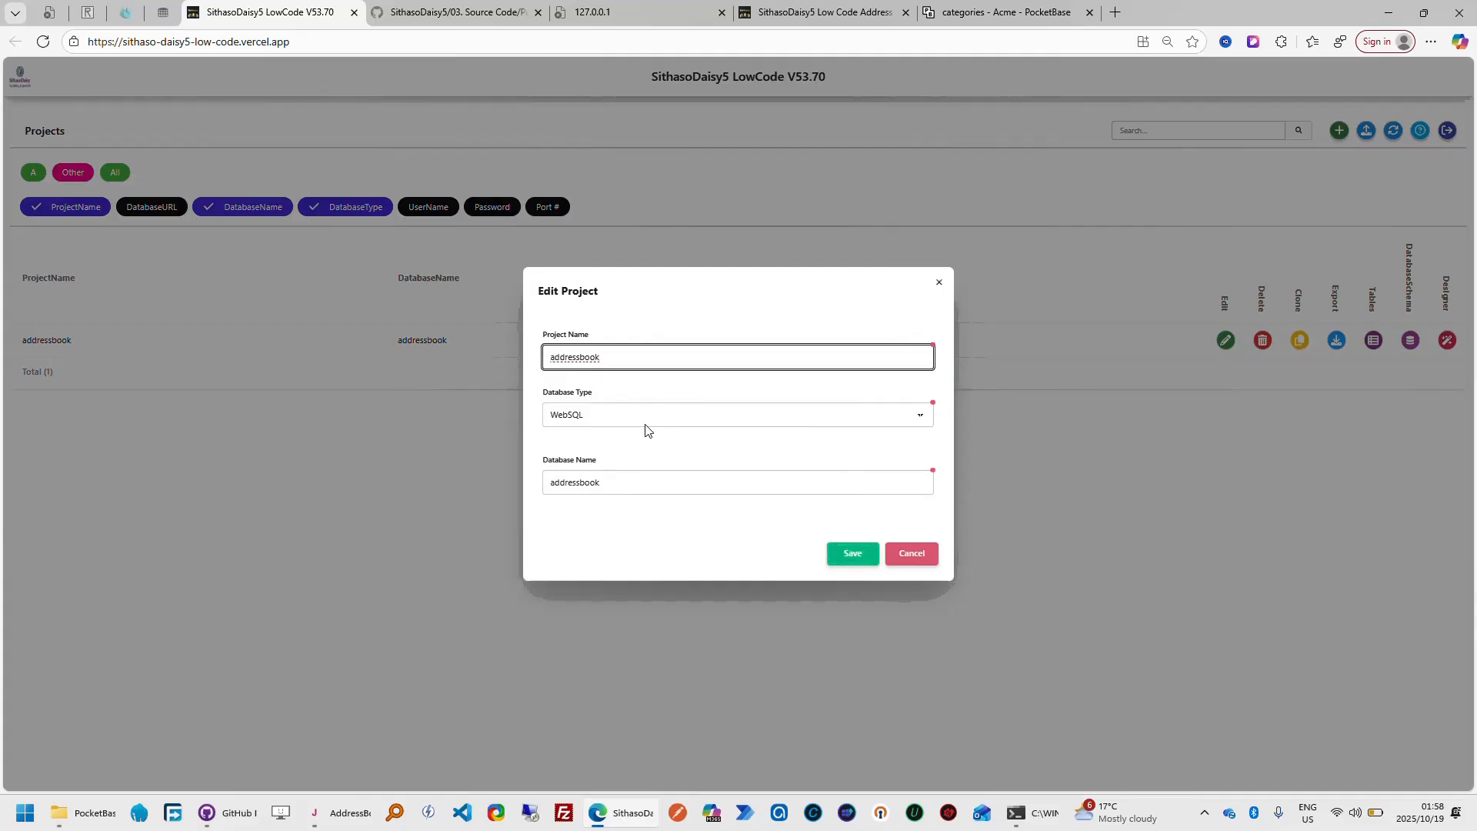
click(644, 429)
click(626, 495)
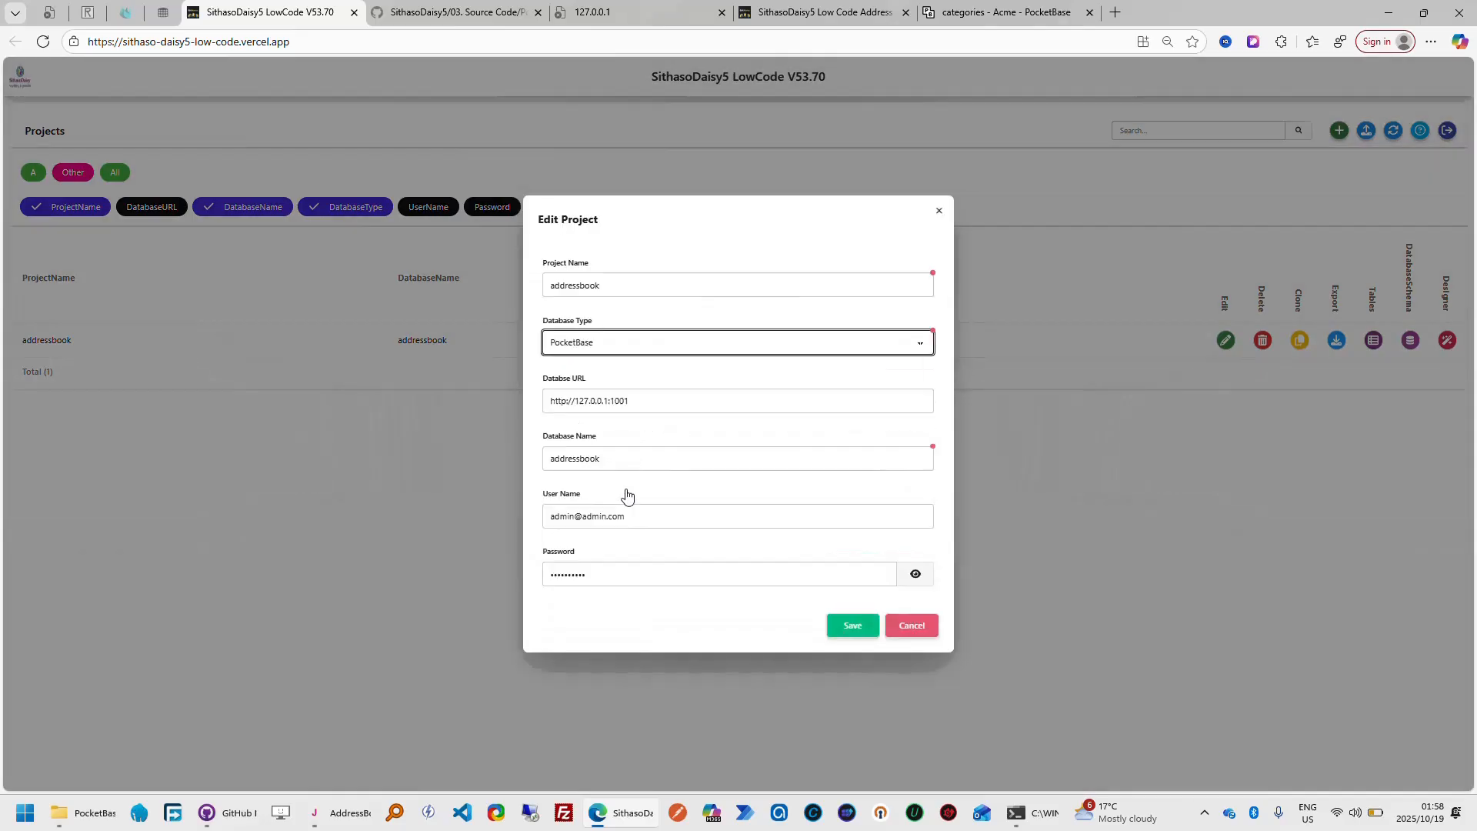
click(852, 625)
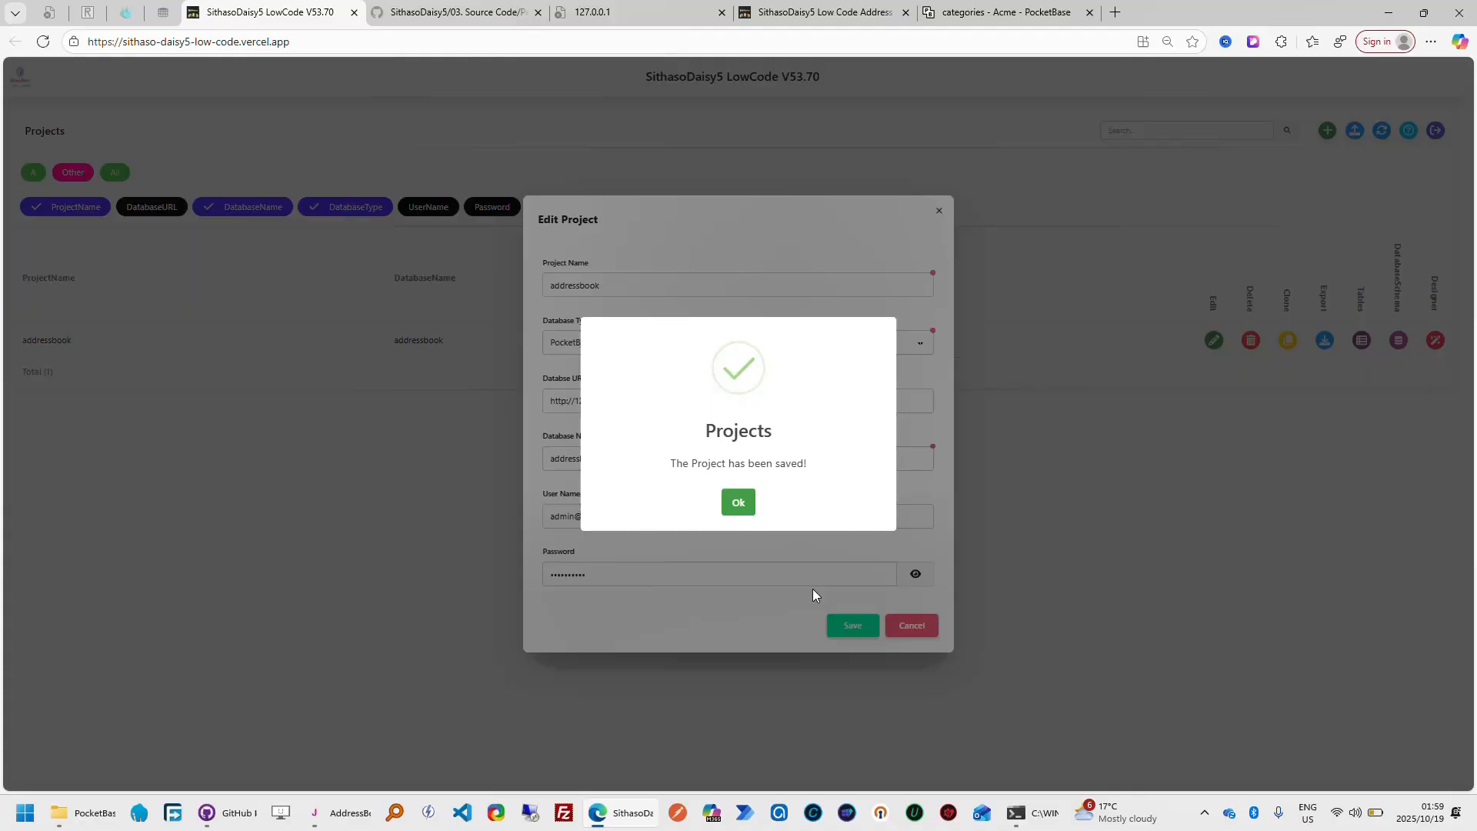
click(738, 507)
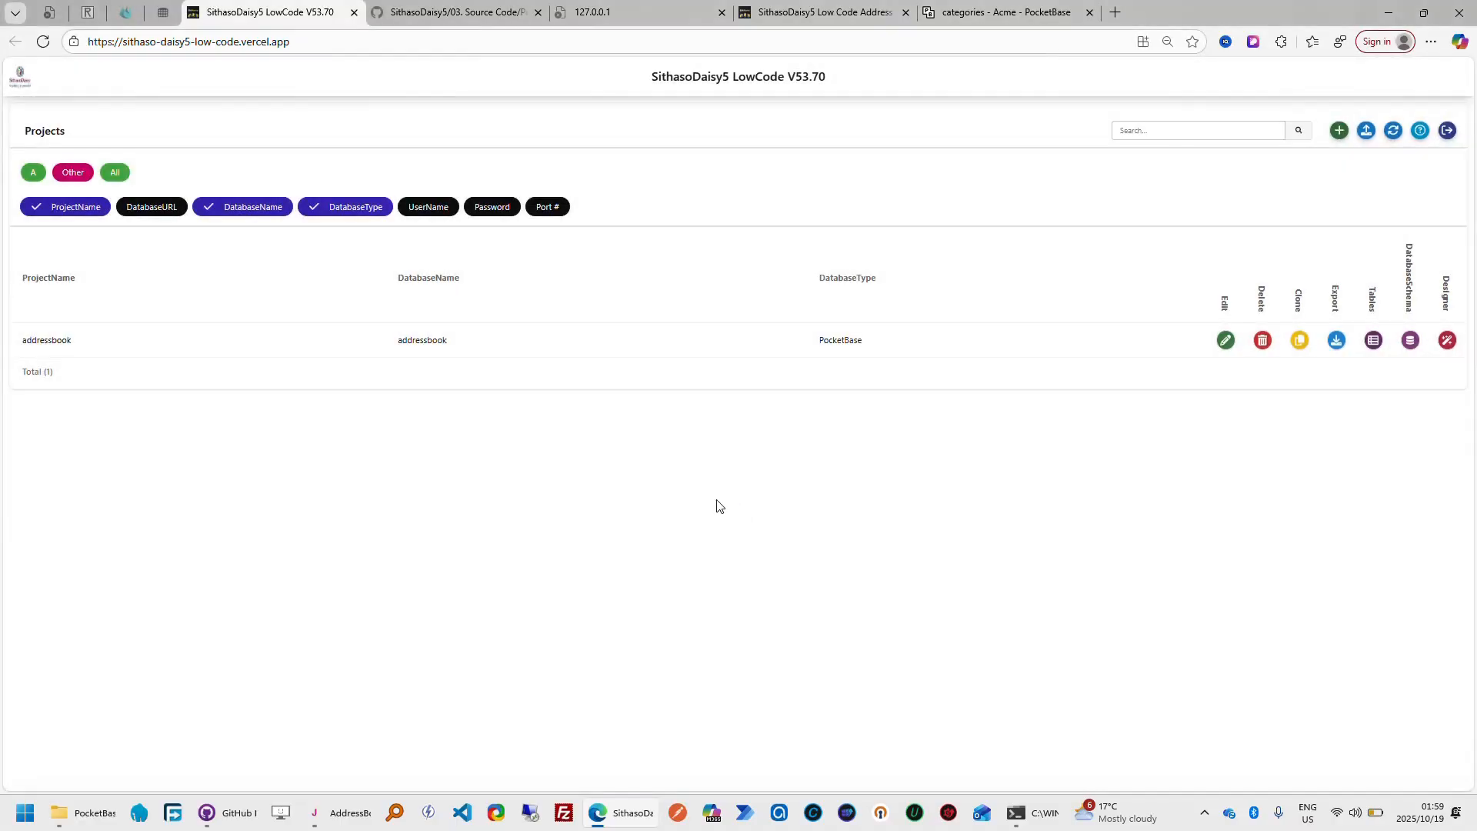
Switch to GitHub Desktop and open the SithasoDaisy5-Low-Code repository's page on GitHub in the browser
click(231, 817)
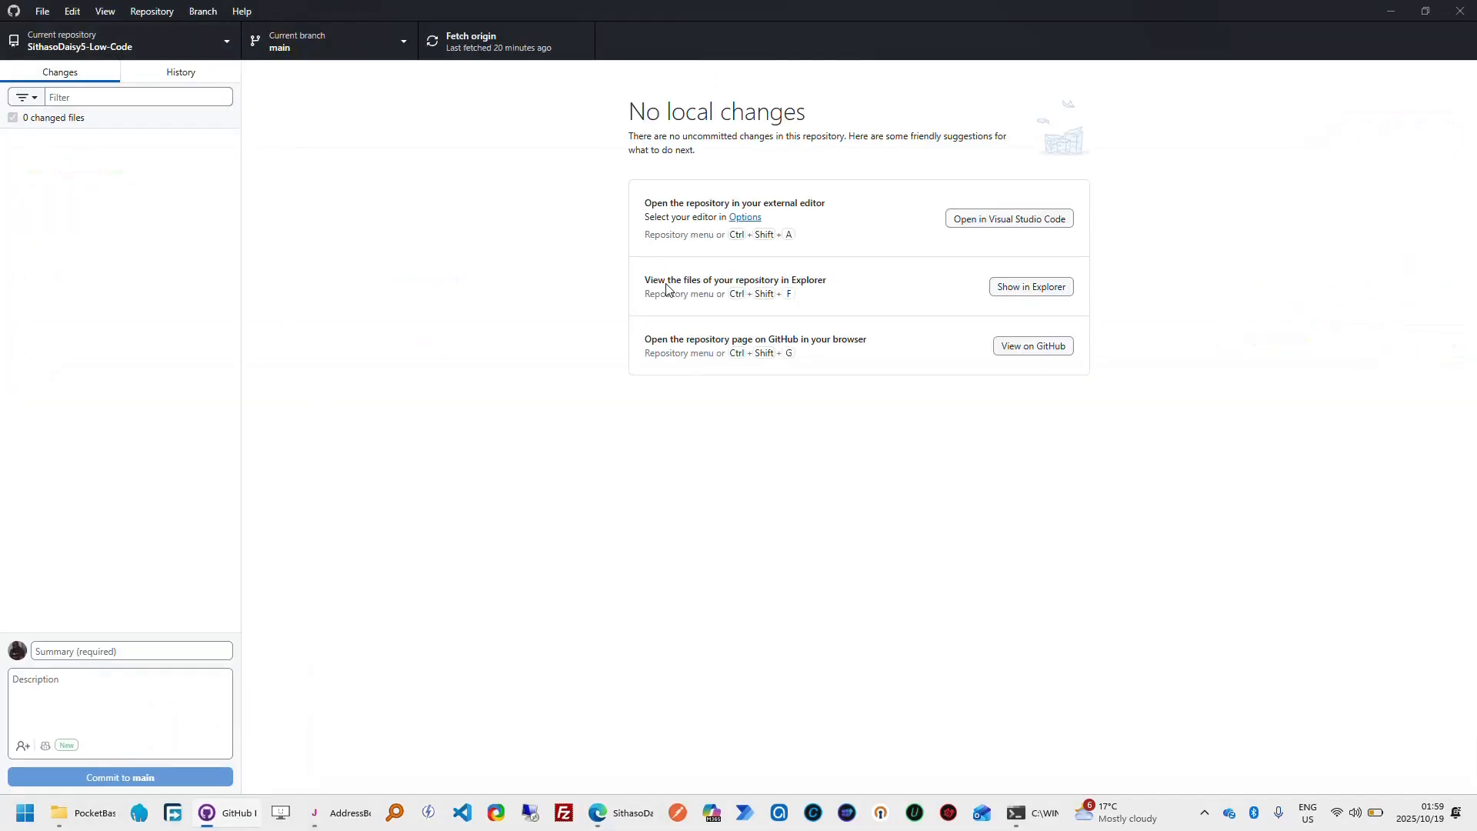
click(1039, 347)
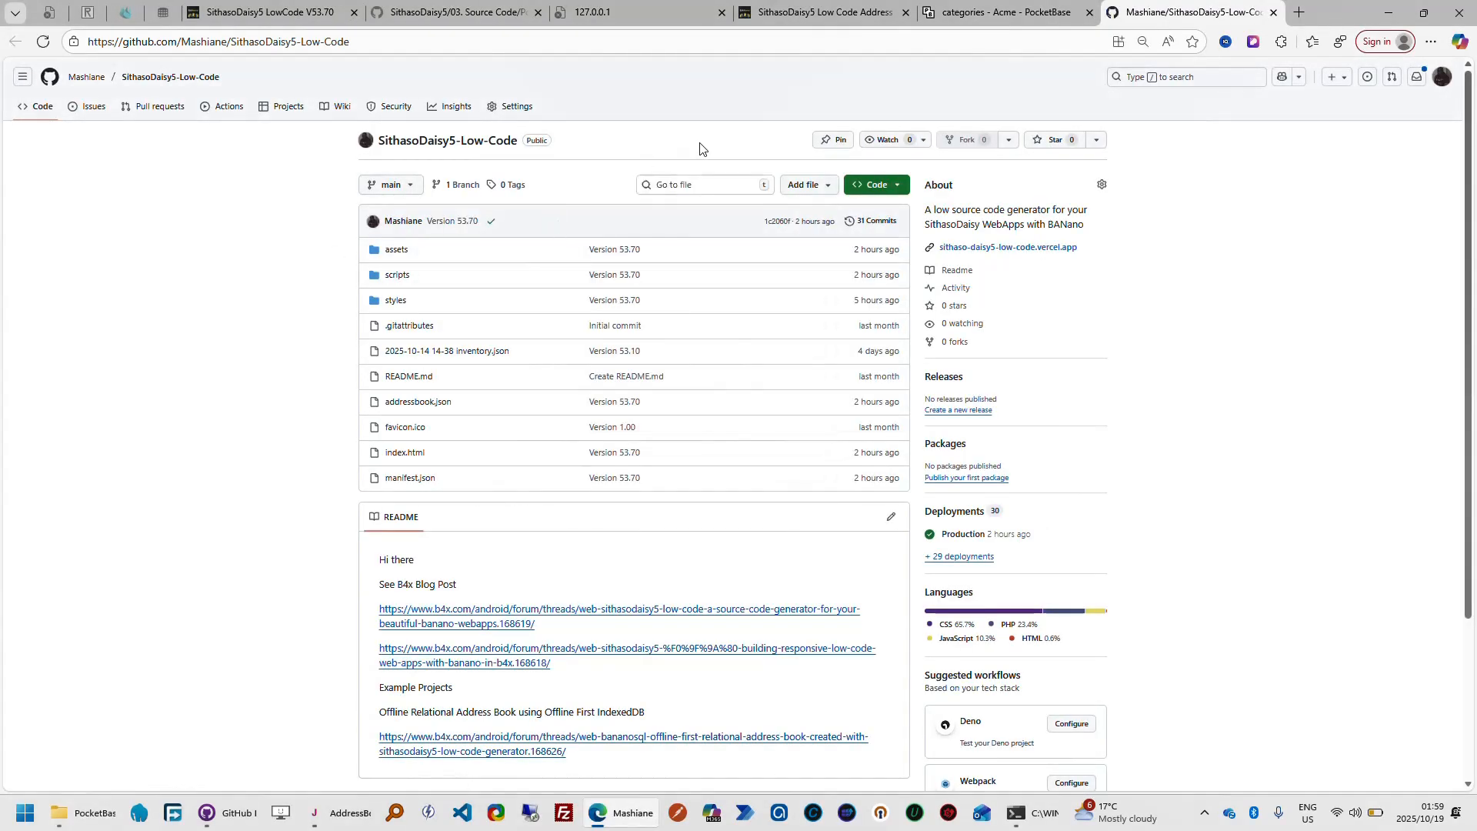
Check the web address of the hosted LowCode app and return to the SithasoDaisy5-Low-Code repository page on GitHub
click(296, 13)
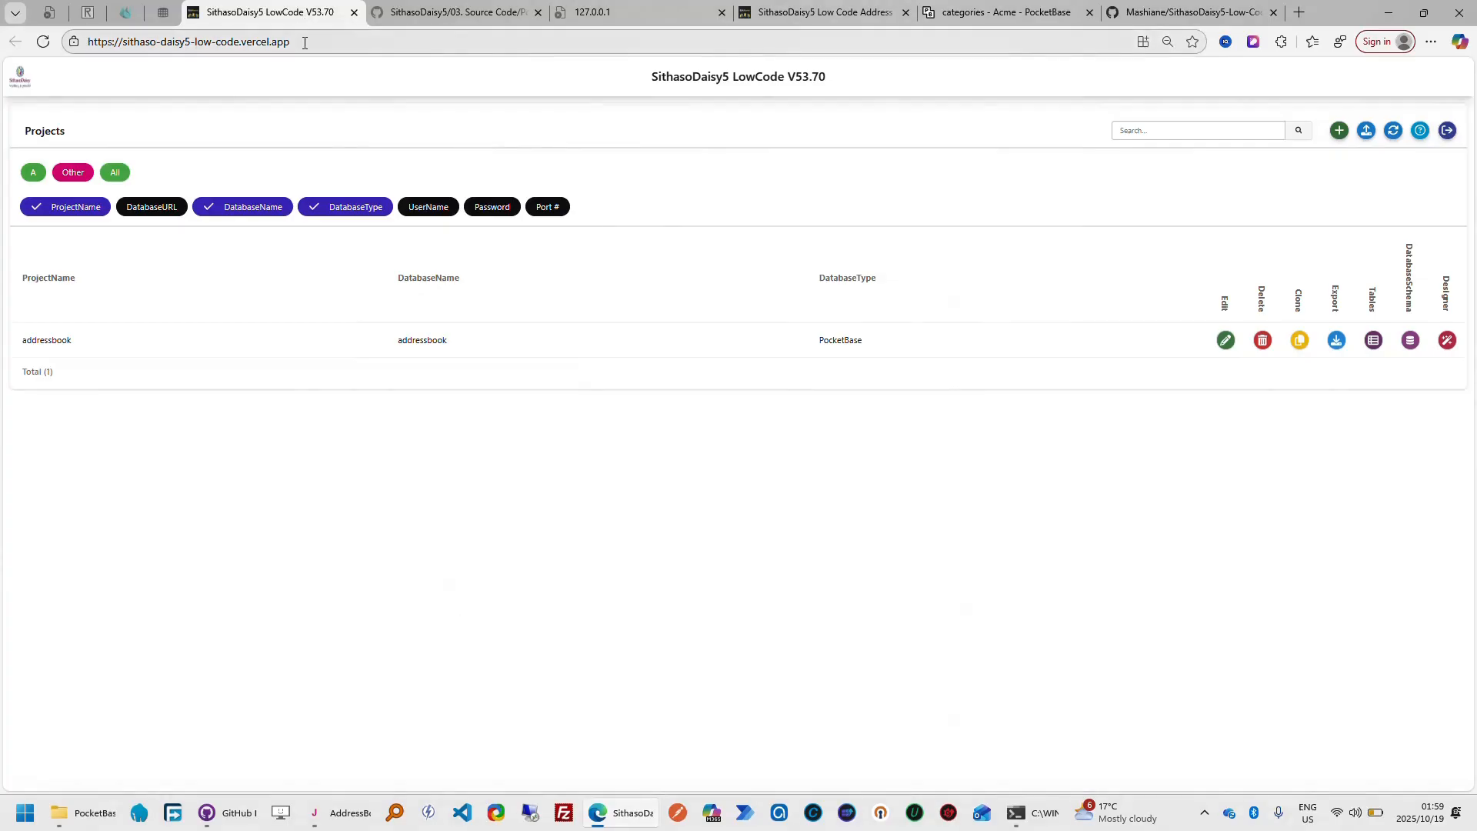
click(306, 43)
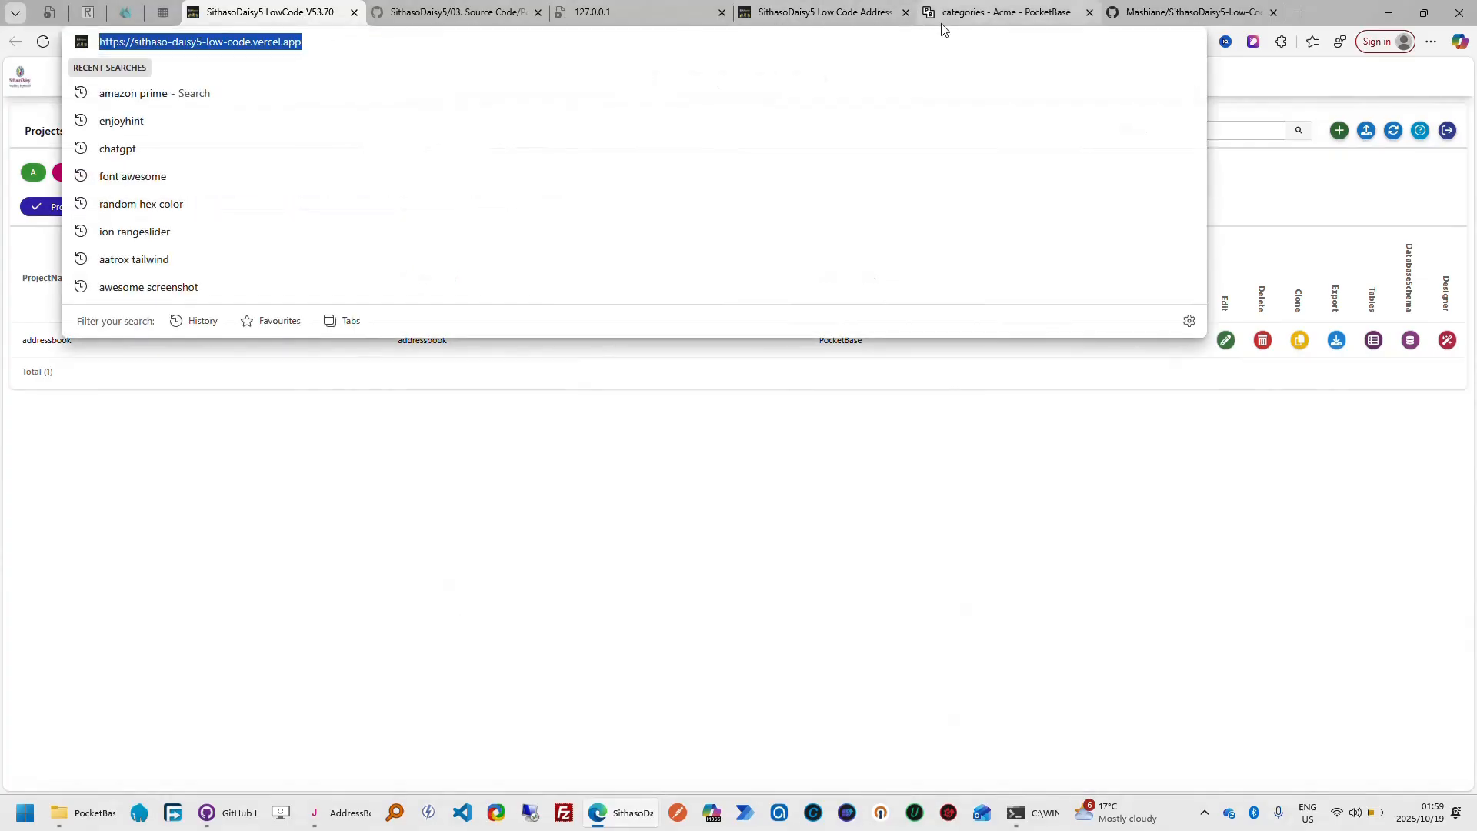
click(1168, 13)
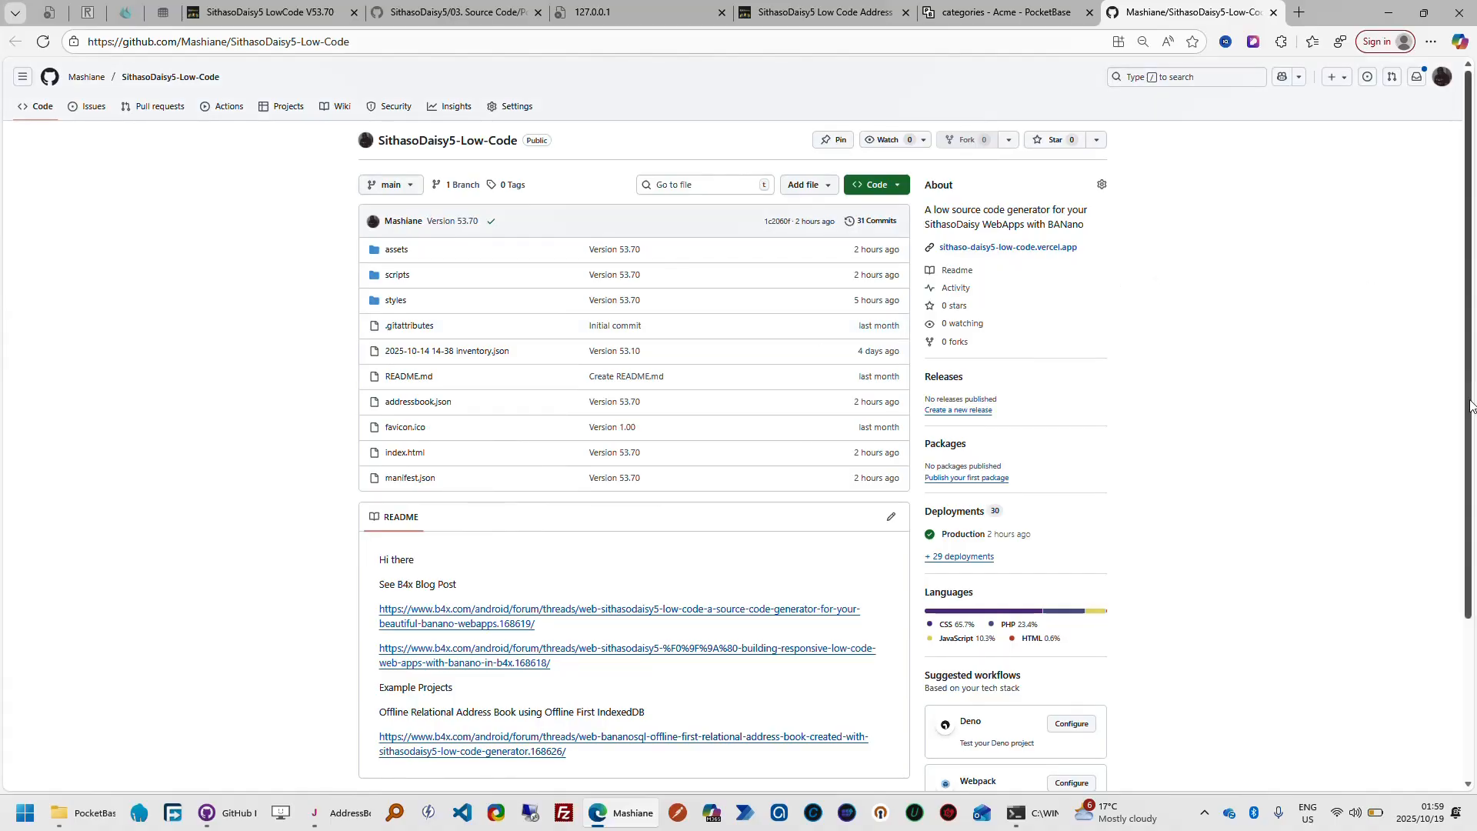
drag(1474, 423, 1475, 272)
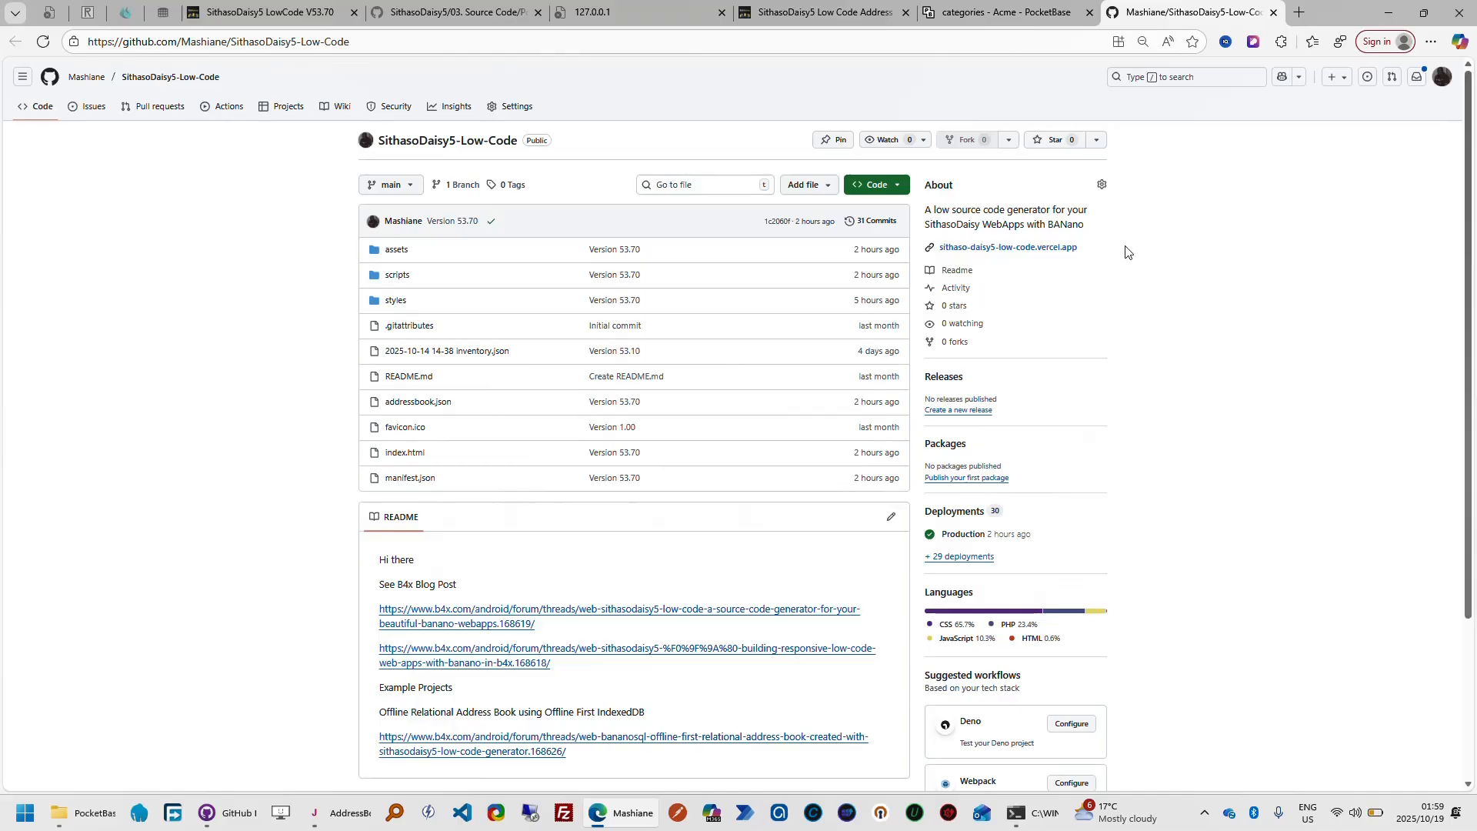
Refresh the categories records in PocketBase and inspect the collection's field definitions, closing the PocketBase page when done
click(1014, 21)
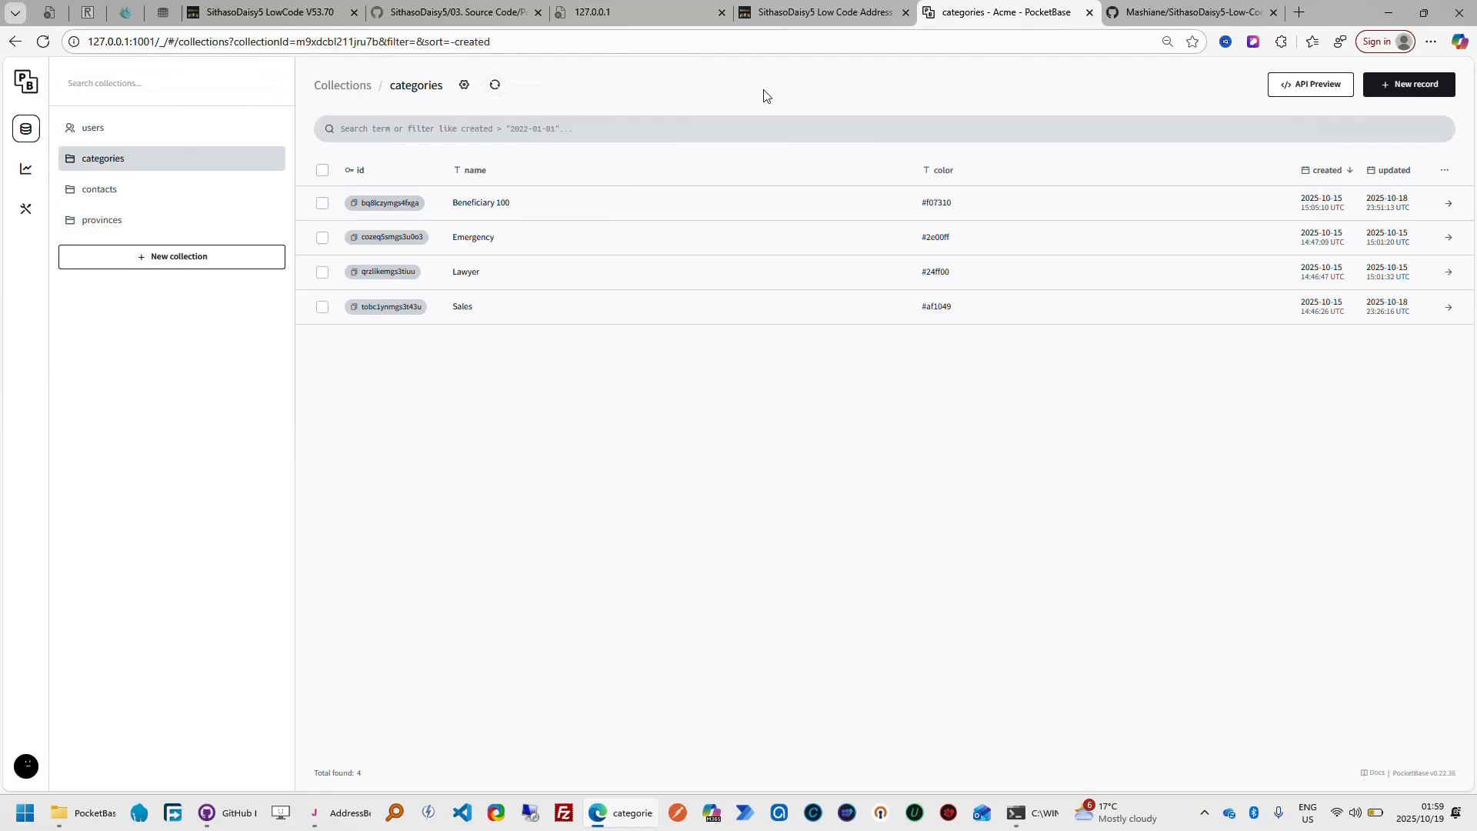
click(496, 89)
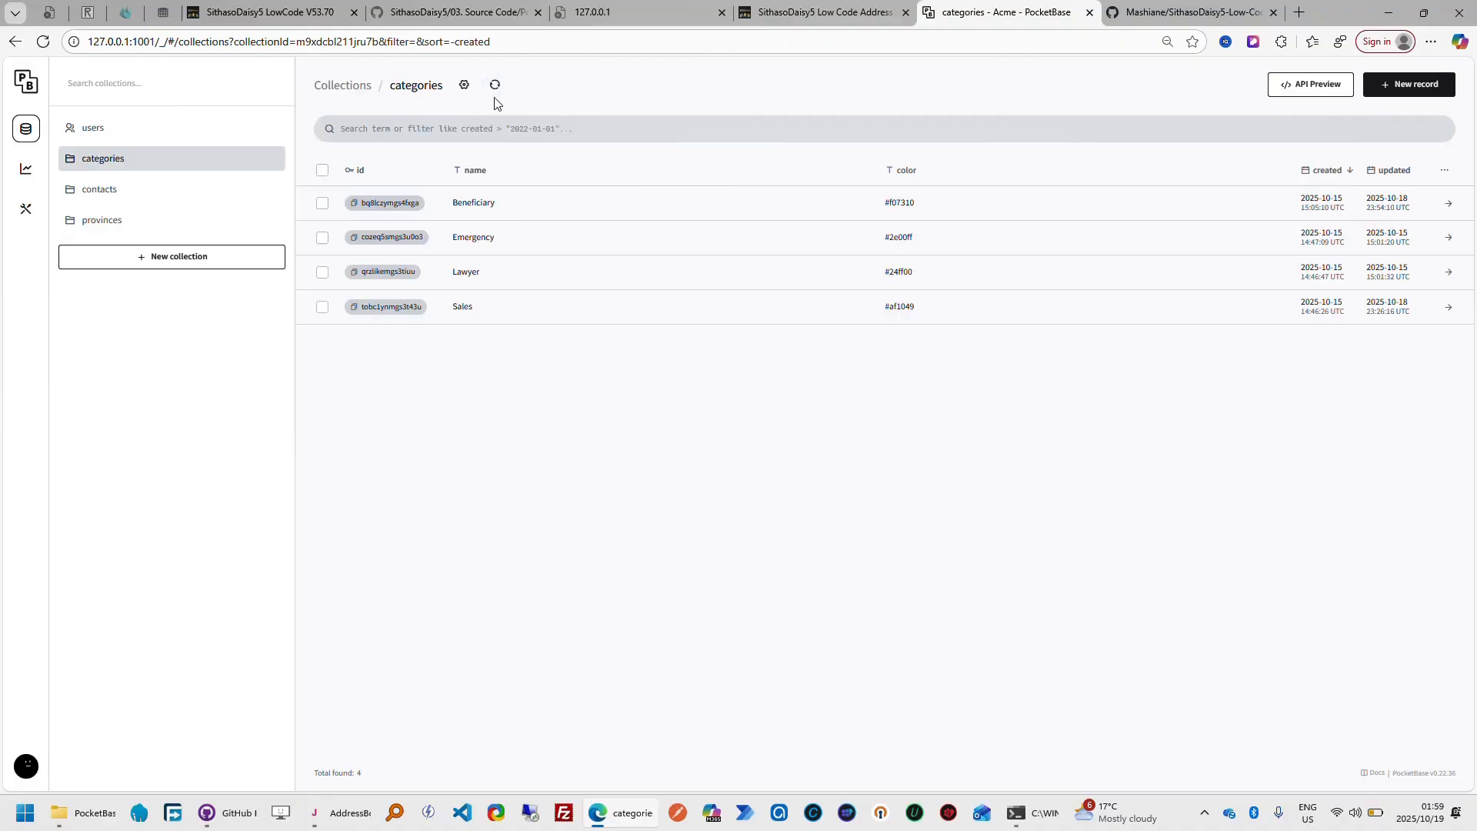
click(464, 84)
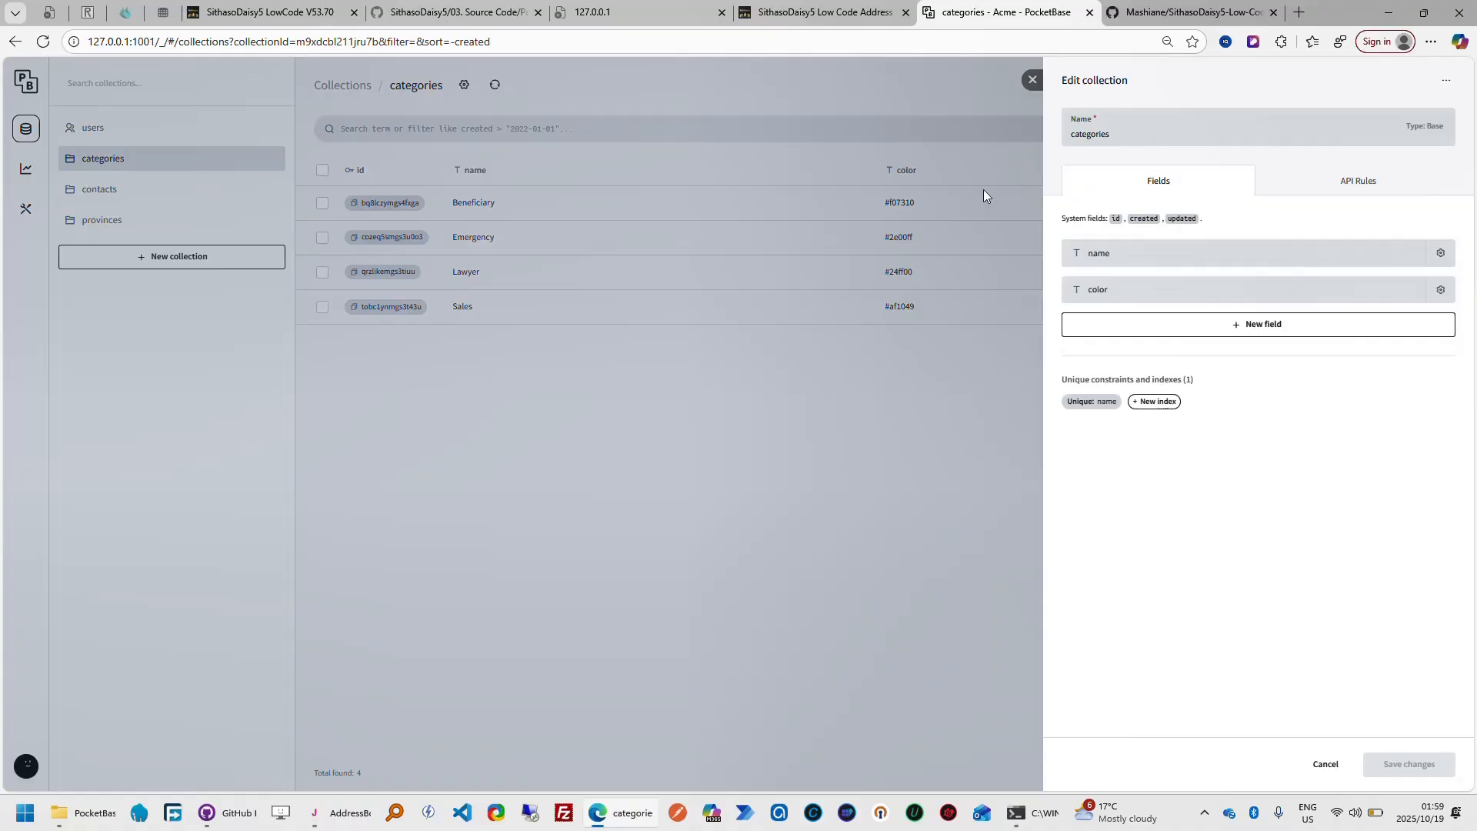
click(1316, 763)
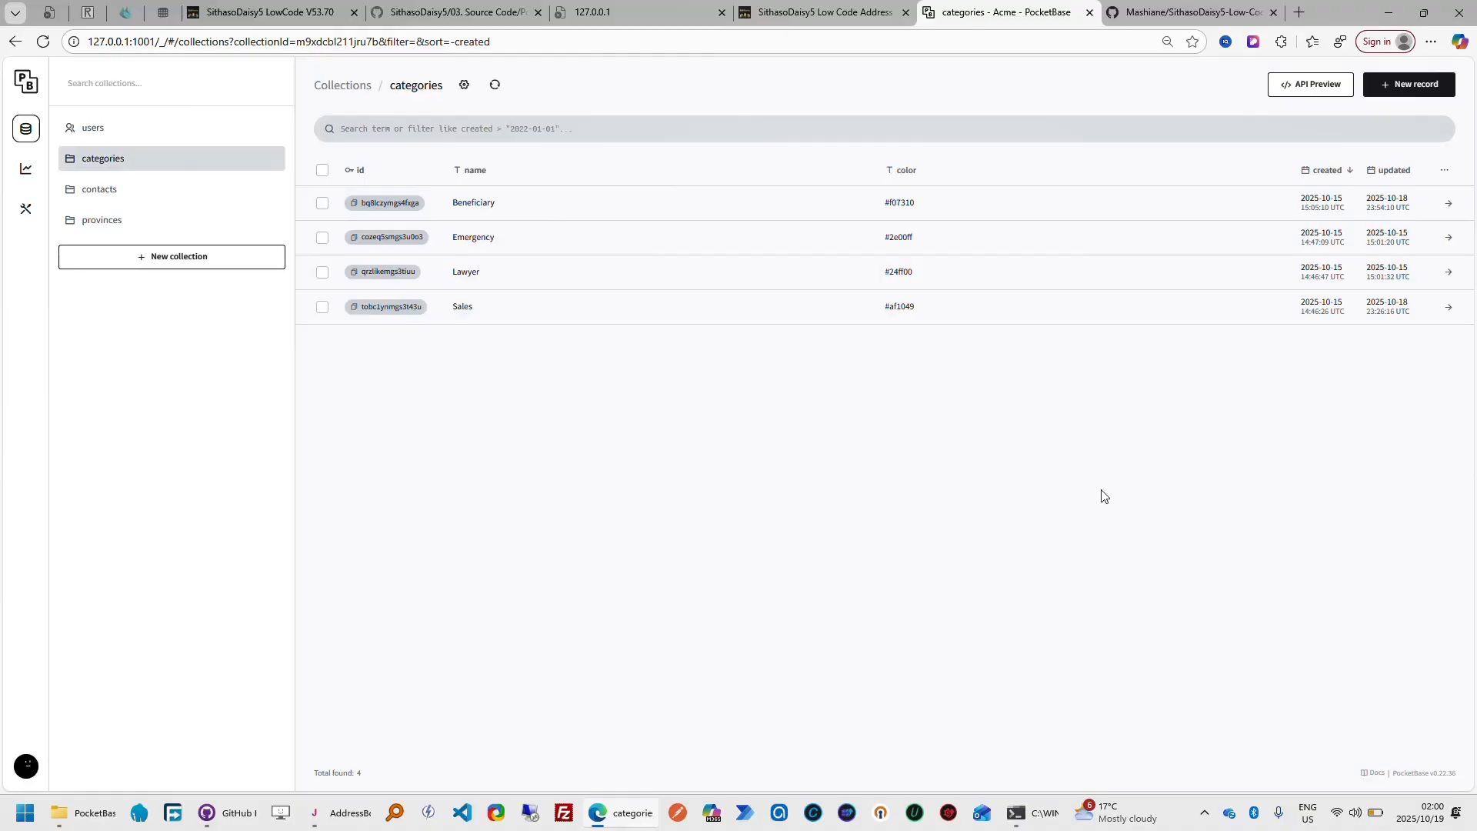
click(1089, 12)
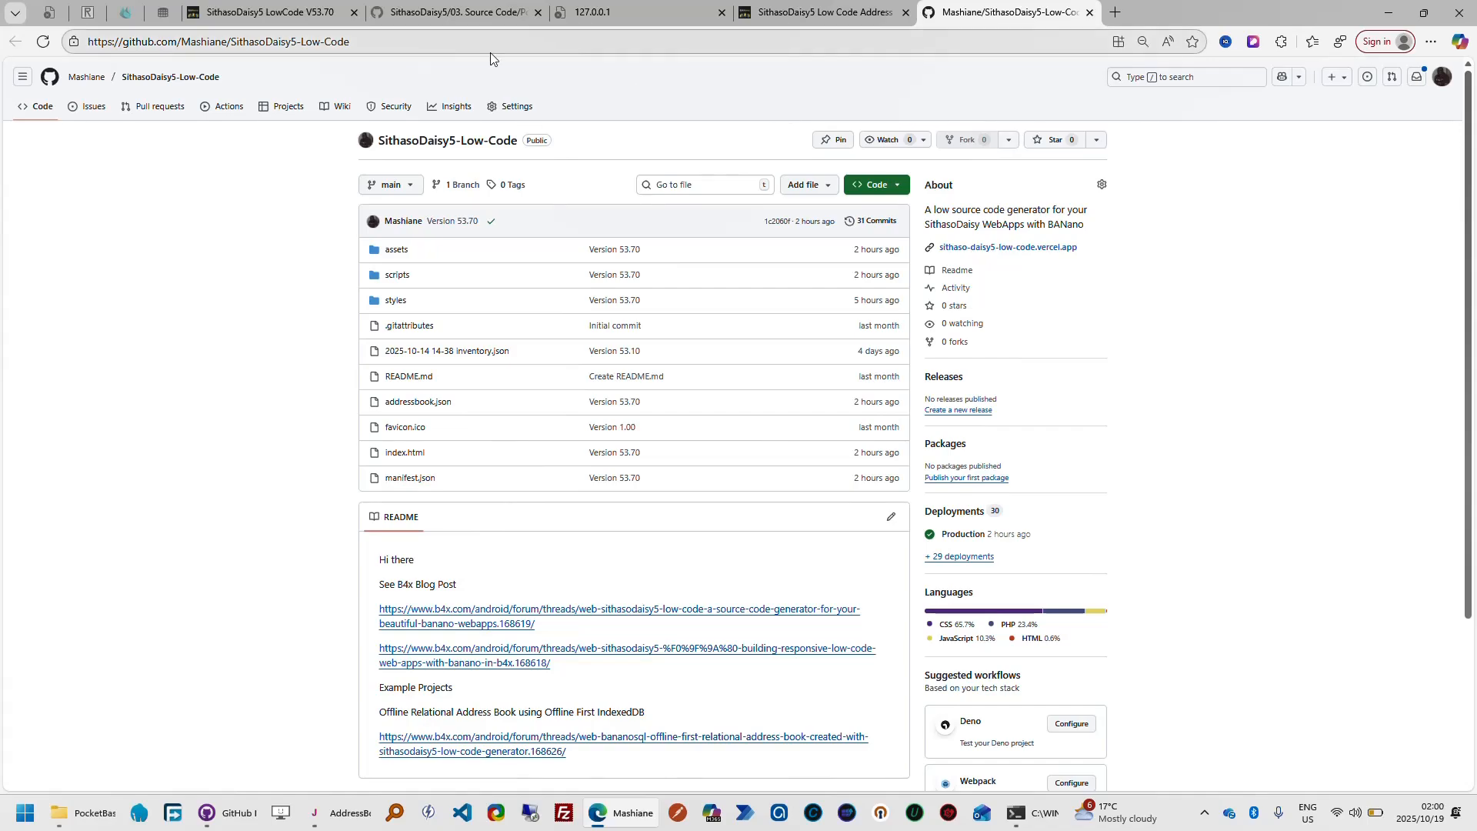
Switch to the AddressBookPocketBase project in B4J and examine the MountCategories sub in the pgCategories module
click(305, 19)
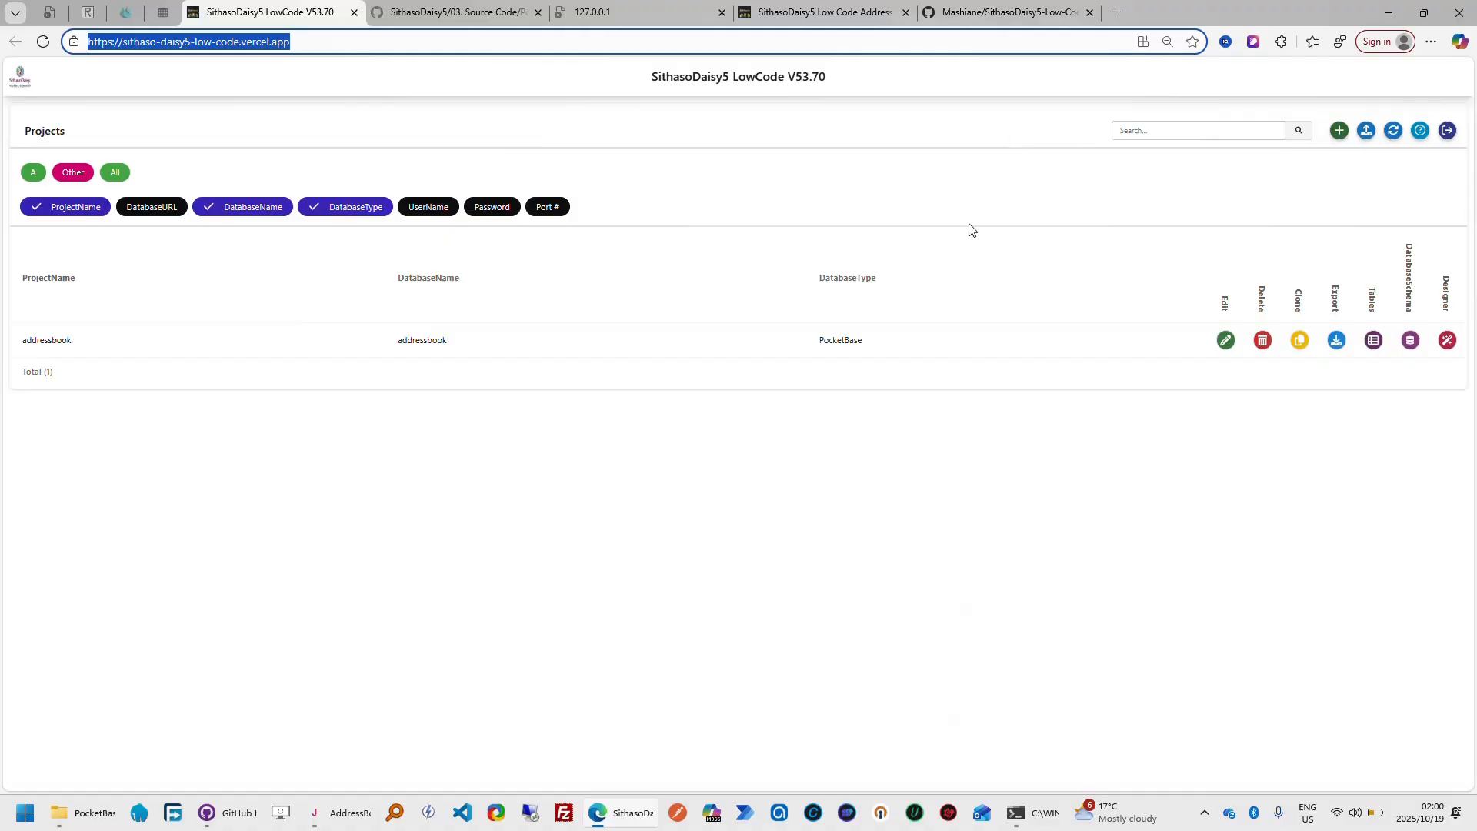
click(370, 813)
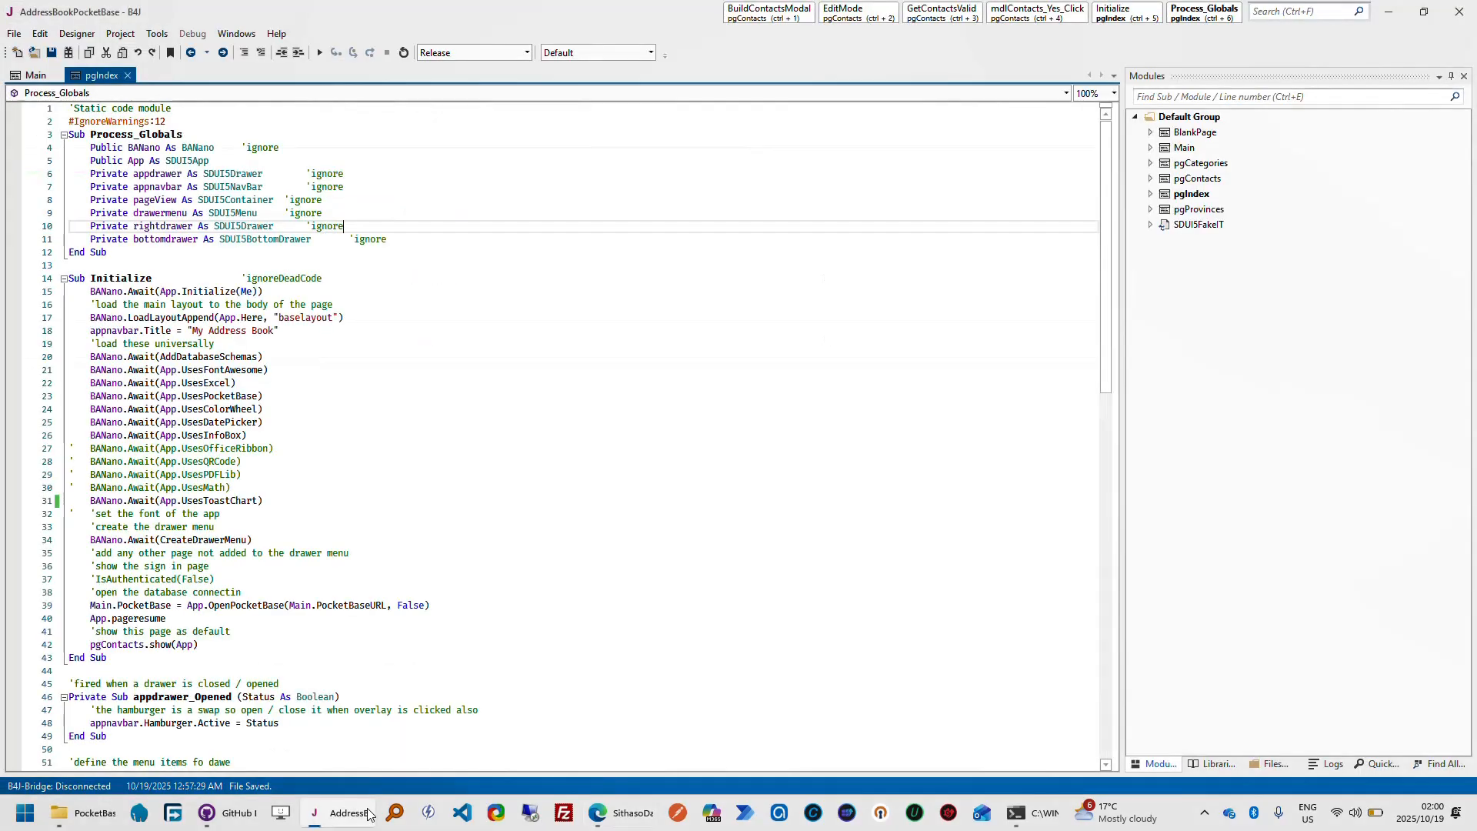
click(507, 371)
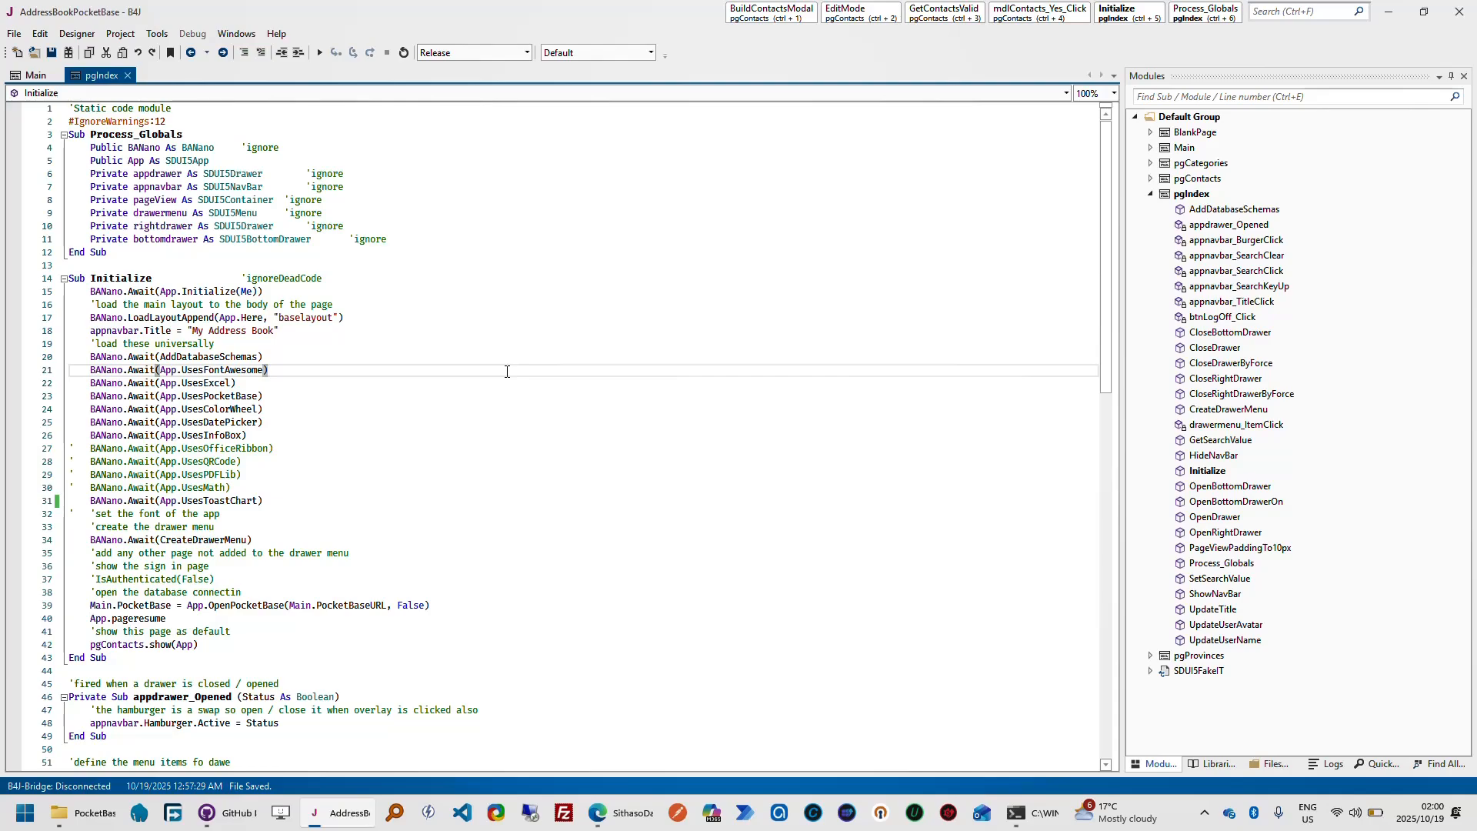
double_click(1184, 163)
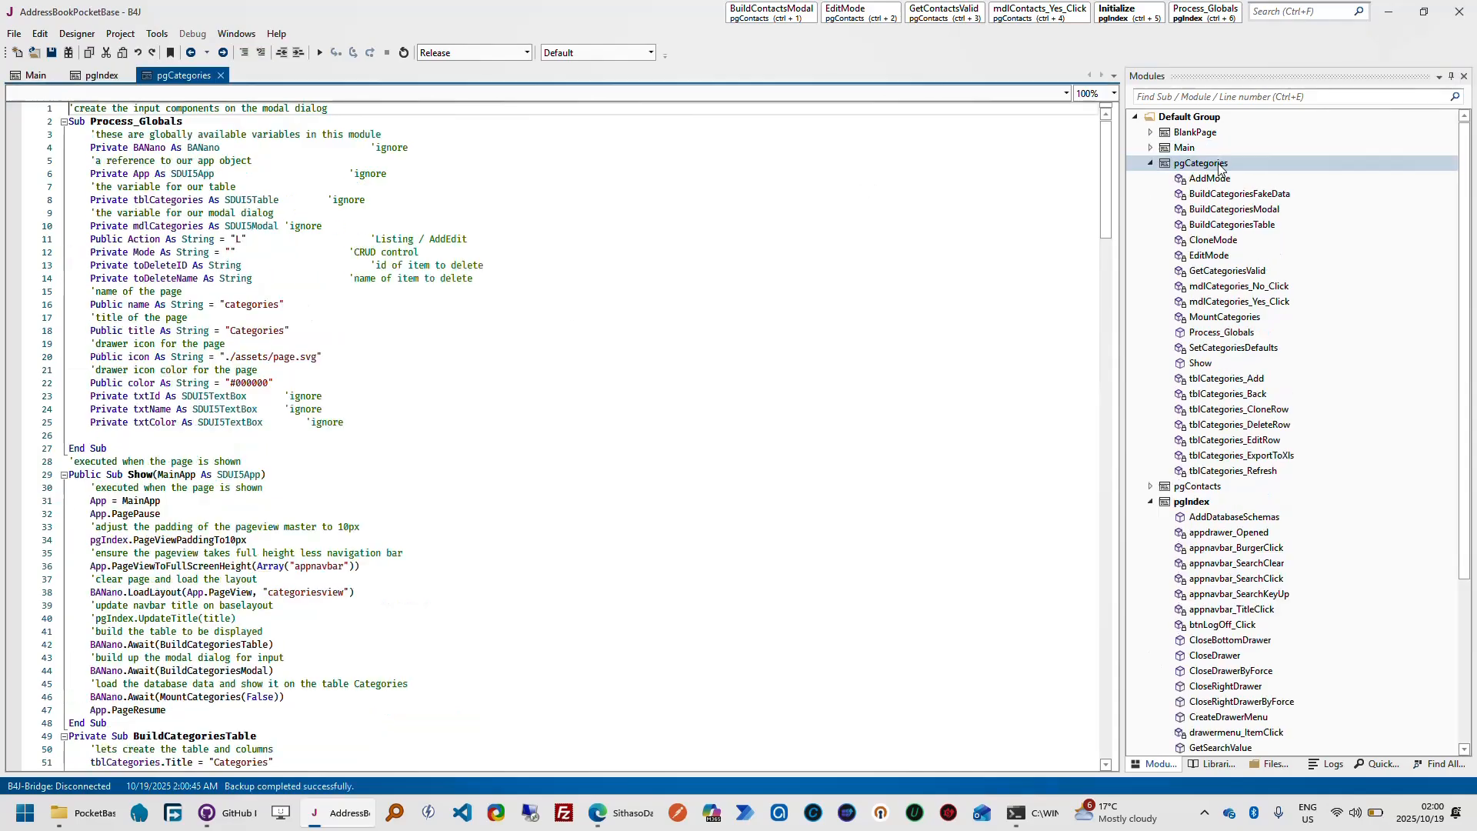
drag(1106, 177, 1105, 211)
click(1229, 319)
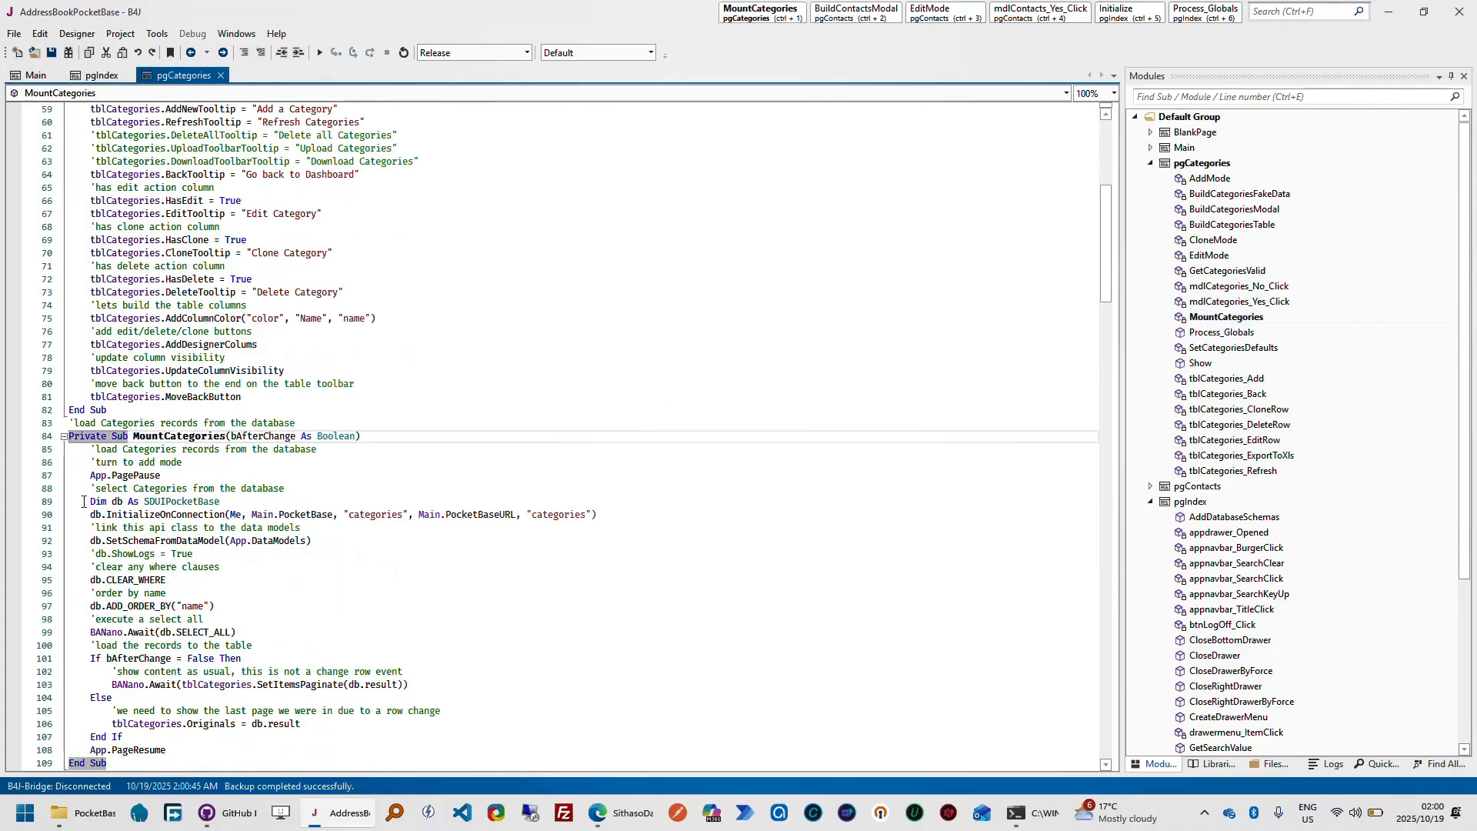
click(64, 436)
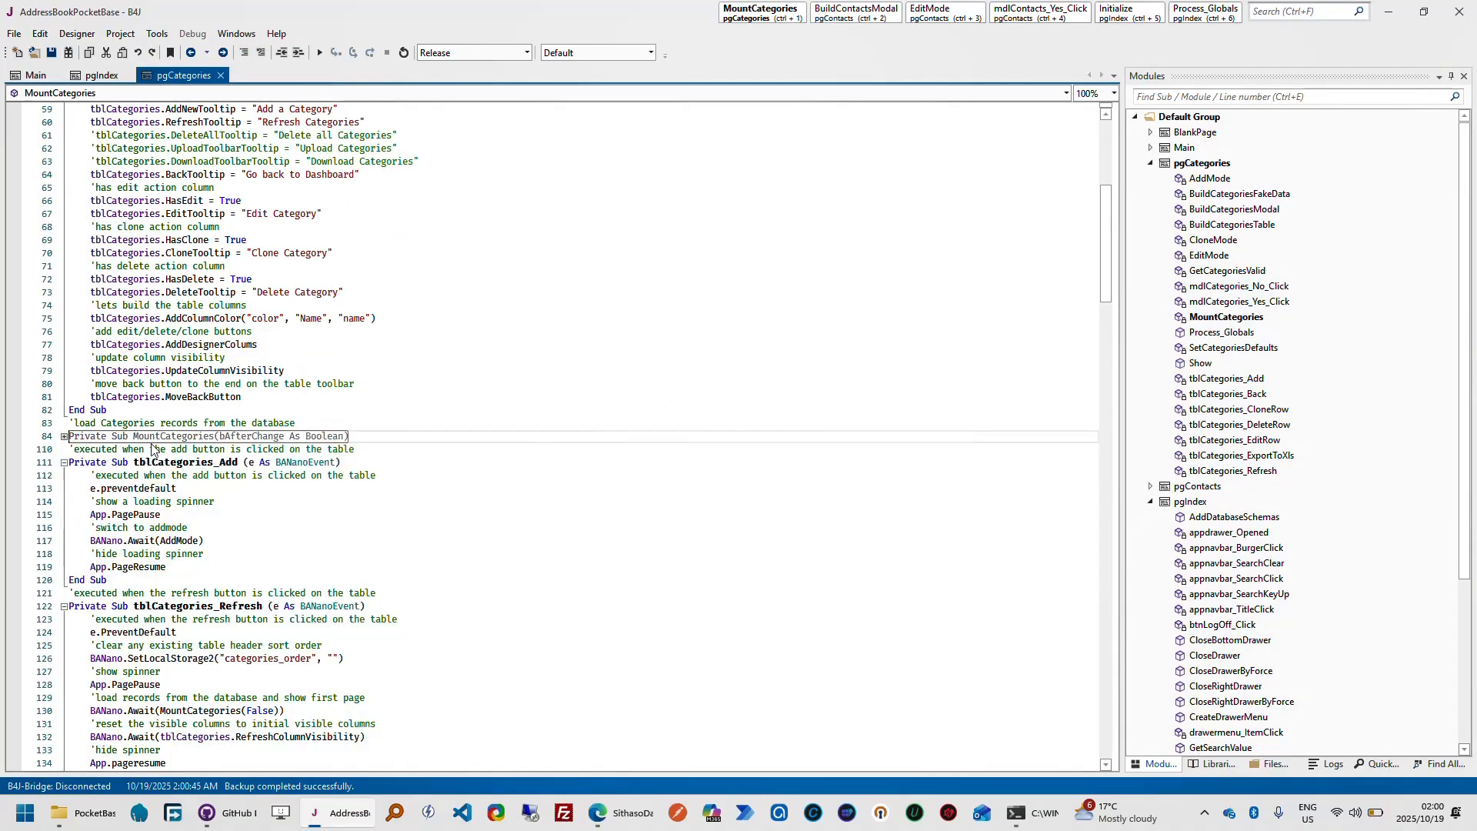
click(64, 436)
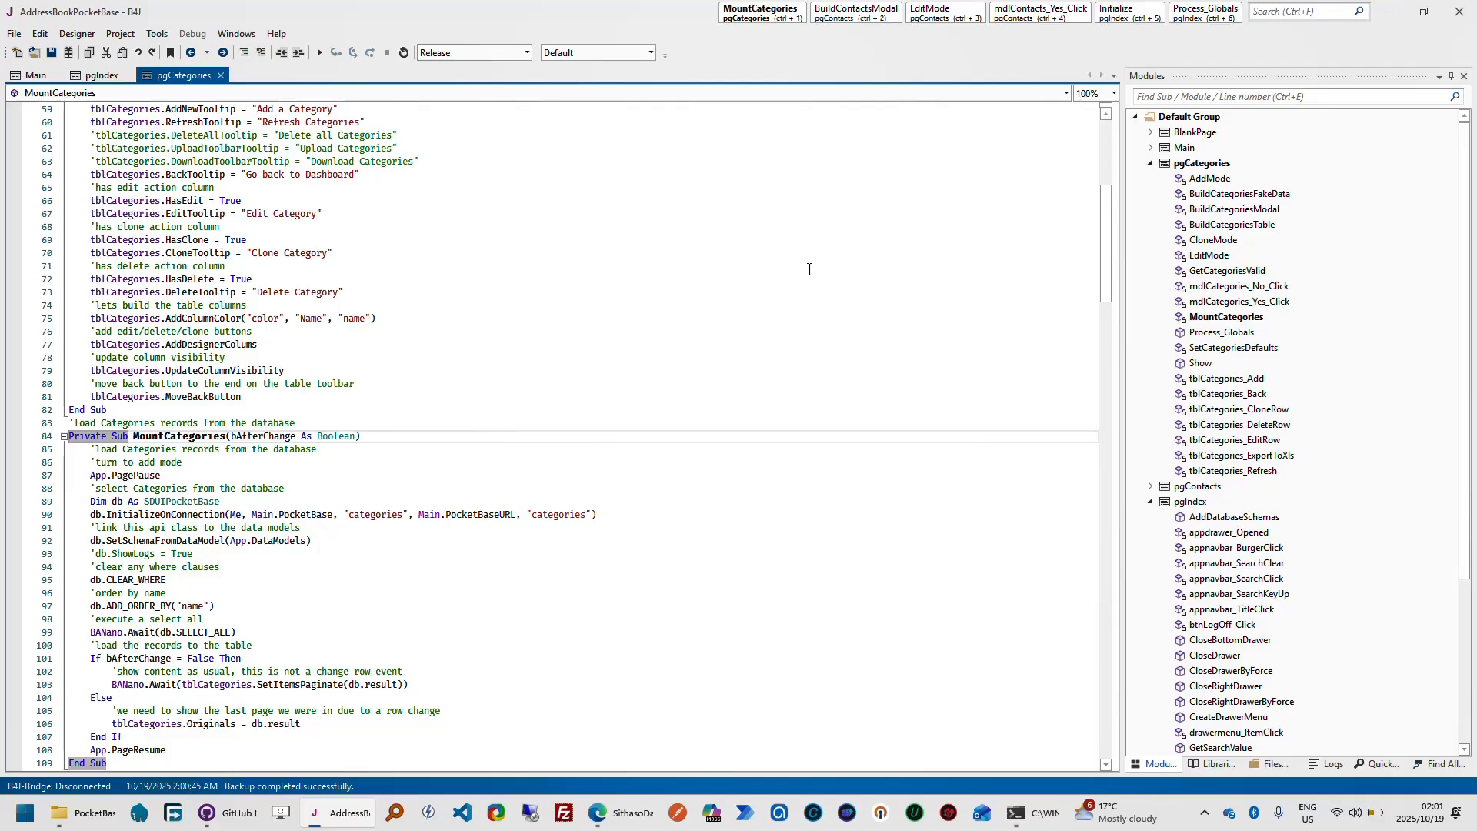
click(1151, 164)
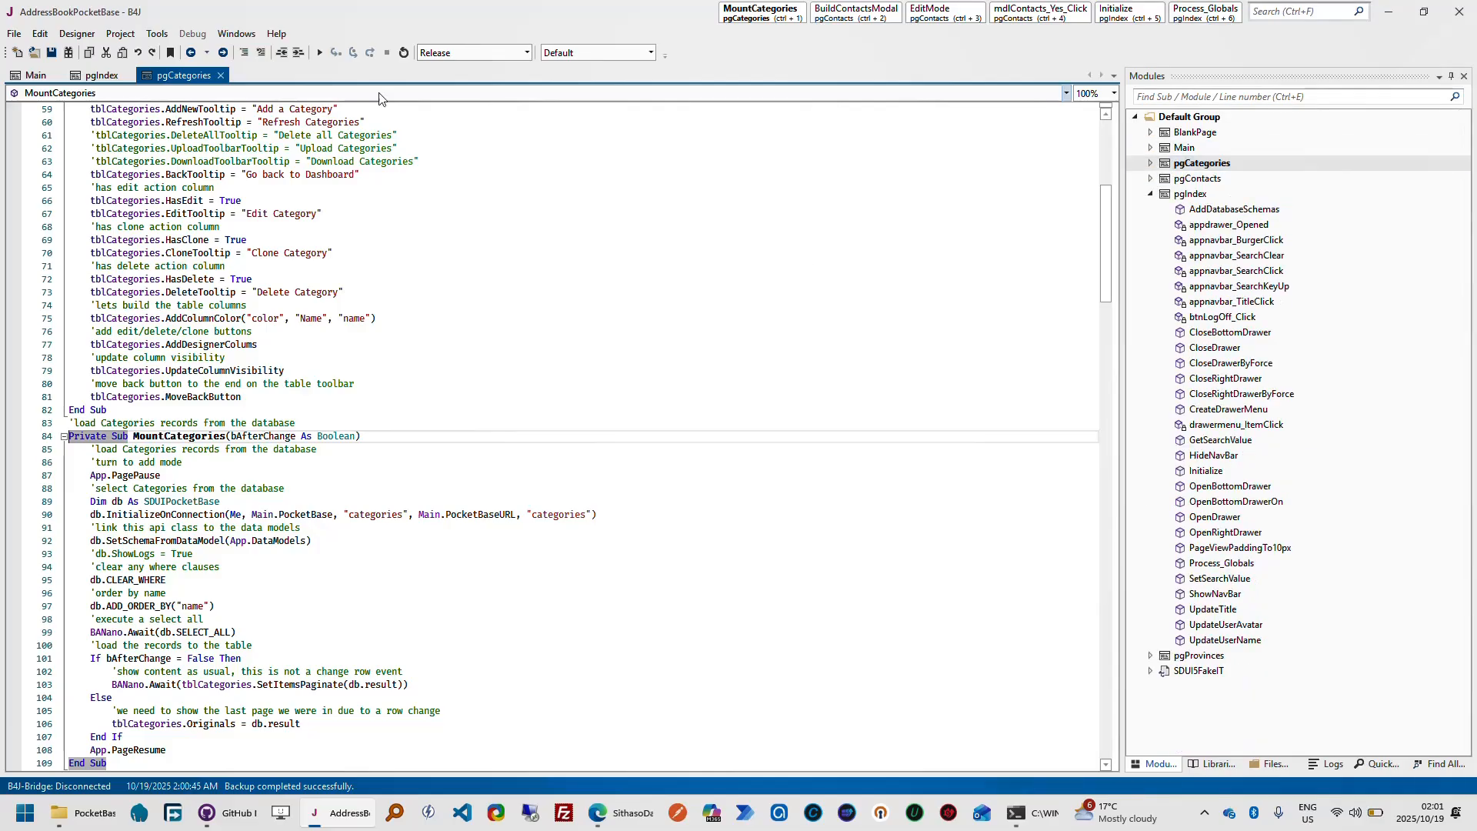
View the available project templates for a new B4J project without creating one, and close B4J
click(14, 34)
mouse_move(126, 50)
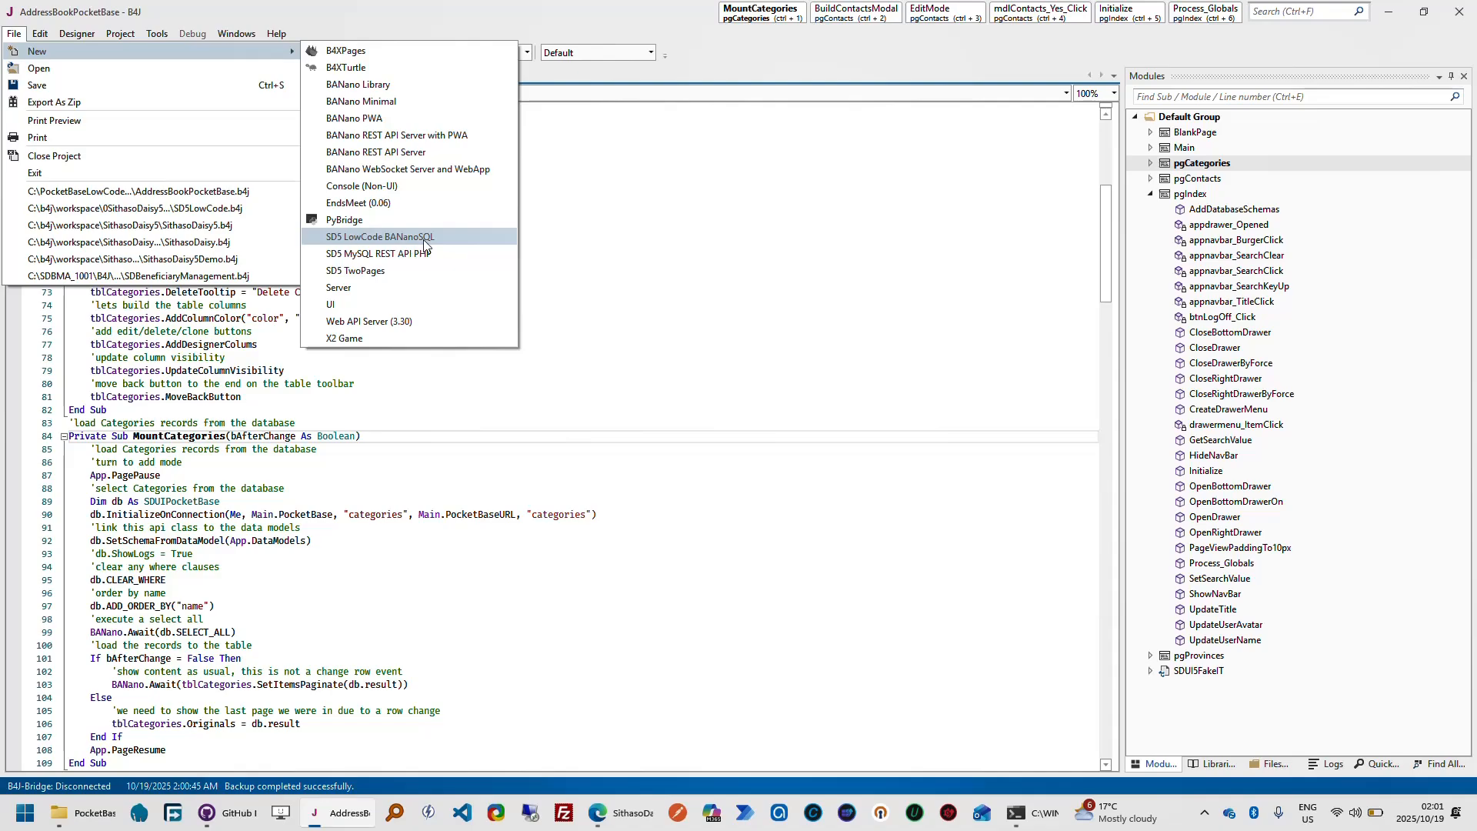
click(691, 246)
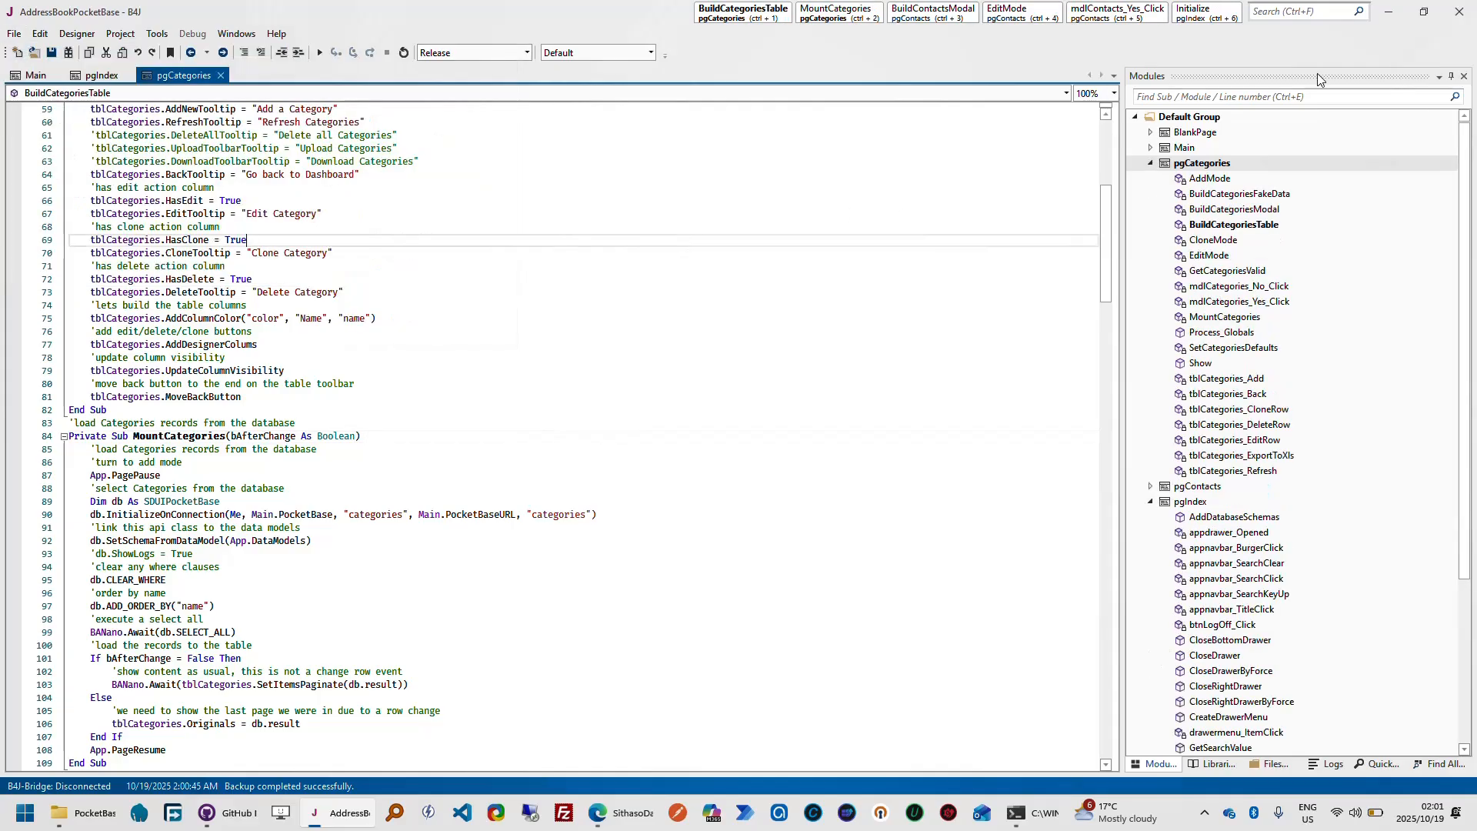
click(1461, 17)
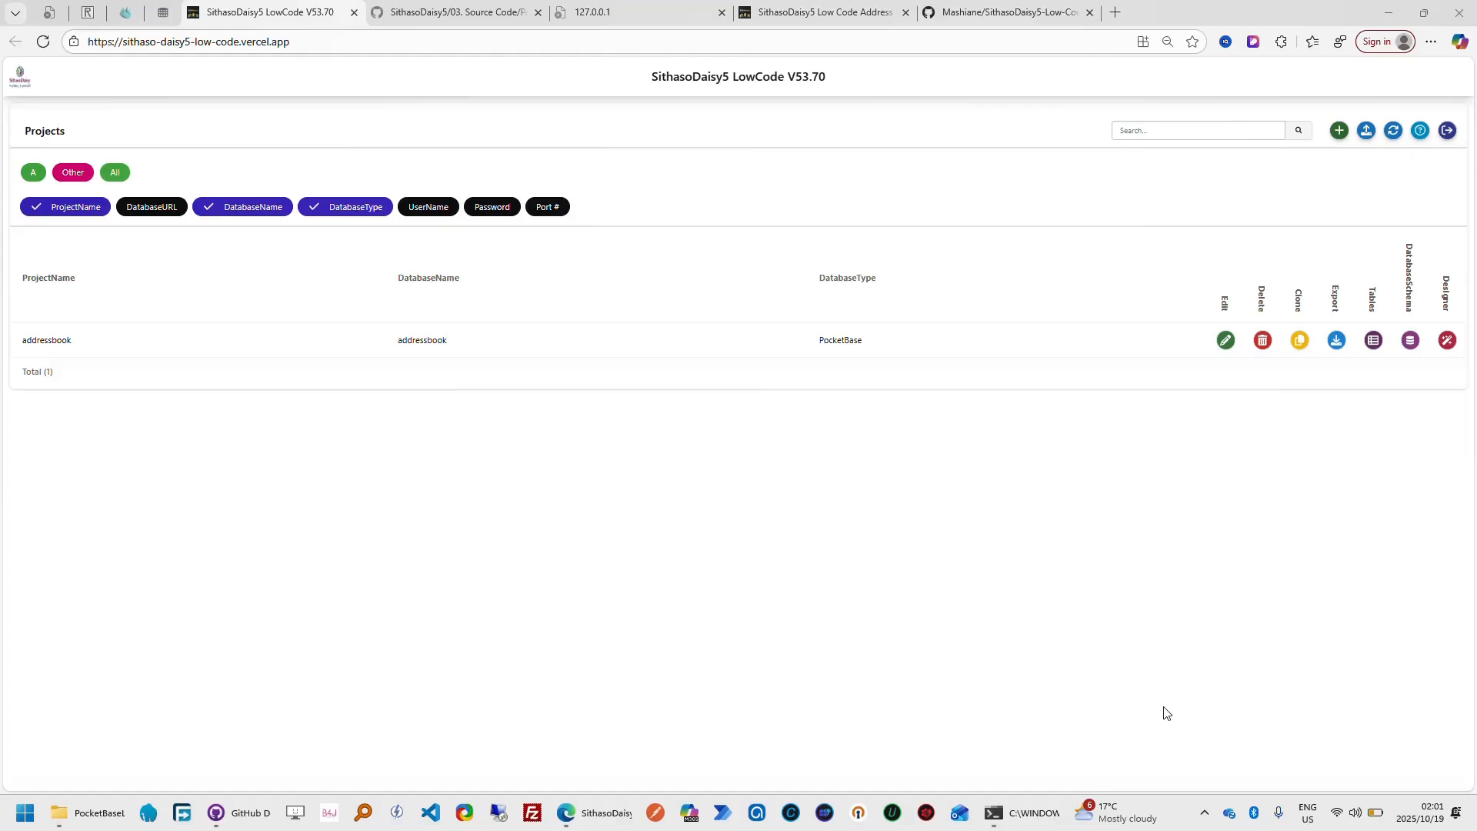
click(1204, 812)
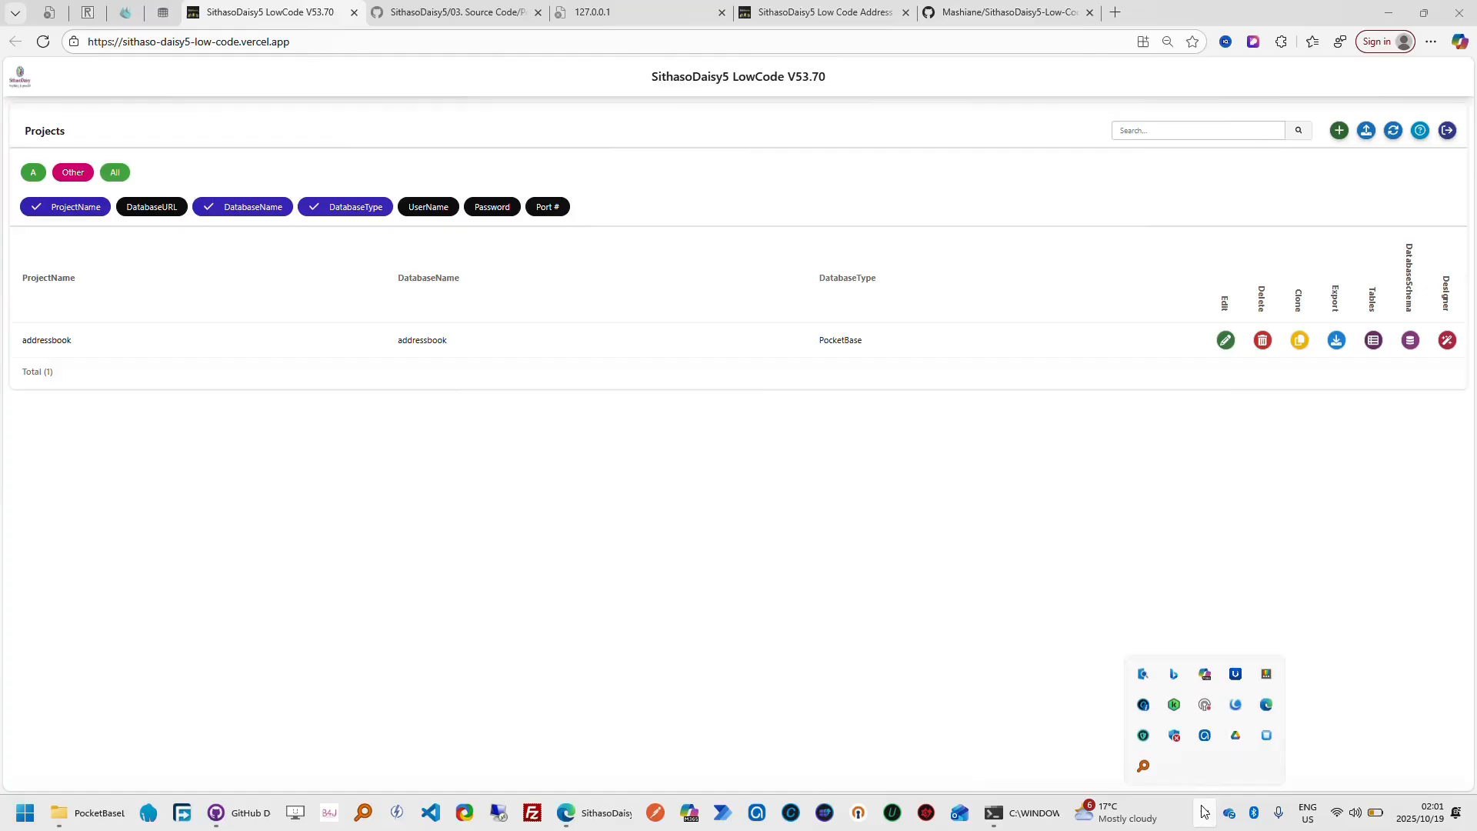
click(1205, 741)
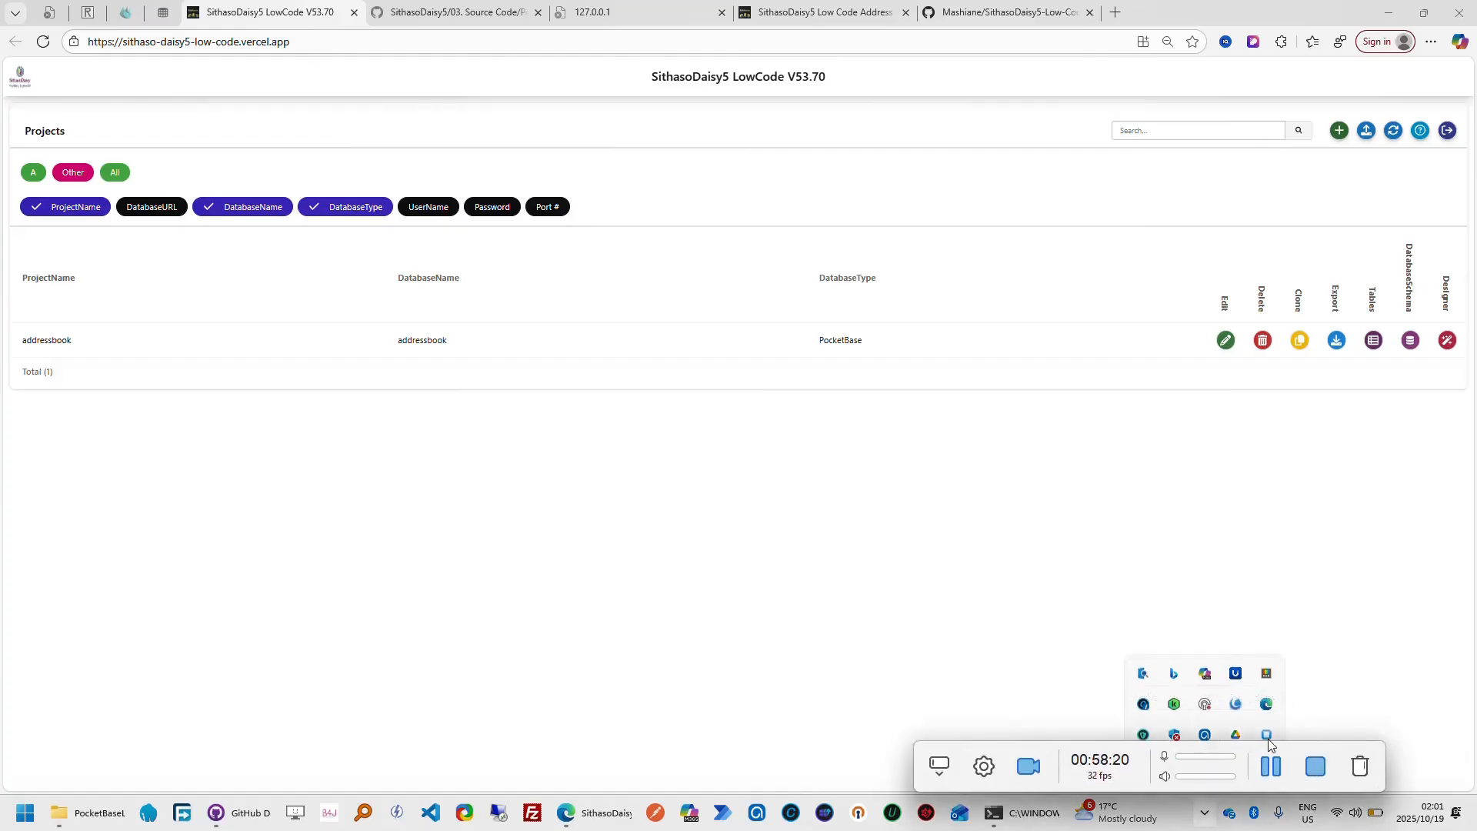